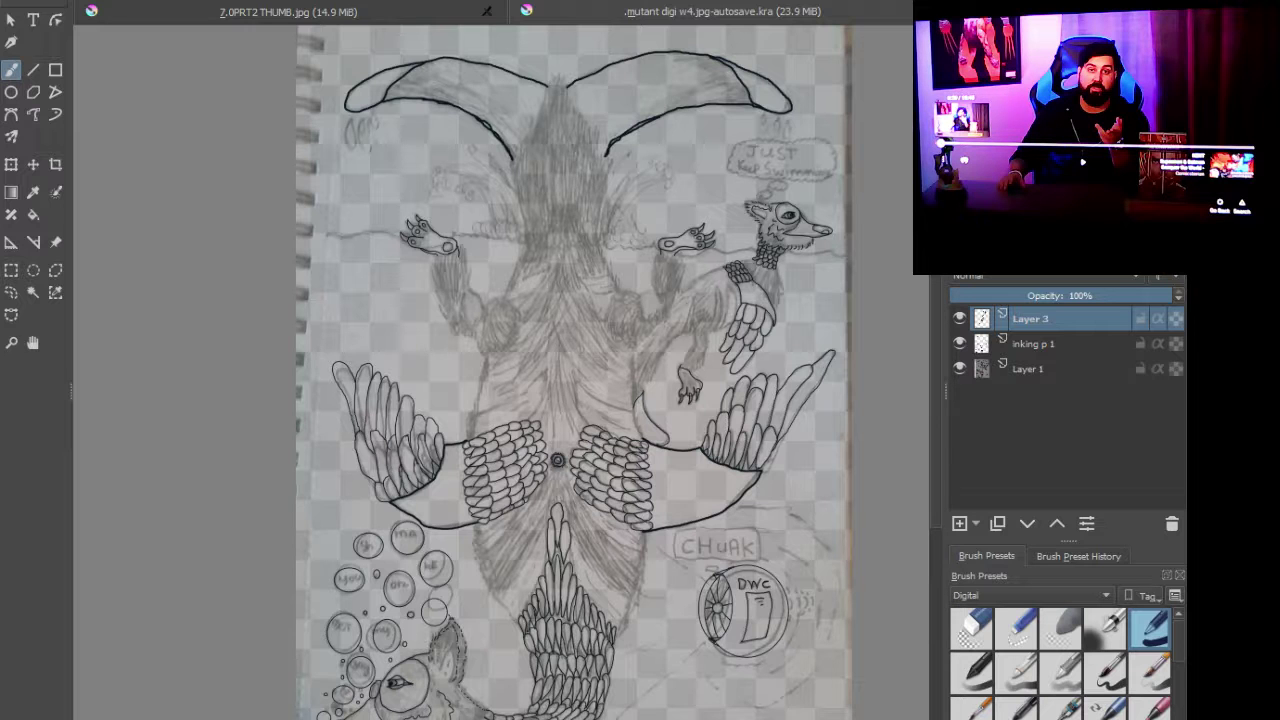
Step: Try a wavy-line preset from the Textures brushes with white strokes beside the creature's right-hand wing, undo them and return to the Digital presets
{"action": "scroll", "coordinate": [720, 495], "scroll_direction": "down", "scroll_amount": 4}
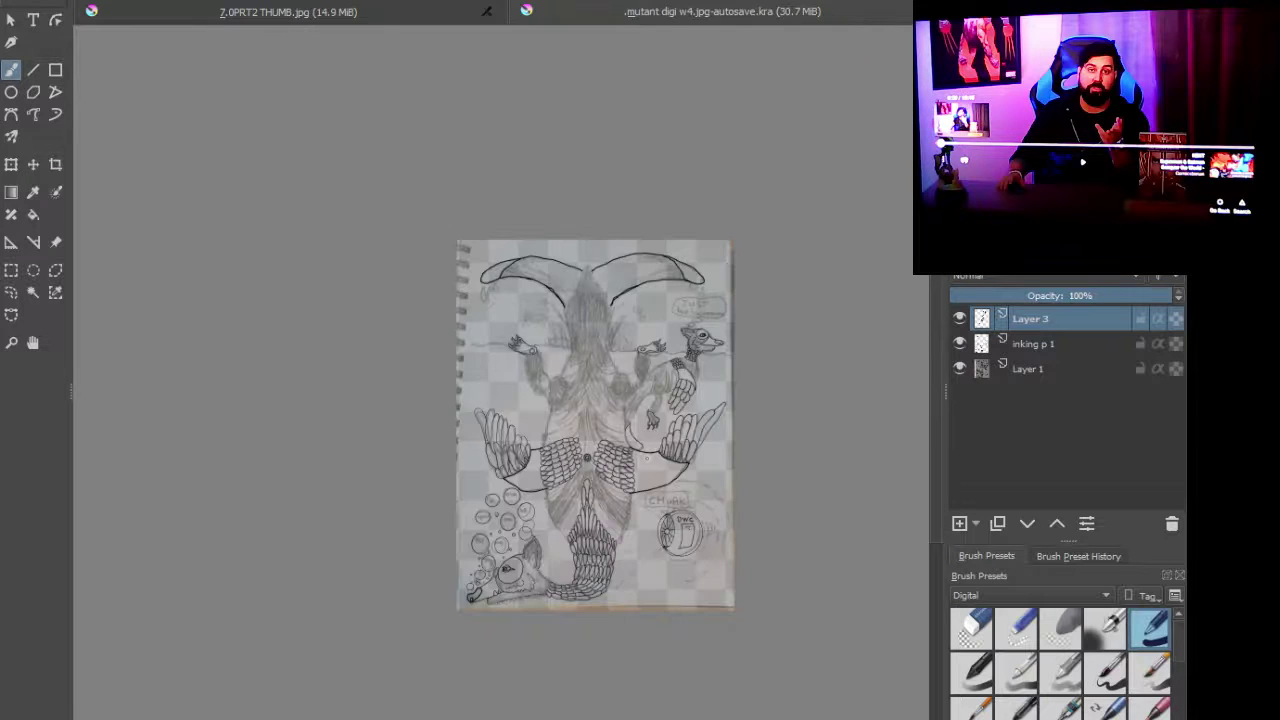
{"action": "scroll", "coordinate": [720, 495], "scroll_direction": "up", "scroll_amount": 4}
{"action": "left_click_drag", "start_coordinate": [696, 502], "coordinate": [726, 521]}
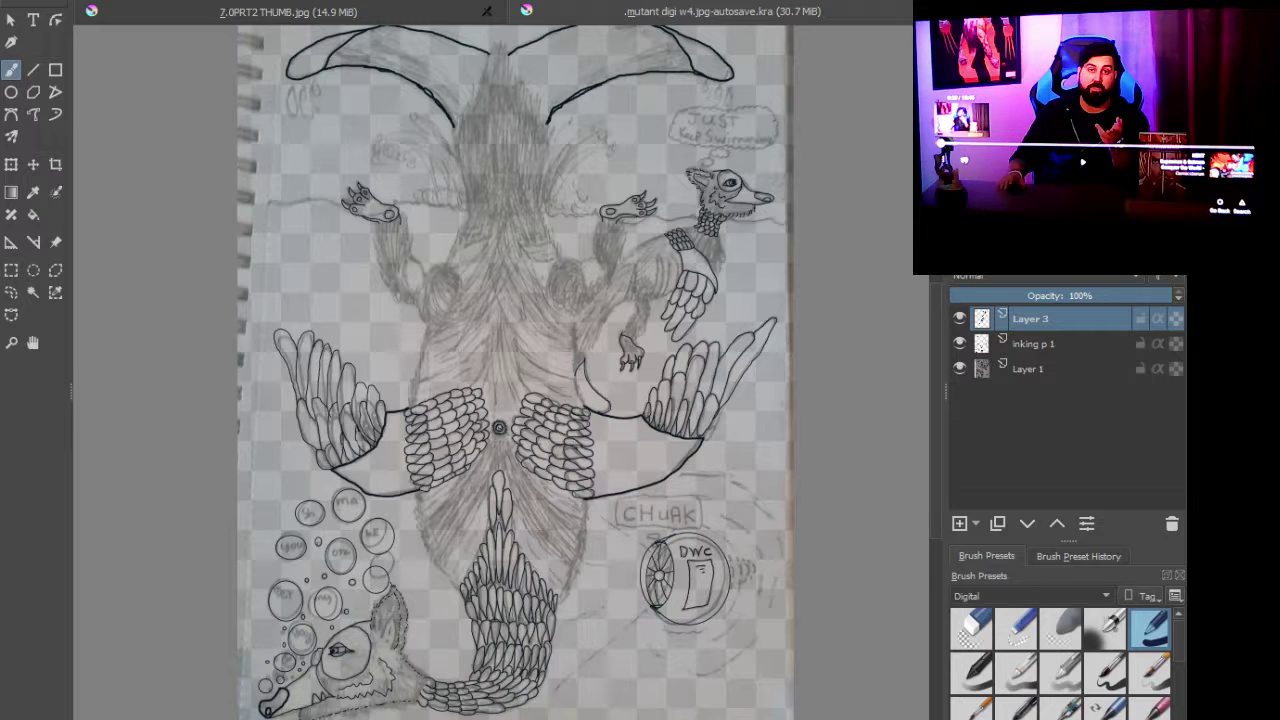
{"action": "scroll", "coordinate": [995, 600], "scroll_direction": "down", "scroll_amount": 3}
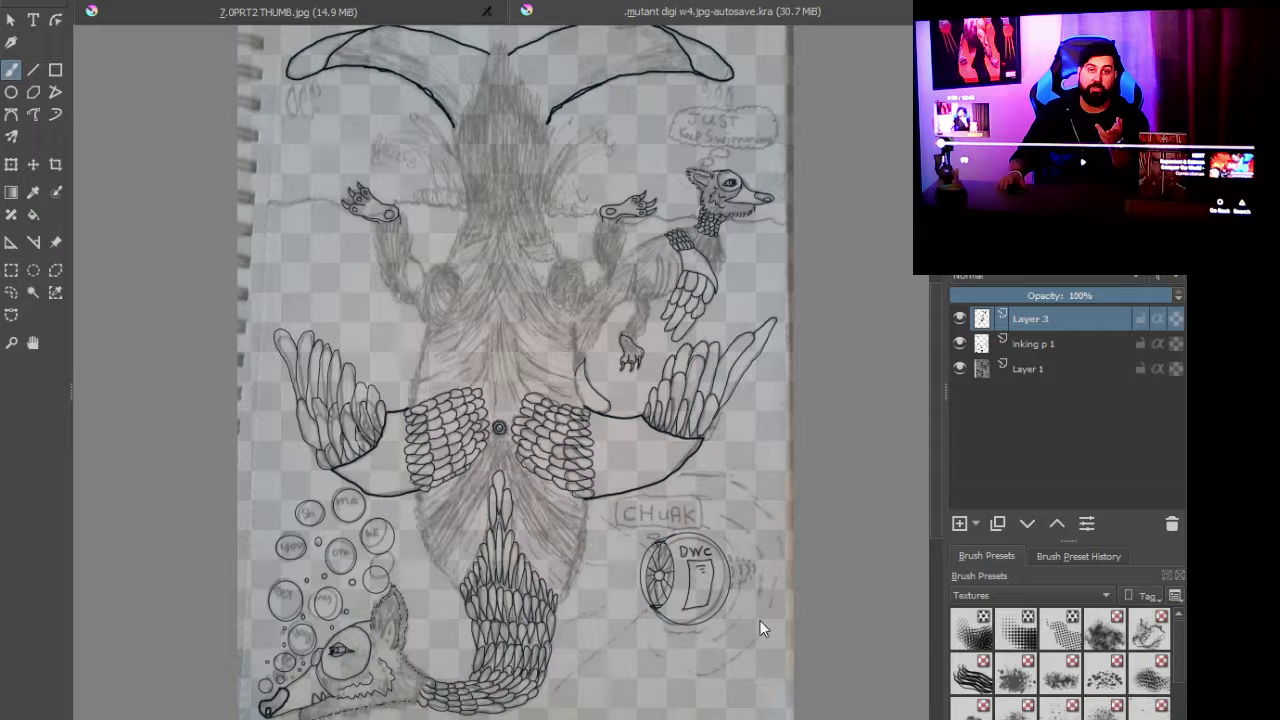
{"action": "mouse_move", "coordinate": [748, 500]}
{"action": "left_mouse_down"}
{"action": "mouse_move", "coordinate": [740, 468]}
{"action": "mouse_move", "coordinate": [770, 522]}
{"action": "mouse_move", "coordinate": [778, 450]}
{"action": "left_mouse_up"}
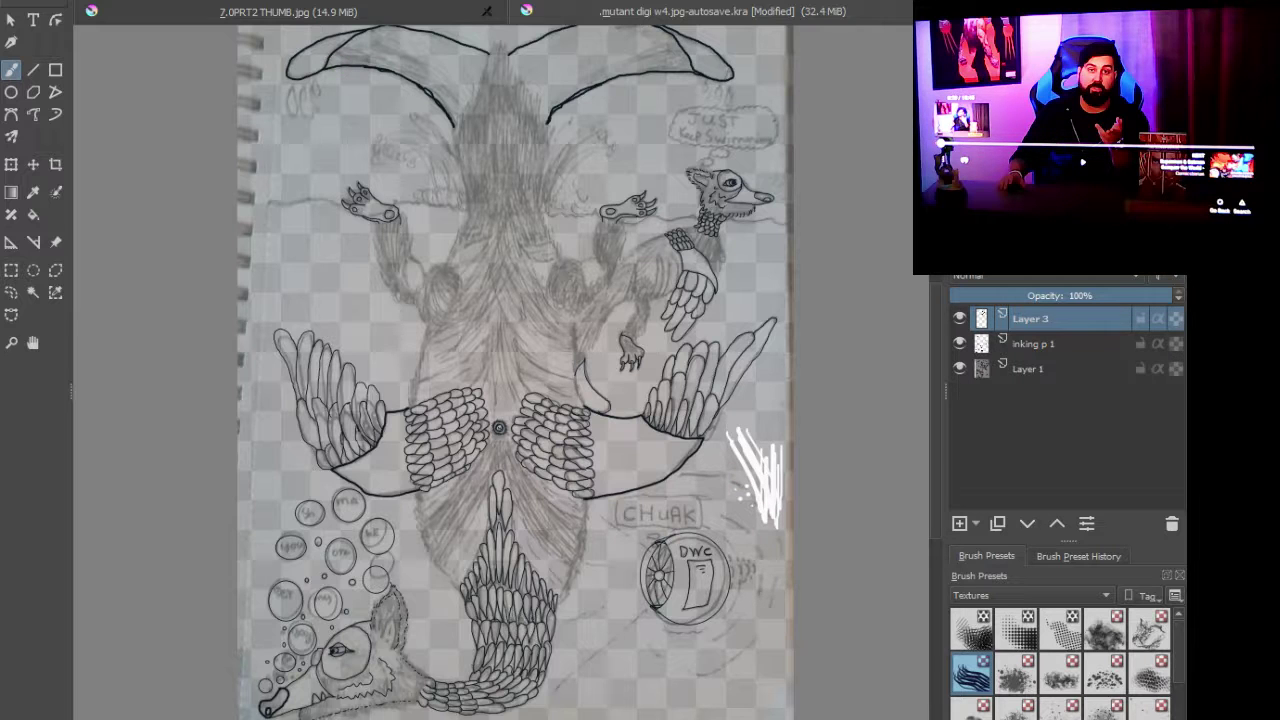
{"action": "key", "text": "ctrl+z"}
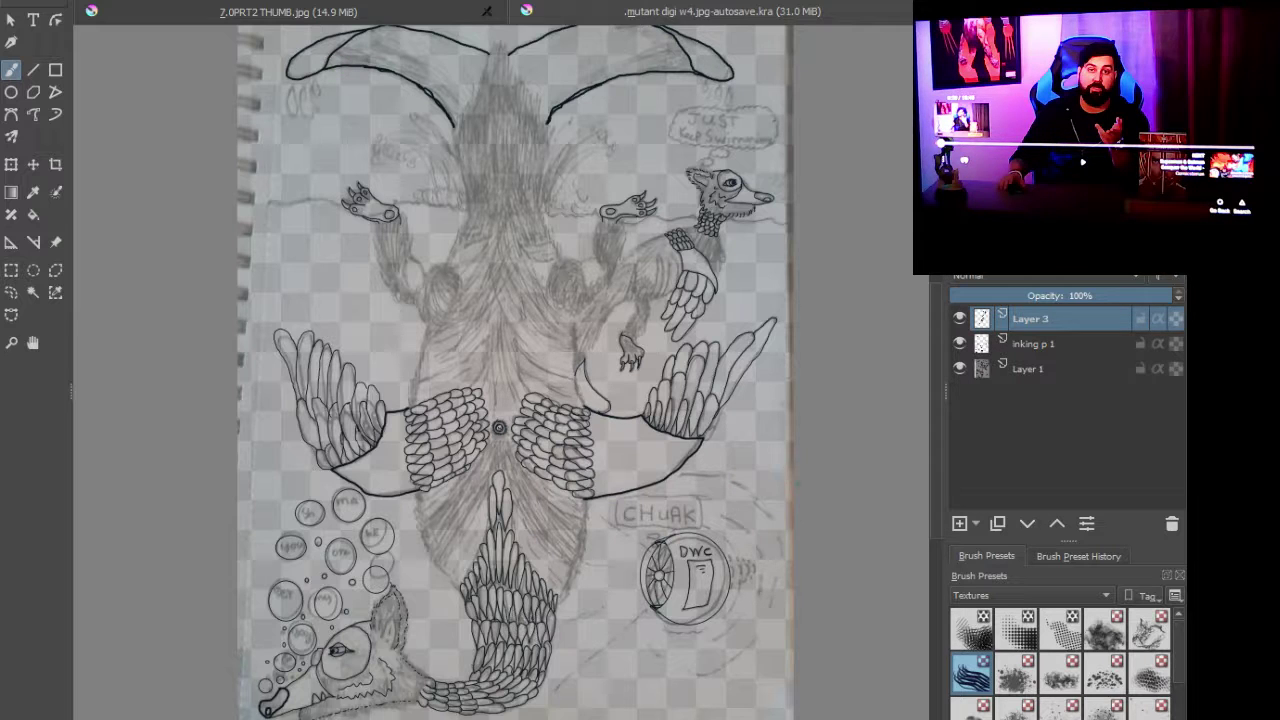
{"action": "scroll", "coordinate": [1062, 680], "scroll_direction": "down", "scroll_amount": 3}
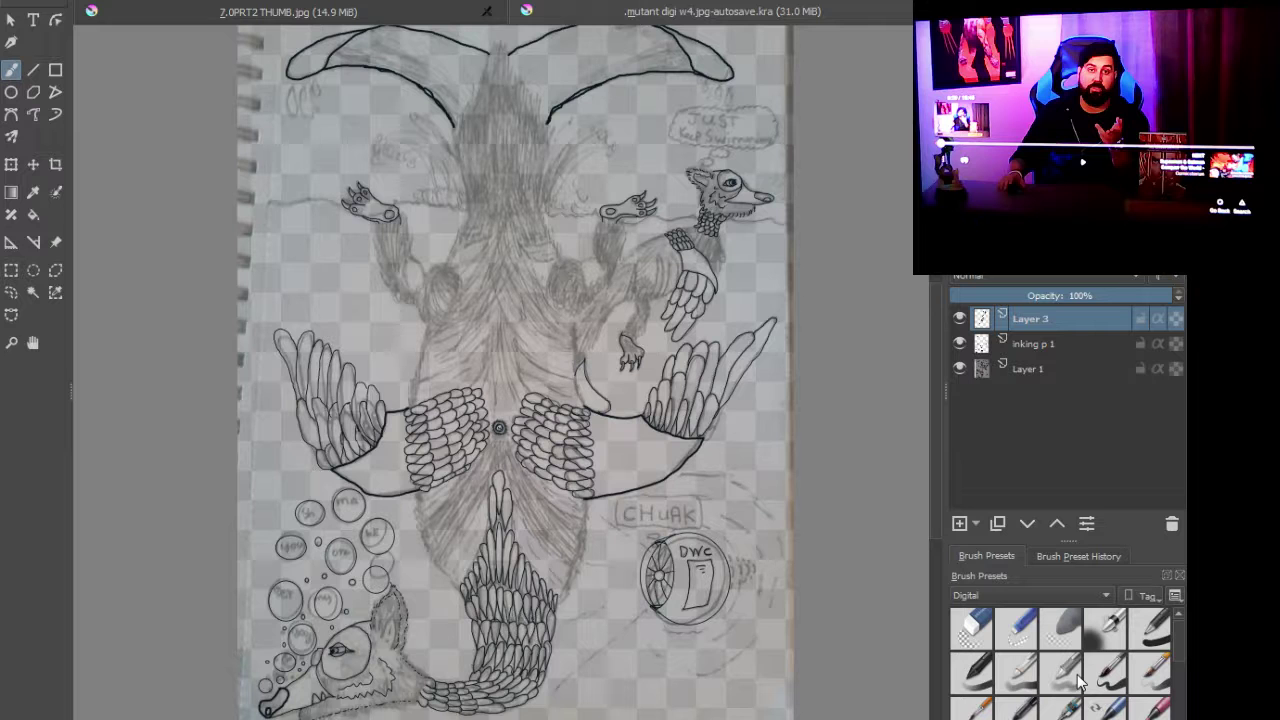
{"action": "scroll", "coordinate": [682, 390], "scroll_direction": "down", "scroll_amount": 2}
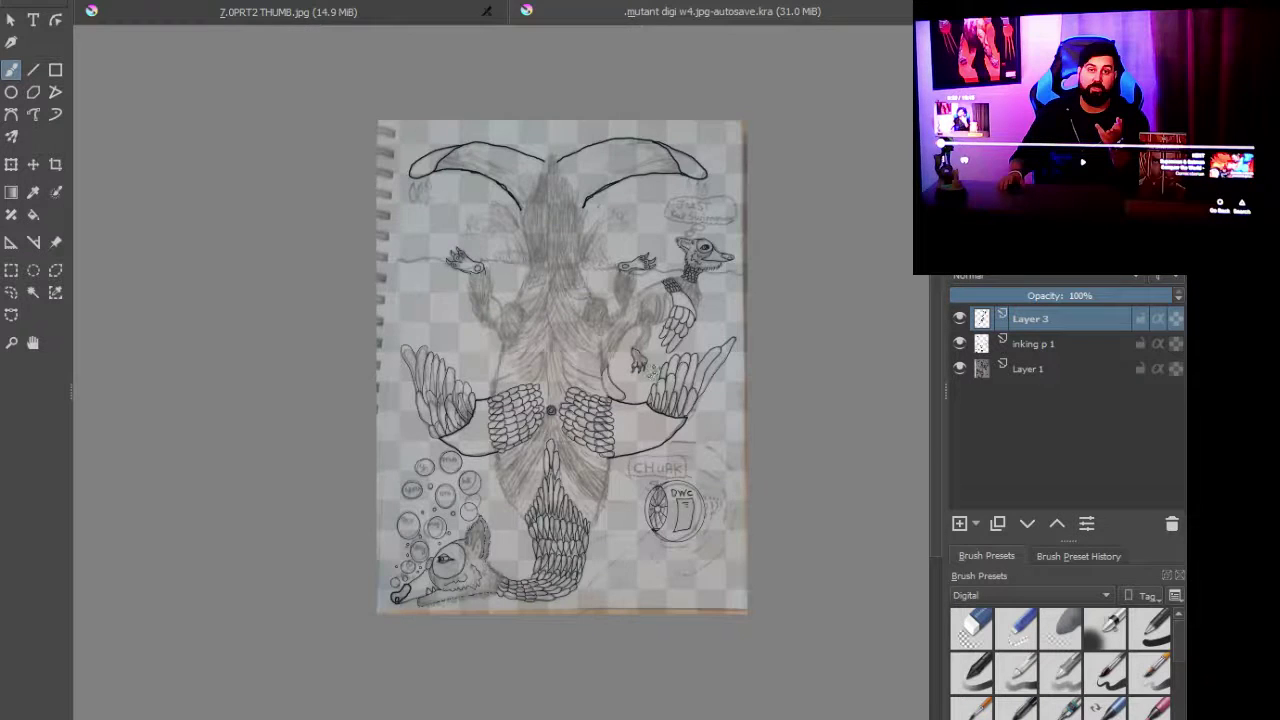
{"action": "left_click_drag", "start_coordinate": [646, 371], "coordinate": [658, 388]}
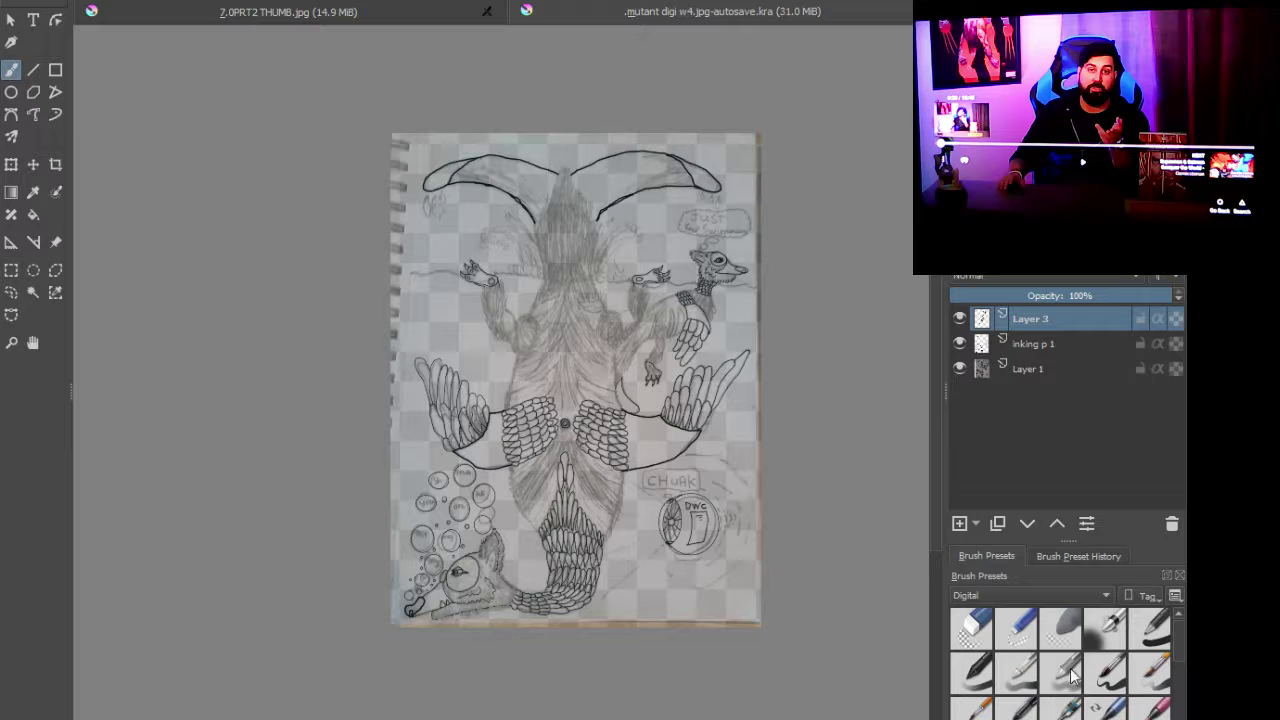
{"action": "scroll", "coordinate": [1088, 656], "scroll_direction": "down", "scroll_amount": 2}
{"action": "scroll", "coordinate": [1088, 655], "scroll_direction": "up", "scroll_amount": 2}
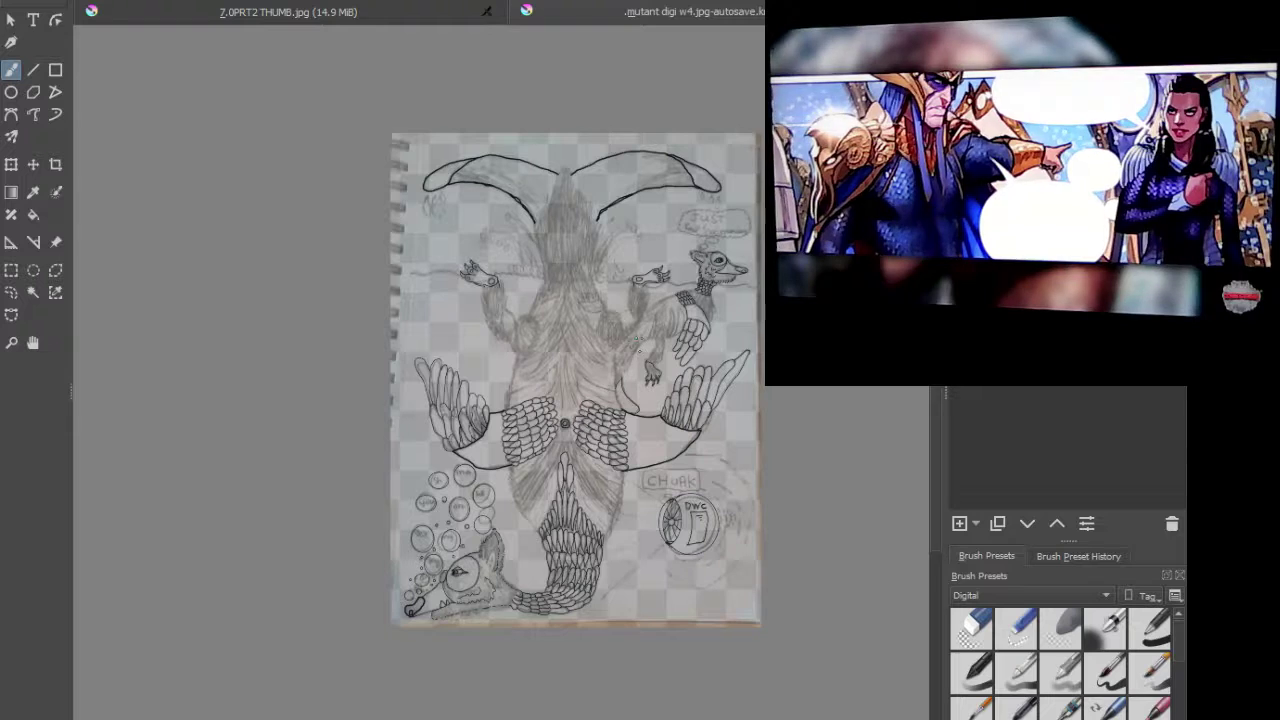
{"action": "left_click_drag", "start_coordinate": [620, 366], "coordinate": [662, 344]}
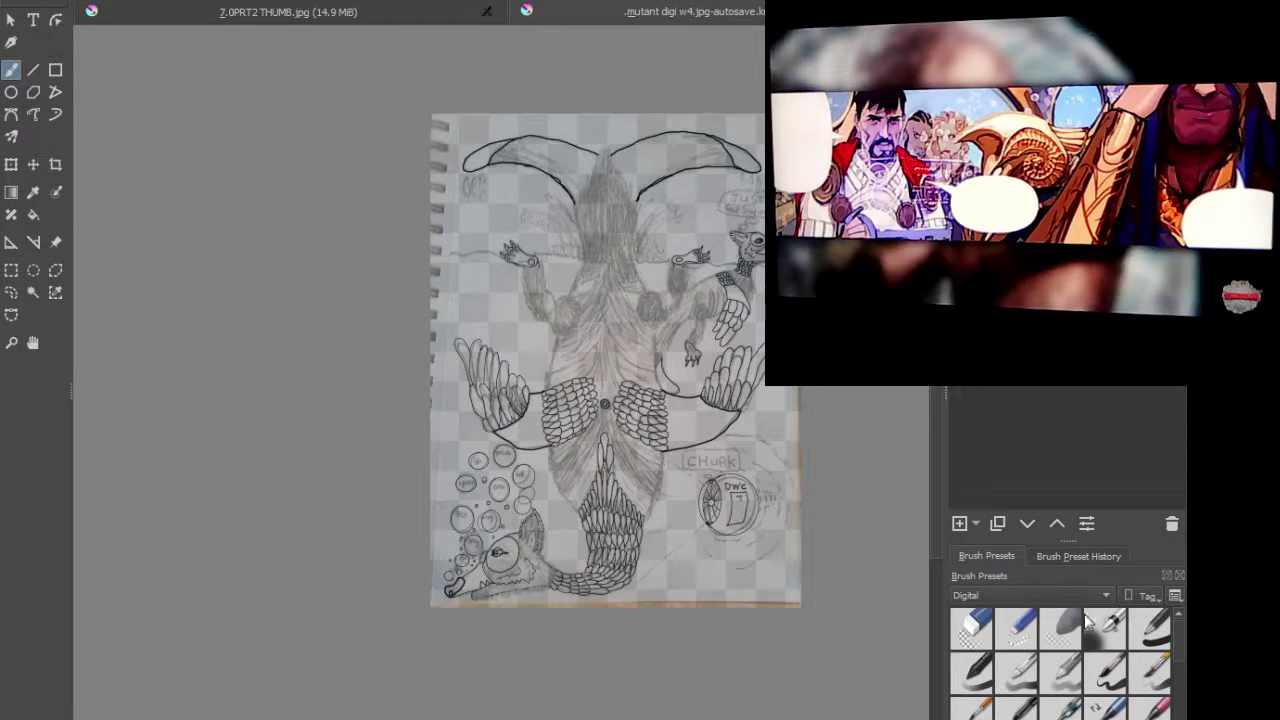
Step: Choose the solid pen brush from the Digital presets and add a new layer for the flat colours
{"action": "left_click", "coordinate": [1147, 628]}
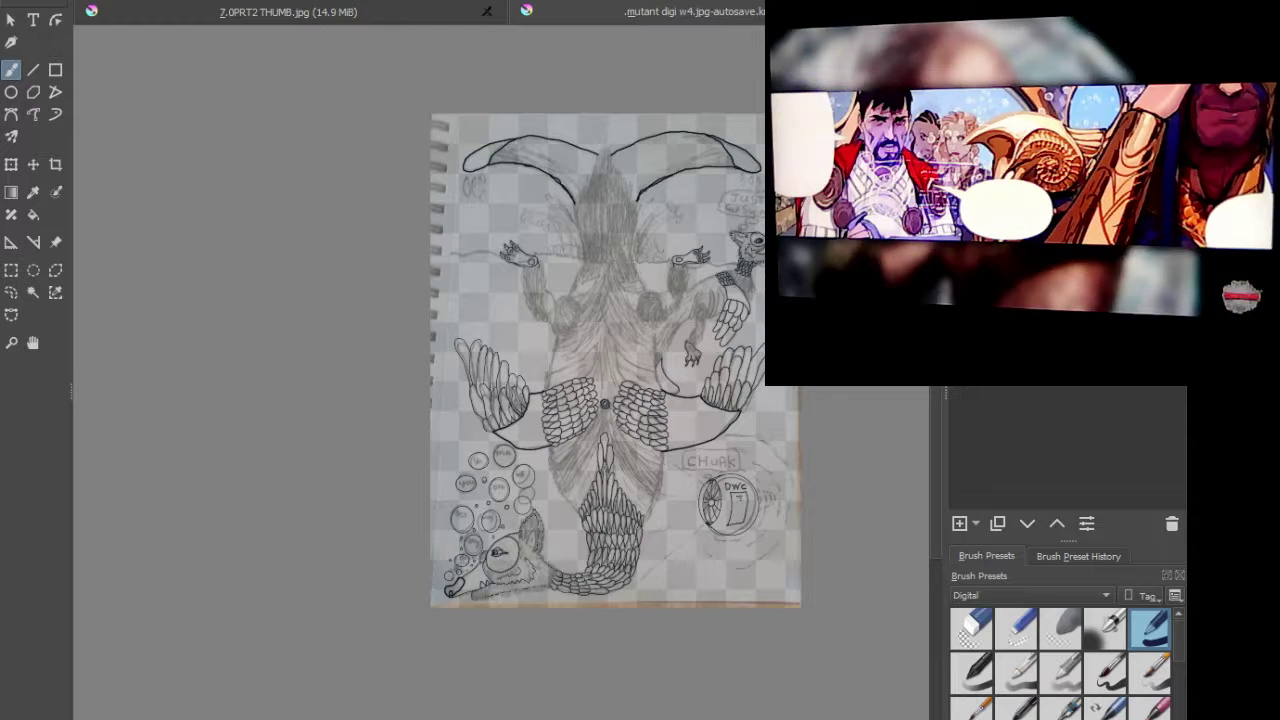
{"action": "scroll", "coordinate": [700, 418], "scroll_direction": "up", "scroll_amount": 6}
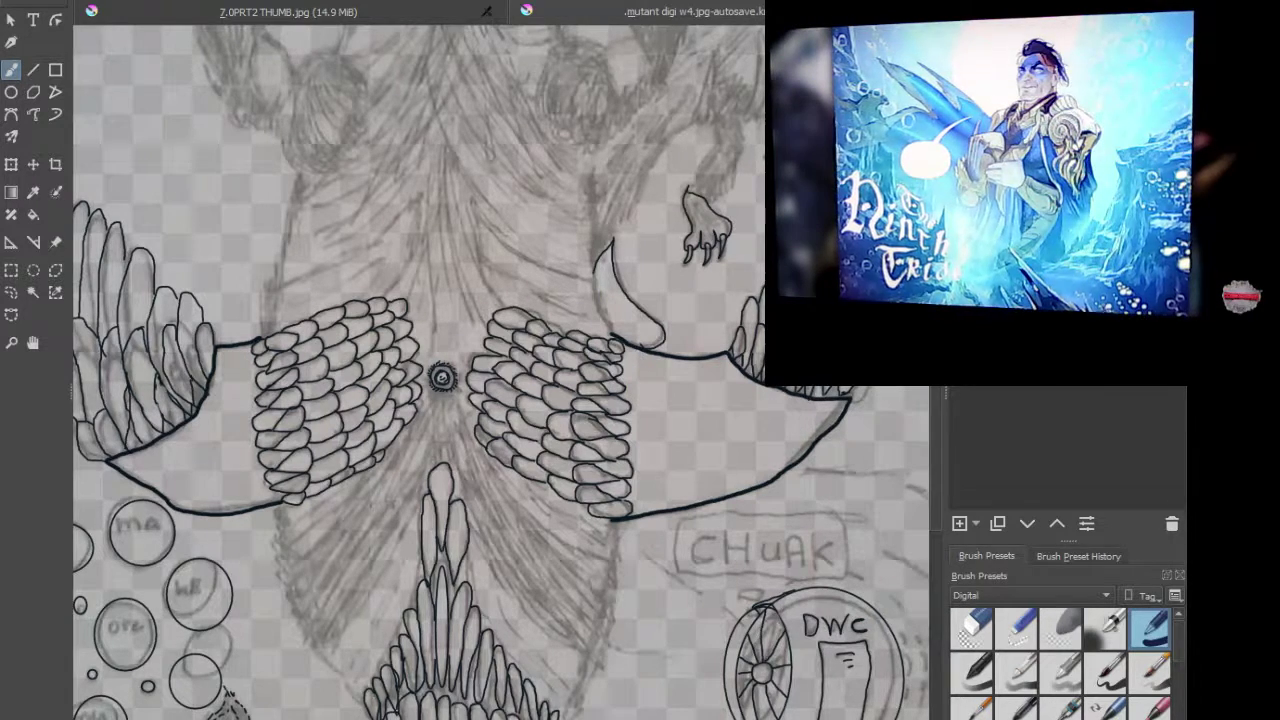
{"action": "left_click", "coordinate": [959, 521]}
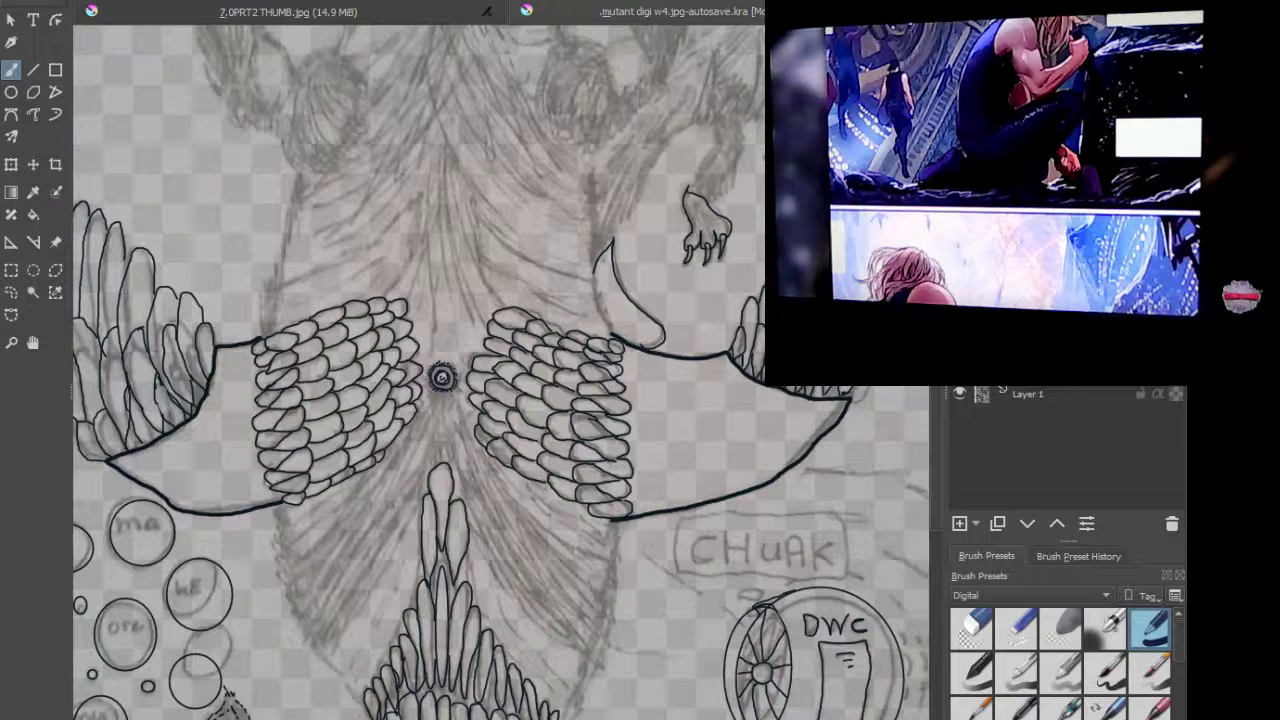
Step: Paint flat grey over the main area of the right-hand fin, between the scale patch and the feathers
{"action": "mouse_move", "coordinate": [630, 360]}
{"action": "left_mouse_down"}
{"action": "mouse_move", "coordinate": [640, 445]}
{"action": "mouse_move", "coordinate": [628, 505]}
{"action": "mouse_move", "coordinate": [626, 490]}
{"action": "mouse_move", "coordinate": [677, 484]}
{"action": "mouse_move", "coordinate": [716, 500]}
{"action": "left_mouse_up"}
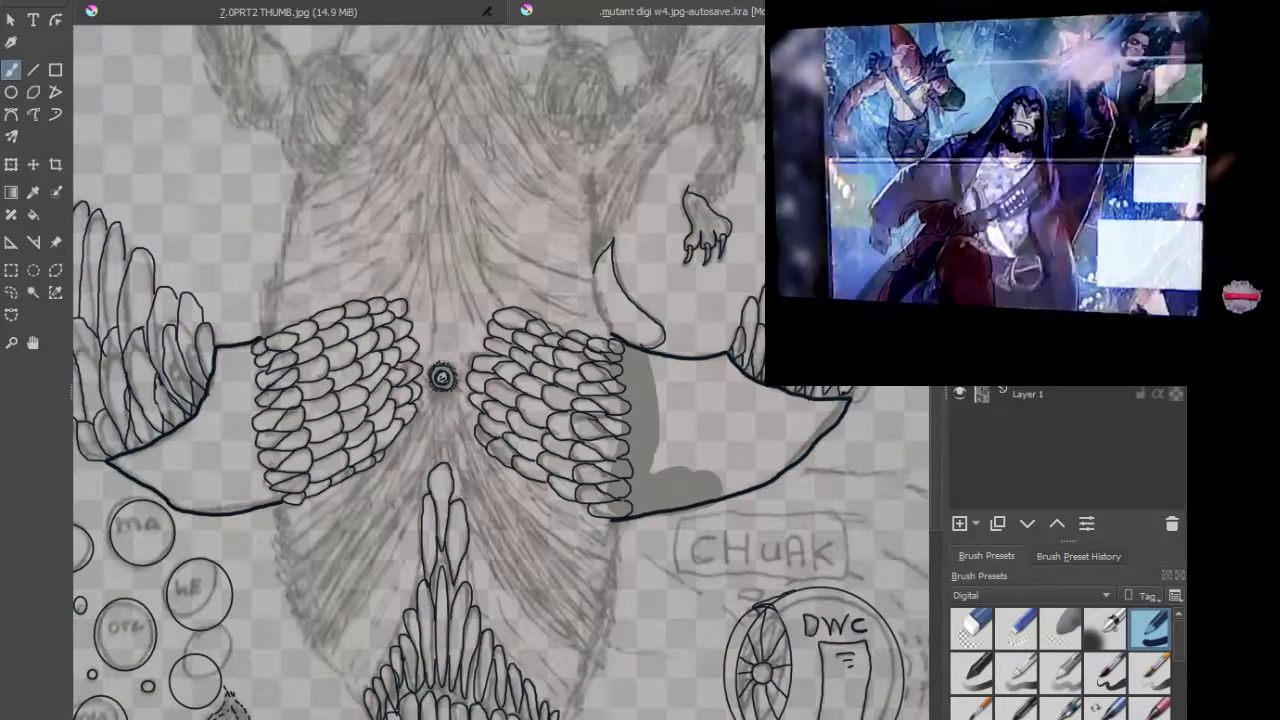
{"action": "key", "text": "ctrl+z"}
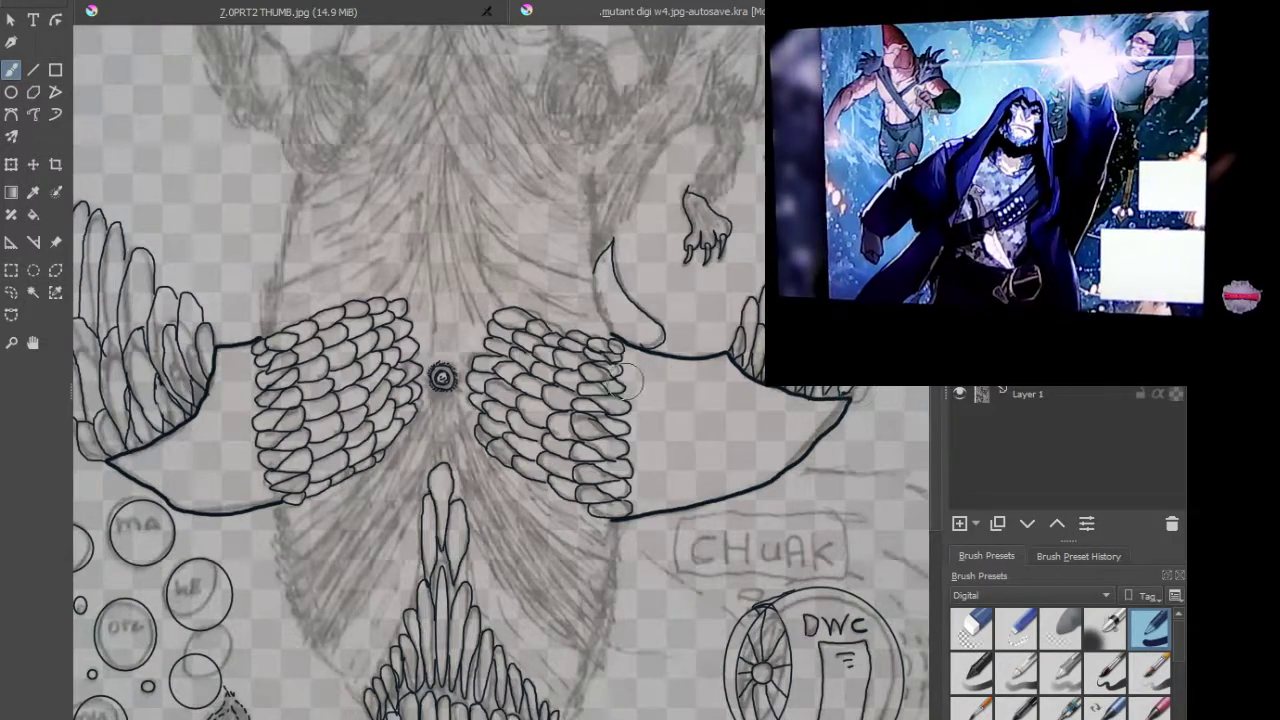
{"action": "scroll", "coordinate": [685, 375], "scroll_direction": "up", "scroll_amount": 5}
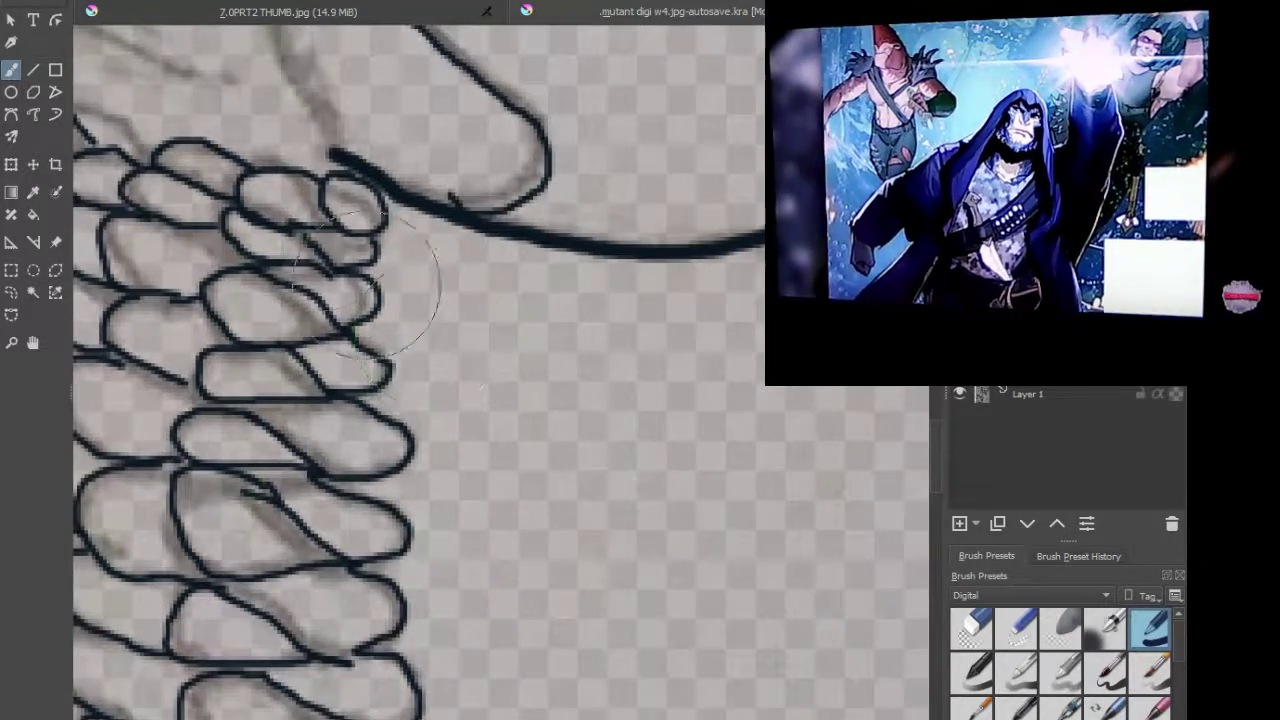
{"action": "mouse_move", "coordinate": [320, 240]}
{"action": "left_mouse_down"}
{"action": "mouse_move", "coordinate": [512, 310]}
{"action": "mouse_move", "coordinate": [752, 318]}
{"action": "mouse_move", "coordinate": [760, 343]}
{"action": "mouse_move", "coordinate": [610, 365]}
{"action": "mouse_move", "coordinate": [595, 385]}
{"action": "mouse_move", "coordinate": [425, 335]}
{"action": "mouse_move", "coordinate": [390, 475]}
{"action": "mouse_move", "coordinate": [425, 505]}
{"action": "mouse_move", "coordinate": [420, 630]}
{"action": "mouse_move", "coordinate": [535, 600]}
{"action": "mouse_move", "coordinate": [530, 540]}
{"action": "mouse_move", "coordinate": [565, 560]}
{"action": "mouse_move", "coordinate": [590, 615]}
{"action": "mouse_move", "coordinate": [630, 545]}
{"action": "mouse_move", "coordinate": [670, 565]}
{"action": "mouse_move", "coordinate": [740, 510]}
{"action": "mouse_move", "coordinate": [745, 530]}
{"action": "mouse_move", "coordinate": [785, 530]}
{"action": "mouse_move", "coordinate": [785, 545]}
{"action": "mouse_move", "coordinate": [721, 477]}
{"action": "mouse_move", "coordinate": [595, 443]}
{"action": "mouse_move", "coordinate": [564, 445]}
{"action": "mouse_move", "coordinate": [554, 483]}
{"action": "left_mouse_up"}
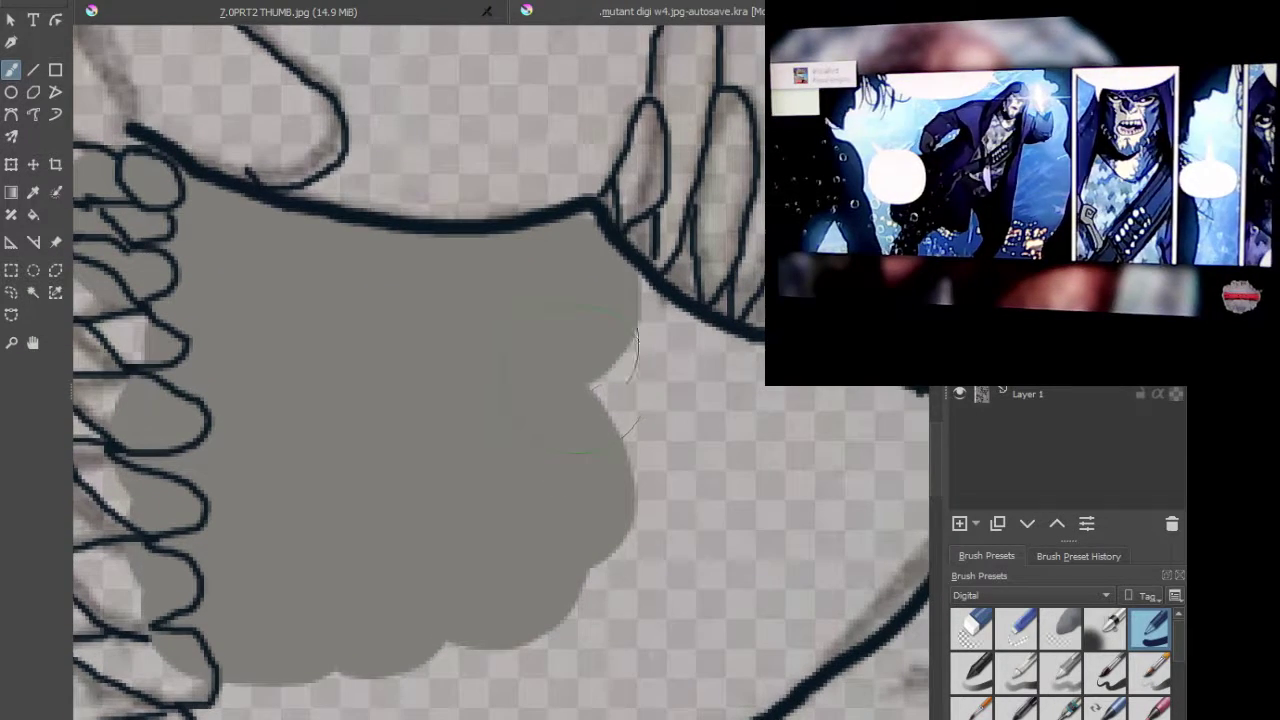
{"action": "mouse_move", "coordinate": [600, 360]}
{"action": "left_mouse_down"}
{"action": "mouse_move", "coordinate": [640, 330]}
{"action": "mouse_move", "coordinate": [605, 345]}
{"action": "mouse_move", "coordinate": [680, 372]}
{"action": "mouse_move", "coordinate": [730, 415]}
{"action": "mouse_move", "coordinate": [835, 445]}
{"action": "left_mouse_up"}
{"action": "mouse_move", "coordinate": [760, 420]}
{"action": "left_mouse_down"}
{"action": "mouse_move", "coordinate": [800, 490]}
{"action": "mouse_move", "coordinate": [680, 490]}
{"action": "mouse_move", "coordinate": [800, 560]}
{"action": "mouse_move", "coordinate": [420, 670]}
{"action": "left_mouse_up"}
{"action": "left_click_drag", "start_coordinate": [350, 700], "coordinate": [192, 630]}
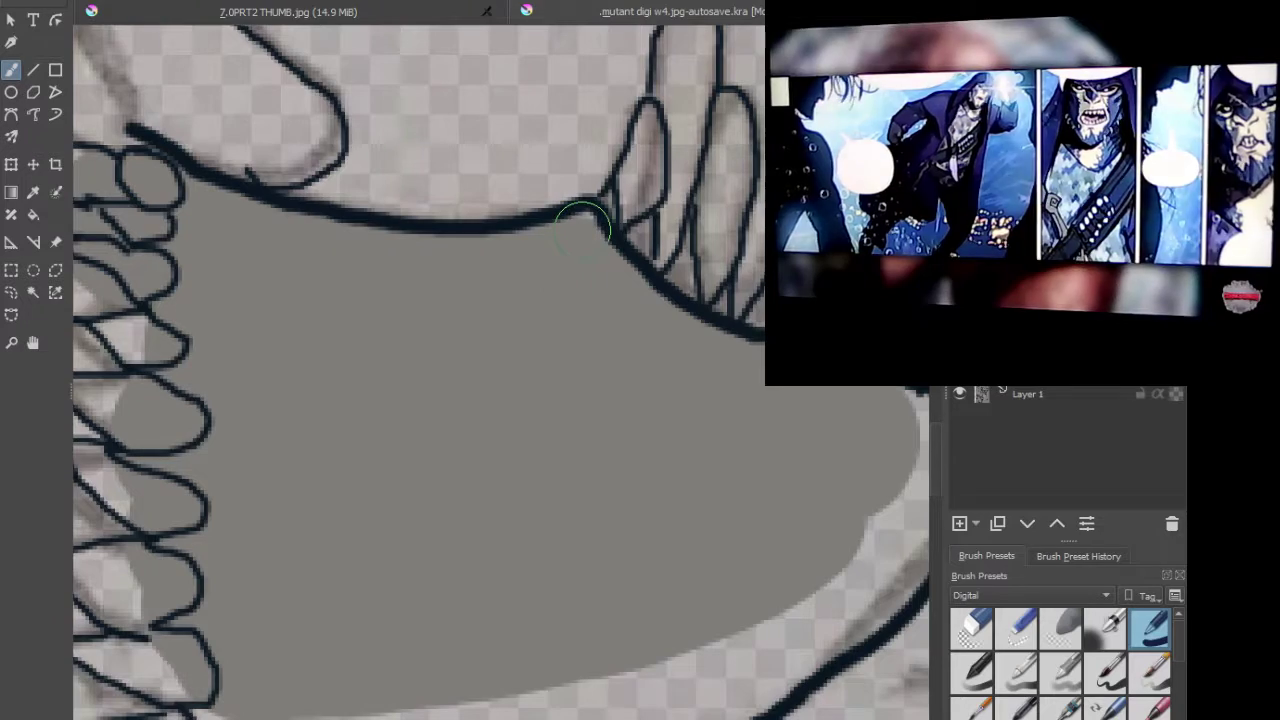
Step: Extend the grey into the right-hand fin's pointed outer corner and along its lower outline
{"action": "left_click_drag", "start_coordinate": [612, 335], "coordinate": [330, 260]}
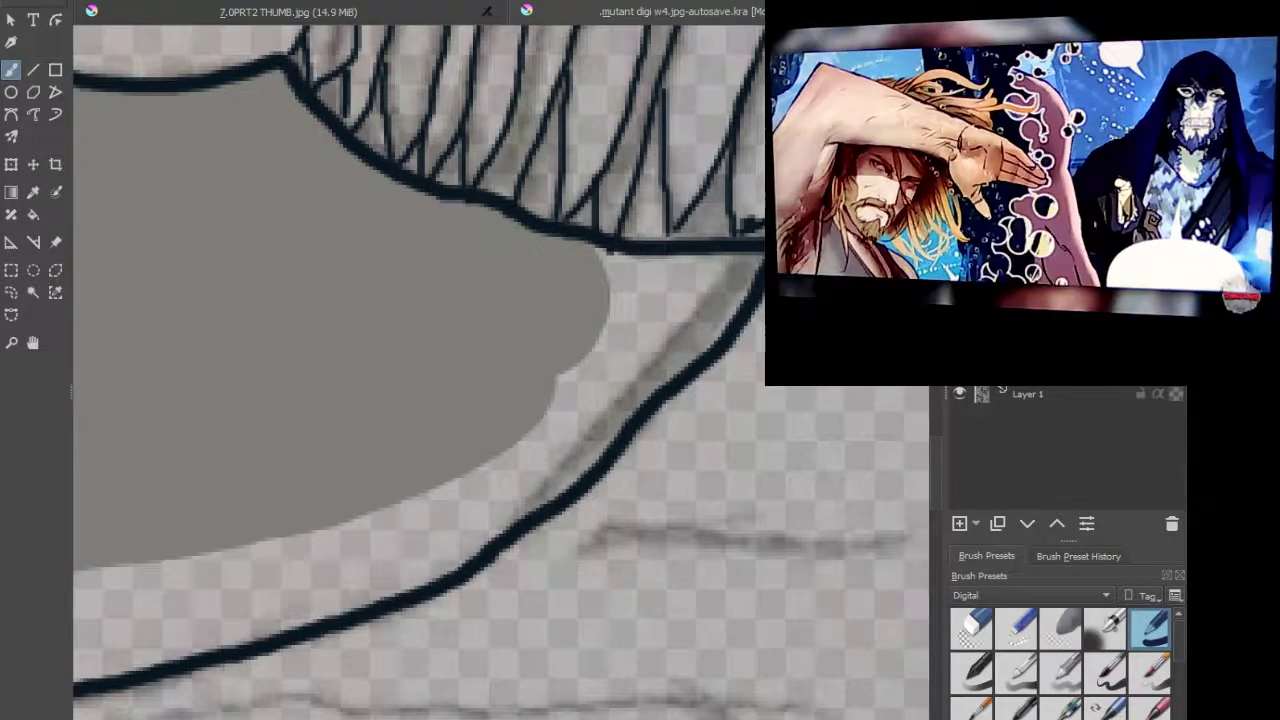
{"action": "mouse_move", "coordinate": [585, 248]}
{"action": "left_mouse_down"}
{"action": "mouse_move", "coordinate": [635, 268]}
{"action": "mouse_move", "coordinate": [728, 250]}
{"action": "left_mouse_up"}
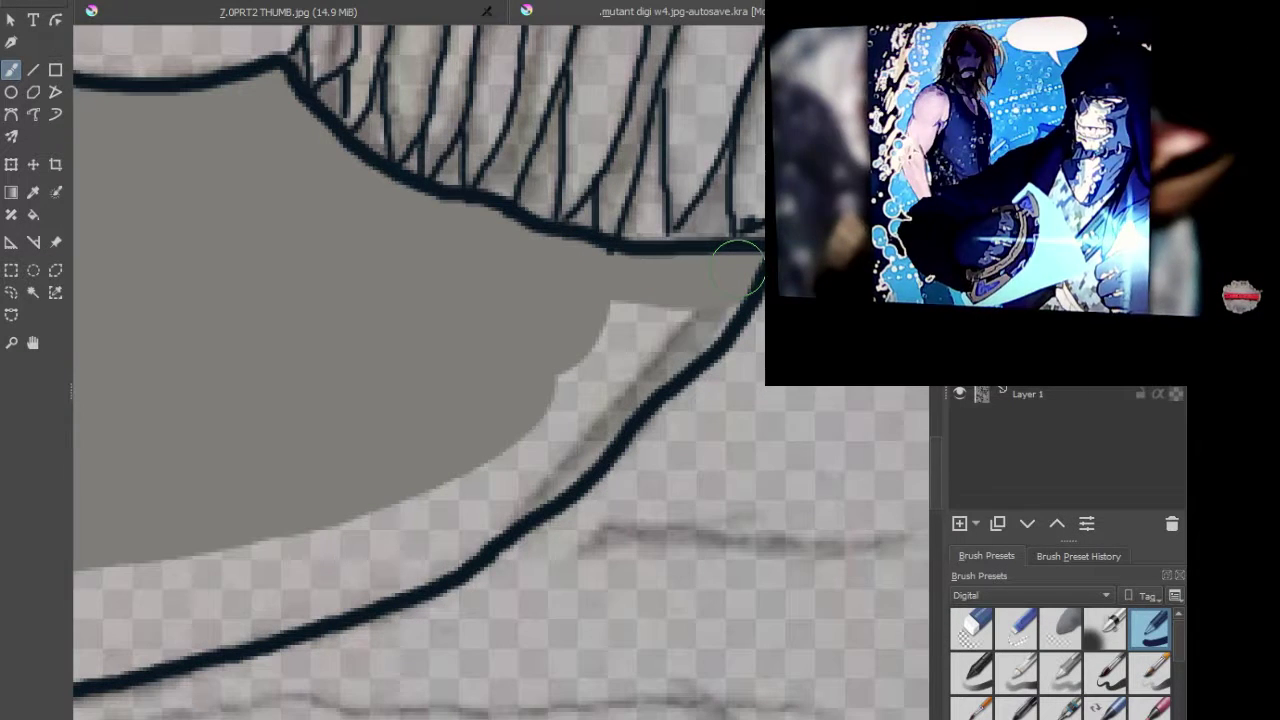
{"action": "mouse_move", "coordinate": [726, 296]}
{"action": "left_mouse_down"}
{"action": "mouse_move", "coordinate": [670, 341]}
{"action": "mouse_move", "coordinate": [587, 451]}
{"action": "mouse_move", "coordinate": [385, 561]}
{"action": "mouse_move", "coordinate": [475, 544]}
{"action": "mouse_move", "coordinate": [465, 483]}
{"action": "mouse_move", "coordinate": [565, 431]}
{"action": "mouse_move", "coordinate": [527, 428]}
{"action": "mouse_move", "coordinate": [640, 315]}
{"action": "left_mouse_up"}
{"action": "mouse_move", "coordinate": [334, 394]}
{"action": "left_mouse_down"}
{"action": "mouse_move", "coordinate": [631, 217]}
{"action": "mouse_move", "coordinate": [692, 152]}
{"action": "left_mouse_up"}
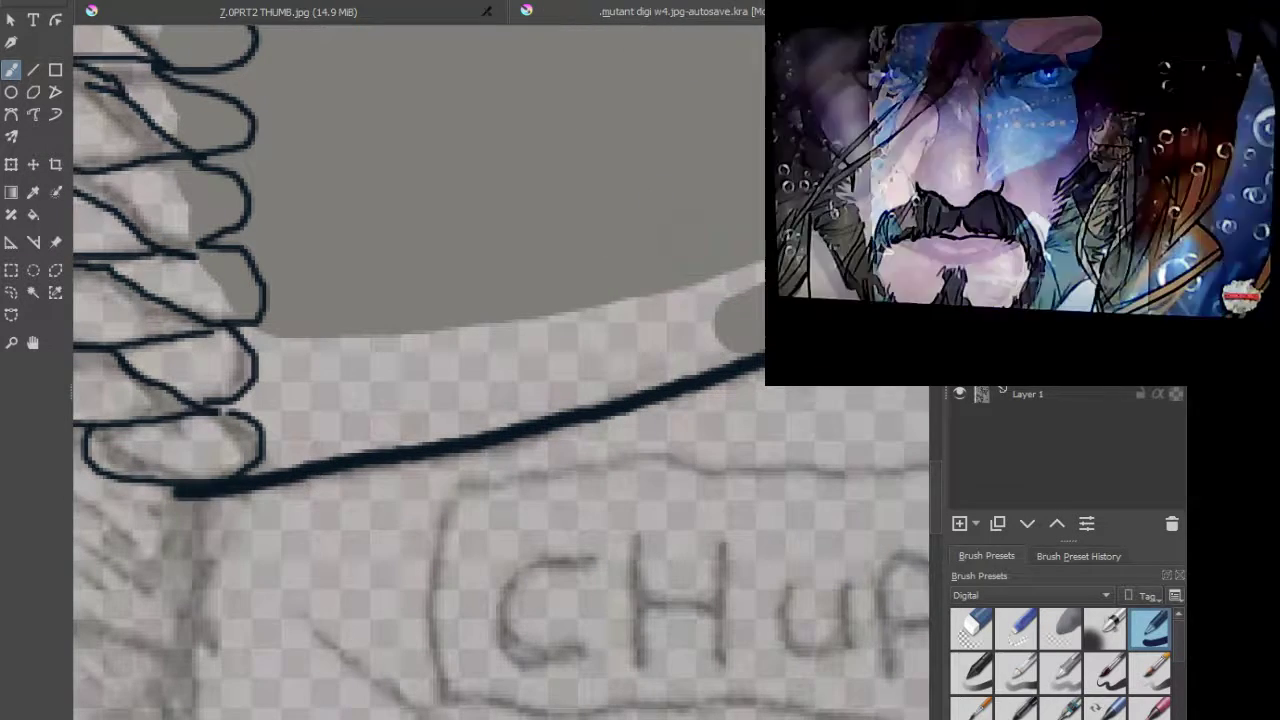
{"action": "mouse_move", "coordinate": [698, 310]}
{"action": "left_mouse_down"}
{"action": "mouse_move", "coordinate": [740, 330]}
{"action": "mouse_move", "coordinate": [502, 403]}
{"action": "mouse_move", "coordinate": [362, 425]}
{"action": "mouse_move", "coordinate": [420, 430]}
{"action": "mouse_move", "coordinate": [350, 425]}
{"action": "mouse_move", "coordinate": [250, 450]}
{"action": "mouse_move", "coordinate": [258, 428]}
{"action": "mouse_move", "coordinate": [235, 430]}
{"action": "mouse_move", "coordinate": [225, 400]}
{"action": "mouse_move", "coordinate": [270, 375]}
{"action": "mouse_move", "coordinate": [258, 335]}
{"action": "mouse_move", "coordinate": [318, 367]}
{"action": "mouse_move", "coordinate": [428, 348]}
{"action": "mouse_move", "coordinate": [455, 362]}
{"action": "mouse_move", "coordinate": [495, 341]}
{"action": "mouse_move", "coordinate": [670, 309]}
{"action": "mouse_move", "coordinate": [740, 285]}
{"action": "left_mouse_up"}
Step: Fill the left-hand fin between the feathers and the scale patch with the same flat grey
{"action": "scroll", "coordinate": [500, 370], "scroll_direction": "down", "scroll_amount": 3}
{"action": "left_click_drag", "start_coordinate": [400, 400], "coordinate": [680, 180]}
{"action": "scroll", "coordinate": [377, 346], "scroll_direction": "up", "scroll_amount": 3}
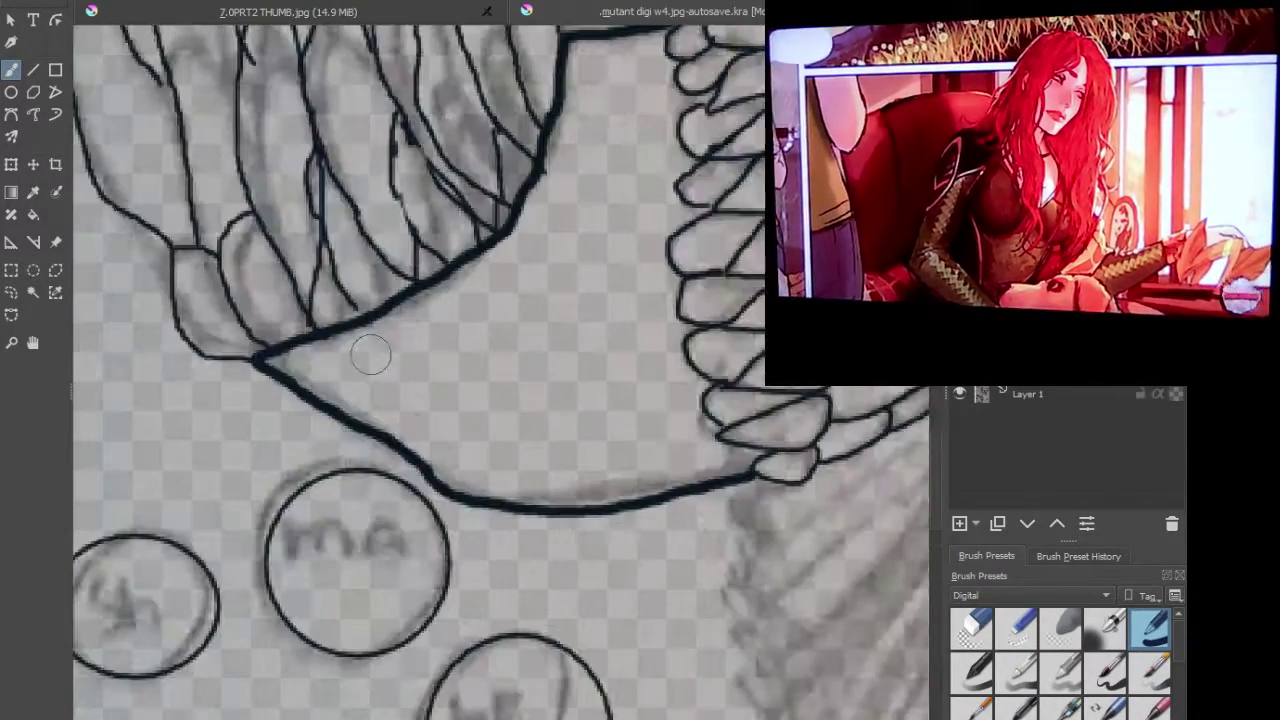
{"action": "mouse_move", "coordinate": [275, 362]}
{"action": "left_mouse_down"}
{"action": "mouse_move", "coordinate": [363, 350]}
{"action": "mouse_move", "coordinate": [372, 328]}
{"action": "mouse_move", "coordinate": [425, 318]}
{"action": "mouse_move", "coordinate": [460, 298]}
{"action": "mouse_move", "coordinate": [496, 258]}
{"action": "left_mouse_up"}
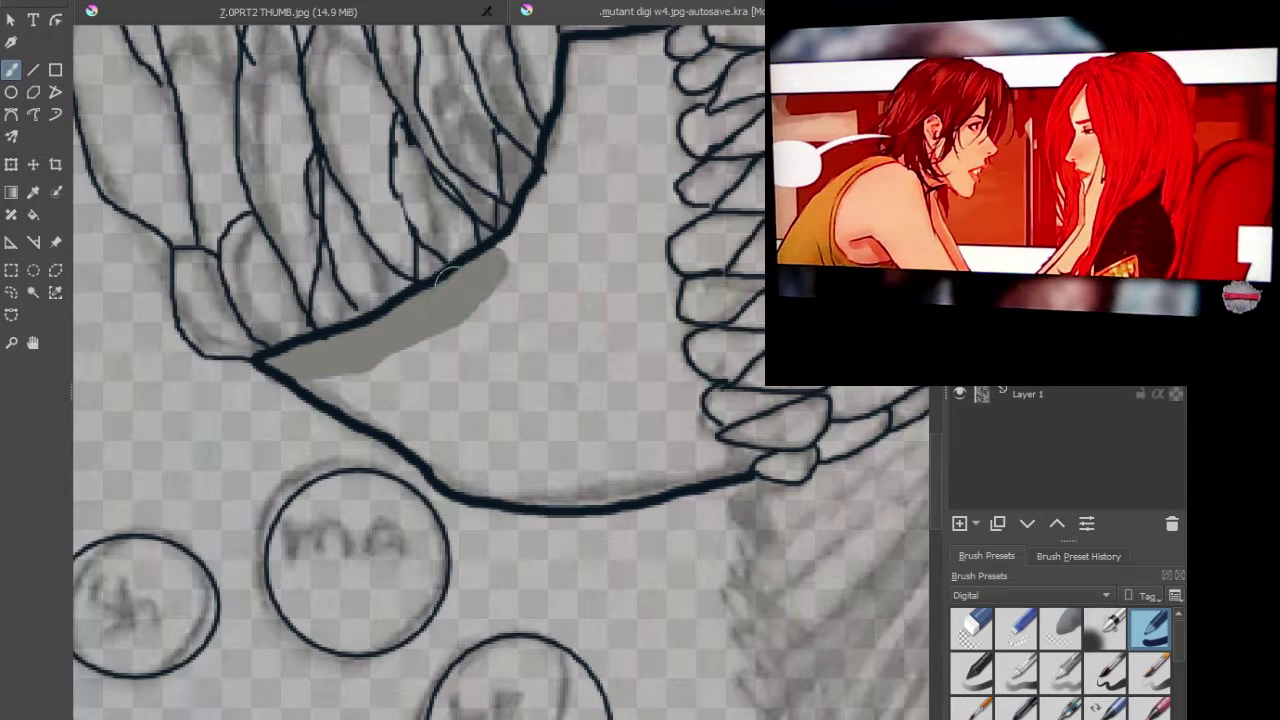
{"action": "mouse_move", "coordinate": [570, 60]}
{"action": "left_mouse_down"}
{"action": "mouse_move", "coordinate": [640, 50]}
{"action": "mouse_move", "coordinate": [690, 112]}
{"action": "mouse_move", "coordinate": [668, 138]}
{"action": "mouse_move", "coordinate": [660, 215]}
{"action": "mouse_move", "coordinate": [672, 335]}
{"action": "mouse_move", "coordinate": [724, 458]}
{"action": "mouse_move", "coordinate": [752, 466]}
{"action": "mouse_move", "coordinate": [498, 480]}
{"action": "mouse_move", "coordinate": [322, 381]}
{"action": "mouse_move", "coordinate": [415, 400]}
{"action": "mouse_move", "coordinate": [540, 505]}
{"action": "left_mouse_up"}
{"action": "mouse_move", "coordinate": [685, 440]}
{"action": "left_mouse_down"}
{"action": "mouse_move", "coordinate": [532, 451]}
{"action": "mouse_move", "coordinate": [505, 440]}
{"action": "mouse_move", "coordinate": [675, 408]}
{"action": "mouse_move", "coordinate": [610, 395]}
{"action": "mouse_move", "coordinate": [485, 410]}
{"action": "mouse_move", "coordinate": [452, 390]}
{"action": "mouse_move", "coordinate": [638, 350]}
{"action": "mouse_move", "coordinate": [435, 380]}
{"action": "mouse_move", "coordinate": [408, 352]}
{"action": "mouse_move", "coordinate": [622, 332]}
{"action": "mouse_move", "coordinate": [630, 322]}
{"action": "mouse_move", "coordinate": [568, 324]}
{"action": "mouse_move", "coordinate": [615, 312]}
{"action": "mouse_move", "coordinate": [400, 352]}
{"action": "mouse_move", "coordinate": [495, 300]}
{"action": "mouse_move", "coordinate": [560, 305]}
{"action": "mouse_move", "coordinate": [646, 284]}
{"action": "mouse_move", "coordinate": [510, 268]}
{"action": "mouse_move", "coordinate": [524, 254]}
{"action": "mouse_move", "coordinate": [504, 238]}
{"action": "mouse_move", "coordinate": [540, 215]}
{"action": "left_mouse_up"}
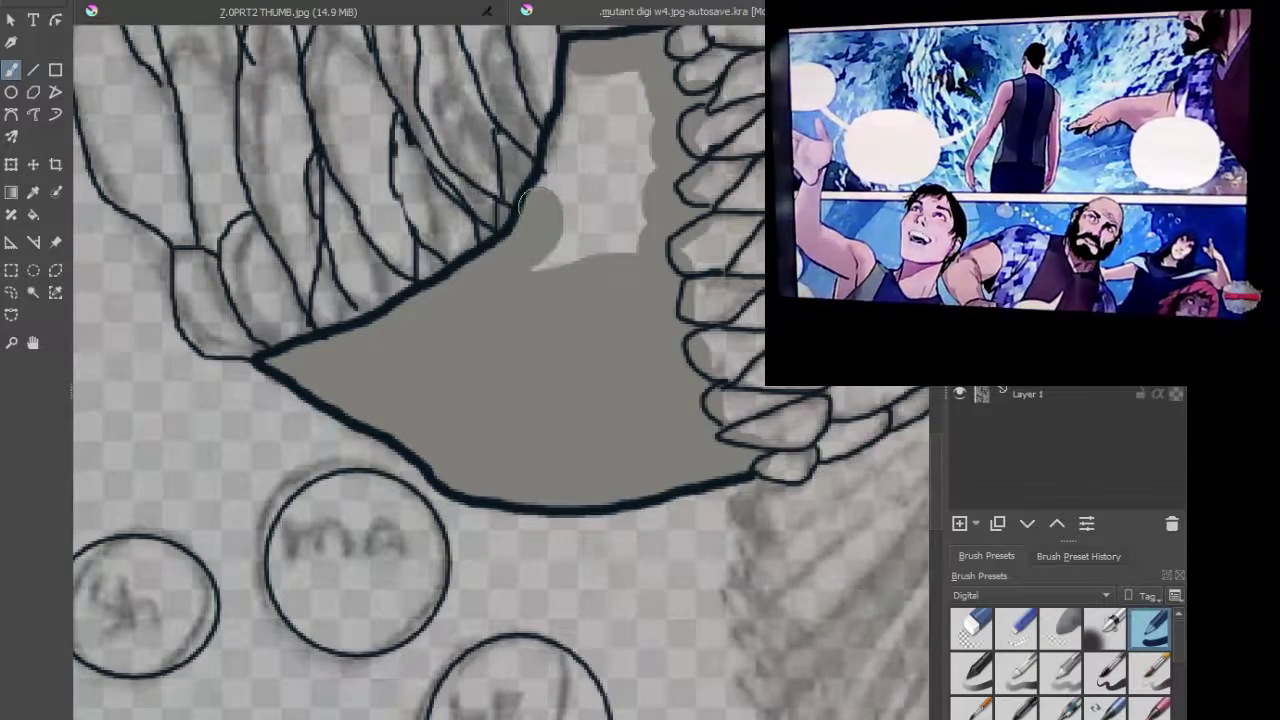
{"action": "mouse_move", "coordinate": [595, 78]}
{"action": "left_mouse_down"}
{"action": "mouse_move", "coordinate": [557, 155]}
{"action": "mouse_move", "coordinate": [515, 215]}
{"action": "mouse_move", "coordinate": [585, 252]}
{"action": "mouse_move", "coordinate": [587, 155]}
{"action": "mouse_move", "coordinate": [625, 85]}
{"action": "mouse_move", "coordinate": [635, 172]}
{"action": "mouse_move", "coordinate": [645, 105]}
{"action": "left_mouse_up"}
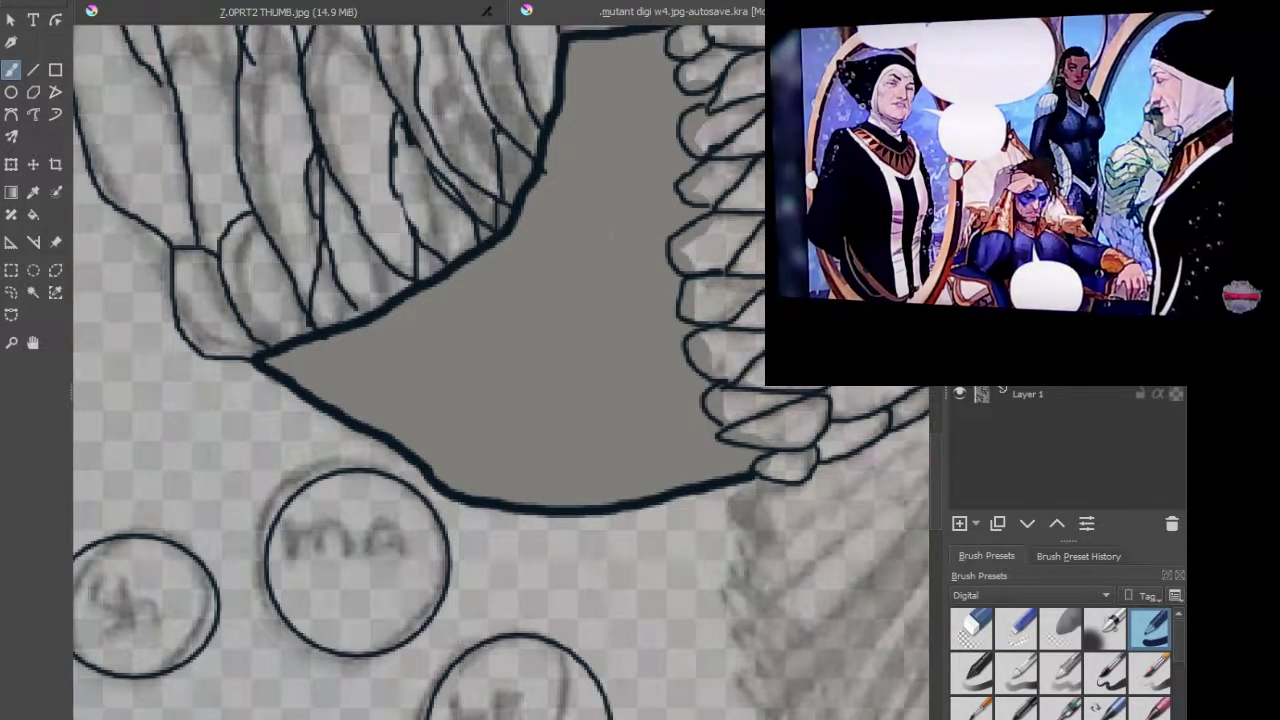
Step: Paint a grey band along the inner lower edge of the right-hand fluke at the top of the drawing
{"action": "scroll", "coordinate": [529, 210], "scroll_direction": "down", "scroll_amount": 5}
{"action": "scroll", "coordinate": [529, 210], "scroll_direction": "up", "scroll_amount": 3}
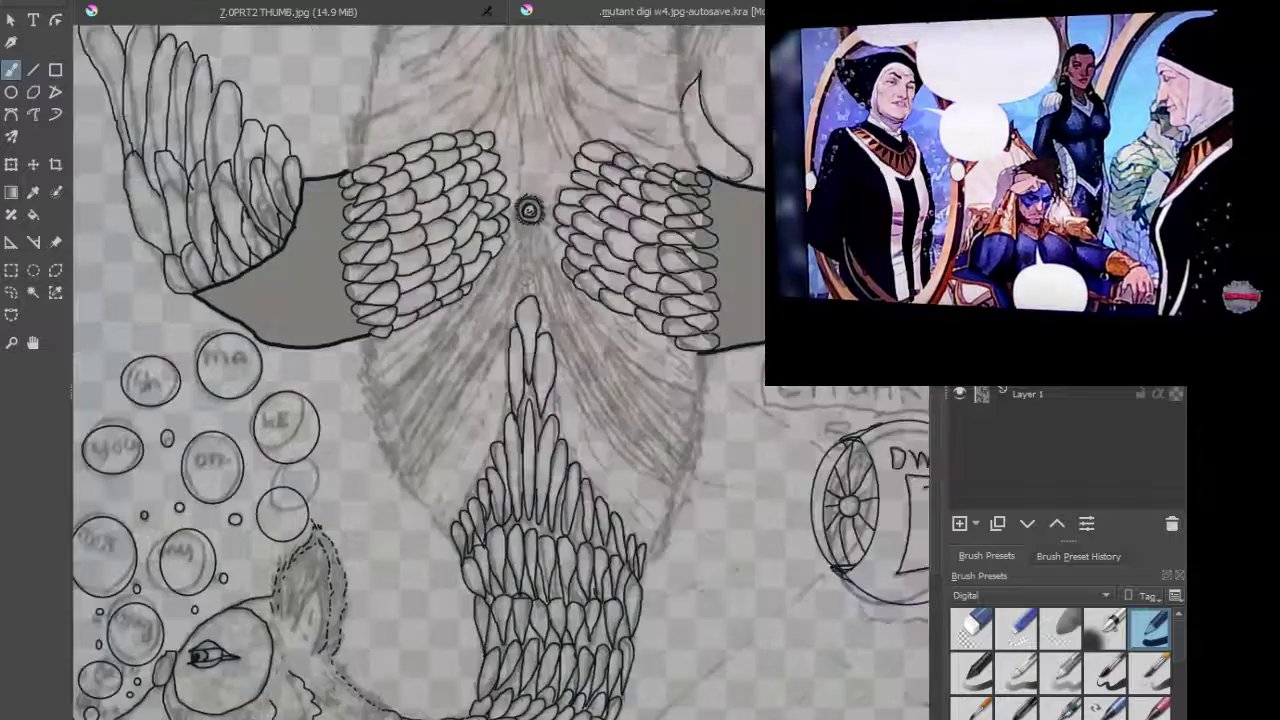
{"action": "scroll", "coordinate": [530, 280], "scroll_direction": "down", "scroll_amount": 2}
{"action": "left_click_drag", "start_coordinate": [556, 275], "coordinate": [684, 438]}
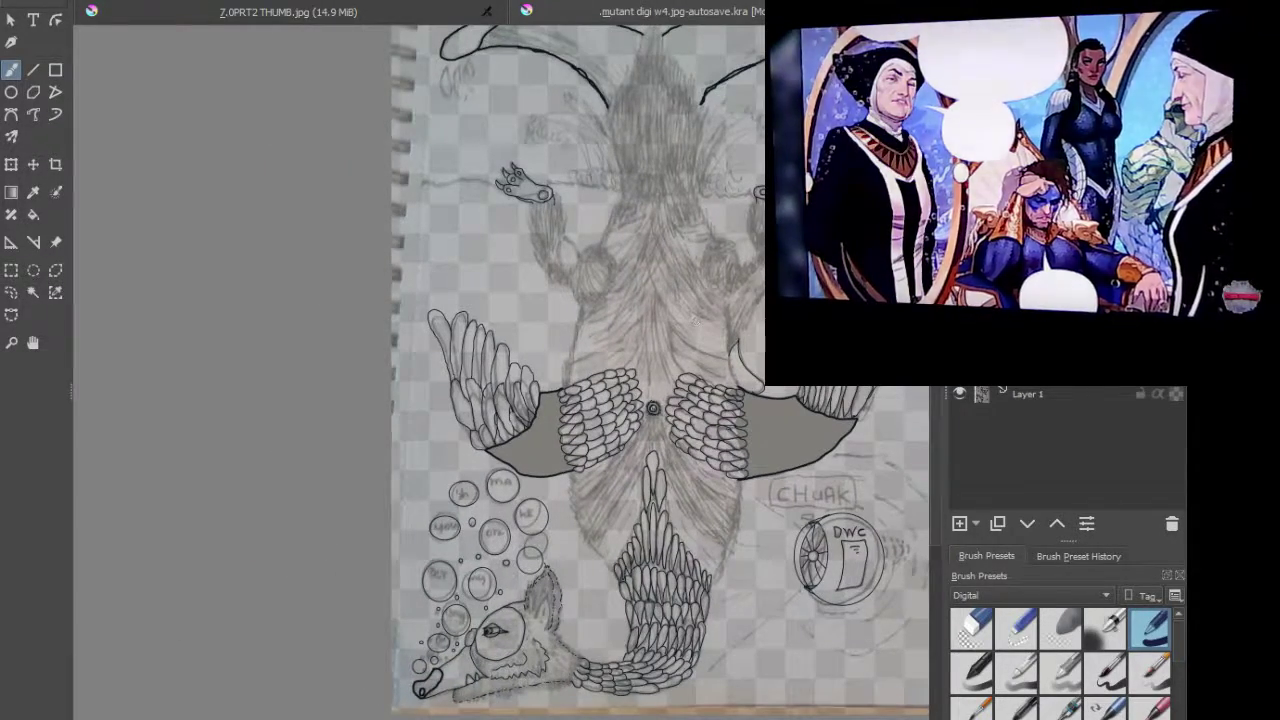
{"action": "mouse_move", "coordinate": [712, 210]}
{"action": "left_mouse_down"}
{"action": "mouse_move", "coordinate": [703, 263]}
{"action": "mouse_move", "coordinate": [727, 452]}
{"action": "left_mouse_up"}
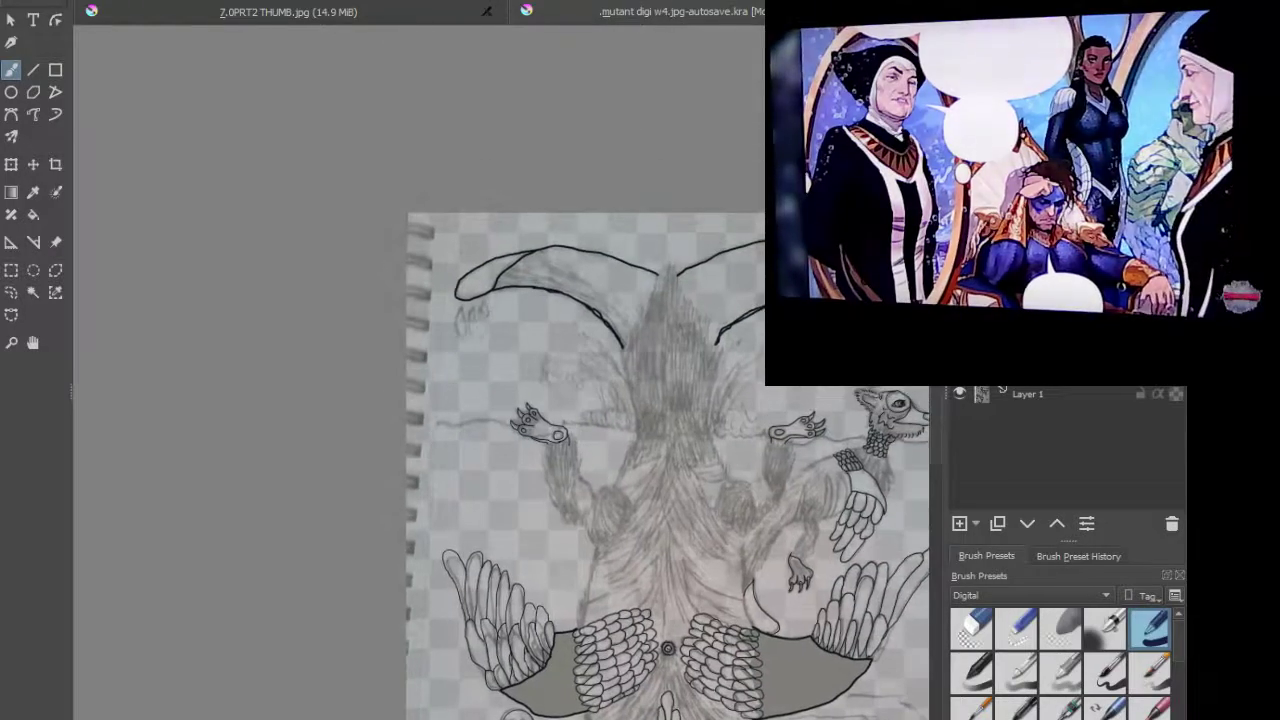
{"action": "scroll", "coordinate": [660, 290], "scroll_direction": "up", "scroll_amount": 3}
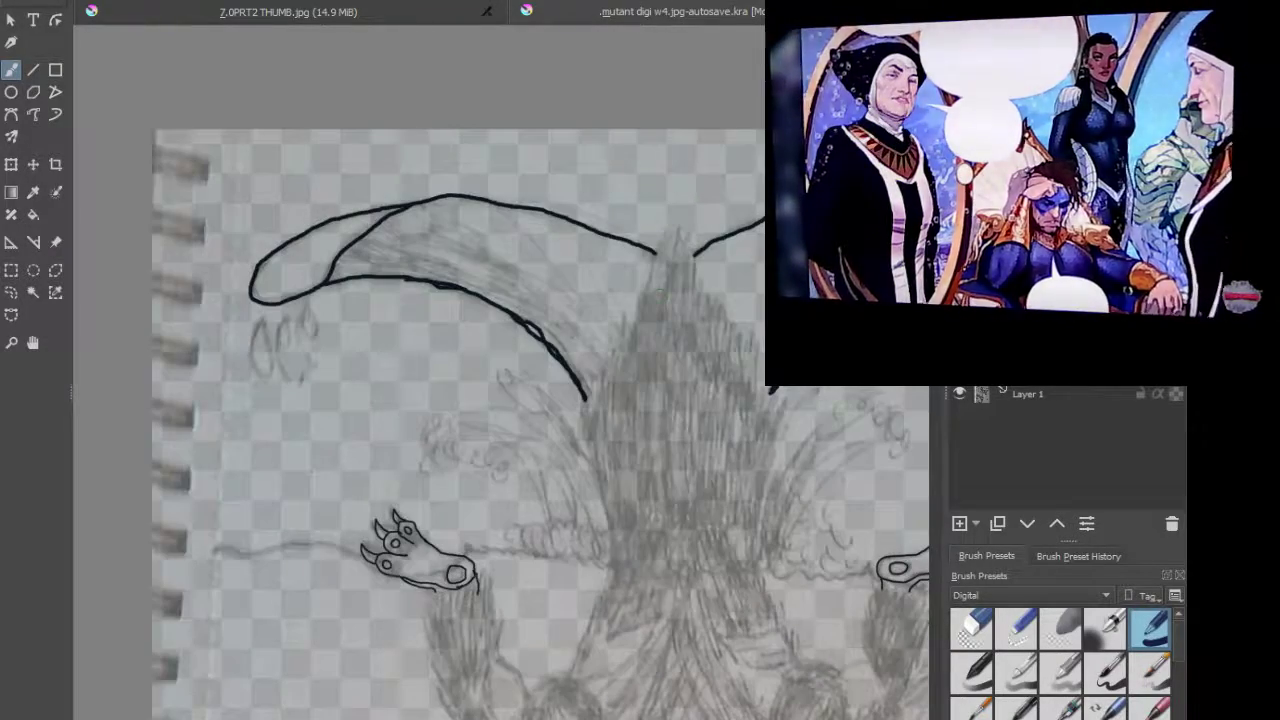
{"action": "left_click_drag", "start_coordinate": [795, 295], "coordinate": [606, 286]}
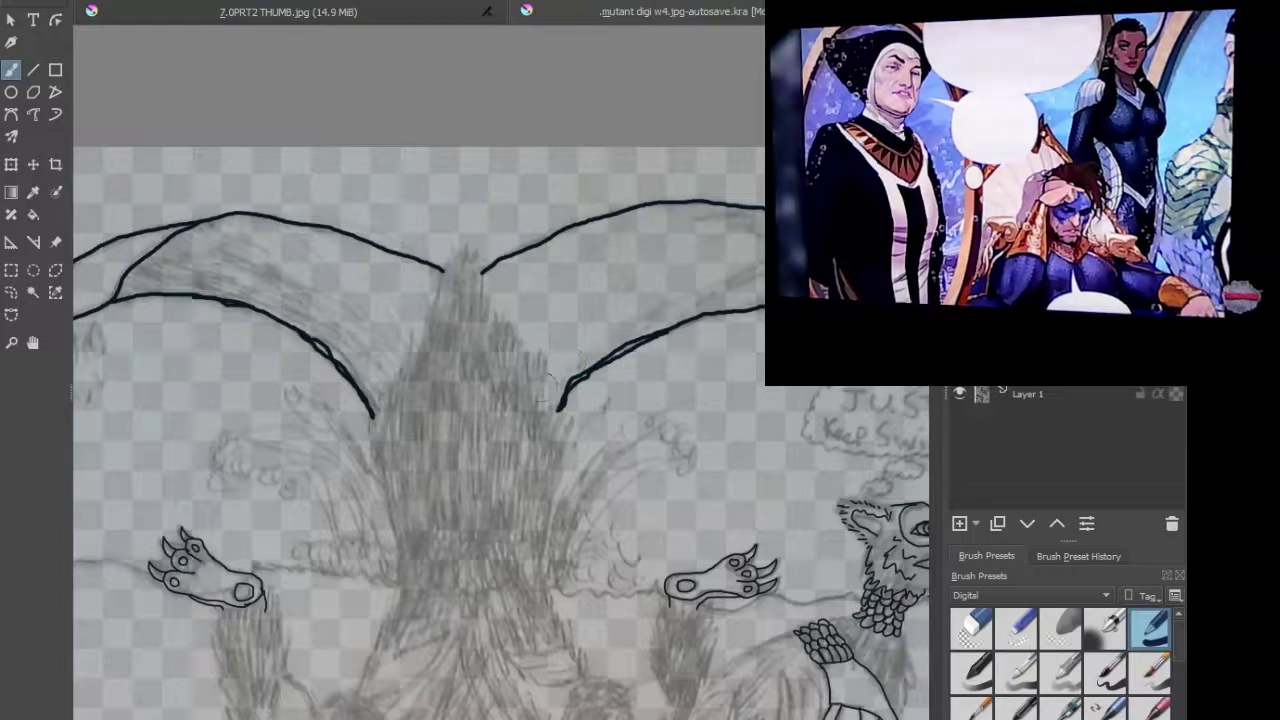
{"action": "left_click_drag", "start_coordinate": [555, 385], "coordinate": [656, 312]}
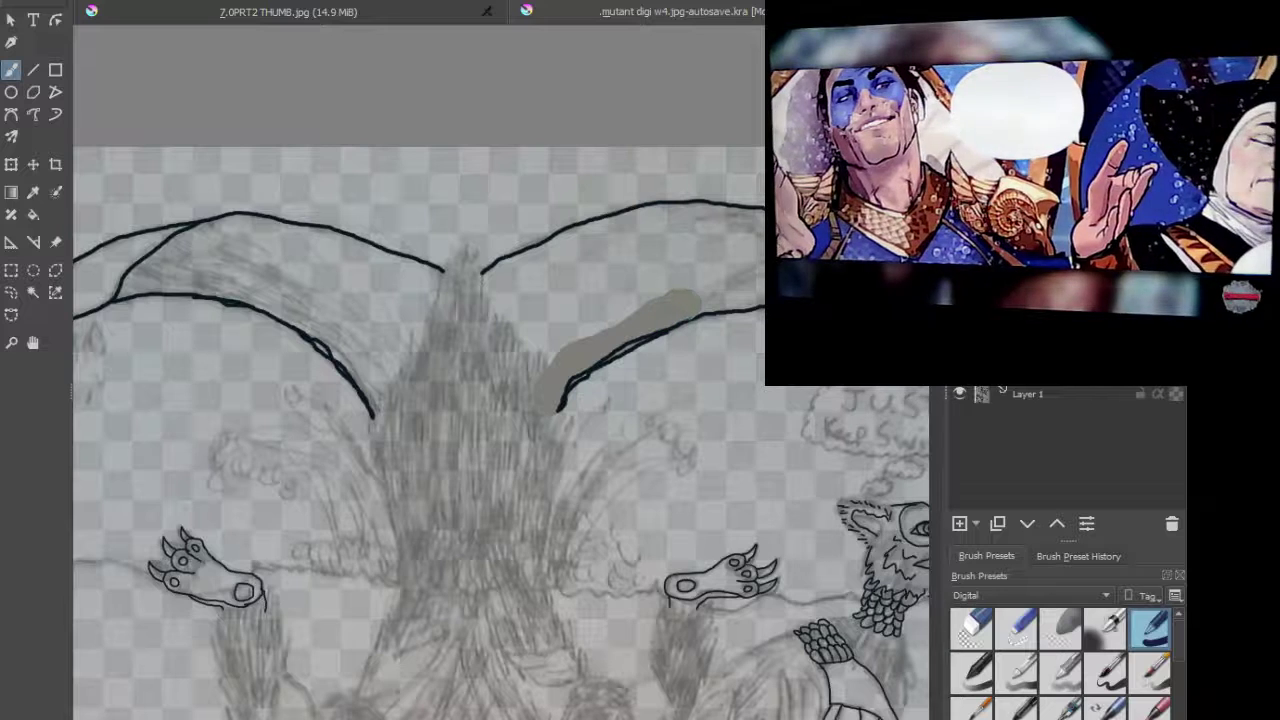
{"action": "left_click_drag", "start_coordinate": [700, 297], "coordinate": [755, 298]}
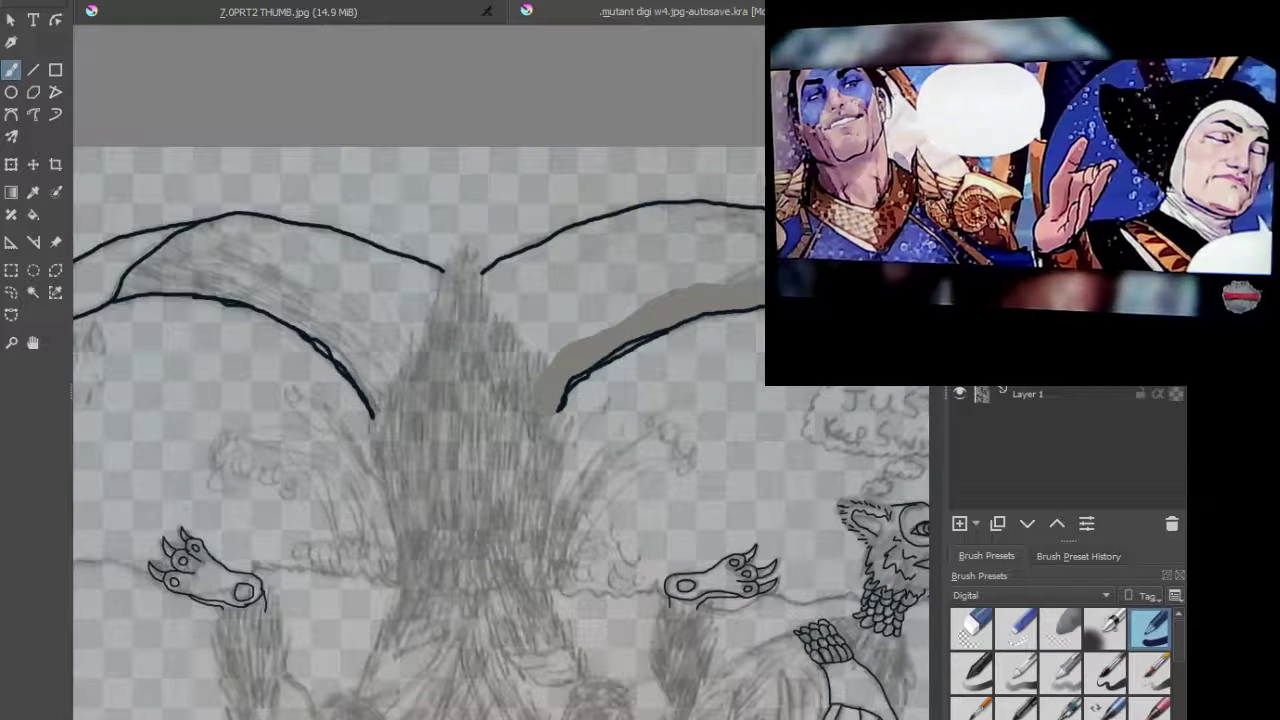
Step: Fill the rest of the right-hand fluke with grey up to its upper outline, including the outer tip
{"action": "scroll", "coordinate": [722, 288], "scroll_direction": "up", "scroll_amount": 5}
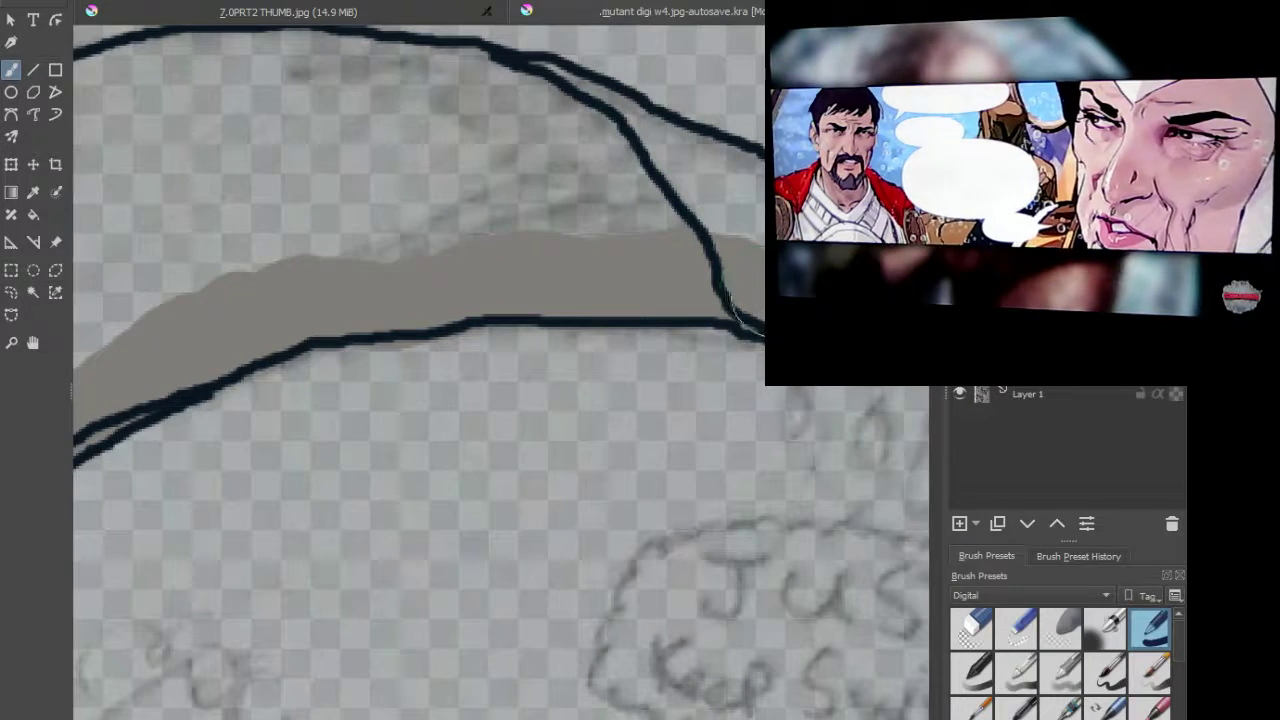
{"action": "left_click_drag", "start_coordinate": [500, 350], "coordinate": [405, 333]}
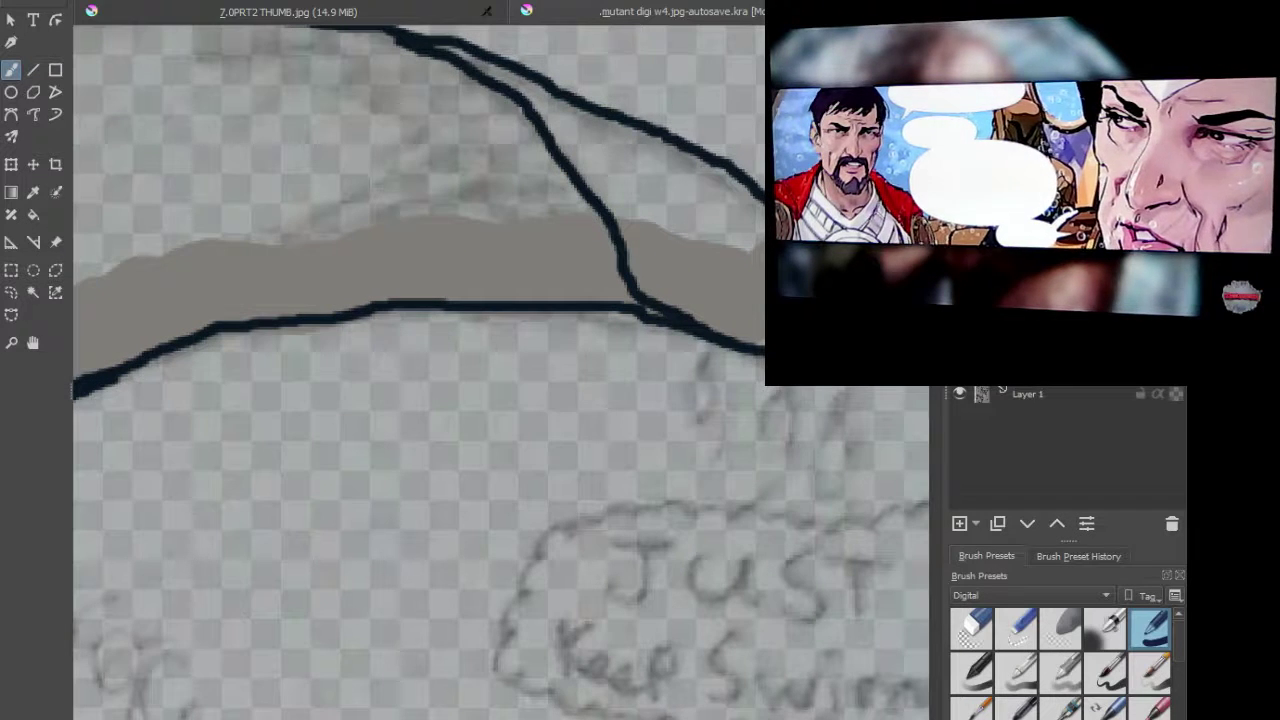
{"action": "mouse_move", "coordinate": [730, 240]}
{"action": "left_mouse_down"}
{"action": "mouse_move", "coordinate": [672, 208]}
{"action": "mouse_move", "coordinate": [593, 200]}
{"action": "mouse_move", "coordinate": [660, 145]}
{"action": "mouse_move", "coordinate": [695, 175]}
{"action": "mouse_move", "coordinate": [710, 170]}
{"action": "mouse_move", "coordinate": [705, 188]}
{"action": "mouse_move", "coordinate": [740, 180]}
{"action": "left_mouse_up"}
{"action": "mouse_move", "coordinate": [600, 205]}
{"action": "left_mouse_down"}
{"action": "mouse_move", "coordinate": [651, 220]}
{"action": "mouse_move", "coordinate": [715, 345]}
{"action": "mouse_move", "coordinate": [575, 293]}
{"action": "mouse_move", "coordinate": [405, 270]}
{"action": "mouse_move", "coordinate": [690, 405]}
{"action": "mouse_move", "coordinate": [500, 395]}
{"action": "mouse_move", "coordinate": [165, 410]}
{"action": "mouse_move", "coordinate": [405, 404]}
{"action": "left_mouse_up"}
{"action": "mouse_move", "coordinate": [226, 424]}
{"action": "left_mouse_down"}
{"action": "mouse_move", "coordinate": [706, 331]}
{"action": "mouse_move", "coordinate": [440, 465]}
{"action": "mouse_move", "coordinate": [385, 560]}
{"action": "mouse_move", "coordinate": [340, 580]}
{"action": "mouse_move", "coordinate": [330, 460]}
{"action": "mouse_move", "coordinate": [300, 450]}
{"action": "mouse_move", "coordinate": [195, 310]}
{"action": "mouse_move", "coordinate": [255, 305]}
{"action": "mouse_move", "coordinate": [613, 174]}
{"action": "mouse_move", "coordinate": [715, 158]}
{"action": "mouse_move", "coordinate": [760, 125]}
{"action": "left_mouse_up"}
{"action": "mouse_move", "coordinate": [740, 220]}
{"action": "left_mouse_down"}
{"action": "mouse_move", "coordinate": [350, 315]}
{"action": "mouse_move", "coordinate": [300, 345]}
{"action": "mouse_move", "coordinate": [410, 430]}
{"action": "mouse_move", "coordinate": [520, 285]}
{"action": "mouse_move", "coordinate": [620, 300]}
{"action": "mouse_move", "coordinate": [470, 360]}
{"action": "mouse_move", "coordinate": [400, 355]}
{"action": "left_mouse_up"}
{"action": "key", "text": "minus"}
{"action": "key", "text": "minus"}
{"action": "key", "text": "minus"}
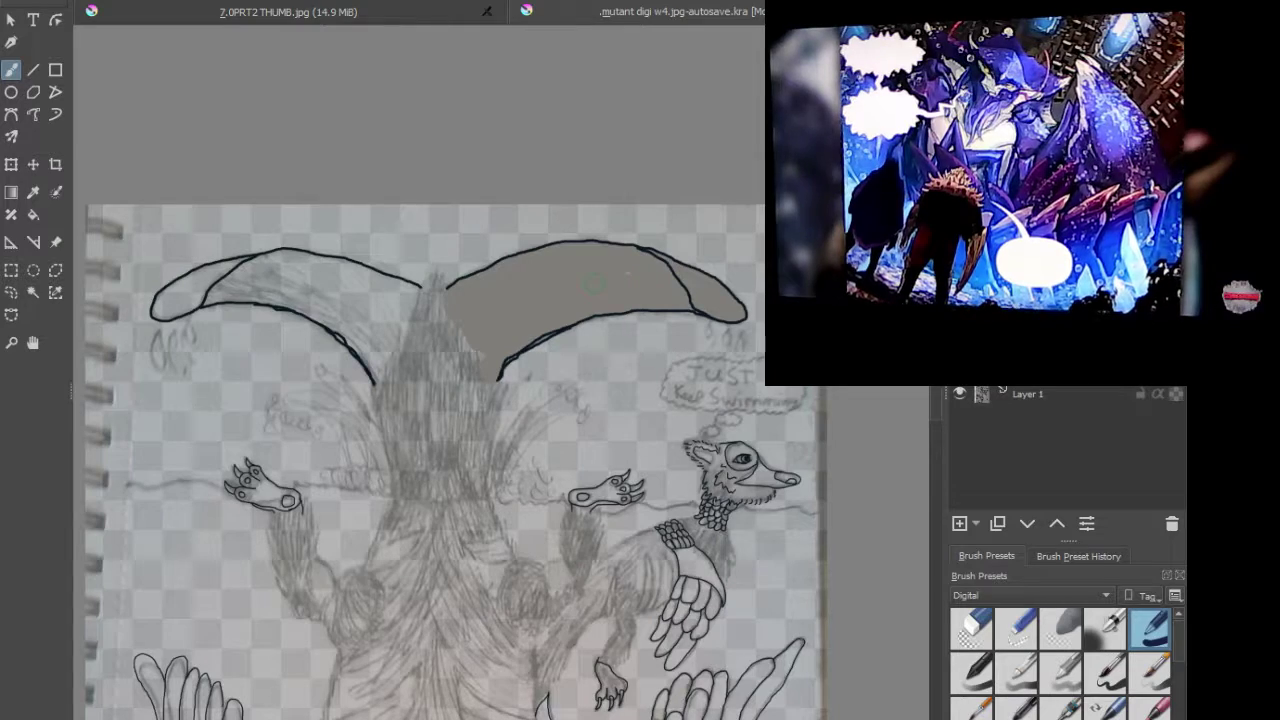
{"action": "left_click_drag", "start_coordinate": [243, 320], "coordinate": [513, 375]}
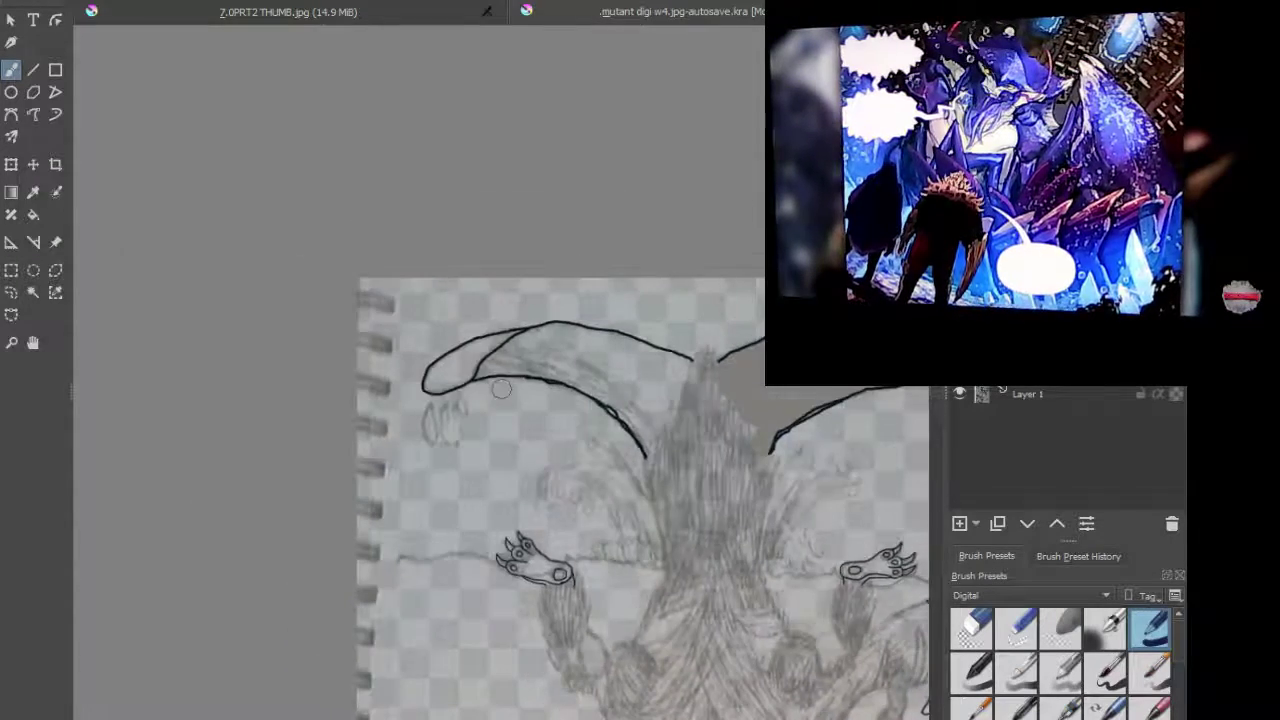
{"action": "scroll", "coordinate": [515, 382], "scroll_direction": "up", "scroll_amount": 2}
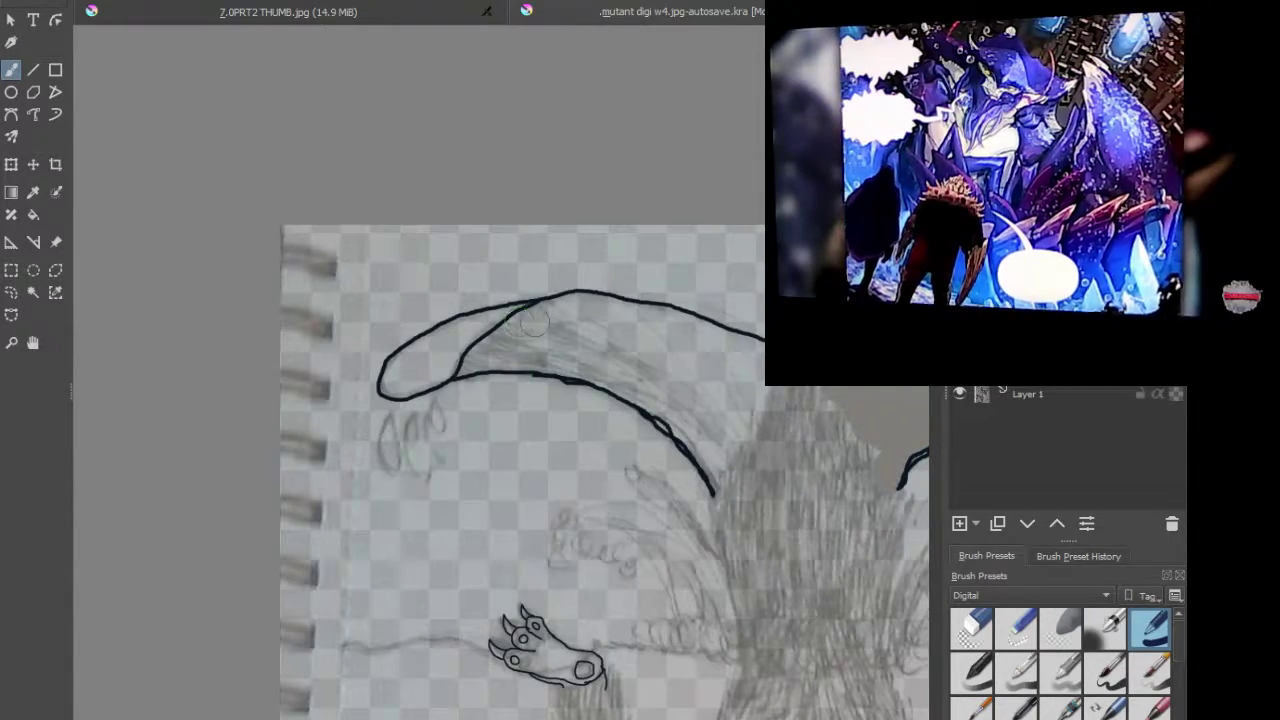
{"action": "mouse_move", "coordinate": [530, 316]}
{"action": "left_mouse_down"}
{"action": "mouse_move", "coordinate": [432, 331]}
{"action": "mouse_move", "coordinate": [386, 378]}
{"action": "left_mouse_up"}
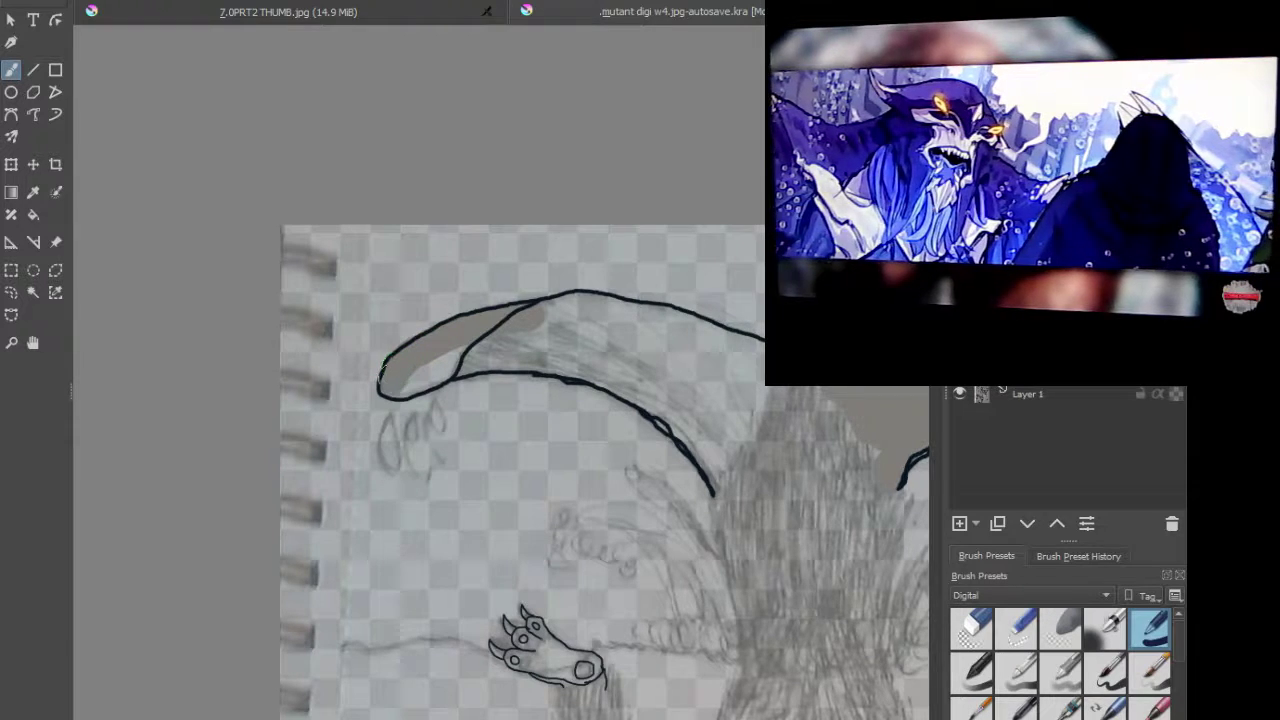
{"action": "scroll", "coordinate": [386, 378], "scroll_direction": "up", "scroll_amount": 4}
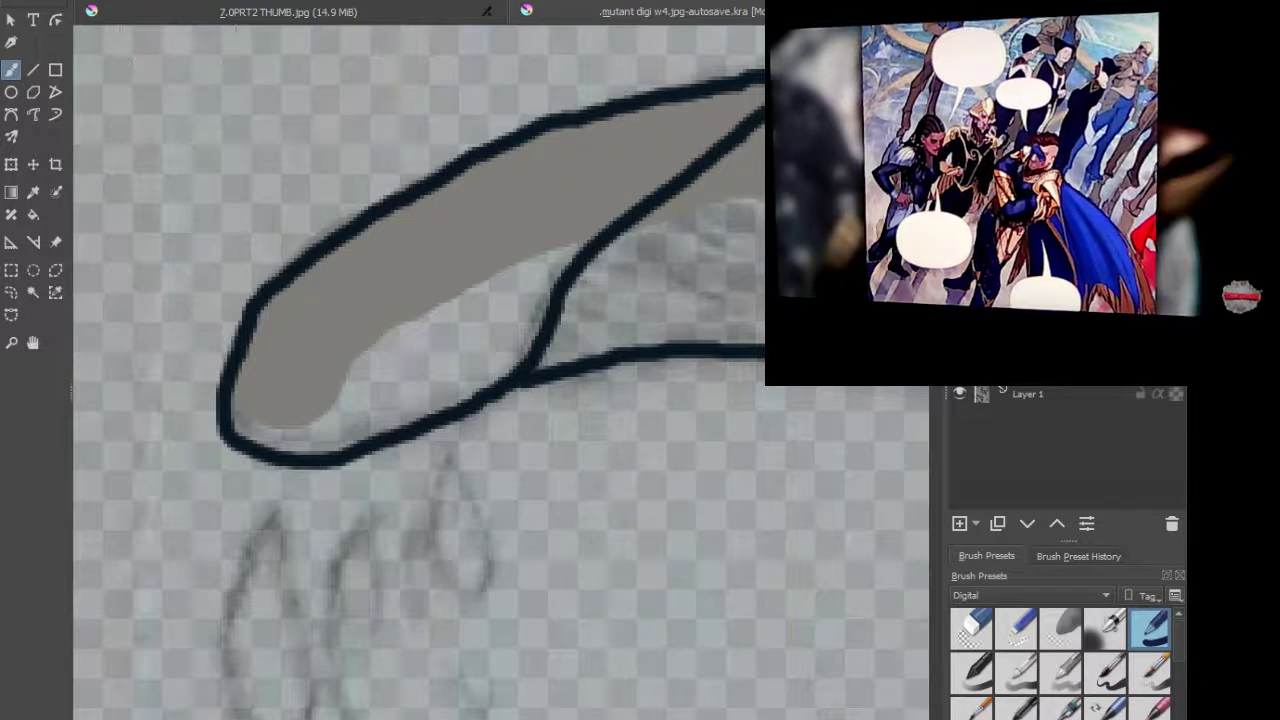
{"action": "key", "text": "ctrl+z"}
Step: Fill the outer tip section of the left-hand fluke with flat grey up to its outline
{"action": "left_click", "coordinate": [318, 332]}
{"action": "left_click_drag", "start_coordinate": [300, 325], "coordinate": [282, 385]}
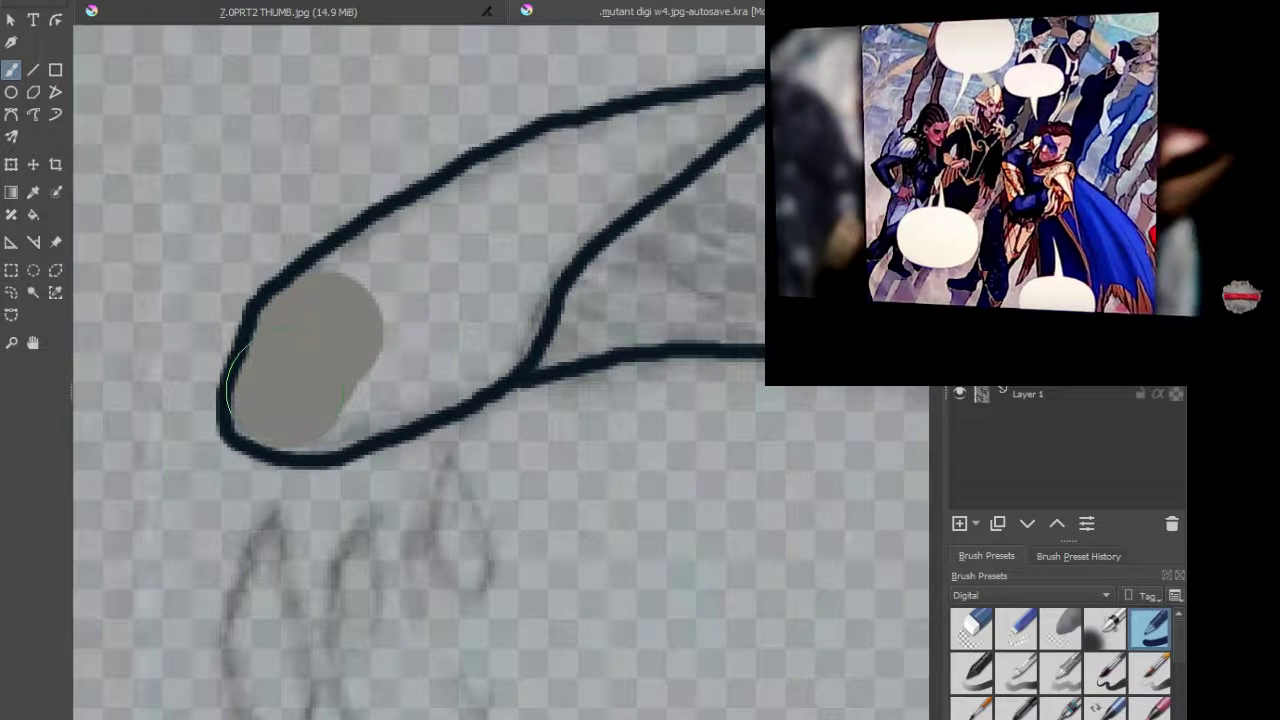
{"action": "mouse_move", "coordinate": [280, 405]}
{"action": "left_mouse_down"}
{"action": "mouse_move", "coordinate": [255, 405]}
{"action": "mouse_move", "coordinate": [300, 400]}
{"action": "left_mouse_up"}
{"action": "mouse_move", "coordinate": [295, 445]}
{"action": "left_mouse_down"}
{"action": "mouse_move", "coordinate": [440, 350]}
{"action": "mouse_move", "coordinate": [475, 350]}
{"action": "mouse_move", "coordinate": [600, 210]}
{"action": "mouse_move", "coordinate": [755, 120]}
{"action": "mouse_move", "coordinate": [740, 135]}
{"action": "mouse_move", "coordinate": [725, 95]}
{"action": "mouse_move", "coordinate": [650, 115]}
{"action": "mouse_move", "coordinate": [448, 222]}
{"action": "mouse_move", "coordinate": [295, 265]}
{"action": "left_mouse_up"}
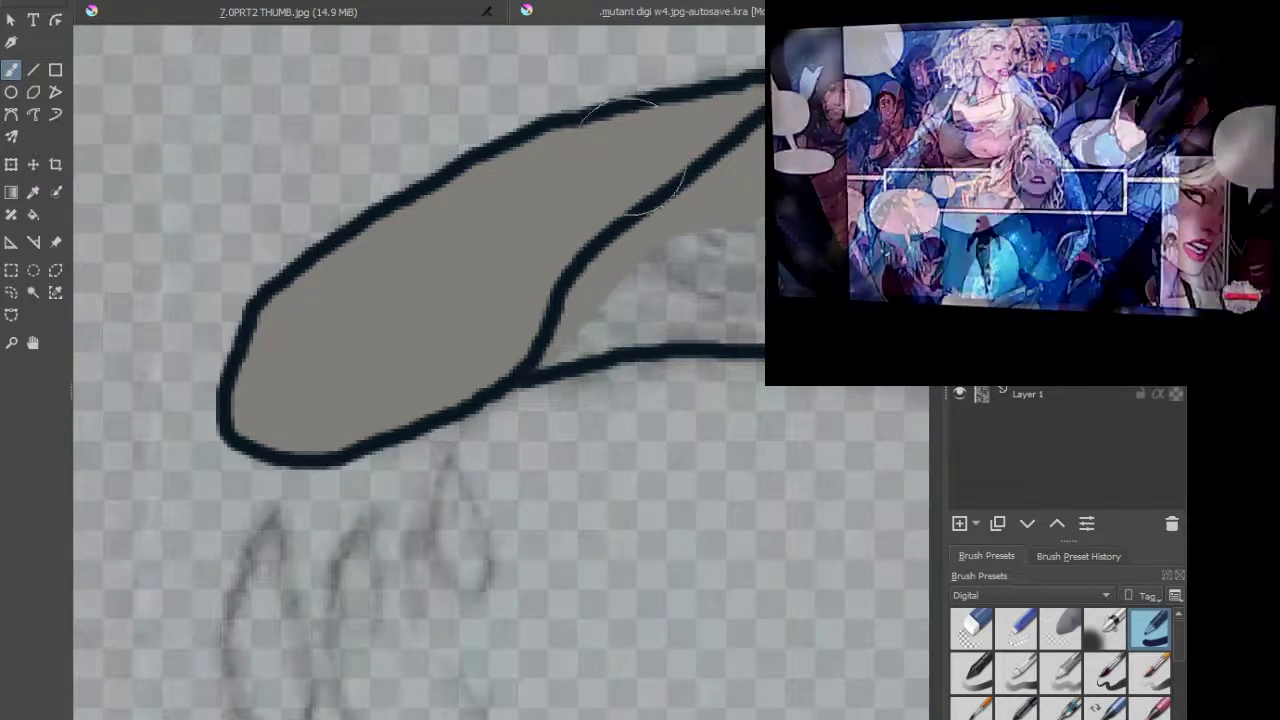
Step: Fill the main section of the left-hand fluke with grey from the dividing line inward to the furry body
{"action": "mouse_move", "coordinate": [642, 207]}
{"action": "left_mouse_down"}
{"action": "mouse_move", "coordinate": [545, 335]}
{"action": "mouse_move", "coordinate": [698, 316]}
{"action": "mouse_move", "coordinate": [760, 345]}
{"action": "left_mouse_up"}
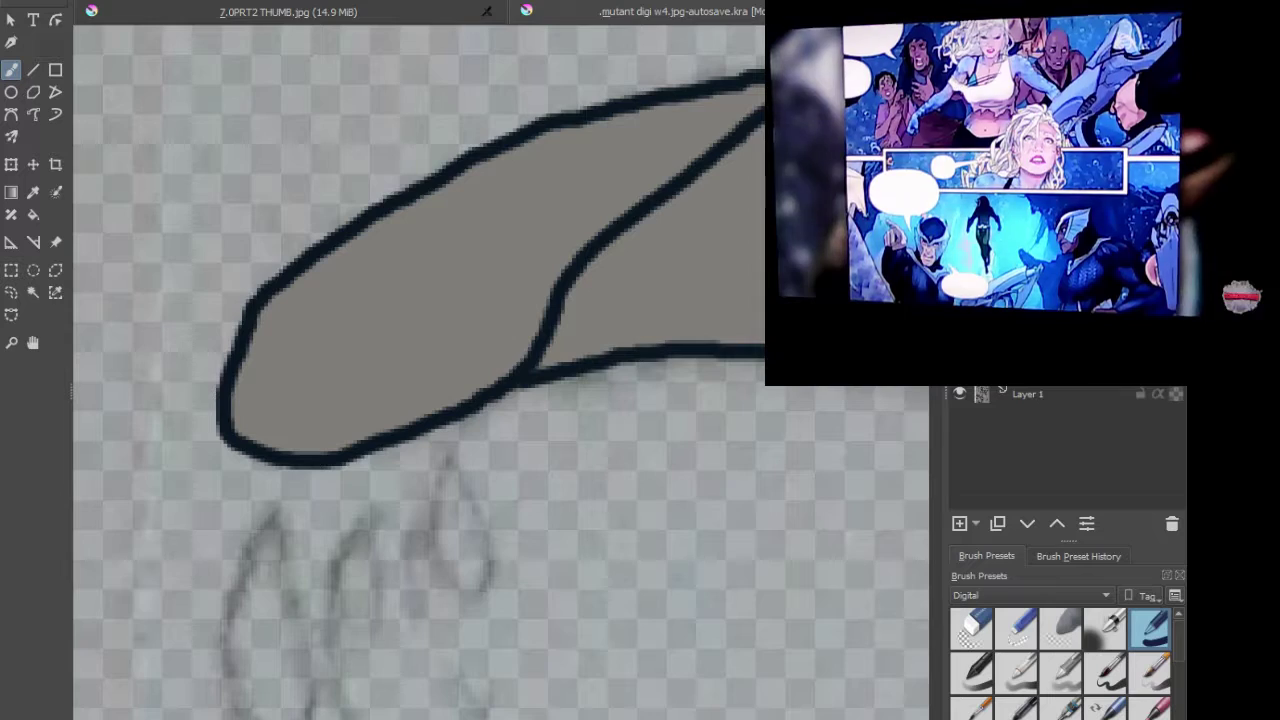
{"action": "scroll", "coordinate": [349, 200], "scroll_direction": "up", "scroll_amount": 5}
{"action": "mouse_move", "coordinate": [296, 215]}
{"action": "left_mouse_down"}
{"action": "mouse_move", "coordinate": [252, 145]}
{"action": "mouse_move", "coordinate": [286, 134]}
{"action": "mouse_move", "coordinate": [325, 165]}
{"action": "mouse_move", "coordinate": [567, 181]}
{"action": "mouse_move", "coordinate": [745, 228]}
{"action": "mouse_move", "coordinate": [677, 286]}
{"action": "mouse_move", "coordinate": [380, 255]}
{"action": "mouse_move", "coordinate": [400, 300]}
{"action": "mouse_move", "coordinate": [850, 430]}
{"action": "mouse_move", "coordinate": [365, 345]}
{"action": "left_mouse_up"}
{"action": "mouse_move", "coordinate": [320, 425]}
{"action": "left_mouse_down"}
{"action": "mouse_move", "coordinate": [400, 418]}
{"action": "mouse_move", "coordinate": [595, 470]}
{"action": "mouse_move", "coordinate": [648, 462]}
{"action": "mouse_move", "coordinate": [630, 520]}
{"action": "mouse_move", "coordinate": [800, 610]}
{"action": "mouse_move", "coordinate": [860, 520]}
{"action": "left_mouse_up"}
{"action": "left_click_drag", "start_coordinate": [628, 230], "coordinate": [254, 147]}
{"action": "mouse_move", "coordinate": [477, 160]}
{"action": "left_mouse_down"}
{"action": "mouse_move", "coordinate": [712, 268]}
{"action": "mouse_move", "coordinate": [790, 392]}
{"action": "mouse_move", "coordinate": [730, 610]}
{"action": "mouse_move", "coordinate": [690, 360]}
{"action": "mouse_move", "coordinate": [500, 320]}
{"action": "mouse_move", "coordinate": [660, 455]}
{"action": "mouse_move", "coordinate": [520, 380]}
{"action": "mouse_move", "coordinate": [510, 430]}
{"action": "mouse_move", "coordinate": [625, 620]}
{"action": "left_mouse_up"}
{"action": "left_click_drag", "start_coordinate": [660, 523], "coordinate": [597, 231]}
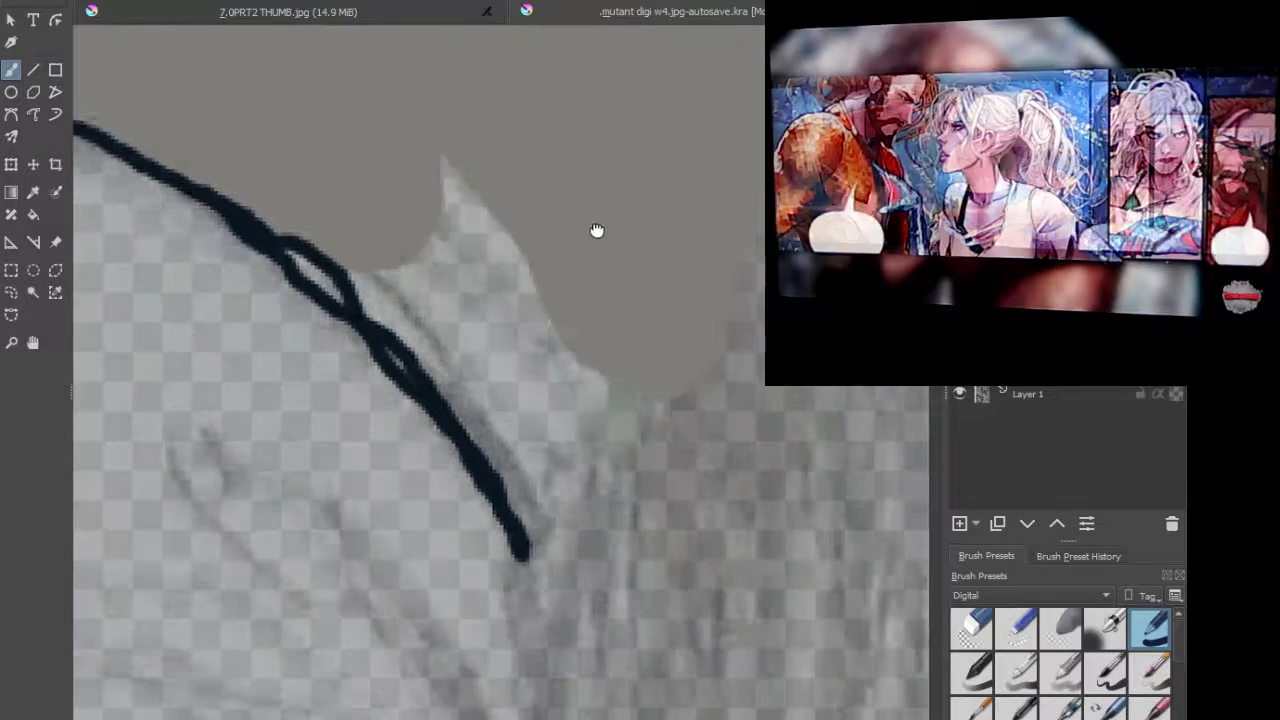
Step: Fill the remaining gap at the left-hand fluke's lower inner corner with grey, down to the end of the inked outline
{"action": "mouse_move", "coordinate": [458, 232]}
{"action": "left_mouse_down"}
{"action": "mouse_move", "coordinate": [580, 360]}
{"action": "mouse_move", "coordinate": [650, 405]}
{"action": "mouse_move", "coordinate": [440, 265]}
{"action": "mouse_move", "coordinate": [340, 262]}
{"action": "mouse_move", "coordinate": [262, 215]}
{"action": "mouse_move", "coordinate": [370, 305]}
{"action": "mouse_move", "coordinate": [445, 345]}
{"action": "mouse_move", "coordinate": [400, 343]}
{"action": "mouse_move", "coordinate": [505, 415]}
{"action": "mouse_move", "coordinate": [560, 490]}
{"action": "mouse_move", "coordinate": [520, 485]}
{"action": "left_mouse_up"}
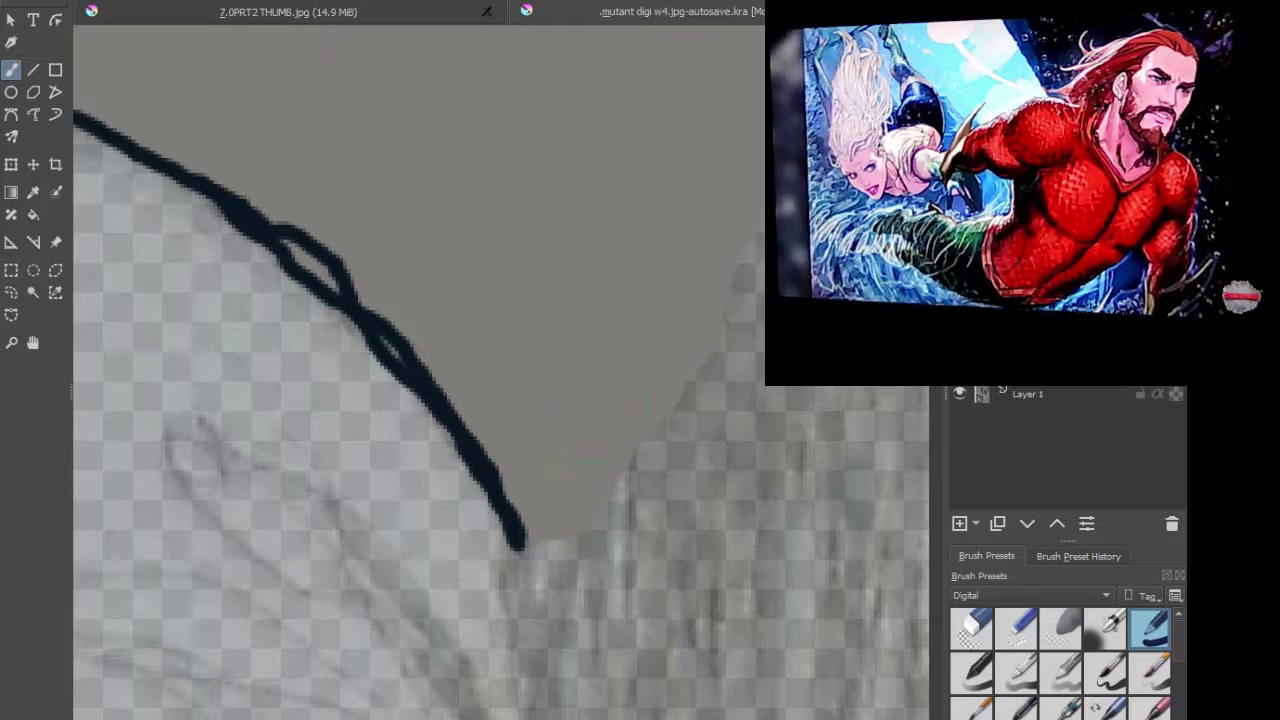
{"action": "key", "text": "minus"}
{"action": "key", "text": "minus"}
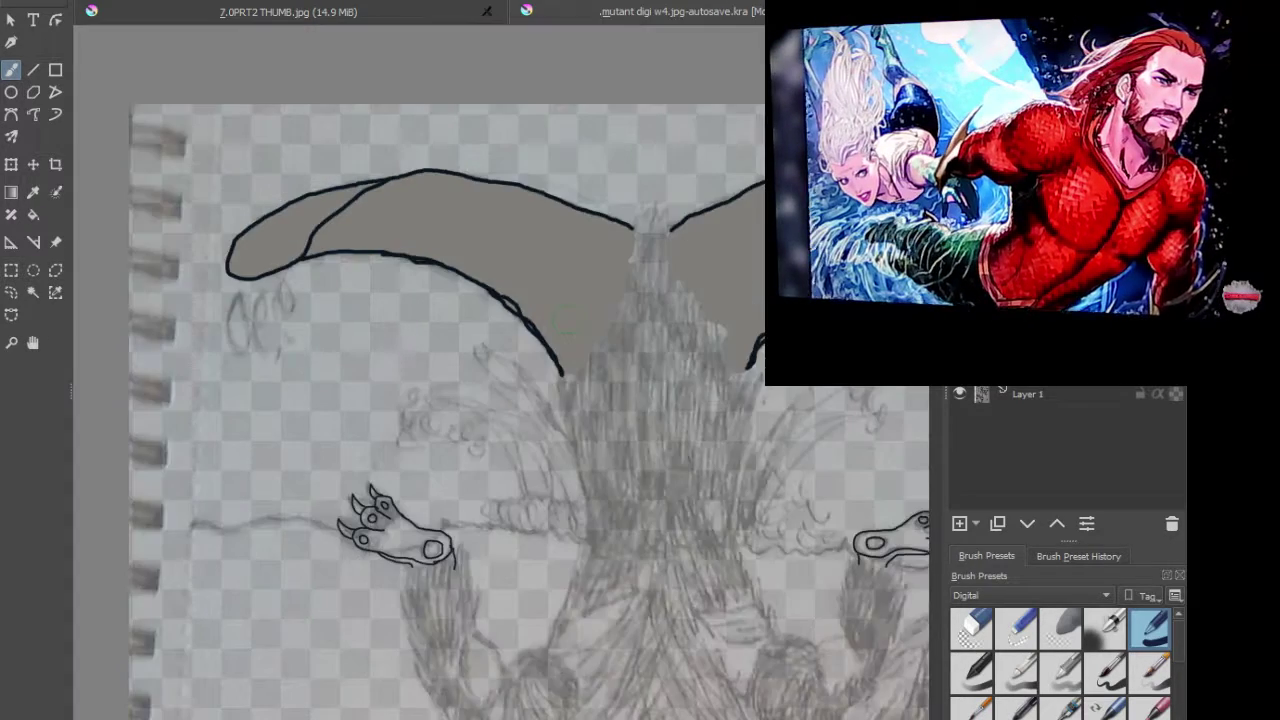
{"action": "key", "text": "plus"}
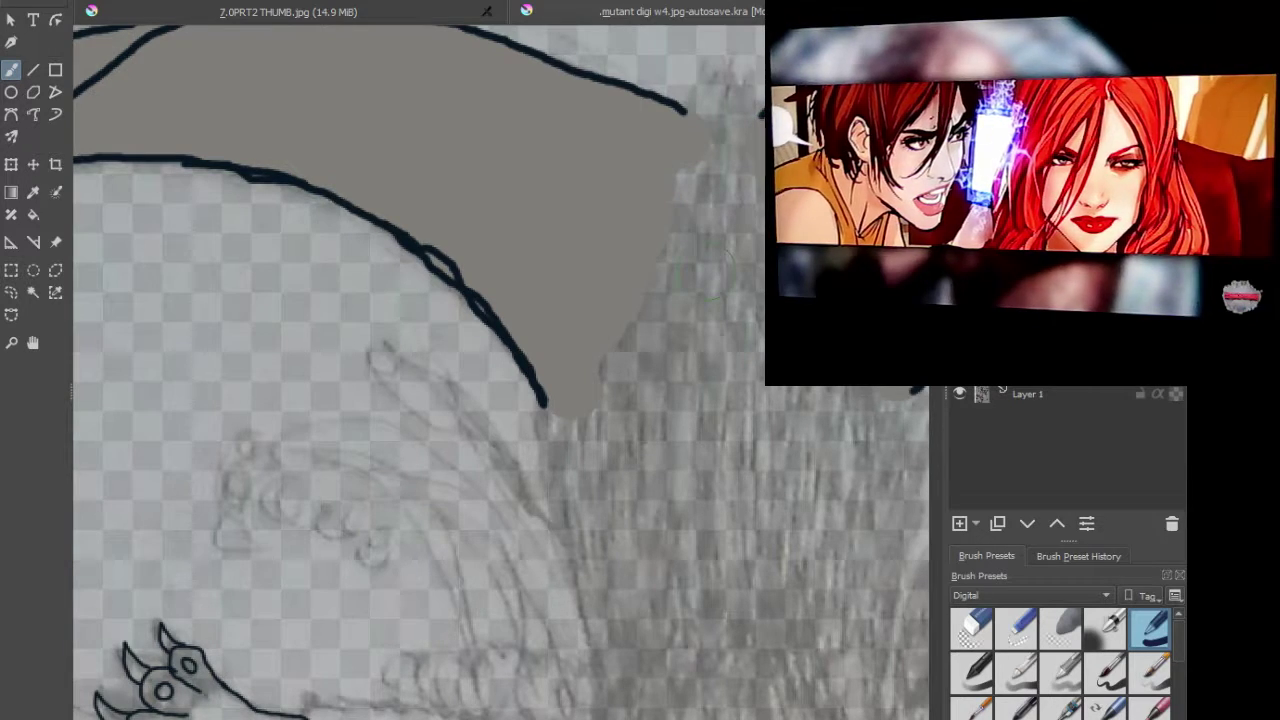
{"action": "scroll", "coordinate": [443, 280], "scroll_direction": "down", "scroll_amount": 2}
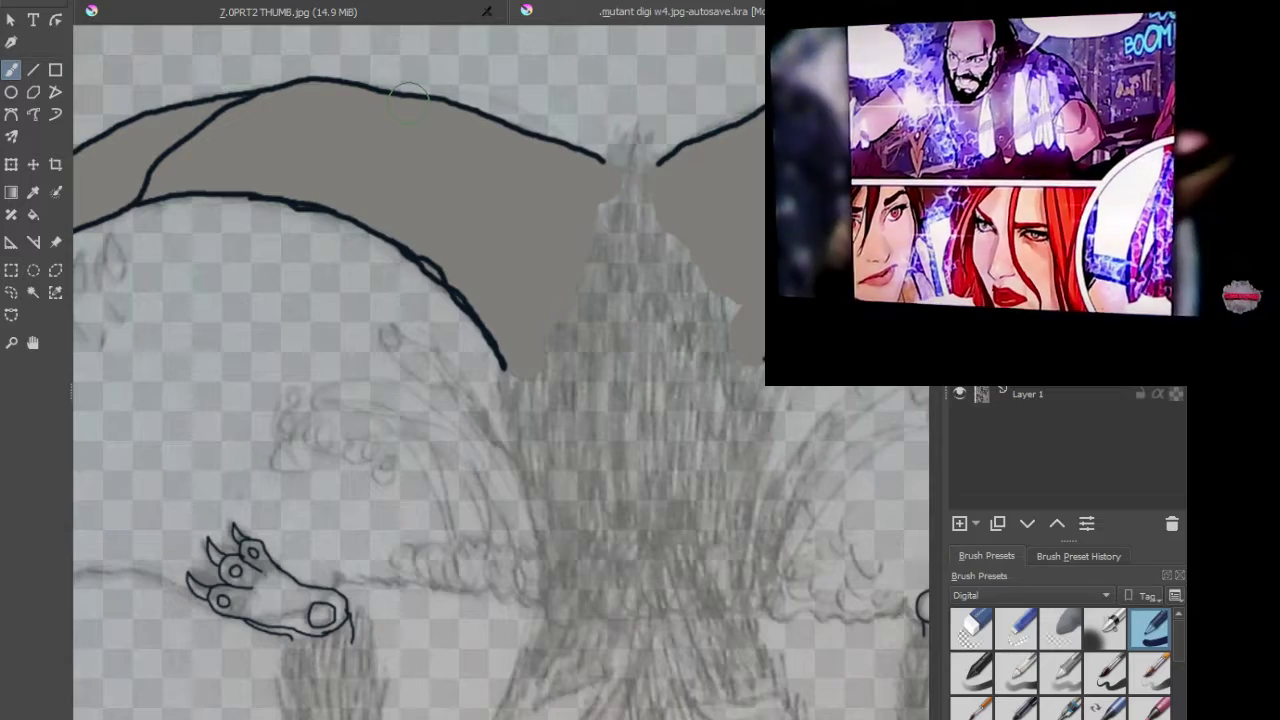
{"action": "scroll", "coordinate": [384, 130], "scroll_direction": "down", "scroll_amount": 3}
{"action": "left_click_drag", "start_coordinate": [417, 117], "coordinate": [493, 55]}
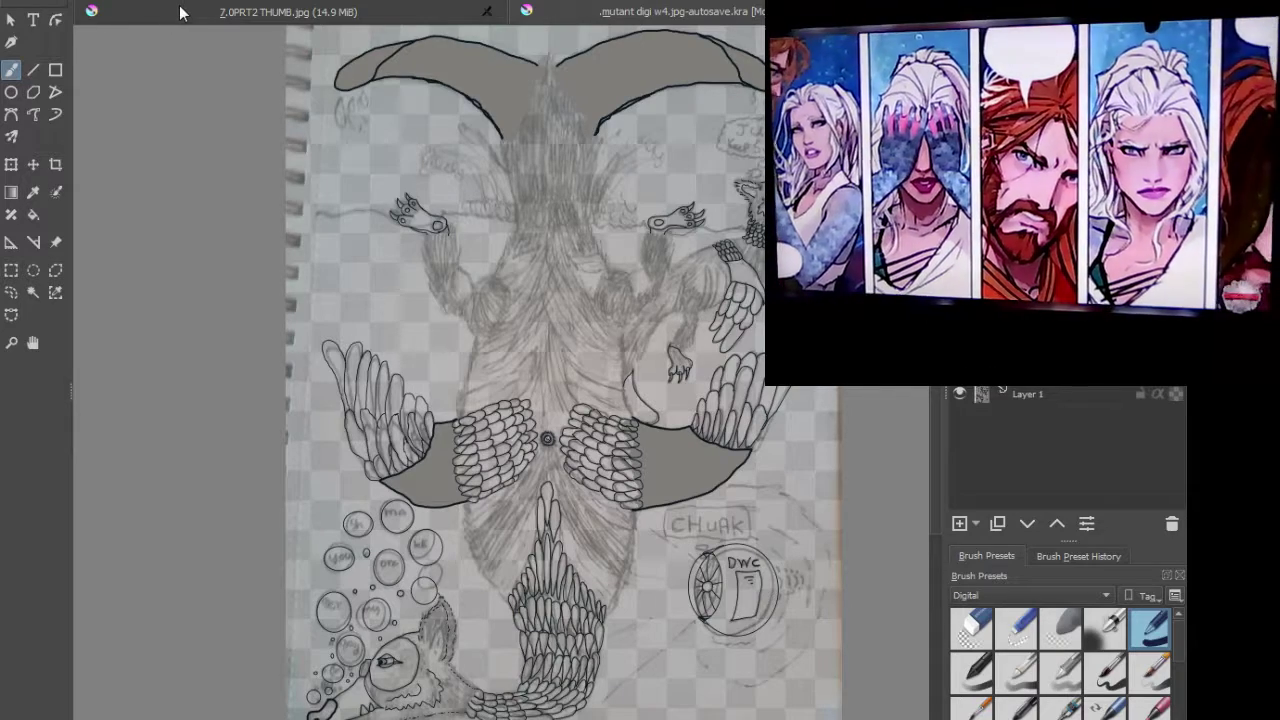
Step: Sample an orange-tan fur colour from the kitten in the mutant animals image and return to the creature drawing
{"action": "left_click", "coordinate": [700, 14]}
{"action": "left_click", "coordinate": [700, 14]}
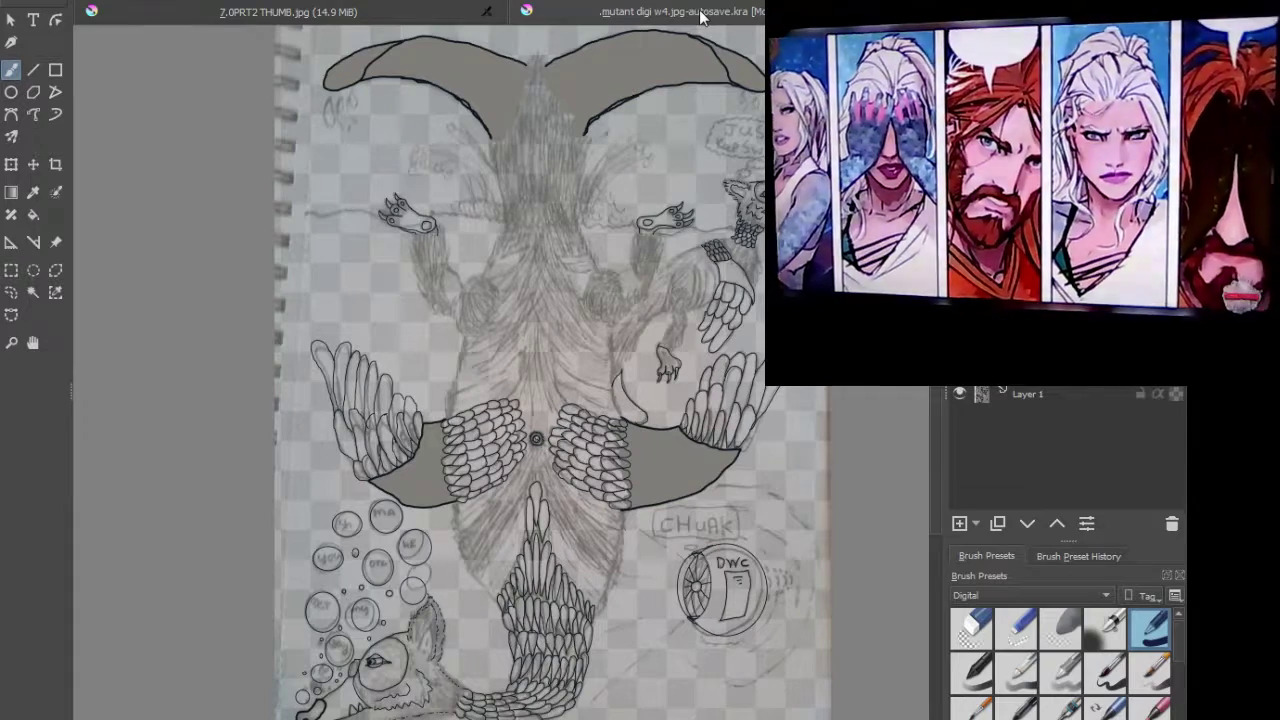
{"action": "left_click", "coordinate": [372, 10]}
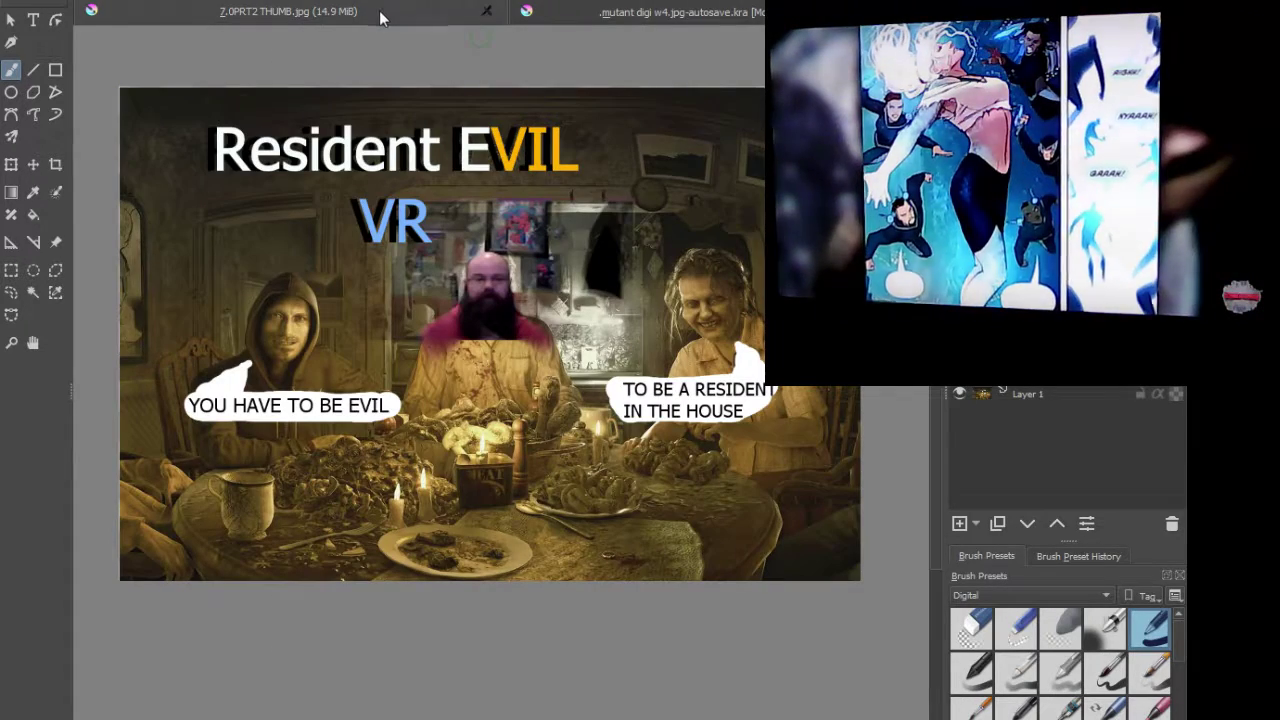
{"action": "left_click", "coordinate": [687, 15]}
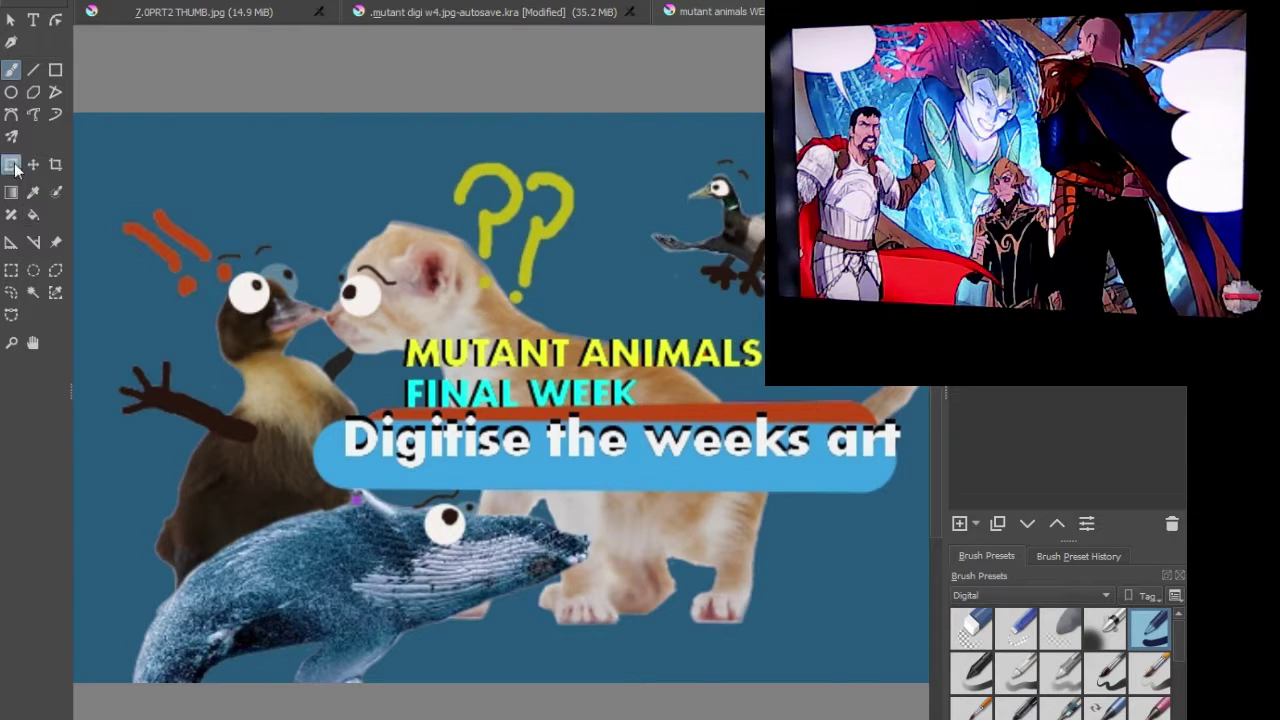
{"action": "left_click", "coordinate": [34, 191]}
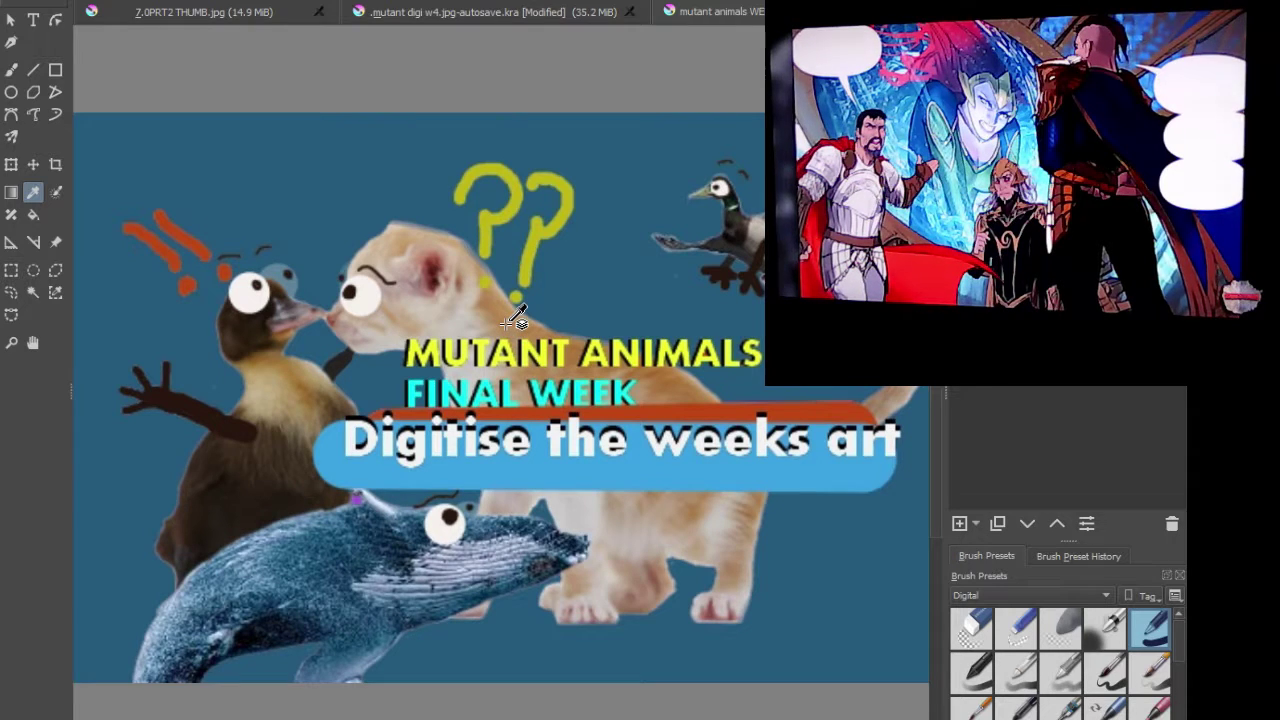
{"action": "left_click", "coordinate": [496, 18]}
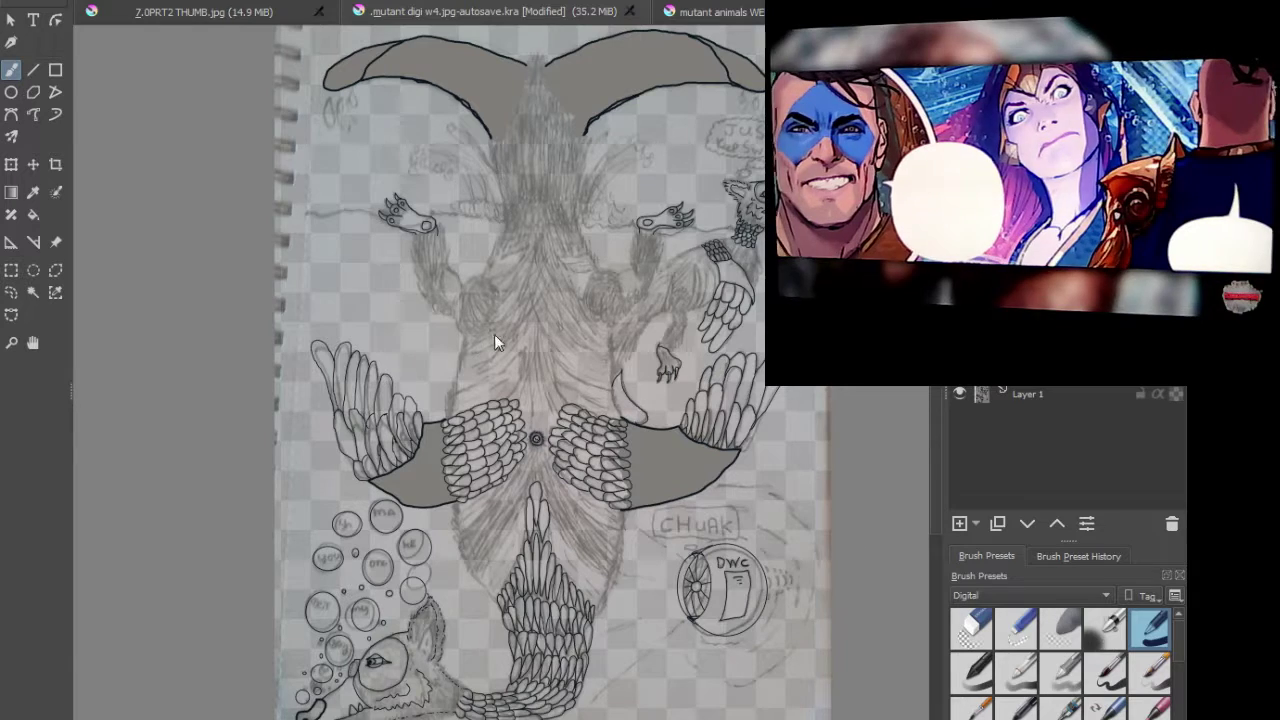
Step: Switch to the soft-edged brush preset and outline the upper body in orange, from the scale patches to between the flukes
{"action": "key", "text": "slash"}
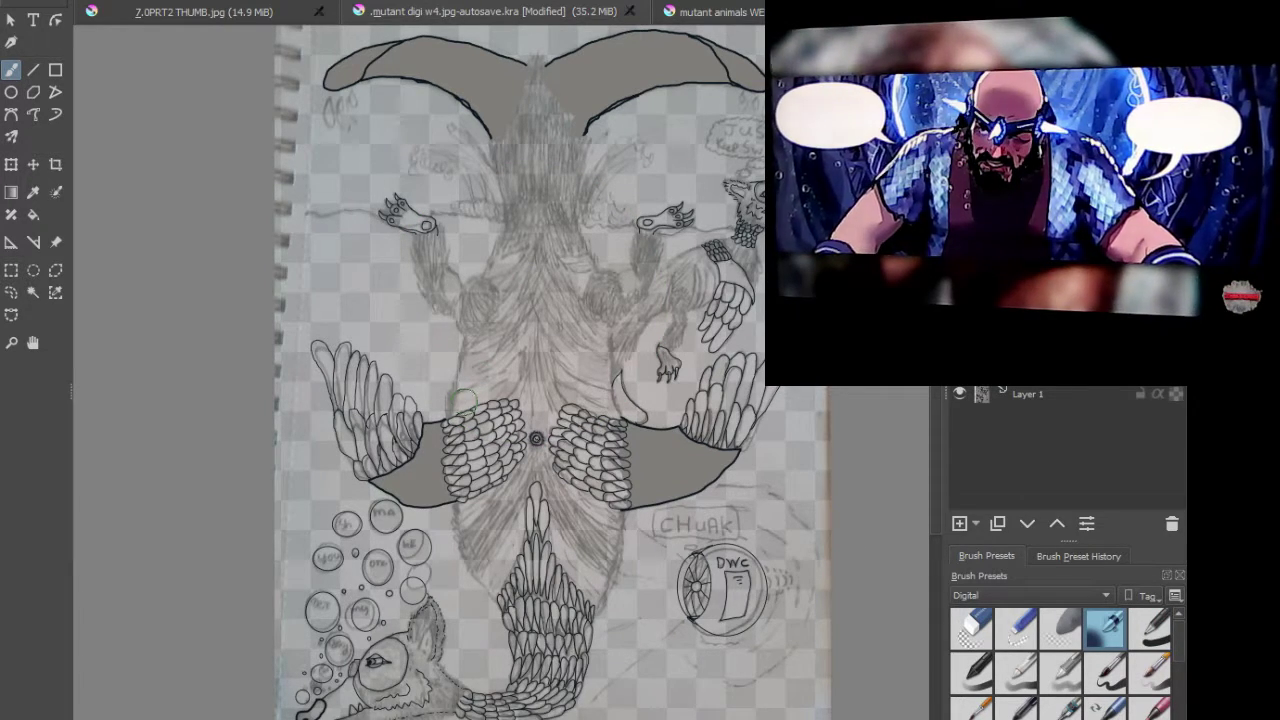
{"action": "mouse_move", "coordinate": [458, 405]}
{"action": "left_mouse_down"}
{"action": "mouse_move", "coordinate": [477, 345]}
{"action": "mouse_move", "coordinate": [454, 400]}
{"action": "mouse_move", "coordinate": [516, 387]}
{"action": "mouse_move", "coordinate": [546, 418]}
{"action": "mouse_move", "coordinate": [534, 400]}
{"action": "mouse_move", "coordinate": [568, 381]}
{"action": "mouse_move", "coordinate": [612, 417]}
{"action": "mouse_move", "coordinate": [585, 258]}
{"action": "left_mouse_up"}
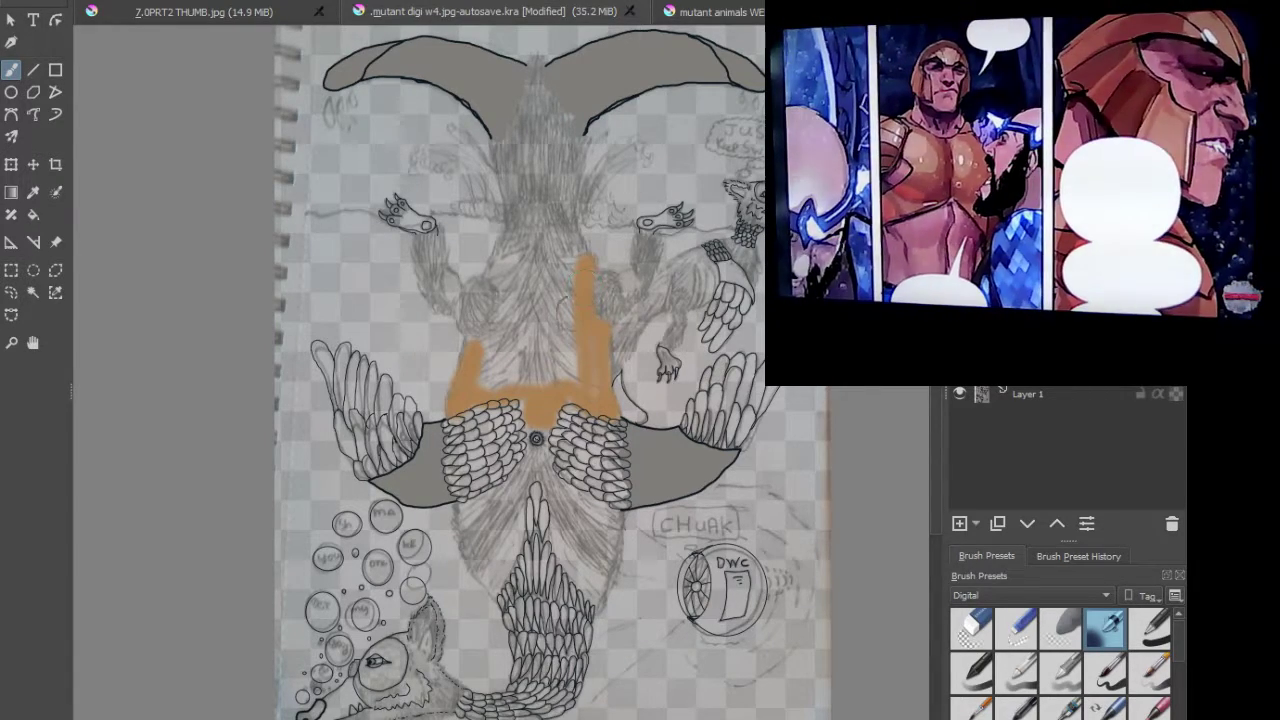
{"action": "mouse_move", "coordinate": [585, 262]}
{"action": "left_mouse_down"}
{"action": "mouse_move", "coordinate": [588, 232]}
{"action": "mouse_move", "coordinate": [566, 218]}
{"action": "left_mouse_up"}
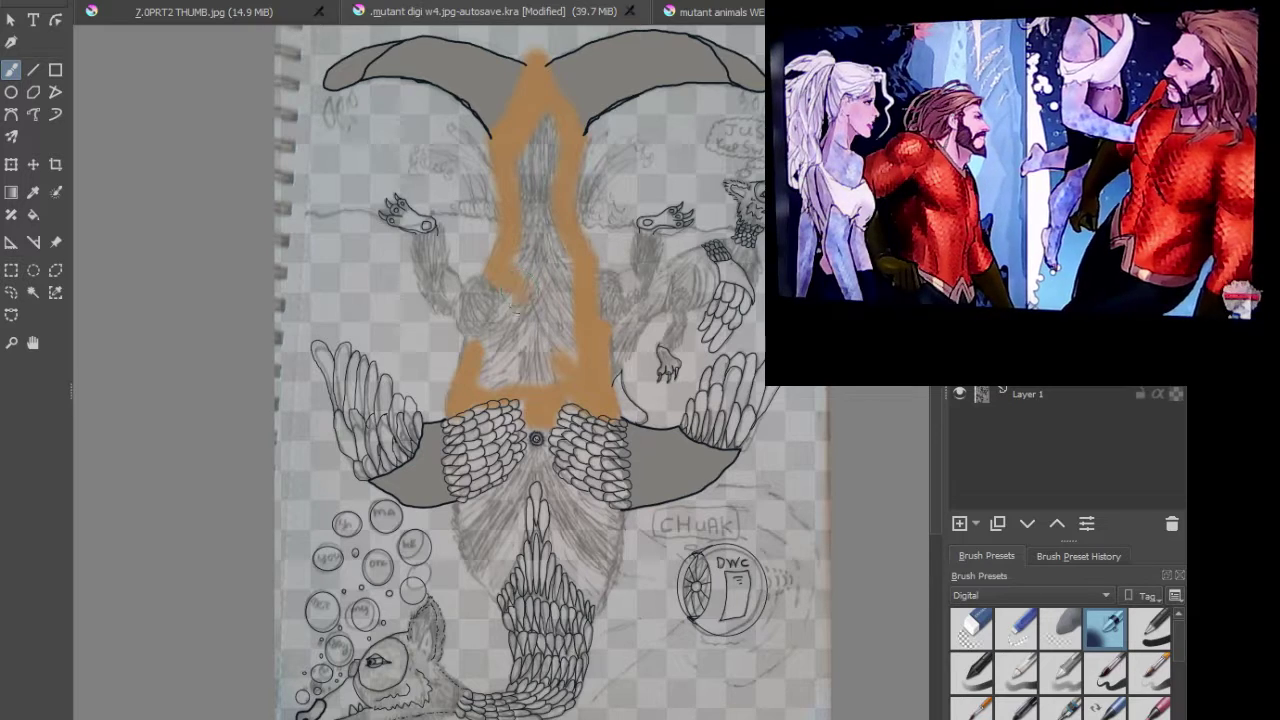
Step: Fill the inside of the outlined upper body with orange, up to the tip between the flukes
{"action": "mouse_move", "coordinate": [511, 301]}
{"action": "left_mouse_down"}
{"action": "mouse_move", "coordinate": [482, 342]}
{"action": "mouse_move", "coordinate": [490, 374]}
{"action": "mouse_move", "coordinate": [514, 366]}
{"action": "mouse_move", "coordinate": [548, 380]}
{"action": "mouse_move", "coordinate": [532, 330]}
{"action": "mouse_move", "coordinate": [565, 305]}
{"action": "mouse_move", "coordinate": [560, 255]}
{"action": "mouse_move", "coordinate": [548, 258]}
{"action": "left_mouse_up"}
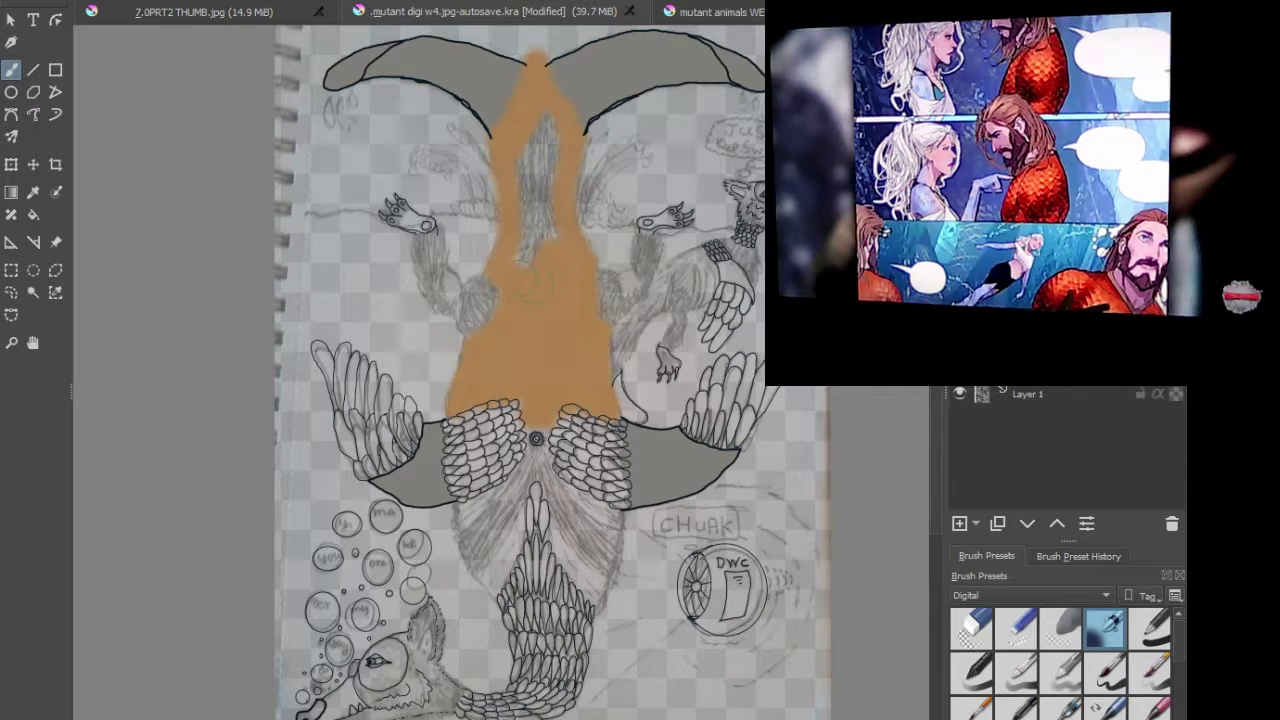
{"action": "left_click_drag", "start_coordinate": [515, 243], "coordinate": [548, 117]}
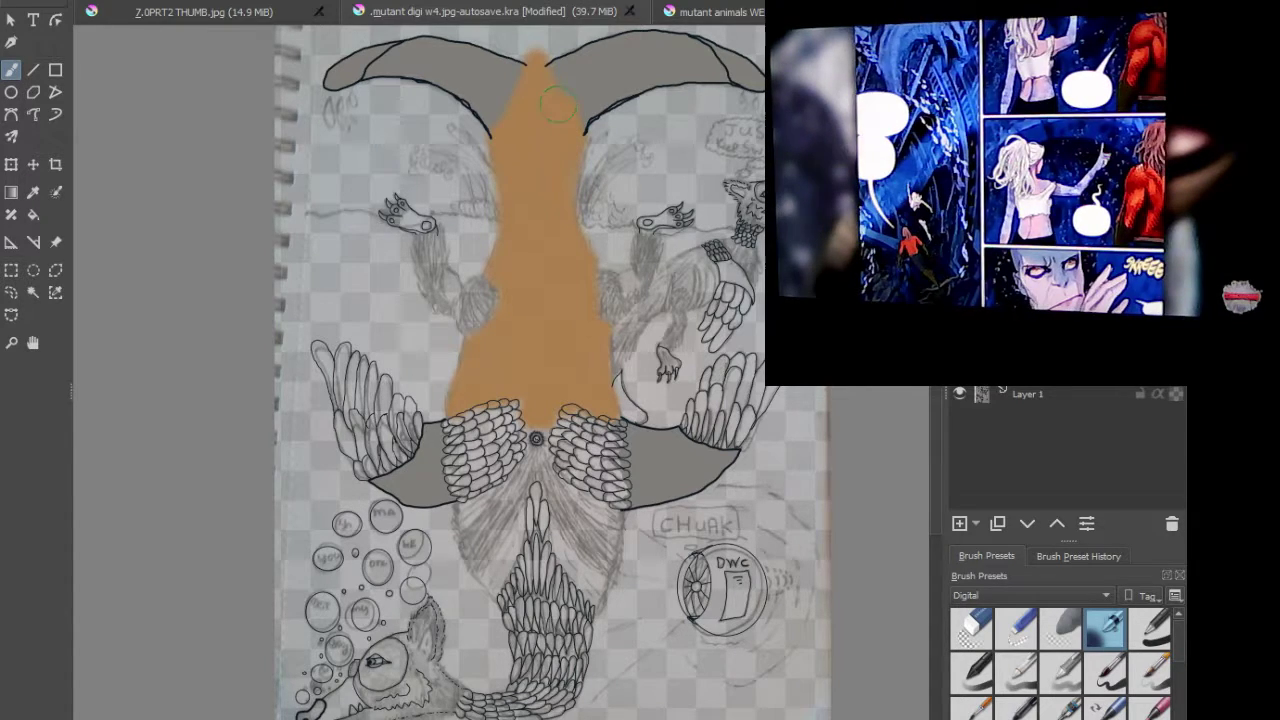
{"action": "left_click_drag", "start_coordinate": [536, 55], "coordinate": [537, 50]}
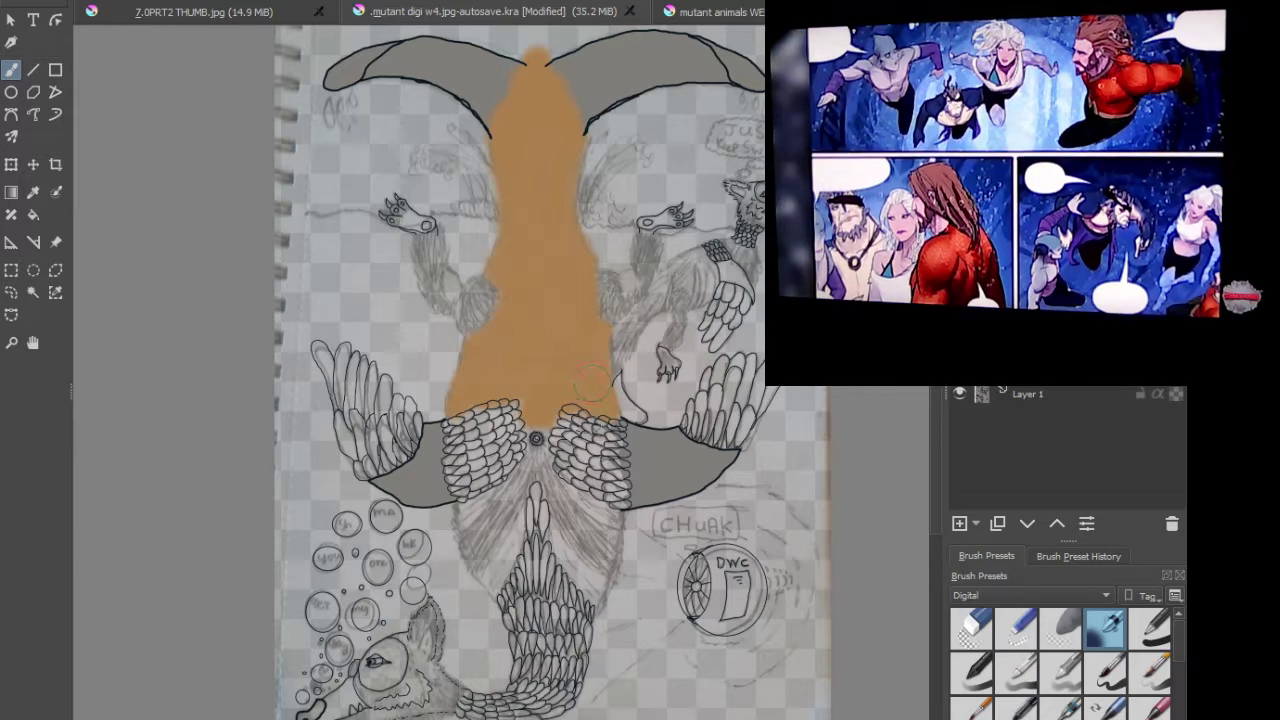
Step: Paint the lower body orange on both sides of the central feathers, below the scale patches
{"action": "mouse_move", "coordinate": [500, 585]}
{"action": "left_mouse_down"}
{"action": "mouse_move", "coordinate": [514, 525]}
{"action": "mouse_move", "coordinate": [505, 480]}
{"action": "mouse_move", "coordinate": [525, 508]}
{"action": "mouse_move", "coordinate": [462, 506]}
{"action": "mouse_move", "coordinate": [453, 535]}
{"action": "mouse_move", "coordinate": [475, 575]}
{"action": "mouse_move", "coordinate": [492, 578]}
{"action": "left_mouse_up"}
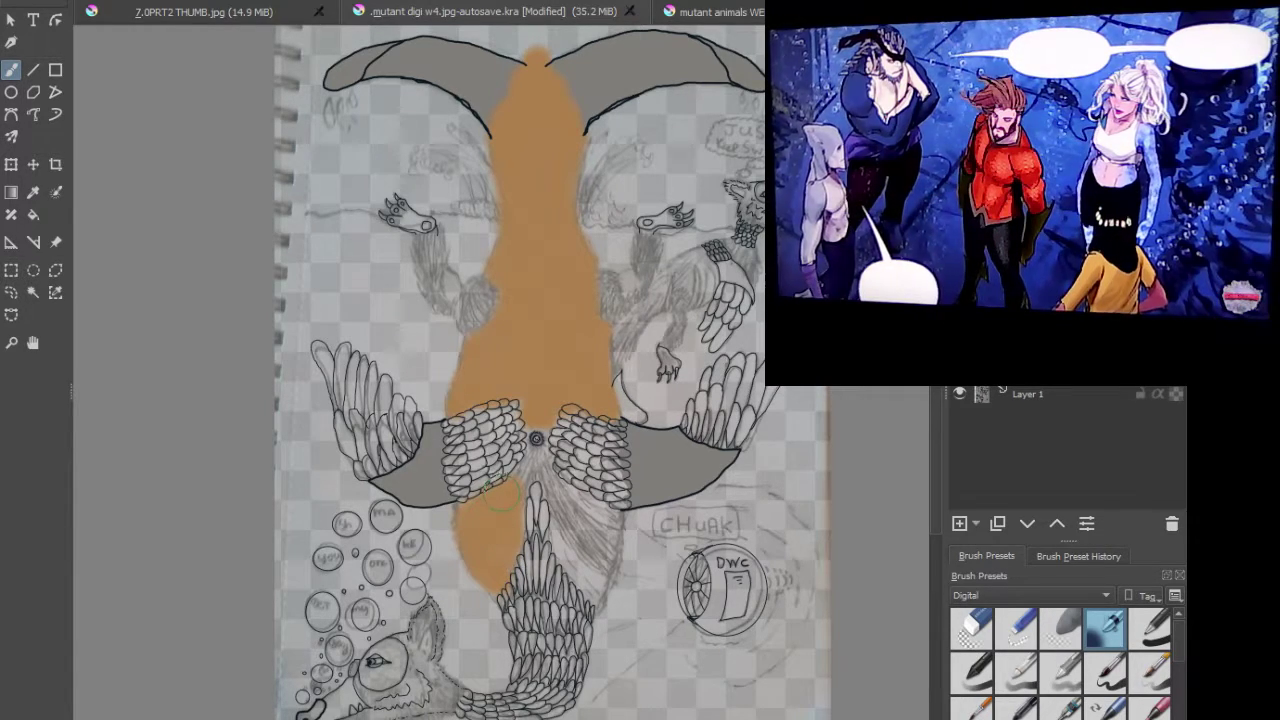
{"action": "mouse_move", "coordinate": [505, 475]}
{"action": "left_mouse_down"}
{"action": "mouse_move", "coordinate": [535, 448]}
{"action": "mouse_move", "coordinate": [550, 496]}
{"action": "mouse_move", "coordinate": [580, 513]}
{"action": "mouse_move", "coordinate": [570, 470]}
{"action": "mouse_move", "coordinate": [563, 498]}
{"action": "mouse_move", "coordinate": [613, 518]}
{"action": "mouse_move", "coordinate": [620, 553]}
{"action": "mouse_move", "coordinate": [589, 608]}
{"action": "mouse_move", "coordinate": [555, 510]}
{"action": "left_mouse_up"}
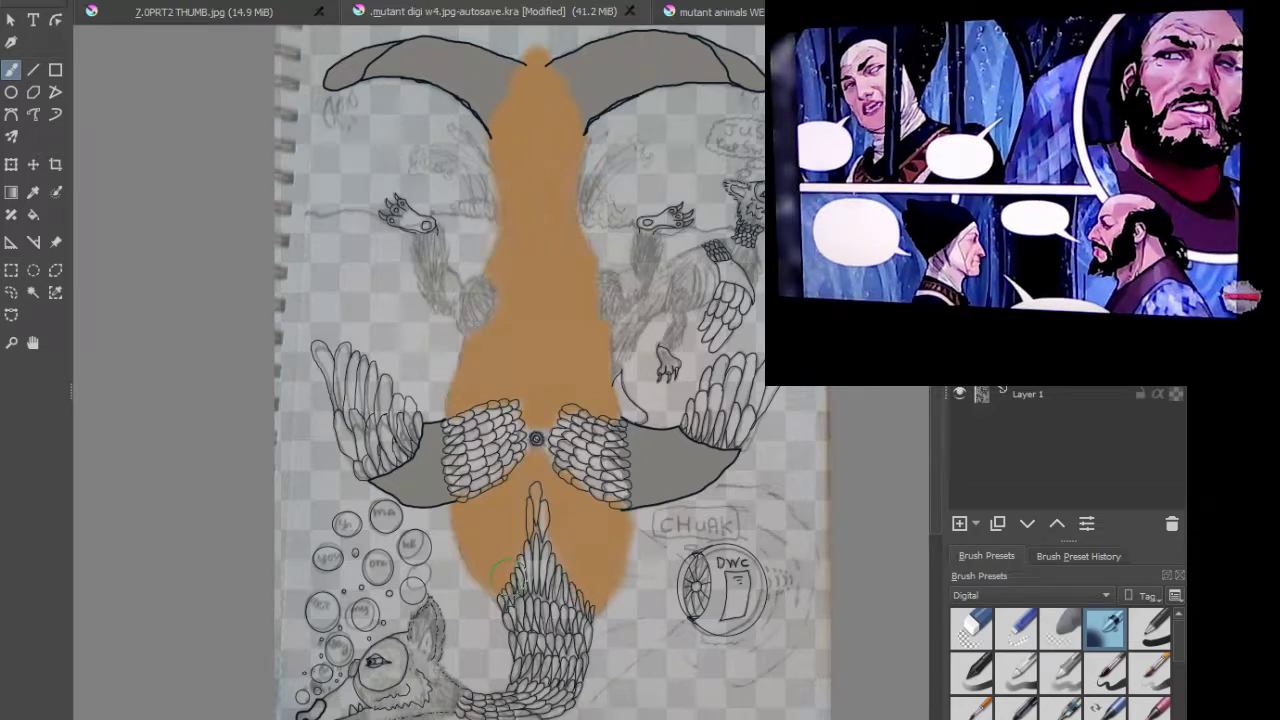
{"action": "scroll", "coordinate": [505, 575], "scroll_direction": "up", "scroll_amount": 5}
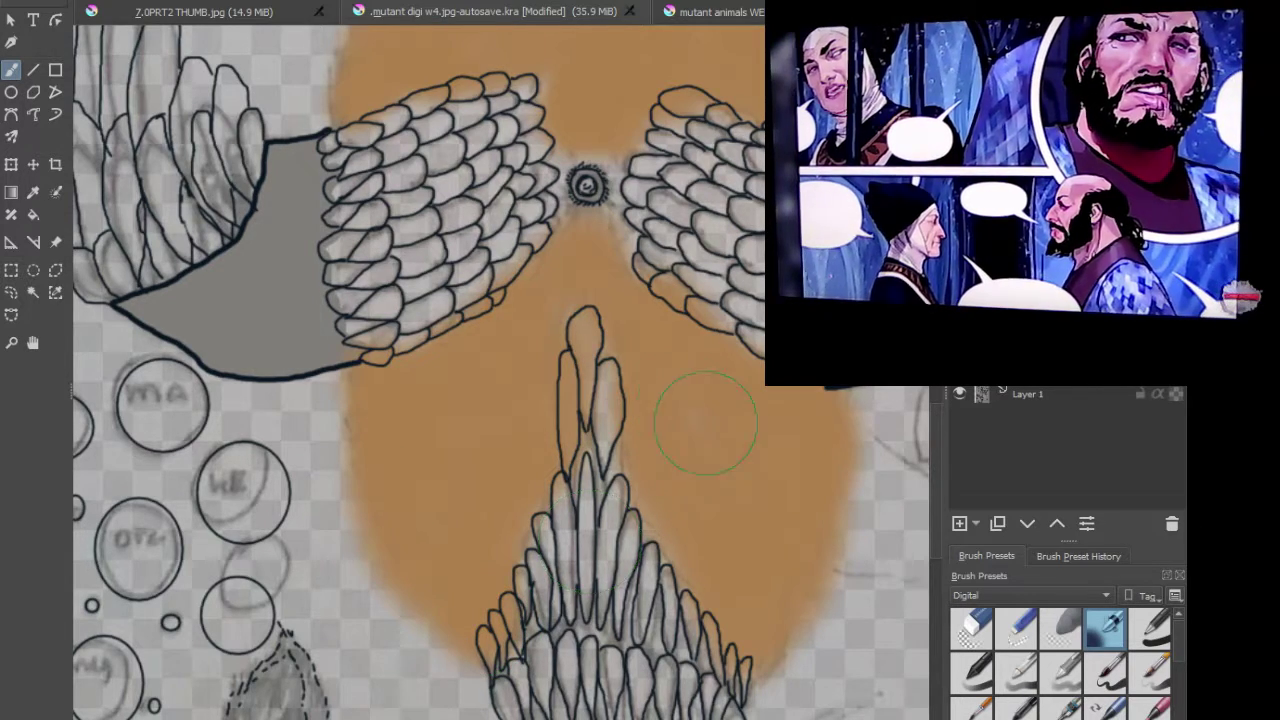
{"action": "scroll", "coordinate": [615, 394], "scroll_direction": "down", "scroll_amount": 5}
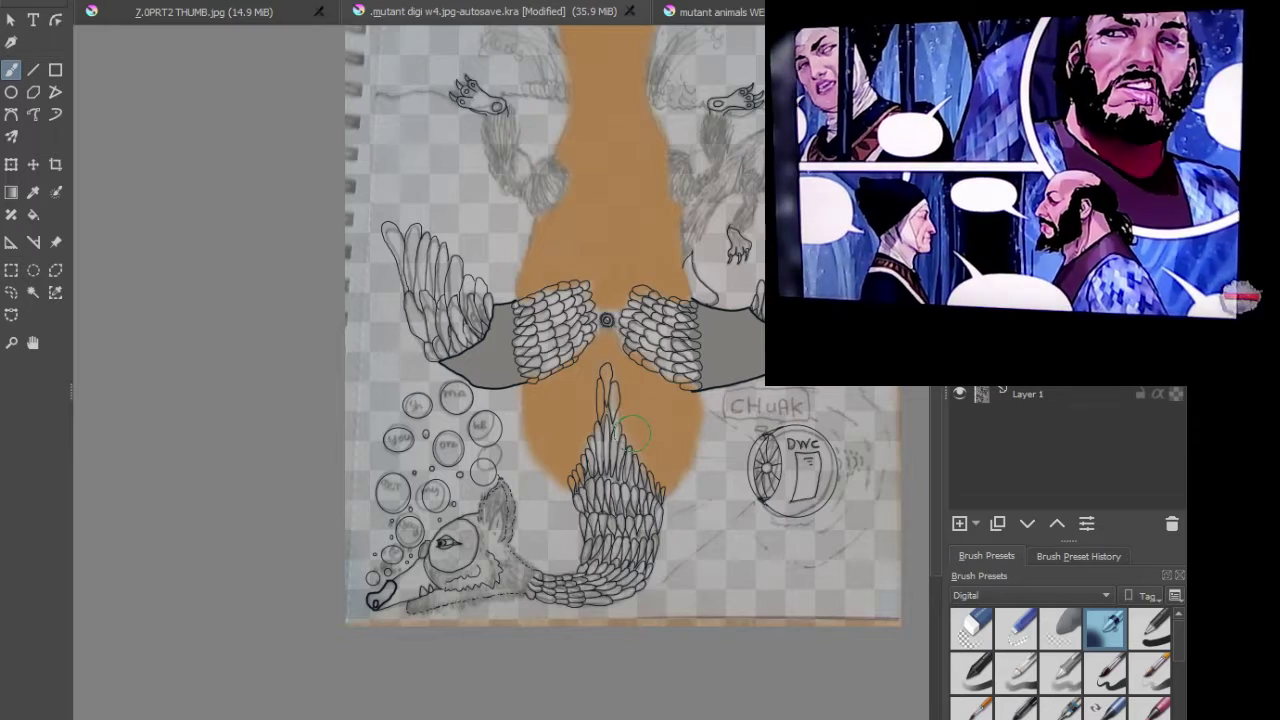
Step: Paint the ear, cheek fur and lower jaw of the head at the bottom of the drawing orange
{"action": "left_click_drag", "start_coordinate": [642, 514], "coordinate": [749, 380]}
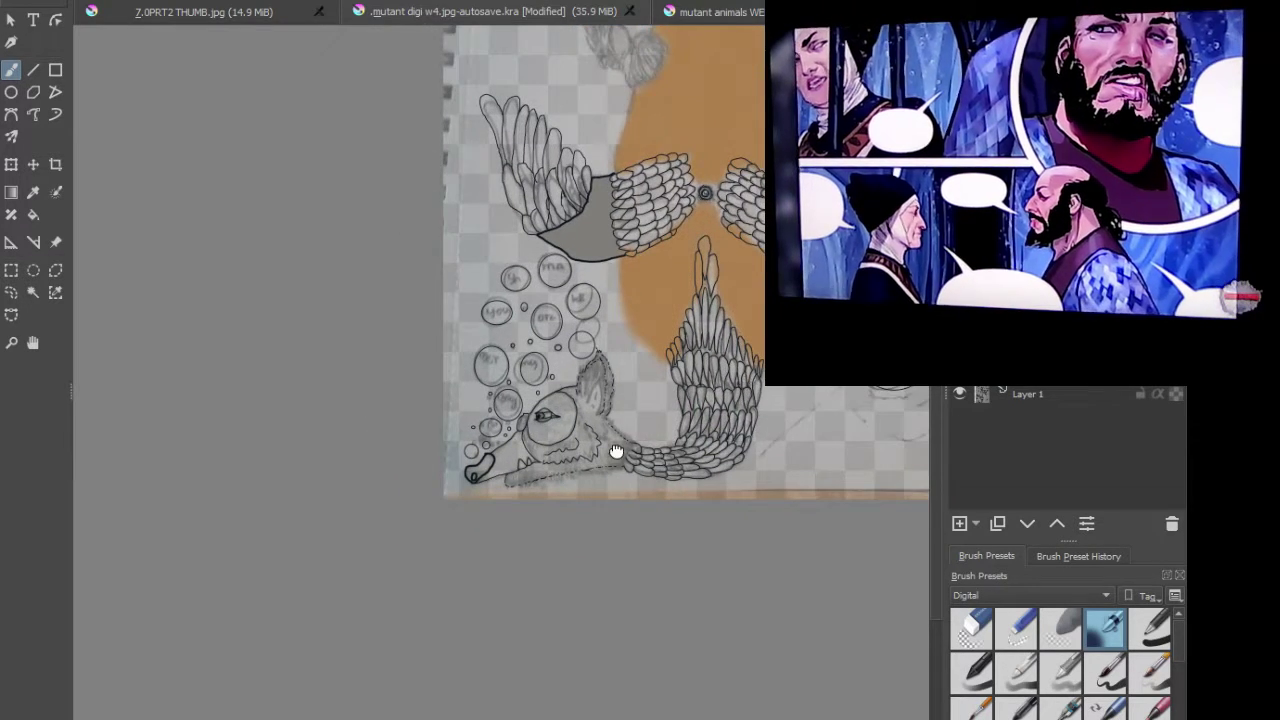
{"action": "scroll", "coordinate": [614, 449], "scroll_direction": "up", "scroll_amount": 3}
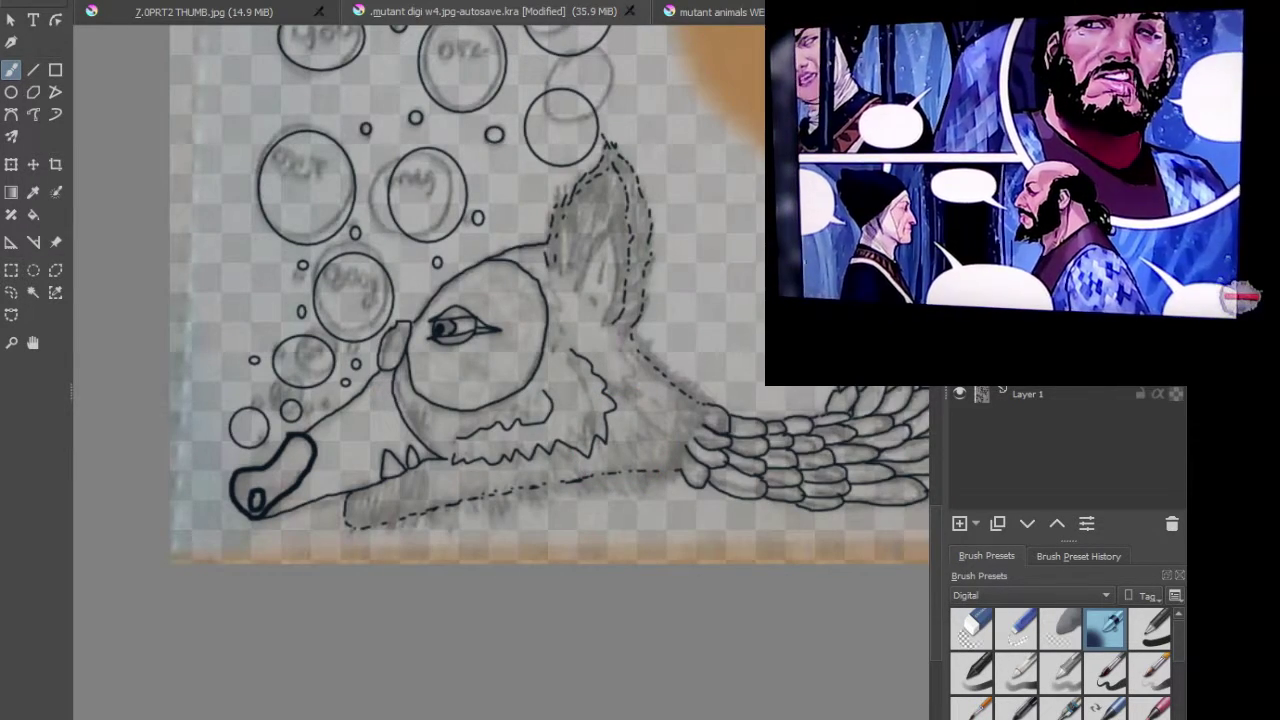
{"action": "mouse_move", "coordinate": [567, 265]}
{"action": "left_mouse_down"}
{"action": "mouse_move", "coordinate": [572, 320]}
{"action": "mouse_move", "coordinate": [522, 410]}
{"action": "mouse_move", "coordinate": [470, 435]}
{"action": "mouse_move", "coordinate": [405, 410]}
{"action": "mouse_move", "coordinate": [414, 368]}
{"action": "mouse_move", "coordinate": [395, 405]}
{"action": "mouse_move", "coordinate": [458, 468]}
{"action": "mouse_move", "coordinate": [385, 468]}
{"action": "mouse_move", "coordinate": [350, 510]}
{"action": "mouse_move", "coordinate": [395, 518]}
{"action": "mouse_move", "coordinate": [548, 474]}
{"action": "mouse_move", "coordinate": [668, 470]}
{"action": "mouse_move", "coordinate": [692, 440]}
{"action": "mouse_move", "coordinate": [625, 295]}
{"action": "mouse_move", "coordinate": [652, 215]}
{"action": "mouse_move", "coordinate": [632, 150]}
{"action": "mouse_move", "coordinate": [548, 215]}
{"action": "mouse_move", "coordinate": [565, 260]}
{"action": "mouse_move", "coordinate": [508, 270]}
{"action": "mouse_move", "coordinate": [520, 285]}
{"action": "mouse_move", "coordinate": [600, 245]}
{"action": "mouse_move", "coordinate": [595, 335]}
{"action": "mouse_move", "coordinate": [607, 285]}
{"action": "mouse_move", "coordinate": [615, 425]}
{"action": "mouse_move", "coordinate": [535, 440]}
{"action": "mouse_move", "coordinate": [595, 405]}
{"action": "mouse_move", "coordinate": [590, 378]}
{"action": "mouse_move", "coordinate": [520, 432]}
{"action": "mouse_move", "coordinate": [470, 405]}
{"action": "mouse_move", "coordinate": [480, 430]}
{"action": "left_mouse_up"}
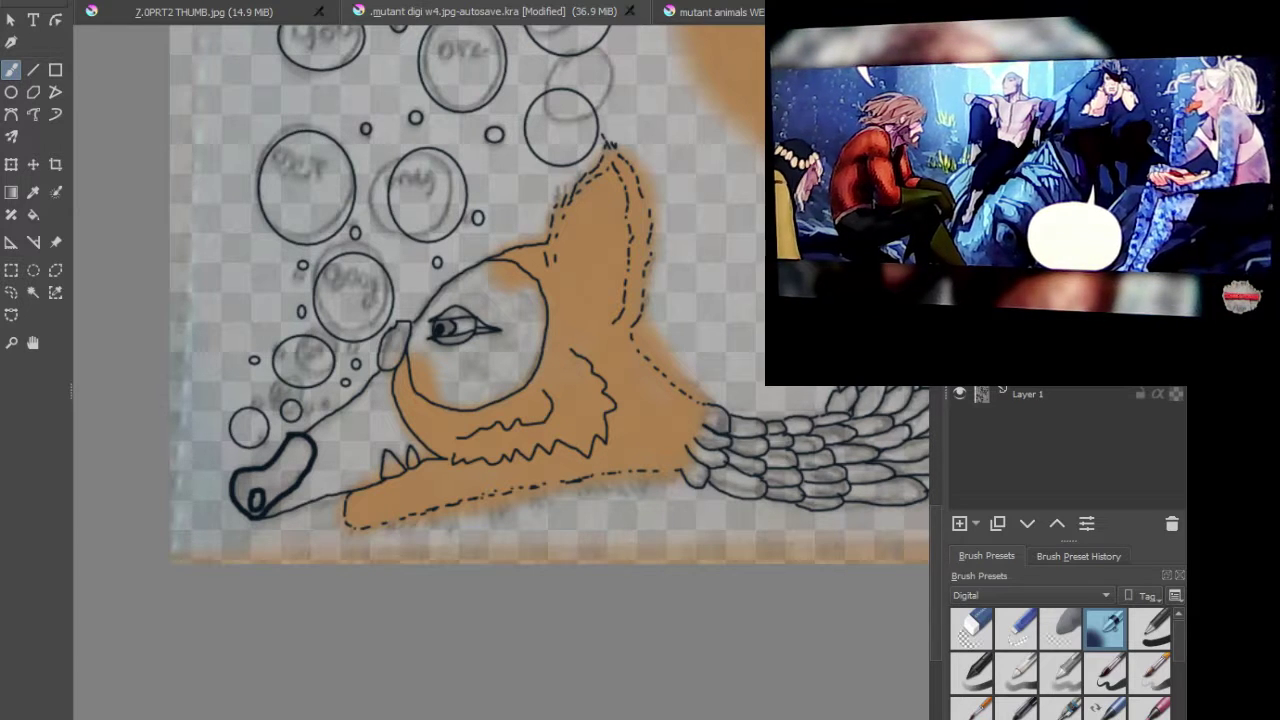
Step: Switch to the hard-edged brush preset and paint the middle of the snout yellow-green, between the nose and the cheek
{"action": "left_click", "coordinate": [1152, 628]}
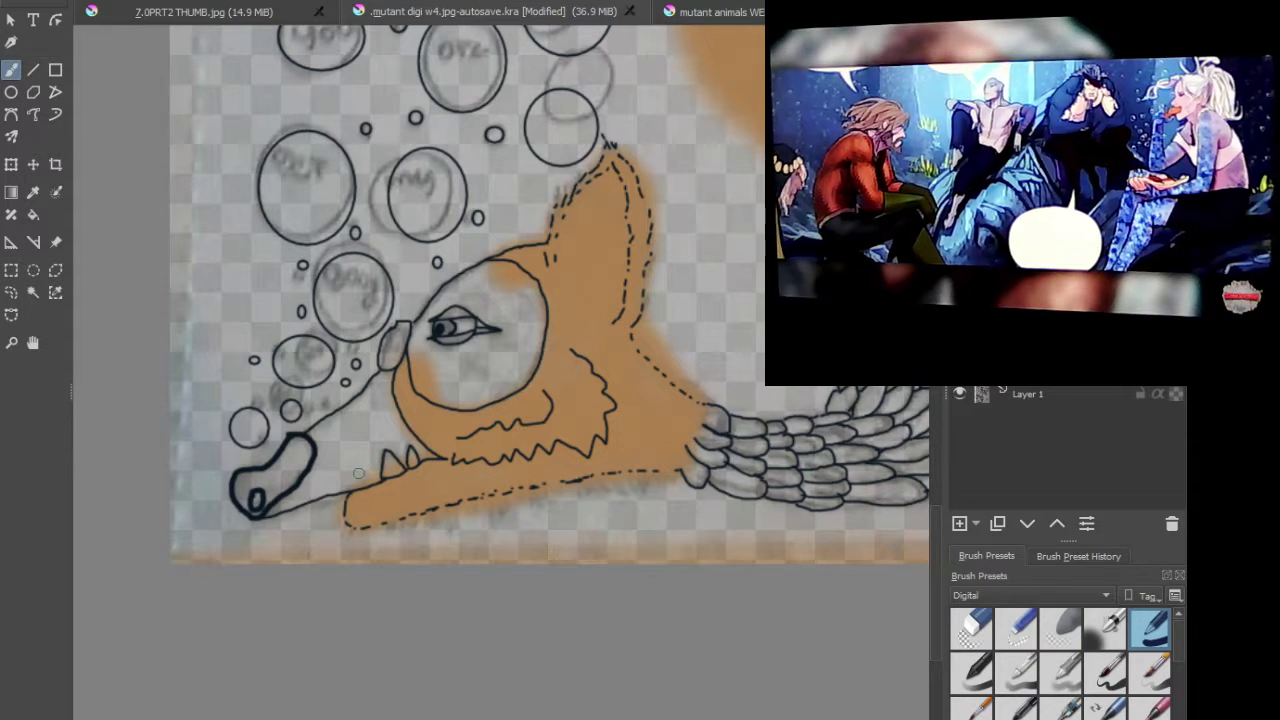
{"action": "left_click_drag", "start_coordinate": [359, 474], "coordinate": [465, 388]}
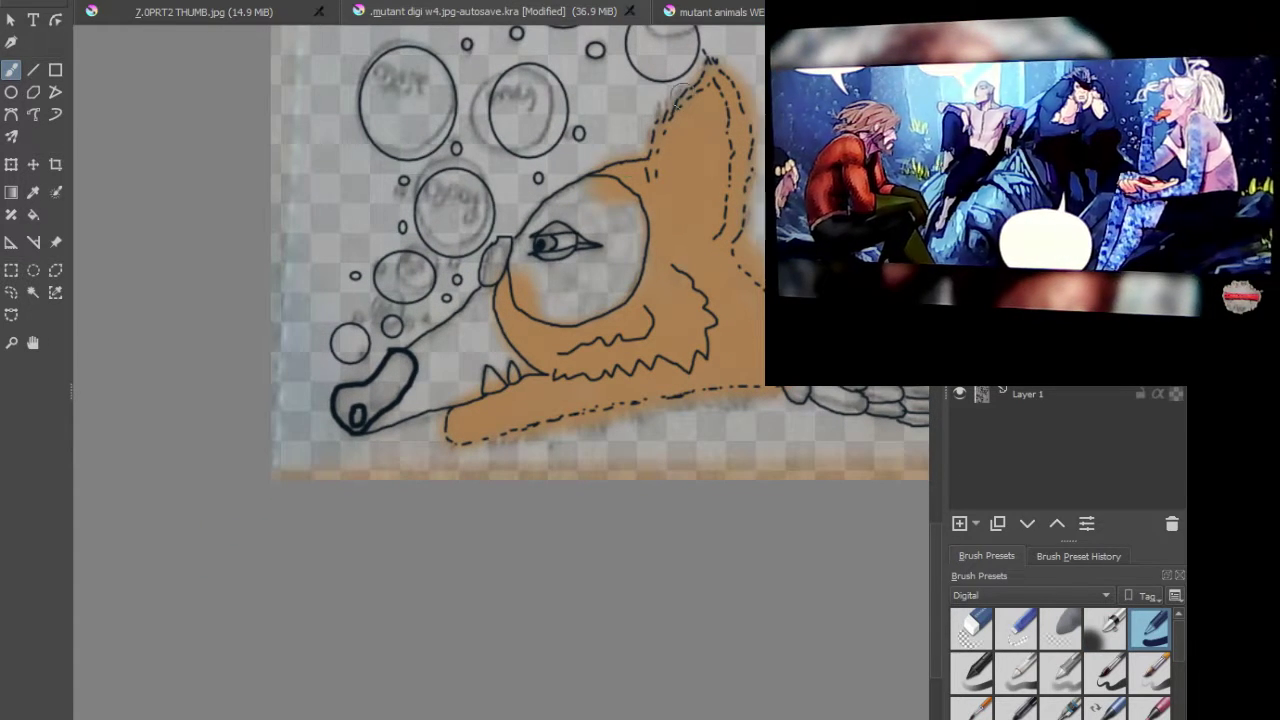
{"action": "scroll", "coordinate": [441, 358], "scroll_direction": "up", "scroll_amount": 2}
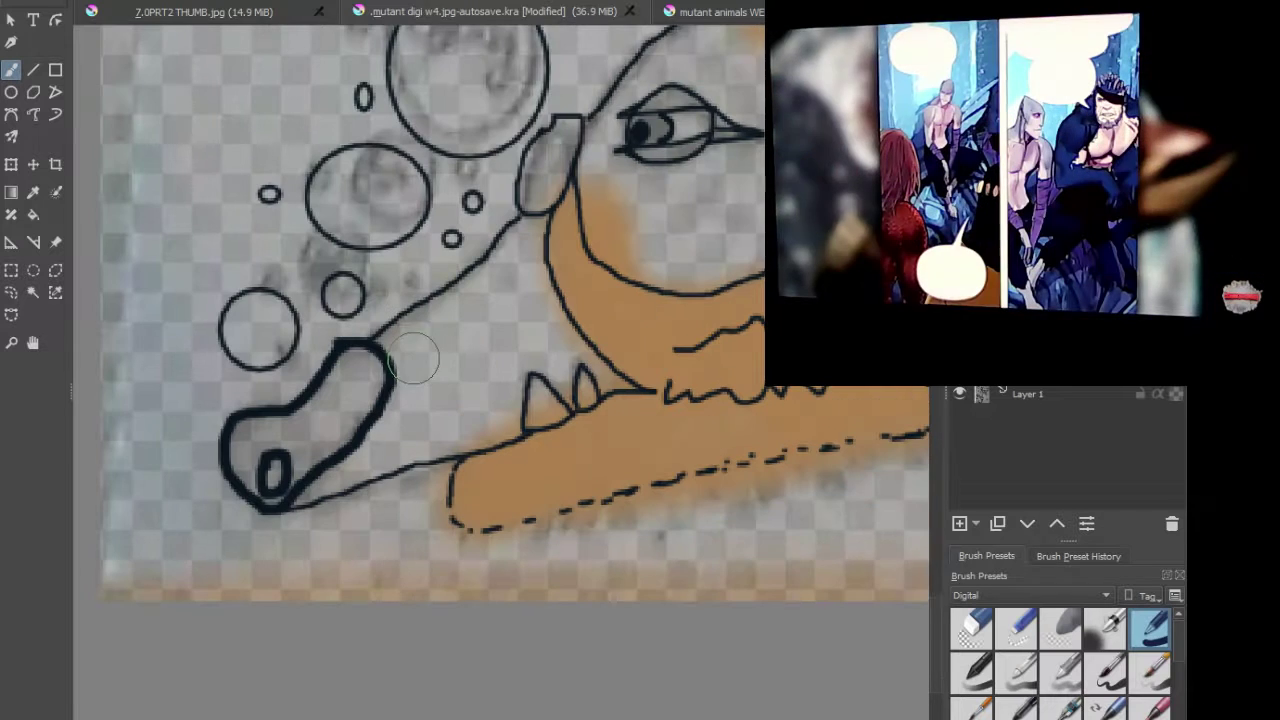
{"action": "mouse_move", "coordinate": [410, 347]}
{"action": "left_mouse_down"}
{"action": "mouse_move", "coordinate": [502, 275]}
{"action": "mouse_move", "coordinate": [546, 339]}
{"action": "mouse_move", "coordinate": [525, 324]}
{"action": "mouse_move", "coordinate": [501, 375]}
{"action": "left_mouse_up"}
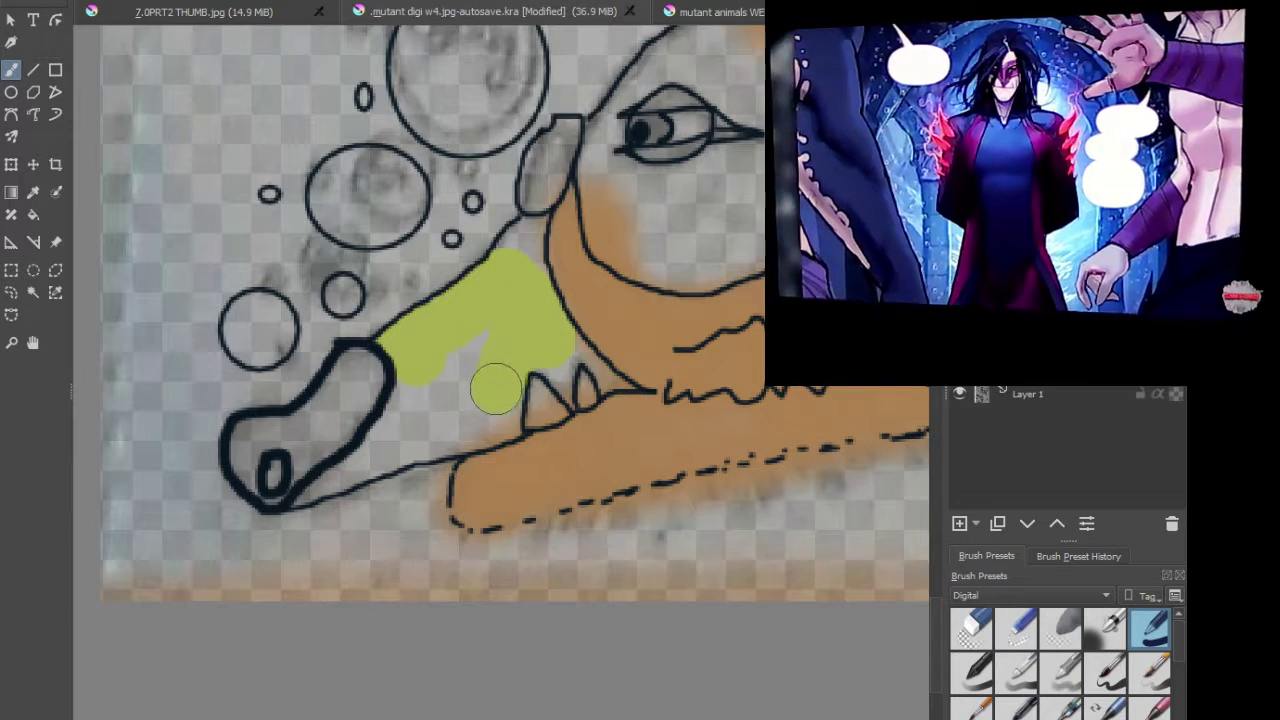
{"action": "mouse_move", "coordinate": [491, 417]}
{"action": "left_mouse_down"}
{"action": "mouse_move", "coordinate": [466, 420]}
{"action": "mouse_move", "coordinate": [471, 351]}
{"action": "mouse_move", "coordinate": [432, 396]}
{"action": "mouse_move", "coordinate": [429, 374]}
{"action": "mouse_move", "coordinate": [400, 423]}
{"action": "mouse_move", "coordinate": [437, 422]}
{"action": "left_mouse_up"}
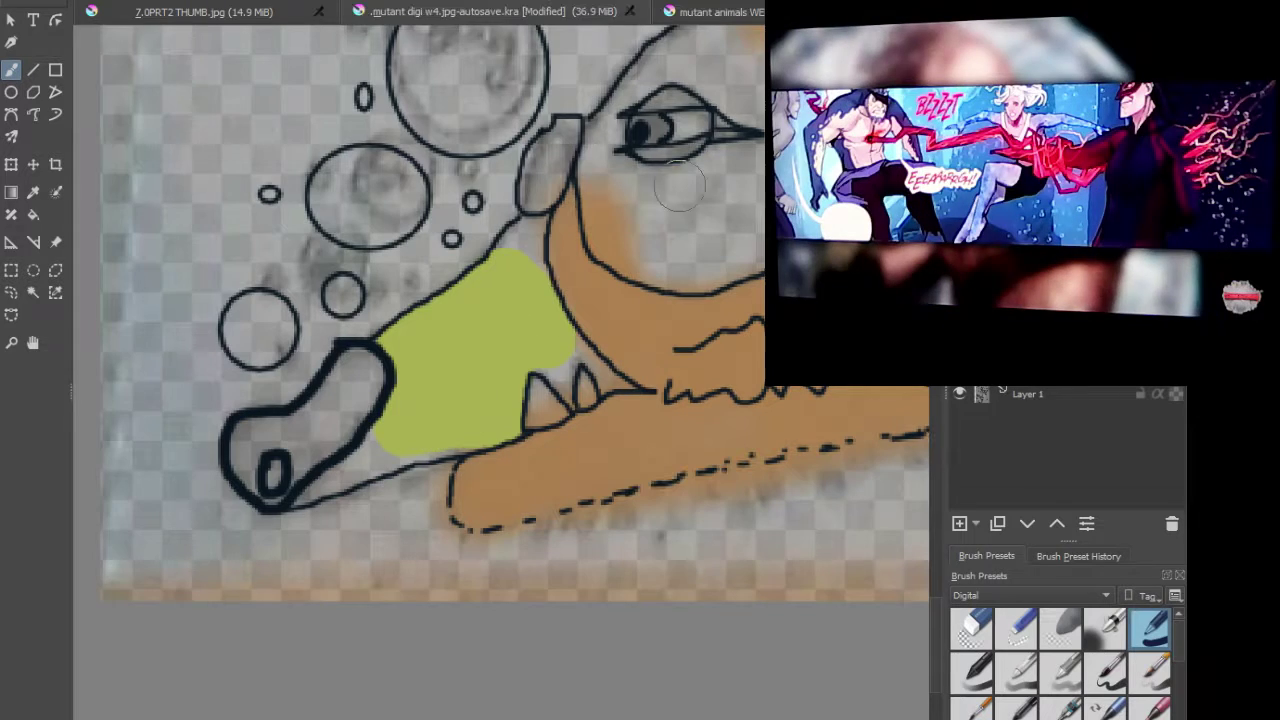
Step: Fill the narrow lower tip of the snout, between the nose outline and the mouth line, with yellow-green
{"action": "left_click_drag", "start_coordinate": [395, 525], "coordinate": [465, 440]}
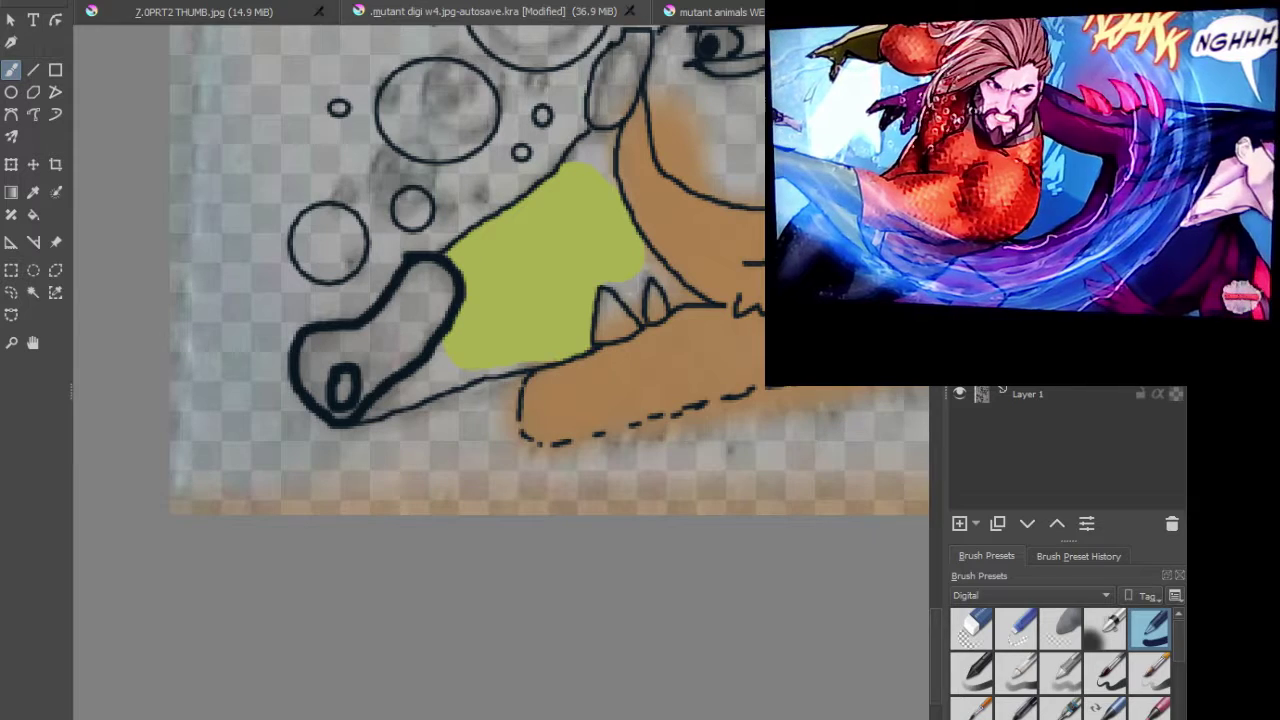
{"action": "scroll", "coordinate": [437, 427], "scroll_direction": "up", "scroll_amount": 4}
{"action": "mouse_move", "coordinate": [355, 340]}
{"action": "left_mouse_down"}
{"action": "mouse_move", "coordinate": [294, 404]}
{"action": "mouse_move", "coordinate": [430, 276]}
{"action": "mouse_move", "coordinate": [450, 273]}
{"action": "mouse_move", "coordinate": [416, 330]}
{"action": "mouse_move", "coordinate": [326, 393]}
{"action": "mouse_move", "coordinate": [416, 360]}
{"action": "mouse_move", "coordinate": [470, 289]}
{"action": "mouse_move", "coordinate": [445, 341]}
{"action": "mouse_move", "coordinate": [690, 277]}
{"action": "mouse_move", "coordinate": [600, 320]}
{"action": "mouse_move", "coordinate": [496, 316]}
{"action": "left_mouse_up"}
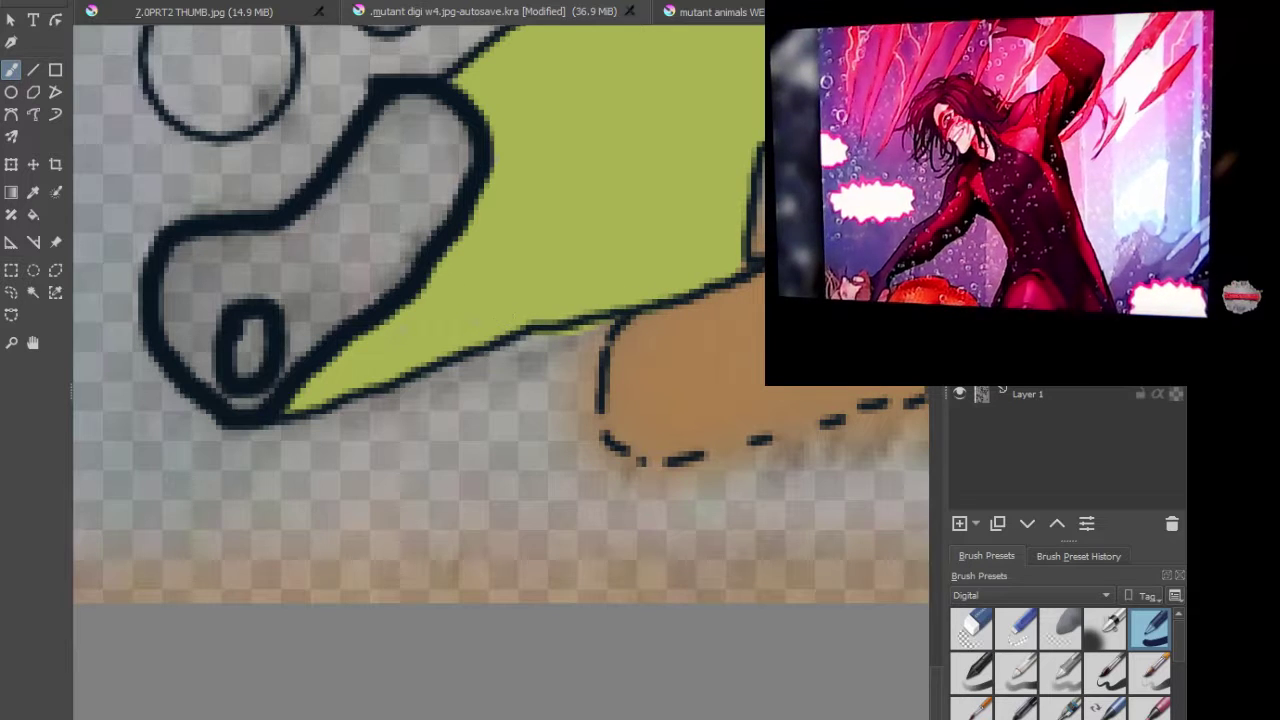
{"action": "key", "text": "ctrl+z"}
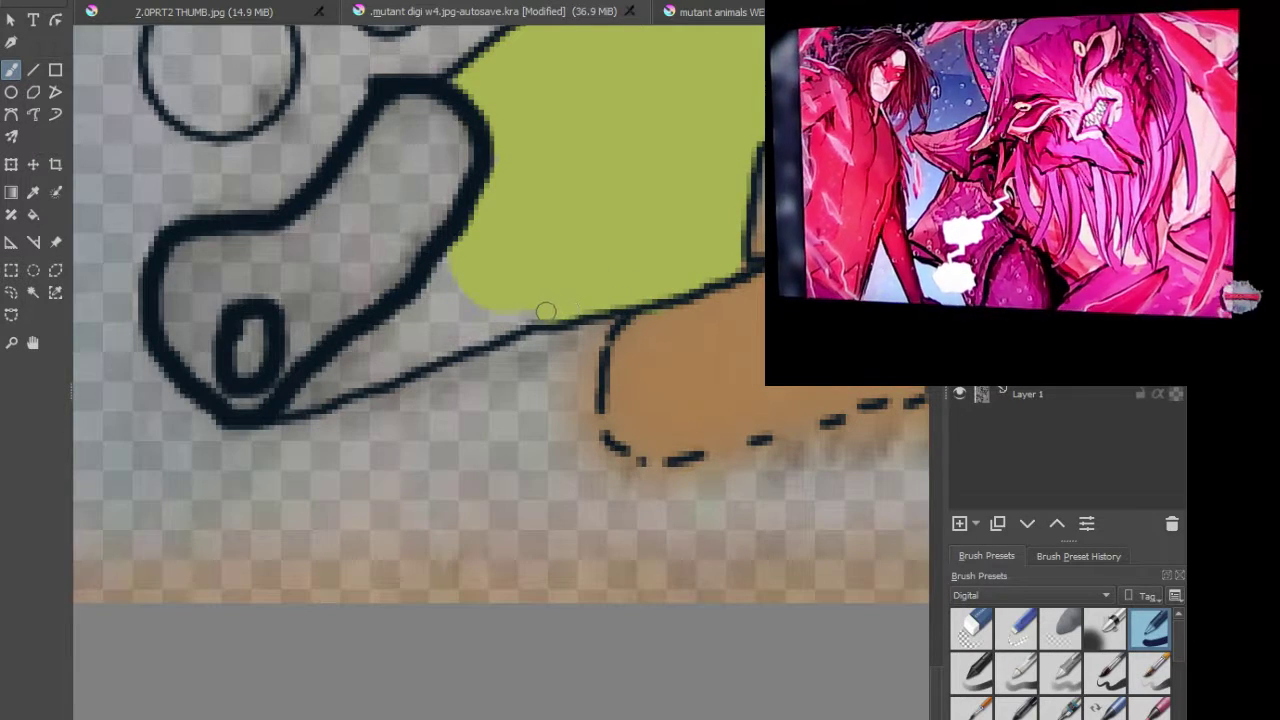
{"action": "mouse_move", "coordinate": [450, 256]}
{"action": "left_mouse_down"}
{"action": "mouse_move", "coordinate": [372, 340]}
{"action": "mouse_move", "coordinate": [282, 394]}
{"action": "mouse_move", "coordinate": [347, 388]}
{"action": "mouse_move", "coordinate": [537, 311]}
{"action": "left_mouse_up"}
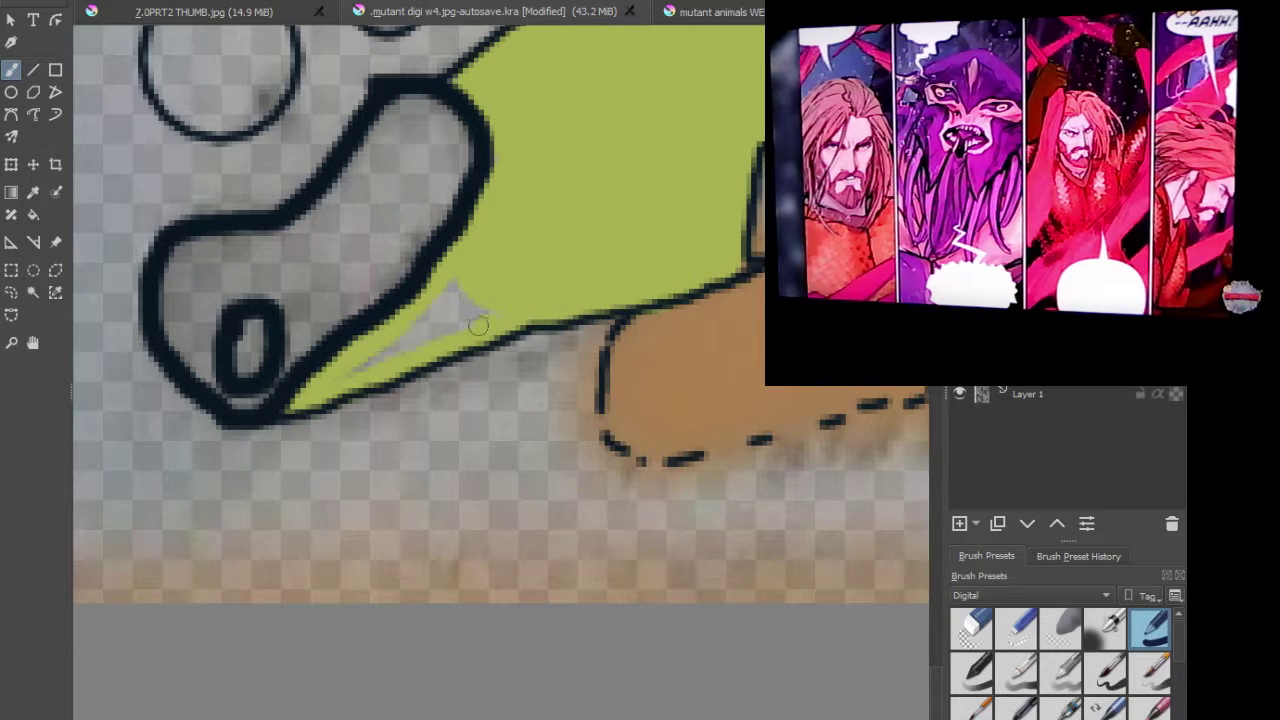
{"action": "mouse_move", "coordinate": [342, 378]}
{"action": "left_mouse_down"}
{"action": "mouse_move", "coordinate": [429, 325]}
{"action": "mouse_move", "coordinate": [456, 286]}
{"action": "mouse_move", "coordinate": [410, 329]}
{"action": "mouse_move", "coordinate": [468, 296]}
{"action": "mouse_move", "coordinate": [442, 329]}
{"action": "mouse_move", "coordinate": [480, 320]}
{"action": "left_mouse_up"}
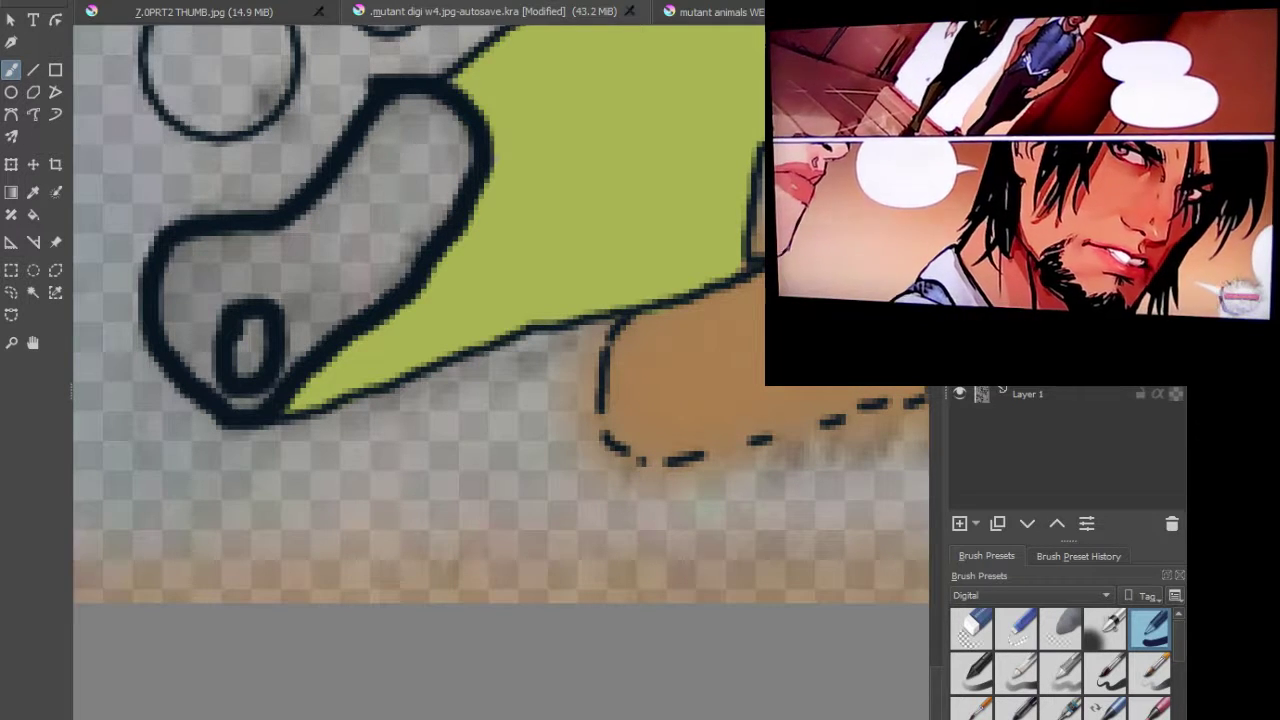
Step: Fill the remaining snout gaps around the two teeth and at the upper end near the eye with yellow-green
{"action": "scroll", "coordinate": [702, 205], "scroll_direction": "down", "scroll_amount": 3}
{"action": "scroll", "coordinate": [702, 205], "scroll_direction": "up", "scroll_amount": 2}
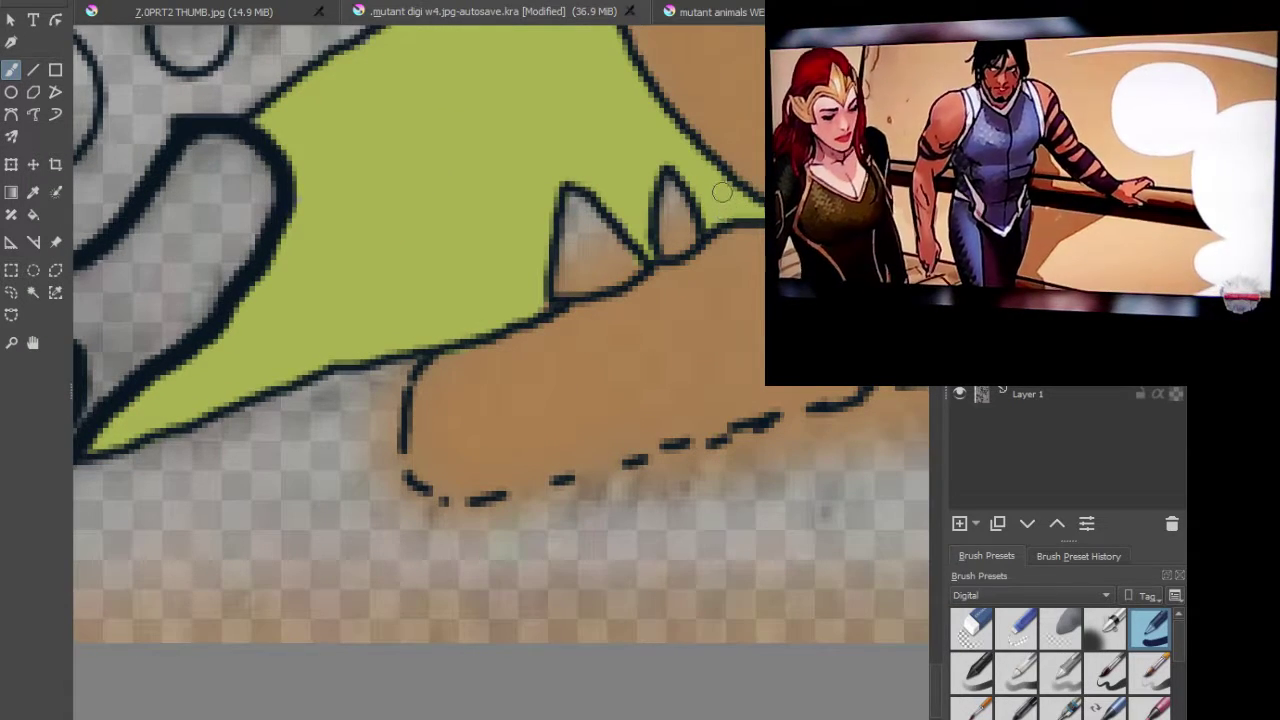
{"action": "scroll", "coordinate": [720, 204], "scroll_direction": "down", "scroll_amount": 3}
{"action": "scroll", "coordinate": [690, 208], "scroll_direction": "up", "scroll_amount": 4}
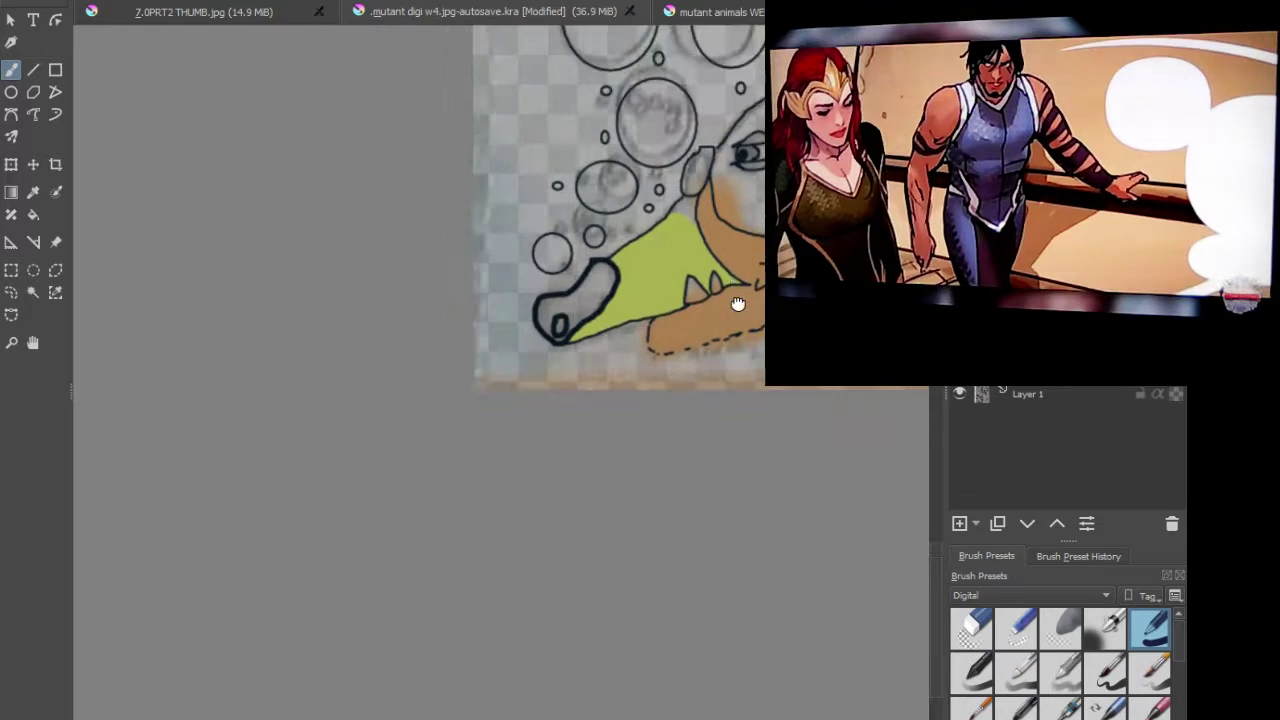
{"action": "scroll", "coordinate": [692, 249], "scroll_direction": "up", "scroll_amount": 2}
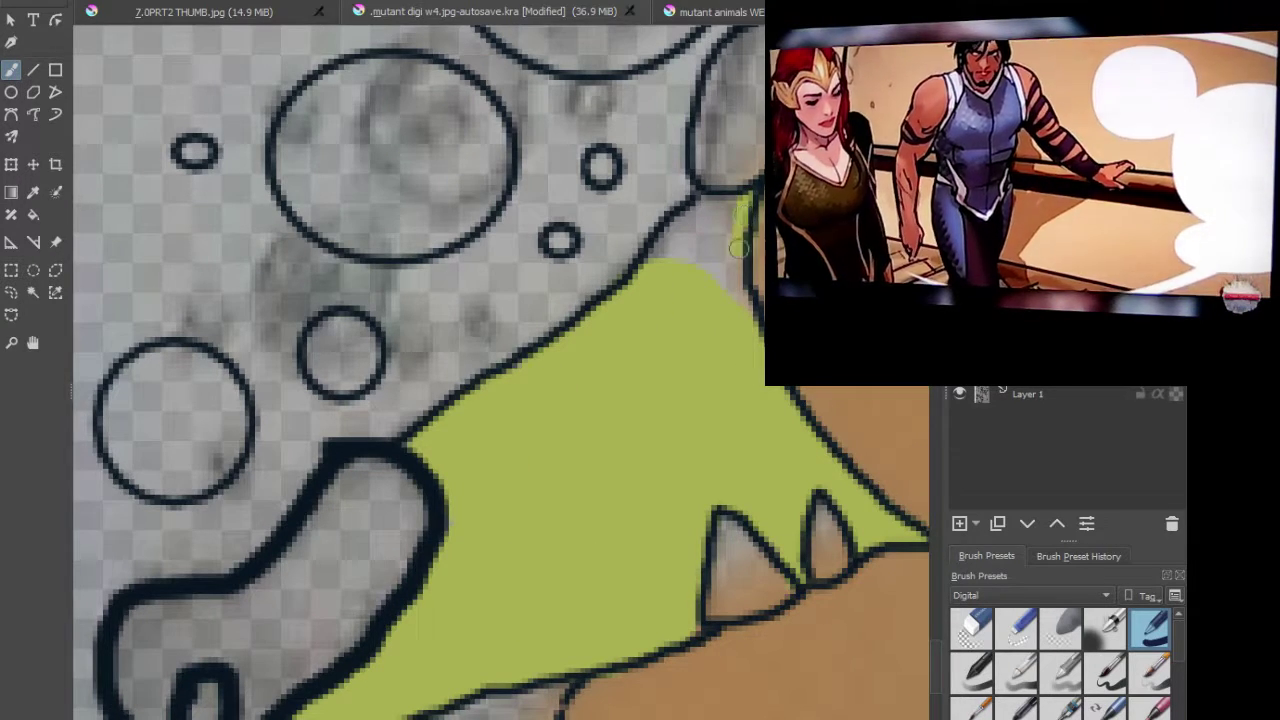
{"action": "left_click_drag", "start_coordinate": [741, 202], "coordinate": [676, 233]}
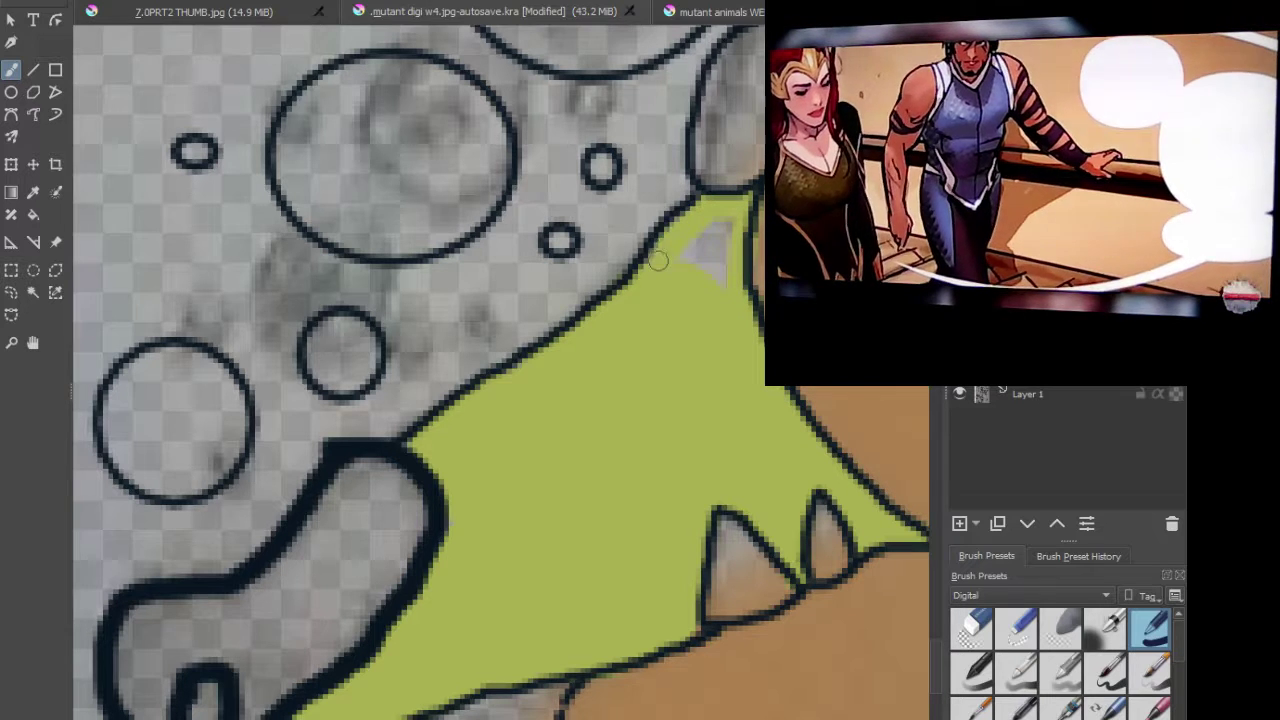
{"action": "mouse_move", "coordinate": [686, 214]}
{"action": "left_mouse_down"}
{"action": "mouse_move", "coordinate": [673, 267]}
{"action": "mouse_move", "coordinate": [715, 211]}
{"action": "mouse_move", "coordinate": [693, 253]}
{"action": "mouse_move", "coordinate": [716, 219]}
{"action": "mouse_move", "coordinate": [716, 292]}
{"action": "left_mouse_up"}
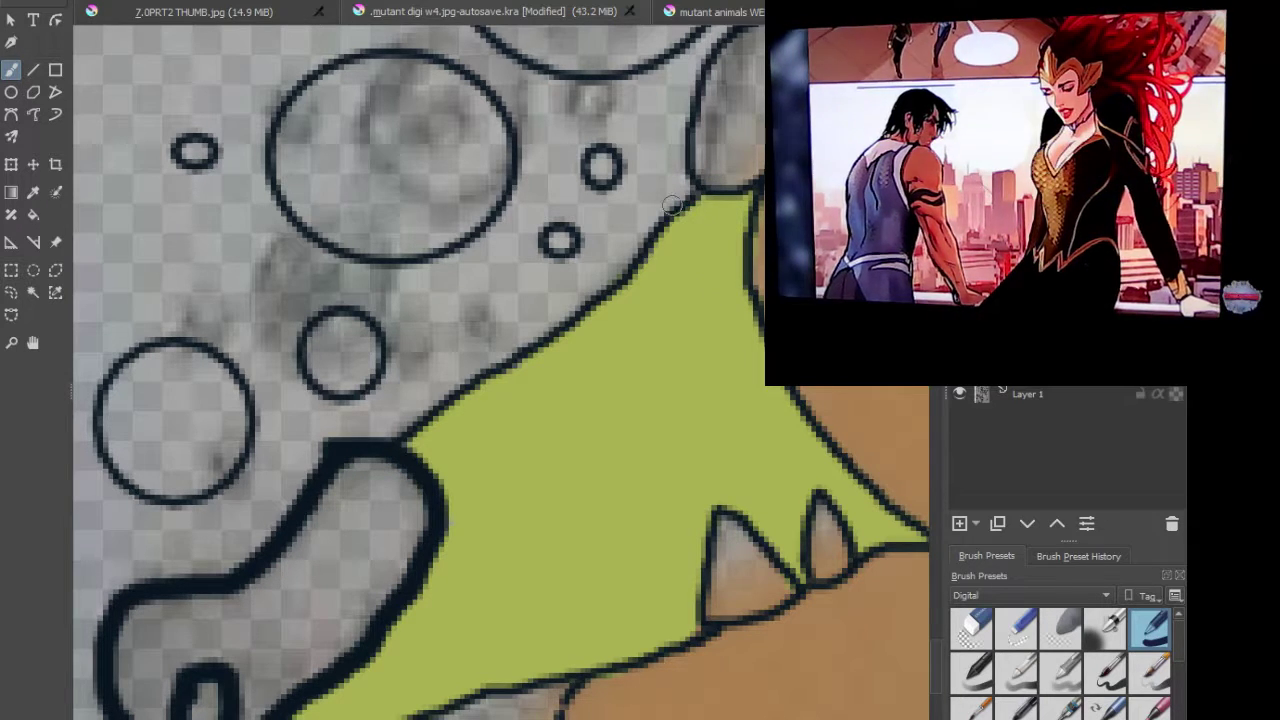
Step: Paint the two pointed teeth on the lower jaw white
{"action": "scroll", "coordinate": [672, 204], "scroll_direction": "down", "scroll_amount": 5}
{"action": "left_click_drag", "start_coordinate": [755, 179], "coordinate": [530, 262]}
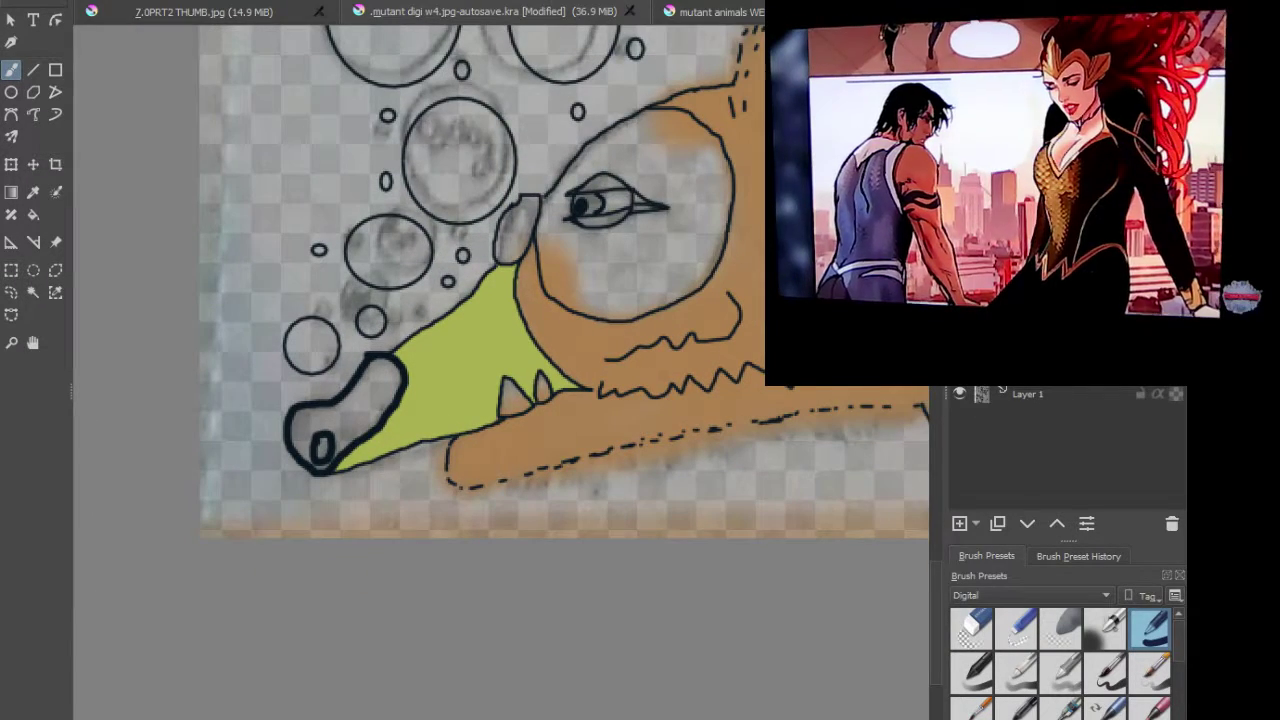
{"action": "scroll", "coordinate": [489, 409], "scroll_direction": "up", "scroll_amount": 3}
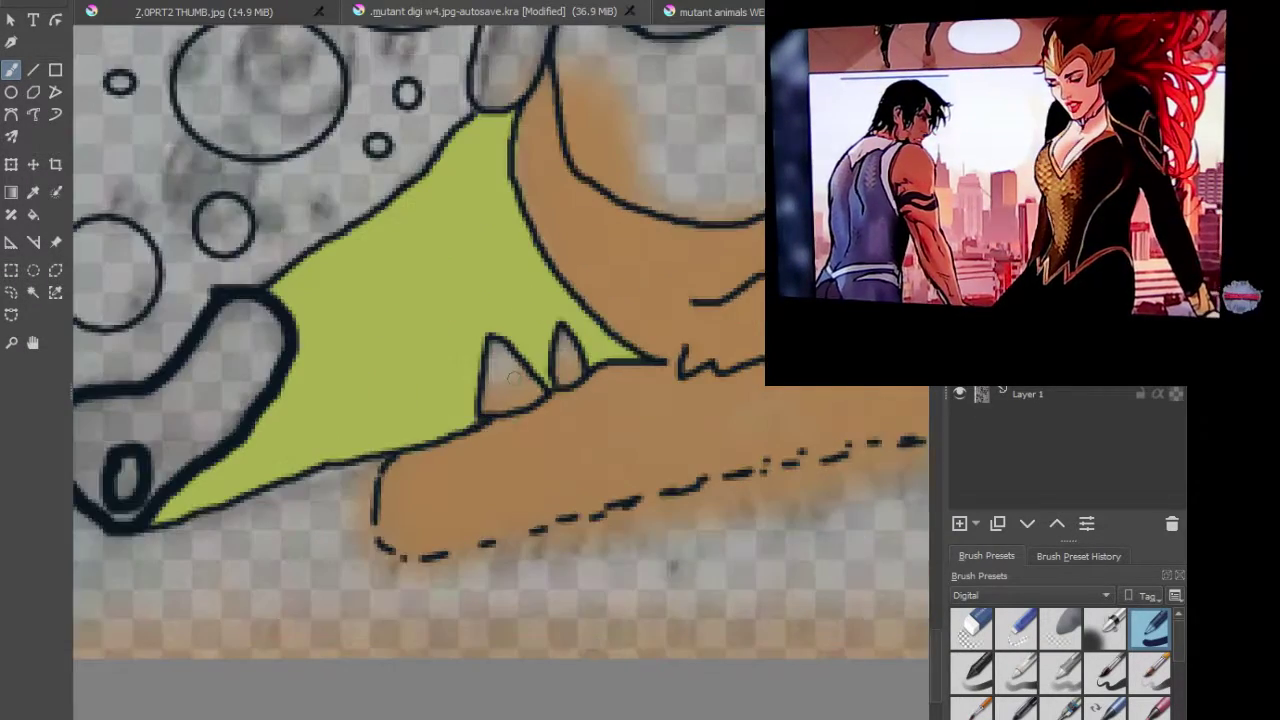
{"action": "mouse_move", "coordinate": [494, 343]}
{"action": "left_mouse_down"}
{"action": "mouse_move", "coordinate": [486, 401]}
{"action": "mouse_move", "coordinate": [506, 404]}
{"action": "mouse_move", "coordinate": [535, 388]}
{"action": "mouse_move", "coordinate": [503, 352]}
{"action": "mouse_move", "coordinate": [522, 374]}
{"action": "mouse_move", "coordinate": [496, 396]}
{"action": "mouse_move", "coordinate": [542, 365]}
{"action": "mouse_move", "coordinate": [575, 370]}
{"action": "mouse_move", "coordinate": [566, 378]}
{"action": "mouse_move", "coordinate": [558, 344]}
{"action": "left_mouse_up"}
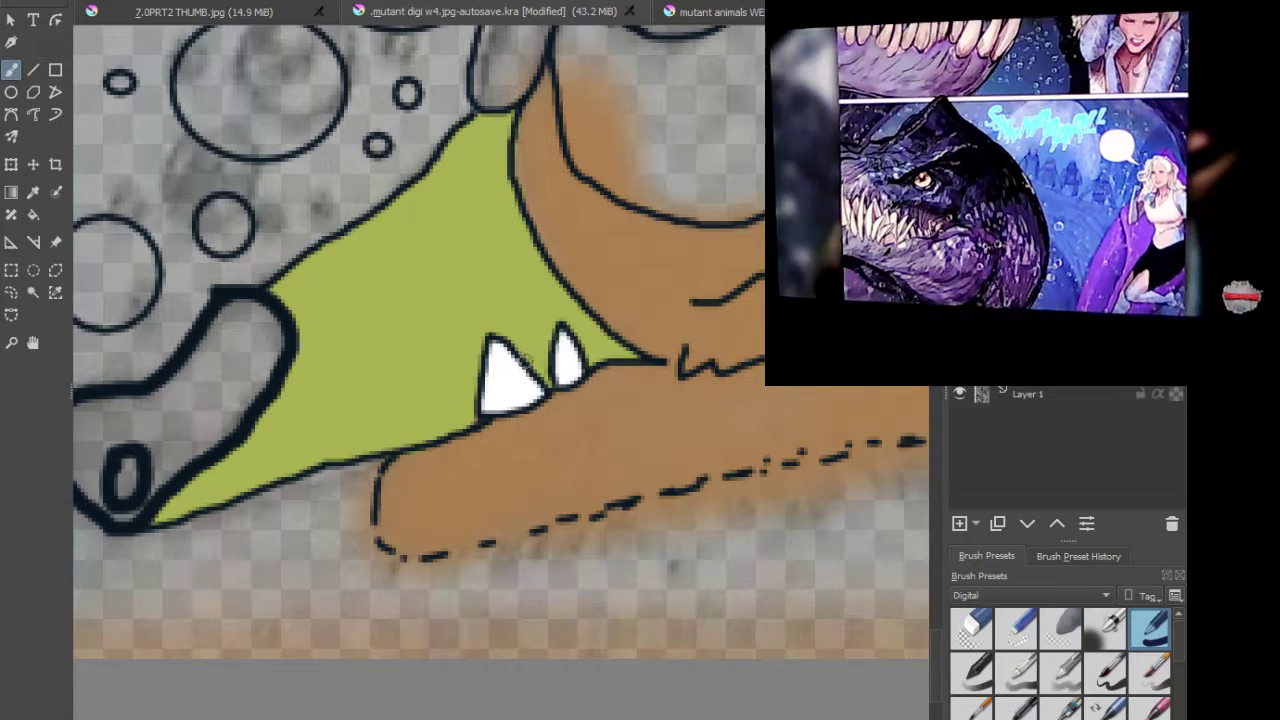
Step: Outline the snout of the small side-view creature in yellow-green, from below the eye to the mouth corner and along the mouth
{"action": "scroll", "coordinate": [558, 344], "scroll_direction": "down", "scroll_amount": 3}
{"action": "scroll", "coordinate": [544, 317], "scroll_direction": "down", "scroll_amount": 3}
{"action": "left_click_drag", "start_coordinate": [539, 338], "coordinate": [438, 442]}
{"action": "scroll", "coordinate": [688, 224], "scroll_direction": "down", "scroll_amount": 3}
{"action": "left_click_drag", "start_coordinate": [688, 223], "coordinate": [553, 466]}
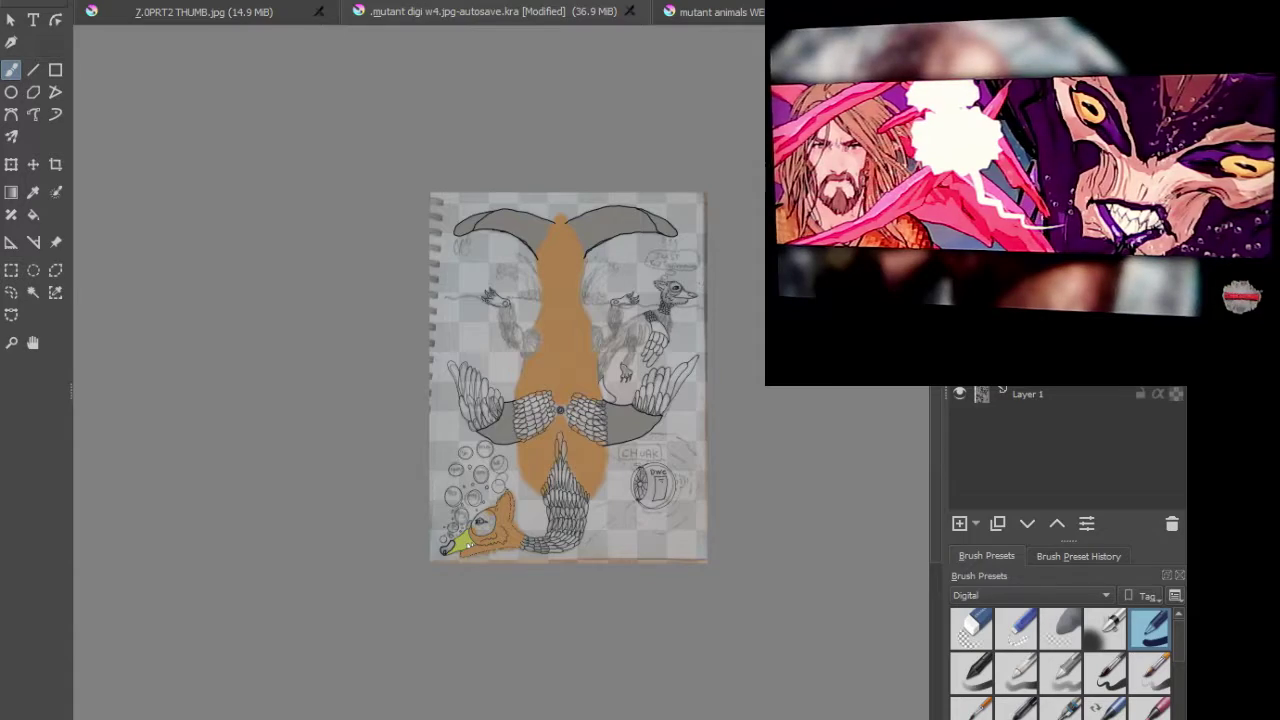
{"action": "scroll", "coordinate": [730, 308], "scroll_direction": "up", "scroll_amount": 4}
{"action": "scroll", "coordinate": [595, 225], "scroll_direction": "up", "scroll_amount": 3}
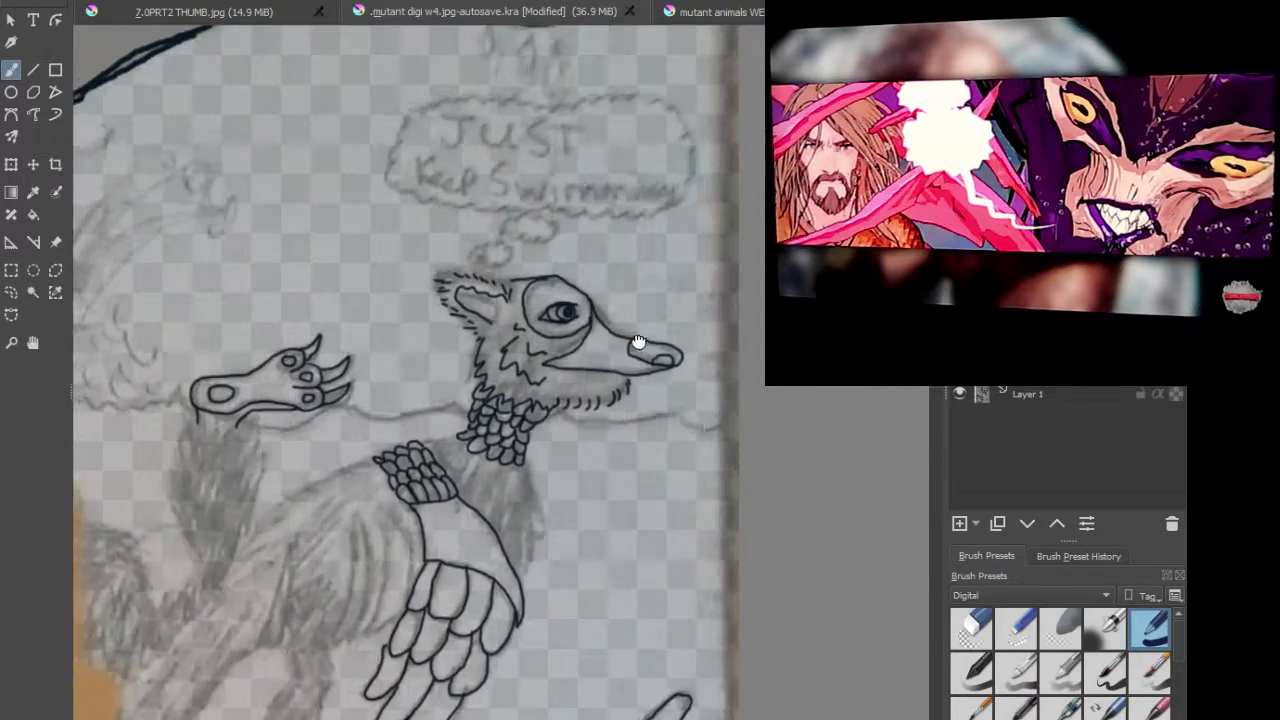
{"action": "left_click_drag", "start_coordinate": [610, 300], "coordinate": [697, 272]}
{"action": "scroll", "coordinate": [697, 320], "scroll_direction": "up", "scroll_amount": 2}
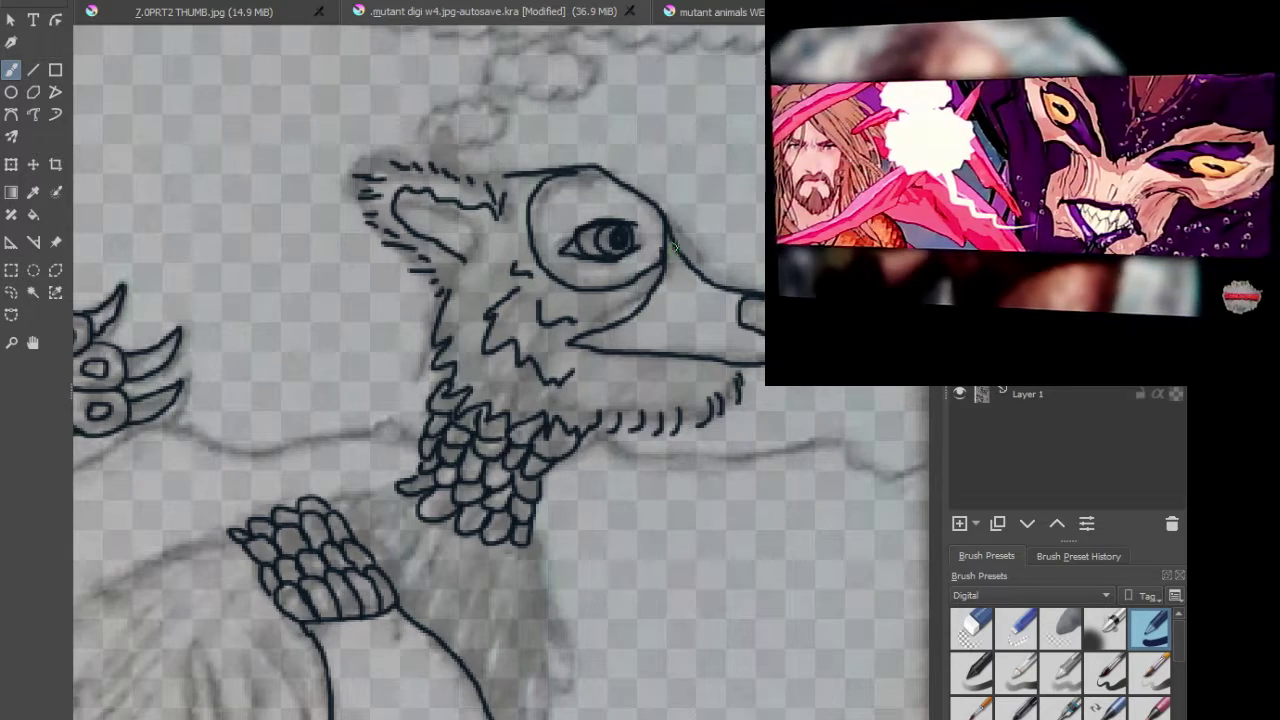
{"action": "left_click_drag", "start_coordinate": [667, 240], "coordinate": [672, 282]}
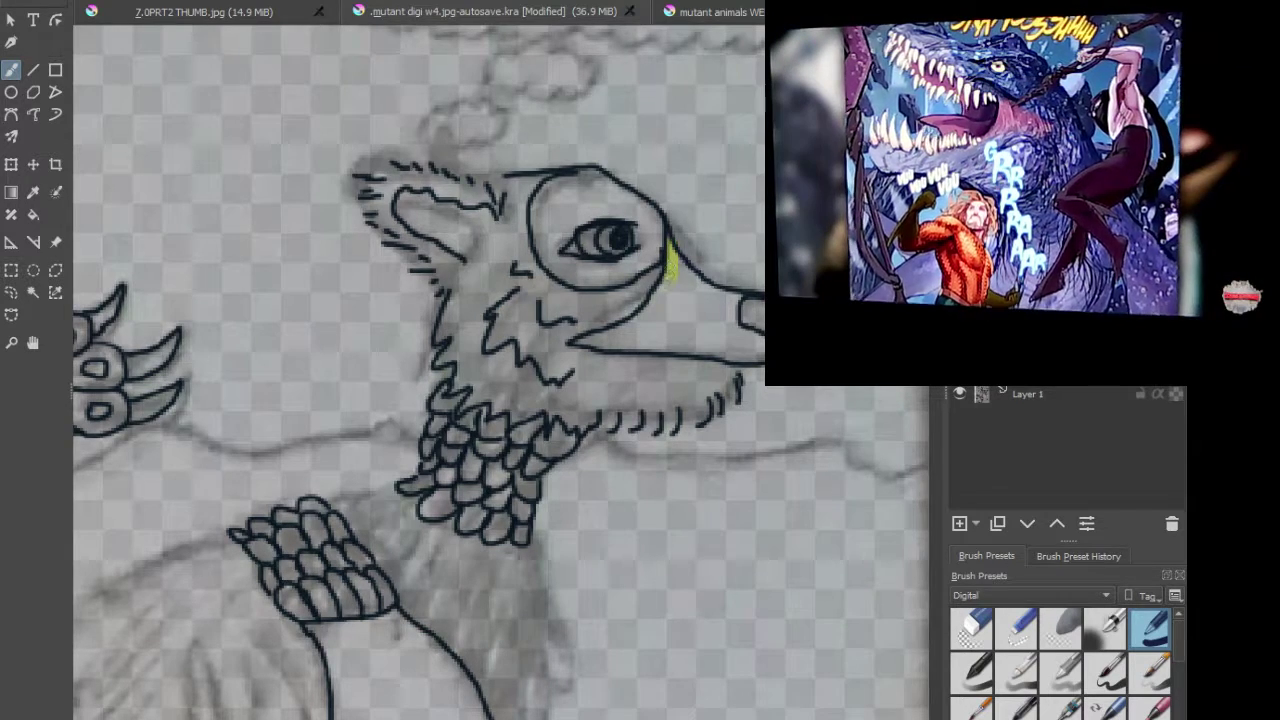
{"action": "left_click_drag", "start_coordinate": [668, 262], "coordinate": [636, 320]}
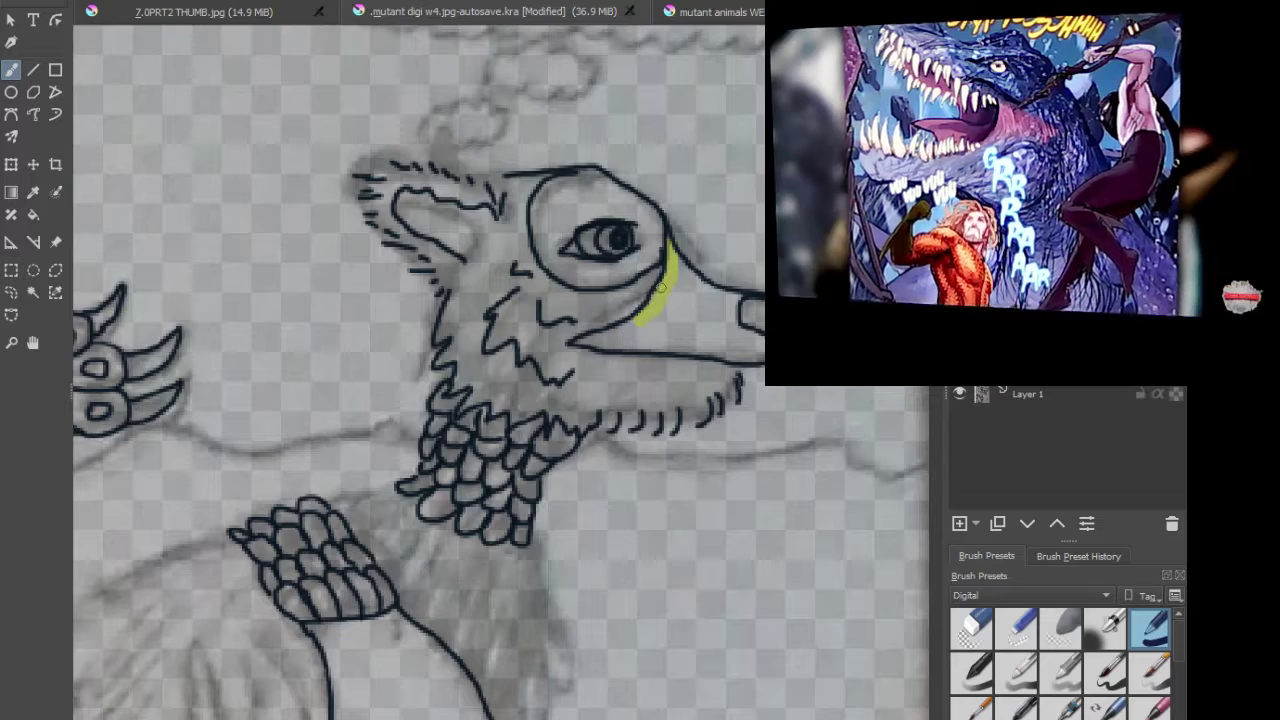
{"action": "mouse_move", "coordinate": [640, 315]}
{"action": "left_mouse_down"}
{"action": "mouse_move", "coordinate": [577, 339]}
{"action": "mouse_move", "coordinate": [762, 356]}
{"action": "left_mouse_up"}
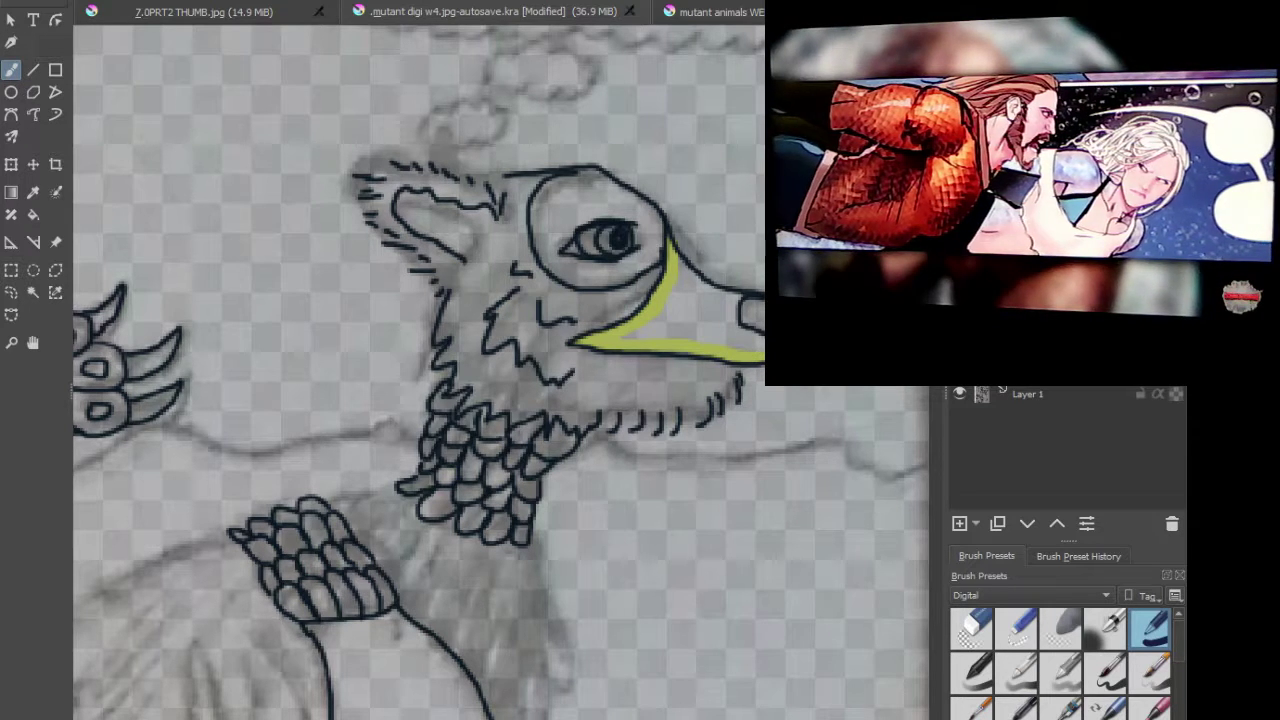
Step: Fill the inside of the small creature's snout with yellow-green up to the nose and the upper outline
{"action": "mouse_move", "coordinate": [740, 328]}
{"action": "left_mouse_down"}
{"action": "mouse_move", "coordinate": [757, 345]}
{"action": "mouse_move", "coordinate": [633, 337]}
{"action": "mouse_move", "coordinate": [690, 322]}
{"action": "mouse_move", "coordinate": [733, 338]}
{"action": "left_mouse_up"}
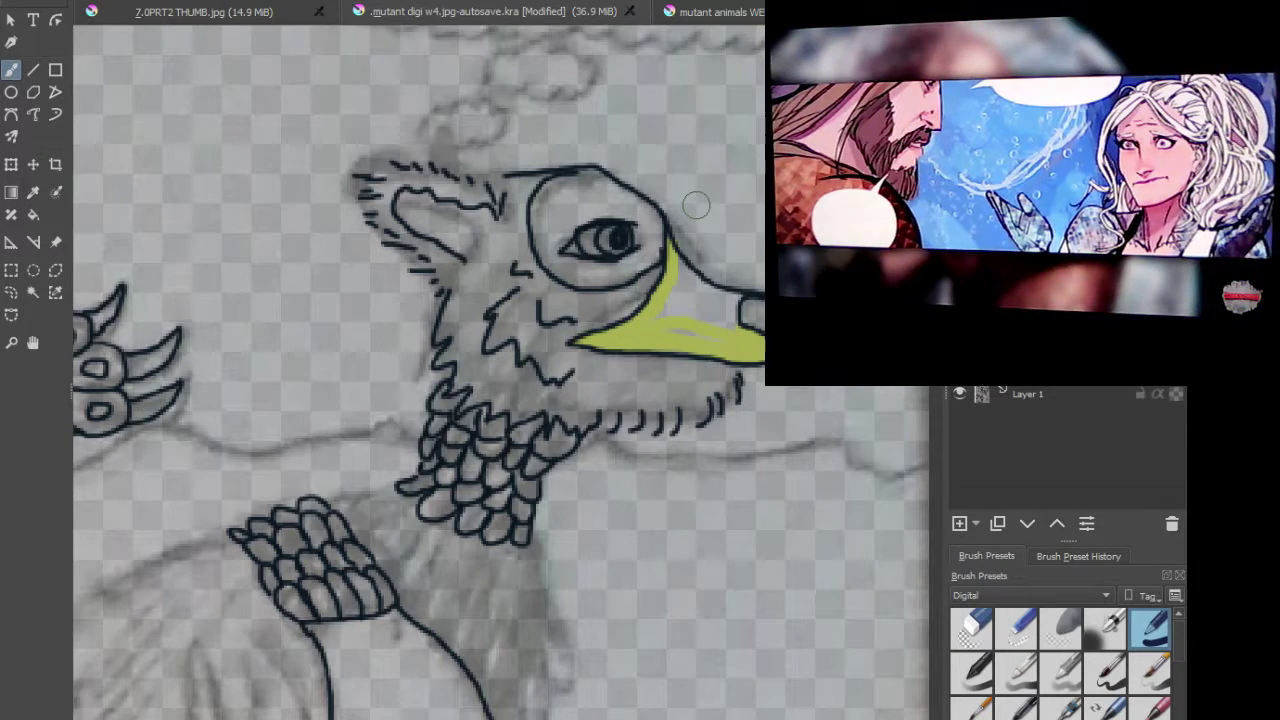
{"action": "mouse_move", "coordinate": [662, 371]}
{"action": "left_mouse_down"}
{"action": "mouse_move", "coordinate": [659, 320]}
{"action": "mouse_move", "coordinate": [735, 341]}
{"action": "mouse_move", "coordinate": [725, 304]}
{"action": "mouse_move", "coordinate": [675, 271]}
{"action": "mouse_move", "coordinate": [676, 304]}
{"action": "mouse_move", "coordinate": [718, 311]}
{"action": "left_mouse_up"}
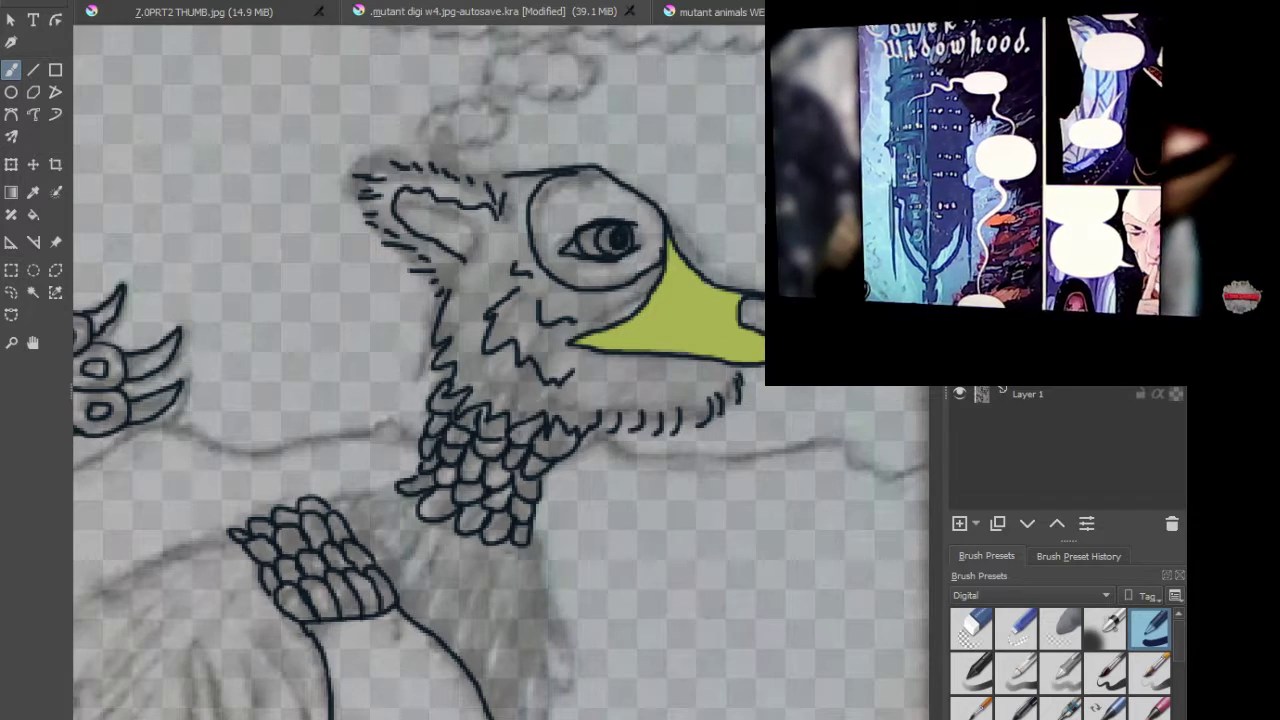
{"action": "scroll", "coordinate": [741, 353], "scroll_direction": "up", "scroll_amount": 4}
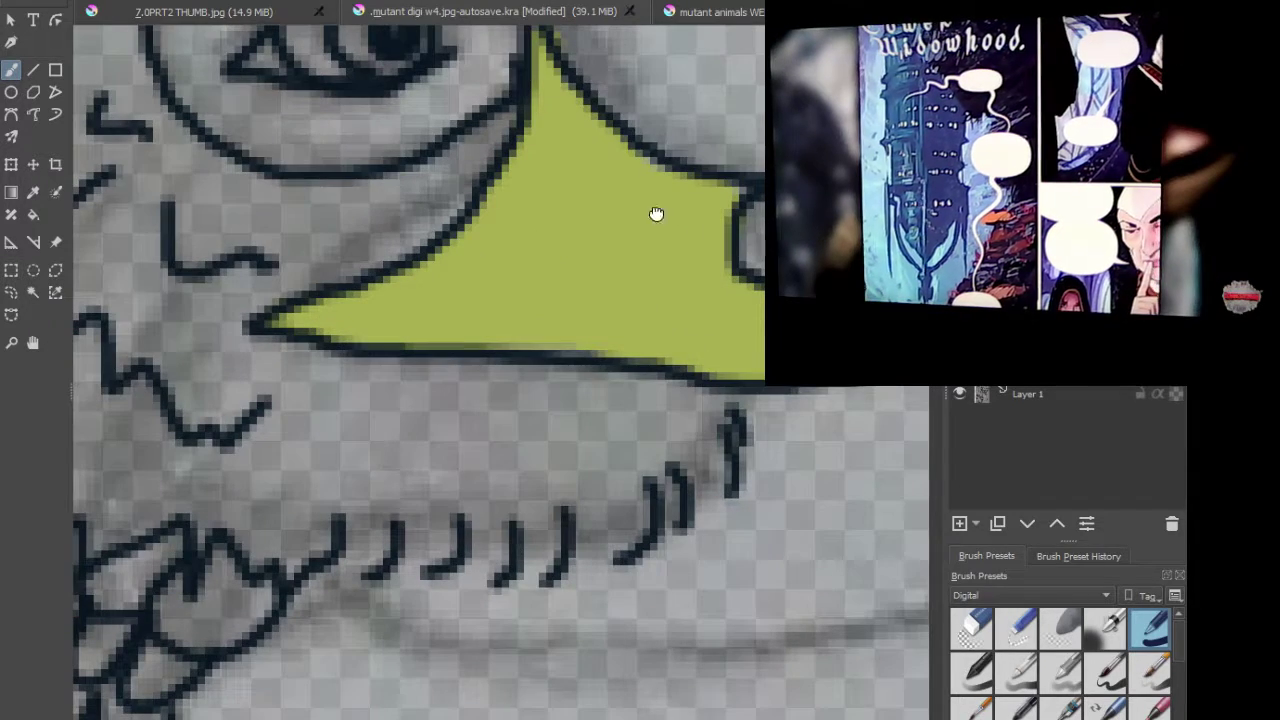
{"action": "left_click_drag", "start_coordinate": [640, 155], "coordinate": [735, 192]}
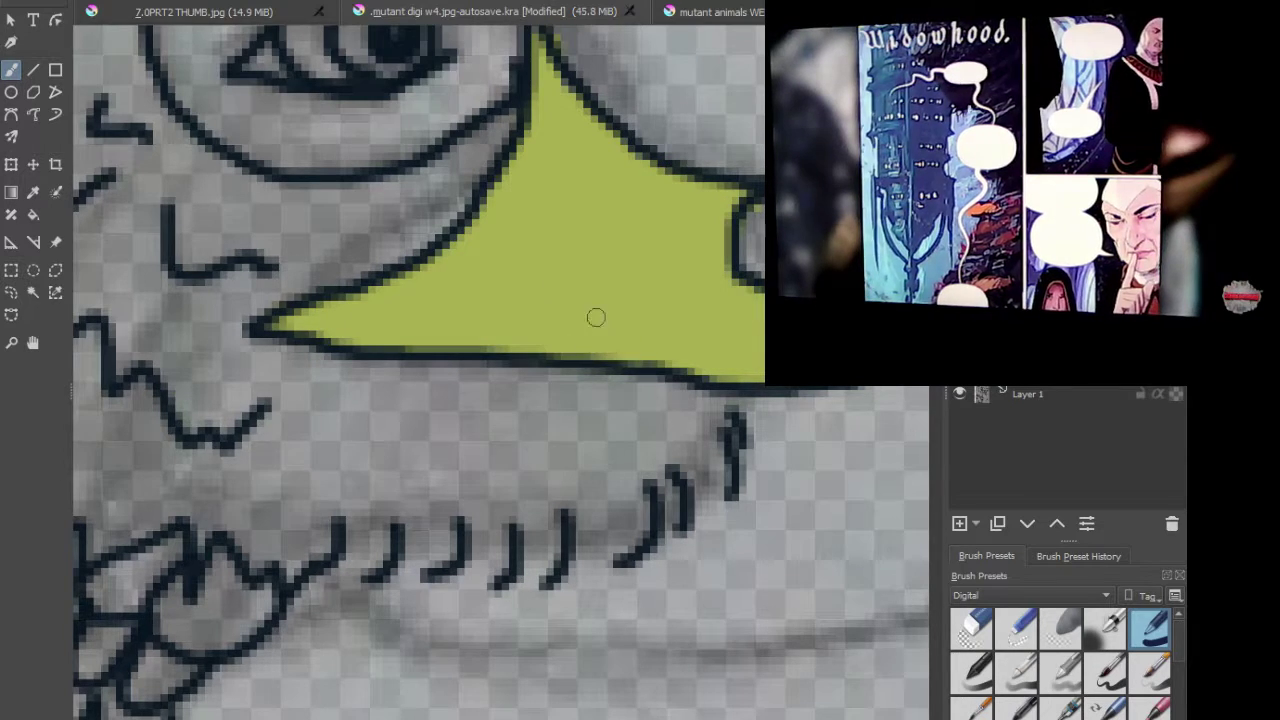
Step: Switch to the soft-edged brush preset for colouring the small creature's body
{"action": "scroll", "coordinate": [595, 293], "scroll_direction": "down", "scroll_amount": 4}
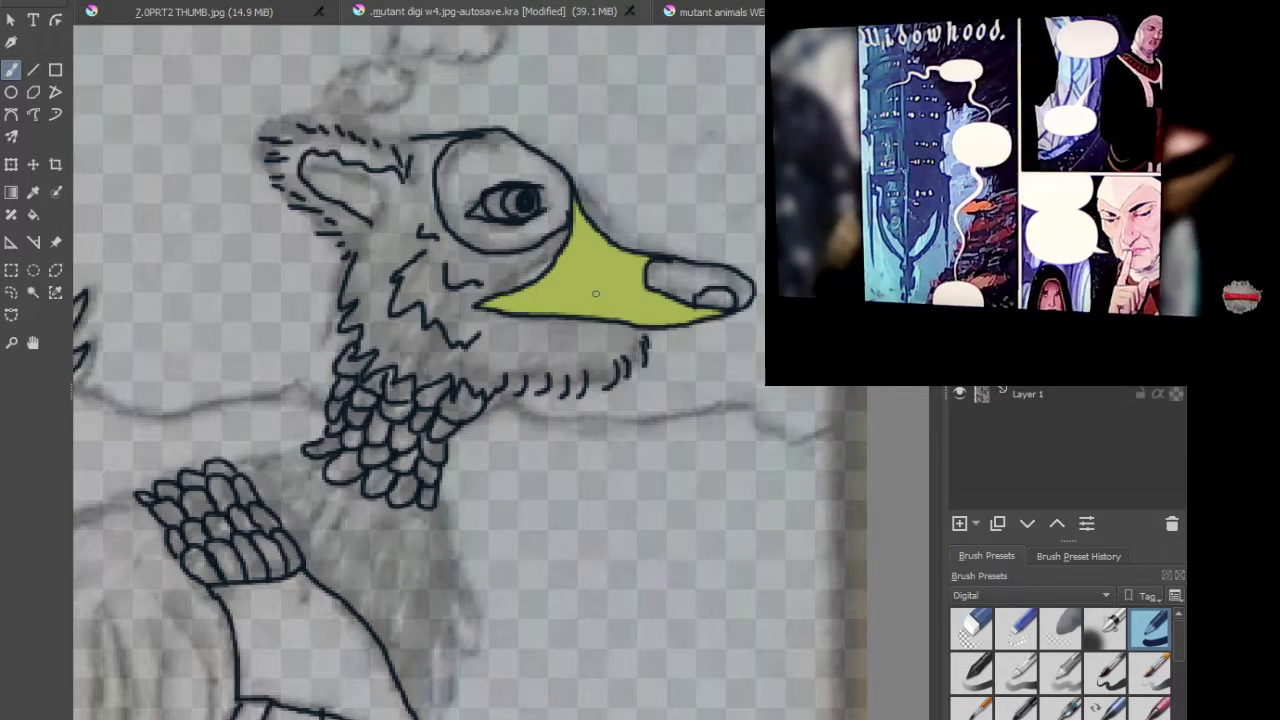
{"action": "scroll", "coordinate": [595, 293], "scroll_direction": "down", "scroll_amount": 3}
{"action": "scroll", "coordinate": [640, 260], "scroll_direction": "up", "scroll_amount": 1}
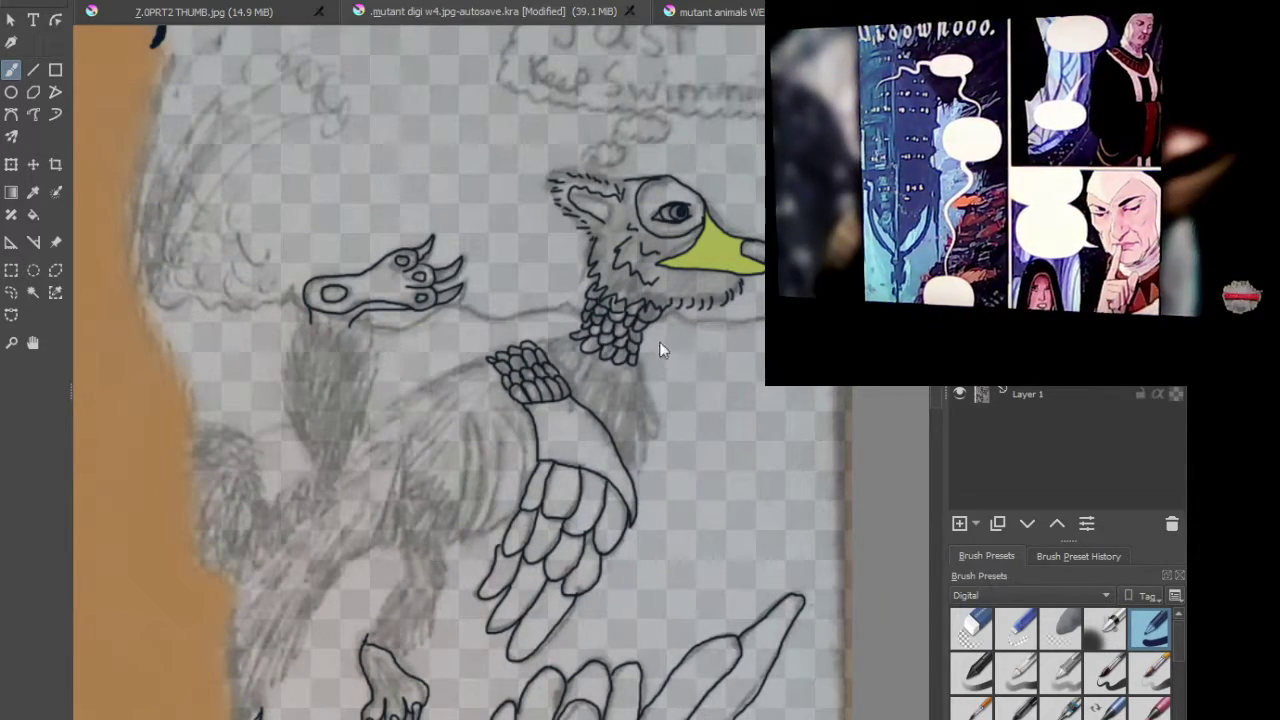
{"action": "key", "text": "slash"}
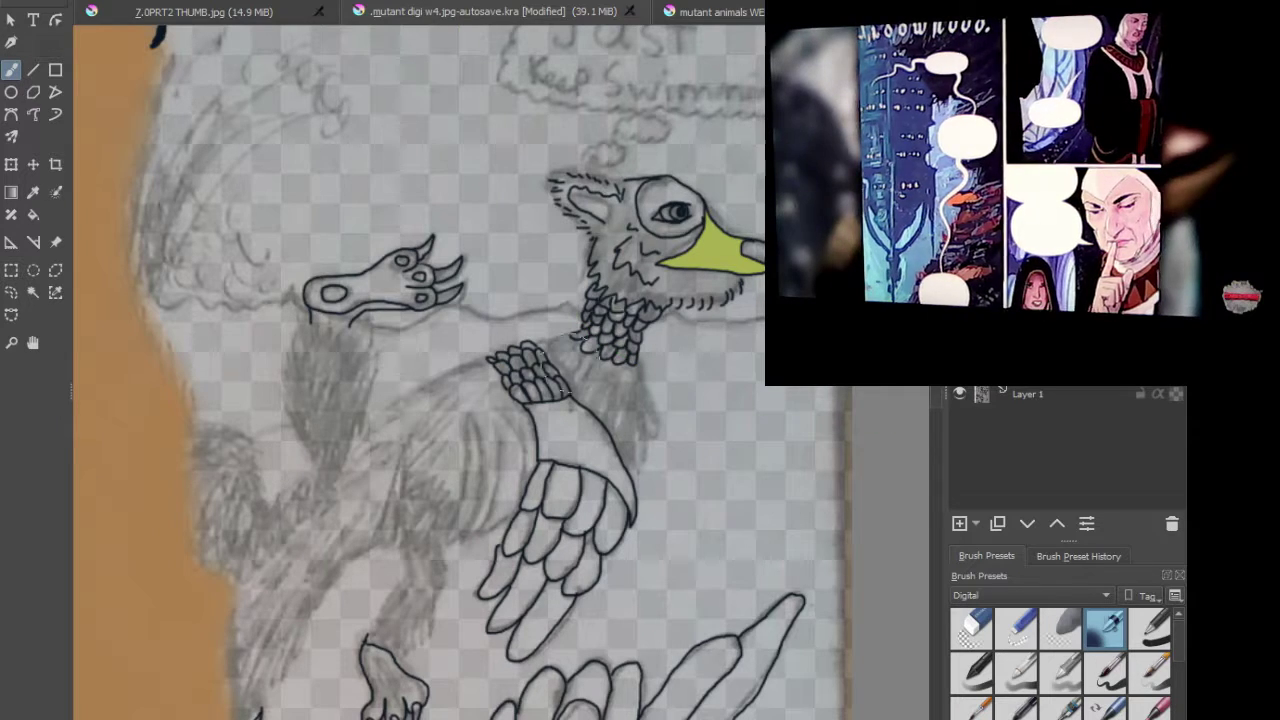
{"action": "mouse_move", "coordinate": [472, 387]}
{"action": "left_mouse_down"}
{"action": "mouse_move", "coordinate": [488, 440]}
{"action": "mouse_move", "coordinate": [515, 445]}
{"action": "mouse_move", "coordinate": [502, 462]}
{"action": "mouse_move", "coordinate": [510, 515]}
{"action": "mouse_move", "coordinate": [476, 535]}
{"action": "mouse_move", "coordinate": [445, 392]}
{"action": "mouse_move", "coordinate": [490, 358]}
{"action": "left_mouse_up"}
{"action": "mouse_move", "coordinate": [517, 478]}
{"action": "left_mouse_down"}
{"action": "mouse_move", "coordinate": [530, 505]}
{"action": "mouse_move", "coordinate": [500, 528]}
{"action": "left_mouse_up"}
{"action": "mouse_move", "coordinate": [440, 387]}
{"action": "left_mouse_down"}
{"action": "mouse_move", "coordinate": [381, 444]}
{"action": "mouse_move", "coordinate": [347, 525]}
{"action": "mouse_move", "coordinate": [240, 607]}
{"action": "mouse_move", "coordinate": [223, 647]}
{"action": "mouse_move", "coordinate": [245, 685]}
{"action": "left_mouse_up"}
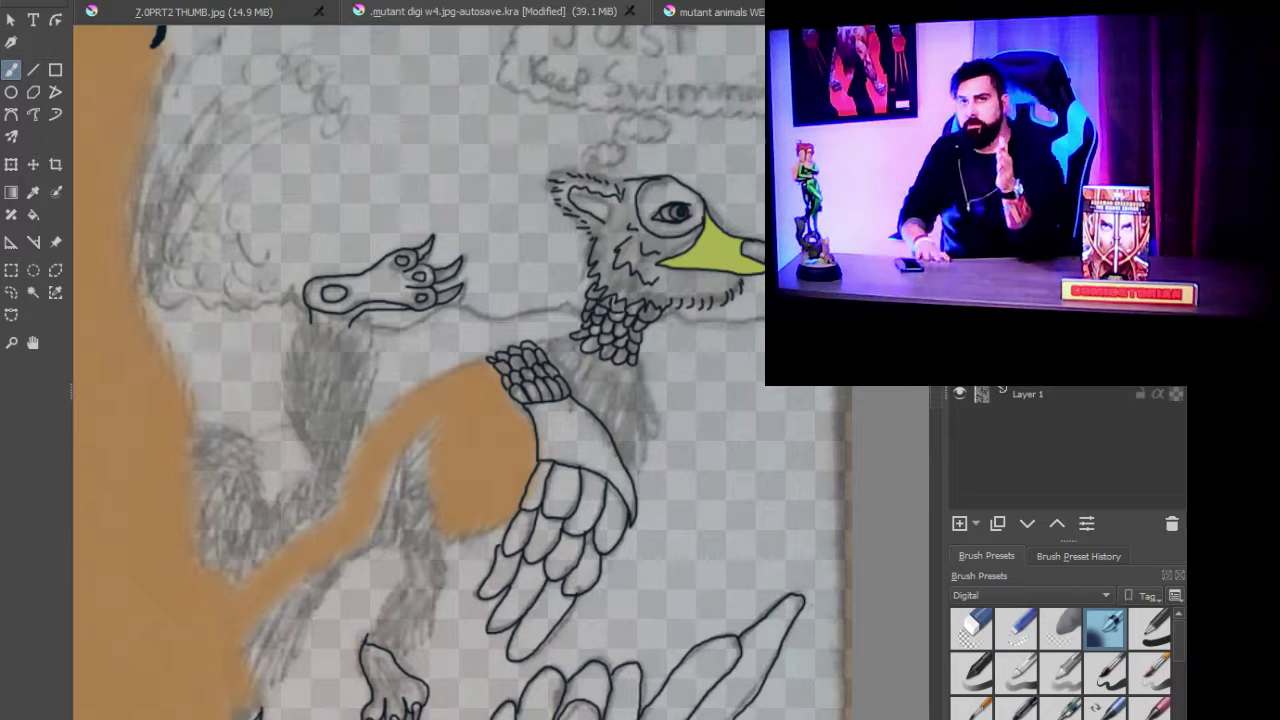
{"action": "key", "text": "ctrl+z"}
{"action": "key", "text": "ctrl+z"}
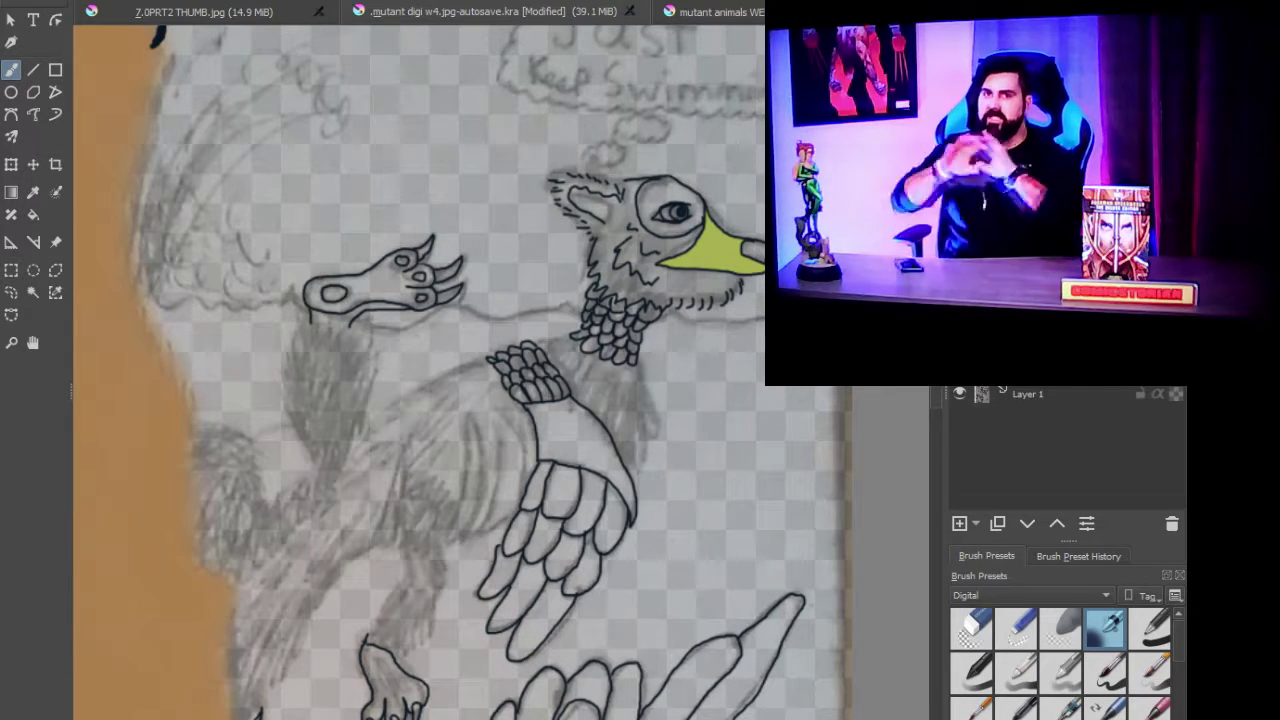
Step: Add a new paint layer above Layer 1 and name it COLOUR B
{"action": "left_click", "coordinate": [961, 523]}
{"action": "double_click", "coordinate": [1090, 400]}
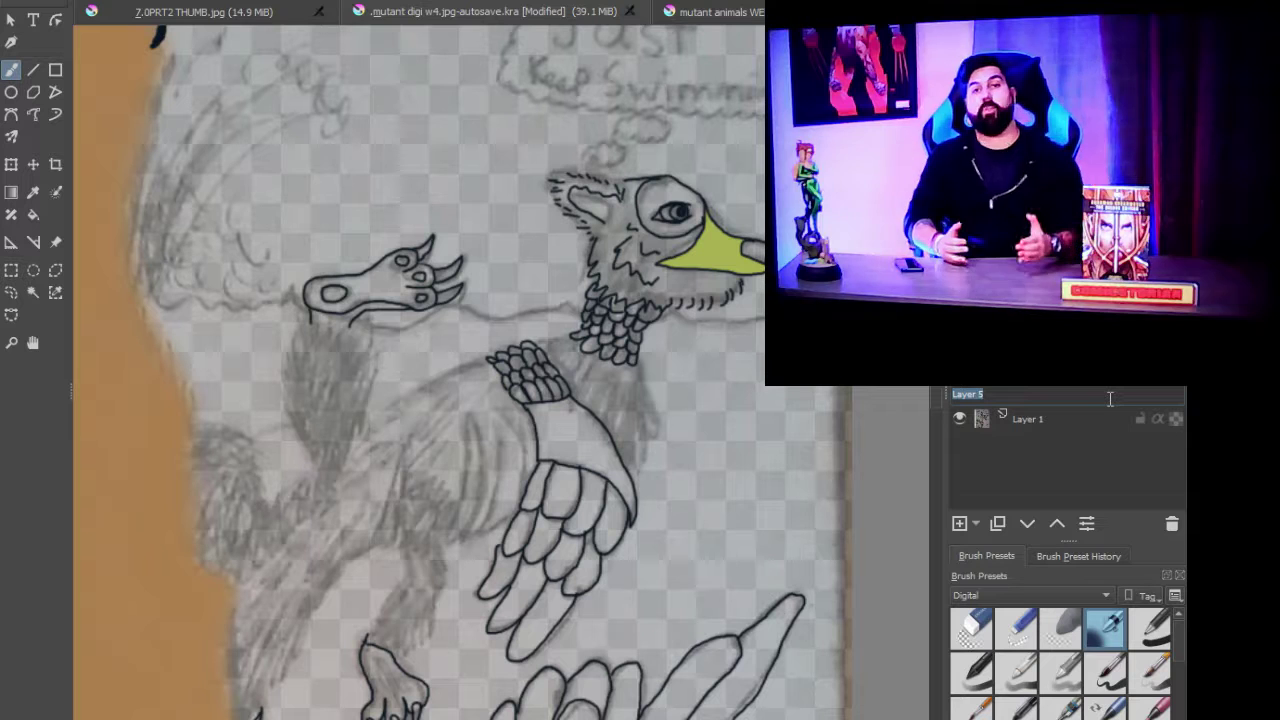
{"action": "key", "text": "BackSpace"}
{"action": "type", "text": "COLOUR"}
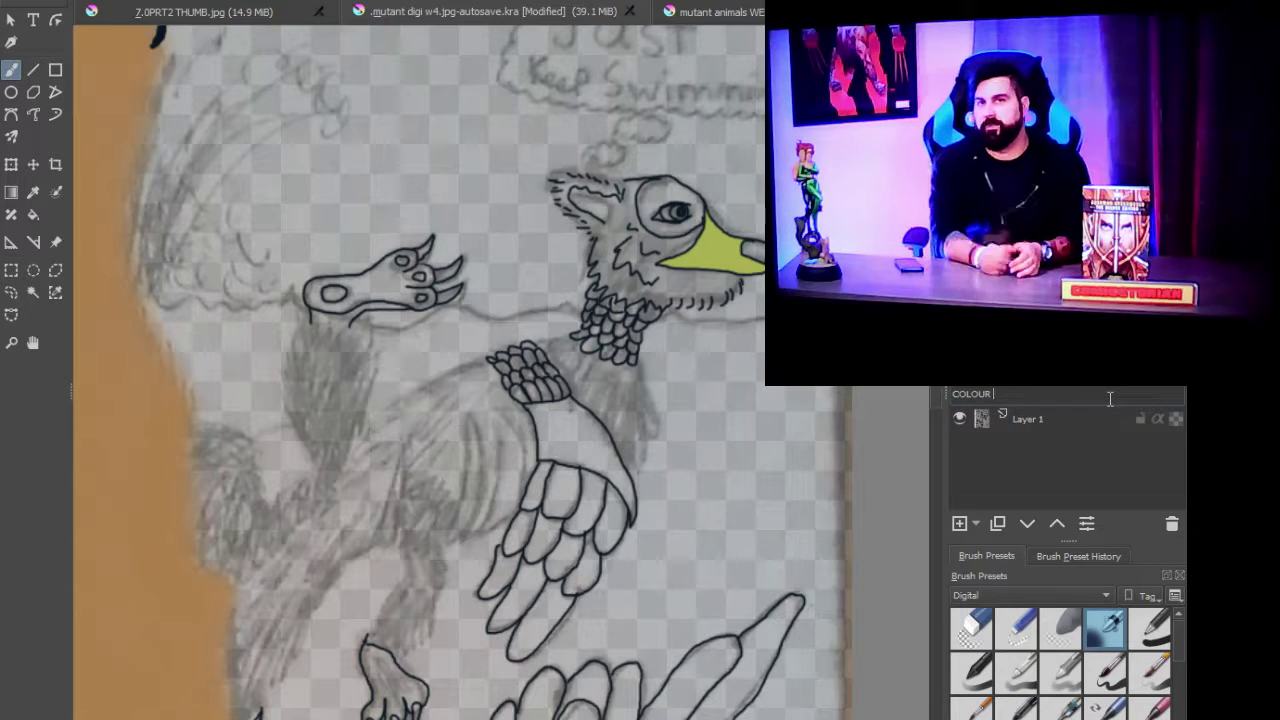
{"action": "type", "text": " B"}
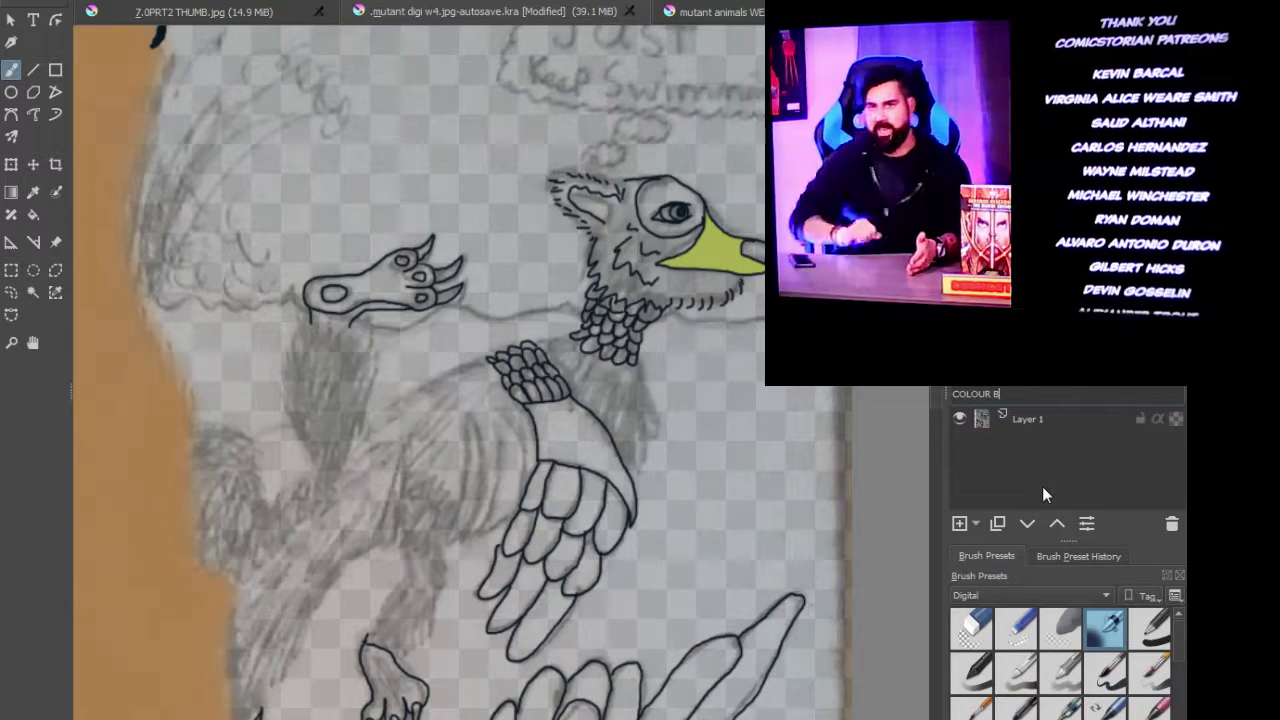
{"action": "key", "text": "Return"}
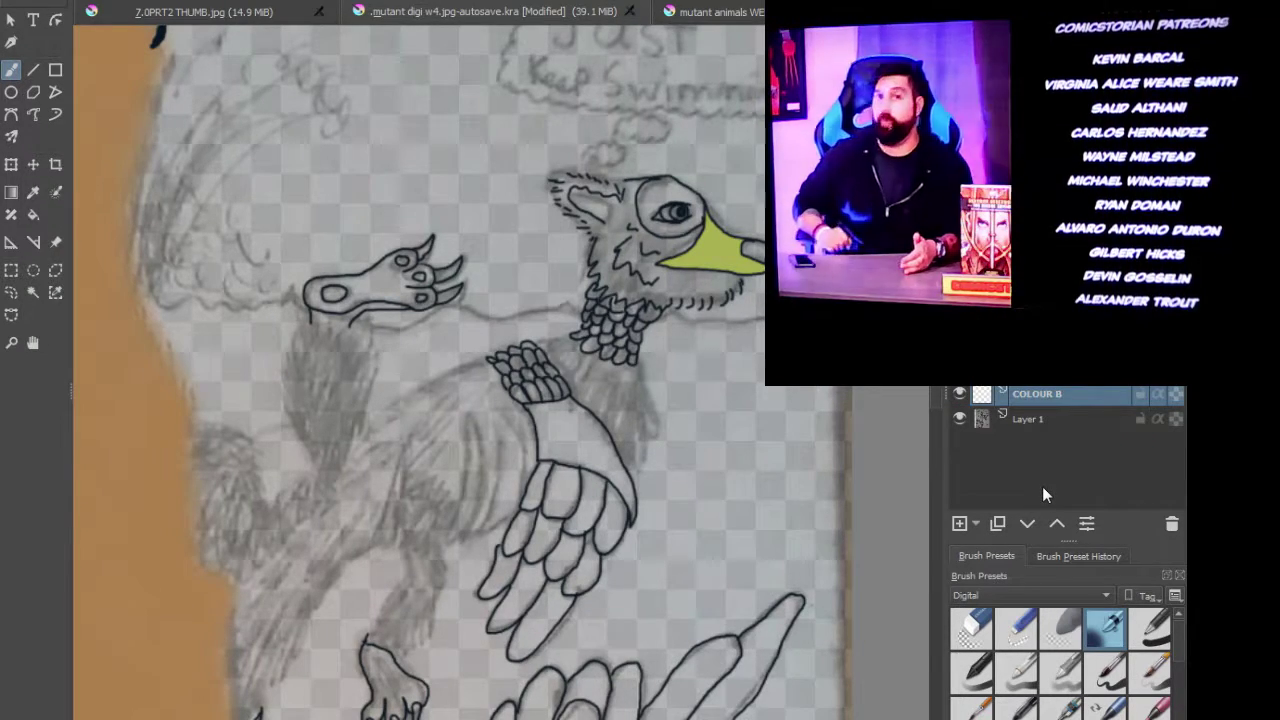
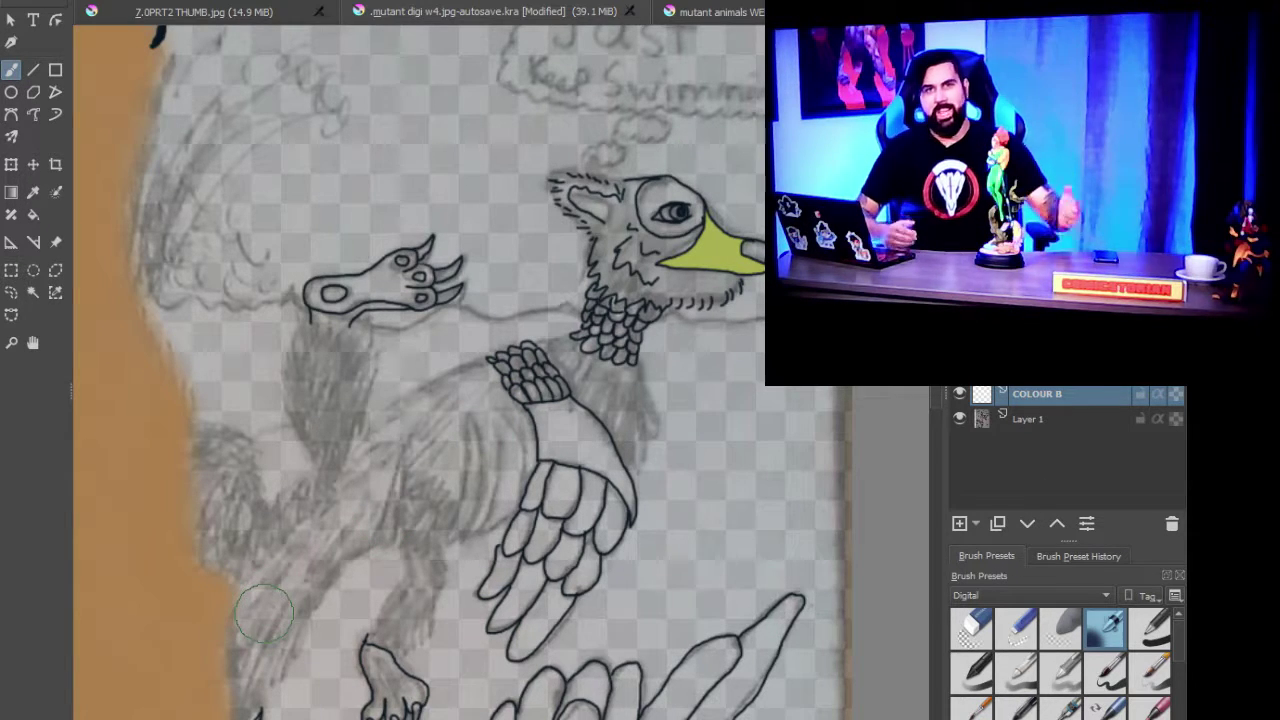
Step: Paint the small side-view creature's body orange-brown from the tail along the back to the chest, leaving the fin uncoloured
{"action": "mouse_move", "coordinate": [263, 615]}
{"action": "left_mouse_down"}
{"action": "mouse_move", "coordinate": [262, 670]}
{"action": "mouse_move", "coordinate": [242, 690]}
{"action": "mouse_move", "coordinate": [276, 662]}
{"action": "mouse_move", "coordinate": [302, 580]}
{"action": "mouse_move", "coordinate": [425, 445]}
{"action": "mouse_move", "coordinate": [445, 470]}
{"action": "mouse_move", "coordinate": [480, 460]}
{"action": "mouse_move", "coordinate": [495, 400]}
{"action": "mouse_move", "coordinate": [508, 408]}
{"action": "mouse_move", "coordinate": [490, 365]}
{"action": "mouse_move", "coordinate": [425, 400]}
{"action": "mouse_move", "coordinate": [290, 590]}
{"action": "mouse_move", "coordinate": [240, 615]}
{"action": "mouse_move", "coordinate": [210, 670]}
{"action": "mouse_move", "coordinate": [262, 585]}
{"action": "mouse_move", "coordinate": [318, 545]}
{"action": "mouse_move", "coordinate": [258, 610]}
{"action": "left_mouse_up"}
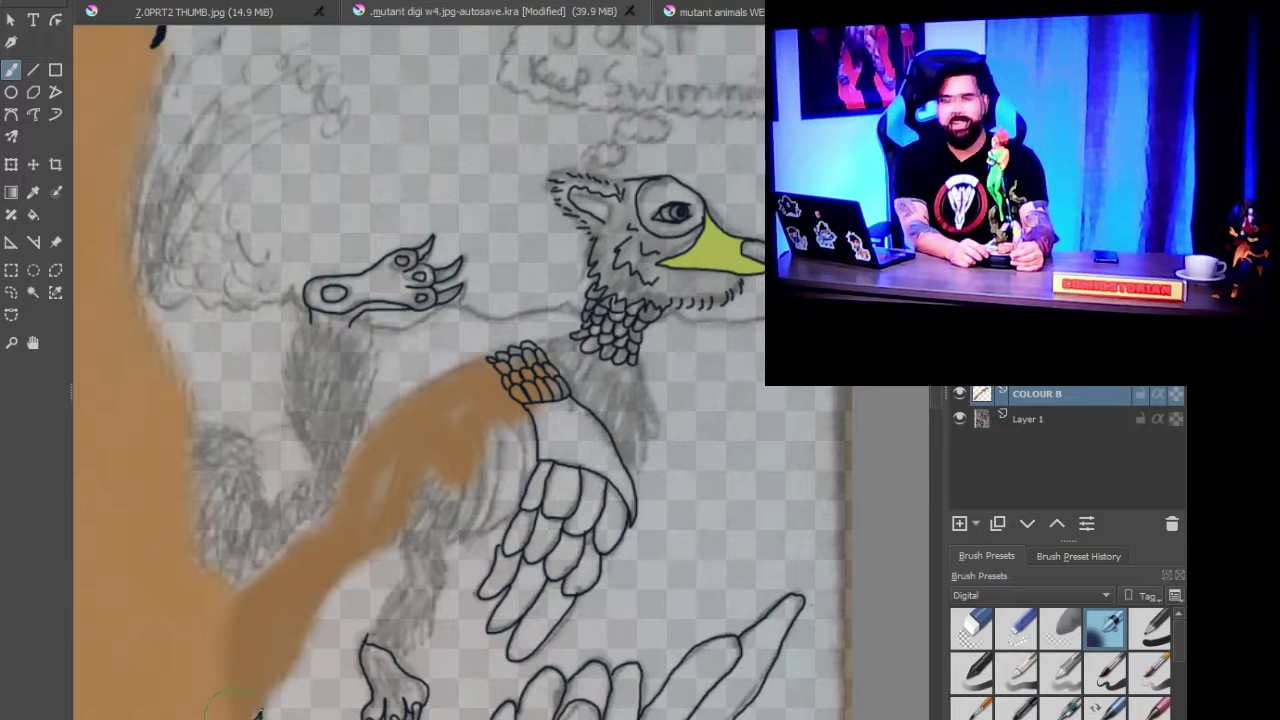
{"action": "mouse_move", "coordinate": [276, 596]}
{"action": "left_mouse_down"}
{"action": "mouse_move", "coordinate": [296, 542]}
{"action": "mouse_move", "coordinate": [380, 468]}
{"action": "left_mouse_up"}
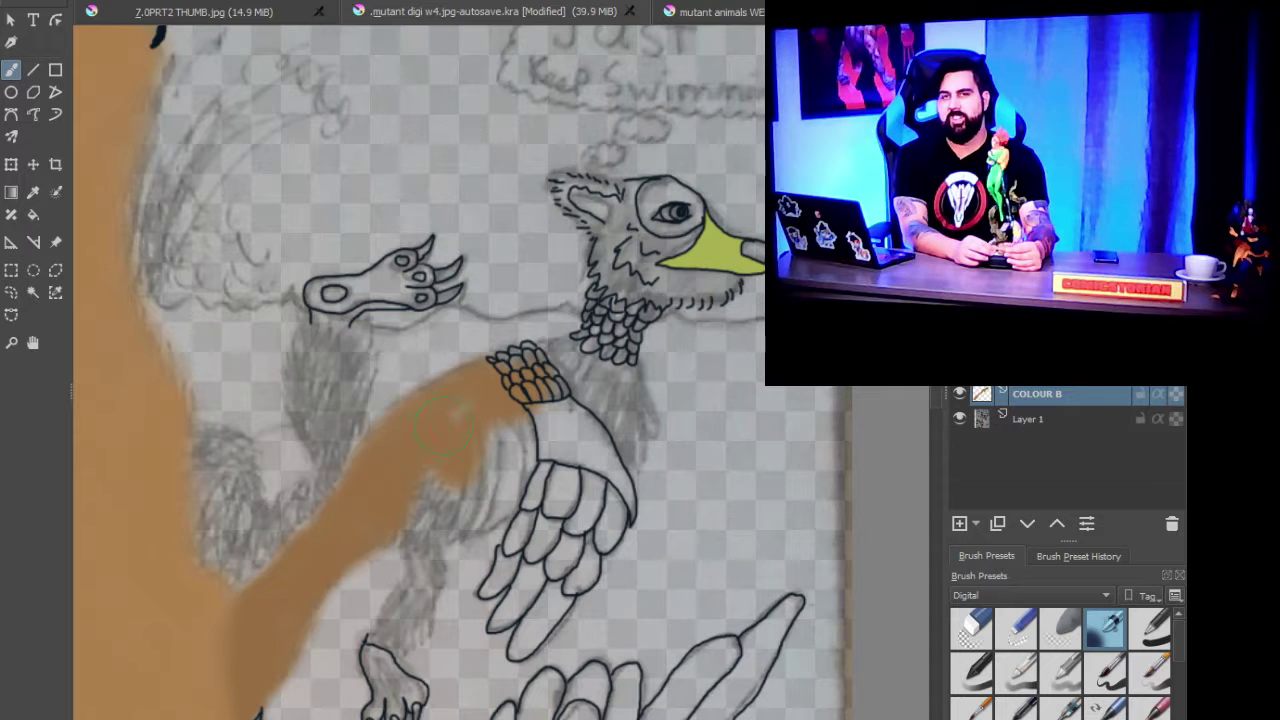
{"action": "mouse_move", "coordinate": [468, 400]}
{"action": "left_mouse_down"}
{"action": "mouse_move", "coordinate": [480, 370]}
{"action": "mouse_move", "coordinate": [445, 372]}
{"action": "mouse_move", "coordinate": [400, 420]}
{"action": "left_mouse_up"}
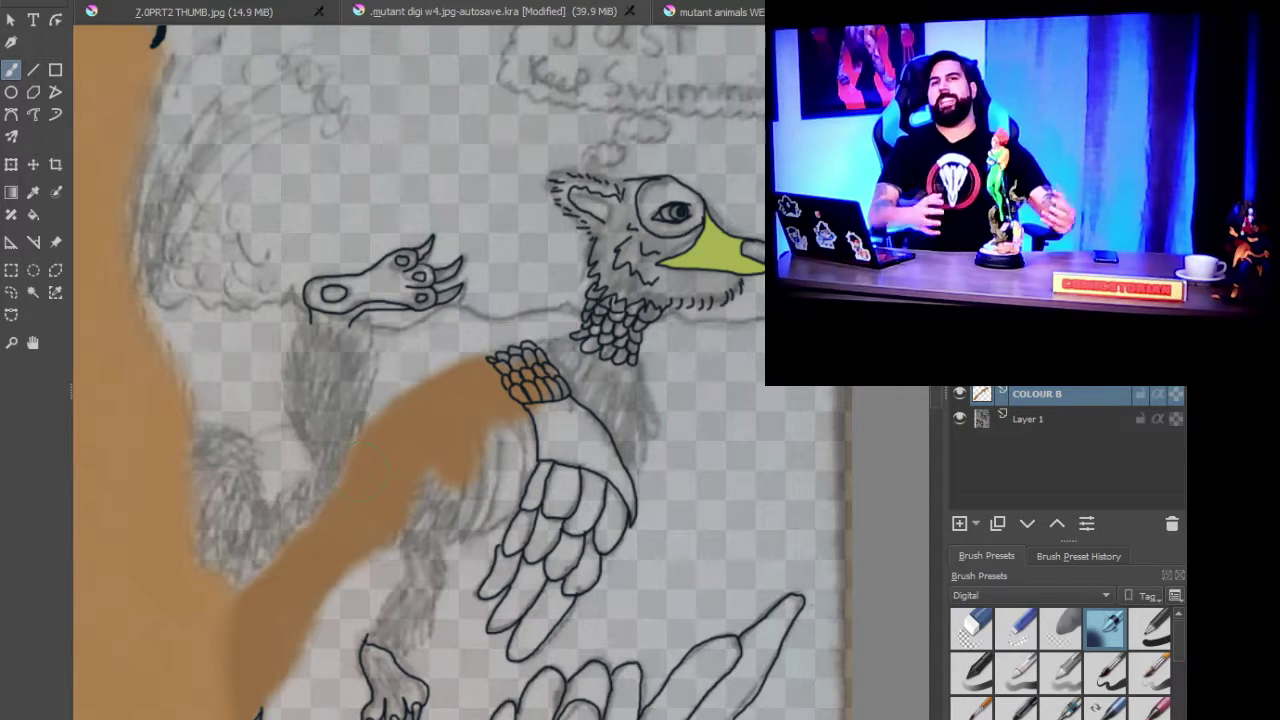
{"action": "mouse_move", "coordinate": [548, 360]}
{"action": "left_mouse_down"}
{"action": "mouse_move", "coordinate": [555, 342]}
{"action": "mouse_move", "coordinate": [560, 375]}
{"action": "mouse_move", "coordinate": [565, 340]}
{"action": "mouse_move", "coordinate": [590, 368]}
{"action": "mouse_move", "coordinate": [648, 382]}
{"action": "mouse_move", "coordinate": [630, 375]}
{"action": "mouse_move", "coordinate": [650, 385]}
{"action": "mouse_move", "coordinate": [655, 440]}
{"action": "mouse_move", "coordinate": [632, 425]}
{"action": "mouse_move", "coordinate": [645, 470]}
{"action": "mouse_move", "coordinate": [612, 475]}
{"action": "mouse_move", "coordinate": [572, 395]}
{"action": "mouse_move", "coordinate": [515, 445]}
{"action": "mouse_move", "coordinate": [525, 465]}
{"action": "mouse_move", "coordinate": [492, 530]}
{"action": "mouse_move", "coordinate": [468, 510]}
{"action": "mouse_move", "coordinate": [490, 432]}
{"action": "mouse_move", "coordinate": [520, 445]}
{"action": "mouse_move", "coordinate": [458, 545]}
{"action": "mouse_move", "coordinate": [468, 555]}
{"action": "mouse_move", "coordinate": [512, 528]}
{"action": "mouse_move", "coordinate": [460, 452]}
{"action": "left_mouse_up"}
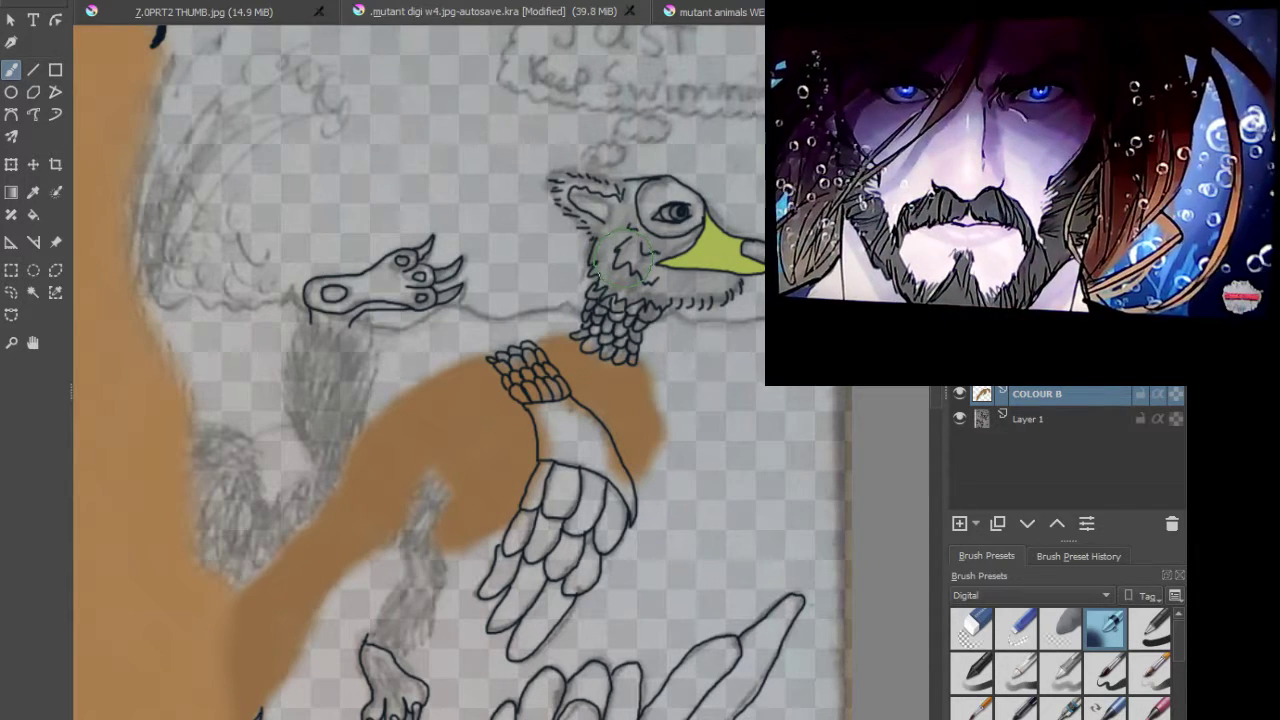
Step: Paint the small creature's head fur orange-brown over the cheek, jaw, ear and brow, down to the neck scales
{"action": "scroll", "coordinate": [621, 252], "scroll_direction": "up", "scroll_amount": 1}
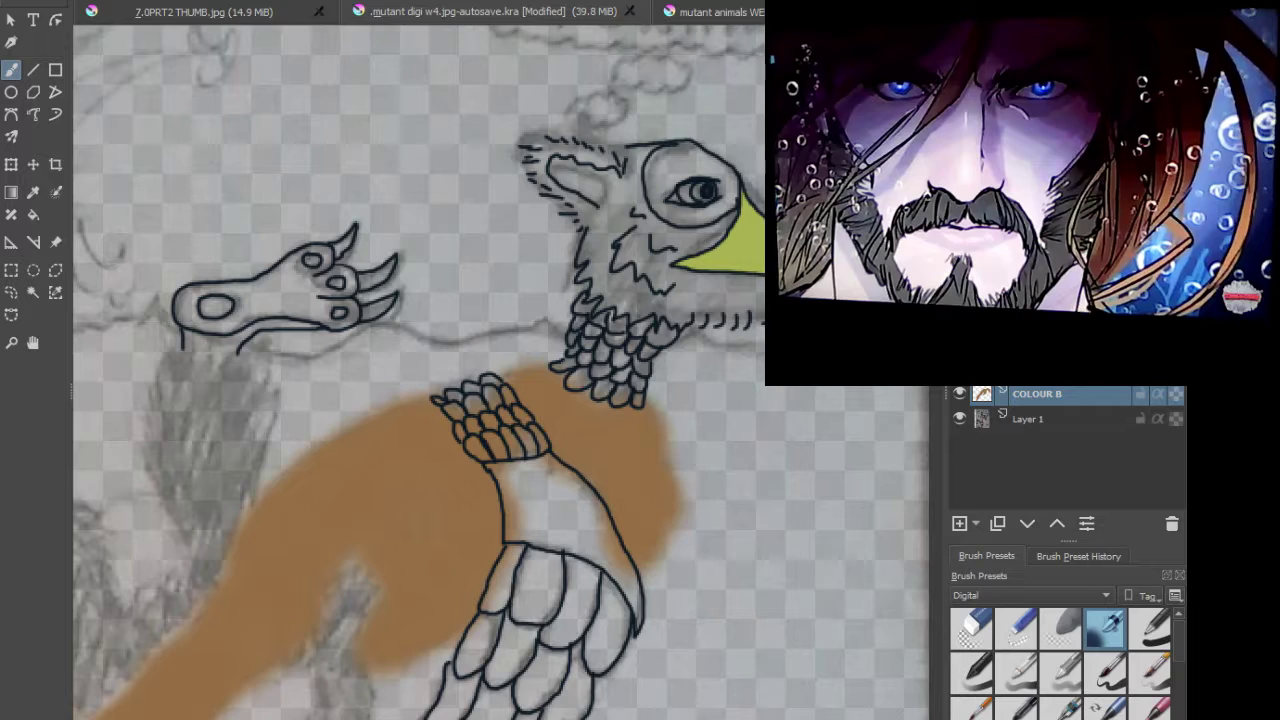
{"action": "mouse_move", "coordinate": [614, 246]}
{"action": "left_mouse_down"}
{"action": "mouse_move", "coordinate": [594, 292]}
{"action": "mouse_move", "coordinate": [614, 312]}
{"action": "mouse_move", "coordinate": [696, 314]}
{"action": "mouse_move", "coordinate": [679, 302]}
{"action": "mouse_move", "coordinate": [716, 322]}
{"action": "mouse_move", "coordinate": [726, 305]}
{"action": "mouse_move", "coordinate": [752, 322]}
{"action": "mouse_move", "coordinate": [754, 272]}
{"action": "mouse_move", "coordinate": [729, 285]}
{"action": "mouse_move", "coordinate": [736, 277]}
{"action": "mouse_move", "coordinate": [696, 266]}
{"action": "mouse_move", "coordinate": [736, 270]}
{"action": "left_mouse_up"}
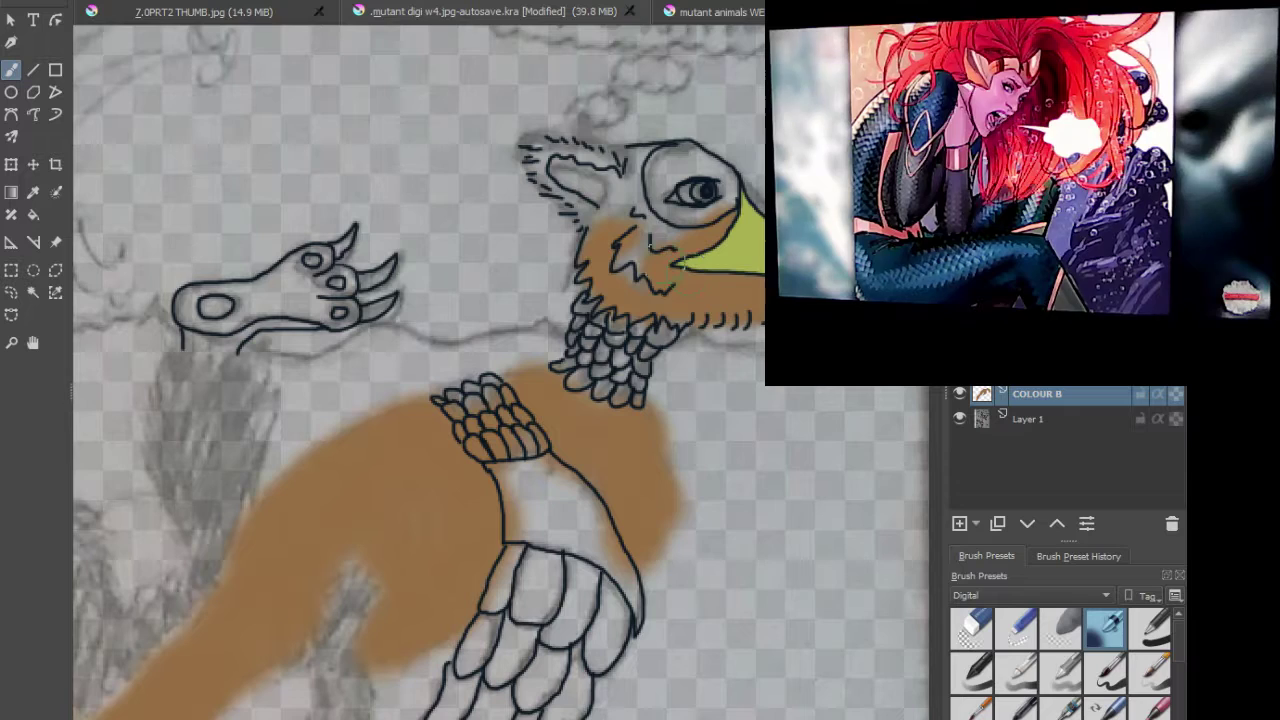
{"action": "mouse_move", "coordinate": [655, 240]}
{"action": "left_mouse_down"}
{"action": "mouse_move", "coordinate": [640, 180]}
{"action": "mouse_move", "coordinate": [650, 240]}
{"action": "mouse_move", "coordinate": [615, 245]}
{"action": "mouse_move", "coordinate": [665, 290]}
{"action": "mouse_move", "coordinate": [690, 220]}
{"action": "mouse_move", "coordinate": [585, 190]}
{"action": "mouse_move", "coordinate": [610, 163]}
{"action": "mouse_move", "coordinate": [643, 158]}
{"action": "mouse_move", "coordinate": [595, 165]}
{"action": "mouse_move", "coordinate": [600, 148]}
{"action": "mouse_move", "coordinate": [612, 152]}
{"action": "mouse_move", "coordinate": [565, 138]}
{"action": "mouse_move", "coordinate": [523, 147]}
{"action": "mouse_move", "coordinate": [543, 195]}
{"action": "mouse_move", "coordinate": [575, 222]}
{"action": "mouse_move", "coordinate": [620, 168]}
{"action": "left_mouse_up"}
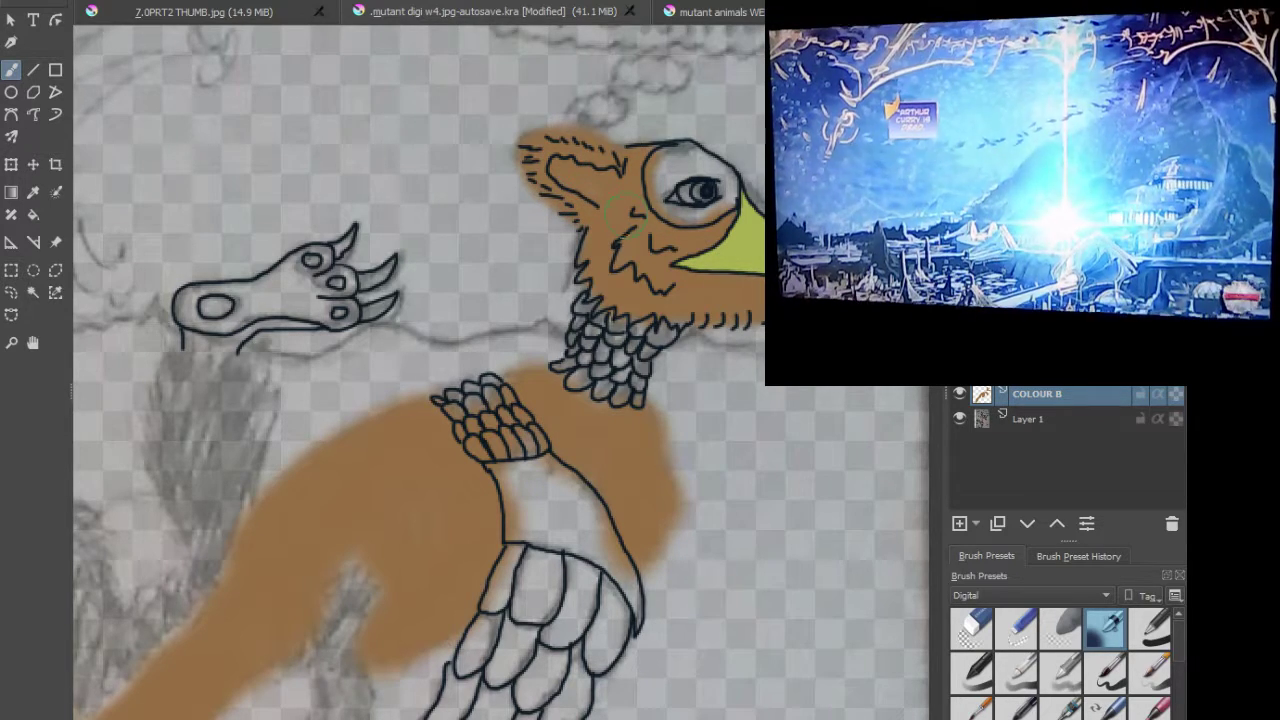
{"action": "scroll", "coordinate": [615, 246], "scroll_direction": "up", "scroll_amount": 2}
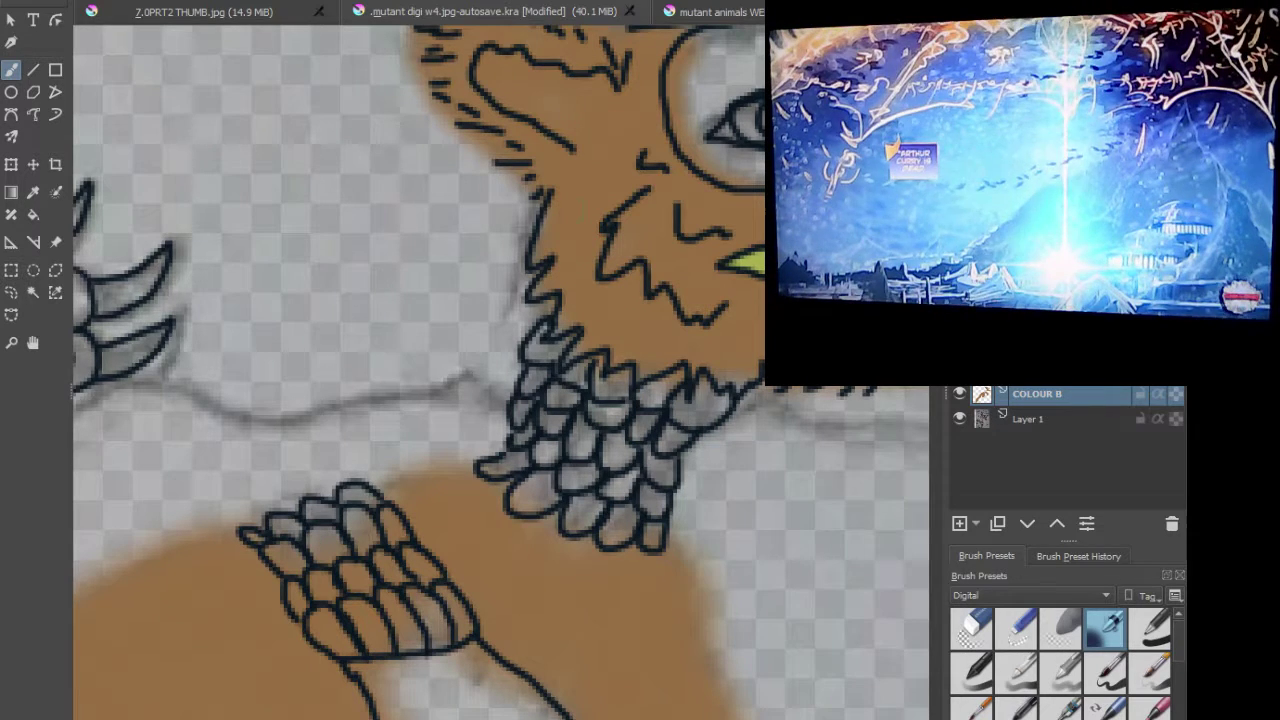
{"action": "mouse_move", "coordinate": [548, 198]}
{"action": "left_mouse_down"}
{"action": "mouse_move", "coordinate": [520, 218]}
{"action": "mouse_move", "coordinate": [528, 292]}
{"action": "mouse_move", "coordinate": [540, 290]}
{"action": "mouse_move", "coordinate": [528, 305]}
{"action": "mouse_move", "coordinate": [548, 297]}
{"action": "mouse_move", "coordinate": [548, 336]}
{"action": "left_mouse_up"}
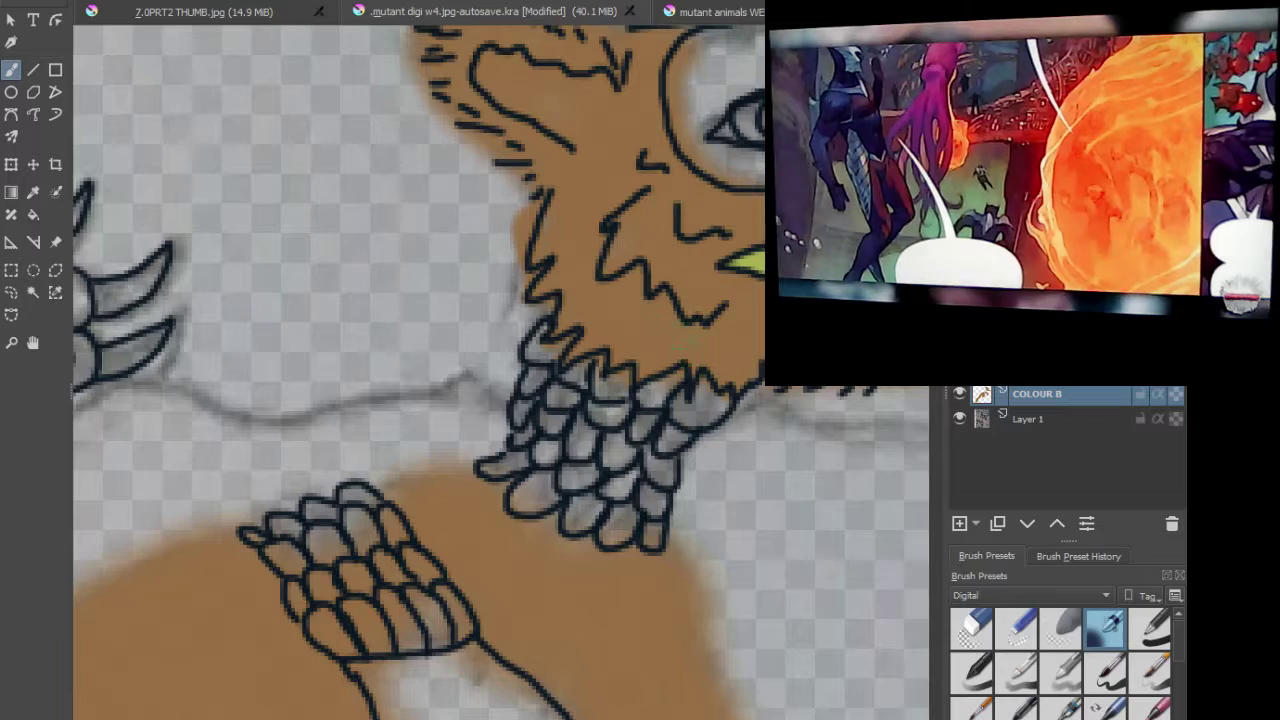
Step: Paint both round limb joints of the large creature orange, plus the whole limb nearest the small creature up to its paw
{"action": "scroll", "coordinate": [660, 292], "scroll_direction": "down", "scroll_amount": 3}
{"action": "scroll", "coordinate": [664, 298], "scroll_direction": "down", "scroll_amount": 1}
{"action": "left_click_drag", "start_coordinate": [664, 298], "coordinate": [746, 182]}
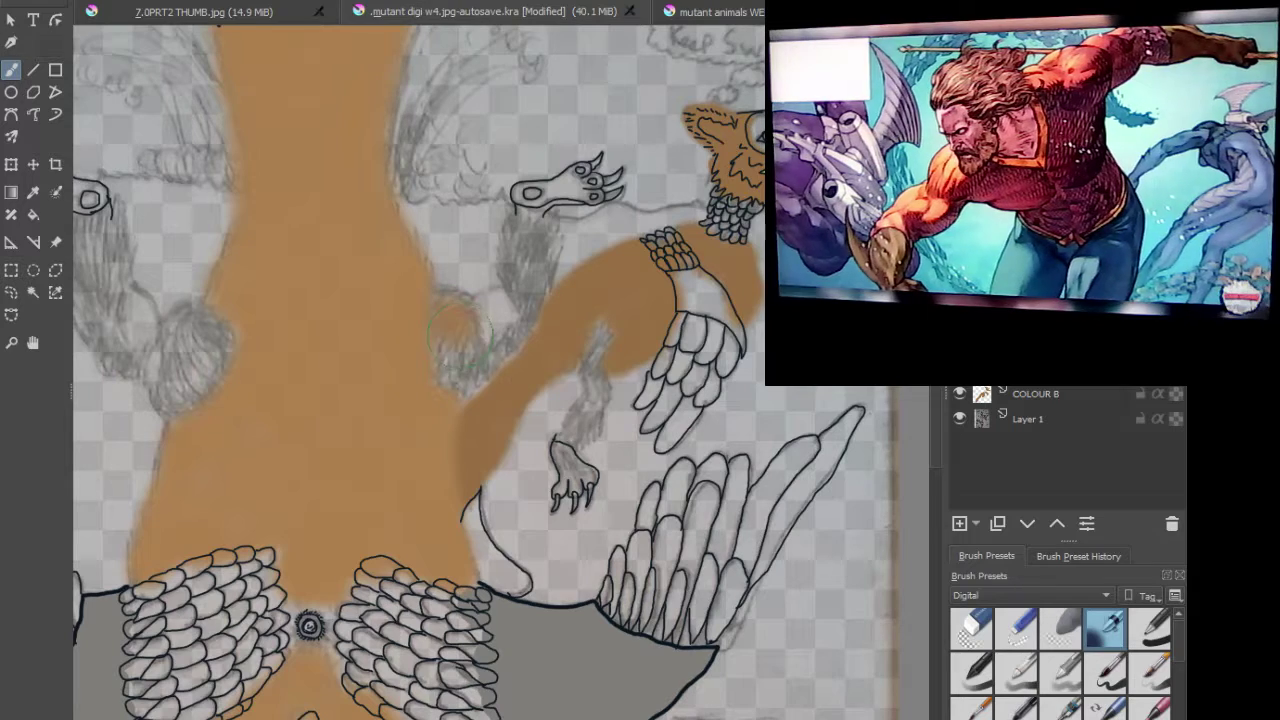
{"action": "mouse_move", "coordinate": [438, 305]}
{"action": "left_mouse_down"}
{"action": "mouse_move", "coordinate": [482, 320]}
{"action": "mouse_move", "coordinate": [455, 370]}
{"action": "left_mouse_up"}
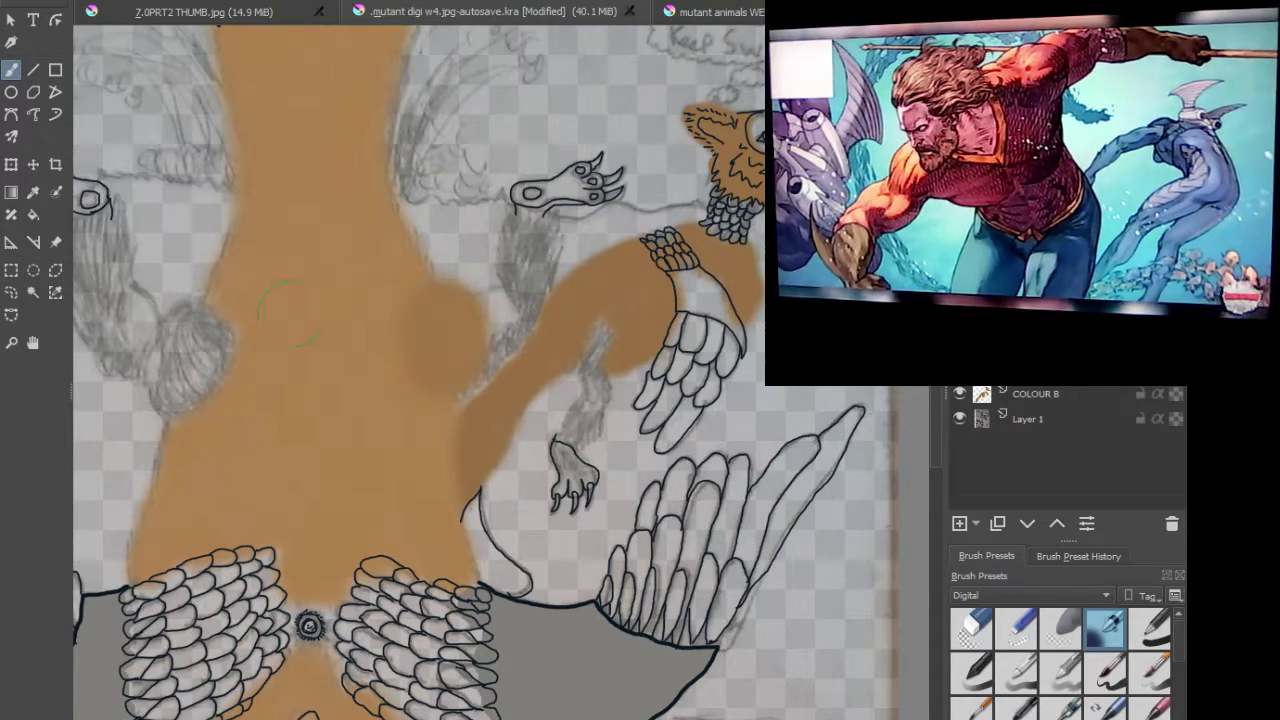
{"action": "mouse_move", "coordinate": [205, 321]}
{"action": "left_mouse_down"}
{"action": "mouse_move", "coordinate": [205, 376]}
{"action": "mouse_move", "coordinate": [165, 396]}
{"action": "mouse_move", "coordinate": [160, 376]}
{"action": "mouse_move", "coordinate": [195, 345]}
{"action": "left_mouse_up"}
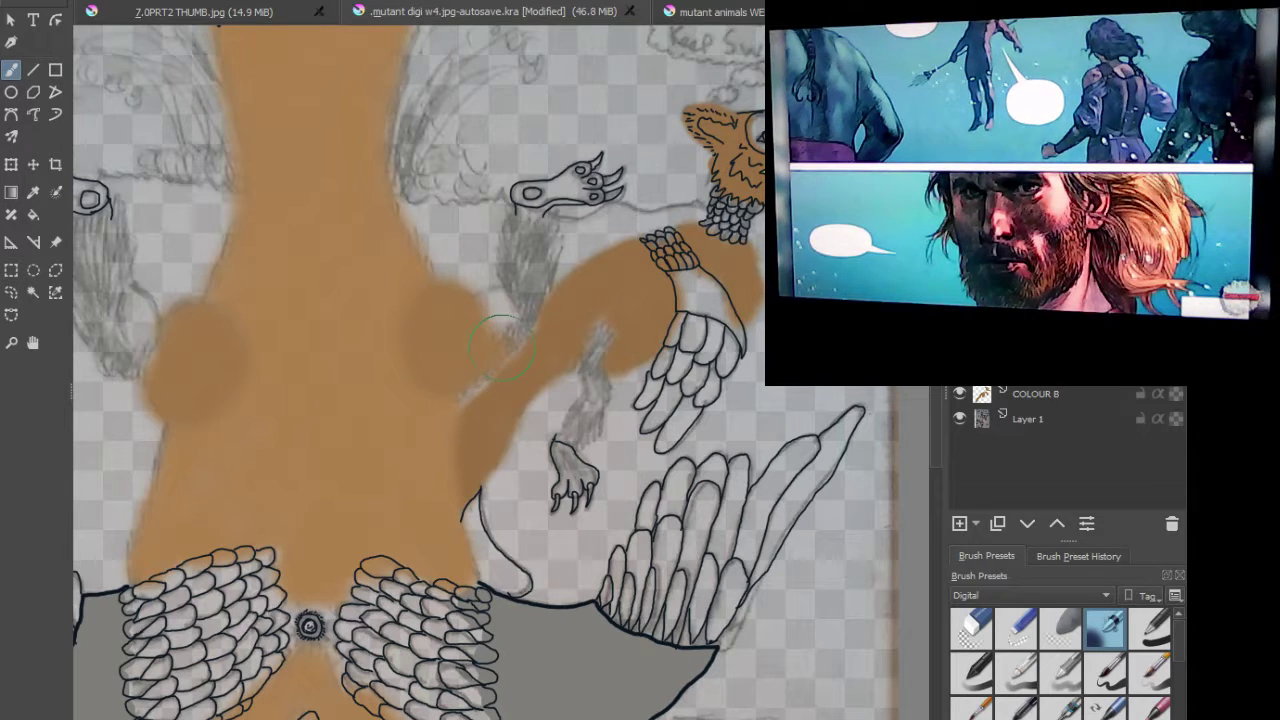
{"action": "mouse_move", "coordinate": [495, 322]}
{"action": "left_mouse_down"}
{"action": "mouse_move", "coordinate": [502, 285]}
{"action": "mouse_move", "coordinate": [560, 240]}
{"action": "mouse_move", "coordinate": [510, 192]}
{"action": "mouse_move", "coordinate": [490, 275]}
{"action": "mouse_move", "coordinate": [520, 300]}
{"action": "left_mouse_up"}
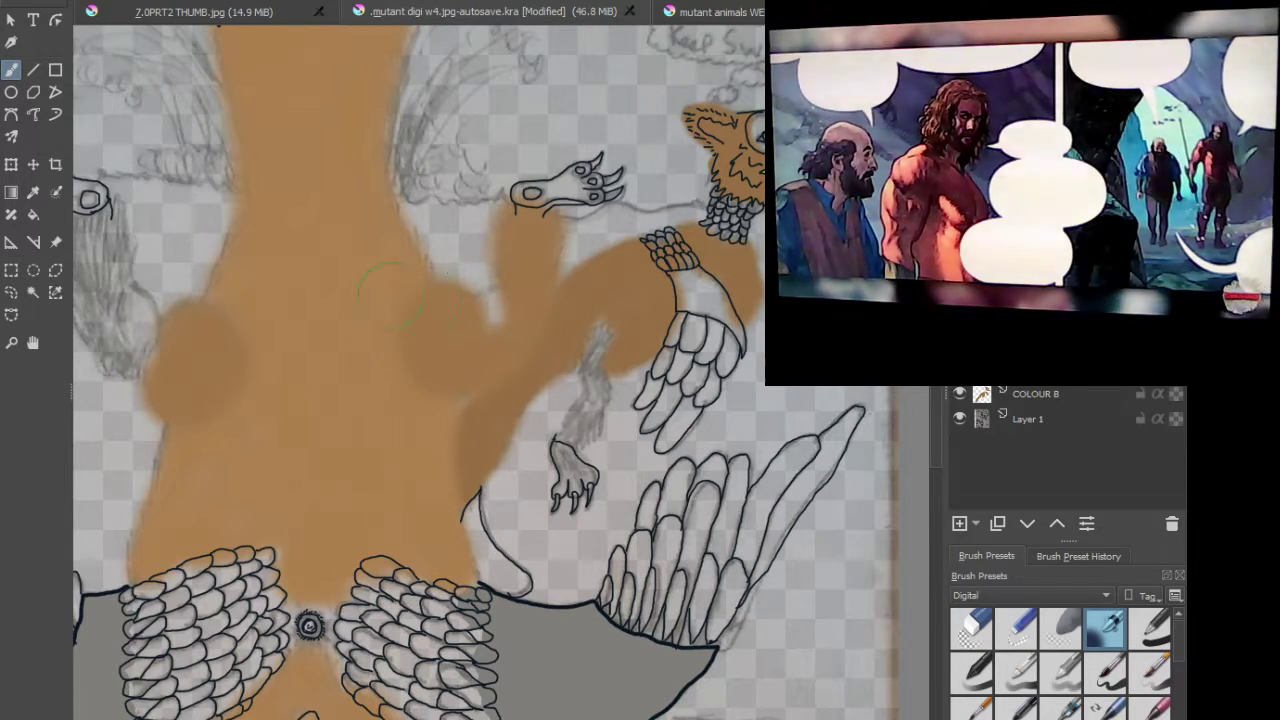
Step: Paint the large creature's opposite limb orange up to the paw, filling the gap beside its joint on the COLOUR B layer
{"action": "key", "text": "m"}
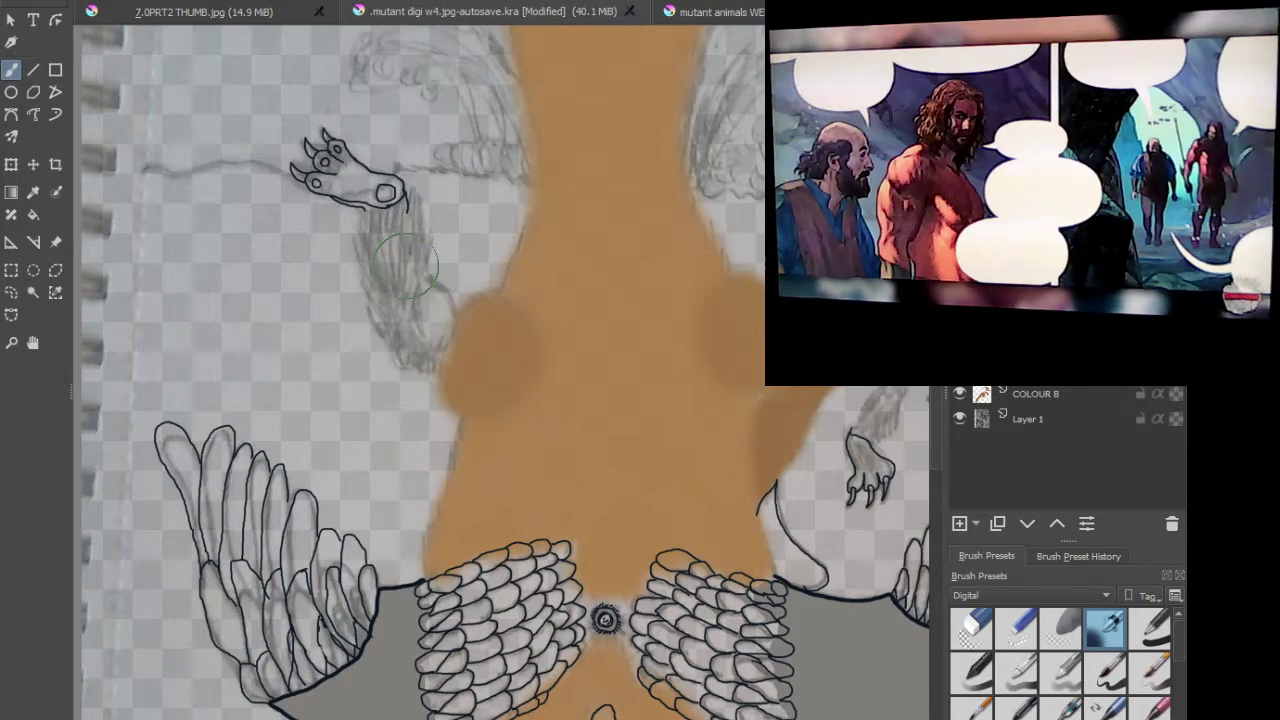
{"action": "mouse_move", "coordinate": [370, 240]}
{"action": "left_mouse_down"}
{"action": "mouse_move", "coordinate": [362, 248]}
{"action": "mouse_move", "coordinate": [352, 205]}
{"action": "mouse_move", "coordinate": [375, 225]}
{"action": "mouse_move", "coordinate": [410, 205]}
{"action": "mouse_move", "coordinate": [430, 230]}
{"action": "mouse_move", "coordinate": [428, 265]}
{"action": "mouse_move", "coordinate": [372, 285]}
{"action": "mouse_move", "coordinate": [415, 370]}
{"action": "mouse_move", "coordinate": [430, 360]}
{"action": "mouse_move", "coordinate": [390, 350]}
{"action": "mouse_move", "coordinate": [365, 320]}
{"action": "mouse_move", "coordinate": [430, 300]}
{"action": "mouse_move", "coordinate": [445, 250]}
{"action": "mouse_move", "coordinate": [418, 192]}
{"action": "left_mouse_up"}
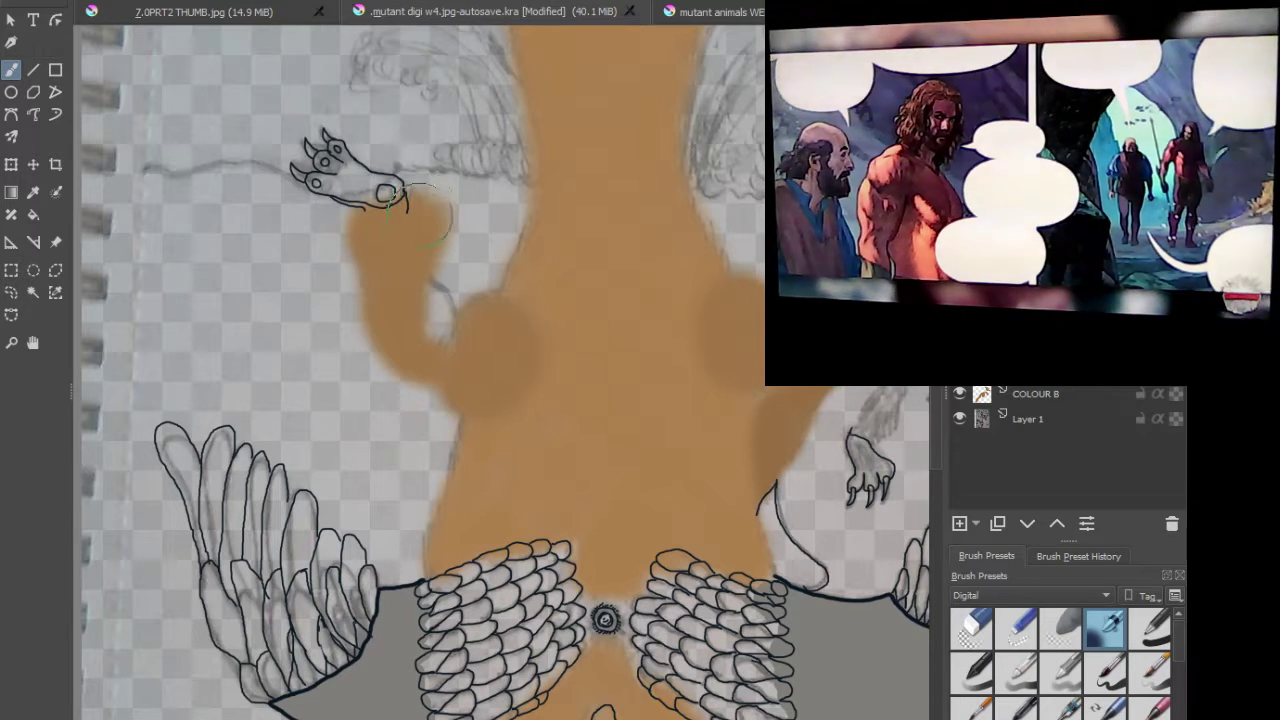
{"action": "key", "text": "ctrl+z"}
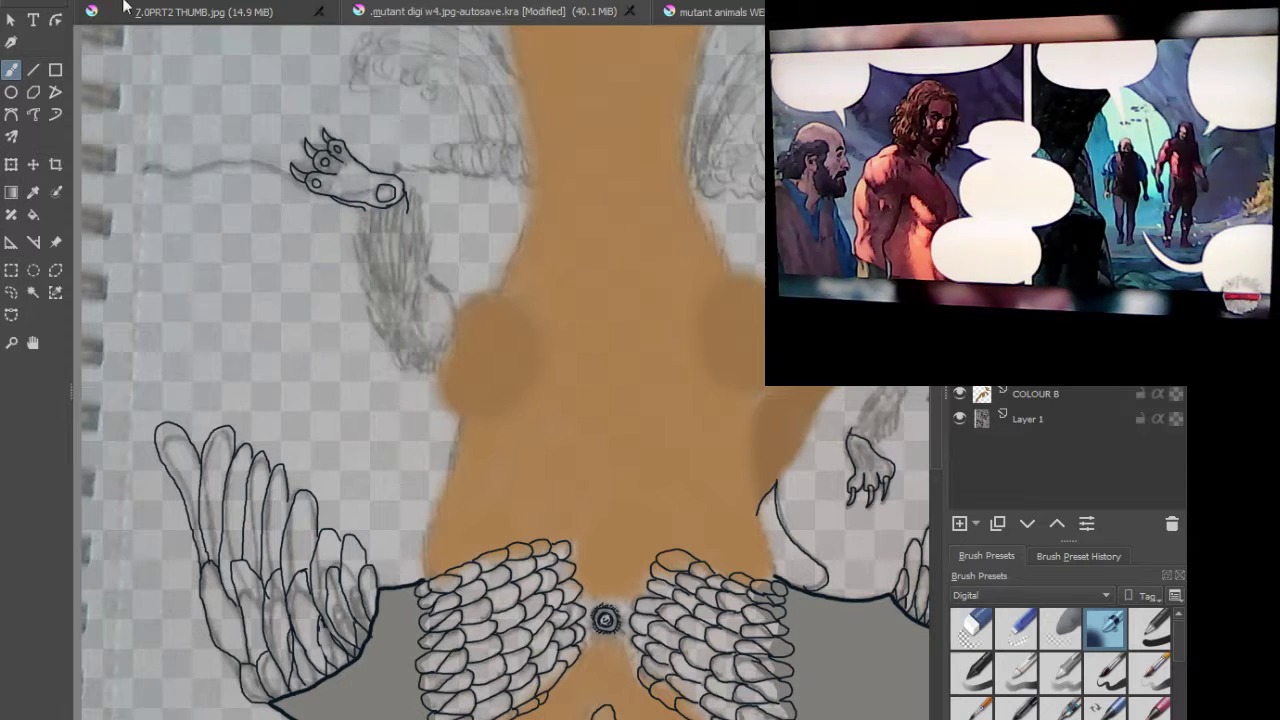
{"action": "mouse_move", "coordinate": [375, 230]}
{"action": "left_mouse_down"}
{"action": "mouse_move", "coordinate": [390, 250]}
{"action": "mouse_move", "coordinate": [385, 195]}
{"action": "mouse_move", "coordinate": [430, 240]}
{"action": "mouse_move", "coordinate": [385, 345]}
{"action": "mouse_move", "coordinate": [428, 385]}
{"action": "mouse_move", "coordinate": [383, 362]}
{"action": "mouse_move", "coordinate": [368, 318]}
{"action": "mouse_move", "coordinate": [348, 232]}
{"action": "mouse_move", "coordinate": [366, 200]}
{"action": "mouse_move", "coordinate": [345, 225]}
{"action": "mouse_move", "coordinate": [376, 296]}
{"action": "left_mouse_up"}
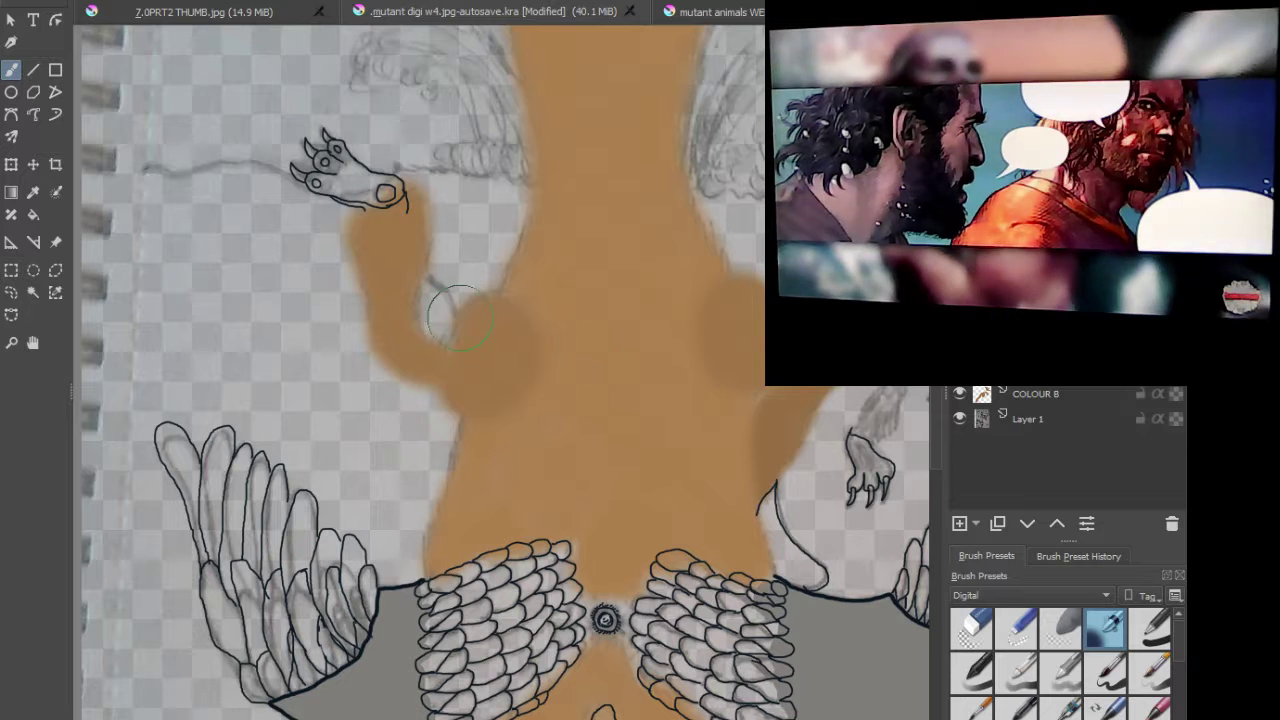
{"action": "left_click", "coordinate": [1053, 390]}
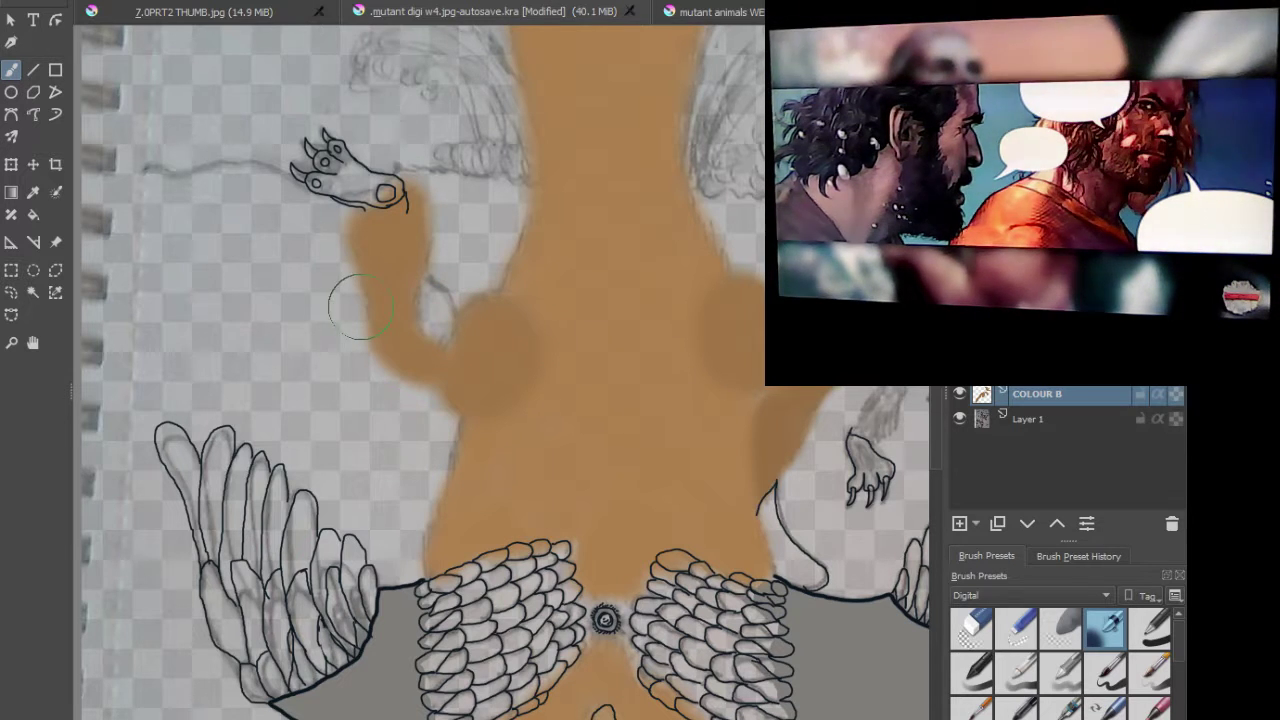
{"action": "mouse_move", "coordinate": [403, 312]}
{"action": "left_mouse_down"}
{"action": "mouse_move", "coordinate": [440, 300]}
{"action": "mouse_move", "coordinate": [435, 312]}
{"action": "left_mouse_up"}
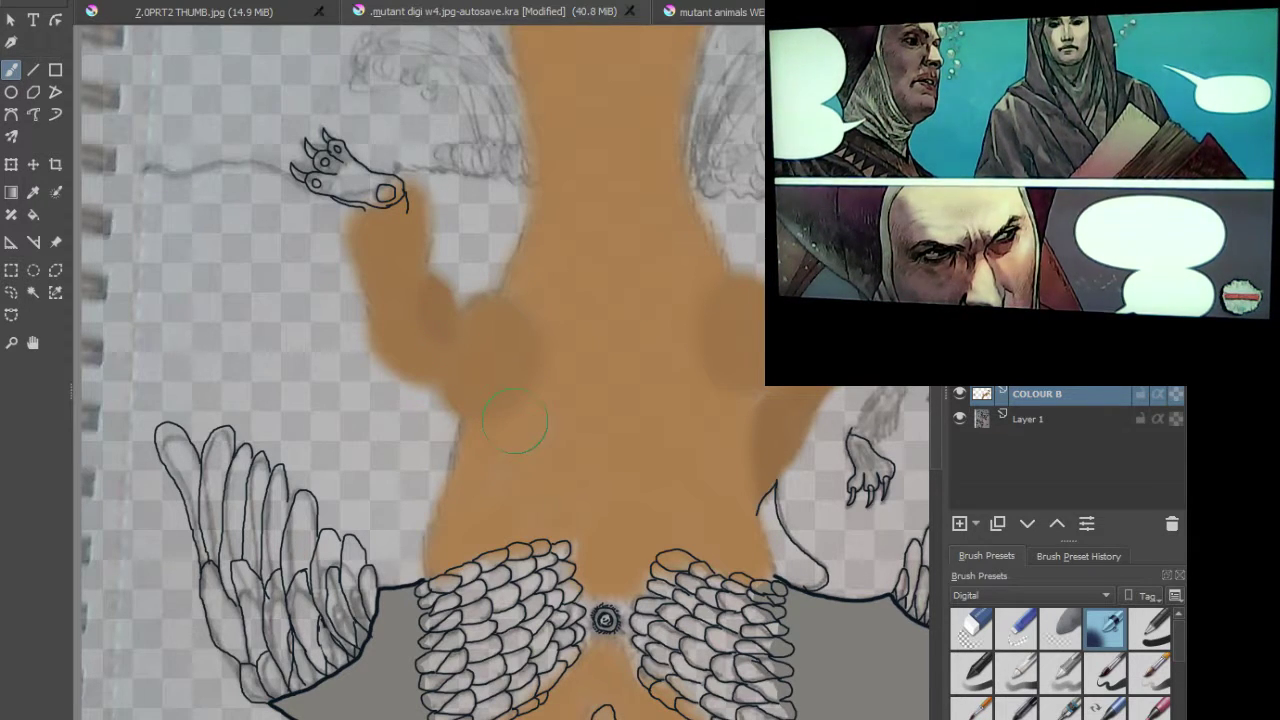
Step: Fill the uncoloured areas around the small circular mark and along the edges of both scale patches with orange, using the soft brush
{"action": "scroll", "coordinate": [523, 408], "scroll_direction": "down", "scroll_amount": 2}
{"action": "mouse_move", "coordinate": [534, 457]}
{"action": "left_mouse_down"}
{"action": "mouse_move", "coordinate": [586, 329]}
{"action": "mouse_move", "coordinate": [586, 283]}
{"action": "left_mouse_up"}
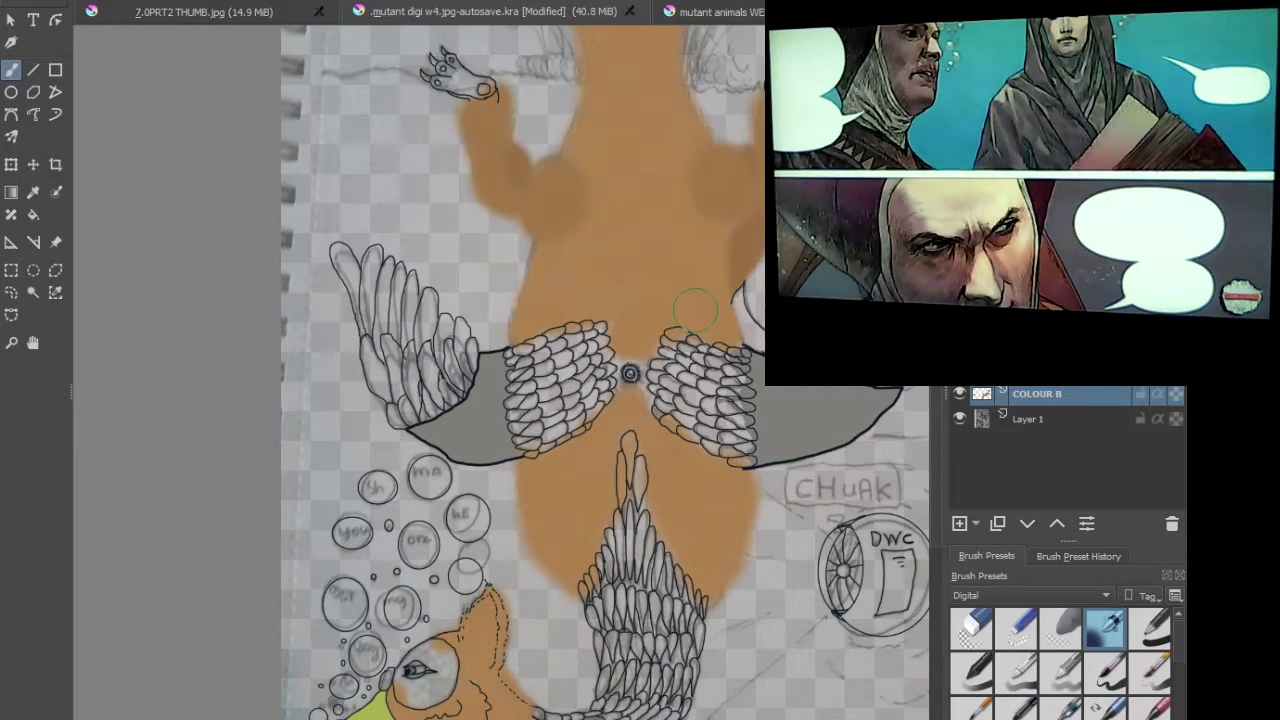
{"action": "mouse_move", "coordinate": [699, 291]}
{"action": "left_mouse_down"}
{"action": "mouse_move", "coordinate": [703, 327]}
{"action": "mouse_move", "coordinate": [608, 383]}
{"action": "left_mouse_up"}
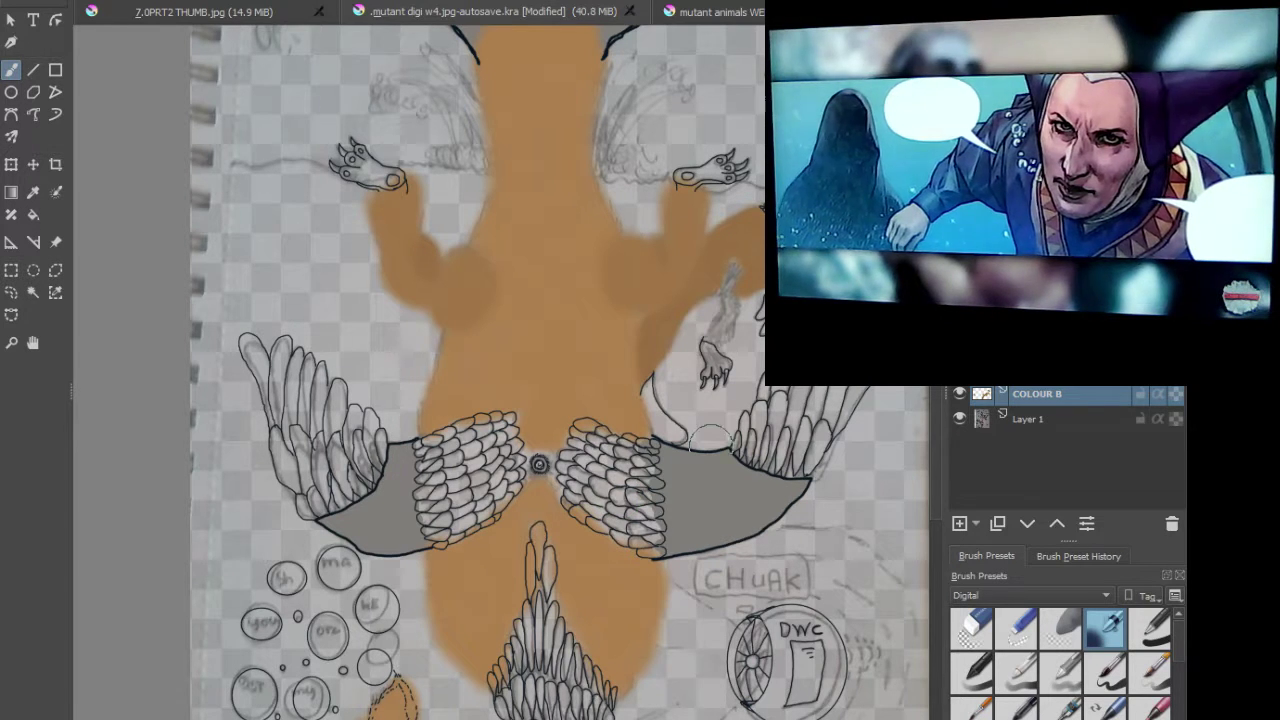
{"action": "left_click", "coordinate": [1150, 628]}
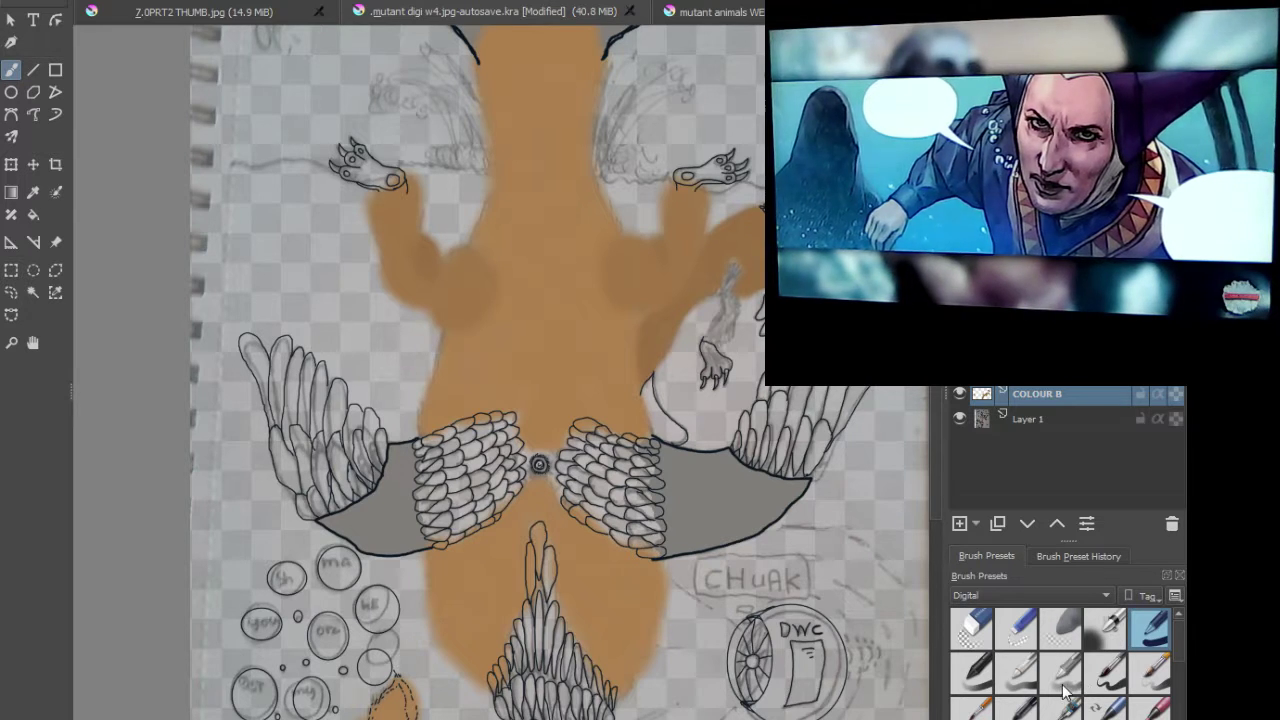
{"action": "left_click", "coordinate": [1094, 628]}
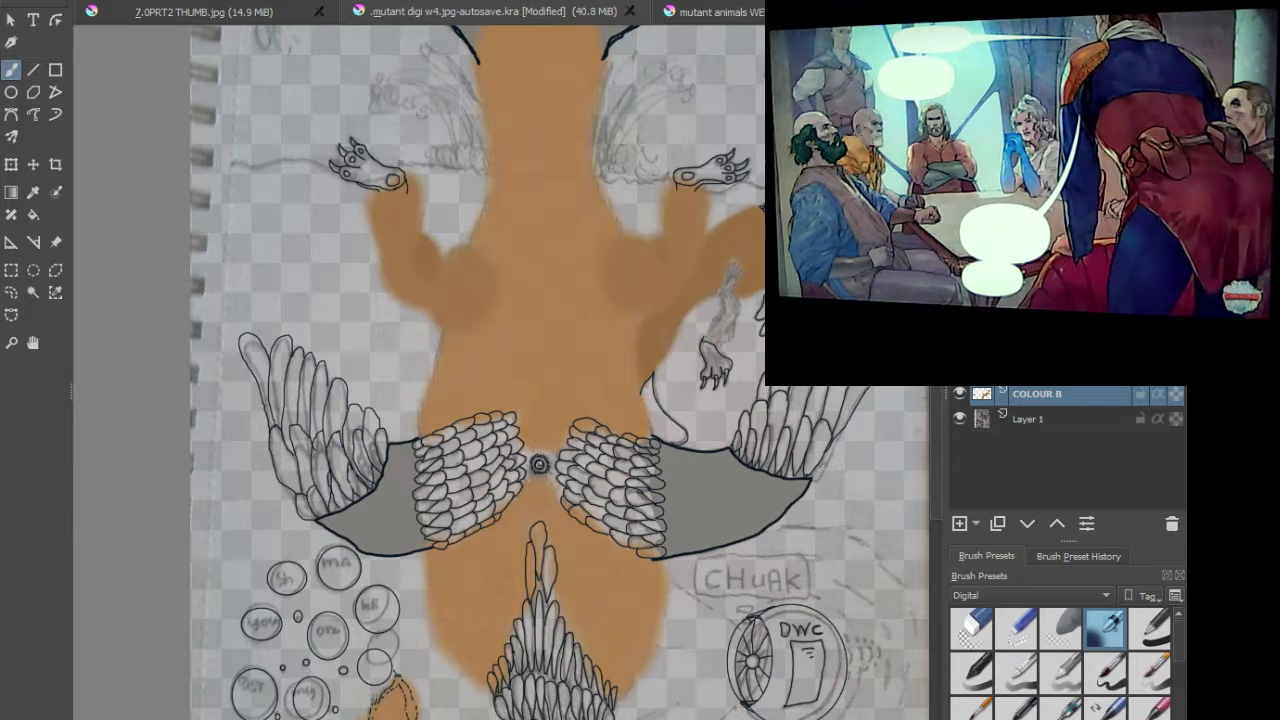
{"action": "mouse_move", "coordinate": [526, 464]}
{"action": "left_mouse_down"}
{"action": "mouse_move", "coordinate": [521, 451]}
{"action": "mouse_move", "coordinate": [523, 469]}
{"action": "mouse_move", "coordinate": [539, 463]}
{"action": "left_mouse_up"}
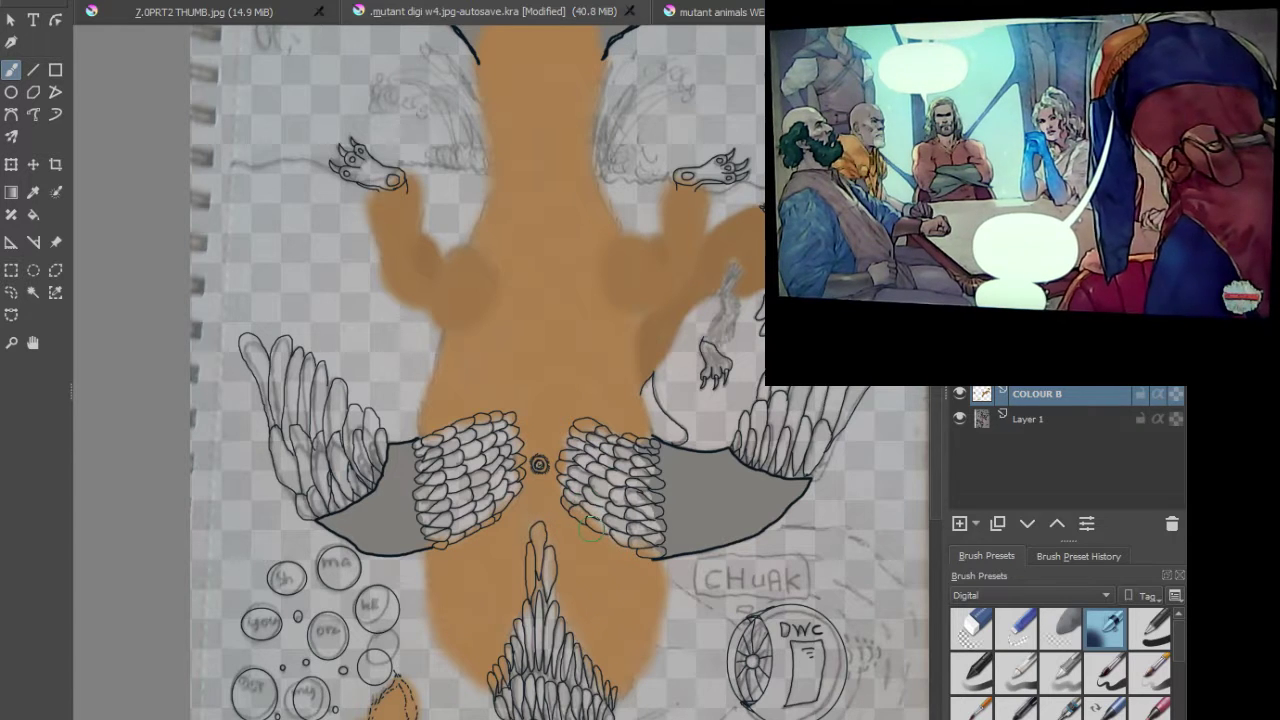
{"action": "left_click_drag", "start_coordinate": [590, 528], "coordinate": [620, 546]}
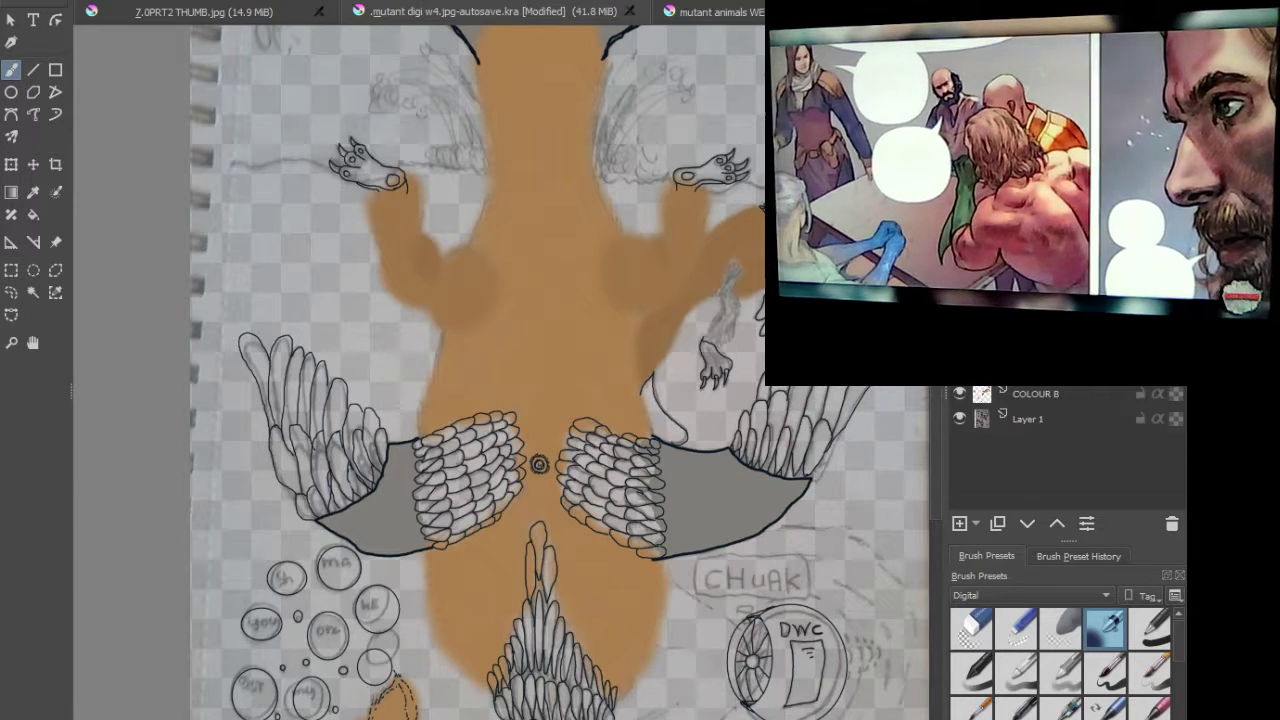
Step: Paint the two scale patches on the large creature's body grey, matching the adjoining fins
{"action": "scroll", "coordinate": [652, 520], "scroll_direction": "up", "scroll_amount": 3}
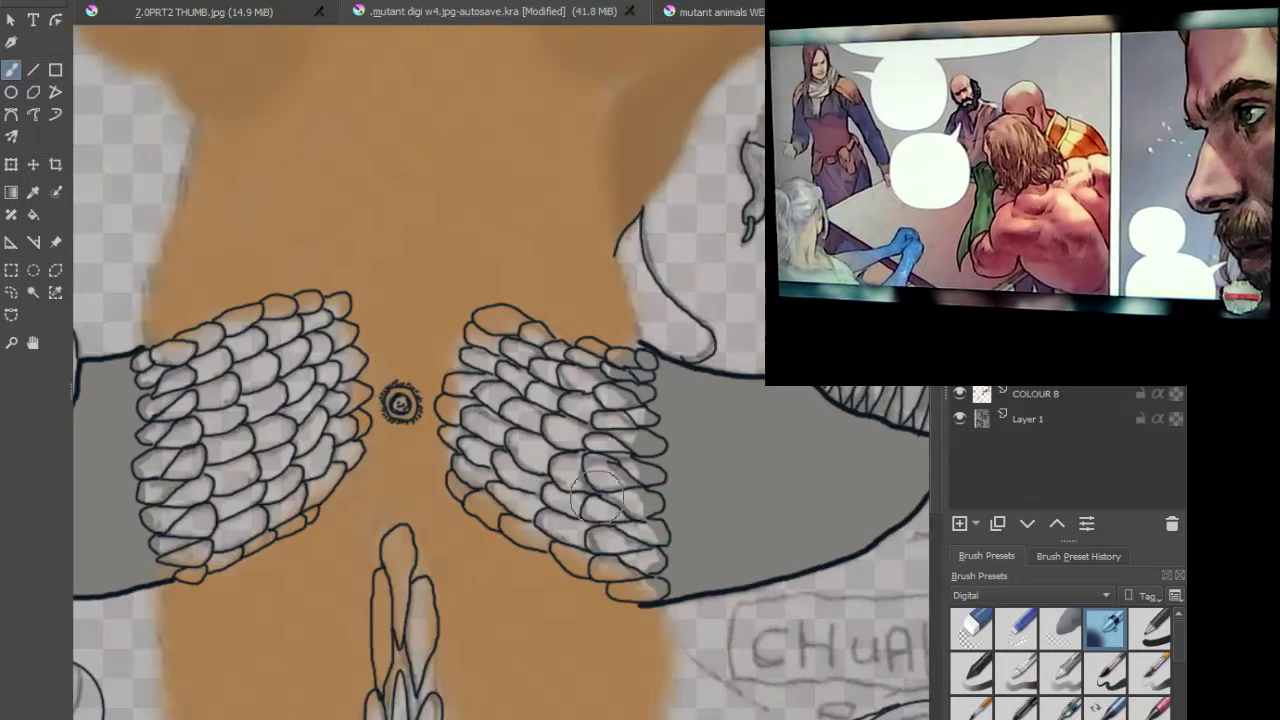
{"action": "mouse_move", "coordinate": [473, 480]}
{"action": "left_mouse_down"}
{"action": "mouse_move", "coordinate": [643, 575]}
{"action": "mouse_move", "coordinate": [633, 375]}
{"action": "mouse_move", "coordinate": [581, 355]}
{"action": "mouse_move", "coordinate": [579, 375]}
{"action": "mouse_move", "coordinate": [551, 368]}
{"action": "mouse_move", "coordinate": [544, 345]}
{"action": "mouse_move", "coordinate": [555, 362]}
{"action": "mouse_move", "coordinate": [499, 323]}
{"action": "mouse_move", "coordinate": [491, 345]}
{"action": "mouse_move", "coordinate": [533, 388]}
{"action": "mouse_move", "coordinate": [598, 420]}
{"action": "mouse_move", "coordinate": [613, 400]}
{"action": "mouse_move", "coordinate": [595, 415]}
{"action": "mouse_move", "coordinate": [614, 535]}
{"action": "left_mouse_up"}
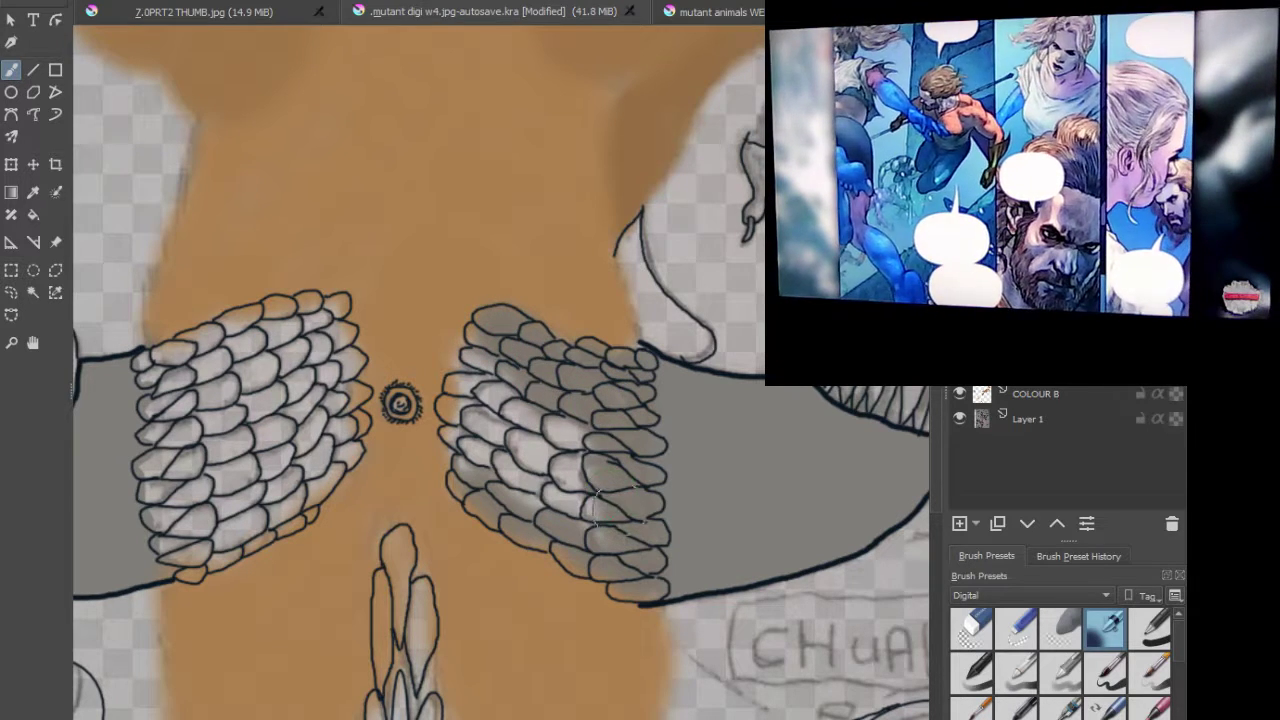
{"action": "mouse_move", "coordinate": [622, 402]}
{"action": "left_mouse_down"}
{"action": "mouse_move", "coordinate": [535, 415]}
{"action": "mouse_move", "coordinate": [476, 372]}
{"action": "mouse_move", "coordinate": [507, 395]}
{"action": "mouse_move", "coordinate": [472, 402]}
{"action": "mouse_move", "coordinate": [455, 388]}
{"action": "mouse_move", "coordinate": [468, 372]}
{"action": "mouse_move", "coordinate": [456, 405]}
{"action": "mouse_move", "coordinate": [478, 425]}
{"action": "mouse_move", "coordinate": [555, 440]}
{"action": "mouse_move", "coordinate": [580, 475]}
{"action": "mouse_move", "coordinate": [500, 442]}
{"action": "mouse_move", "coordinate": [598, 530]}
{"action": "mouse_move", "coordinate": [515, 478]}
{"action": "mouse_move", "coordinate": [512, 505]}
{"action": "mouse_move", "coordinate": [482, 448]}
{"action": "mouse_move", "coordinate": [455, 438]}
{"action": "mouse_move", "coordinate": [477, 463]}
{"action": "left_mouse_up"}
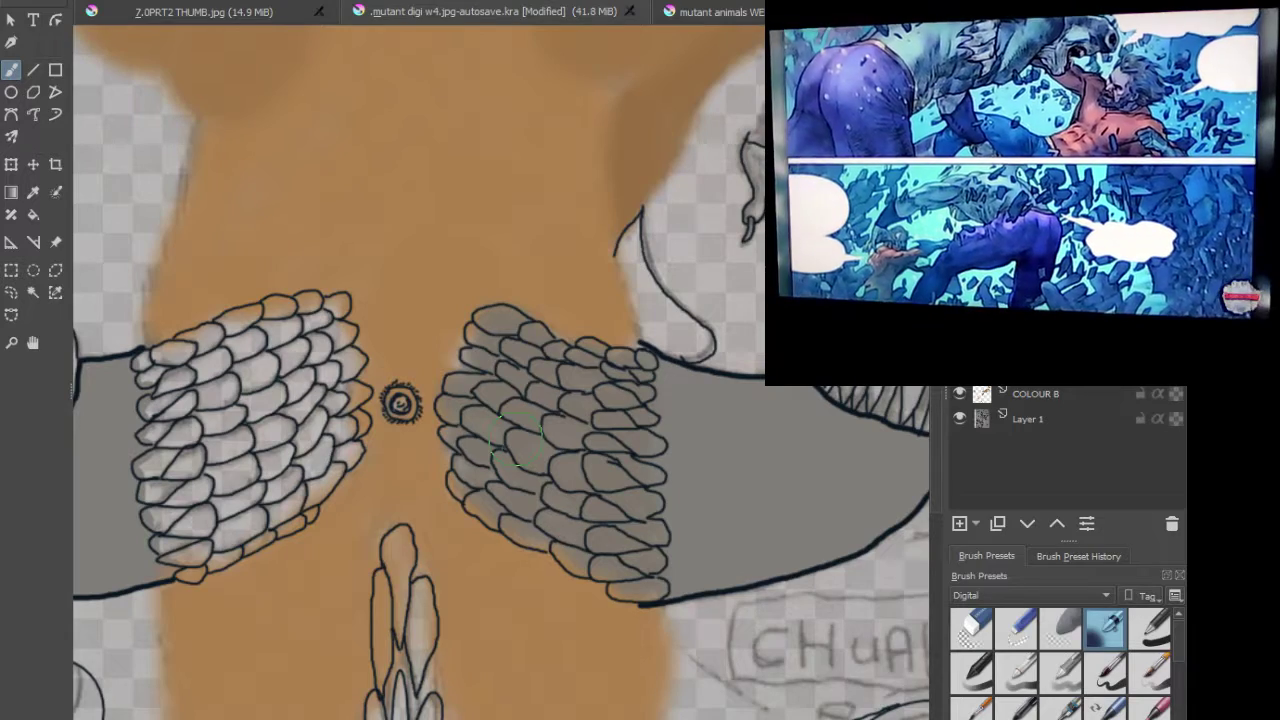
{"action": "left_click_drag", "start_coordinate": [222, 430], "coordinate": [473, 373]}
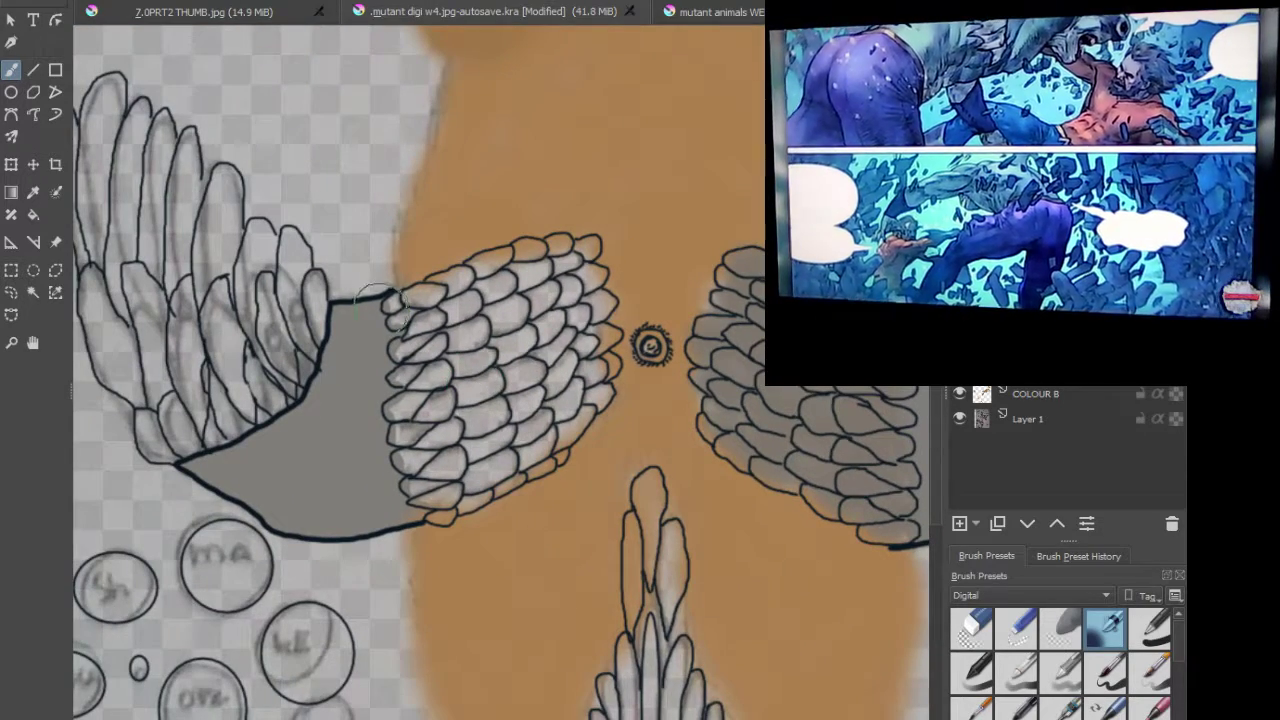
{"action": "mouse_move", "coordinate": [405, 315]}
{"action": "left_mouse_down"}
{"action": "mouse_move", "coordinate": [530, 262]}
{"action": "mouse_move", "coordinate": [565, 262]}
{"action": "mouse_move", "coordinate": [591, 389]}
{"action": "mouse_move", "coordinate": [524, 459]}
{"action": "mouse_move", "coordinate": [422, 510]}
{"action": "mouse_move", "coordinate": [410, 505]}
{"action": "mouse_move", "coordinate": [435, 467]}
{"action": "mouse_move", "coordinate": [527, 422]}
{"action": "mouse_move", "coordinate": [565, 377]}
{"action": "mouse_move", "coordinate": [525, 412]}
{"action": "mouse_move", "coordinate": [455, 427]}
{"action": "mouse_move", "coordinate": [400, 472]}
{"action": "mouse_move", "coordinate": [550, 340]}
{"action": "mouse_move", "coordinate": [520, 370]}
{"action": "mouse_move", "coordinate": [408, 407]}
{"action": "mouse_move", "coordinate": [398, 347]}
{"action": "mouse_move", "coordinate": [545, 299]}
{"action": "mouse_move", "coordinate": [550, 327]}
{"action": "mouse_move", "coordinate": [470, 367]}
{"action": "mouse_move", "coordinate": [410, 374]}
{"action": "mouse_move", "coordinate": [515, 312]}
{"action": "mouse_move", "coordinate": [505, 280]}
{"action": "mouse_move", "coordinate": [485, 277]}
{"action": "mouse_move", "coordinate": [405, 317]}
{"action": "mouse_move", "coordinate": [432, 303]}
{"action": "left_mouse_up"}
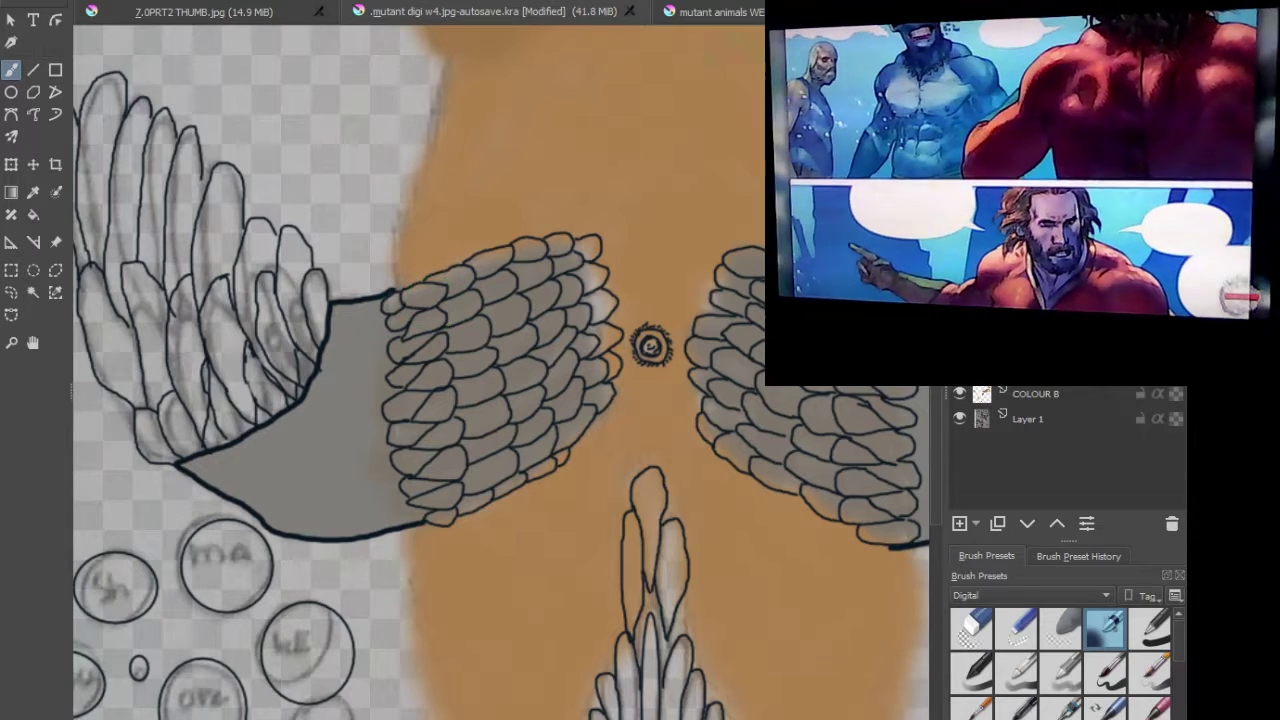
Step: Fill the orange-tinted scales along the upper, inner and lower edges of the scale patch nearest the lettered bubbles with grey
{"action": "scroll", "coordinate": [430, 358], "scroll_direction": "up", "scroll_amount": 5}
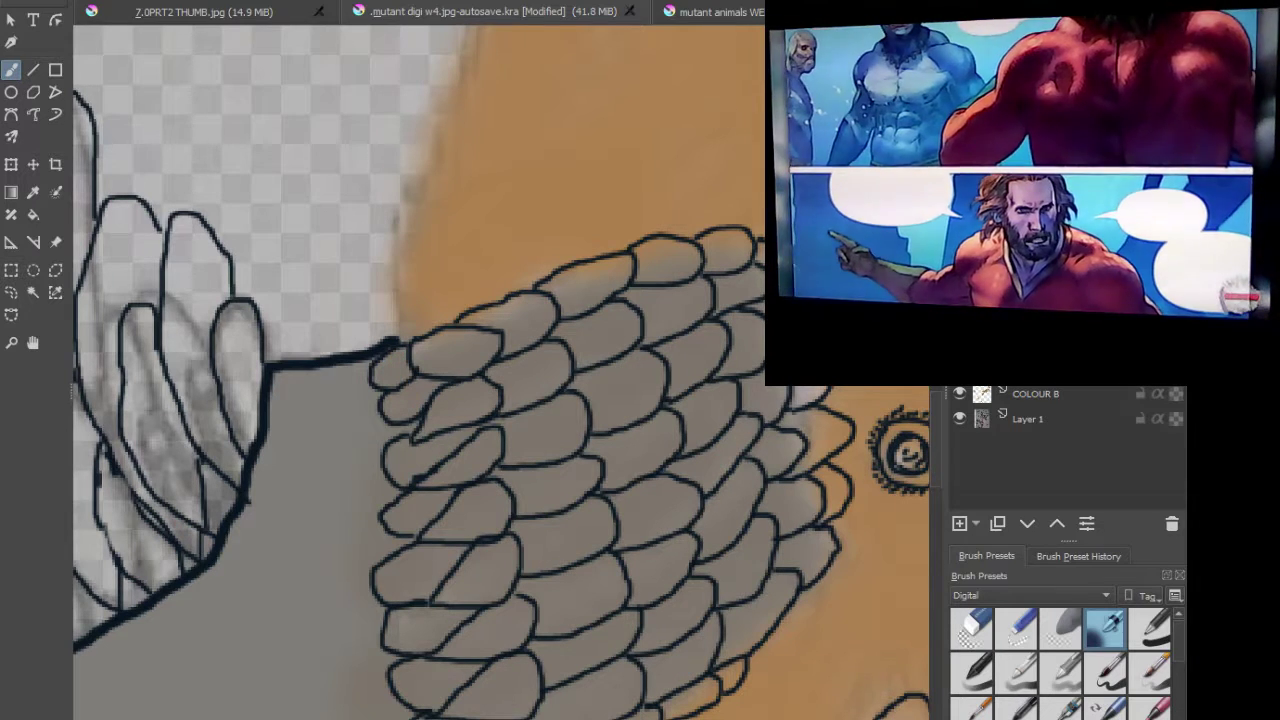
{"action": "mouse_move", "coordinate": [383, 360]}
{"action": "left_mouse_down"}
{"action": "mouse_move", "coordinate": [451, 324]}
{"action": "mouse_move", "coordinate": [421, 340]}
{"action": "mouse_move", "coordinate": [500, 325]}
{"action": "left_mouse_up"}
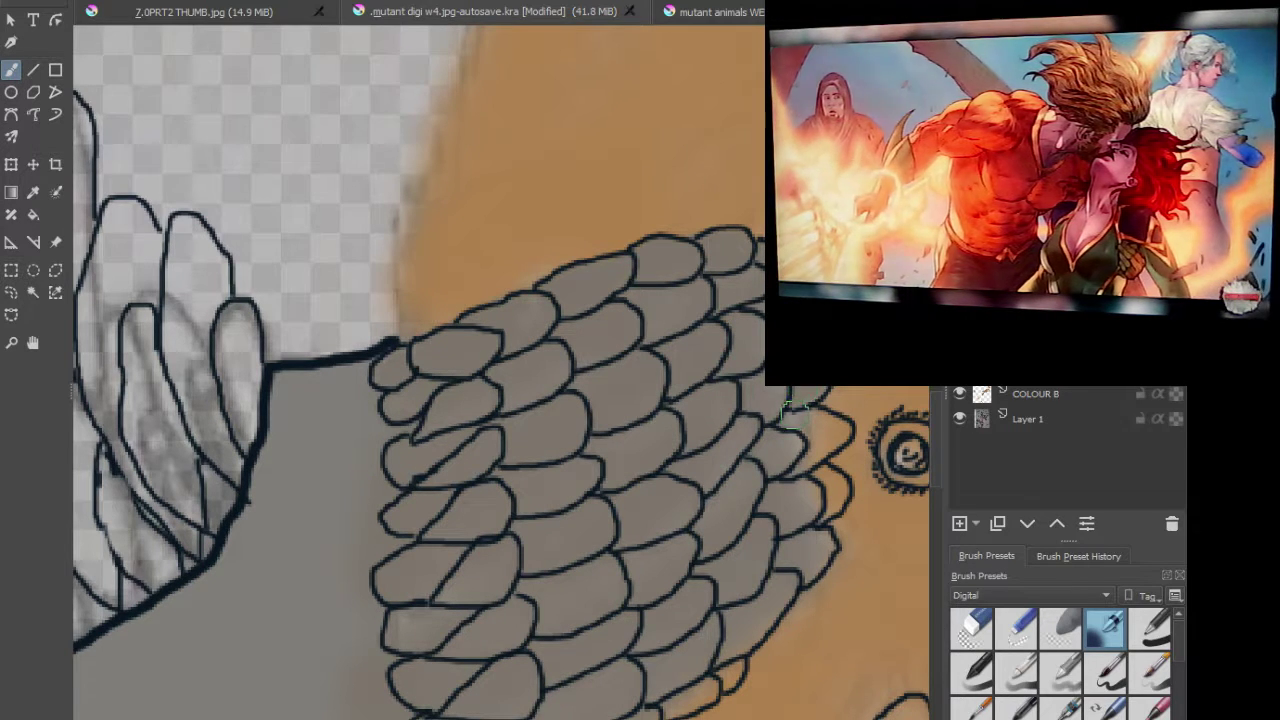
{"action": "mouse_move", "coordinate": [822, 423]}
{"action": "left_mouse_down"}
{"action": "mouse_move", "coordinate": [840, 437]}
{"action": "mouse_move", "coordinate": [795, 475]}
{"action": "mouse_move", "coordinate": [825, 460]}
{"action": "mouse_move", "coordinate": [785, 432]}
{"action": "mouse_move", "coordinate": [790, 478]}
{"action": "mouse_move", "coordinate": [822, 510]}
{"action": "left_mouse_up"}
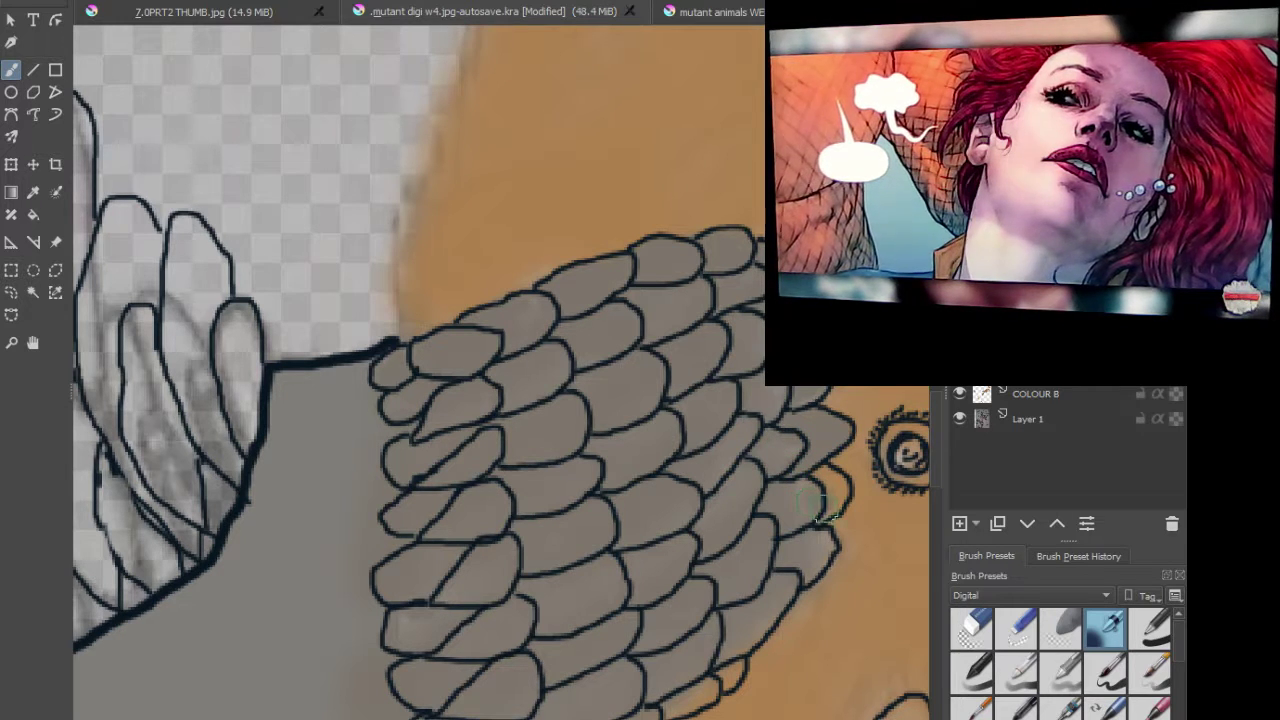
{"action": "mouse_move", "coordinate": [792, 470]}
{"action": "left_mouse_down"}
{"action": "mouse_move", "coordinate": [793, 436]}
{"action": "mouse_move", "coordinate": [802, 474]}
{"action": "mouse_move", "coordinate": [841, 487]}
{"action": "mouse_move", "coordinate": [837, 502]}
{"action": "mouse_move", "coordinate": [837, 474]}
{"action": "mouse_move", "coordinate": [804, 465]}
{"action": "mouse_move", "coordinate": [752, 262]}
{"action": "left_mouse_up"}
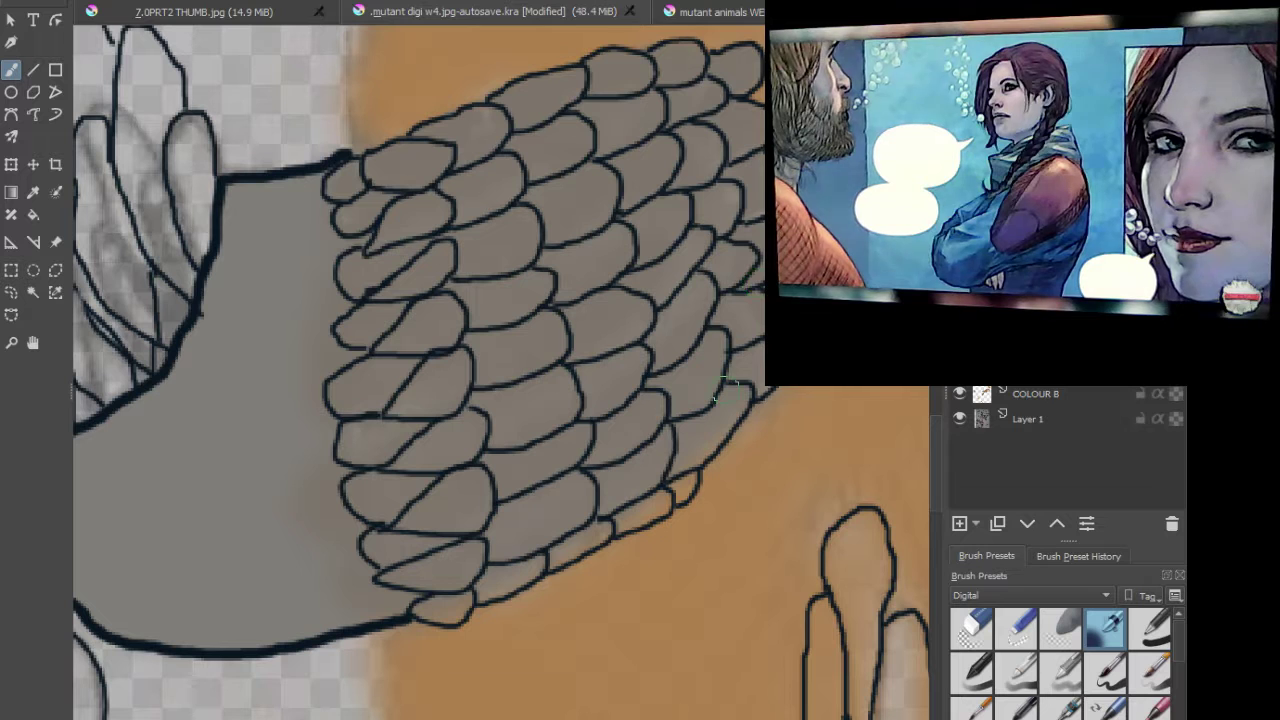
{"action": "mouse_move", "coordinate": [720, 440]}
{"action": "left_mouse_down"}
{"action": "mouse_move", "coordinate": [676, 474]}
{"action": "mouse_move", "coordinate": [682, 492]}
{"action": "mouse_move", "coordinate": [688, 479]}
{"action": "mouse_move", "coordinate": [609, 517]}
{"action": "mouse_move", "coordinate": [671, 496]}
{"action": "mouse_move", "coordinate": [652, 521]}
{"action": "mouse_move", "coordinate": [549, 546]}
{"action": "mouse_move", "coordinate": [598, 518]}
{"action": "left_mouse_up"}
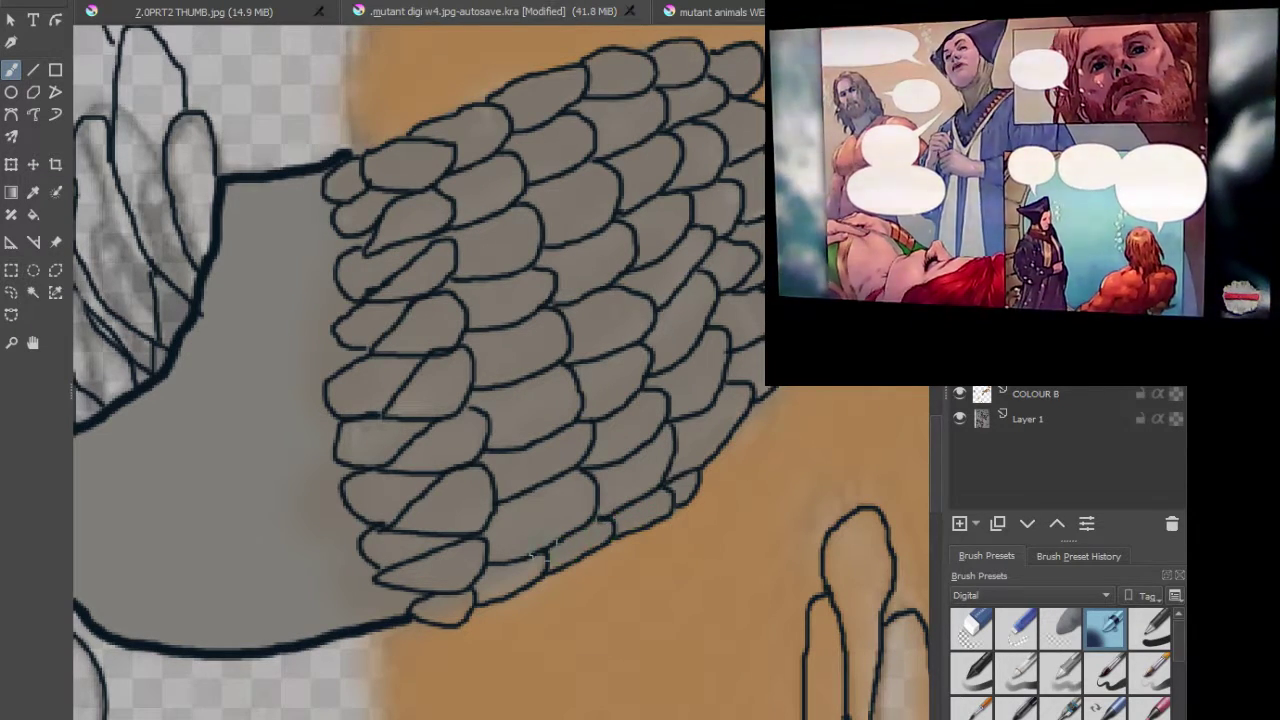
{"action": "mouse_move", "coordinate": [474, 596]}
{"action": "left_mouse_down"}
{"action": "mouse_move", "coordinate": [517, 590]}
{"action": "mouse_move", "coordinate": [525, 558]}
{"action": "left_mouse_up"}
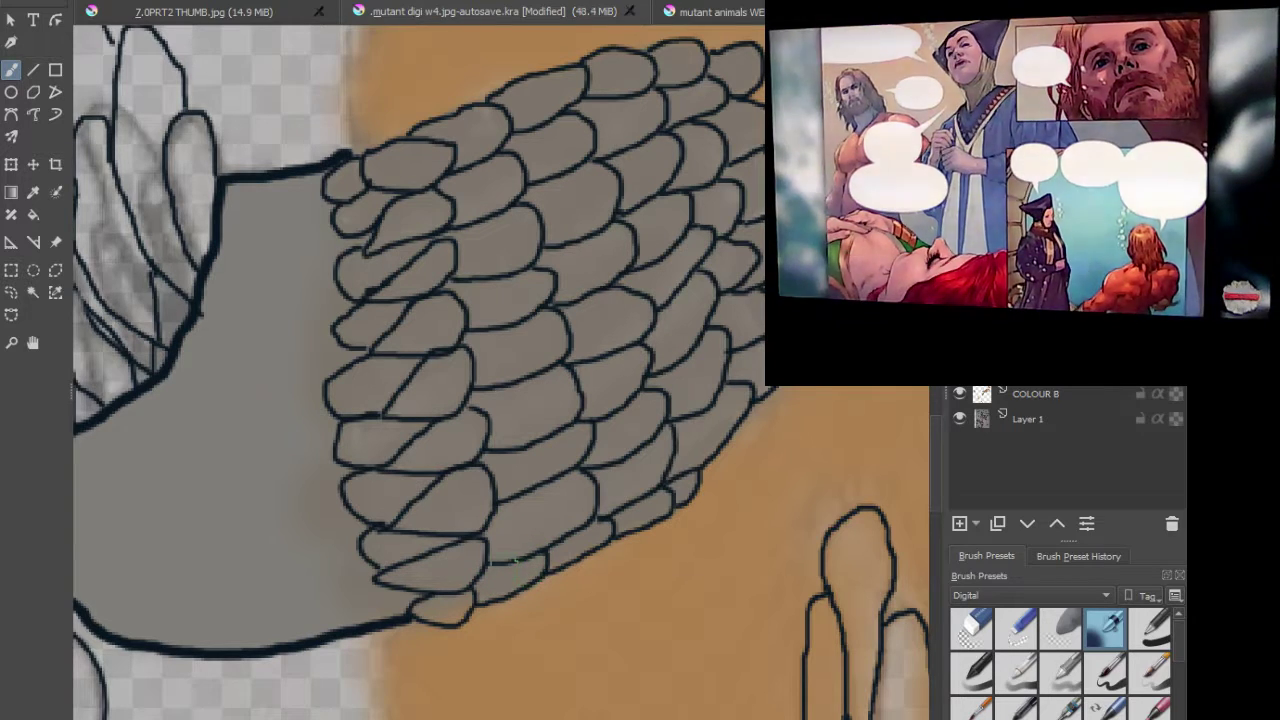
{"action": "mouse_move", "coordinate": [425, 597]}
{"action": "left_mouse_down"}
{"action": "mouse_move", "coordinate": [413, 610]}
{"action": "mouse_move", "coordinate": [445, 622]}
{"action": "mouse_move", "coordinate": [476, 598]}
{"action": "left_mouse_up"}
{"action": "scroll", "coordinate": [595, 241], "scroll_direction": "down", "scroll_amount": 3}
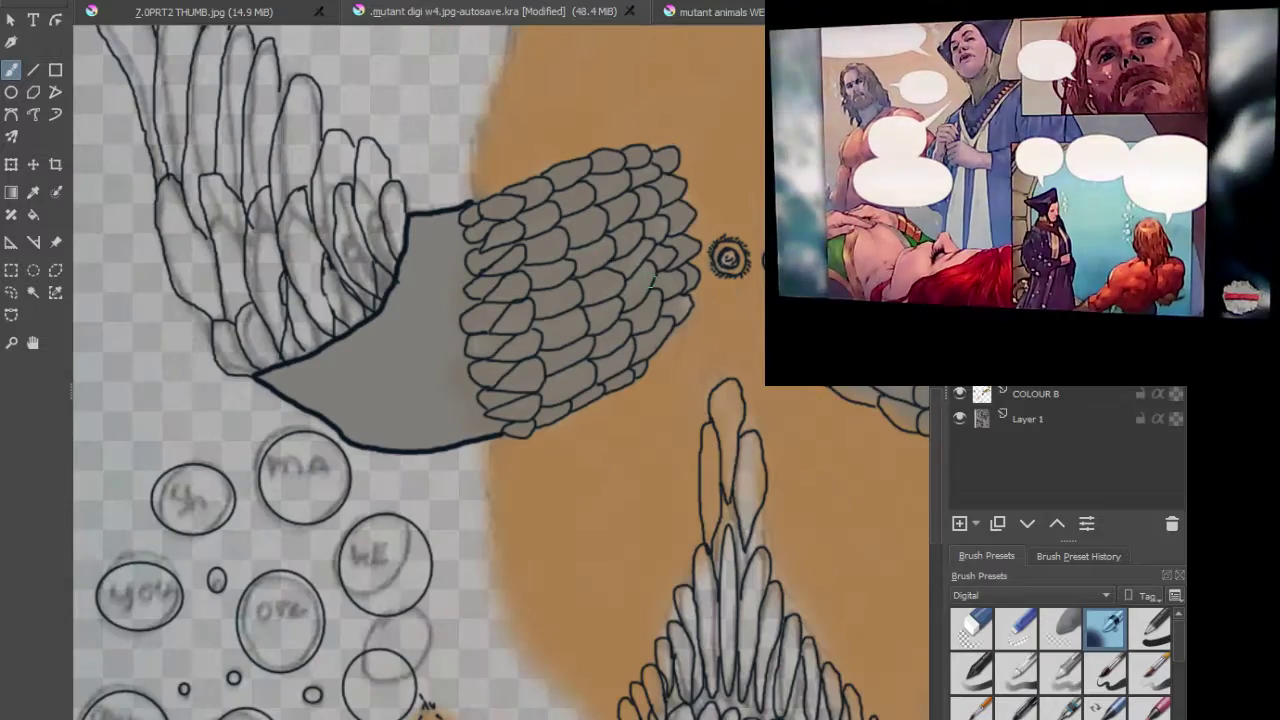
Step: Paint the leftover orange scales along the inner and lower edges of the opposite scale patch grey
{"action": "scroll", "coordinate": [640, 230], "scroll_direction": "up", "scroll_amount": 5}
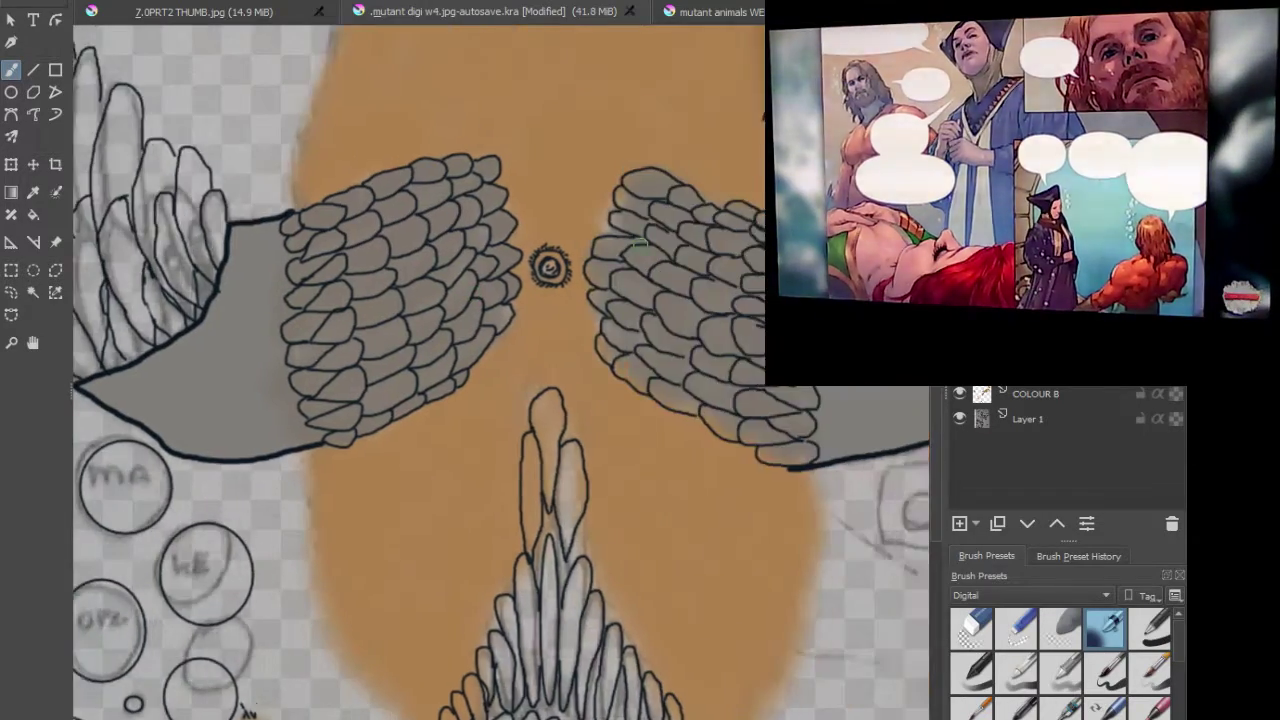
{"action": "scroll", "coordinate": [647, 224], "scroll_direction": "down", "scroll_amount": 2}
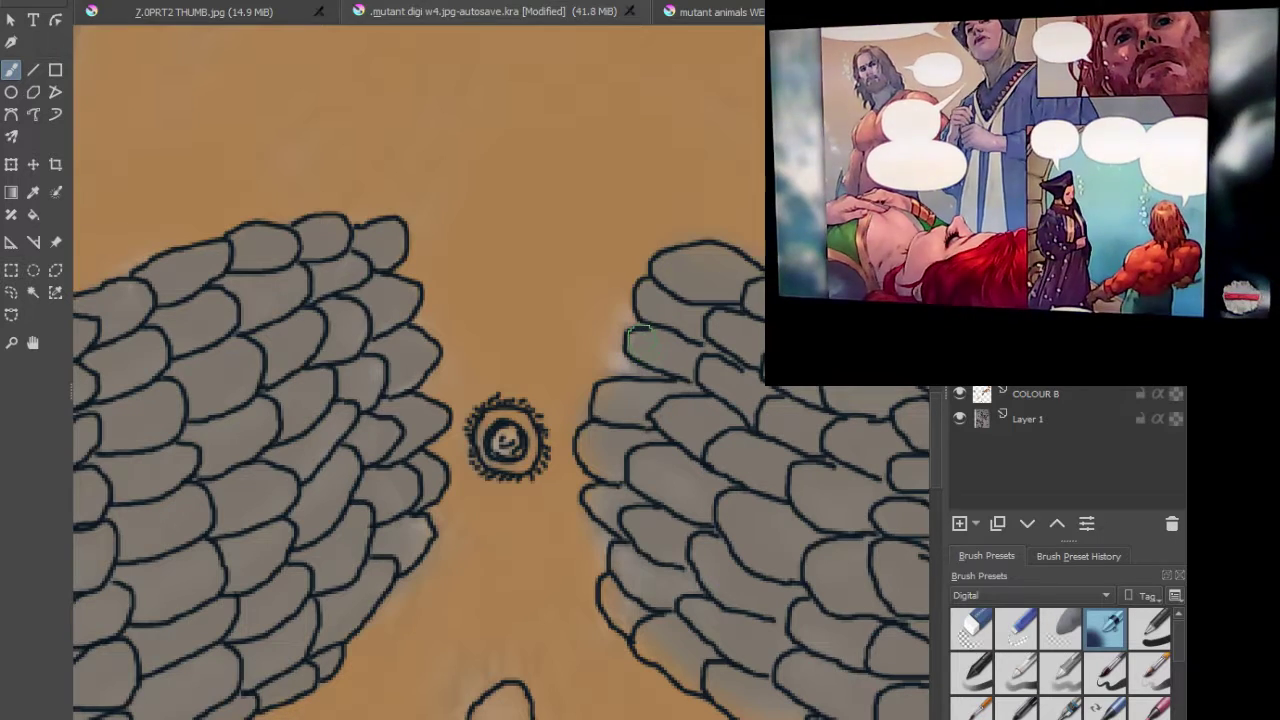
{"action": "scroll", "coordinate": [637, 505], "scroll_direction": "down", "scroll_amount": 3}
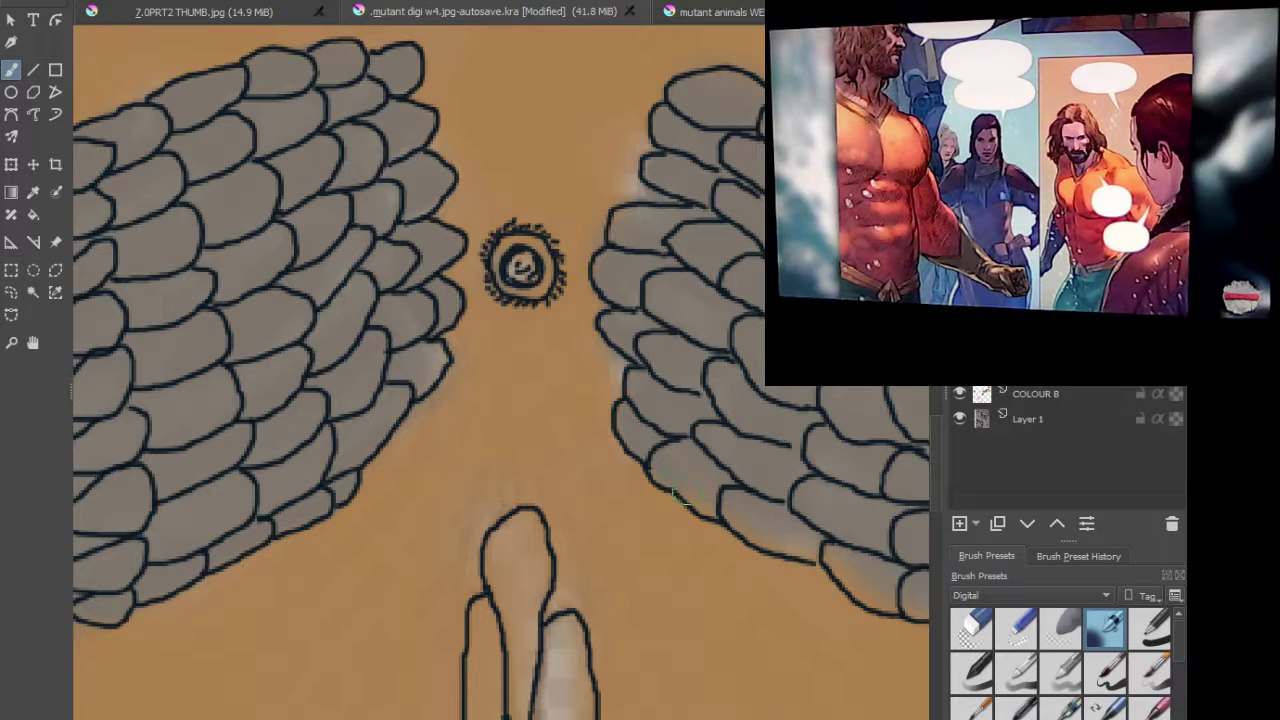
{"action": "left_click_drag", "start_coordinate": [724, 400], "coordinate": [567, 265]}
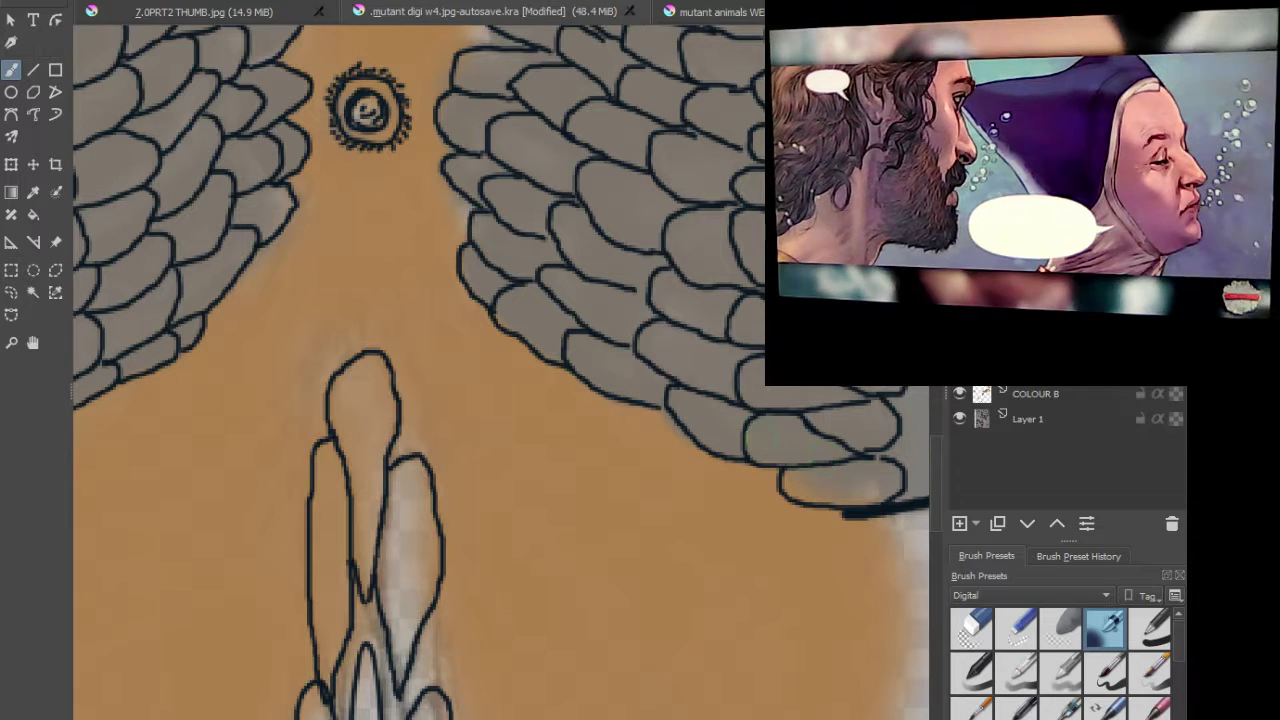
{"action": "mouse_move", "coordinate": [812, 465]}
{"action": "left_mouse_down"}
{"action": "mouse_move", "coordinate": [786, 480]}
{"action": "mouse_move", "coordinate": [818, 503]}
{"action": "left_mouse_up"}
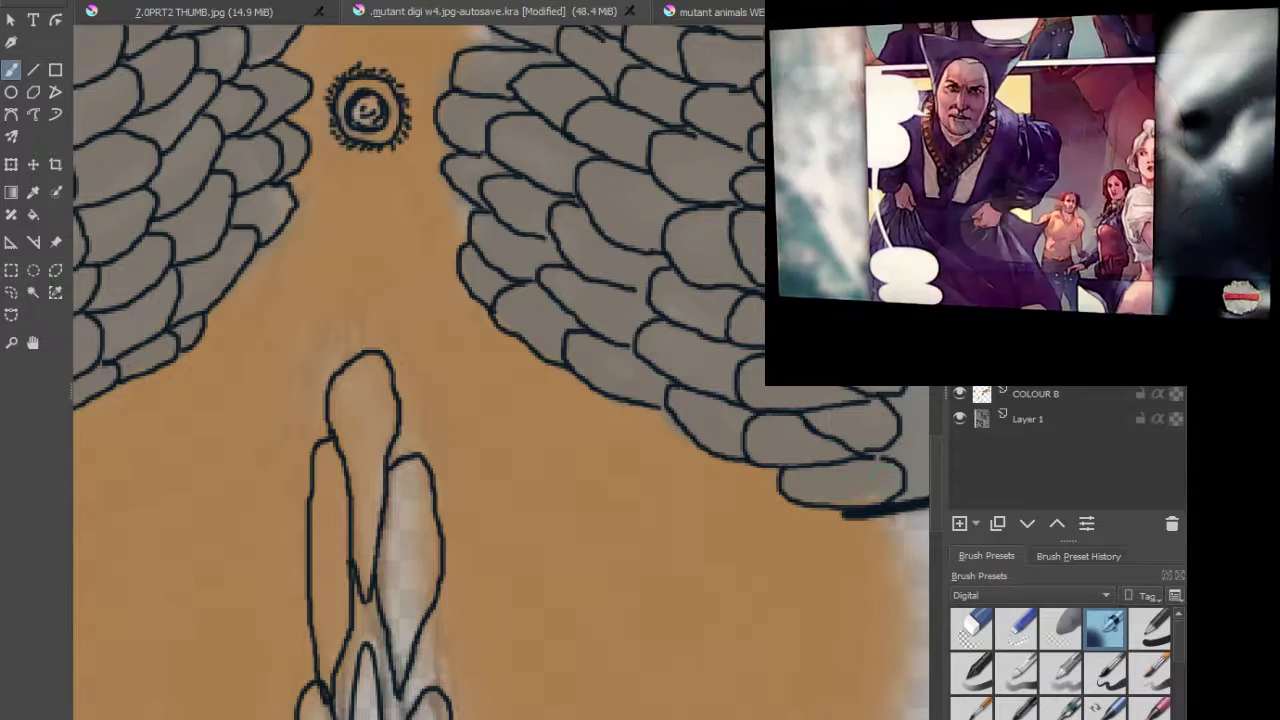
{"action": "scroll", "coordinate": [735, 333], "scroll_direction": "down", "scroll_amount": 2}
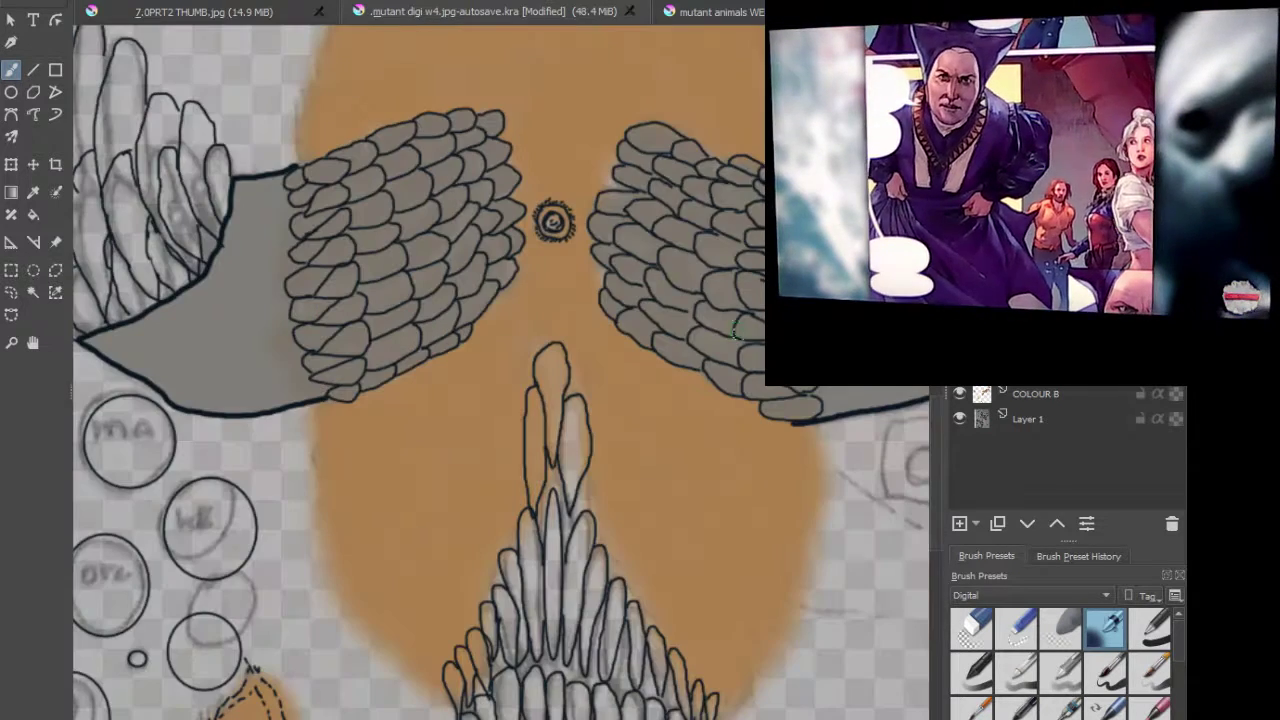
Step: Cover the pale smudges on the body along the inner edge of that second scale patch with orange
{"action": "scroll", "coordinate": [753, 196], "scroll_direction": "up", "scroll_amount": 3}
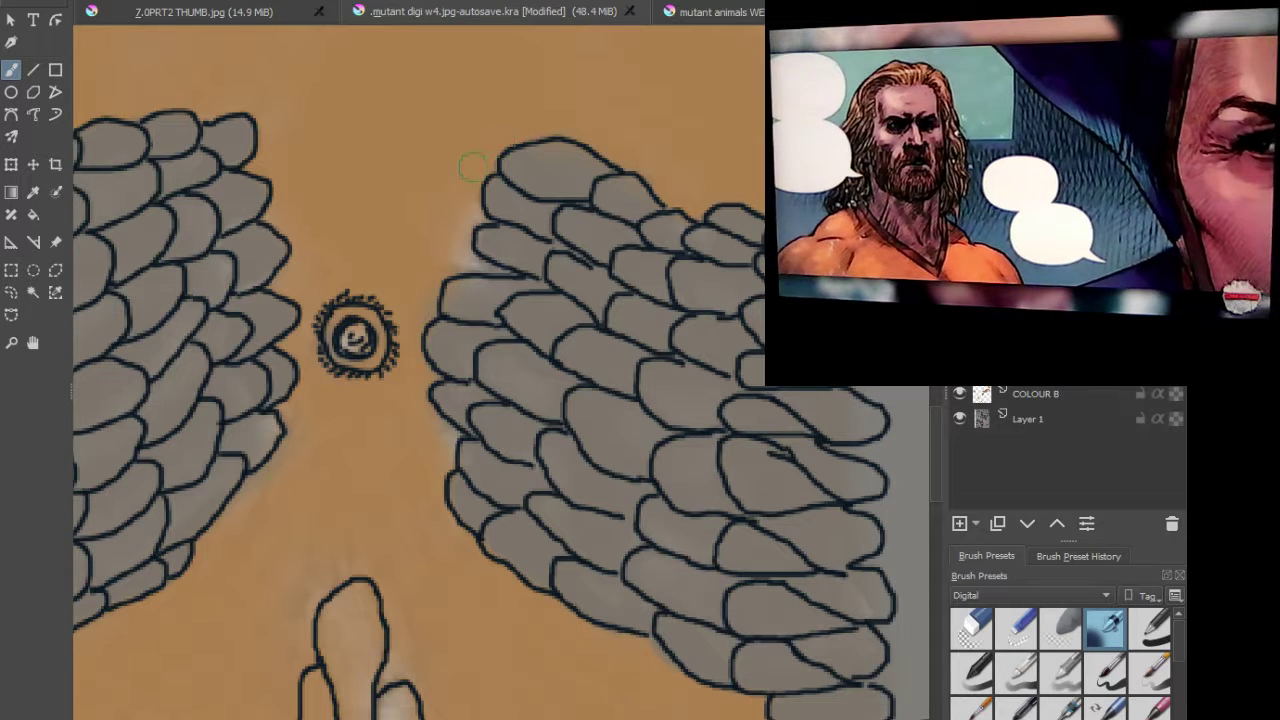
{"action": "mouse_move", "coordinate": [470, 220]}
{"action": "left_mouse_down"}
{"action": "mouse_move", "coordinate": [456, 260]}
{"action": "mouse_move", "coordinate": [503, 273]}
{"action": "mouse_move", "coordinate": [470, 276]}
{"action": "mouse_move", "coordinate": [462, 236]}
{"action": "left_mouse_up"}
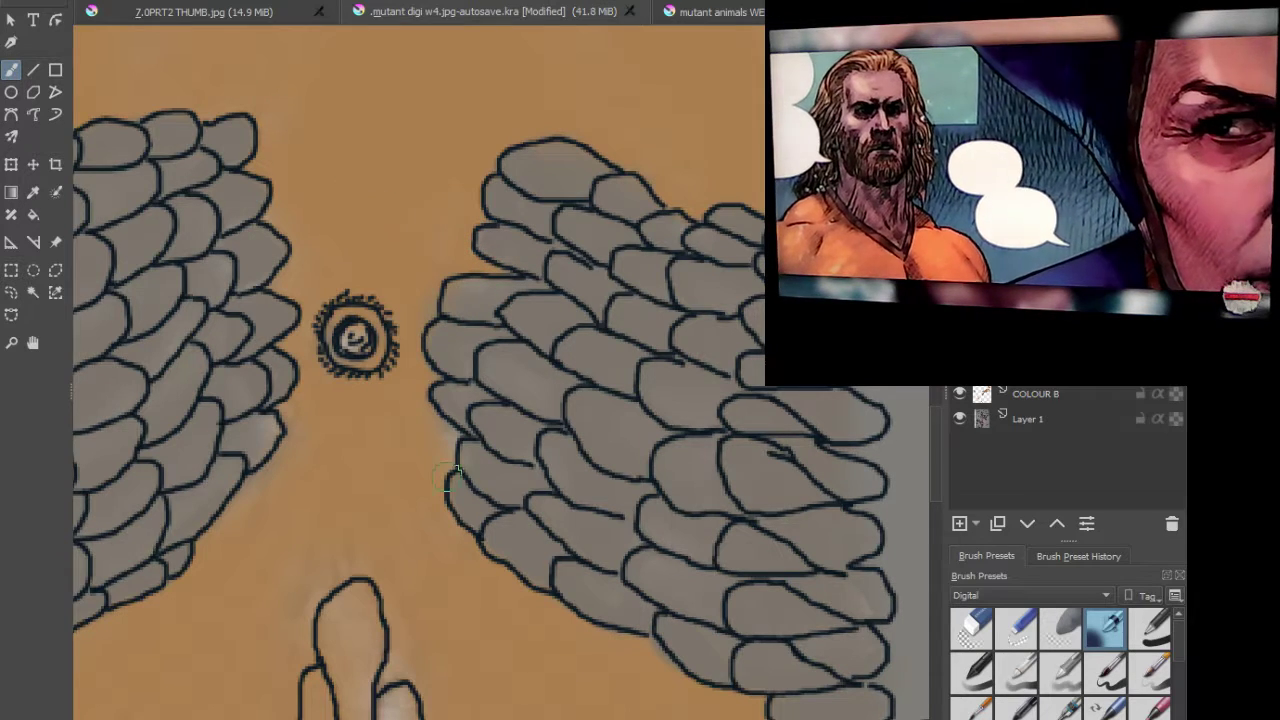
{"action": "scroll", "coordinate": [451, 448], "scroll_direction": "down", "scroll_amount": 3}
Step: Using the hard-edged brush, paint green below, behind and above the eye inside the round patch on the head beside the bubbles
{"action": "left_click_drag", "start_coordinate": [509, 389], "coordinate": [656, 133]}
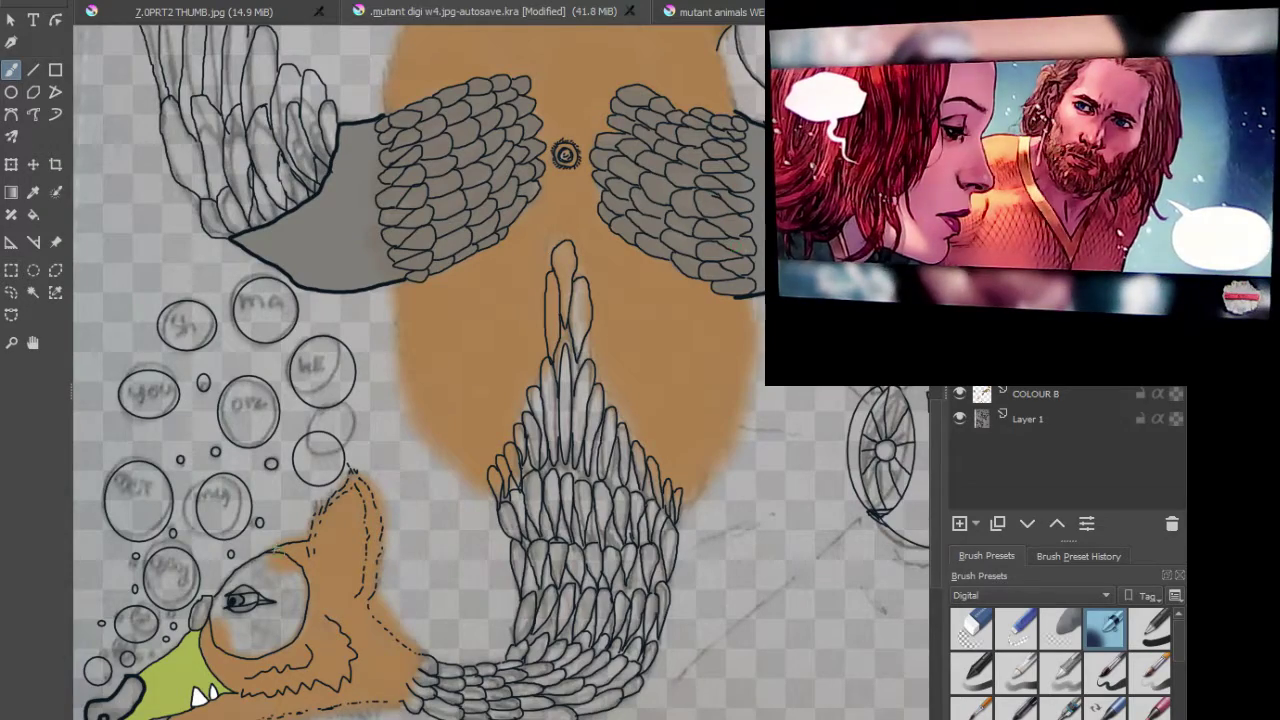
{"action": "scroll", "coordinate": [292, 620], "scroll_direction": "up", "scroll_amount": 2}
{"action": "left_click_drag", "start_coordinate": [292, 620], "coordinate": [665, 452]}
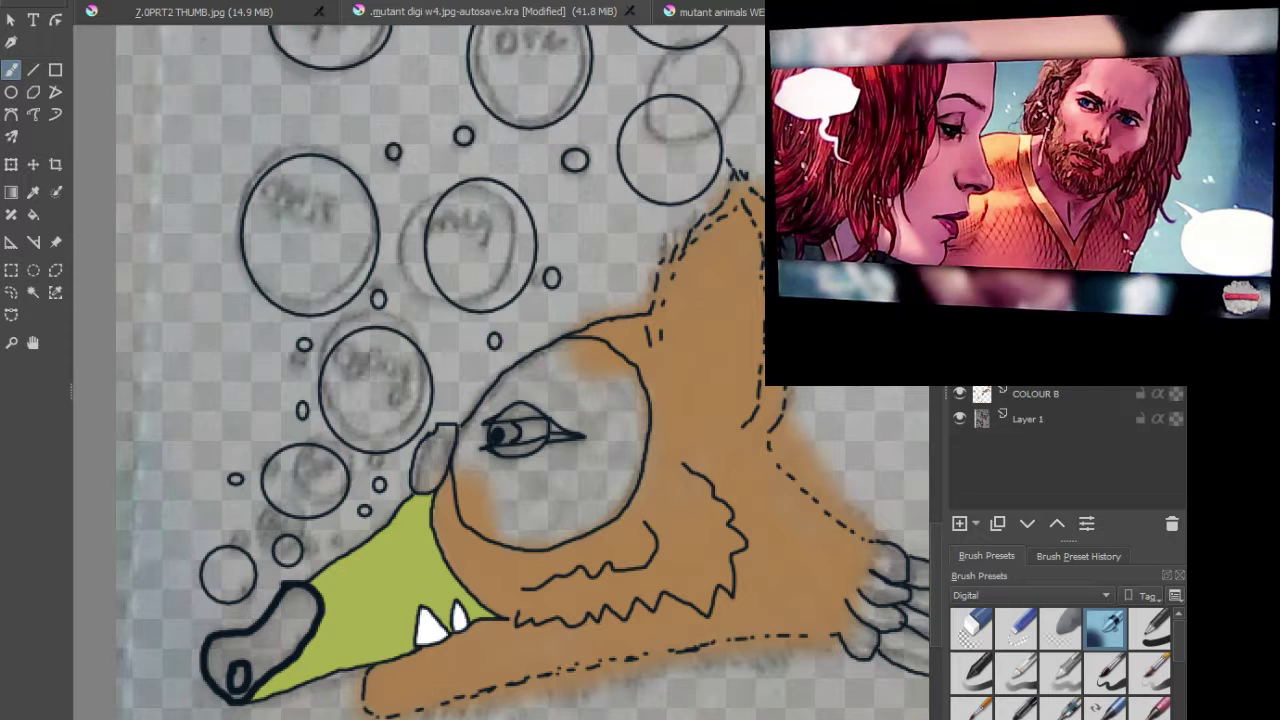
{"action": "left_click", "coordinate": [1150, 627]}
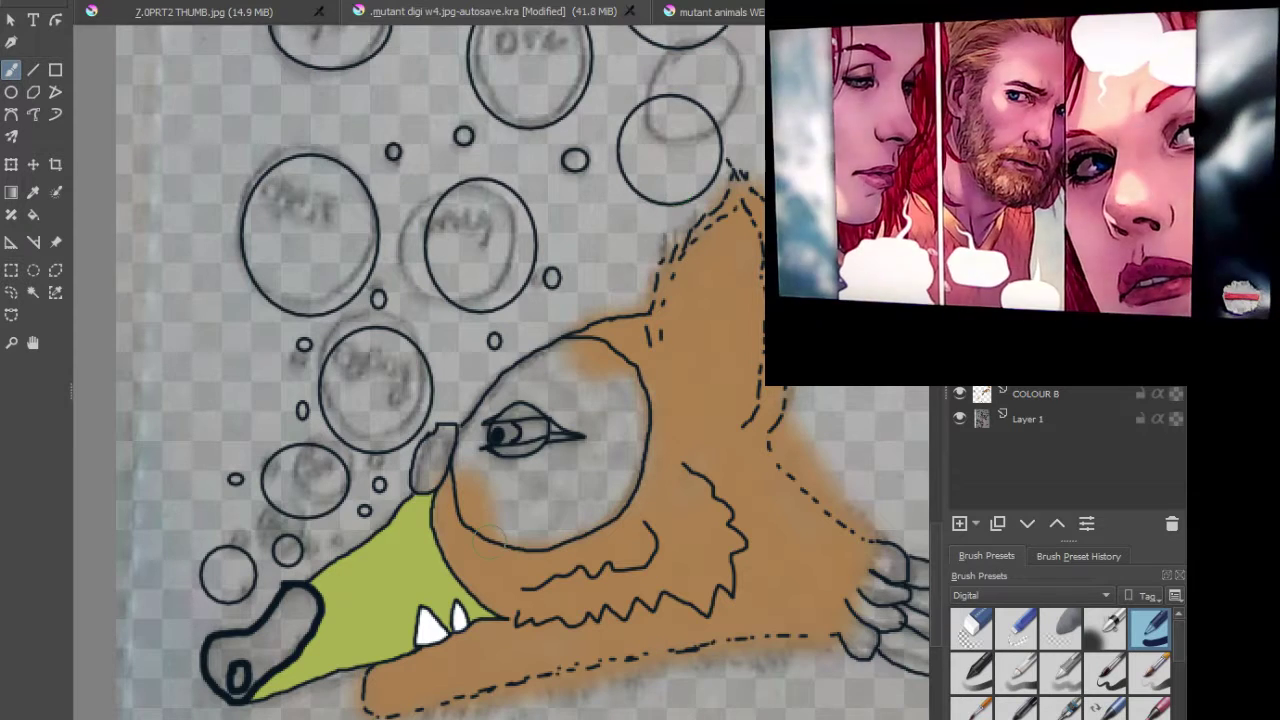
{"action": "mouse_move", "coordinate": [463, 466]}
{"action": "left_mouse_down"}
{"action": "mouse_move", "coordinate": [474, 512]}
{"action": "mouse_move", "coordinate": [512, 540]}
{"action": "mouse_move", "coordinate": [560, 535]}
{"action": "mouse_move", "coordinate": [577, 508]}
{"action": "left_mouse_up"}
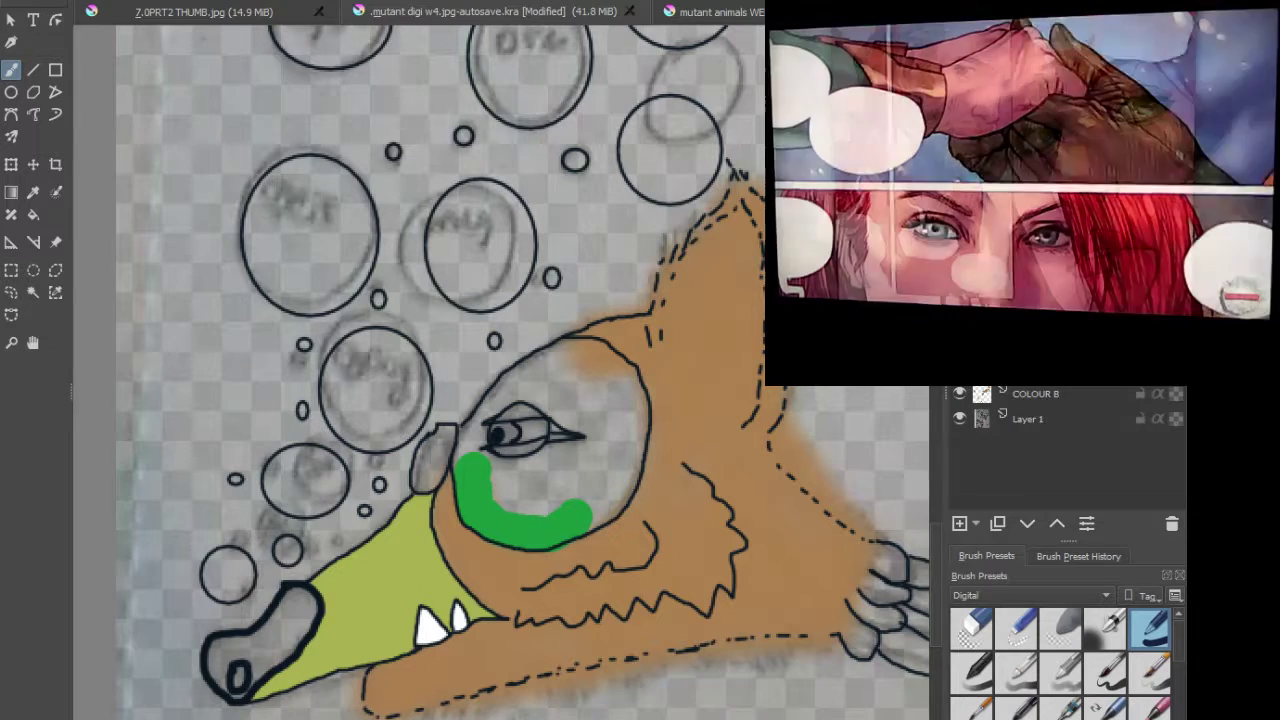
{"action": "key", "text": "ctrl+z"}
{"action": "scroll", "coordinate": [556, 506], "scroll_direction": "up", "scroll_amount": 3}
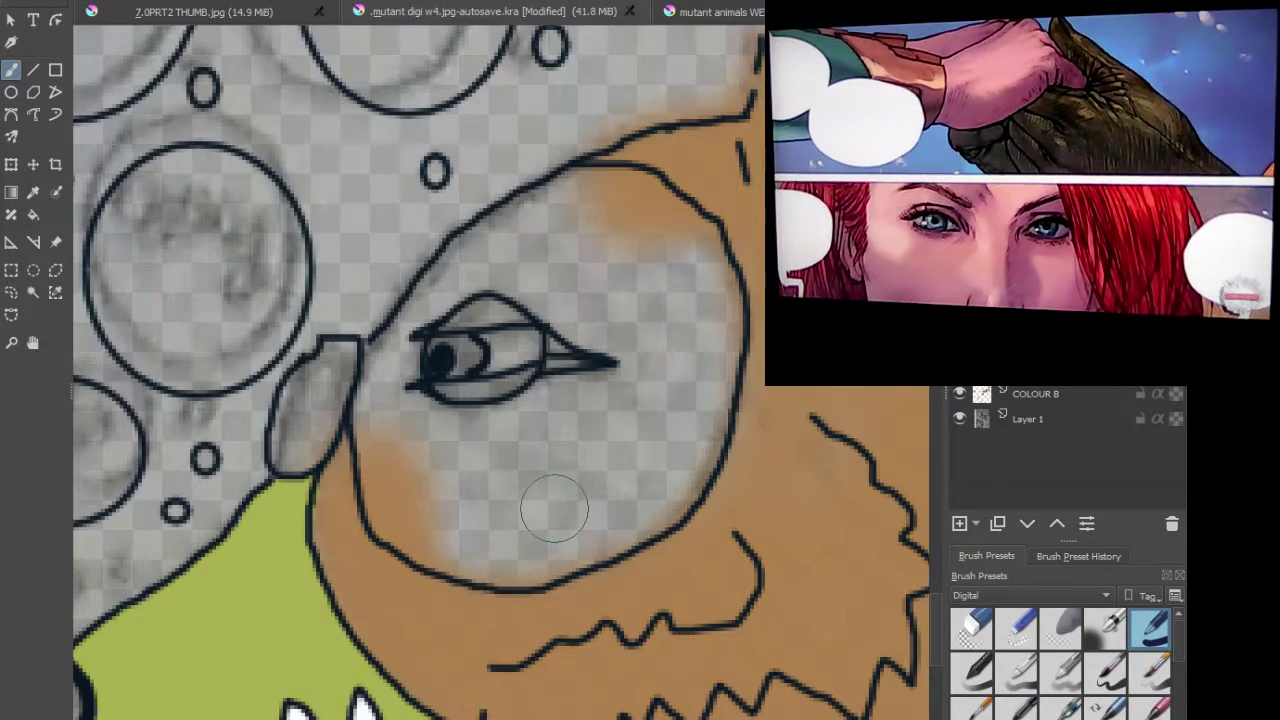
{"action": "scroll", "coordinate": [671, 540], "scroll_direction": "up", "scroll_amount": 1}
{"action": "mouse_move", "coordinate": [716, 478]}
{"action": "left_mouse_down"}
{"action": "mouse_move", "coordinate": [731, 466]}
{"action": "mouse_move", "coordinate": [598, 500]}
{"action": "mouse_move", "coordinate": [526, 492]}
{"action": "left_mouse_up"}
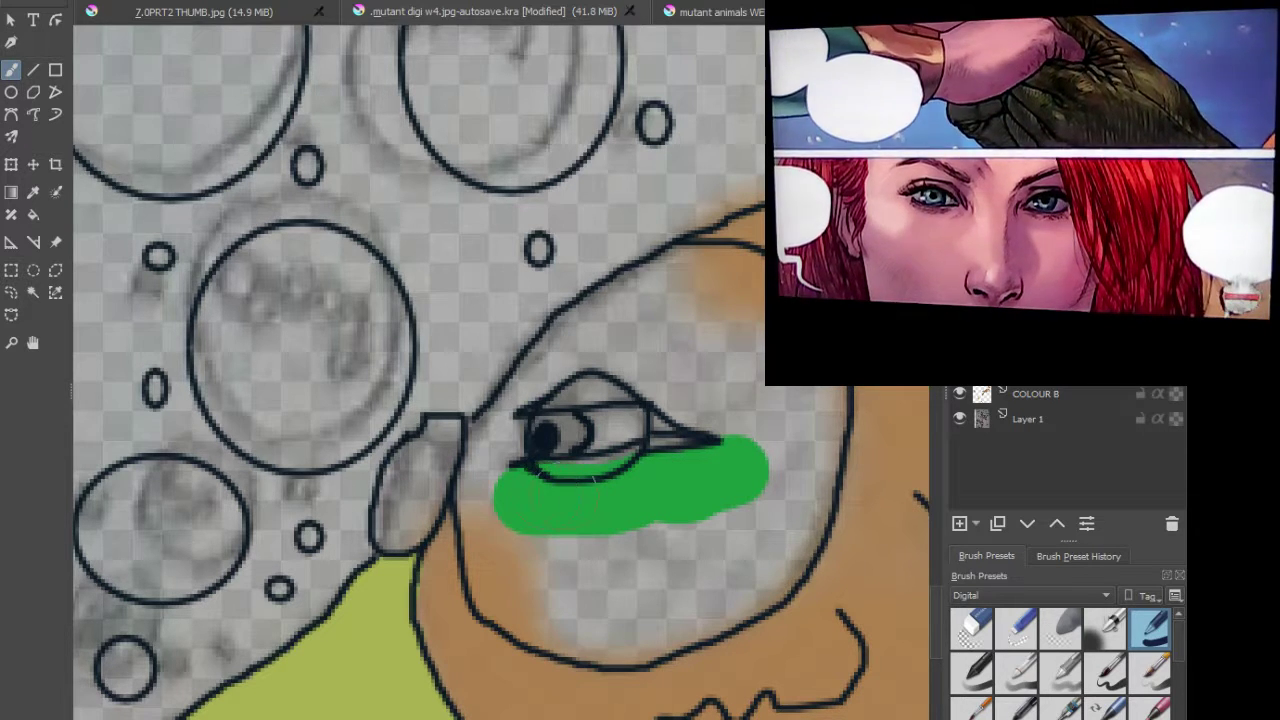
{"action": "mouse_move", "coordinate": [640, 445]}
{"action": "left_mouse_down"}
{"action": "mouse_move", "coordinate": [695, 438]}
{"action": "mouse_move", "coordinate": [680, 422]}
{"action": "mouse_move", "coordinate": [728, 402]}
{"action": "mouse_move", "coordinate": [718, 356]}
{"action": "mouse_move", "coordinate": [680, 330]}
{"action": "mouse_move", "coordinate": [666, 412]}
{"action": "left_mouse_up"}
{"action": "mouse_move", "coordinate": [640, 370]}
{"action": "left_mouse_down"}
{"action": "mouse_move", "coordinate": [560, 370]}
{"action": "mouse_move", "coordinate": [535, 400]}
{"action": "mouse_move", "coordinate": [575, 335]}
{"action": "mouse_move", "coordinate": [668, 282]}
{"action": "mouse_move", "coordinate": [722, 285]}
{"action": "mouse_move", "coordinate": [748, 270]}
{"action": "mouse_move", "coordinate": [750, 325]}
{"action": "left_mouse_up"}
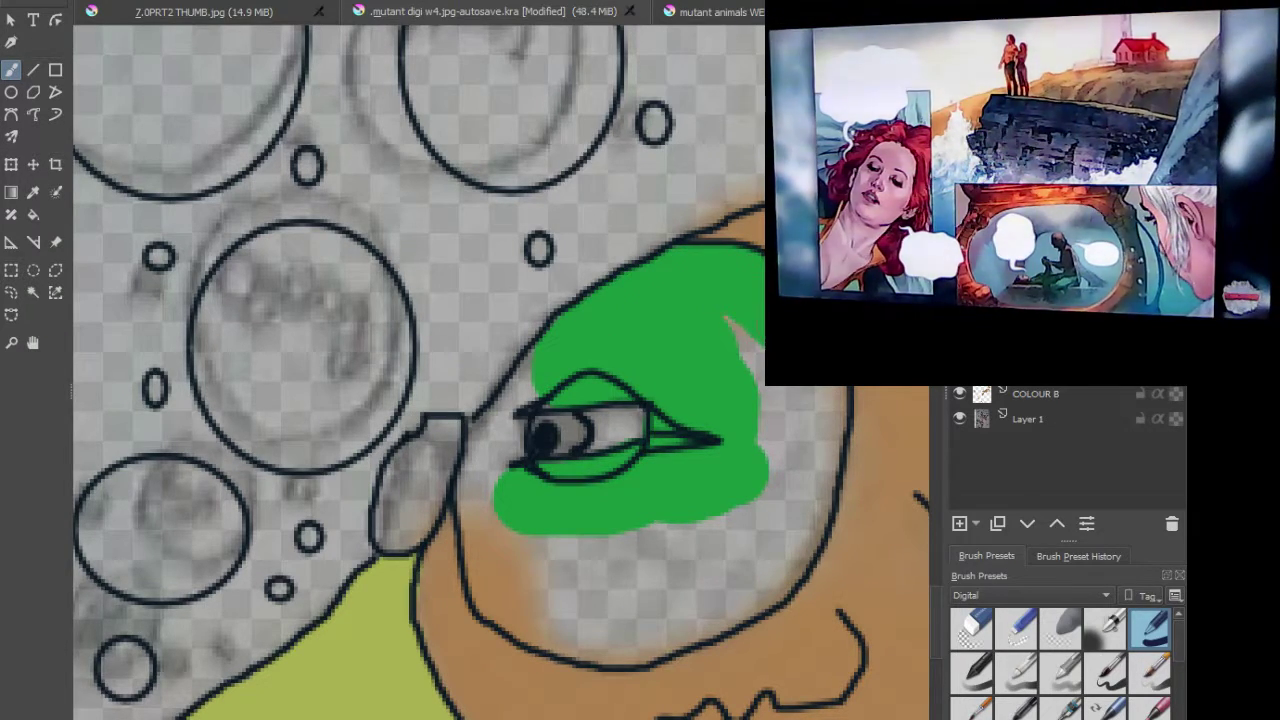
Step: Extend the green through the rear and lower parts of the round eye patch up to its outline, covering the stray orange
{"action": "mouse_move", "coordinate": [785, 360]}
{"action": "left_mouse_down"}
{"action": "mouse_move", "coordinate": [818, 405]}
{"action": "mouse_move", "coordinate": [800, 490]}
{"action": "left_mouse_up"}
{"action": "mouse_move", "coordinate": [740, 340]}
{"action": "left_mouse_down"}
{"action": "mouse_move", "coordinate": [770, 470]}
{"action": "mouse_move", "coordinate": [740, 520]}
{"action": "mouse_move", "coordinate": [680, 555]}
{"action": "mouse_move", "coordinate": [540, 560]}
{"action": "left_mouse_up"}
{"action": "mouse_move", "coordinate": [795, 475]}
{"action": "left_mouse_down"}
{"action": "mouse_move", "coordinate": [815, 500]}
{"action": "mouse_move", "coordinate": [770, 560]}
{"action": "left_mouse_up"}
{"action": "mouse_move", "coordinate": [765, 578]}
{"action": "left_mouse_down"}
{"action": "mouse_move", "coordinate": [750, 592]}
{"action": "mouse_move", "coordinate": [790, 596]}
{"action": "mouse_move", "coordinate": [622, 628]}
{"action": "mouse_move", "coordinate": [540, 558]}
{"action": "left_mouse_up"}
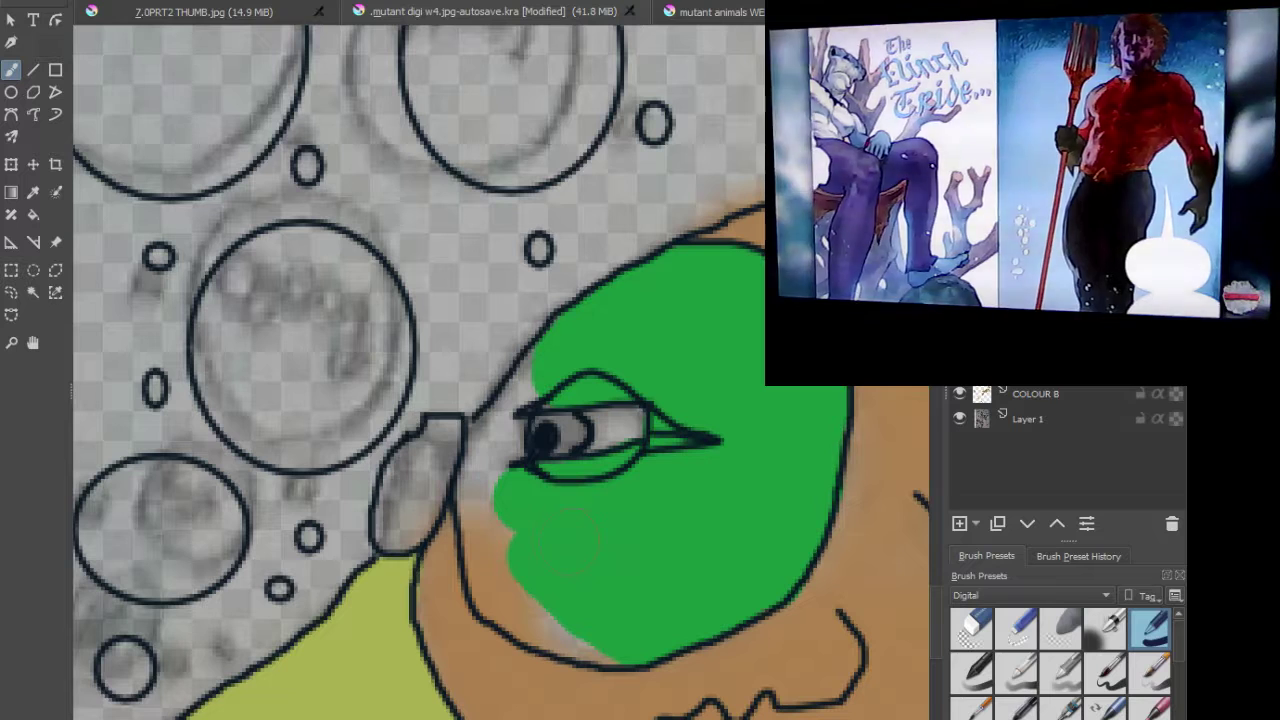
{"action": "mouse_move", "coordinate": [510, 510]}
{"action": "left_mouse_down"}
{"action": "mouse_move", "coordinate": [468, 556]}
{"action": "mouse_move", "coordinate": [475, 575]}
{"action": "mouse_move", "coordinate": [490, 570]}
{"action": "mouse_move", "coordinate": [515, 622]}
{"action": "mouse_move", "coordinate": [540, 632]}
{"action": "mouse_move", "coordinate": [550, 612]}
{"action": "mouse_move", "coordinate": [612, 660]}
{"action": "left_mouse_up"}
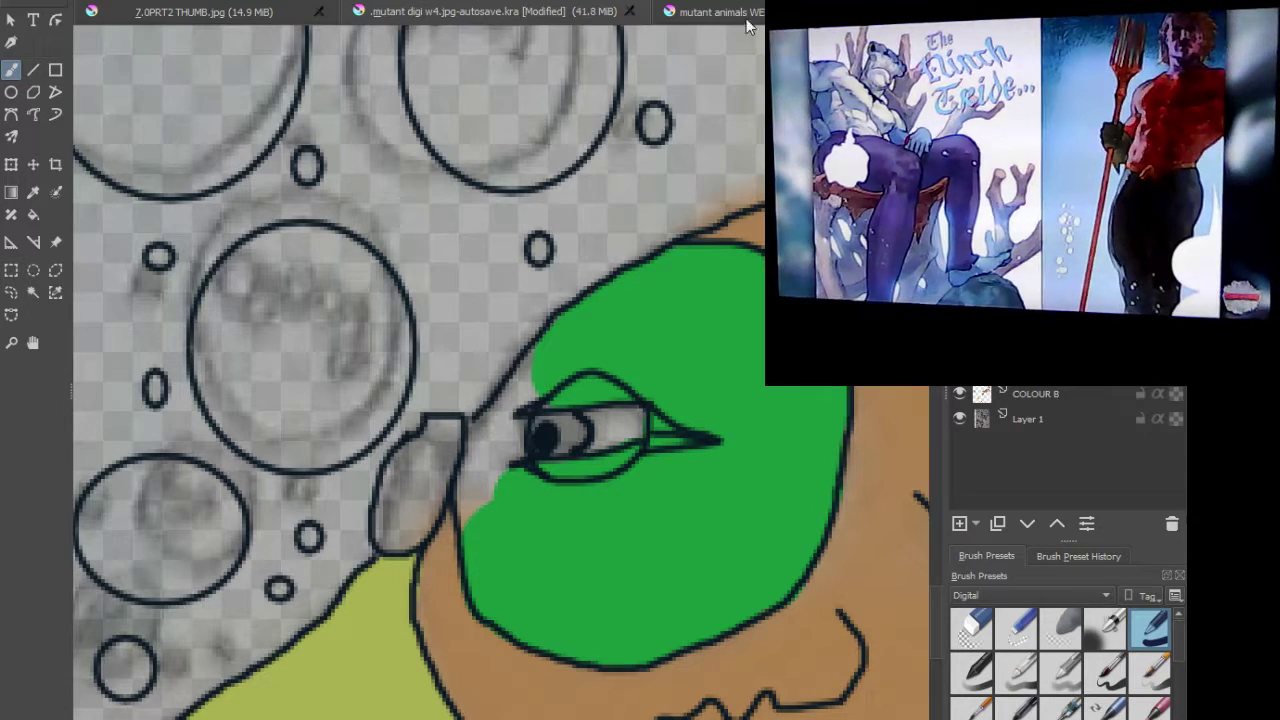
Step: Fill the remaining gaps between the front of the eye and the patch outline with green
{"action": "scroll", "coordinate": [569, 369], "scroll_direction": "up", "scroll_amount": 2}
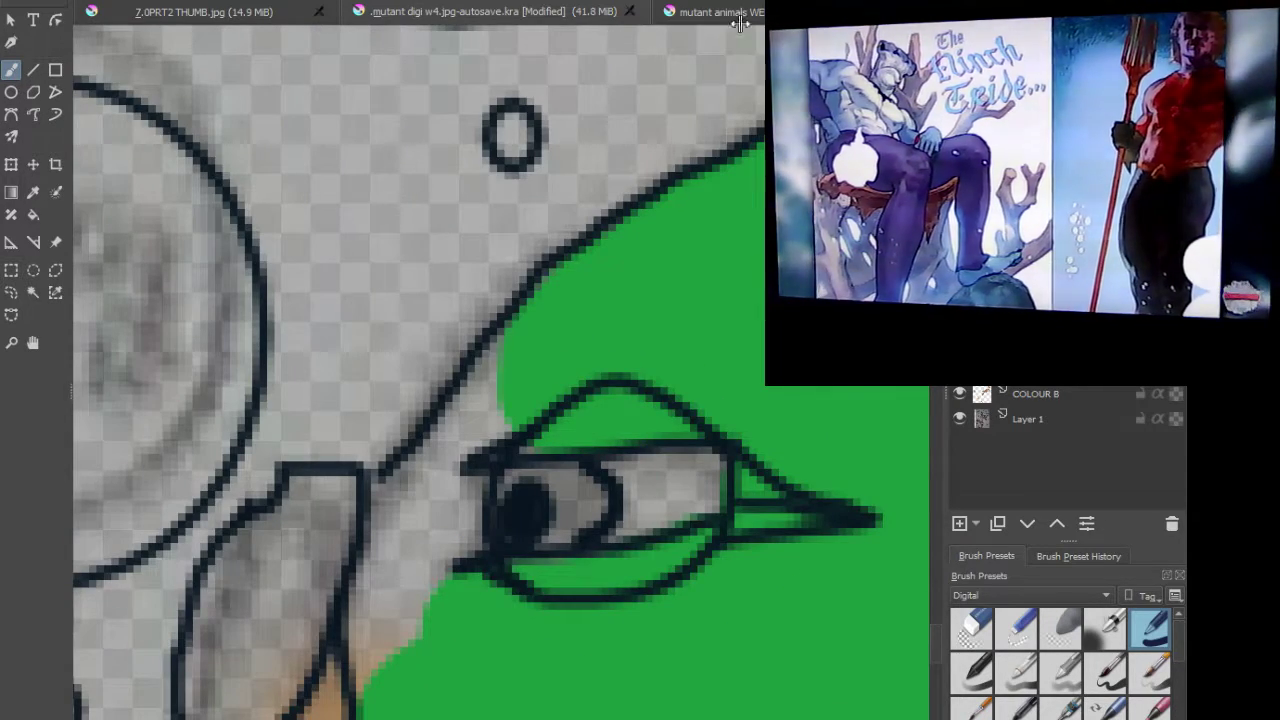
{"action": "mouse_move", "coordinate": [504, 335]}
{"action": "left_mouse_down"}
{"action": "mouse_move", "coordinate": [374, 510]}
{"action": "mouse_move", "coordinate": [364, 685]}
{"action": "mouse_move", "coordinate": [465, 557]}
{"action": "mouse_move", "coordinate": [470, 488]}
{"action": "mouse_move", "coordinate": [463, 478]}
{"action": "mouse_move", "coordinate": [425, 492]}
{"action": "mouse_move", "coordinate": [380, 655]}
{"action": "left_mouse_up"}
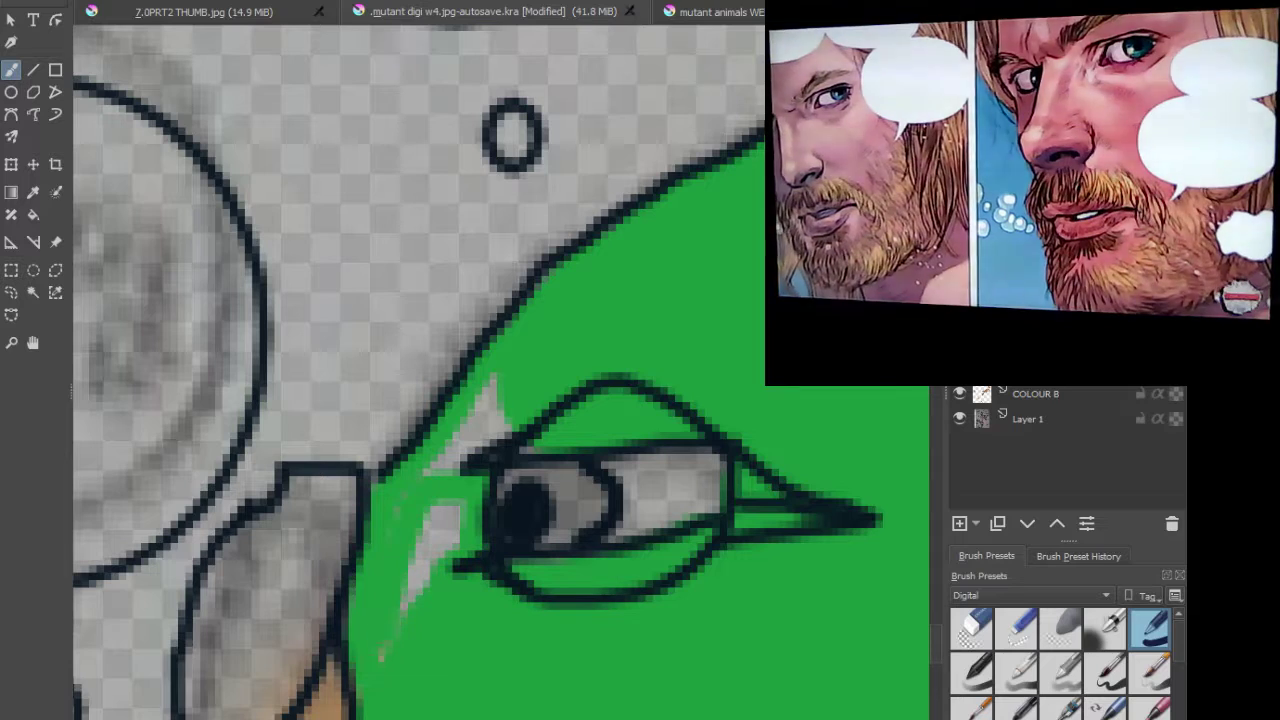
{"action": "mouse_move", "coordinate": [405, 620]}
{"action": "left_mouse_down"}
{"action": "mouse_move", "coordinate": [457, 518]}
{"action": "mouse_move", "coordinate": [440, 512]}
{"action": "mouse_move", "coordinate": [414, 568]}
{"action": "left_mouse_up"}
{"action": "mouse_move", "coordinate": [430, 472]}
{"action": "left_mouse_down"}
{"action": "mouse_move", "coordinate": [485, 438]}
{"action": "mouse_move", "coordinate": [493, 385]}
{"action": "mouse_move", "coordinate": [455, 440]}
{"action": "left_mouse_up"}
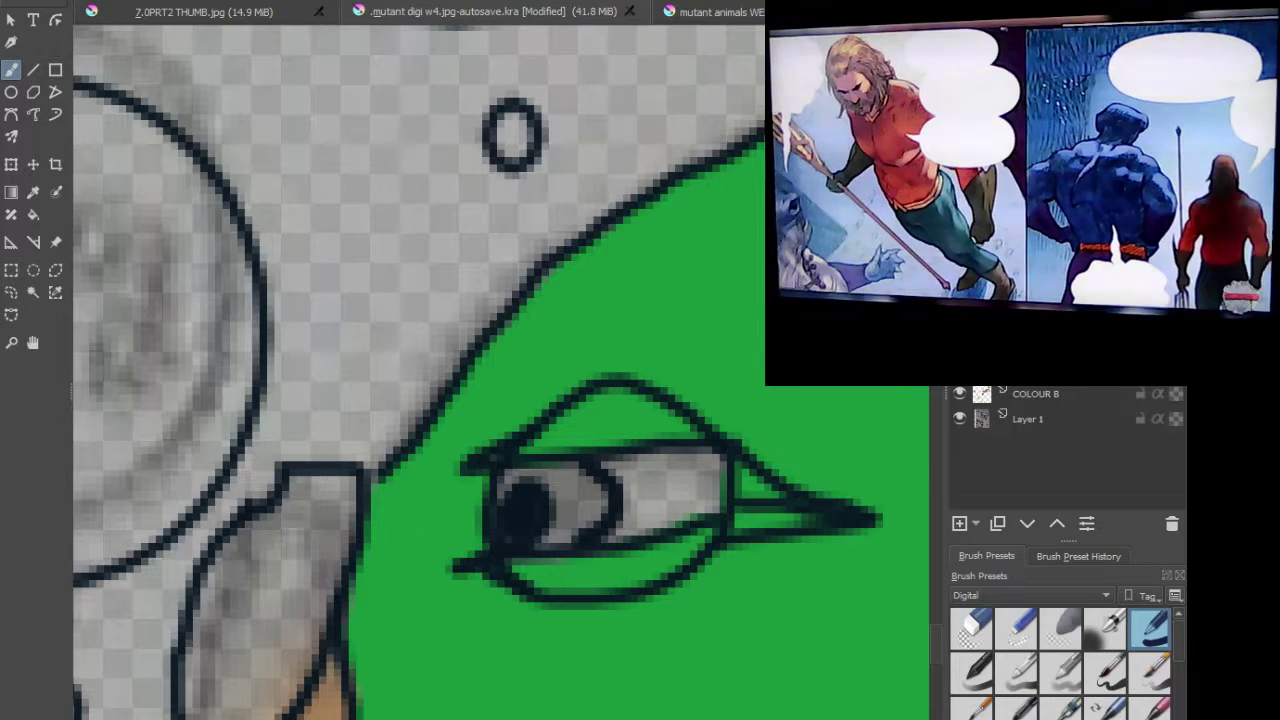
Step: Paint the open part of the eyeball behind the iris white
{"action": "mouse_move", "coordinate": [598, 458]}
{"action": "left_mouse_down"}
{"action": "mouse_move", "coordinate": [634, 480]}
{"action": "mouse_move", "coordinate": [612, 526]}
{"action": "mouse_move", "coordinate": [622, 530]}
{"action": "mouse_move", "coordinate": [698, 499]}
{"action": "mouse_move", "coordinate": [710, 478]}
{"action": "mouse_move", "coordinate": [708, 460]}
{"action": "mouse_move", "coordinate": [630, 460]}
{"action": "mouse_move", "coordinate": [709, 462]}
{"action": "mouse_move", "coordinate": [650, 490]}
{"action": "left_mouse_up"}
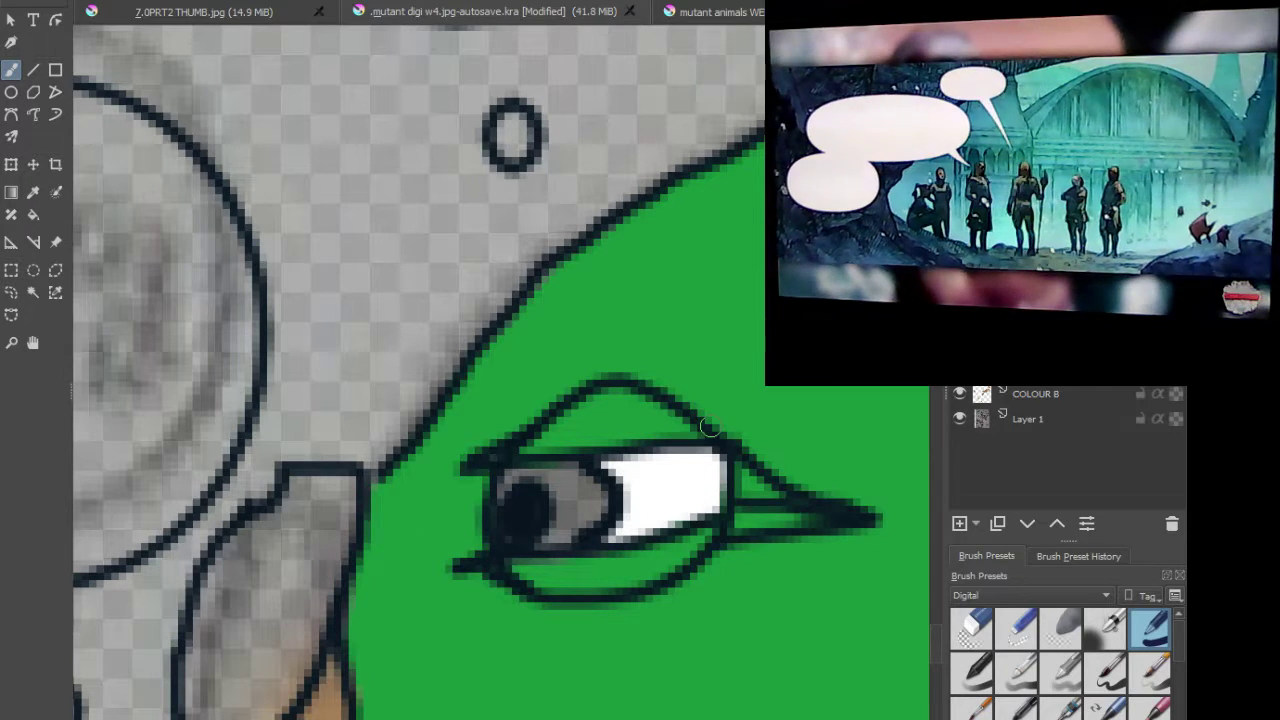
{"action": "scroll", "coordinate": [708, 427], "scroll_direction": "down", "scroll_amount": 2}
{"action": "scroll", "coordinate": [652, 471], "scroll_direction": "down", "scroll_amount": 4}
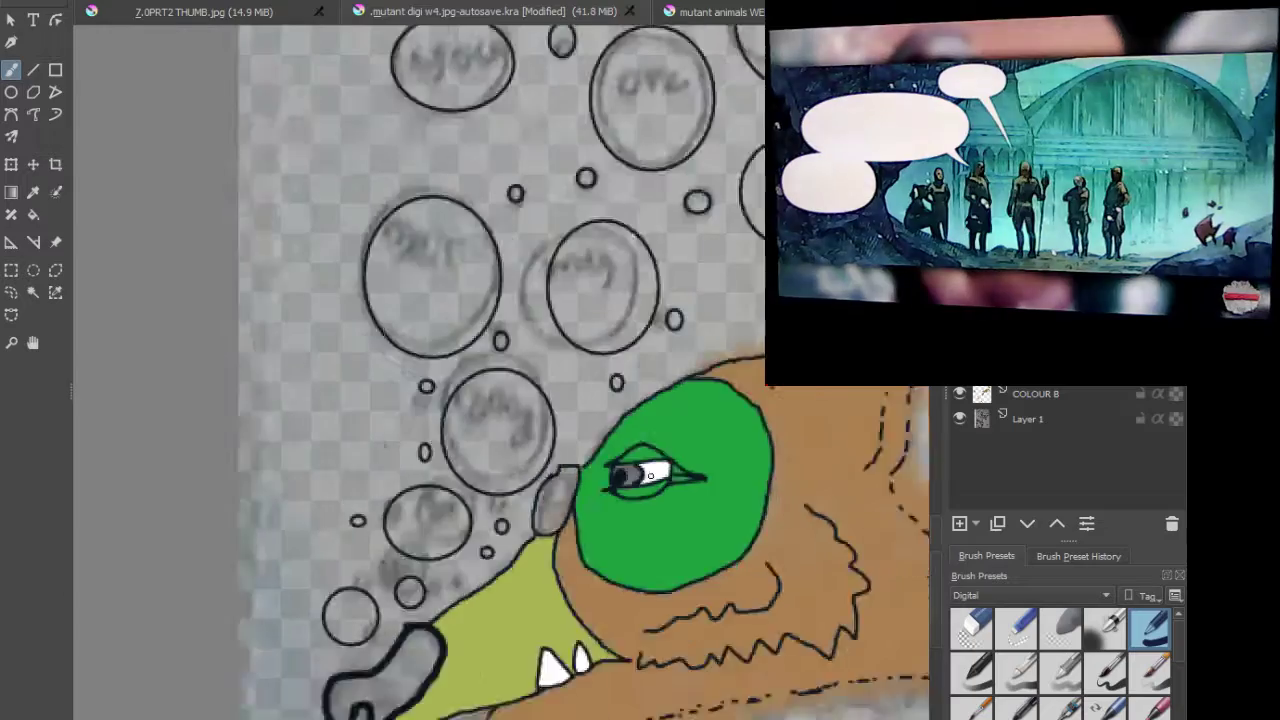
{"action": "left_click_drag", "start_coordinate": [729, 508], "coordinate": [529, 420]}
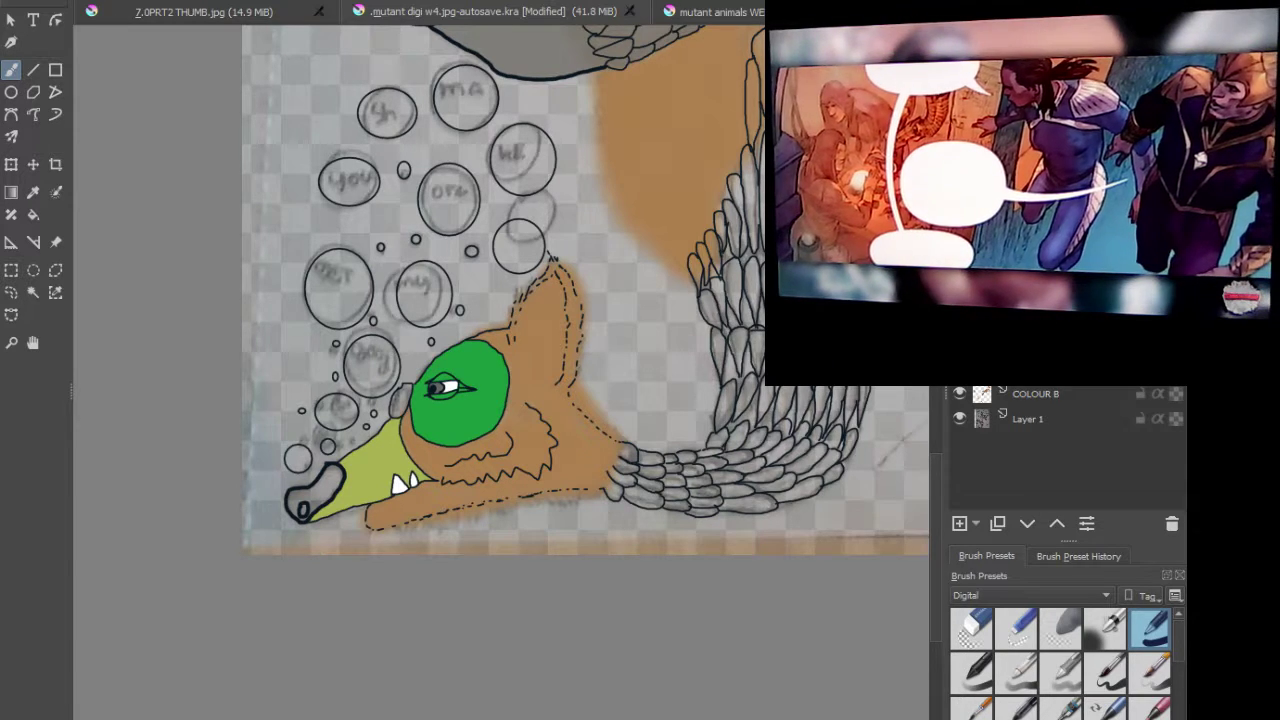
Step: Colour the iris around the black pupil, trying dark green first and settling on yellow
{"action": "scroll", "coordinate": [377, 400], "scroll_direction": "up", "scroll_amount": 6}
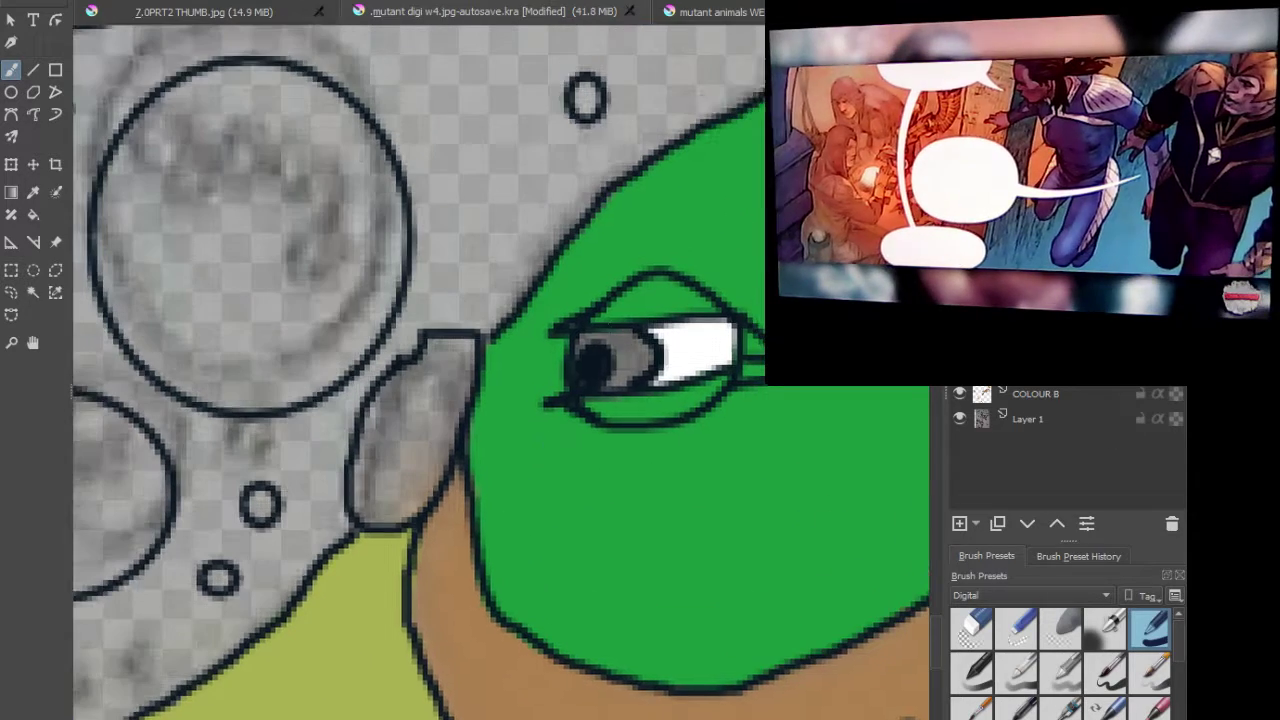
{"action": "mouse_move", "coordinate": [600, 327]}
{"action": "left_mouse_down"}
{"action": "mouse_move", "coordinate": [585, 348]}
{"action": "mouse_move", "coordinate": [622, 338]}
{"action": "mouse_move", "coordinate": [646, 358]}
{"action": "mouse_move", "coordinate": [612, 376]}
{"action": "mouse_move", "coordinate": [614, 350]}
{"action": "mouse_move", "coordinate": [600, 376]}
{"action": "left_mouse_up"}
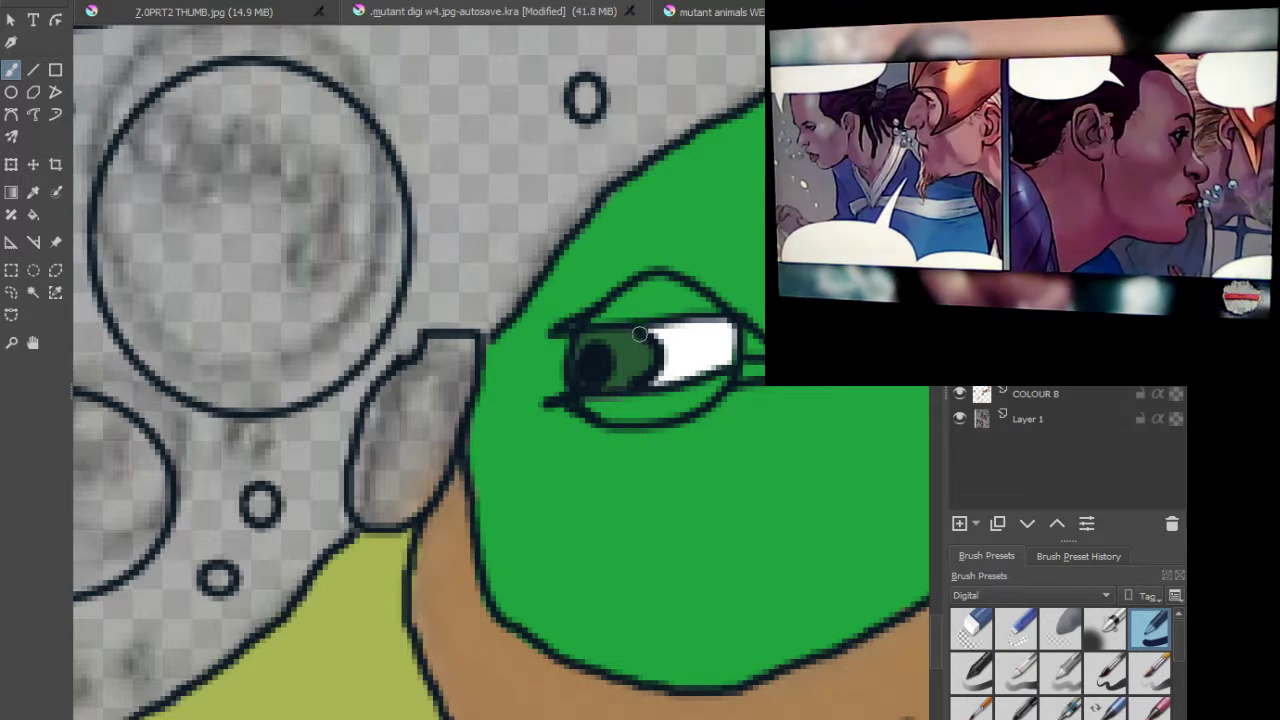
{"action": "mouse_move", "coordinate": [579, 357]}
{"action": "left_mouse_down"}
{"action": "mouse_move", "coordinate": [606, 337]}
{"action": "mouse_move", "coordinate": [616, 356]}
{"action": "mouse_move", "coordinate": [604, 384]}
{"action": "mouse_move", "coordinate": [625, 346]}
{"action": "mouse_move", "coordinate": [586, 341]}
{"action": "mouse_move", "coordinate": [588, 380]}
{"action": "mouse_move", "coordinate": [612, 382]}
{"action": "mouse_move", "coordinate": [642, 359]}
{"action": "mouse_move", "coordinate": [628, 336]}
{"action": "mouse_move", "coordinate": [638, 361]}
{"action": "left_mouse_up"}
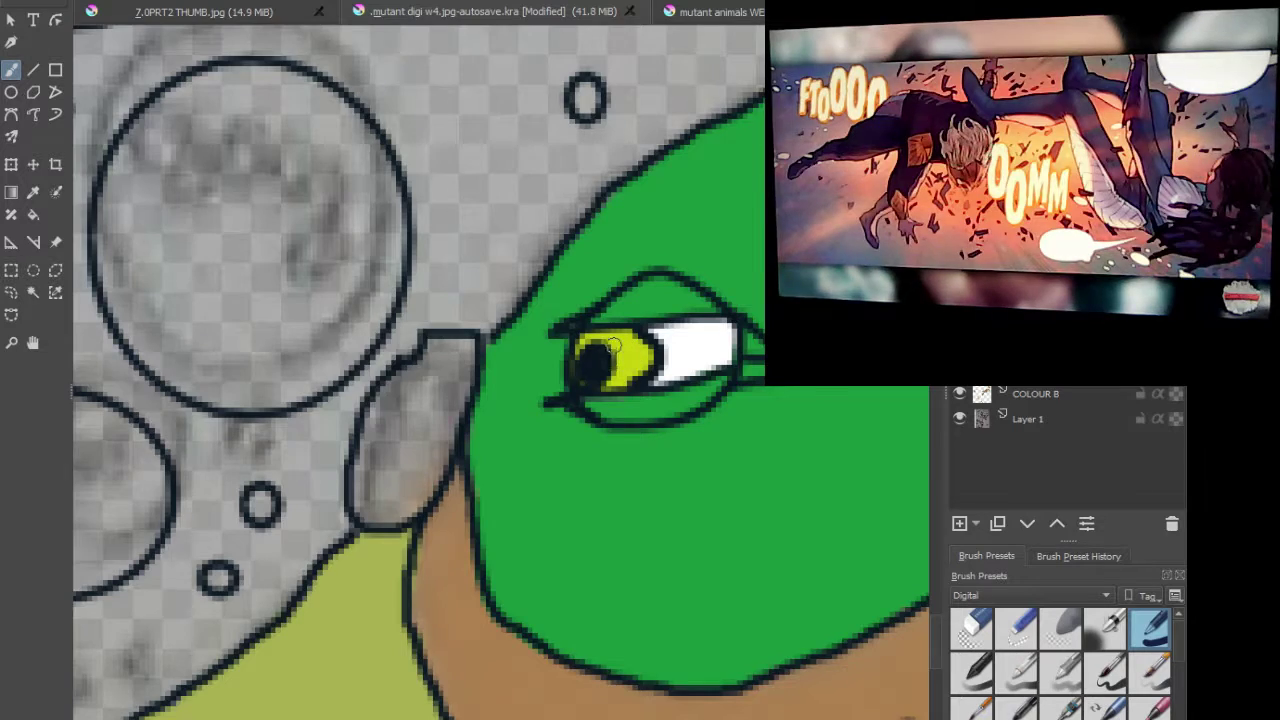
{"action": "scroll", "coordinate": [612, 347], "scroll_direction": "down", "scroll_amount": 5}
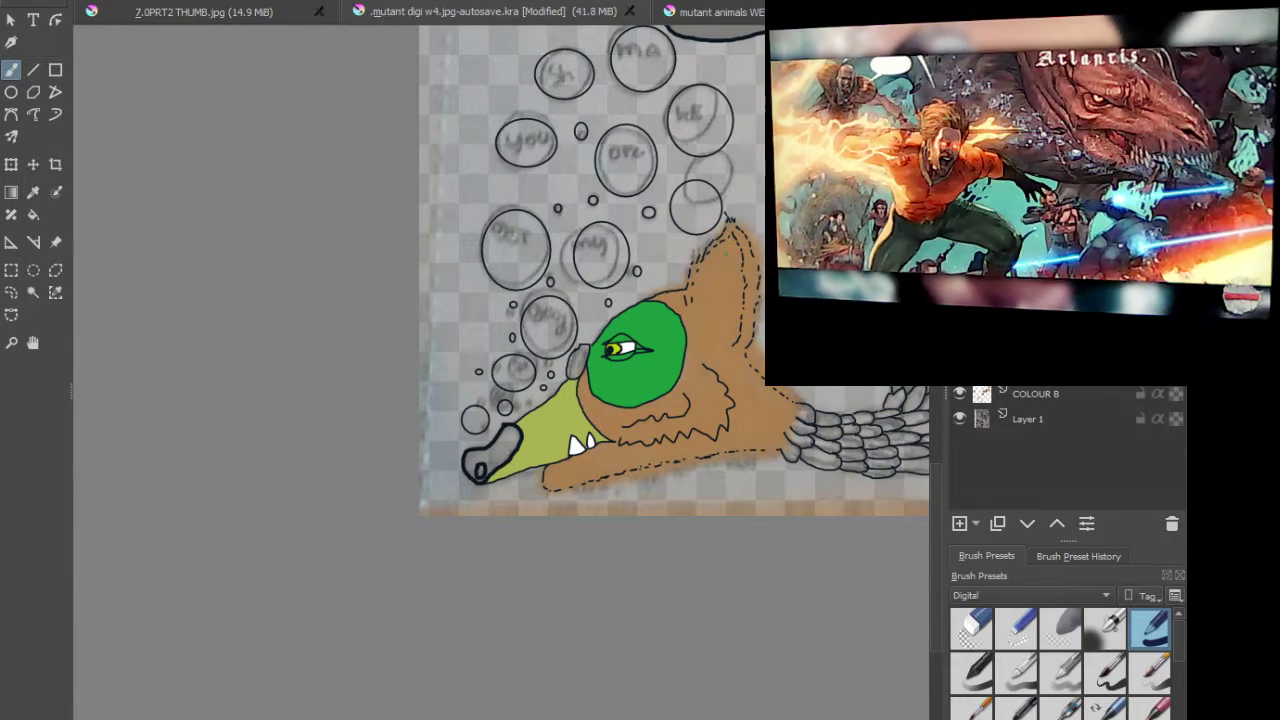
{"action": "scroll", "coordinate": [727, 256], "scroll_direction": "down", "scroll_amount": 3}
{"action": "mouse_move", "coordinate": [764, 190]}
{"action": "left_mouse_down"}
{"action": "mouse_move", "coordinate": [497, 363]}
{"action": "mouse_move", "coordinate": [500, 374]}
{"action": "left_mouse_up"}
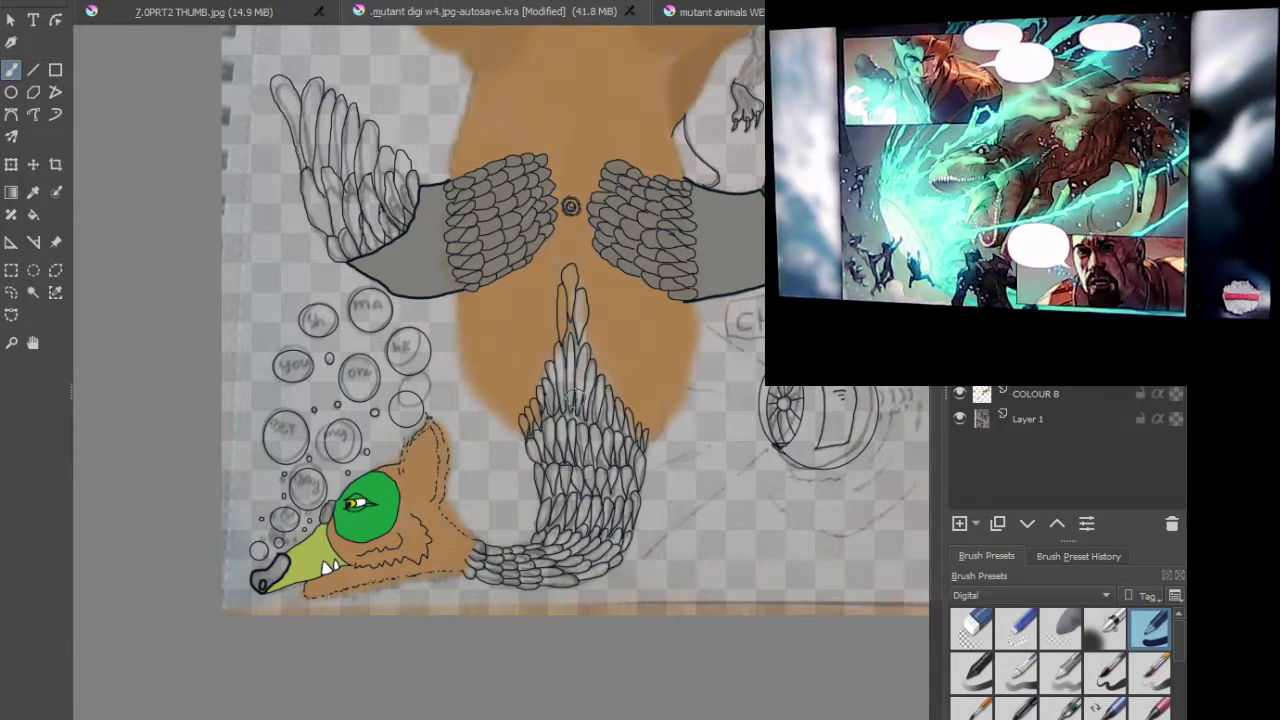
Step: Paint the tall feathers at the upper tip of the neck plumage green, over the orange body
{"action": "scroll", "coordinate": [575, 400], "scroll_direction": "up", "scroll_amount": 3}
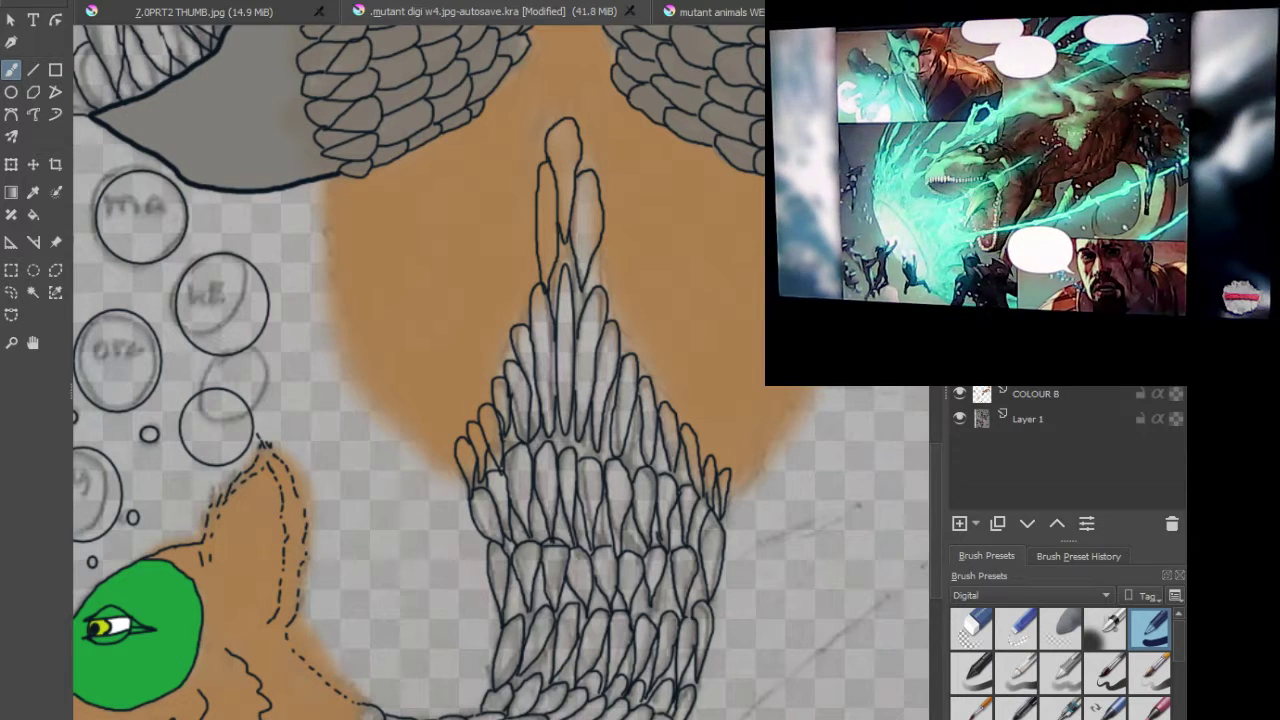
{"action": "left_click", "coordinate": [565, 128]}
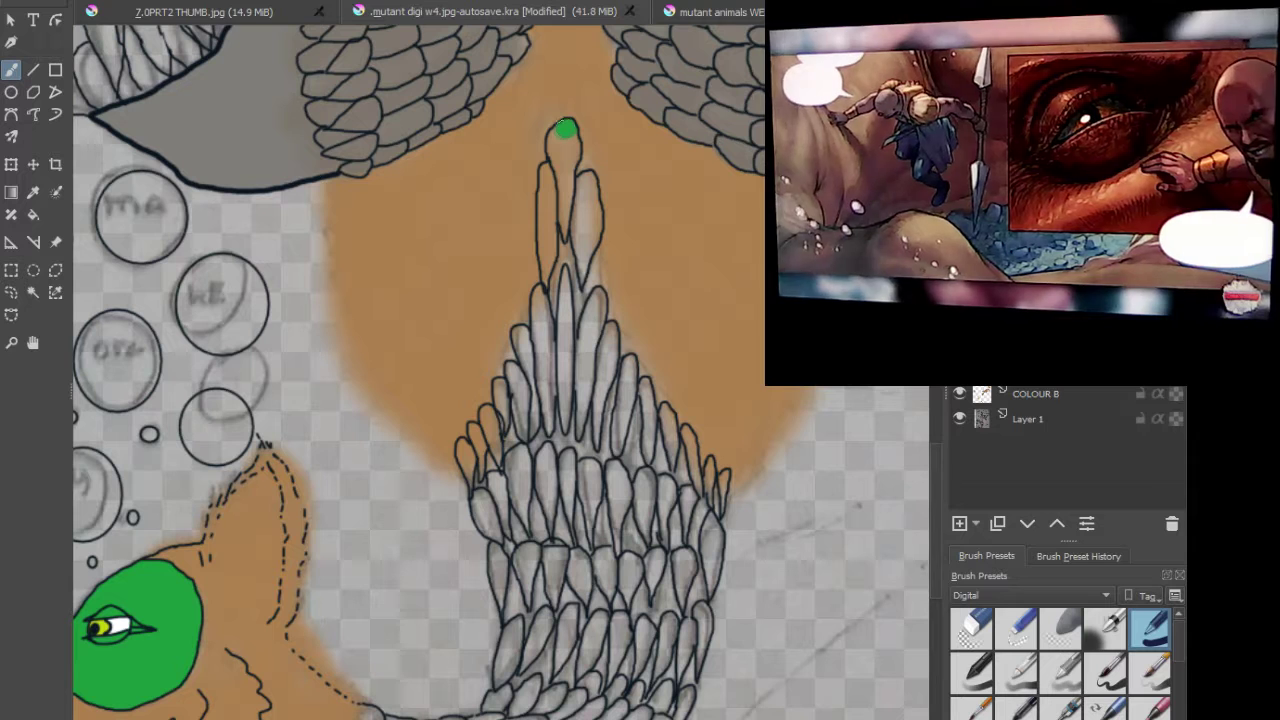
{"action": "left_click_drag", "start_coordinate": [560, 158], "coordinate": [556, 248]}
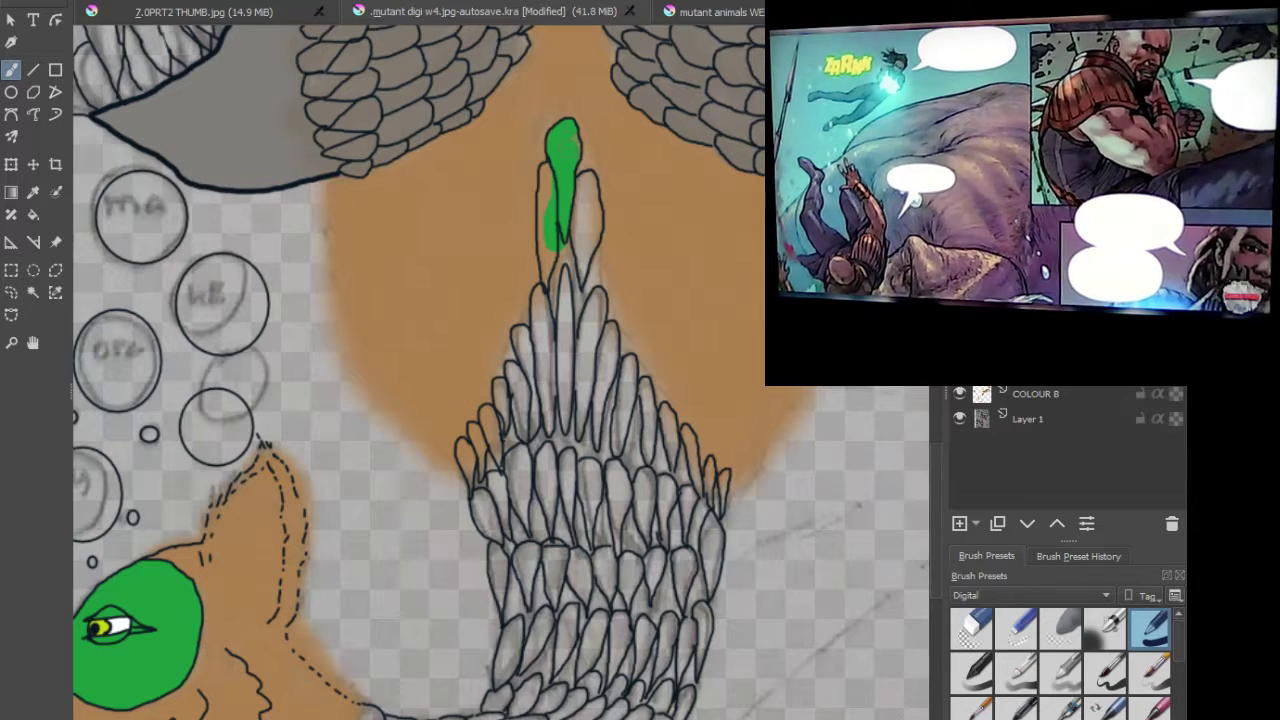
{"action": "left_click_drag", "start_coordinate": [547, 162], "coordinate": [543, 210]}
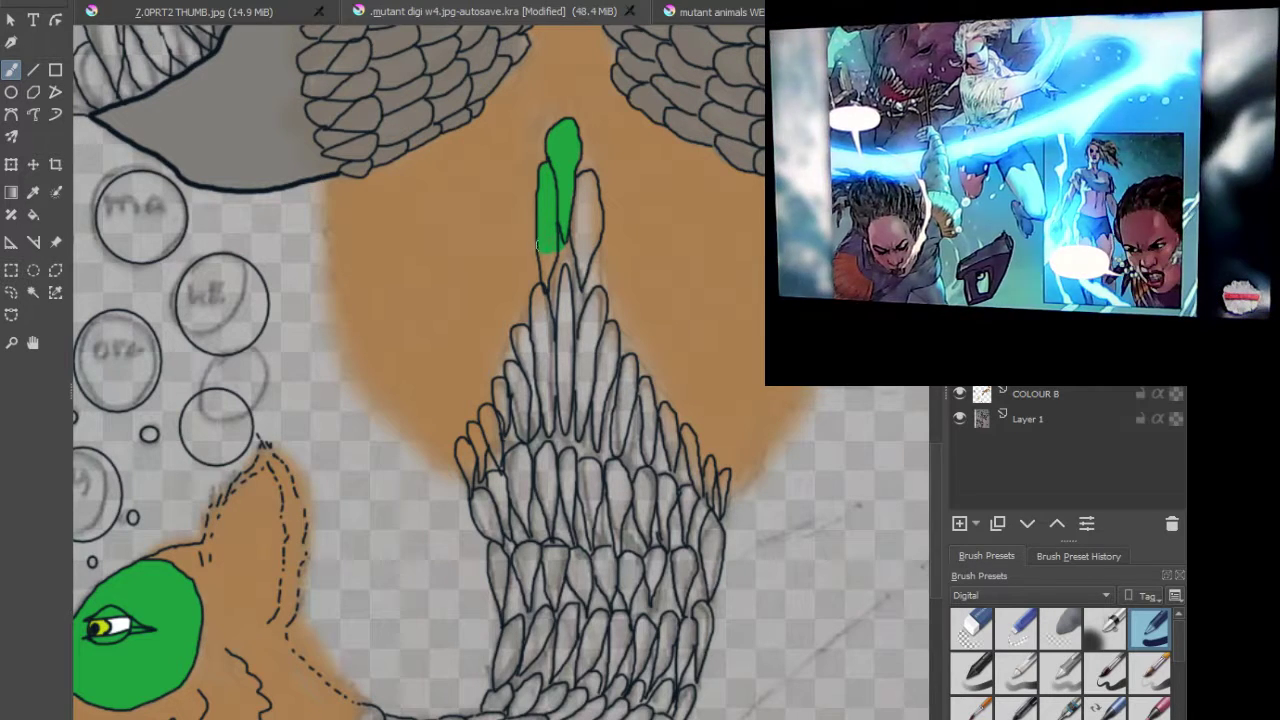
{"action": "mouse_move", "coordinate": [548, 256]}
{"action": "left_mouse_down"}
{"action": "mouse_move", "coordinate": [552, 305]}
{"action": "mouse_move", "coordinate": [564, 215]}
{"action": "mouse_move", "coordinate": [564, 312]}
{"action": "mouse_move", "coordinate": [579, 186]}
{"action": "left_mouse_up"}
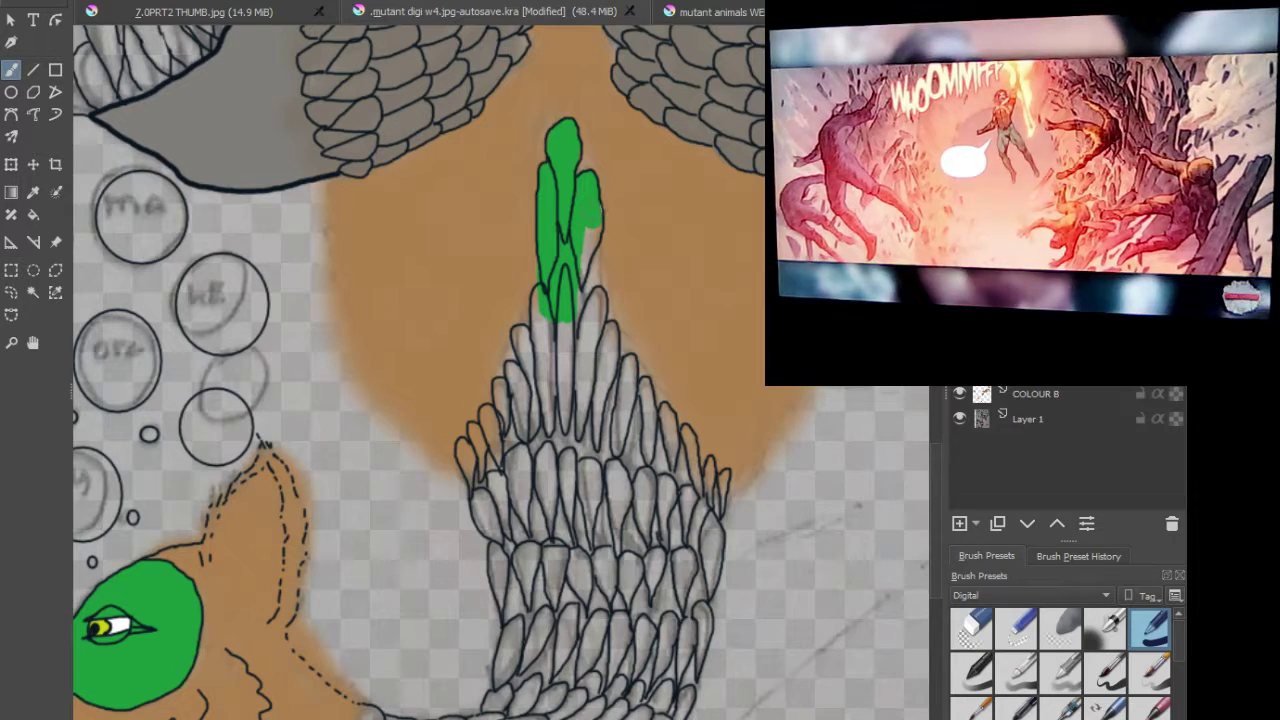
{"action": "left_click_drag", "start_coordinate": [598, 230], "coordinate": [588, 238]}
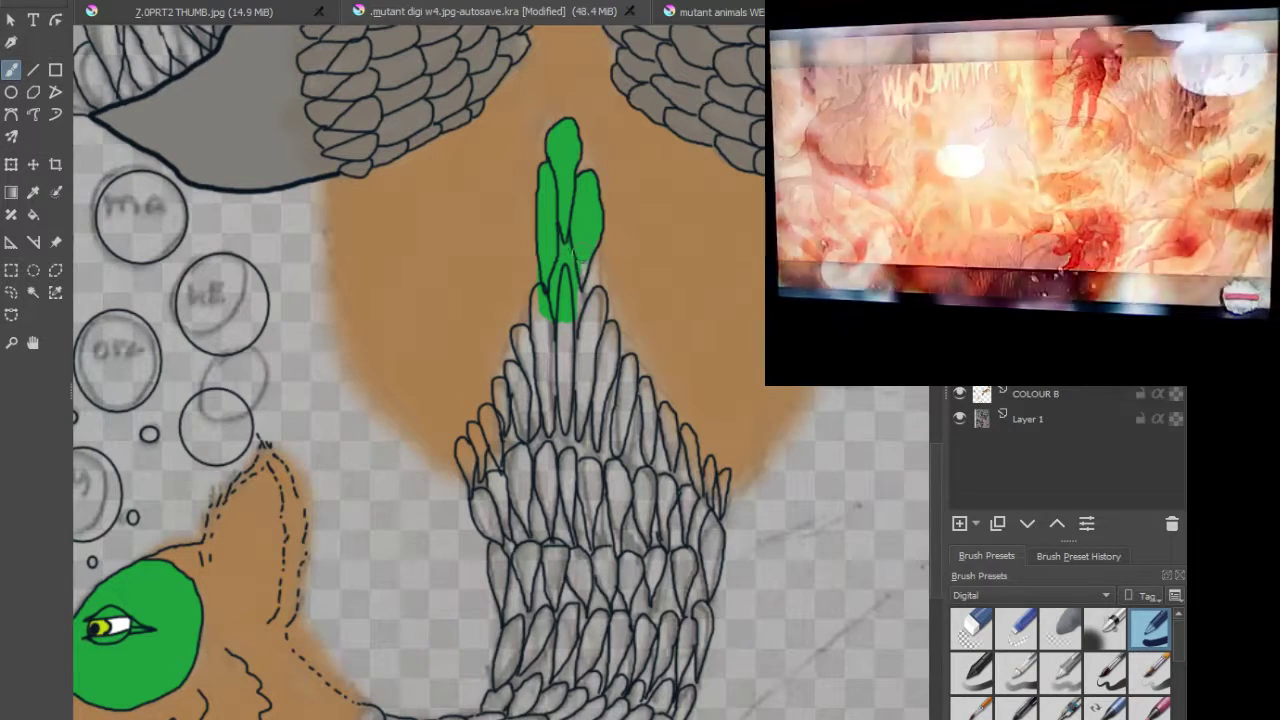
{"action": "mouse_move", "coordinate": [573, 292]}
{"action": "left_mouse_down"}
{"action": "mouse_move", "coordinate": [570, 328]}
{"action": "mouse_move", "coordinate": [588, 274]}
{"action": "mouse_move", "coordinate": [588, 320]}
{"action": "mouse_move", "coordinate": [596, 260]}
{"action": "left_mouse_up"}
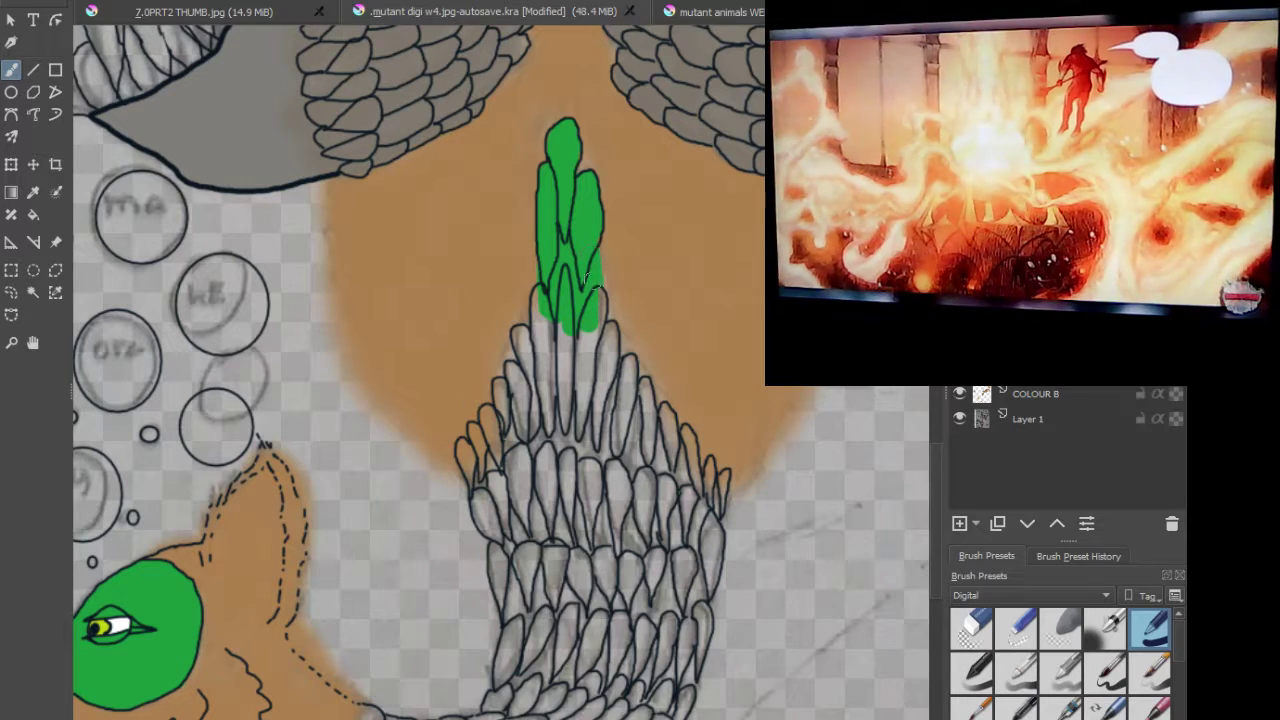
Step: Extend the green down the long central feathers and onto the first shorter feathers on their left side
{"action": "left_click_drag", "start_coordinate": [602, 316], "coordinate": [580, 418]}
{"action": "mouse_move", "coordinate": [576, 370]}
{"action": "left_mouse_down"}
{"action": "mouse_move", "coordinate": [572, 332]}
{"action": "mouse_move", "coordinate": [566, 382]}
{"action": "mouse_move", "coordinate": [556, 330]}
{"action": "mouse_move", "coordinate": [560, 446]}
{"action": "left_mouse_up"}
{"action": "mouse_move", "coordinate": [556, 400]}
{"action": "left_mouse_down"}
{"action": "mouse_move", "coordinate": [540, 294]}
{"action": "mouse_move", "coordinate": [536, 375]}
{"action": "mouse_move", "coordinate": [524, 332]}
{"action": "left_mouse_up"}
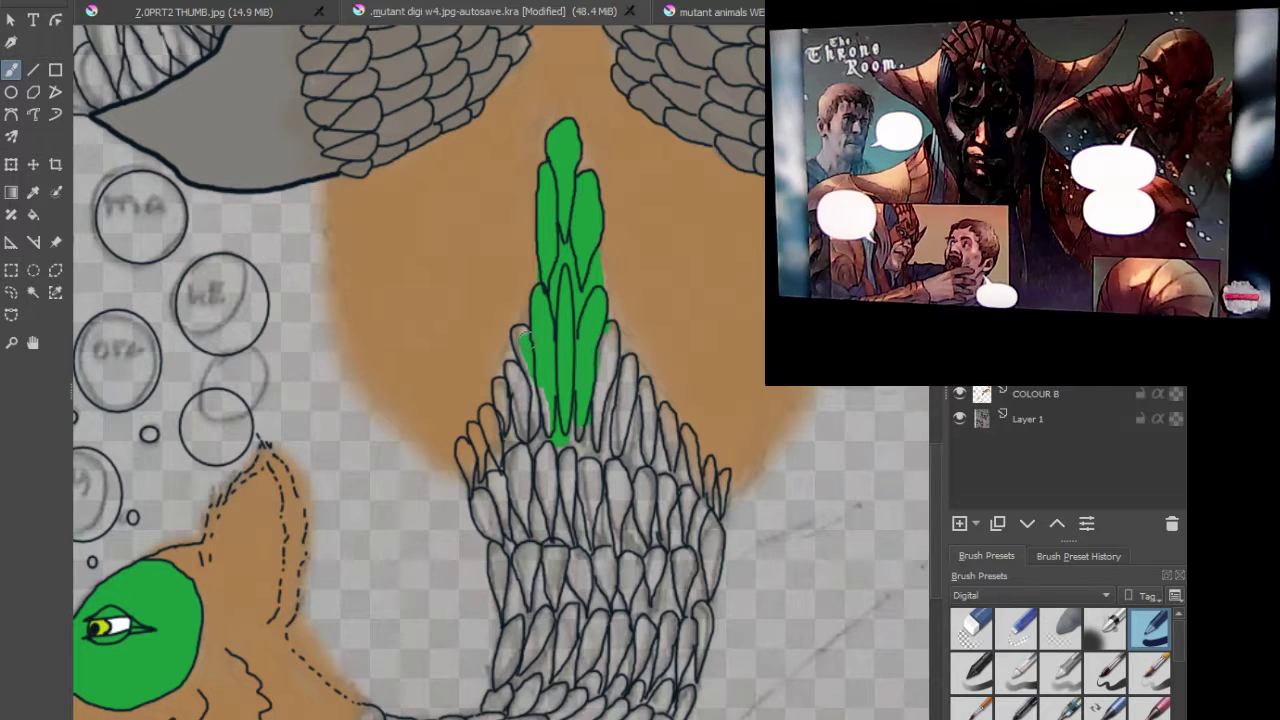
{"action": "mouse_move", "coordinate": [530, 345]}
{"action": "left_mouse_down"}
{"action": "mouse_move", "coordinate": [518, 388]}
{"action": "mouse_move", "coordinate": [515, 368]}
{"action": "left_mouse_up"}
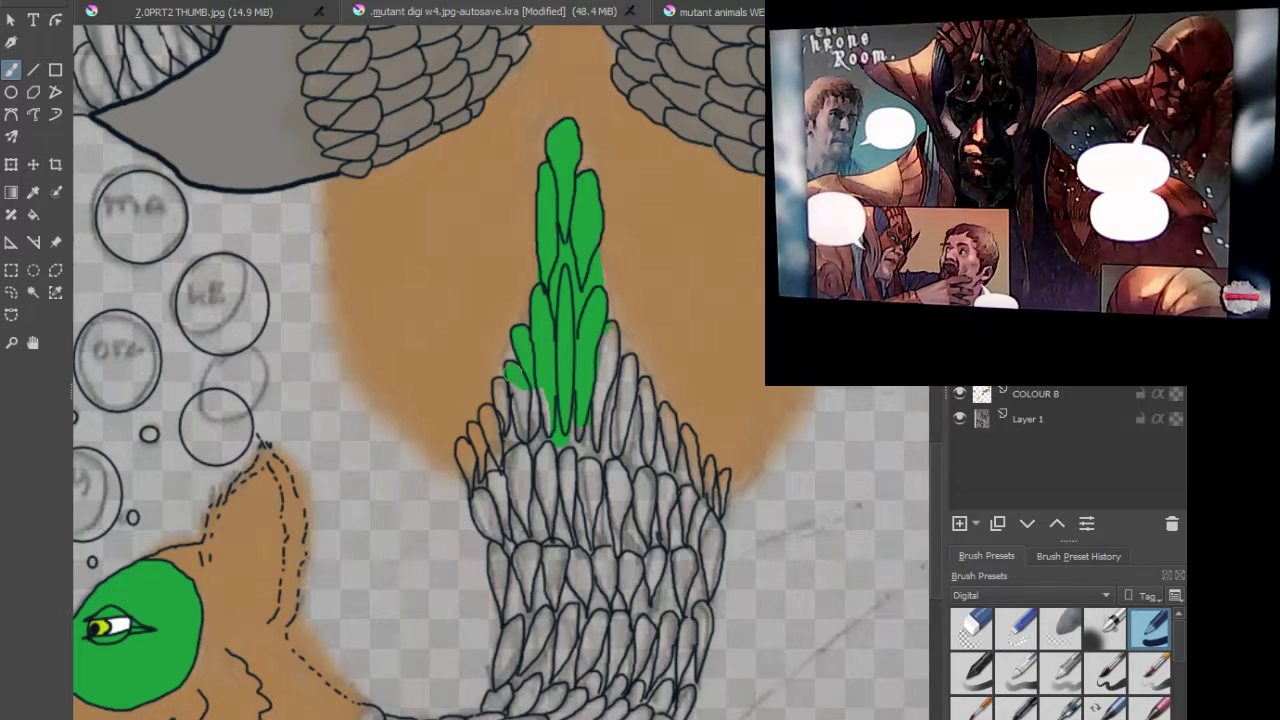
Step: Fill the short feathers stepping down the plumage's left slope with green, including the rounded one beneath them
{"action": "scroll", "coordinate": [527, 420], "scroll_direction": "up", "scroll_amount": 2}
{"action": "mouse_move", "coordinate": [528, 443]}
{"action": "left_mouse_down"}
{"action": "mouse_move", "coordinate": [594, 414]}
{"action": "mouse_move", "coordinate": [561, 266]}
{"action": "left_mouse_up"}
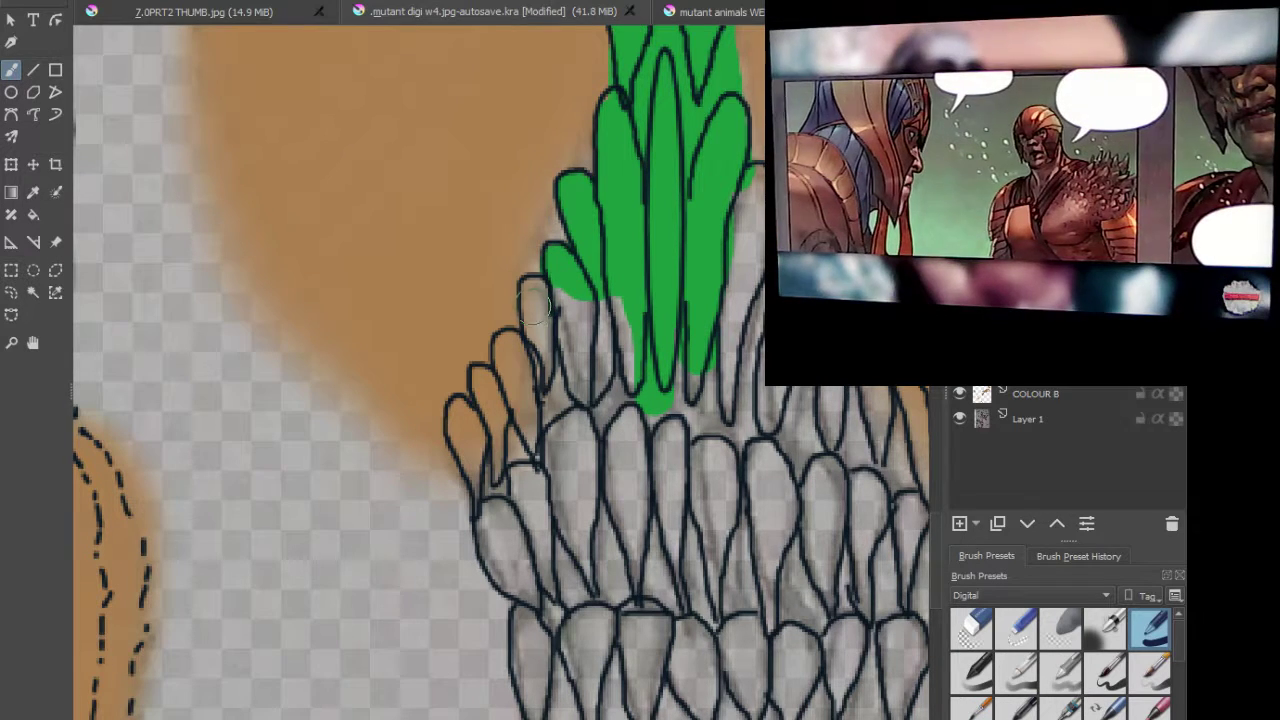
{"action": "mouse_move", "coordinate": [533, 292]}
{"action": "left_mouse_down"}
{"action": "mouse_move", "coordinate": [545, 335]}
{"action": "mouse_move", "coordinate": [530, 385]}
{"action": "mouse_move", "coordinate": [532, 366]}
{"action": "mouse_move", "coordinate": [500, 348]}
{"action": "mouse_move", "coordinate": [515, 345]}
{"action": "mouse_move", "coordinate": [505, 400]}
{"action": "mouse_move", "coordinate": [475, 378]}
{"action": "mouse_move", "coordinate": [492, 420]}
{"action": "mouse_move", "coordinate": [476, 428]}
{"action": "mouse_move", "coordinate": [460, 414]}
{"action": "left_mouse_up"}
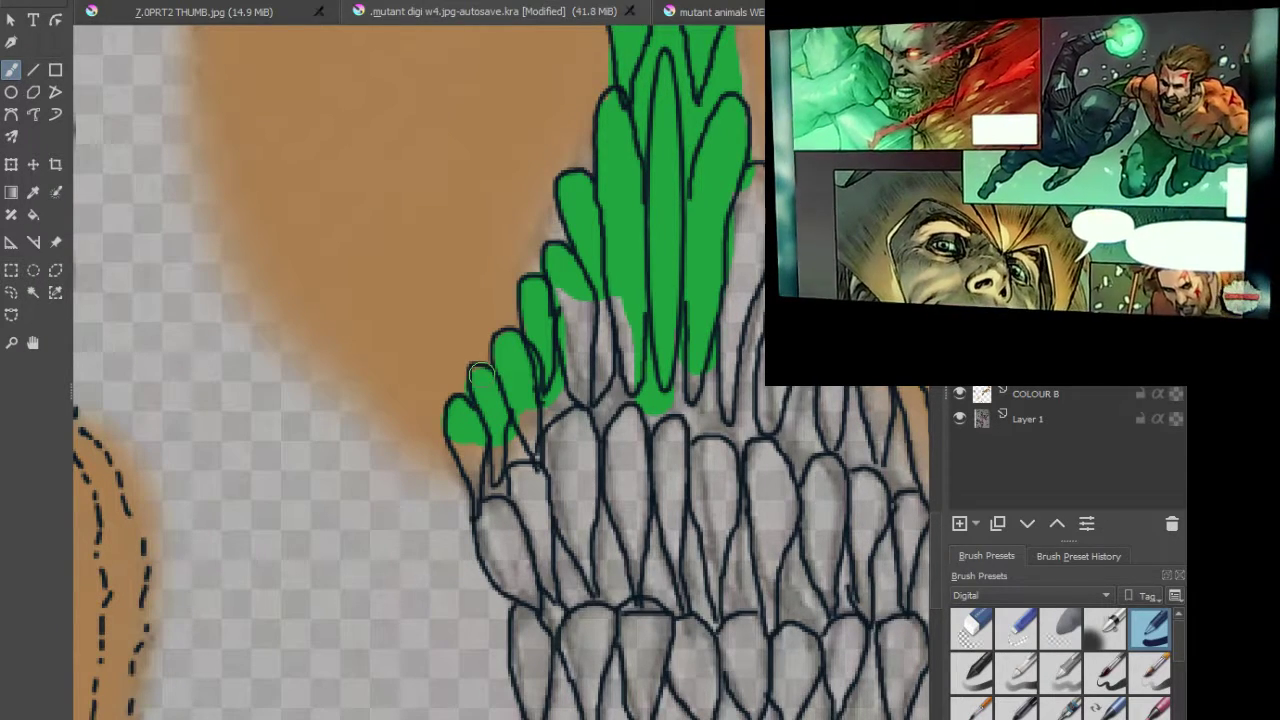
{"action": "mouse_move", "coordinate": [458, 444]}
{"action": "left_mouse_down"}
{"action": "mouse_move", "coordinate": [487, 487]}
{"action": "mouse_move", "coordinate": [480, 550]}
{"action": "mouse_move", "coordinate": [496, 576]}
{"action": "mouse_move", "coordinate": [542, 593]}
{"action": "mouse_move", "coordinate": [516, 543]}
{"action": "mouse_move", "coordinate": [510, 458]}
{"action": "left_mouse_up"}
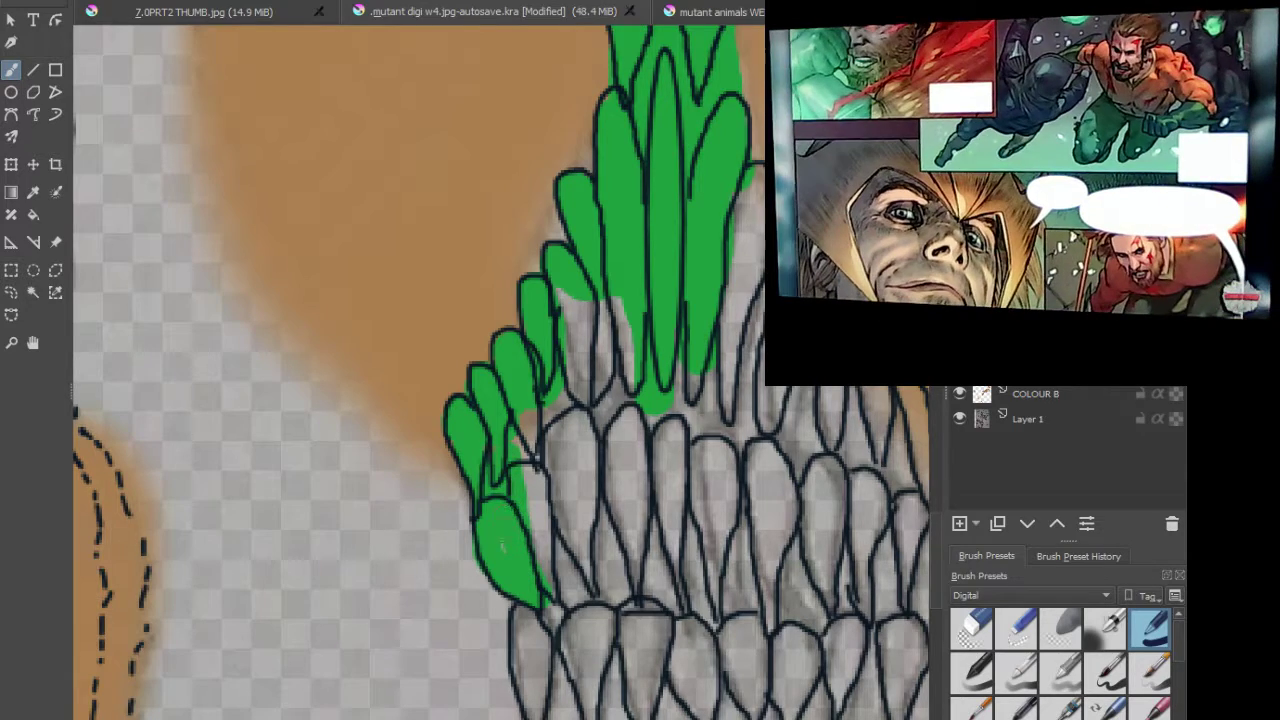
Step: Continue the green down the left edge of the neck to the large feather just above the bend
{"action": "left_click_drag", "start_coordinate": [589, 528], "coordinate": [621, 384]}
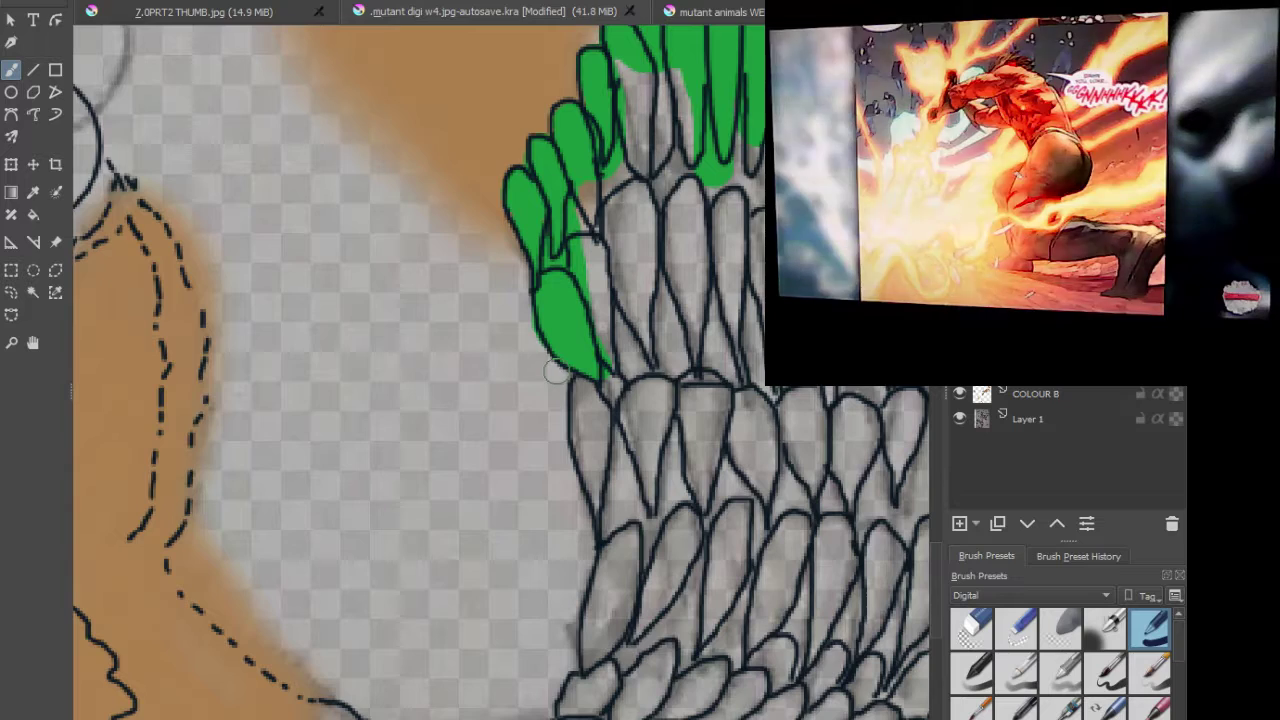
{"action": "mouse_move", "coordinate": [585, 382]}
{"action": "left_mouse_down"}
{"action": "mouse_move", "coordinate": [576, 456]}
{"action": "mouse_move", "coordinate": [601, 515]}
{"action": "mouse_move", "coordinate": [621, 460]}
{"action": "left_mouse_up"}
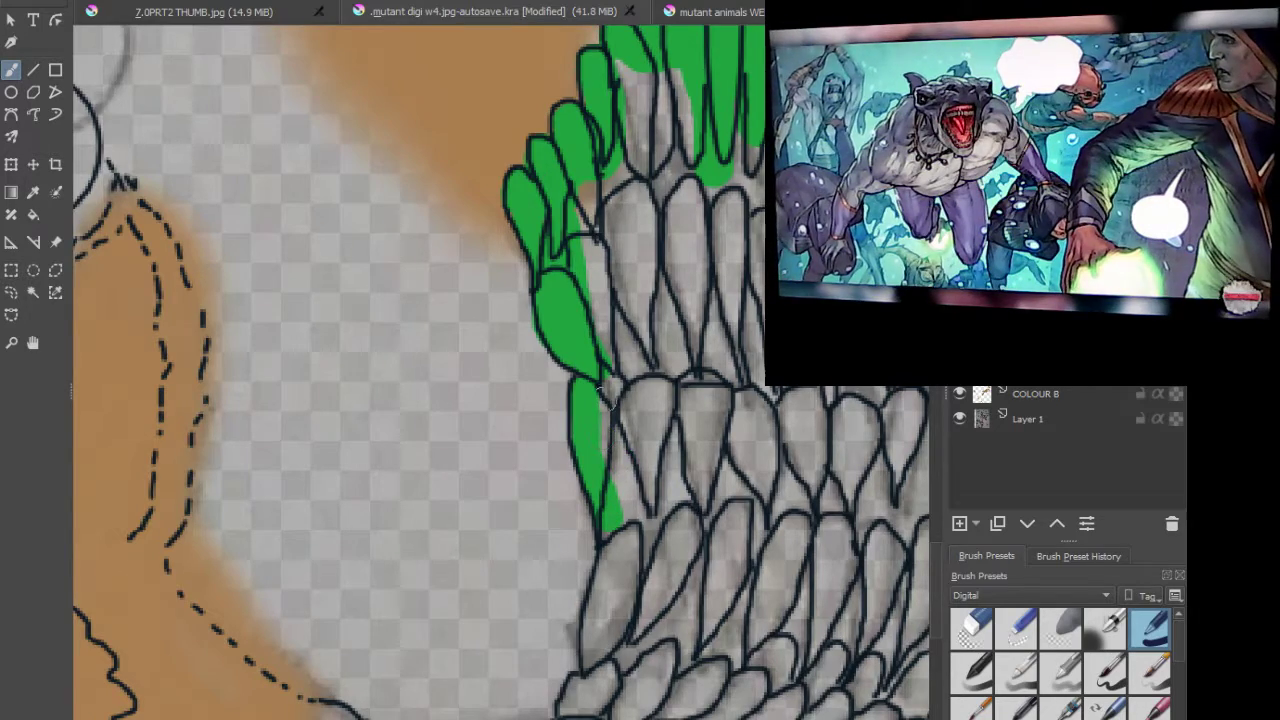
{"action": "scroll", "coordinate": [604, 390], "scroll_direction": "down", "scroll_amount": 3}
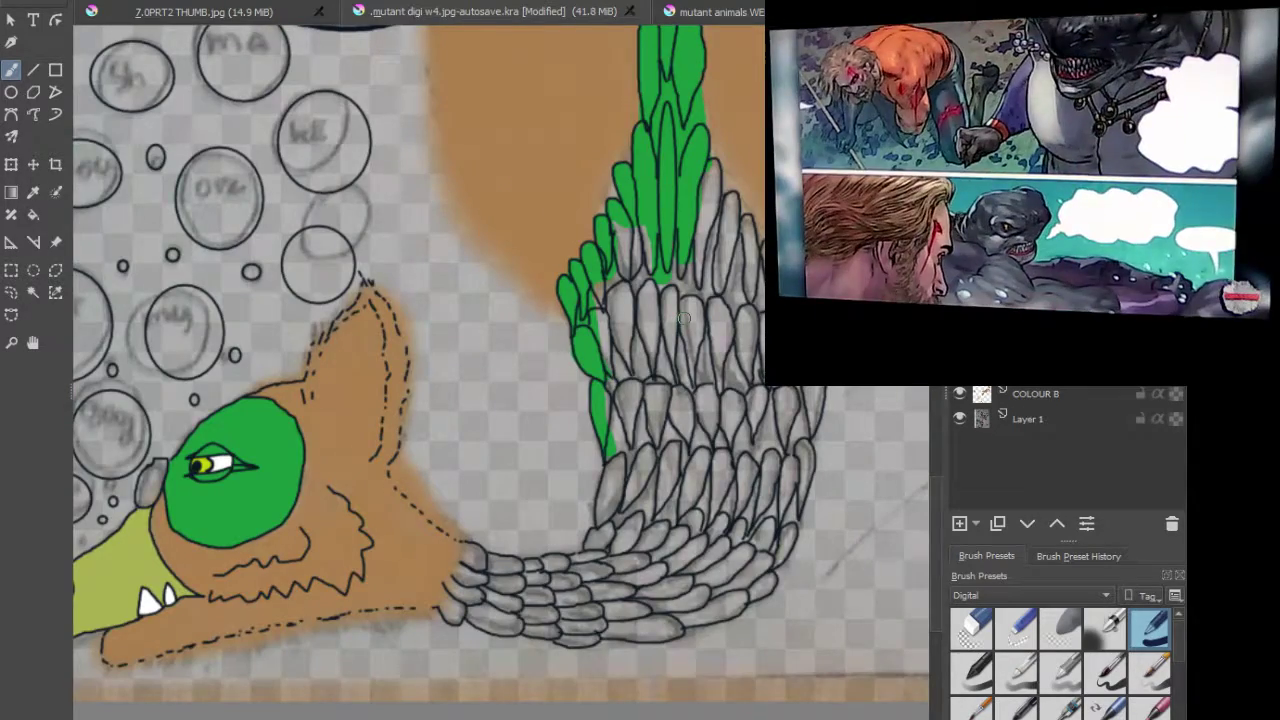
{"action": "scroll", "coordinate": [686, 322], "scroll_direction": "up", "scroll_amount": 4}
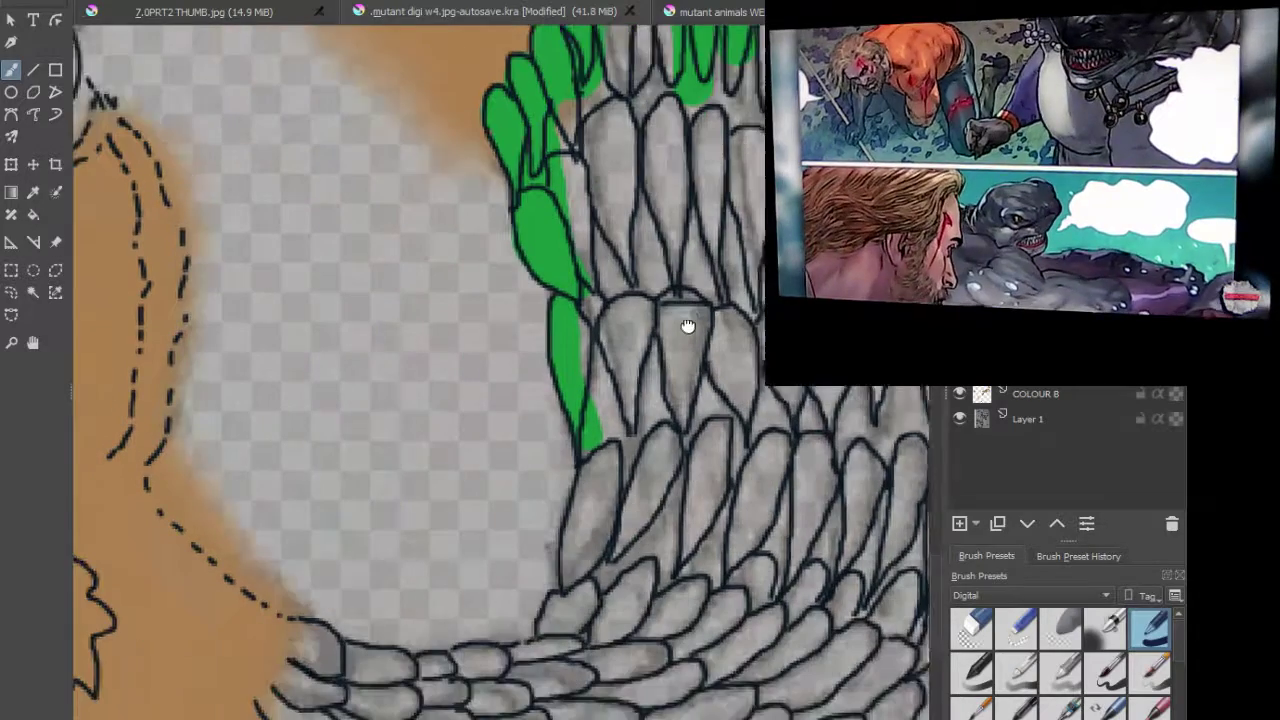
{"action": "left_click_drag", "start_coordinate": [687, 326], "coordinate": [701, 298]}
{"action": "mouse_move", "coordinate": [600, 435]}
{"action": "left_mouse_down"}
{"action": "mouse_move", "coordinate": [598, 490]}
{"action": "mouse_move", "coordinate": [586, 457]}
{"action": "mouse_move", "coordinate": [597, 492]}
{"action": "mouse_move", "coordinate": [575, 512]}
{"action": "mouse_move", "coordinate": [572, 570]}
{"action": "mouse_move", "coordinate": [627, 467]}
{"action": "mouse_move", "coordinate": [632, 412]}
{"action": "left_mouse_up"}
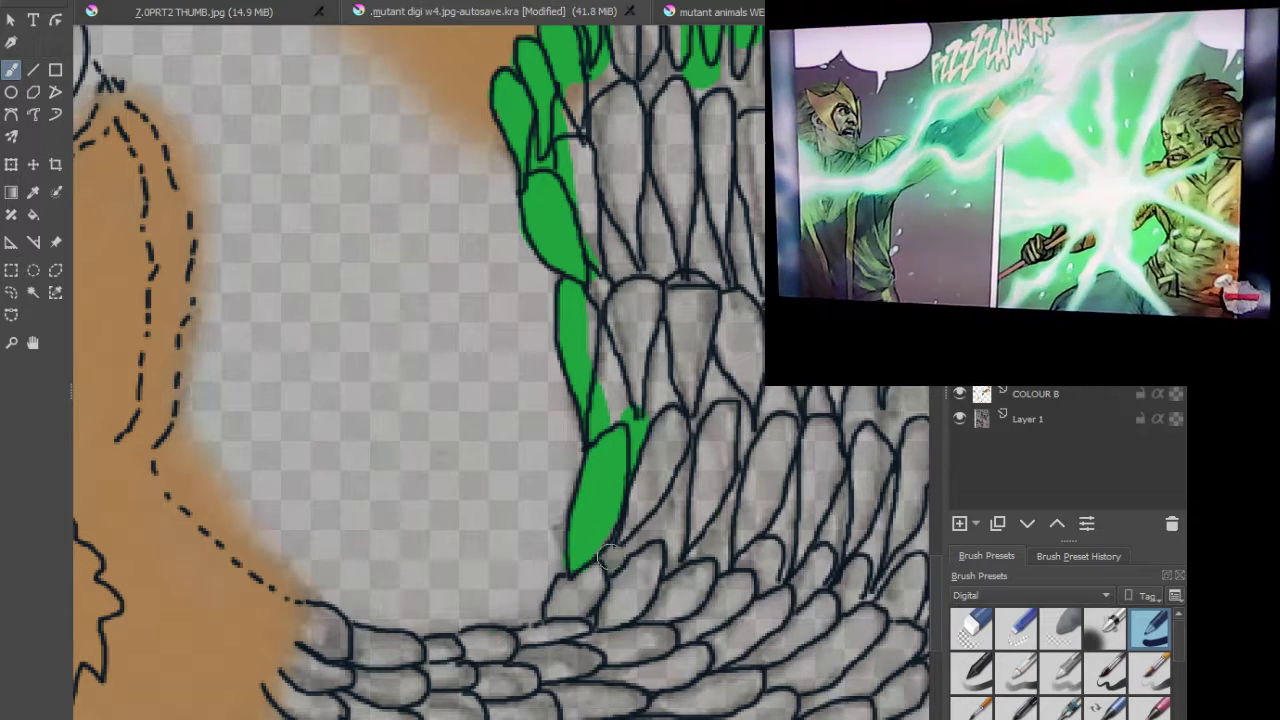
Step: Paint a green border along the base of the upright feather rows, across to the neck's right edge
{"action": "mouse_move", "coordinate": [605, 548]}
{"action": "left_mouse_down"}
{"action": "mouse_move", "coordinate": [655, 515]}
{"action": "mouse_move", "coordinate": [667, 518]}
{"action": "mouse_move", "coordinate": [662, 538]}
{"action": "mouse_move", "coordinate": [682, 528]}
{"action": "mouse_move", "coordinate": [678, 543]}
{"action": "mouse_move", "coordinate": [696, 523]}
{"action": "mouse_move", "coordinate": [690, 448]}
{"action": "mouse_move", "coordinate": [620, 515]}
{"action": "mouse_move", "coordinate": [640, 485]}
{"action": "left_mouse_up"}
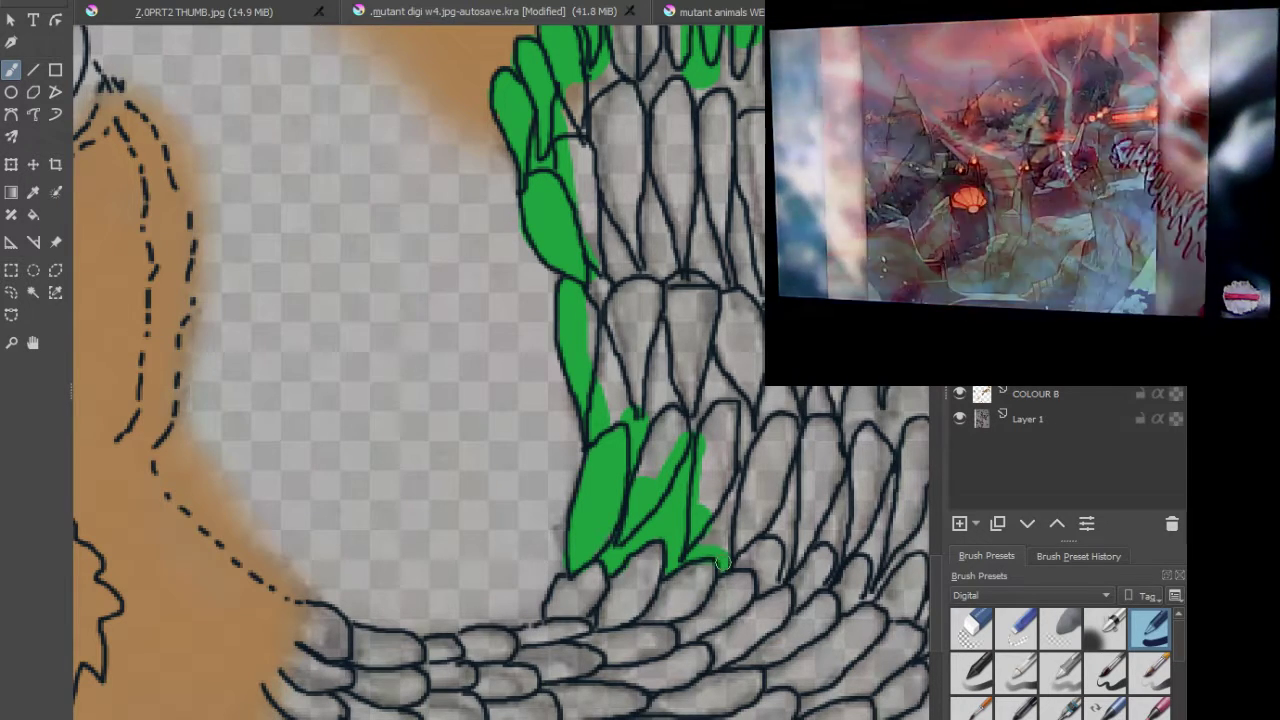
{"action": "mouse_move", "coordinate": [756, 565]}
{"action": "left_mouse_down"}
{"action": "mouse_move", "coordinate": [770, 584]}
{"action": "mouse_move", "coordinate": [802, 589]}
{"action": "left_mouse_up"}
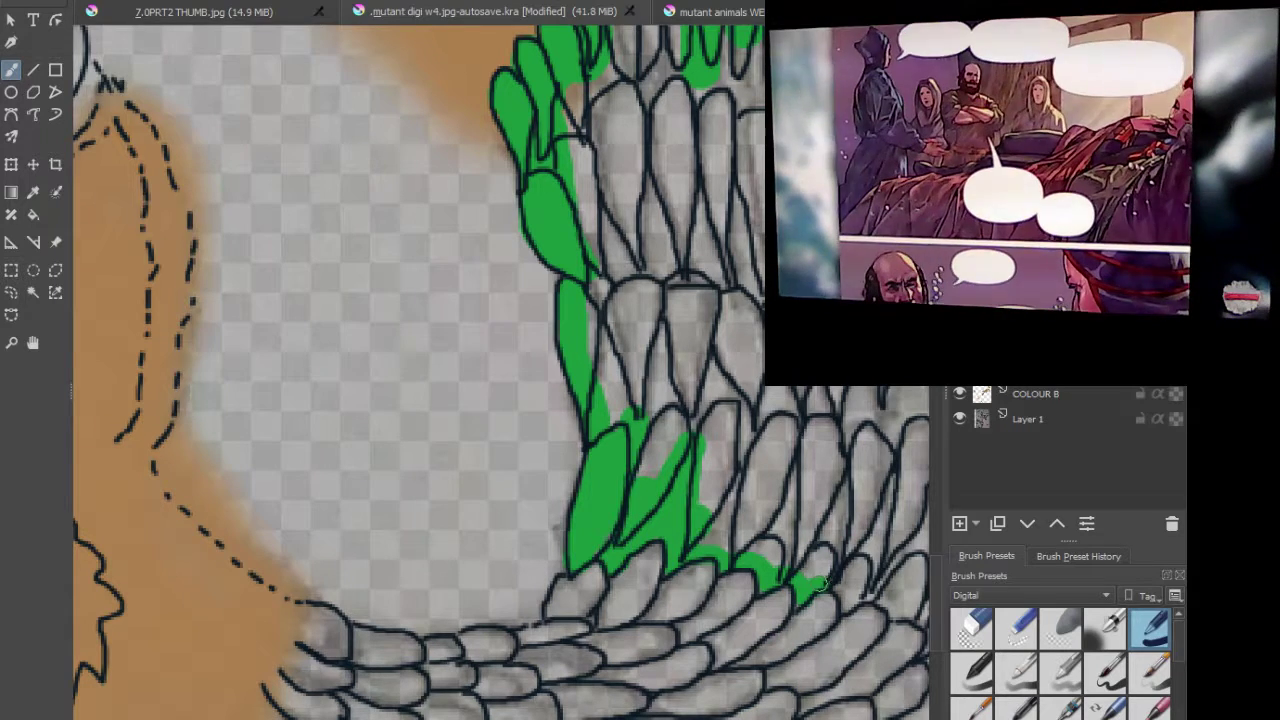
{"action": "mouse_move", "coordinate": [864, 597]}
{"action": "left_mouse_down"}
{"action": "mouse_move", "coordinate": [901, 614]}
{"action": "mouse_move", "coordinate": [861, 584]}
{"action": "mouse_move", "coordinate": [695, 546]}
{"action": "mouse_move", "coordinate": [744, 584]}
{"action": "mouse_move", "coordinate": [782, 460]}
{"action": "mouse_move", "coordinate": [780, 546]}
{"action": "left_mouse_up"}
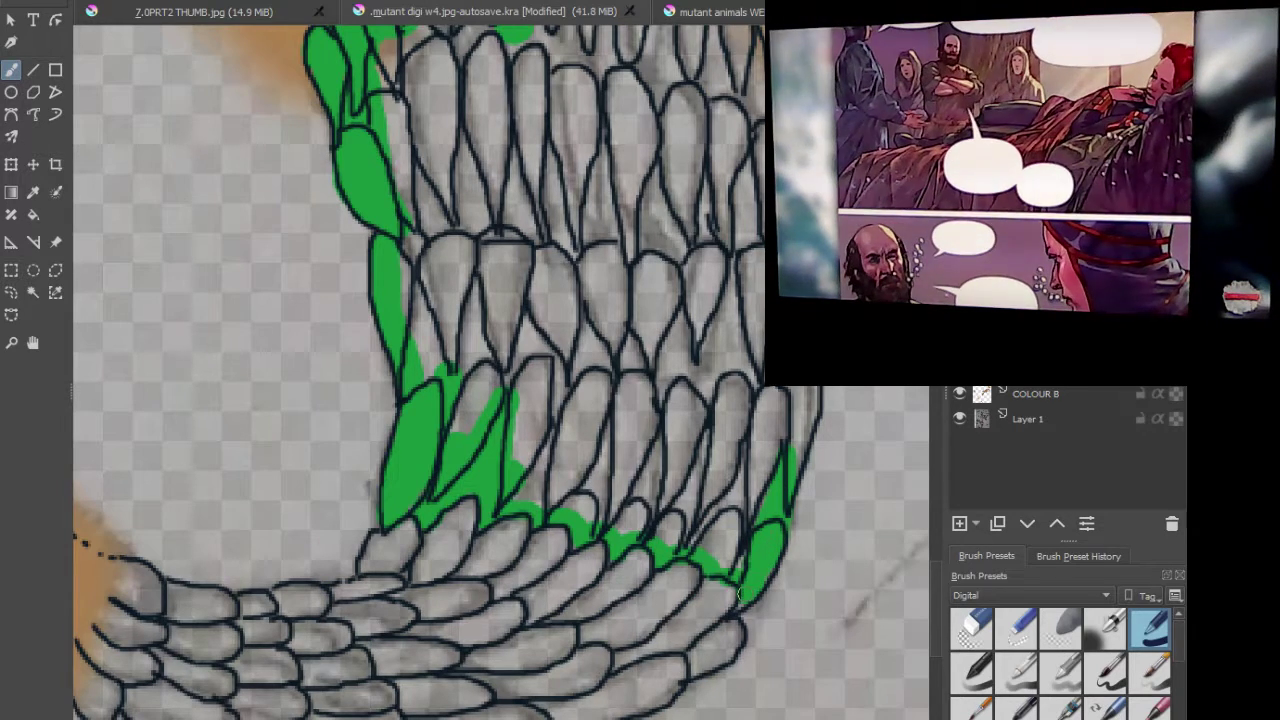
Step: Colour the upper feathers on the plumage's right slope green, starting beside the long central feathers
{"action": "scroll", "coordinate": [668, 238], "scroll_direction": "down", "scroll_amount": 2}
{"action": "scroll", "coordinate": [658, 258], "scroll_direction": "up", "scroll_amount": 2}
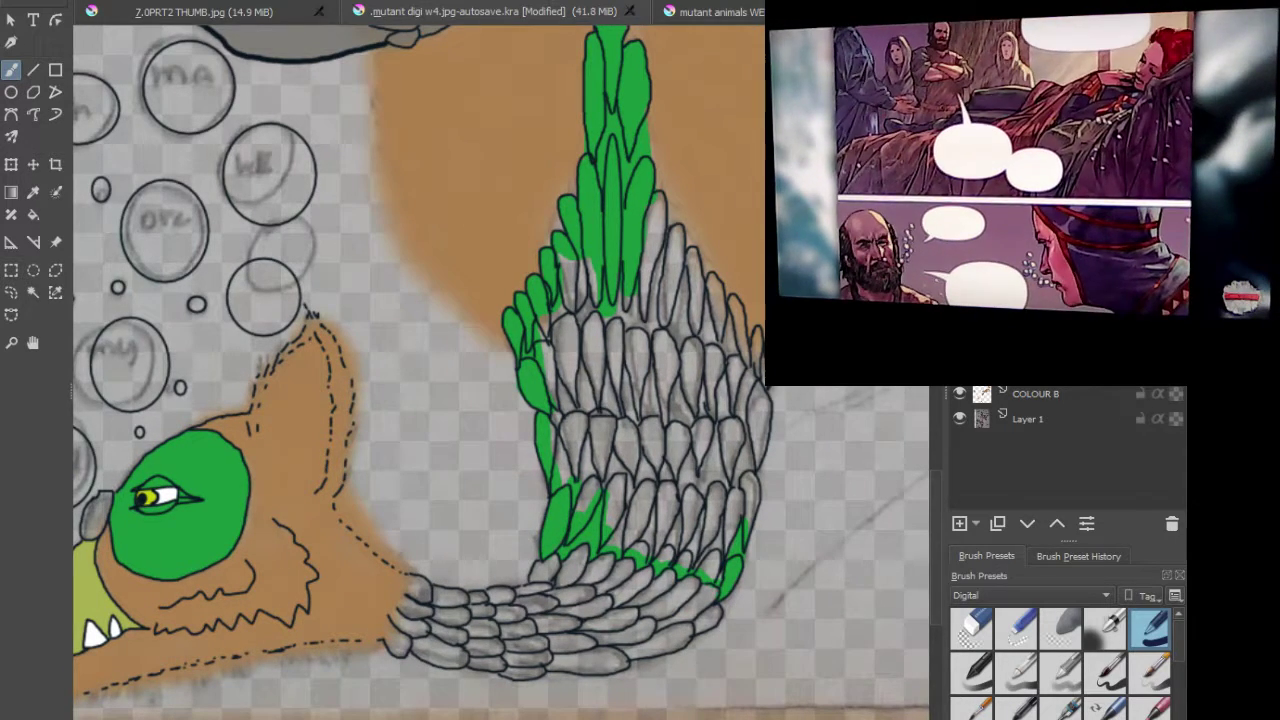
{"action": "scroll", "coordinate": [648, 222], "scroll_direction": "up", "scroll_amount": 2}
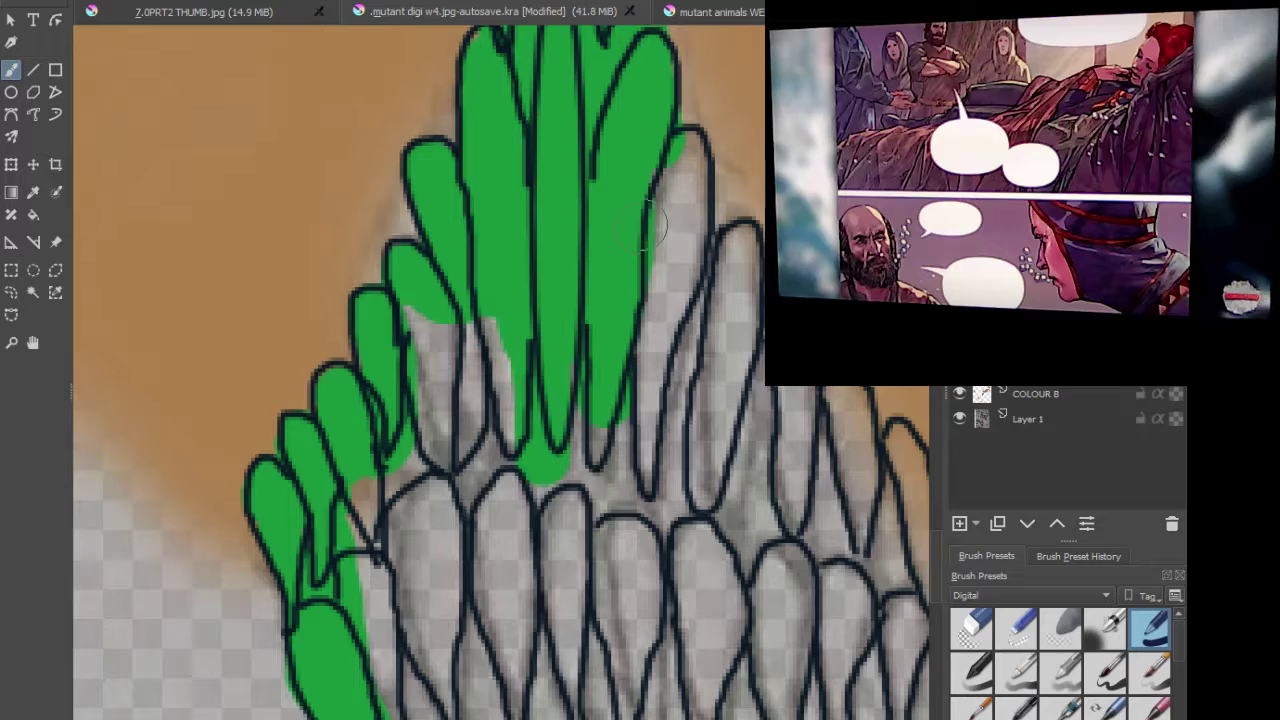
{"action": "mouse_move", "coordinate": [688, 150]}
{"action": "left_mouse_down"}
{"action": "mouse_move", "coordinate": [660, 182]}
{"action": "mouse_move", "coordinate": [680, 330]}
{"action": "mouse_move", "coordinate": [737, 252]}
{"action": "mouse_move", "coordinate": [722, 310]}
{"action": "mouse_move", "coordinate": [748, 380]}
{"action": "left_mouse_up"}
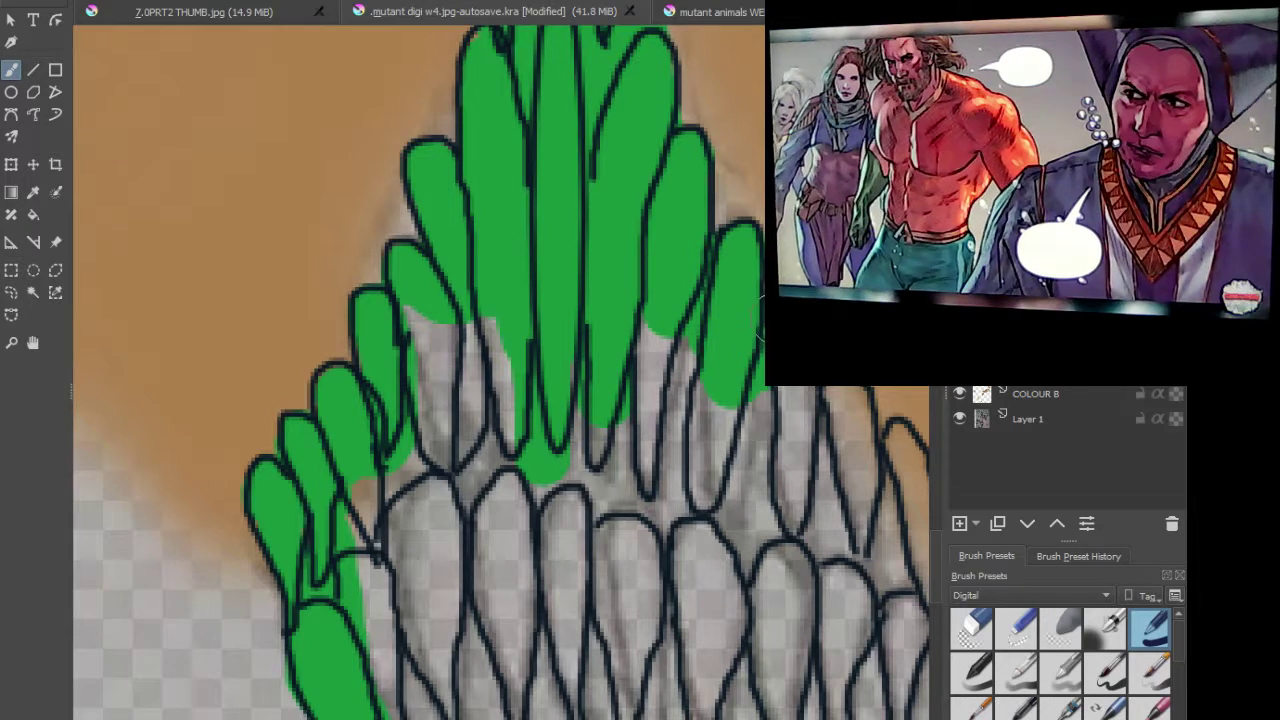
{"action": "mouse_move", "coordinate": [752, 370]}
{"action": "left_mouse_down"}
{"action": "mouse_move", "coordinate": [795, 402]}
{"action": "mouse_move", "coordinate": [760, 355]}
{"action": "left_mouse_up"}
{"action": "mouse_move", "coordinate": [790, 400]}
{"action": "left_mouse_down"}
{"action": "mouse_move", "coordinate": [796, 474]}
{"action": "mouse_move", "coordinate": [820, 442]}
{"action": "mouse_move", "coordinate": [821, 454]}
{"action": "mouse_move", "coordinate": [828, 418]}
{"action": "mouse_move", "coordinate": [854, 517]}
{"action": "mouse_move", "coordinate": [858, 477]}
{"action": "mouse_move", "coordinate": [820, 405]}
{"action": "left_mouse_up"}
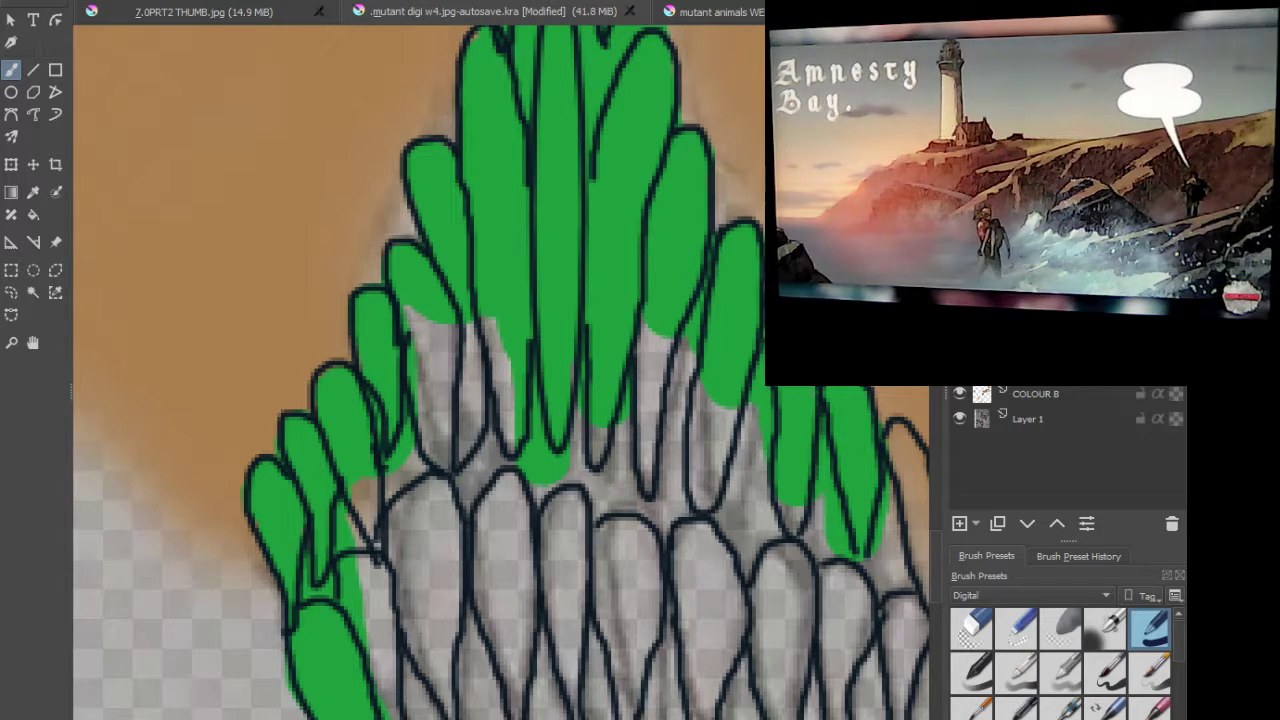
Step: Fill the remaining small feathers at the lower end of the right slope with green, covering the orange inside them
{"action": "left_click_drag", "start_coordinate": [740, 344], "coordinate": [385, 180]}
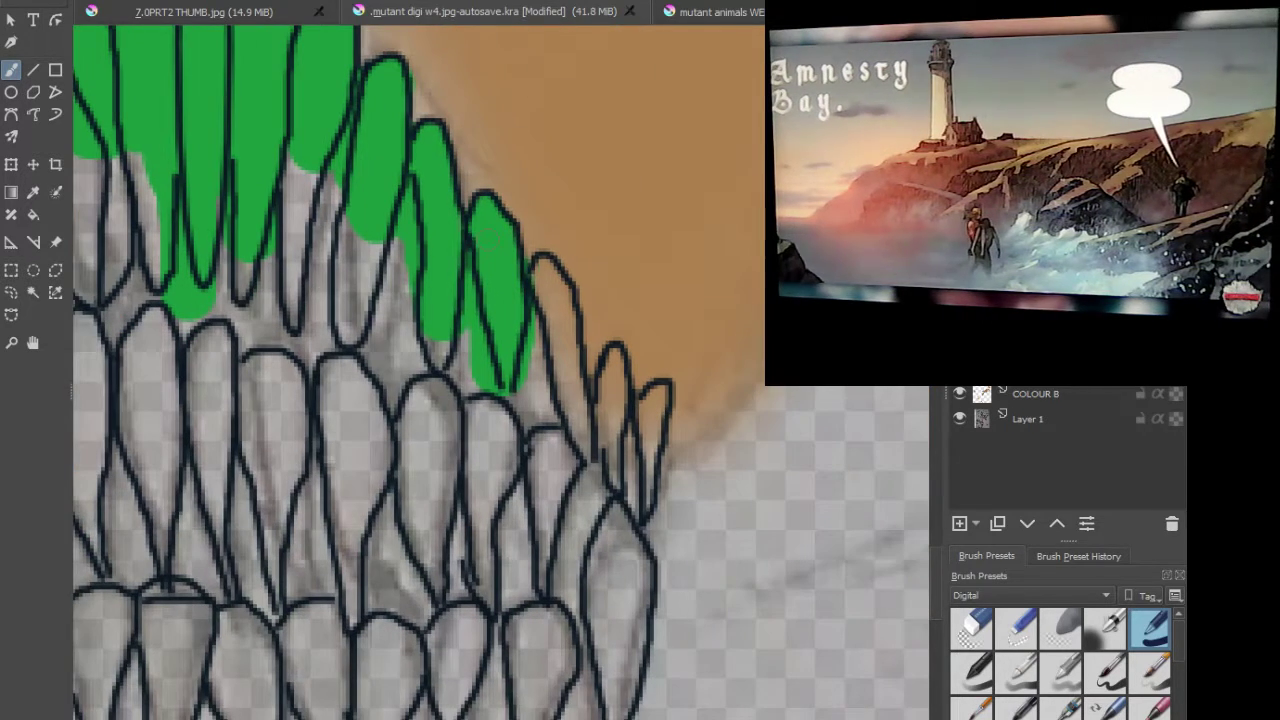
{"action": "scroll", "coordinate": [533, 281], "scroll_direction": "up", "scroll_amount": 2}
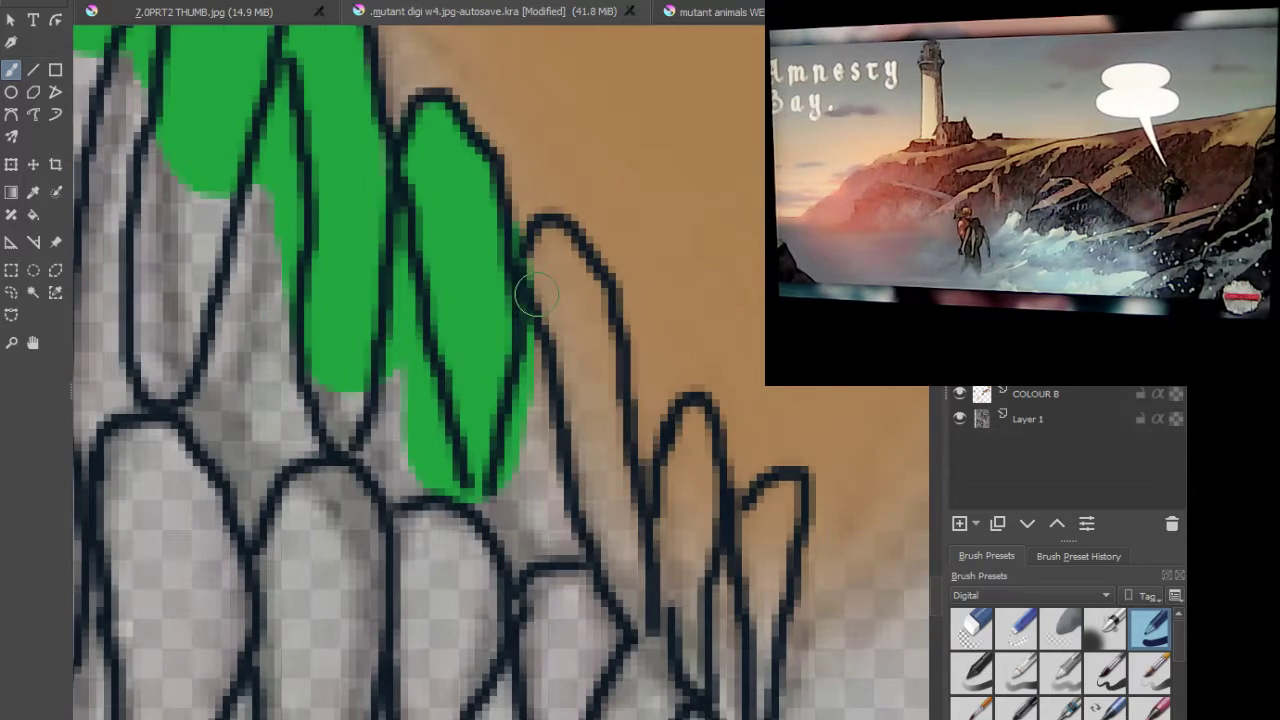
{"action": "left_click_drag", "start_coordinate": [556, 236], "coordinate": [536, 308]}
{"action": "mouse_move", "coordinate": [585, 270]}
{"action": "left_mouse_down"}
{"action": "mouse_move", "coordinate": [620, 592]}
{"action": "mouse_move", "coordinate": [555, 370]}
{"action": "mouse_move", "coordinate": [545, 390]}
{"action": "mouse_move", "coordinate": [560, 500]}
{"action": "mouse_move", "coordinate": [595, 563]}
{"action": "mouse_move", "coordinate": [680, 560]}
{"action": "mouse_move", "coordinate": [690, 520]}
{"action": "mouse_move", "coordinate": [663, 488]}
{"action": "mouse_move", "coordinate": [682, 458]}
{"action": "mouse_move", "coordinate": [682, 415]}
{"action": "mouse_move", "coordinate": [705, 545]}
{"action": "mouse_move", "coordinate": [695, 580]}
{"action": "left_mouse_up"}
{"action": "mouse_move", "coordinate": [729, 523]}
{"action": "left_mouse_down"}
{"action": "mouse_move", "coordinate": [757, 529]}
{"action": "mouse_move", "coordinate": [775, 497]}
{"action": "mouse_move", "coordinate": [758, 682]}
{"action": "mouse_move", "coordinate": [750, 697]}
{"action": "mouse_move", "coordinate": [715, 622]}
{"action": "mouse_move", "coordinate": [712, 566]}
{"action": "mouse_move", "coordinate": [650, 692]}
{"action": "mouse_move", "coordinate": [656, 597]}
{"action": "mouse_move", "coordinate": [631, 591]}
{"action": "mouse_move", "coordinate": [659, 337]}
{"action": "left_mouse_up"}
Step: Paint the feathers down the neck's right edge green until they meet the green border at the base
{"action": "scroll", "coordinate": [594, 590], "scroll_direction": "down", "scroll_amount": 3}
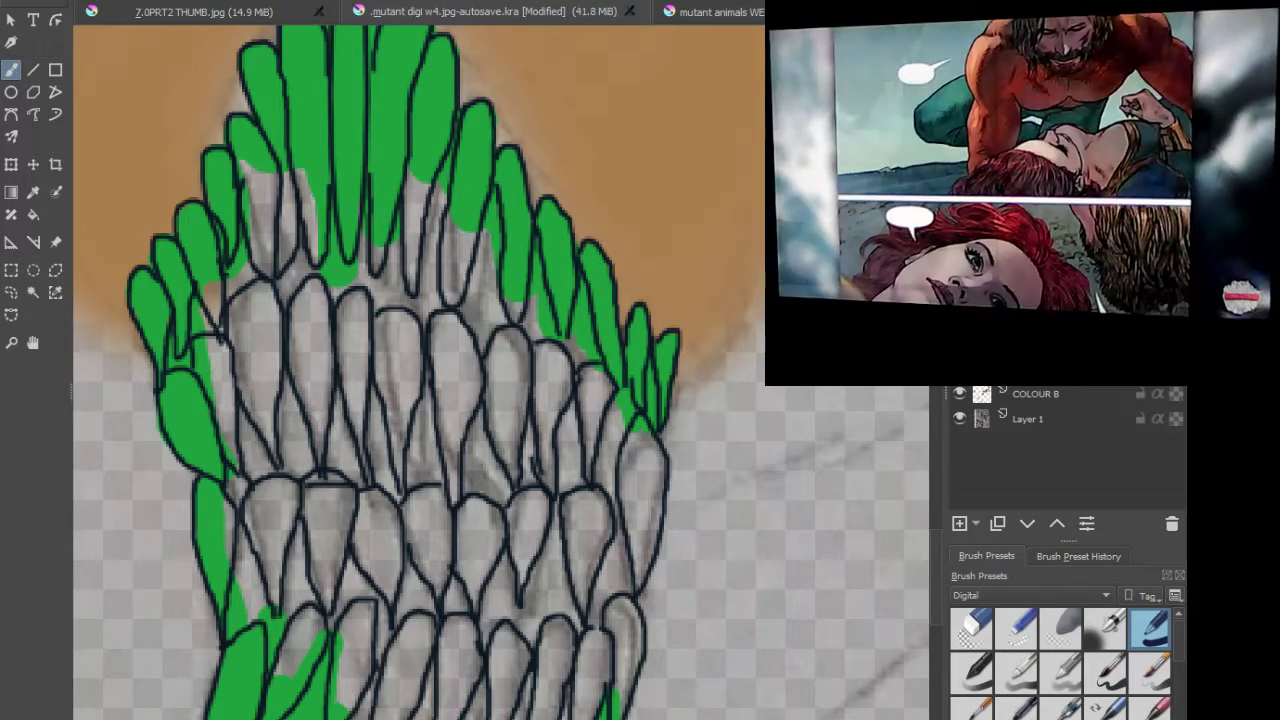
{"action": "scroll", "coordinate": [606, 416], "scroll_direction": "up", "scroll_amount": 4}
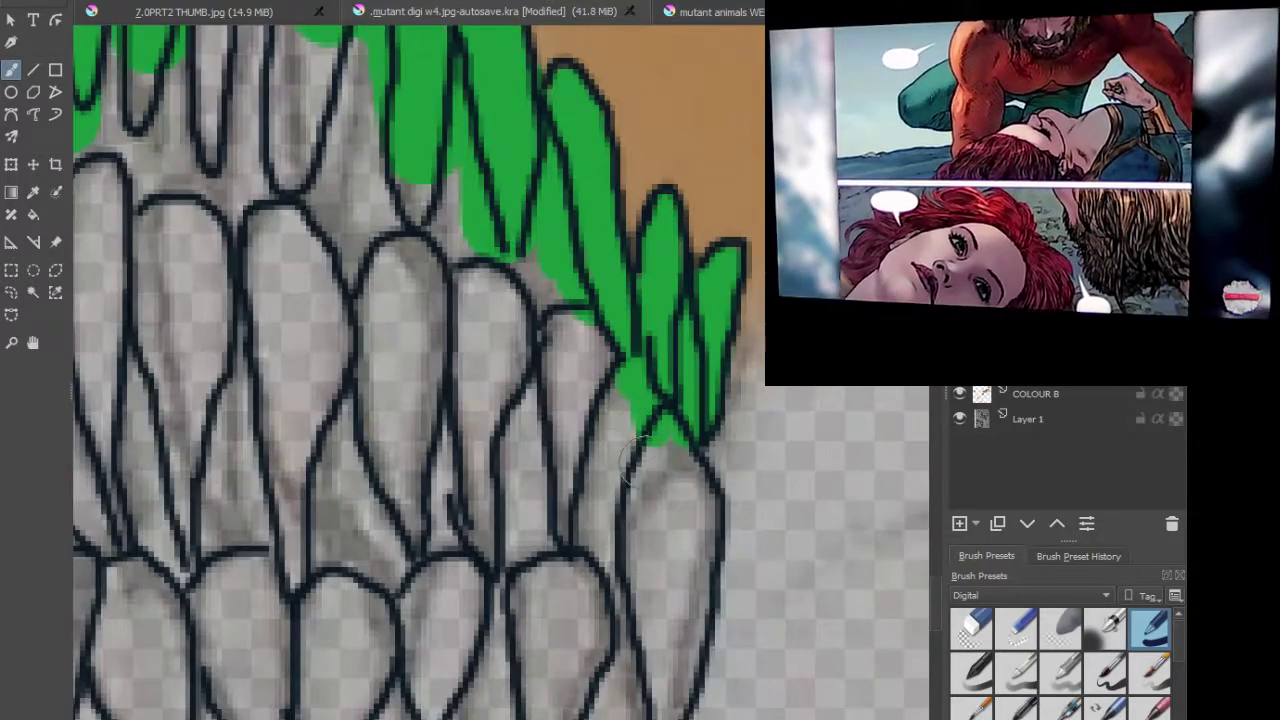
{"action": "mouse_move", "coordinate": [634, 267]}
{"action": "left_mouse_down"}
{"action": "mouse_move", "coordinate": [612, 196]}
{"action": "mouse_move", "coordinate": [656, 264]}
{"action": "mouse_move", "coordinate": [660, 305]}
{"action": "mouse_move", "coordinate": [652, 448]}
{"action": "mouse_move", "coordinate": [612, 542]}
{"action": "mouse_move", "coordinate": [590, 195]}
{"action": "mouse_move", "coordinate": [565, 500]}
{"action": "mouse_move", "coordinate": [575, 625]}
{"action": "mouse_move", "coordinate": [612, 602]}
{"action": "mouse_move", "coordinate": [620, 570]}
{"action": "mouse_move", "coordinate": [625, 628]}
{"action": "mouse_move", "coordinate": [590, 638]}
{"action": "mouse_move", "coordinate": [644, 600]}
{"action": "mouse_move", "coordinate": [648, 650]}
{"action": "mouse_move", "coordinate": [610, 700]}
{"action": "mouse_move", "coordinate": [588, 660]}
{"action": "mouse_move", "coordinate": [570, 365]}
{"action": "mouse_move", "coordinate": [580, 430]}
{"action": "mouse_move", "coordinate": [545, 440]}
{"action": "mouse_move", "coordinate": [535, 465]}
{"action": "left_mouse_up"}
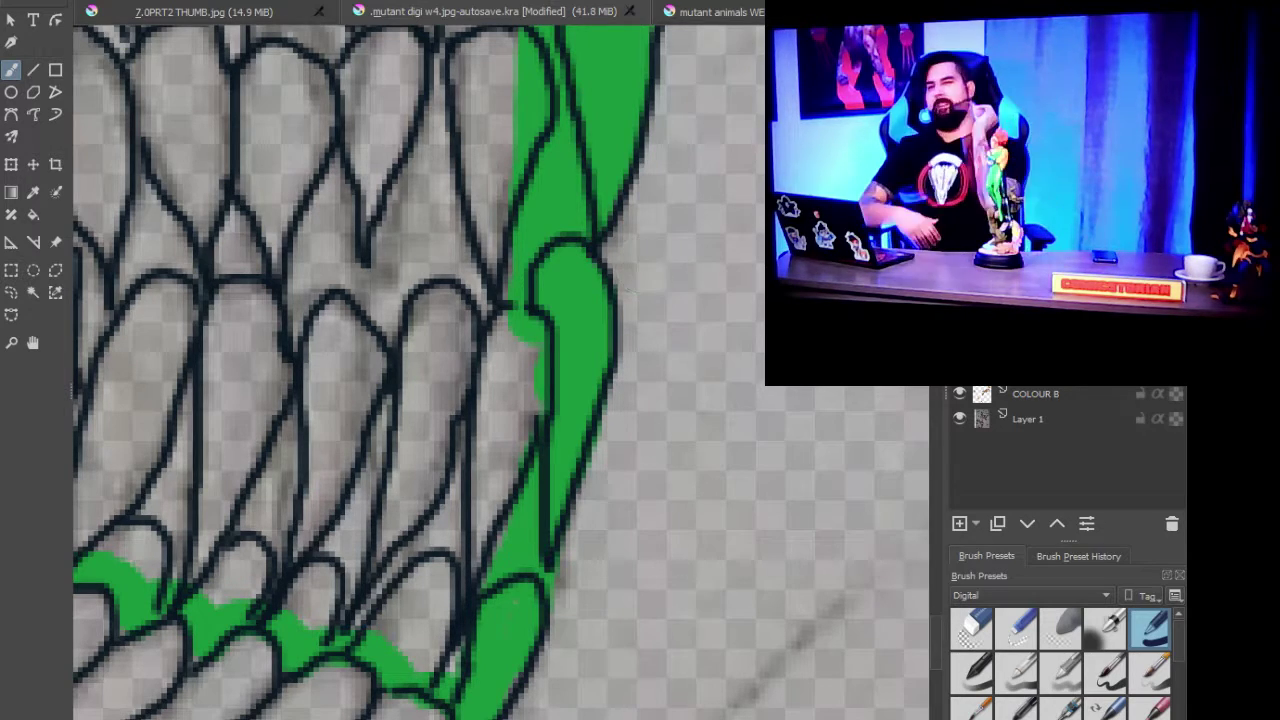
Step: Fill all the grey feathers enclosed by the green border of the upright neck section with green
{"action": "scroll", "coordinate": [544, 485], "scroll_direction": "down", "scroll_amount": 5}
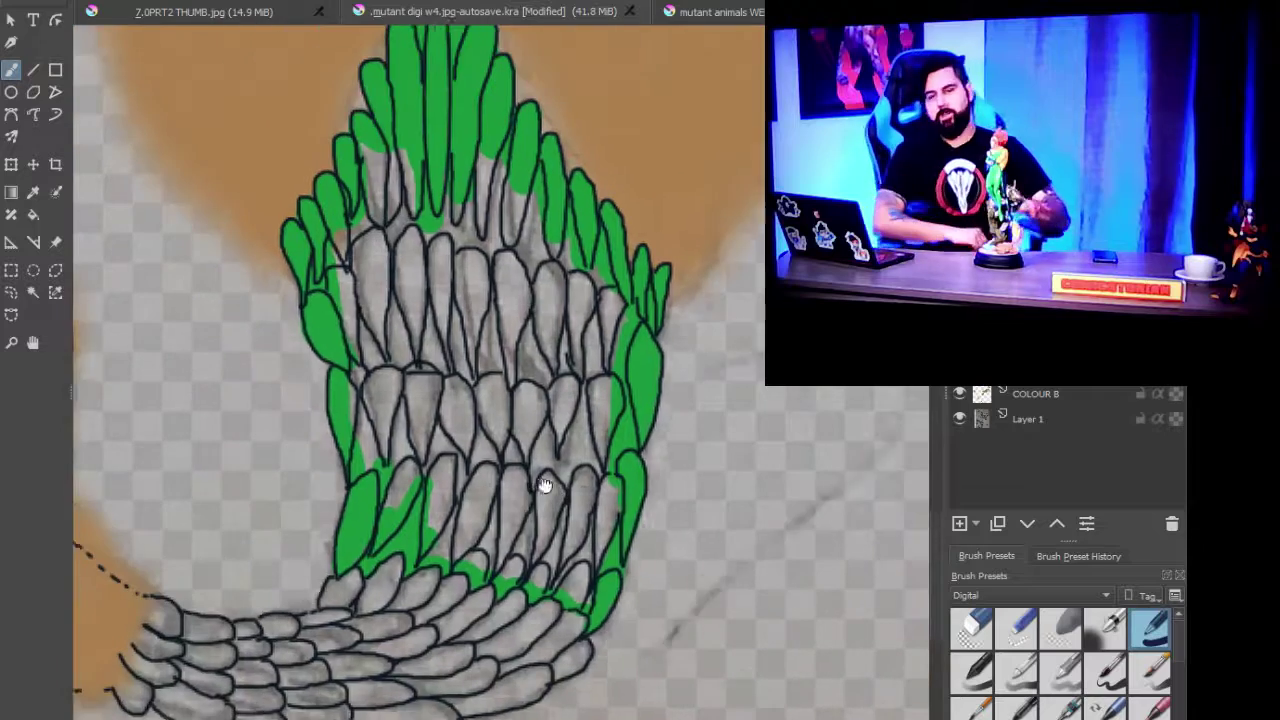
{"action": "left_click_drag", "start_coordinate": [544, 485], "coordinate": [560, 505]}
{"action": "mouse_move", "coordinate": [395, 190]}
{"action": "left_mouse_down"}
{"action": "mouse_move", "coordinate": [430, 280]}
{"action": "mouse_move", "coordinate": [463, 206]}
{"action": "left_mouse_up"}
{"action": "mouse_move", "coordinate": [520, 240]}
{"action": "left_mouse_down"}
{"action": "mouse_move", "coordinate": [515, 305]}
{"action": "mouse_move", "coordinate": [580, 340]}
{"action": "mouse_move", "coordinate": [580, 495]}
{"action": "mouse_move", "coordinate": [545, 620]}
{"action": "mouse_move", "coordinate": [495, 520]}
{"action": "mouse_move", "coordinate": [450, 530]}
{"action": "mouse_move", "coordinate": [400, 320]}
{"action": "mouse_move", "coordinate": [370, 270]}
{"action": "left_mouse_up"}
{"action": "left_click_drag", "start_coordinate": [462, 322], "coordinate": [510, 460]}
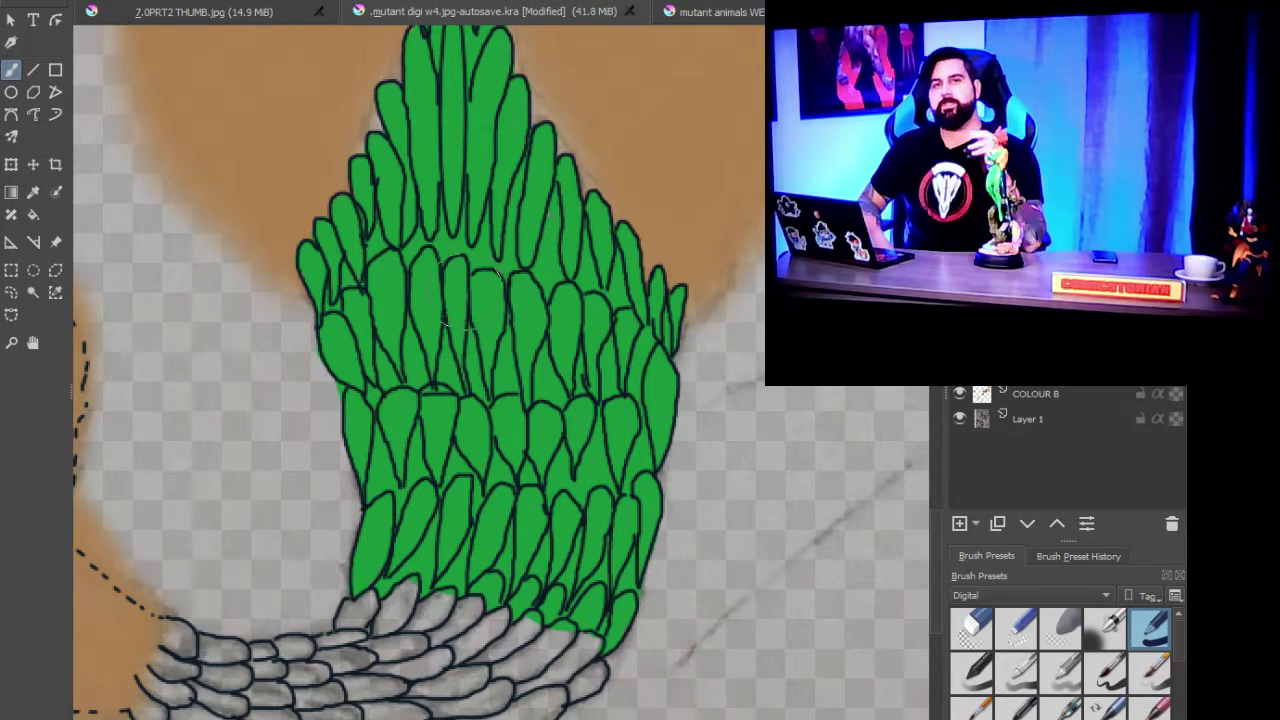
Step: Paint the first two columns of neck feathers behind the orange head green
{"action": "scroll", "coordinate": [470, 290], "scroll_direction": "down", "scroll_amount": 2}
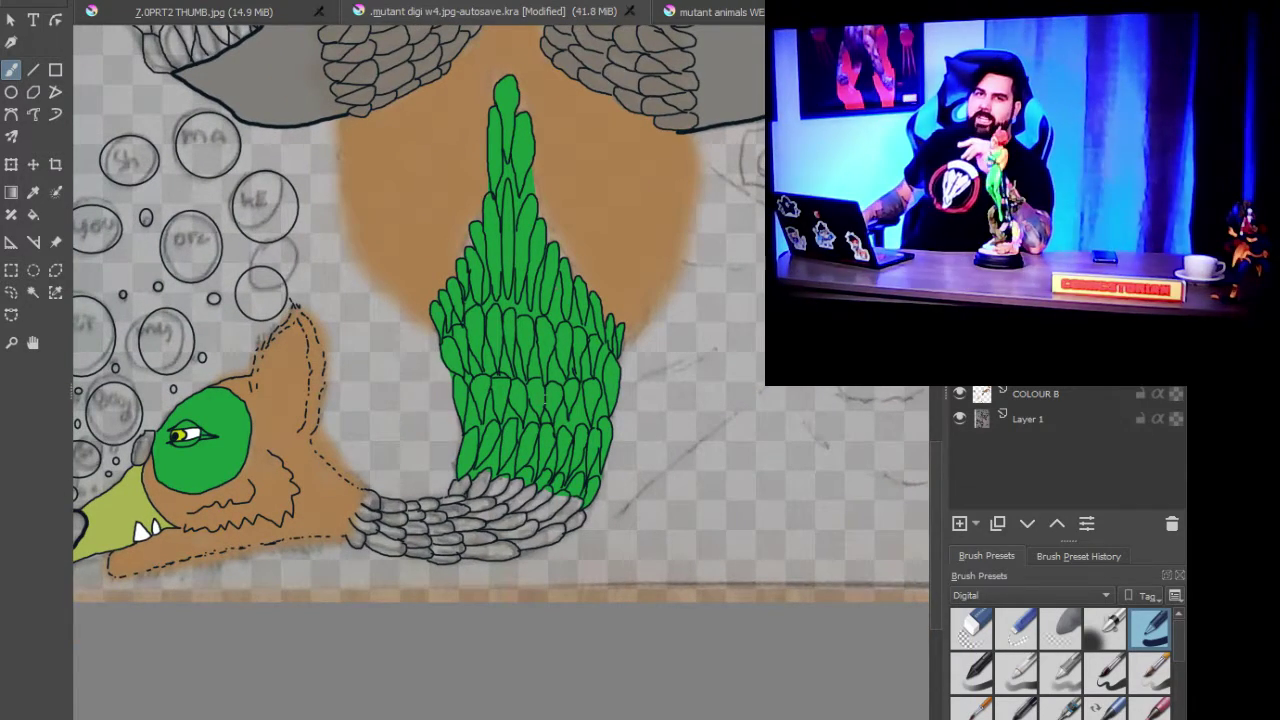
{"action": "scroll", "coordinate": [456, 553], "scroll_direction": "up", "scroll_amount": 4}
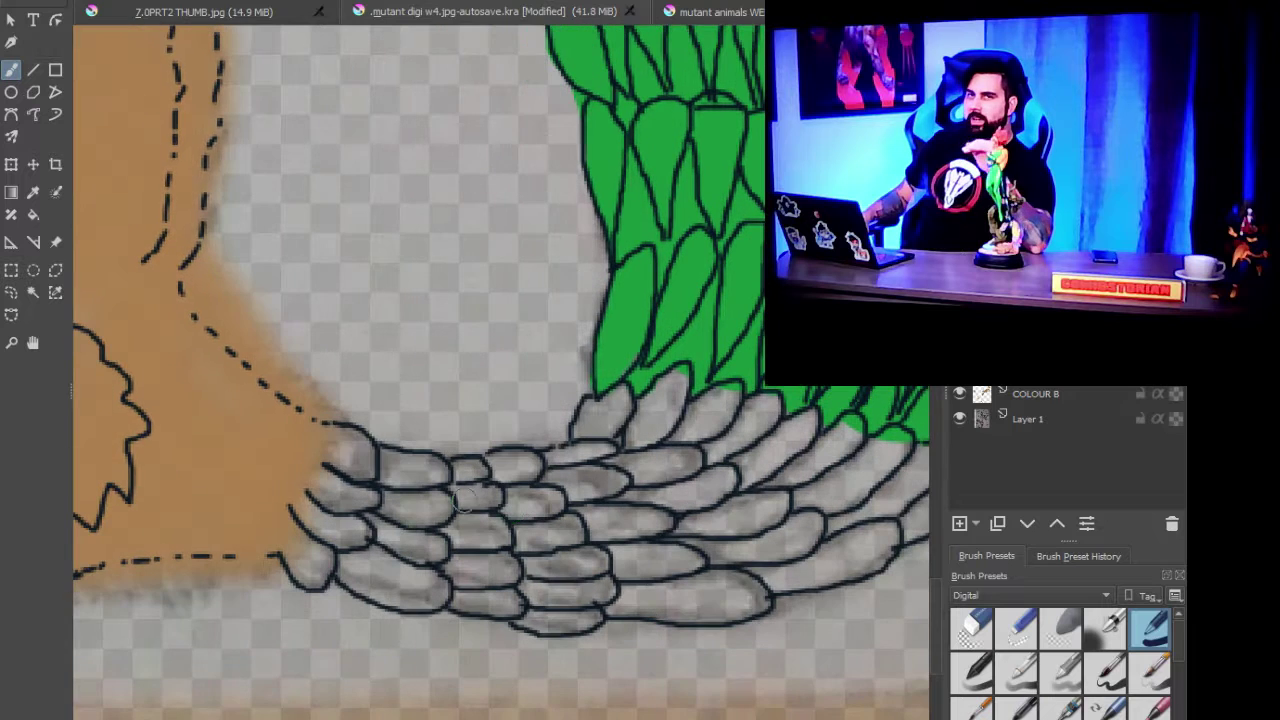
{"action": "mouse_move", "coordinate": [324, 432]}
{"action": "left_mouse_down"}
{"action": "mouse_move", "coordinate": [363, 467]}
{"action": "mouse_move", "coordinate": [331, 465]}
{"action": "mouse_move", "coordinate": [362, 484]}
{"action": "mouse_move", "coordinate": [362, 504]}
{"action": "mouse_move", "coordinate": [323, 500]}
{"action": "mouse_move", "coordinate": [335, 477]}
{"action": "mouse_move", "coordinate": [317, 507]}
{"action": "mouse_move", "coordinate": [295, 508]}
{"action": "mouse_move", "coordinate": [330, 534]}
{"action": "mouse_move", "coordinate": [365, 529]}
{"action": "mouse_move", "coordinate": [337, 514]}
{"action": "mouse_move", "coordinate": [320, 537]}
{"action": "mouse_move", "coordinate": [300, 565]}
{"action": "left_mouse_up"}
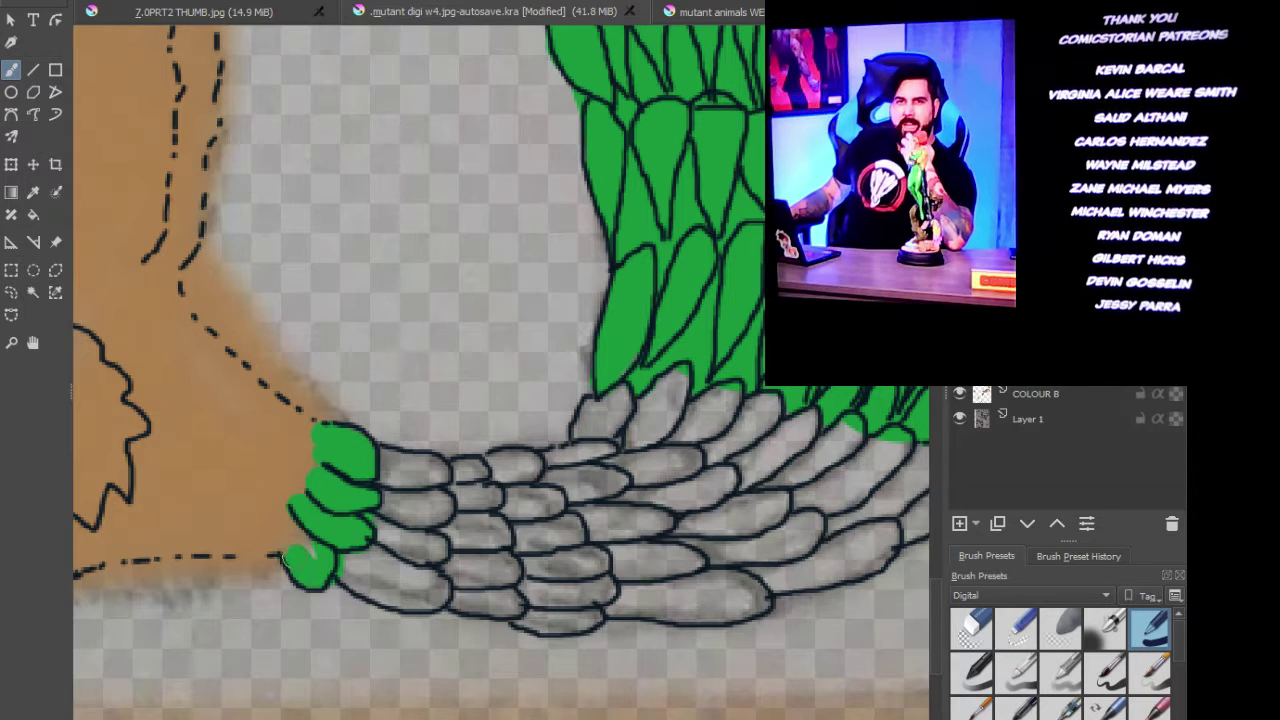
{"action": "left_click_drag", "start_coordinate": [296, 517], "coordinate": [345, 568]}
{"action": "mouse_move", "coordinate": [362, 585]}
{"action": "left_mouse_down"}
{"action": "mouse_move", "coordinate": [432, 598]}
{"action": "mouse_move", "coordinate": [432, 578]}
{"action": "mouse_move", "coordinate": [378, 562]}
{"action": "mouse_move", "coordinate": [368, 540]}
{"action": "mouse_move", "coordinate": [425, 562]}
{"action": "mouse_move", "coordinate": [438, 542]}
{"action": "mouse_move", "coordinate": [400, 535]}
{"action": "mouse_move", "coordinate": [385, 515]}
{"action": "mouse_move", "coordinate": [436, 508]}
{"action": "mouse_move", "coordinate": [445, 522]}
{"action": "mouse_move", "coordinate": [438, 488]}
{"action": "mouse_move", "coordinate": [368, 487]}
{"action": "mouse_move", "coordinate": [380, 448]}
{"action": "mouse_move", "coordinate": [392, 464]}
{"action": "mouse_move", "coordinate": [434, 470]}
{"action": "mouse_move", "coordinate": [440, 488]}
{"action": "mouse_move", "coordinate": [386, 485]}
{"action": "left_mouse_up"}
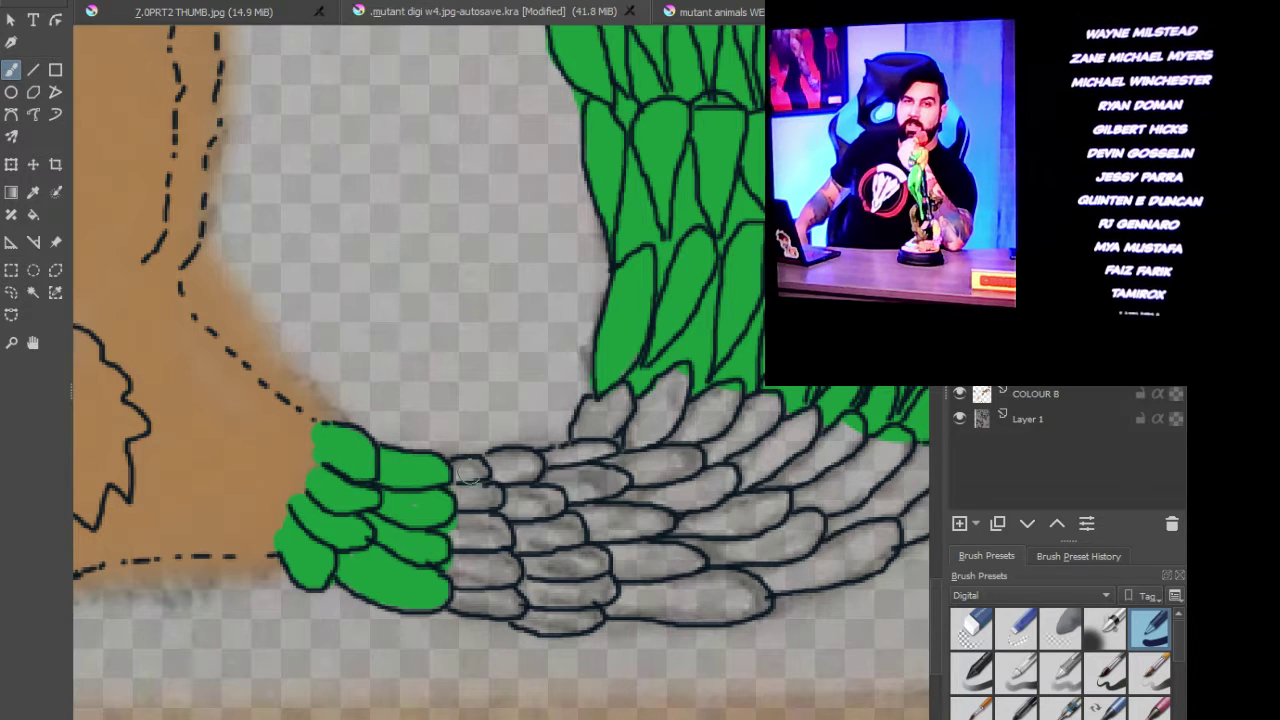
Step: Paint the next two columns of neck feathers beside the already green ones behind the orange head green
{"action": "mouse_move", "coordinate": [462, 470]}
{"action": "left_mouse_down"}
{"action": "mouse_move", "coordinate": [510, 458]}
{"action": "mouse_move", "coordinate": [526, 468]}
{"action": "mouse_move", "coordinate": [508, 500]}
{"action": "mouse_move", "coordinate": [552, 496]}
{"action": "mouse_move", "coordinate": [550, 515]}
{"action": "mouse_move", "coordinate": [515, 515]}
{"action": "mouse_move", "coordinate": [565, 535]}
{"action": "mouse_move", "coordinate": [562, 515]}
{"action": "mouse_move", "coordinate": [570, 540]}
{"action": "mouse_move", "coordinate": [530, 552]}
{"action": "mouse_move", "coordinate": [540, 572]}
{"action": "mouse_move", "coordinate": [595, 565]}
{"action": "mouse_move", "coordinate": [565, 585]}
{"action": "mouse_move", "coordinate": [578, 596]}
{"action": "mouse_move", "coordinate": [605, 586]}
{"action": "mouse_move", "coordinate": [565, 605]}
{"action": "mouse_move", "coordinate": [515, 585]}
{"action": "mouse_move", "coordinate": [521, 613]}
{"action": "mouse_move", "coordinate": [545, 626]}
{"action": "mouse_move", "coordinate": [585, 622]}
{"action": "mouse_move", "coordinate": [580, 608]}
{"action": "left_mouse_up"}
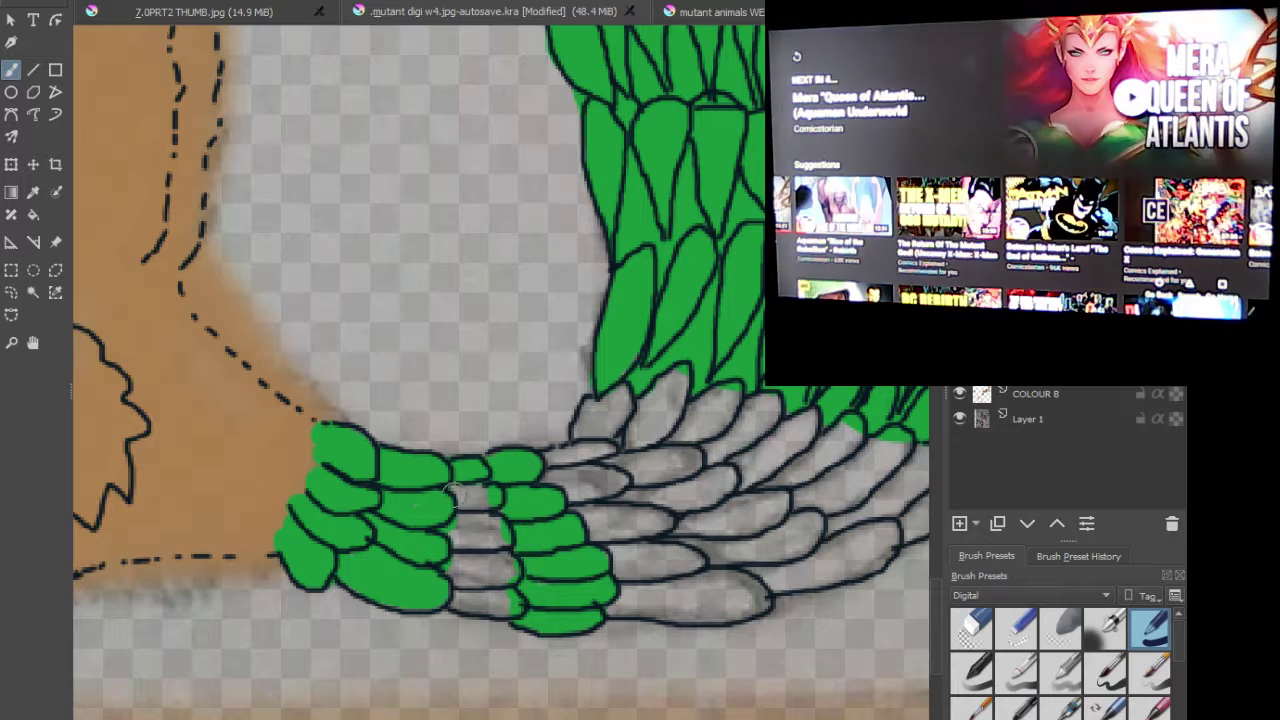
{"action": "mouse_move", "coordinate": [492, 522]}
{"action": "left_mouse_down"}
{"action": "mouse_move", "coordinate": [472, 549]}
{"action": "mouse_move", "coordinate": [437, 563]}
{"action": "mouse_move", "coordinate": [488, 555]}
{"action": "mouse_move", "coordinate": [505, 564]}
{"action": "mouse_move", "coordinate": [468, 588]}
{"action": "mouse_move", "coordinate": [490, 588]}
{"action": "mouse_move", "coordinate": [522, 561]}
{"action": "mouse_move", "coordinate": [514, 603]}
{"action": "mouse_move", "coordinate": [470, 588]}
{"action": "left_mouse_up"}
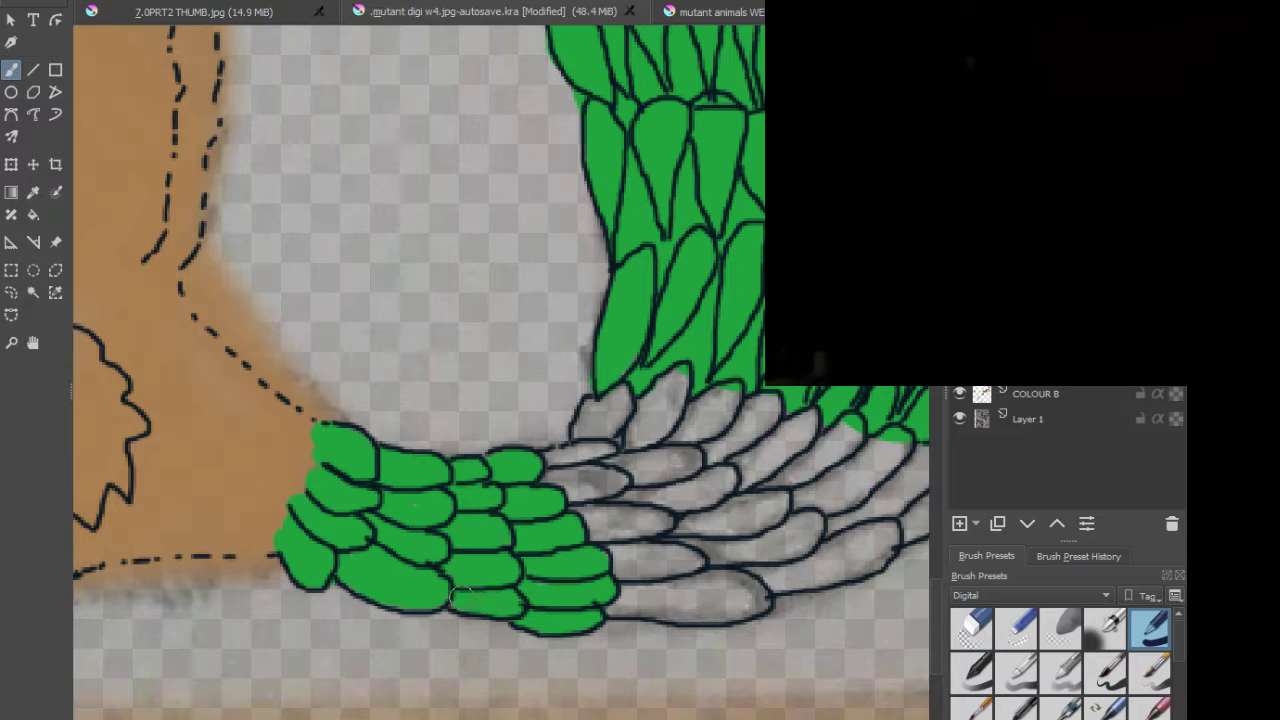
Step: On the COLOUR B layer, paint the small curved shape between the orange body and the right grey fin grey
{"action": "scroll", "coordinate": [432, 562], "scroll_direction": "down", "scroll_amount": 10}
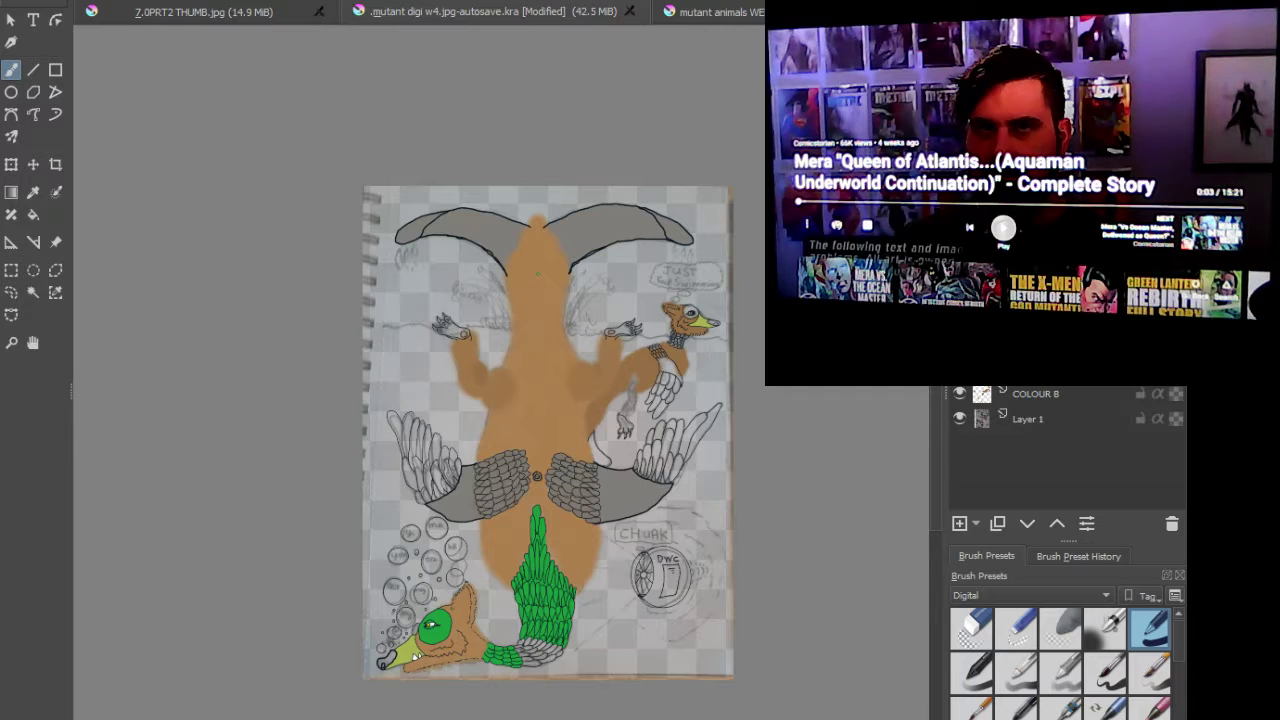
{"action": "left_click_drag", "start_coordinate": [564, 411], "coordinate": [571, 358]}
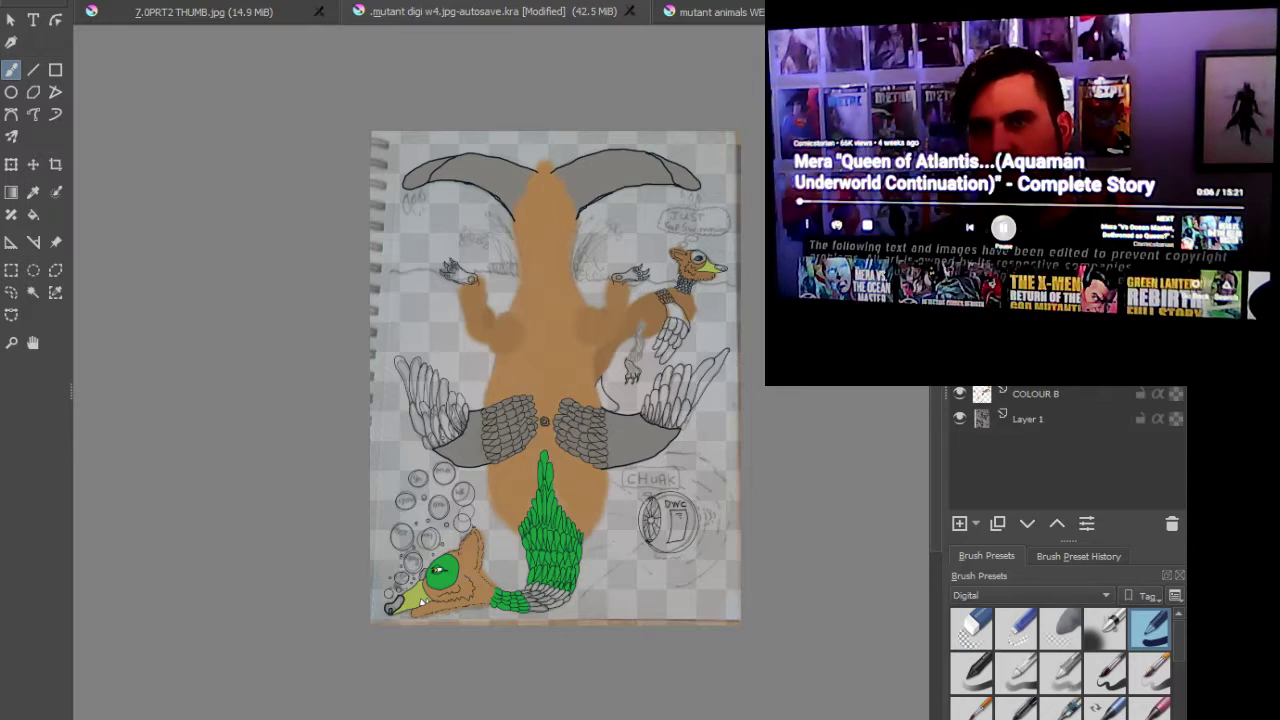
{"action": "scroll", "coordinate": [531, 289], "scroll_direction": "up", "scroll_amount": 5}
{"action": "left_click_drag", "start_coordinate": [531, 289], "coordinate": [289, 400]}
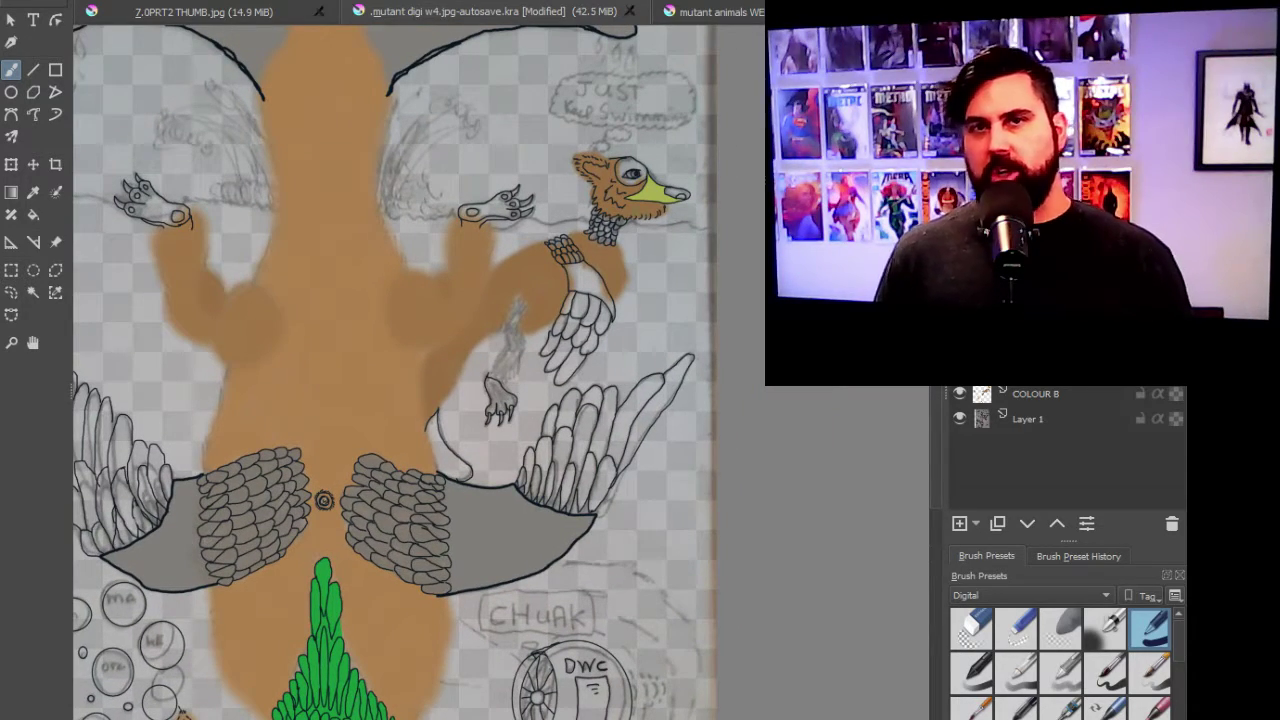
{"action": "left_click", "coordinate": [1048, 394]}
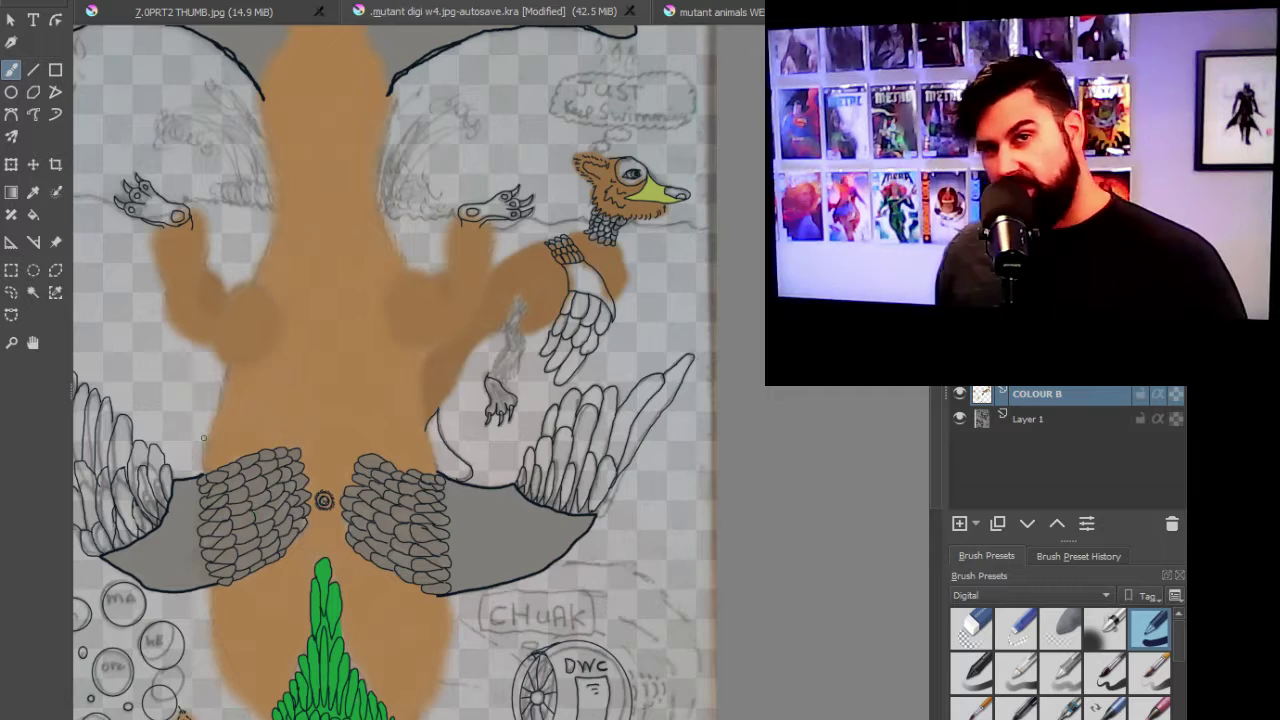
{"action": "scroll", "coordinate": [204, 434], "scroll_direction": "up", "scroll_amount": 3}
{"action": "scroll", "coordinate": [204, 434], "scroll_direction": "up", "scroll_amount": 1}
{"action": "left_click_drag", "start_coordinate": [771, 420], "coordinate": [291, 380]}
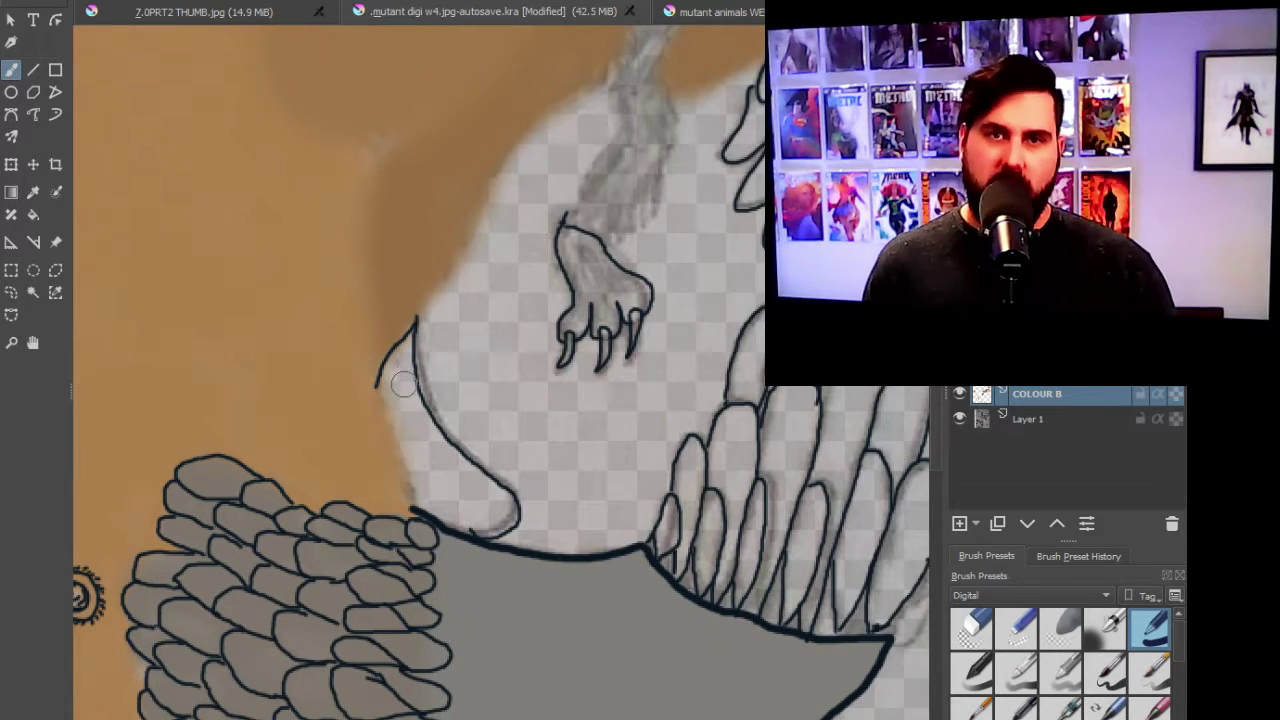
{"action": "mouse_move", "coordinate": [405, 335]}
{"action": "left_mouse_down"}
{"action": "mouse_move", "coordinate": [400, 378]}
{"action": "mouse_move", "coordinate": [386, 380]}
{"action": "mouse_move", "coordinate": [384, 365]}
{"action": "mouse_move", "coordinate": [404, 482]}
{"action": "mouse_move", "coordinate": [467, 528]}
{"action": "mouse_move", "coordinate": [490, 520]}
{"action": "mouse_move", "coordinate": [496, 500]}
{"action": "mouse_move", "coordinate": [446, 468]}
{"action": "mouse_move", "coordinate": [410, 415]}
{"action": "mouse_move", "coordinate": [378, 383]}
{"action": "left_mouse_up"}
{"action": "mouse_move", "coordinate": [432, 484]}
{"action": "left_mouse_down"}
{"action": "mouse_move", "coordinate": [425, 422]}
{"action": "mouse_move", "coordinate": [500, 479]}
{"action": "mouse_move", "coordinate": [427, 422]}
{"action": "mouse_move", "coordinate": [400, 380]}
{"action": "mouse_move", "coordinate": [548, 431]}
{"action": "left_mouse_up"}
Step: Fill the two outermost feathers at the base of the right wing, next to the grey fin's pointed tip, with green
{"action": "scroll", "coordinate": [397, 374], "scroll_direction": "down", "scroll_amount": 3}
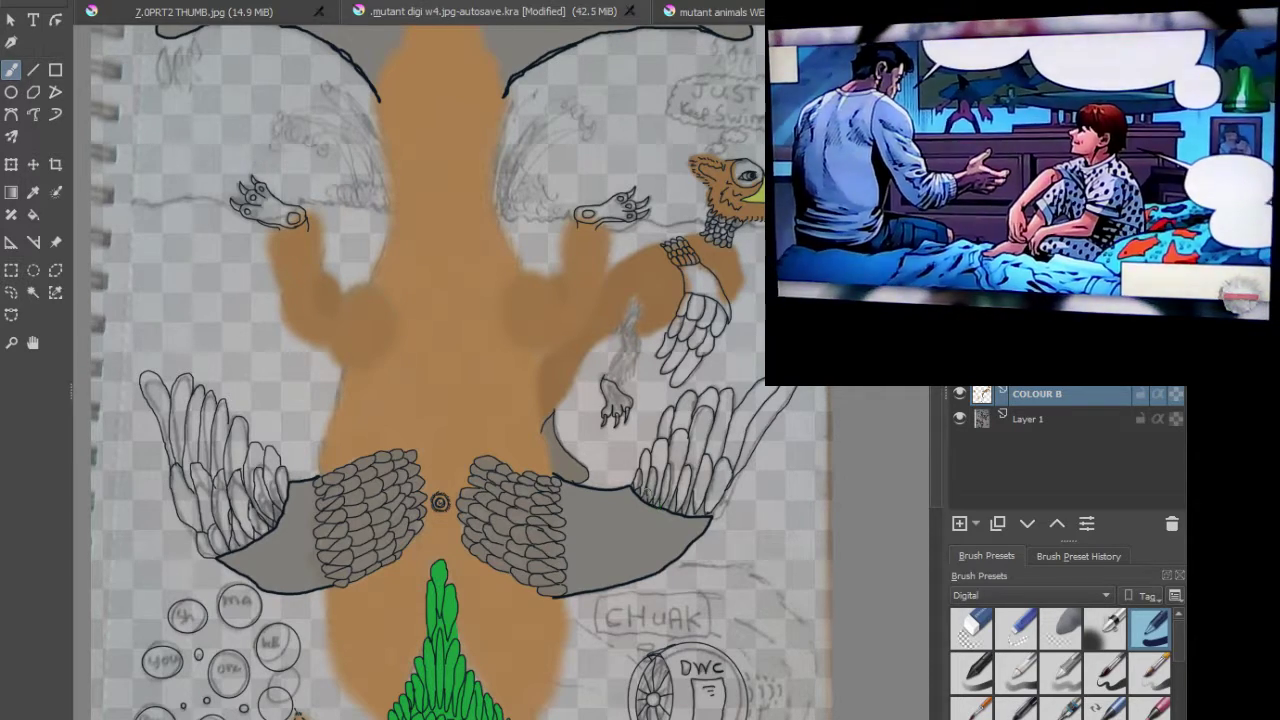
{"action": "scroll", "coordinate": [648, 489], "scroll_direction": "up", "scroll_amount": 1}
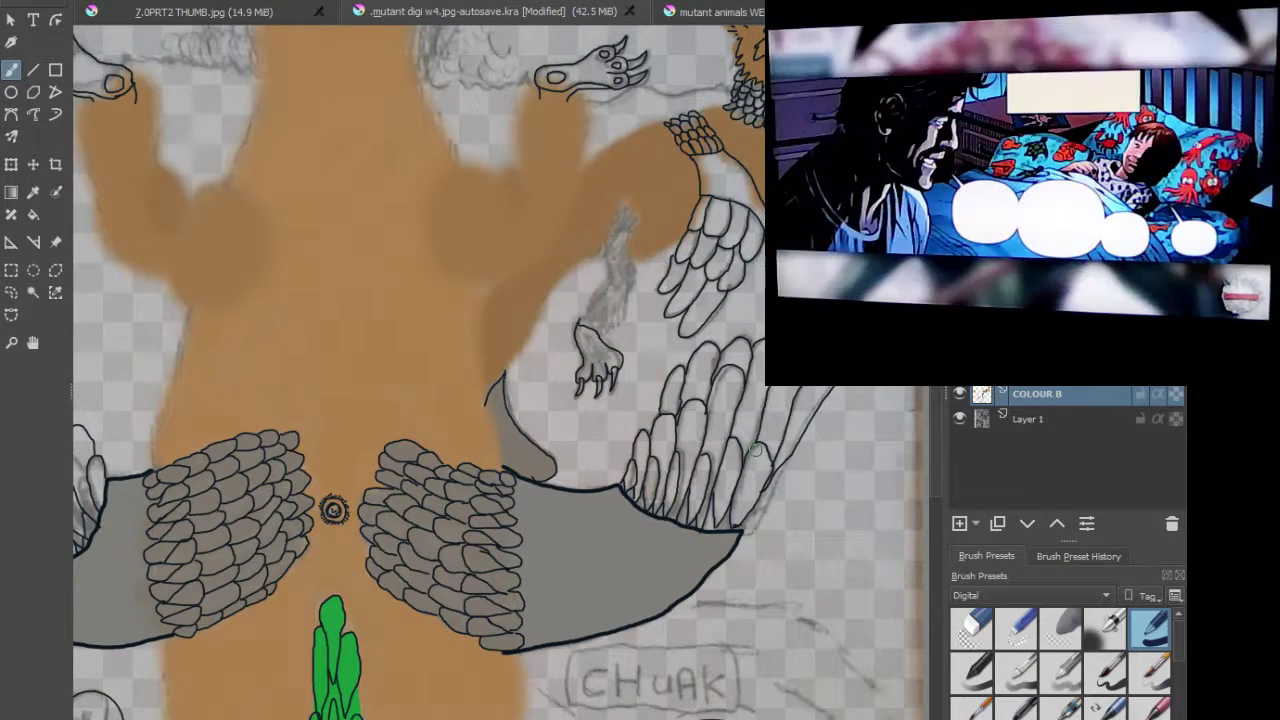
{"action": "left_click_drag", "start_coordinate": [757, 450], "coordinate": [735, 521]}
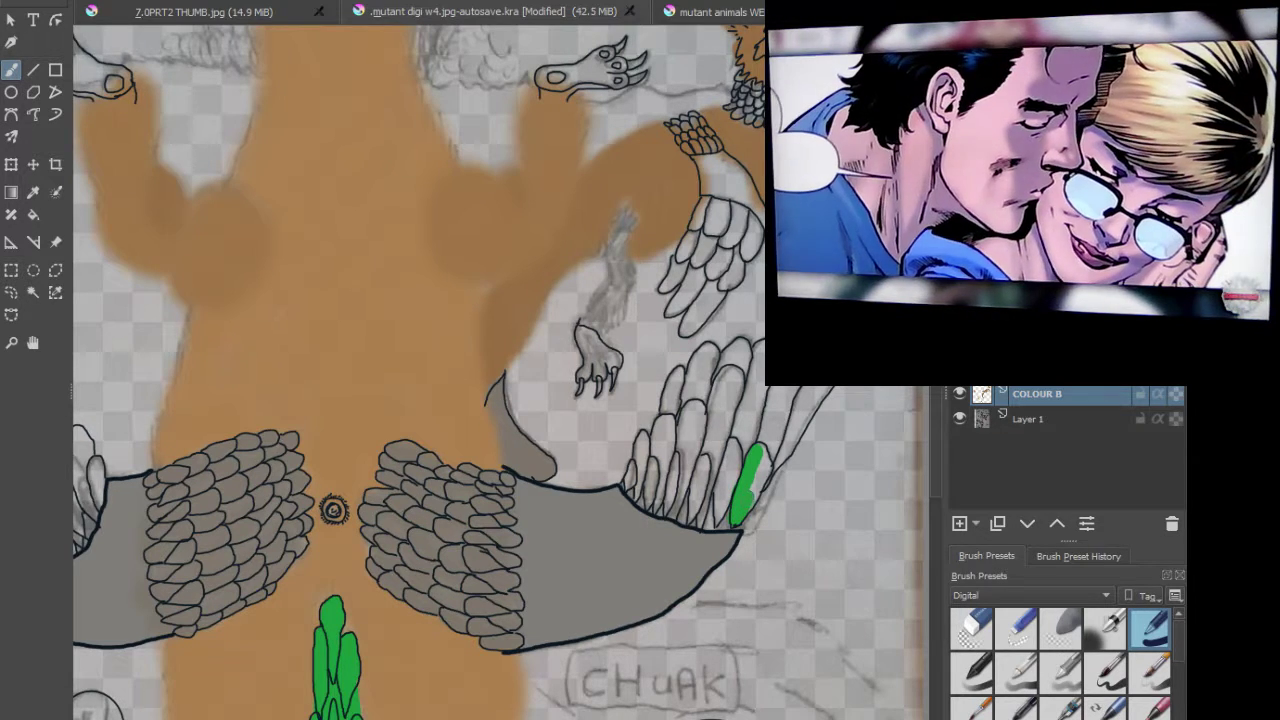
{"action": "left_click_drag", "start_coordinate": [754, 494], "coordinate": [766, 458]}
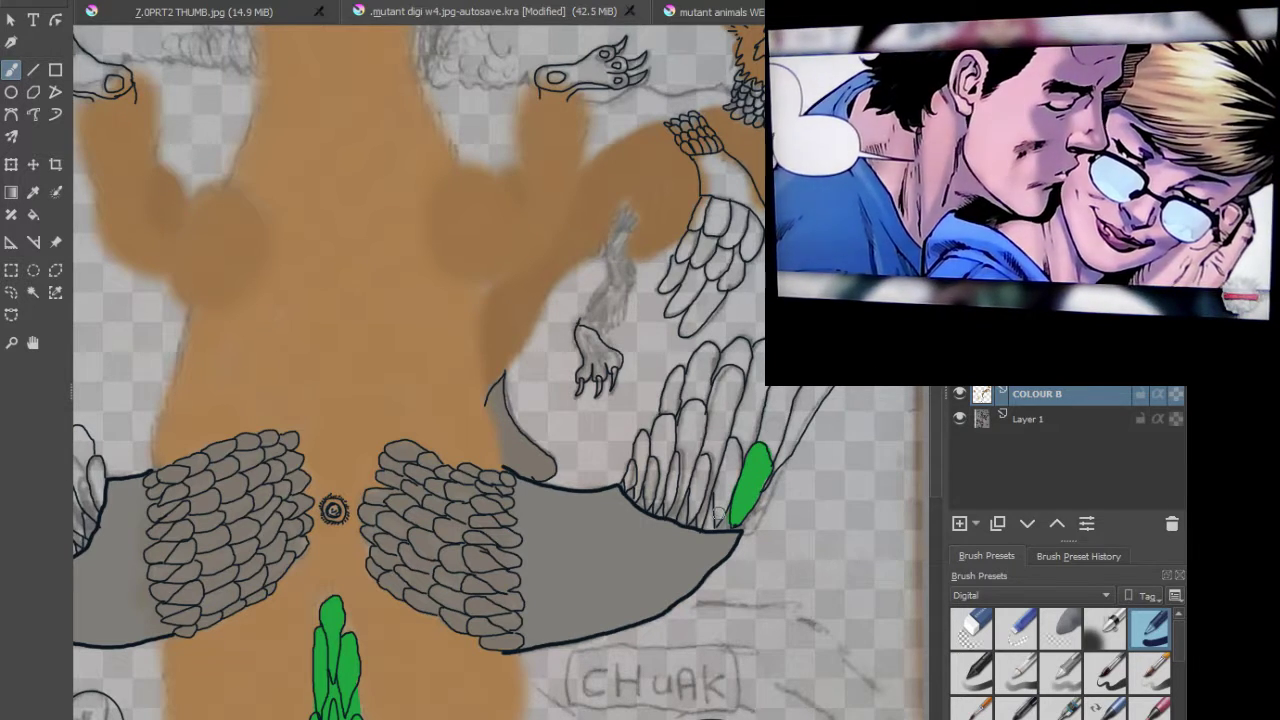
{"action": "scroll", "coordinate": [719, 513], "scroll_direction": "up", "scroll_amount": 3}
{"action": "mouse_move", "coordinate": [744, 376]}
{"action": "left_mouse_down"}
{"action": "mouse_move", "coordinate": [729, 448]}
{"action": "mouse_move", "coordinate": [716, 437]}
{"action": "mouse_move", "coordinate": [730, 454]}
{"action": "mouse_move", "coordinate": [722, 498]}
{"action": "mouse_move", "coordinate": [752, 432]}
{"action": "mouse_move", "coordinate": [738, 499]}
{"action": "mouse_move", "coordinate": [757, 452]}
{"action": "left_mouse_up"}
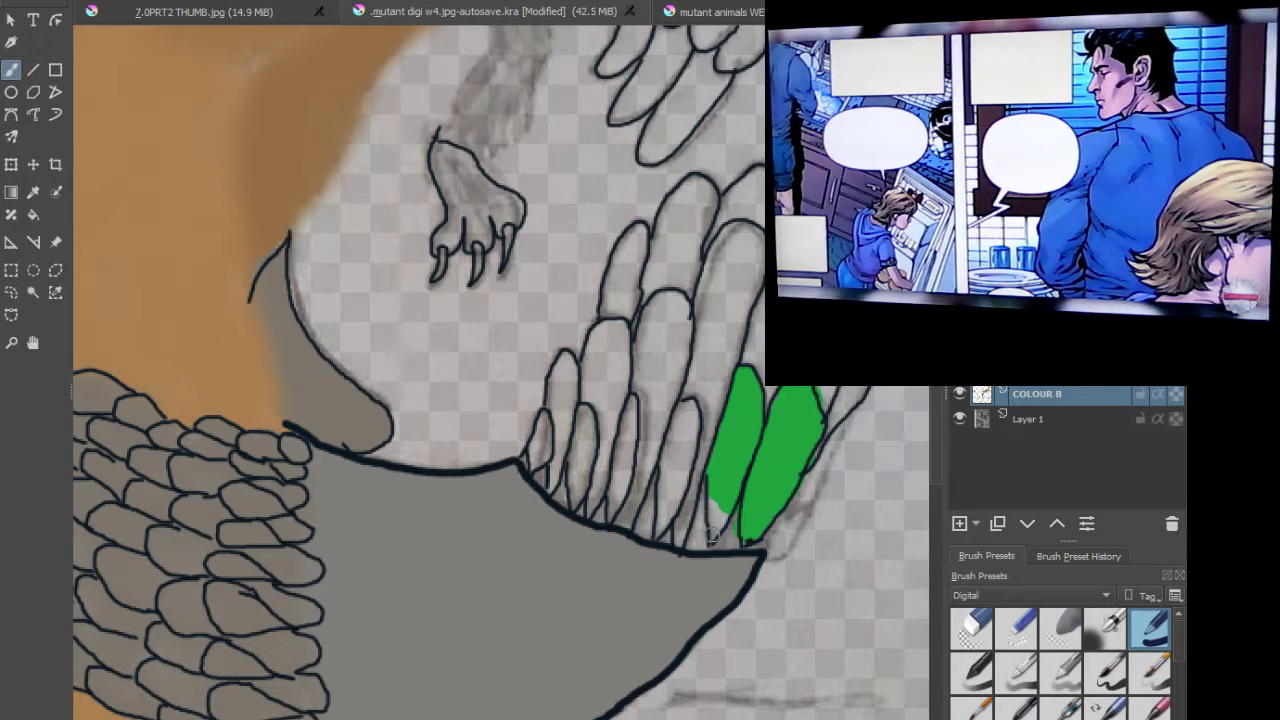
{"action": "left_click_drag", "start_coordinate": [715, 500], "coordinate": [718, 528]}
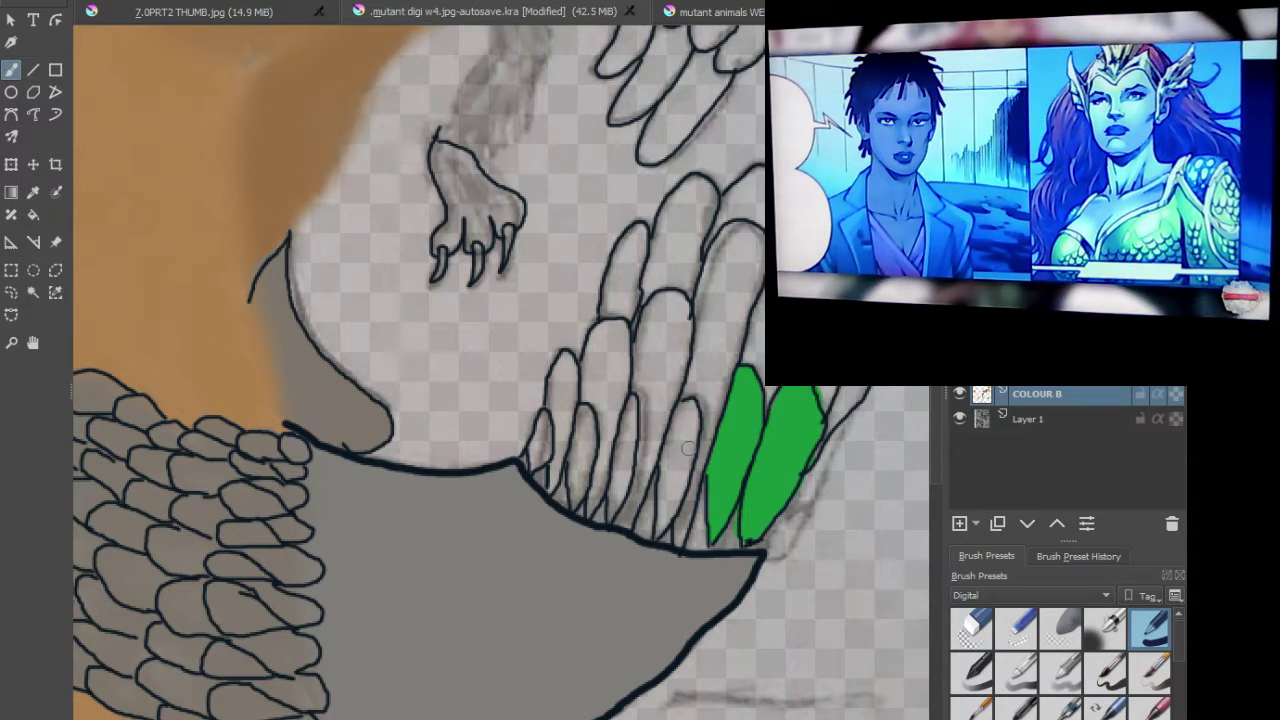
{"action": "scroll", "coordinate": [688, 449], "scroll_direction": "up", "scroll_amount": 2}
{"action": "scroll", "coordinate": [688, 449], "scroll_direction": "up", "scroll_amount": 2}
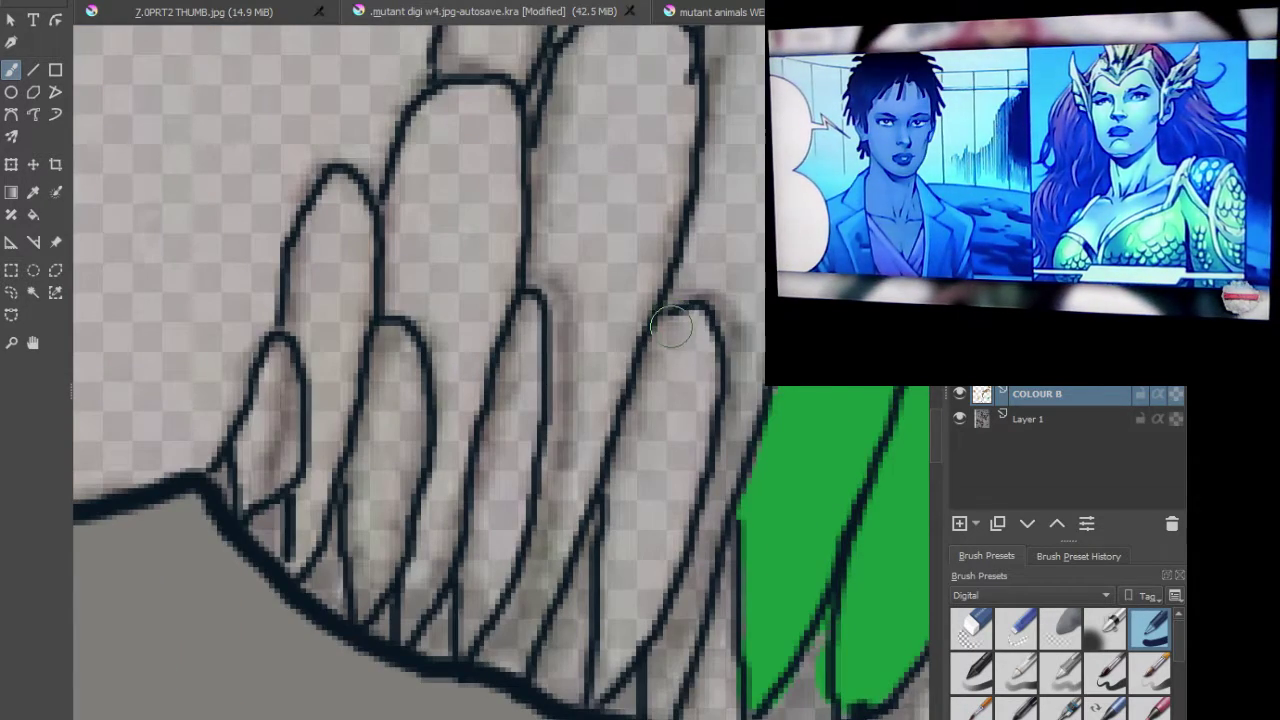
Step: Fill the next unpainted feather in the wing's lower row, beside the finished green ones, with green down to its pointed base
{"action": "left_click", "coordinate": [681, 331]}
{"action": "mouse_move", "coordinate": [683, 331]}
{"action": "left_mouse_down"}
{"action": "mouse_move", "coordinate": [701, 424]}
{"action": "mouse_move", "coordinate": [631, 611]}
{"action": "mouse_move", "coordinate": [666, 431]}
{"action": "mouse_move", "coordinate": [665, 353]}
{"action": "mouse_move", "coordinate": [673, 366]}
{"action": "mouse_move", "coordinate": [631, 459]}
{"action": "mouse_move", "coordinate": [622, 612]}
{"action": "left_mouse_up"}
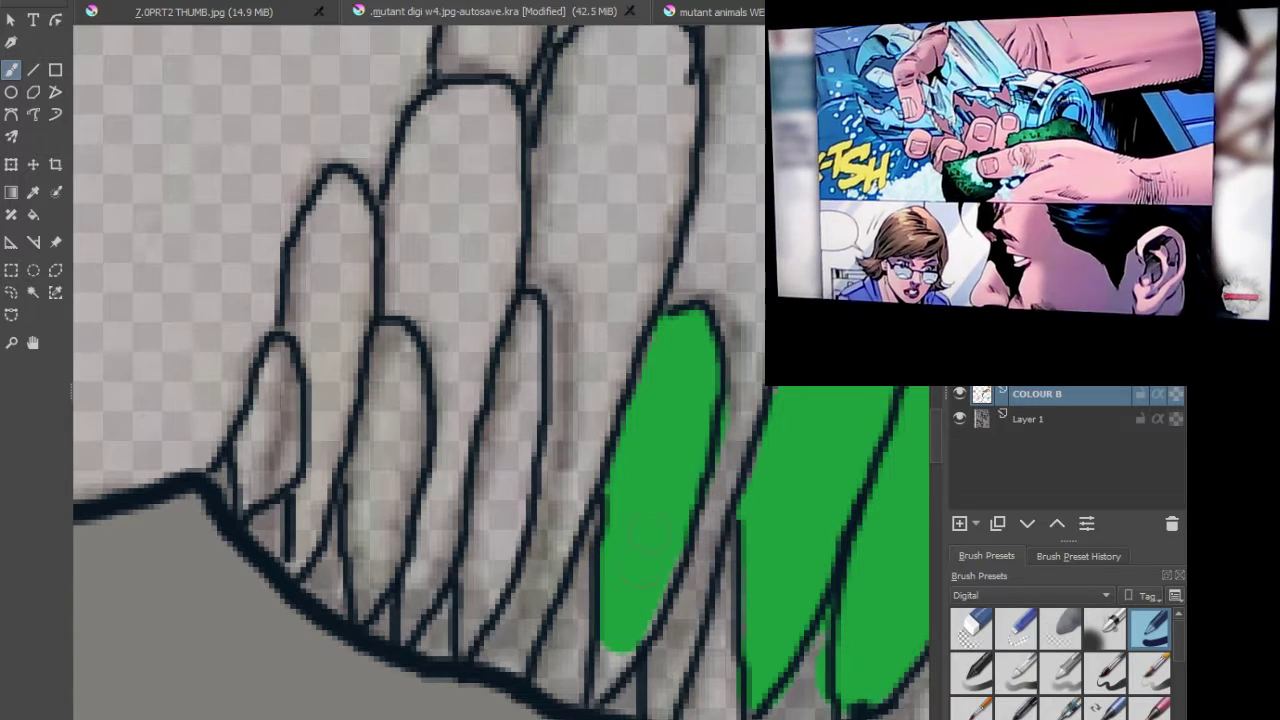
{"action": "mouse_move", "coordinate": [655, 615]}
{"action": "left_mouse_down"}
{"action": "mouse_move", "coordinate": [629, 644]}
{"action": "mouse_move", "coordinate": [600, 662]}
{"action": "left_mouse_up"}
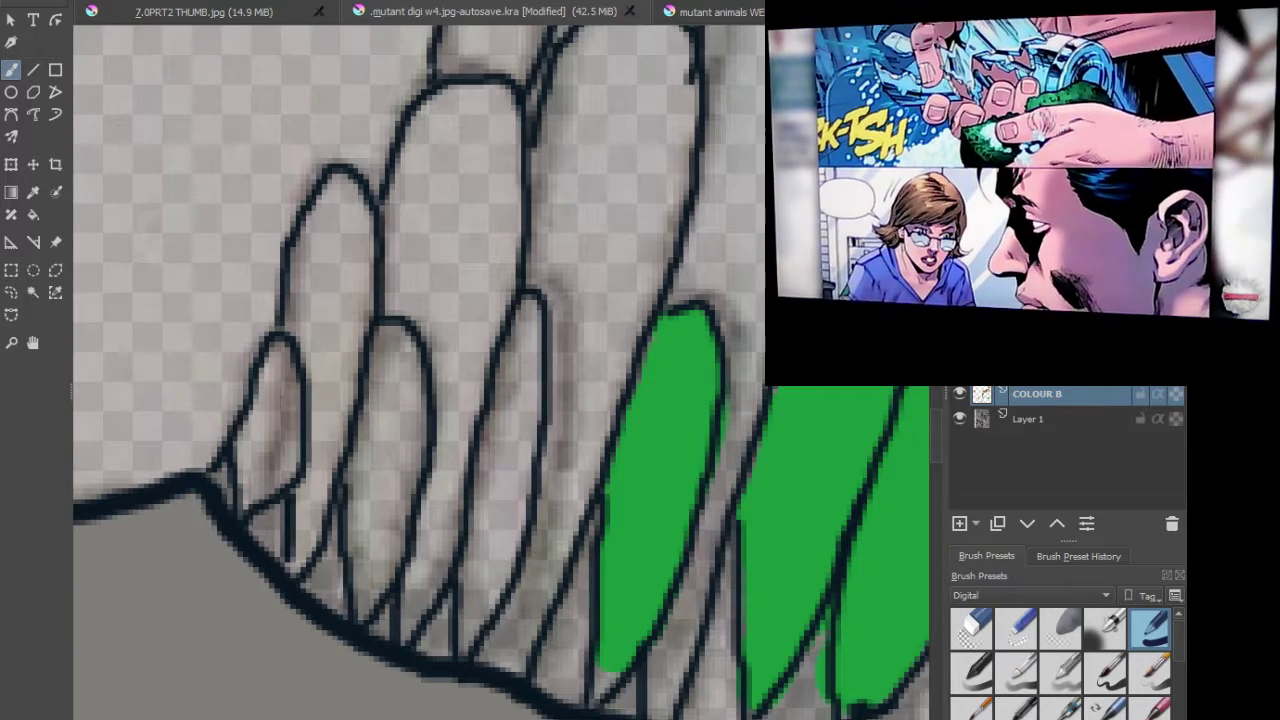
{"action": "left_click_drag", "start_coordinate": [609, 666], "coordinate": [591, 703]}
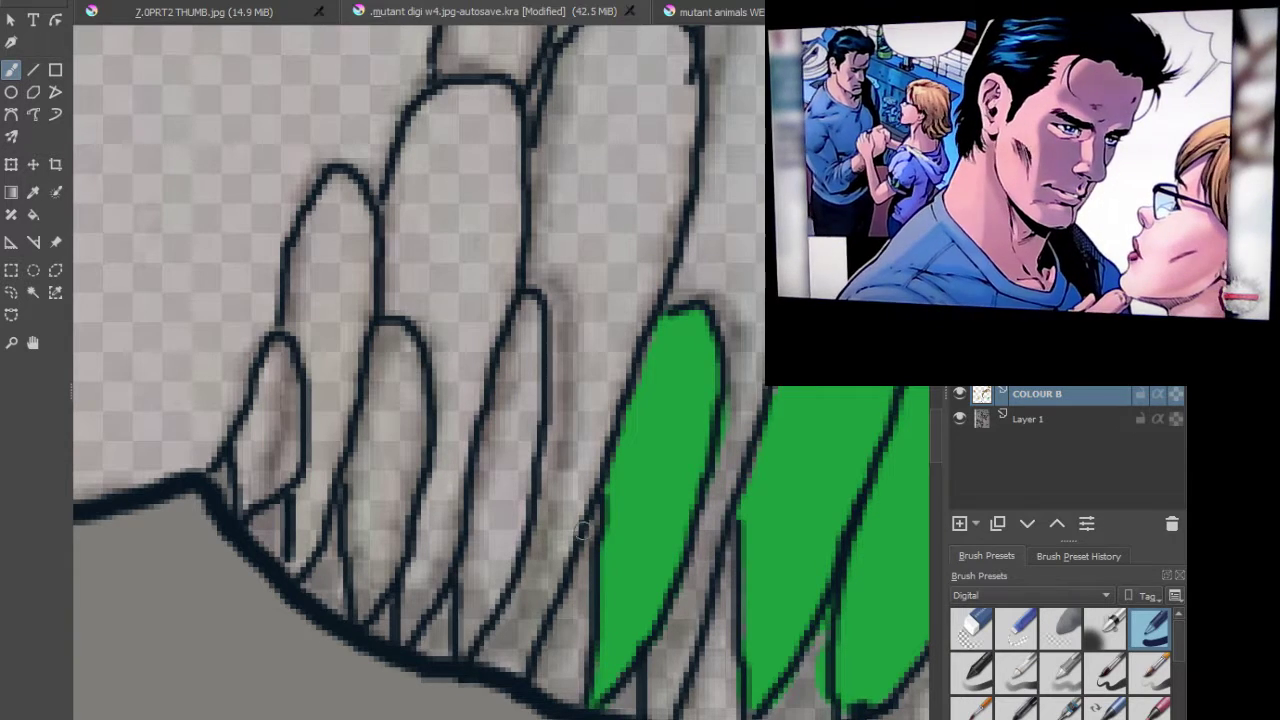
Step: Paint the three smallest lower-row feathers at the narrow end of the wing solid green
{"action": "mouse_move", "coordinate": [460, 567]}
{"action": "left_mouse_down"}
{"action": "mouse_move", "coordinate": [470, 644]}
{"action": "mouse_move", "coordinate": [458, 644]}
{"action": "mouse_move", "coordinate": [483, 612]}
{"action": "mouse_move", "coordinate": [488, 560]}
{"action": "left_mouse_up"}
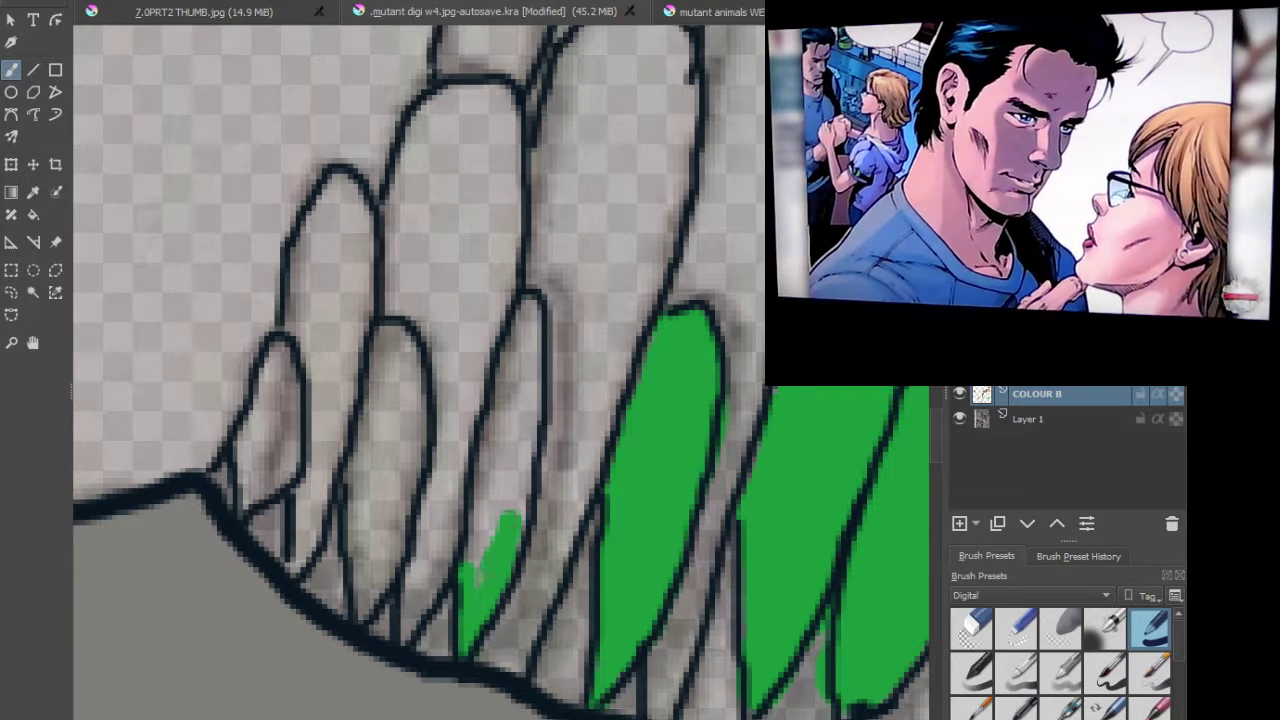
{"action": "mouse_move", "coordinate": [358, 503]}
{"action": "left_mouse_down"}
{"action": "mouse_move", "coordinate": [353, 607]}
{"action": "mouse_move", "coordinate": [402, 514]}
{"action": "left_mouse_up"}
{"action": "left_click_drag", "start_coordinate": [372, 566], "coordinate": [378, 506]}
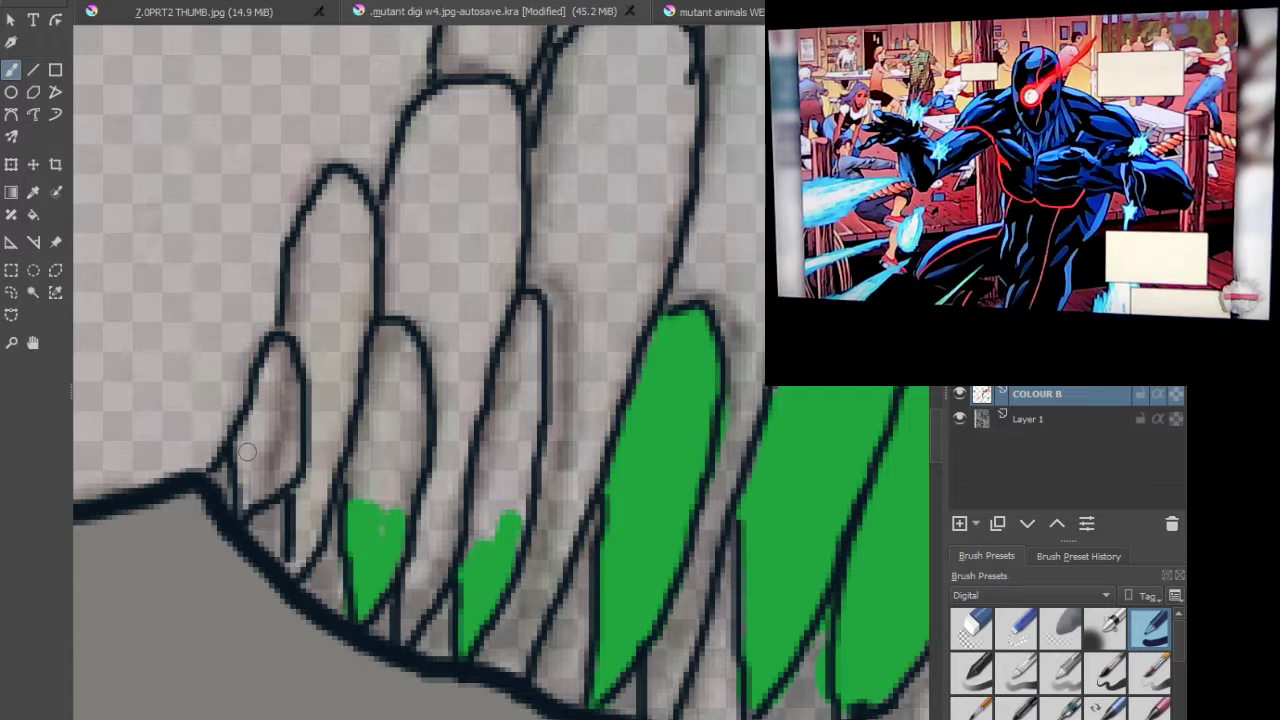
{"action": "mouse_move", "coordinate": [250, 430]}
{"action": "left_mouse_down"}
{"action": "mouse_move", "coordinate": [243, 496]}
{"action": "mouse_move", "coordinate": [290, 471]}
{"action": "mouse_move", "coordinate": [285, 423]}
{"action": "mouse_move", "coordinate": [264, 460]}
{"action": "left_mouse_up"}
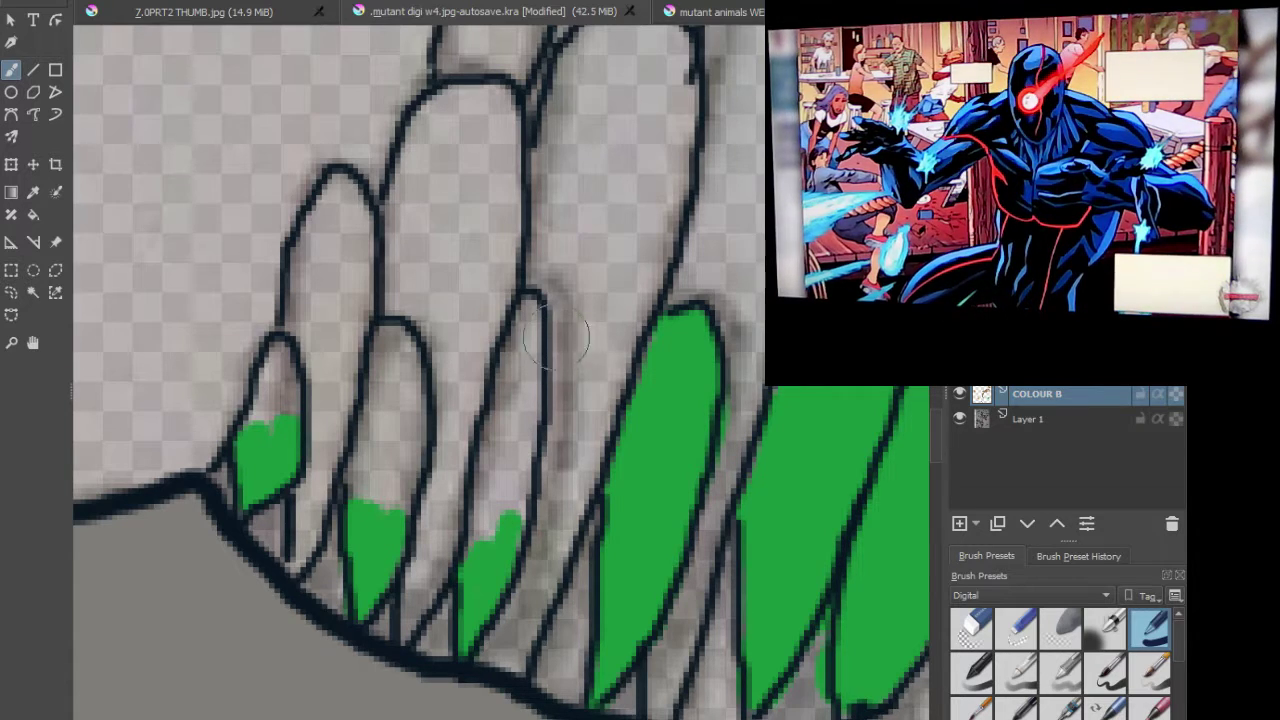
{"action": "mouse_move", "coordinate": [508, 342]}
{"action": "left_mouse_down"}
{"action": "mouse_move", "coordinate": [464, 565]}
{"action": "mouse_move", "coordinate": [500, 505]}
{"action": "mouse_move", "coordinate": [519, 505]}
{"action": "mouse_move", "coordinate": [525, 295]}
{"action": "mouse_move", "coordinate": [540, 352]}
{"action": "left_mouse_up"}
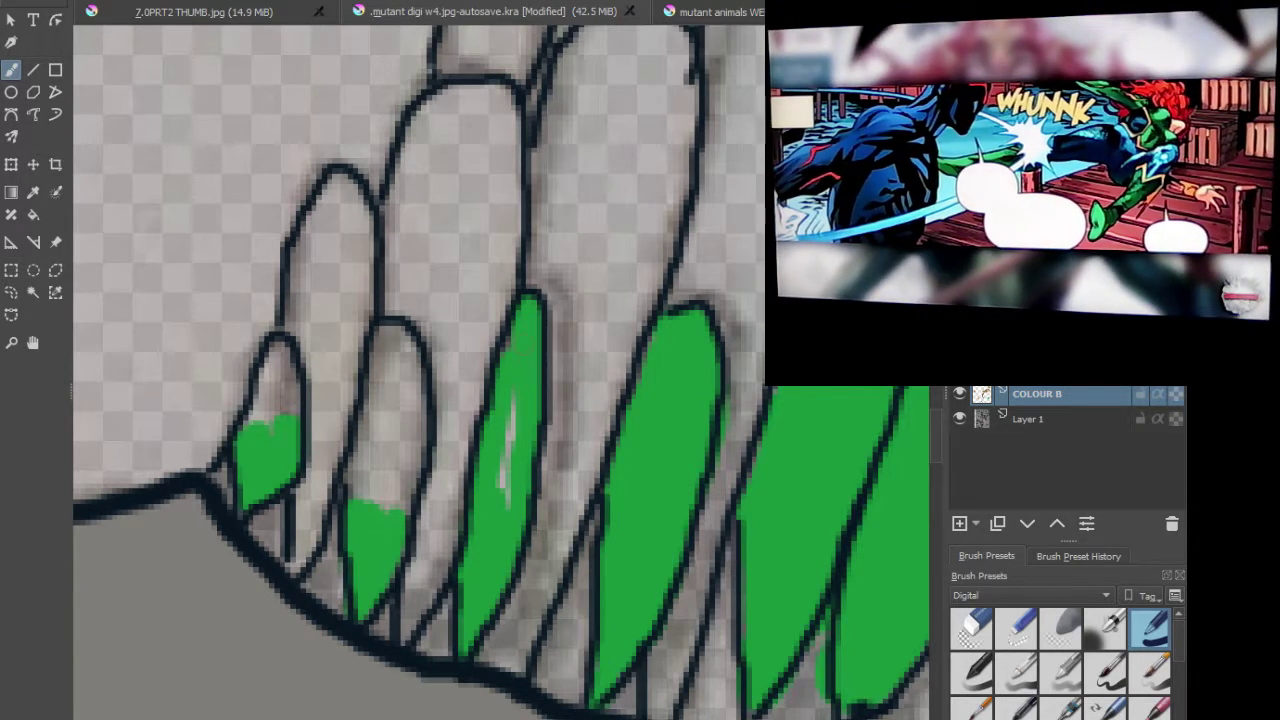
{"action": "left_click_drag", "start_coordinate": [510, 402], "coordinate": [504, 500]}
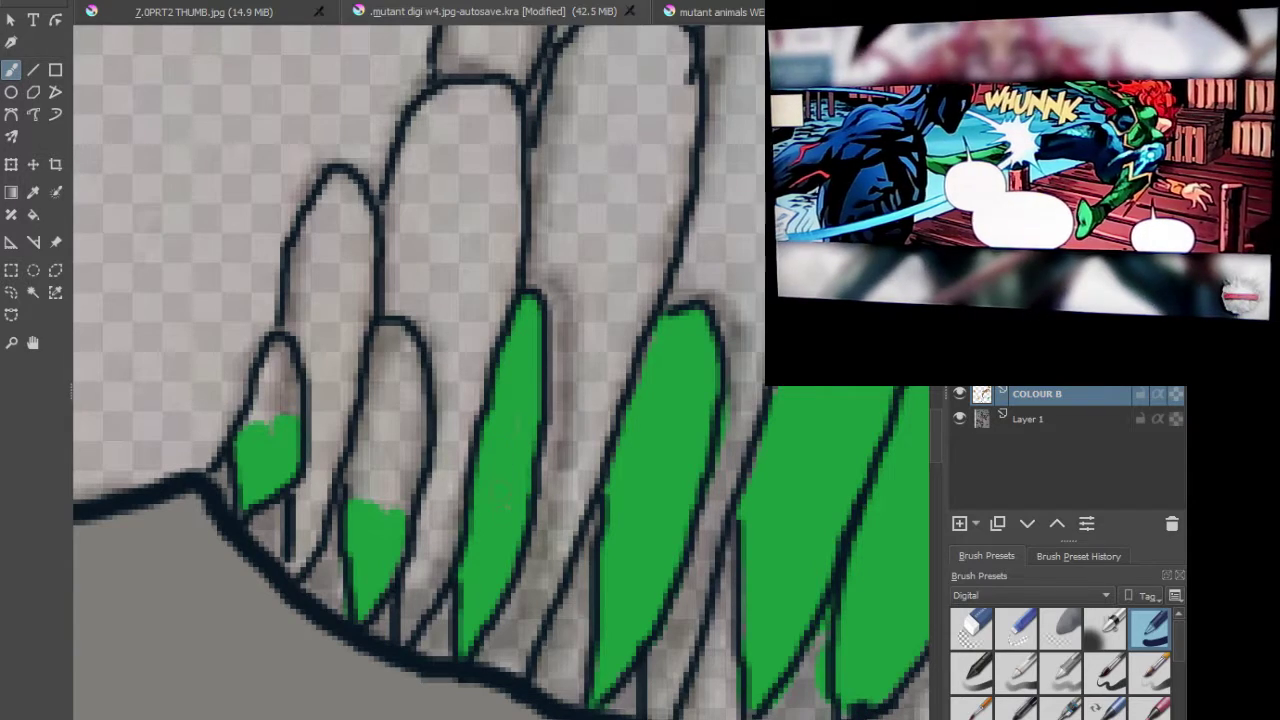
{"action": "mouse_move", "coordinate": [388, 342]}
{"action": "left_mouse_down"}
{"action": "mouse_move", "coordinate": [355, 492]}
{"action": "mouse_move", "coordinate": [347, 478]}
{"action": "mouse_move", "coordinate": [385, 499]}
{"action": "mouse_move", "coordinate": [408, 476]}
{"action": "mouse_move", "coordinate": [417, 392]}
{"action": "mouse_move", "coordinate": [411, 335]}
{"action": "mouse_move", "coordinate": [392, 326]}
{"action": "mouse_move", "coordinate": [400, 389]}
{"action": "mouse_move", "coordinate": [379, 480]}
{"action": "left_mouse_up"}
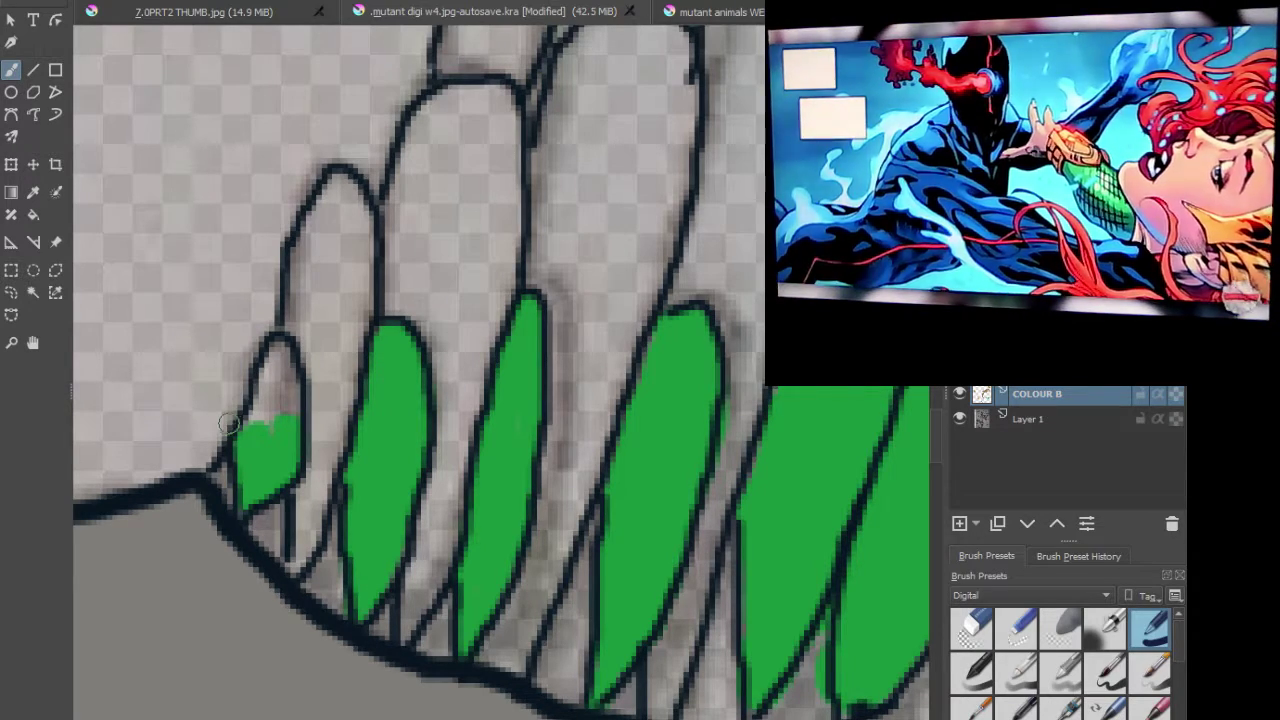
{"action": "mouse_move", "coordinate": [280, 348]}
{"action": "left_mouse_down"}
{"action": "mouse_move", "coordinate": [257, 388]}
{"action": "mouse_move", "coordinate": [266, 414]}
{"action": "mouse_move", "coordinate": [286, 410]}
{"action": "left_mouse_up"}
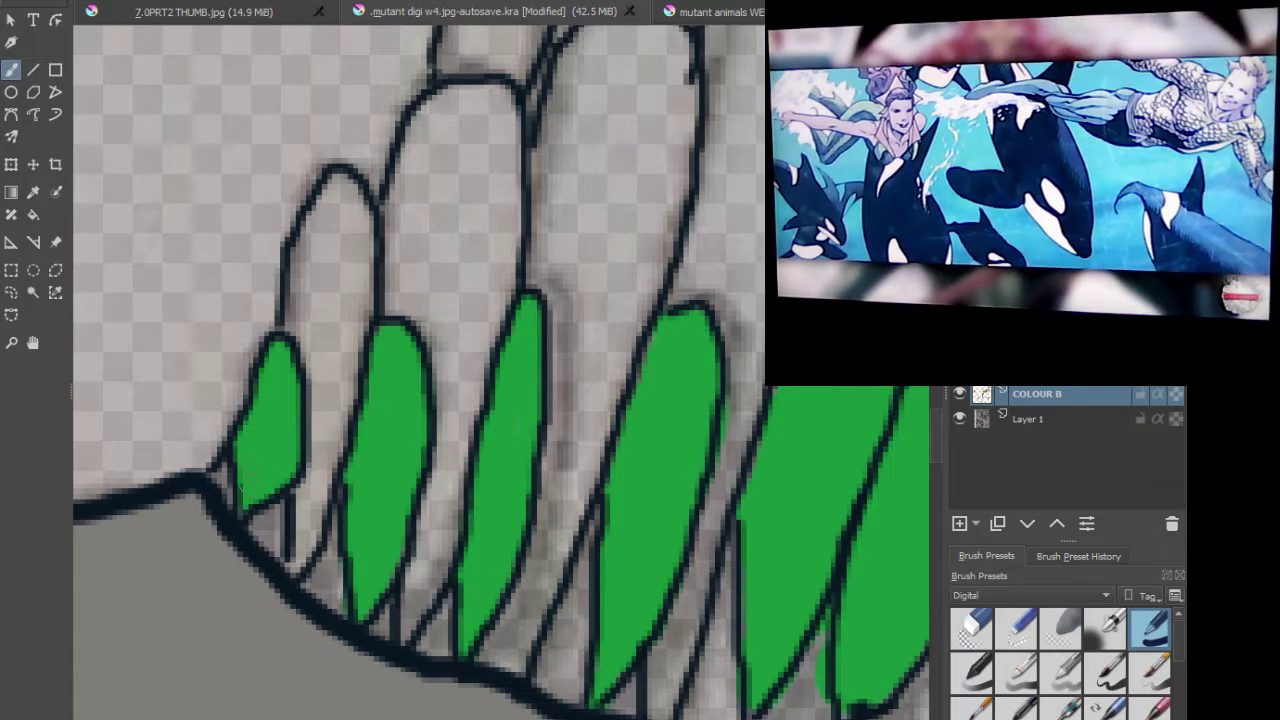
Step: Undo all the green feather painting on the COLOUR B layer, keeping the brown fill of the rounded shape beside the wing
{"action": "scroll", "coordinate": [509, 392], "scroll_direction": "down", "scroll_amount": 5}
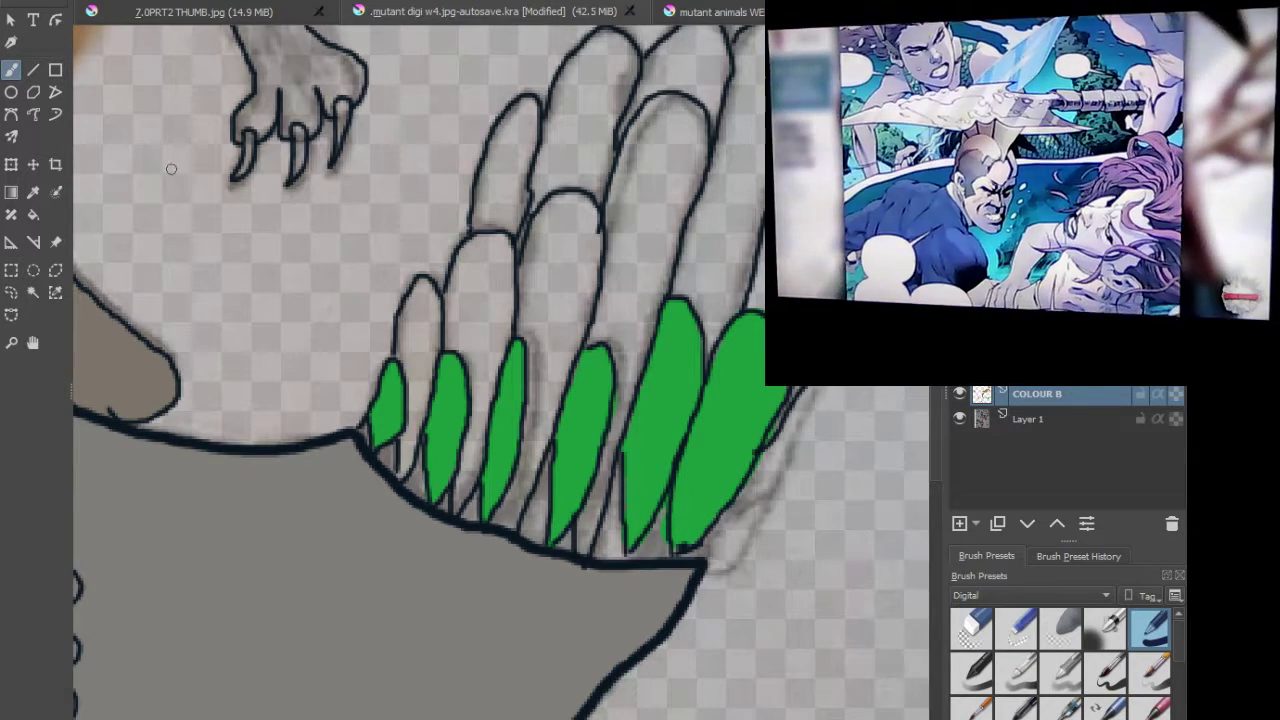
{"action": "key", "text": "ctrl+z"}
{"action": "key", "text": "ctrl+z"}
{"action": "key", "text": "ctrl+z"}
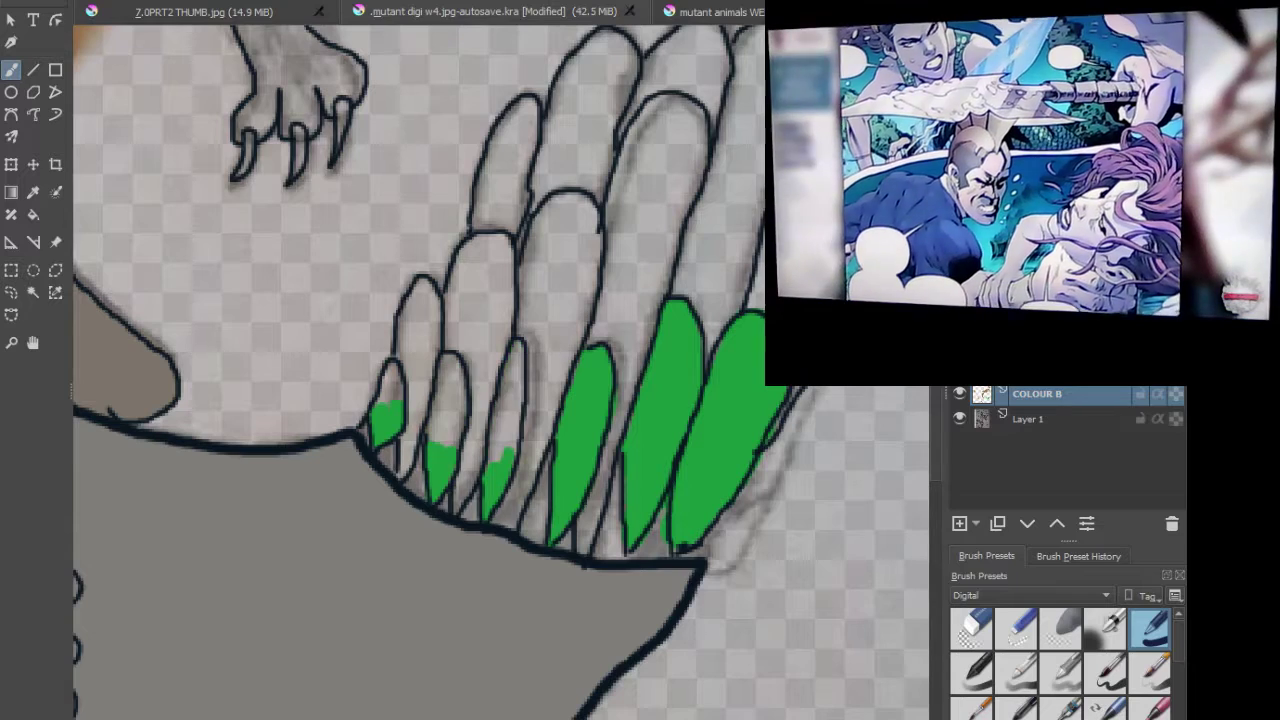
{"action": "key", "text": "ctrl+z"}
{"action": "key", "text": "ctrl+z"}
{"action": "key", "text": "ctrl+z"}
{"action": "key", "text": "ctrl+z"}
{"action": "key", "text": "ctrl+z"}
{"action": "key", "text": "ctrl+z"}
{"action": "key", "text": "ctrl+z"}
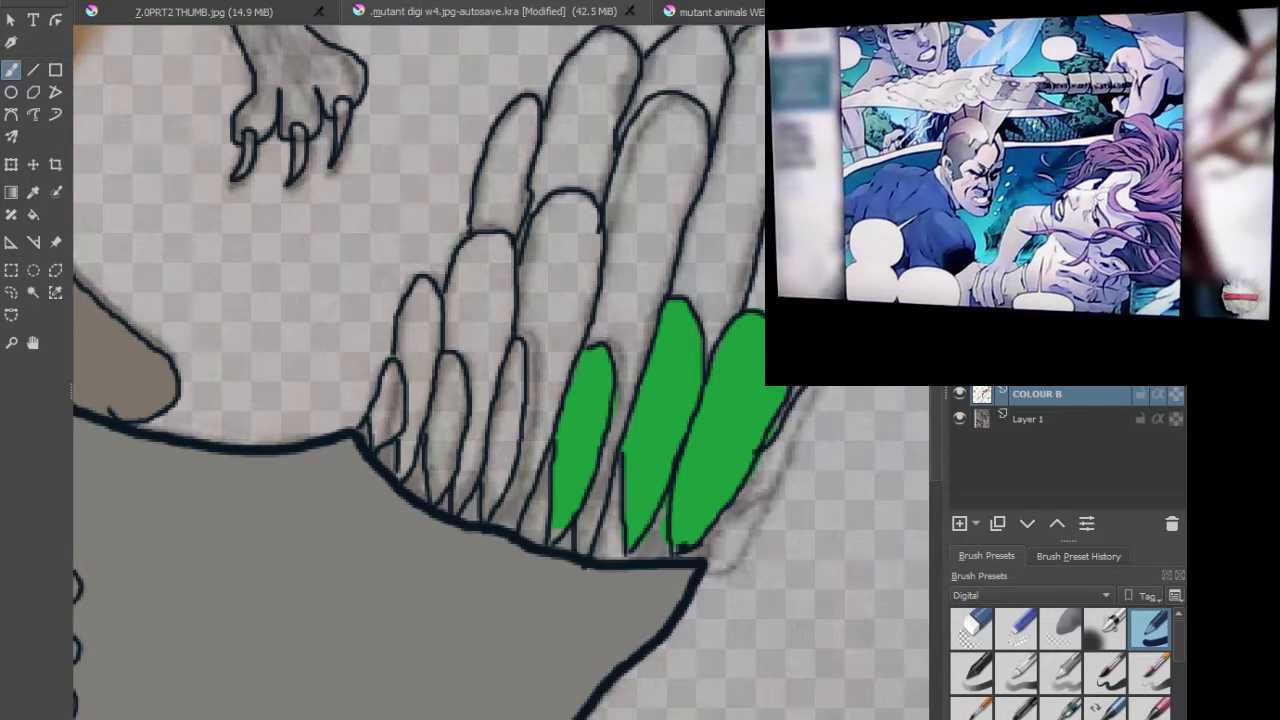
{"action": "key", "text": "ctrl+z"}
{"action": "key", "text": "ctrl+z"}
{"action": "key", "text": "ctrl+z"}
{"action": "key", "text": "ctrl+z"}
{"action": "key", "text": "ctrl+z"}
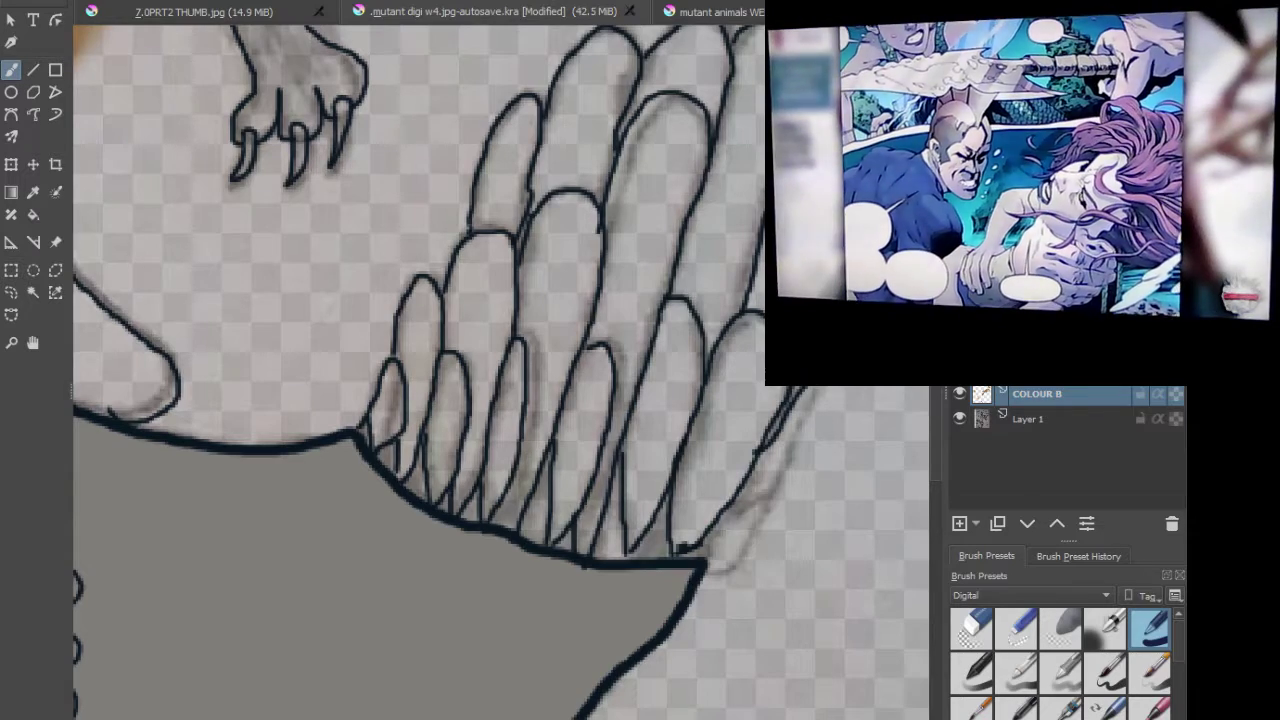
{"action": "key", "text": "ctrl+shift+z"}
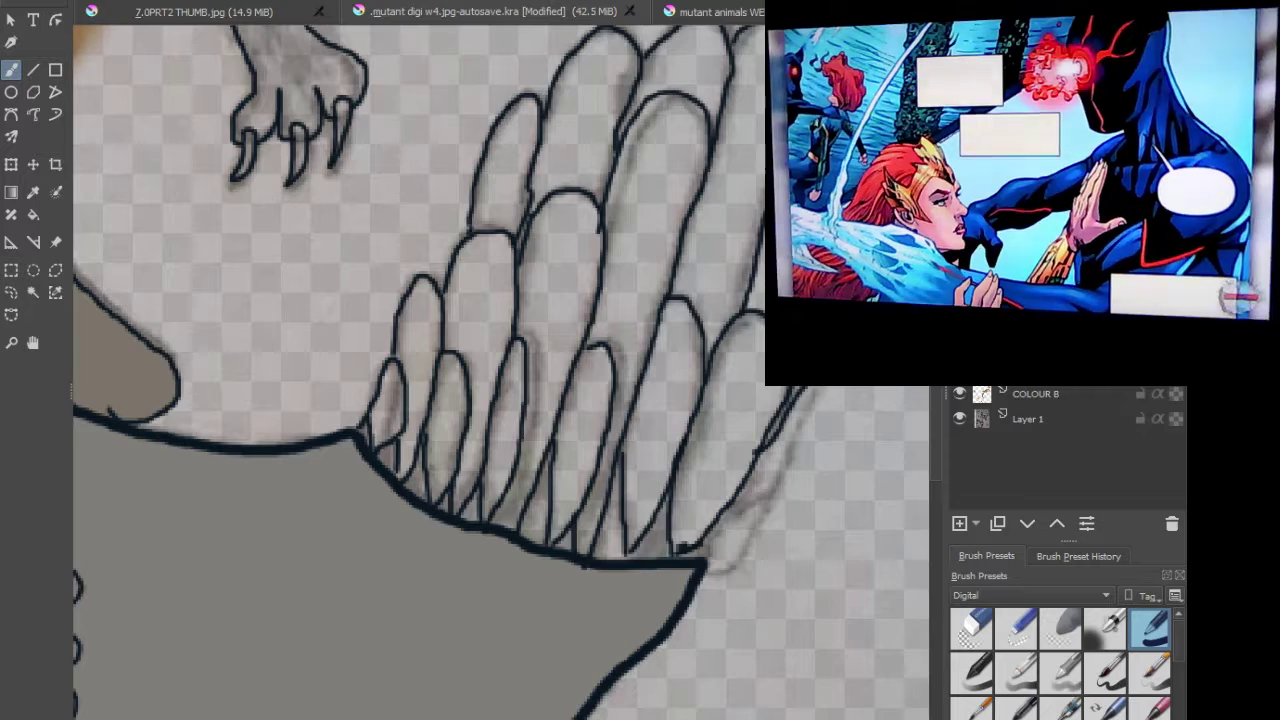
Step: Paint the two largest lower-row feathers green down to their pointed bases, using a layer other than COLOUR B
{"action": "mouse_move", "coordinate": [750, 336]}
{"action": "left_mouse_down"}
{"action": "mouse_move", "coordinate": [766, 396]}
{"action": "mouse_move", "coordinate": [718, 480]}
{"action": "mouse_move", "coordinate": [722, 438]}
{"action": "mouse_move", "coordinate": [710, 496]}
{"action": "mouse_move", "coordinate": [682, 534]}
{"action": "mouse_move", "coordinate": [734, 340]}
{"action": "mouse_move", "coordinate": [704, 398]}
{"action": "left_mouse_up"}
{"action": "left_click_drag", "start_coordinate": [686, 440], "coordinate": [668, 306]}
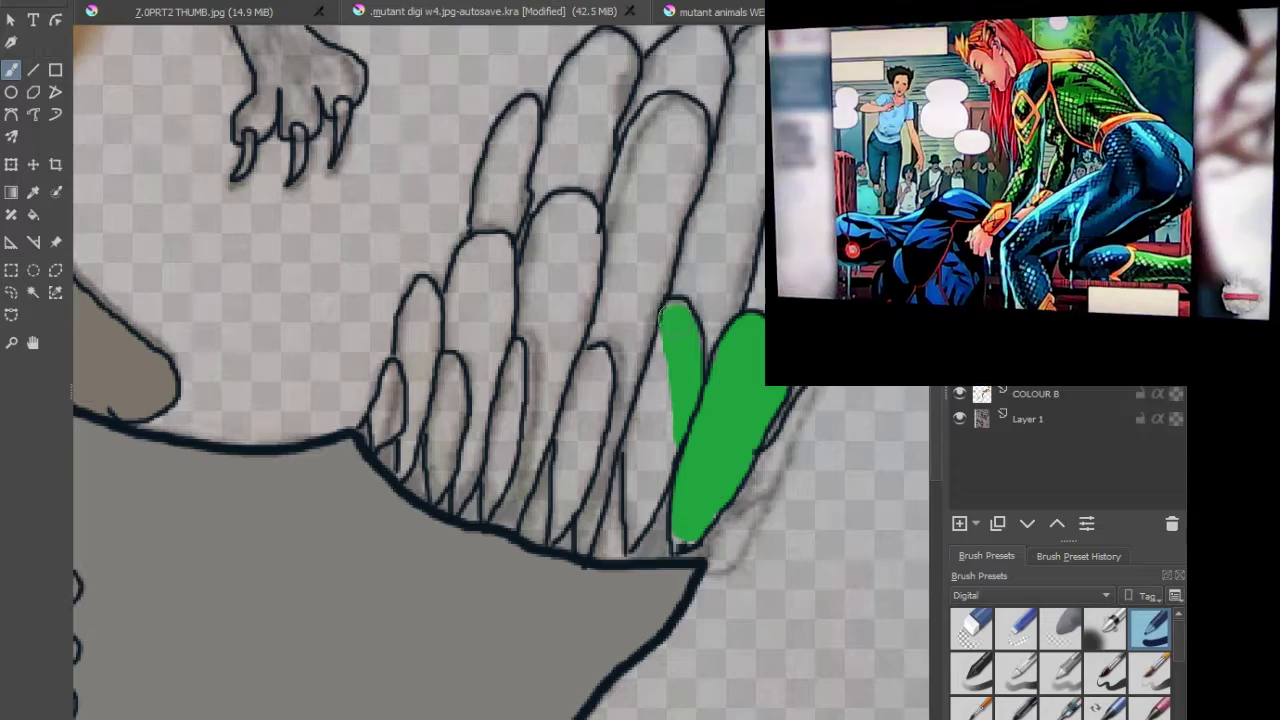
{"action": "mouse_move", "coordinate": [668, 378]}
{"action": "left_mouse_down"}
{"action": "mouse_move", "coordinate": [659, 334]}
{"action": "mouse_move", "coordinate": [640, 475]}
{"action": "mouse_move", "coordinate": [665, 430]}
{"action": "mouse_move", "coordinate": [650, 485]}
{"action": "mouse_move", "coordinate": [680, 420]}
{"action": "left_mouse_up"}
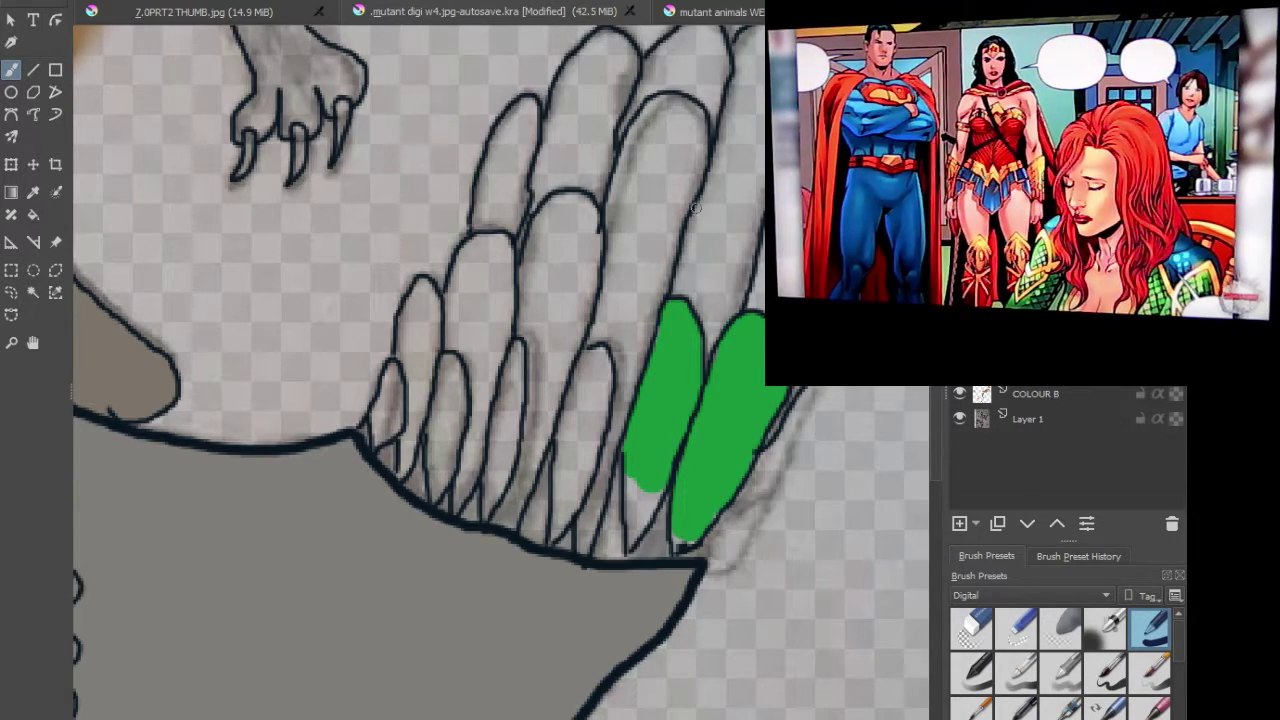
{"action": "scroll", "coordinate": [640, 495], "scroll_direction": "up", "scroll_amount": 5}
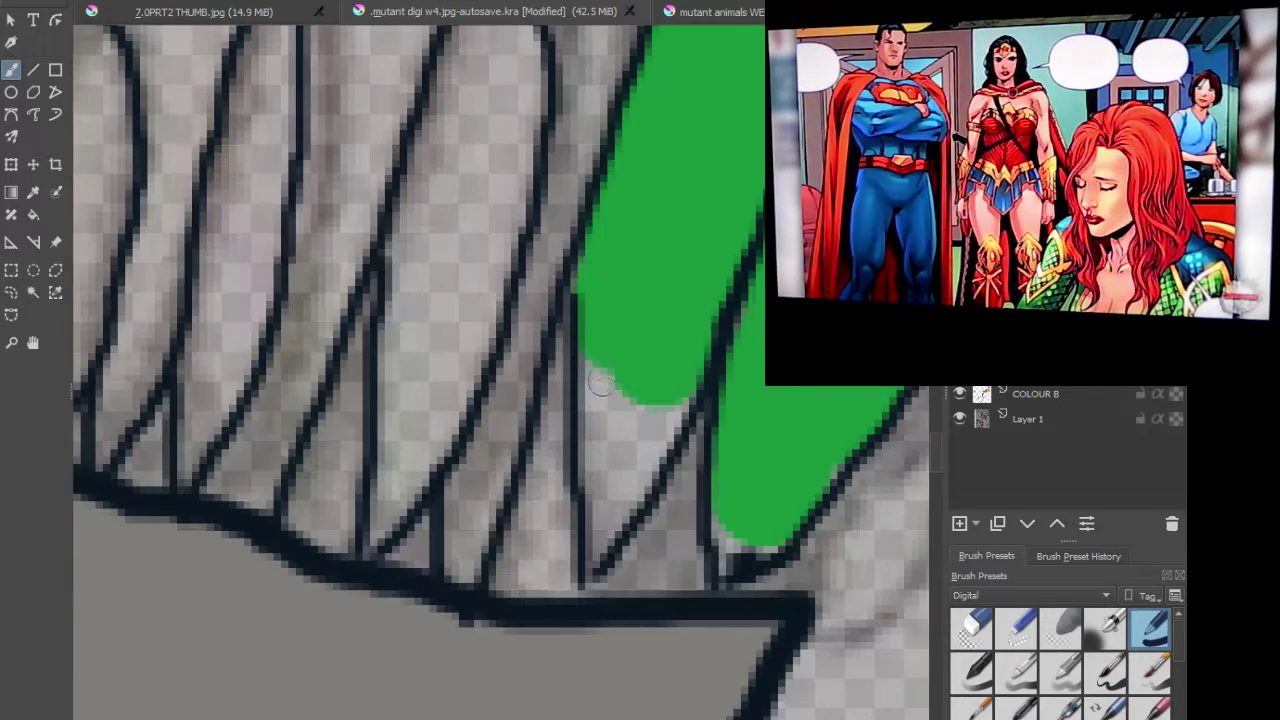
{"action": "mouse_move", "coordinate": [598, 345]}
{"action": "left_mouse_down"}
{"action": "mouse_move", "coordinate": [577, 458]}
{"action": "mouse_move", "coordinate": [592, 570]}
{"action": "mouse_move", "coordinate": [635, 455]}
{"action": "mouse_move", "coordinate": [678, 410]}
{"action": "mouse_move", "coordinate": [638, 502]}
{"action": "left_mouse_up"}
{"action": "left_click_drag", "start_coordinate": [622, 455], "coordinate": [617, 395]}
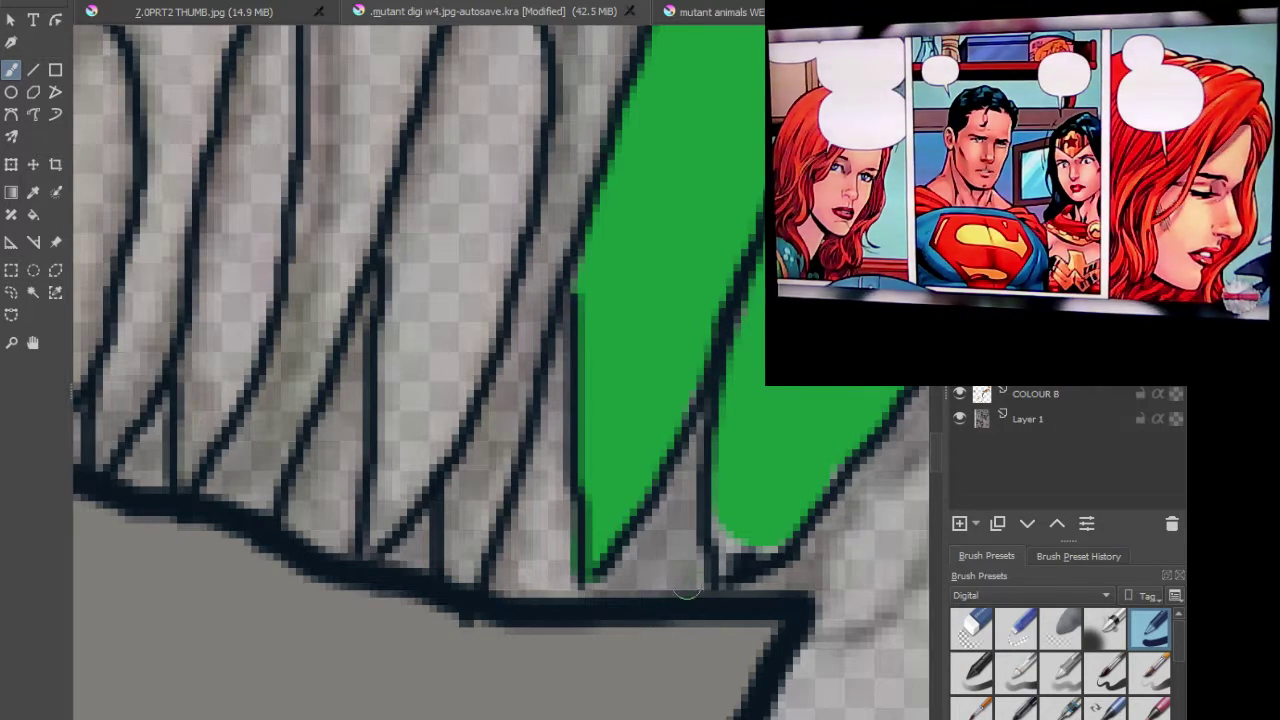
{"action": "mouse_move", "coordinate": [706, 524]}
{"action": "left_mouse_down"}
{"action": "mouse_move", "coordinate": [725, 540]}
{"action": "mouse_move", "coordinate": [725, 565]}
{"action": "mouse_move", "coordinate": [755, 552]}
{"action": "left_mouse_up"}
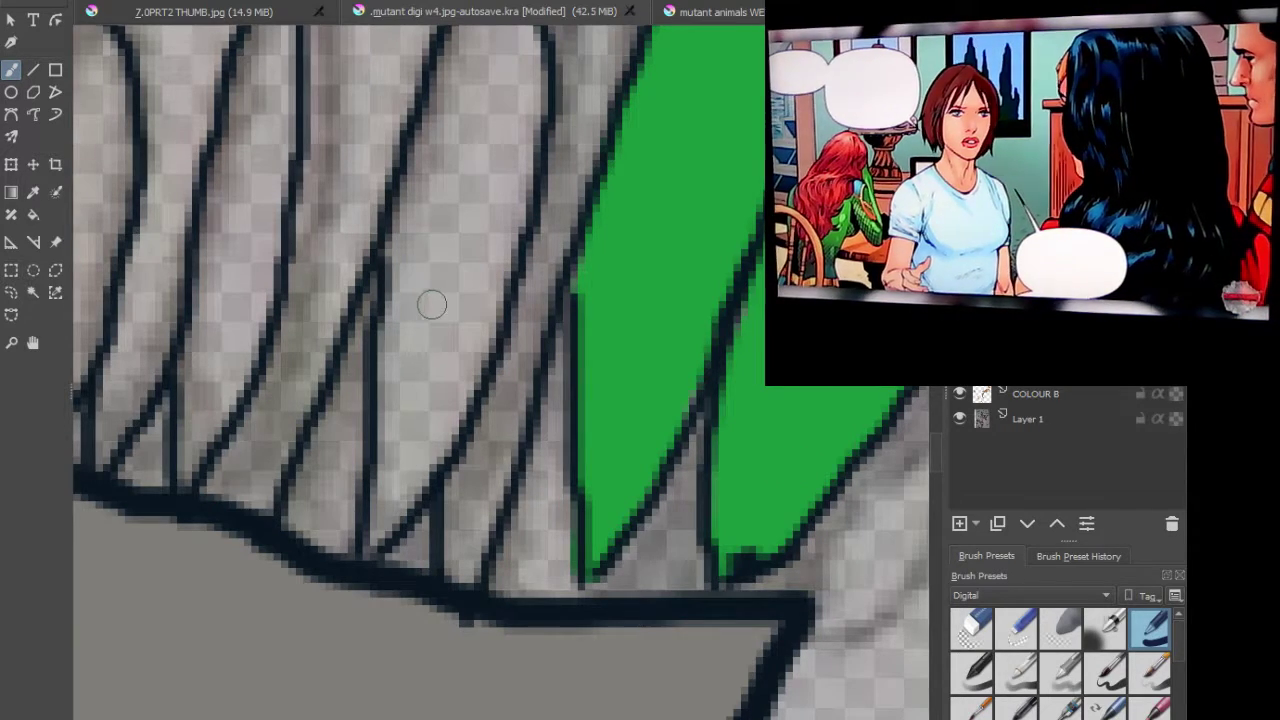
Step: Fill the third-largest lower-row feather with green, from its pointed base up to its rounded tip
{"action": "mouse_move", "coordinate": [400, 310]}
{"action": "left_mouse_down"}
{"action": "mouse_move", "coordinate": [366, 545]}
{"action": "mouse_move", "coordinate": [370, 517]}
{"action": "mouse_move", "coordinate": [411, 500]}
{"action": "mouse_move", "coordinate": [498, 263]}
{"action": "mouse_move", "coordinate": [477, 277]}
{"action": "mouse_move", "coordinate": [418, 413]}
{"action": "mouse_move", "coordinate": [436, 328]}
{"action": "mouse_move", "coordinate": [457, 300]}
{"action": "mouse_move", "coordinate": [423, 335]}
{"action": "mouse_move", "coordinate": [415, 216]}
{"action": "mouse_move", "coordinate": [392, 292]}
{"action": "left_mouse_up"}
{"action": "mouse_move", "coordinate": [405, 228]}
{"action": "left_mouse_down"}
{"action": "mouse_move", "coordinate": [445, 172]}
{"action": "mouse_move", "coordinate": [430, 158]}
{"action": "mouse_move", "coordinate": [472, 210]}
{"action": "mouse_move", "coordinate": [455, 255]}
{"action": "mouse_move", "coordinate": [495, 180]}
{"action": "mouse_move", "coordinate": [500, 205]}
{"action": "mouse_move", "coordinate": [515, 150]}
{"action": "left_mouse_up"}
{"action": "mouse_move", "coordinate": [512, 215]}
{"action": "left_mouse_down"}
{"action": "mouse_move", "coordinate": [492, 228]}
{"action": "mouse_move", "coordinate": [532, 183]}
{"action": "left_mouse_up"}
{"action": "mouse_move", "coordinate": [450, 95]}
{"action": "left_mouse_down"}
{"action": "mouse_move", "coordinate": [443, 251]}
{"action": "mouse_move", "coordinate": [454, 272]}
{"action": "left_mouse_up"}
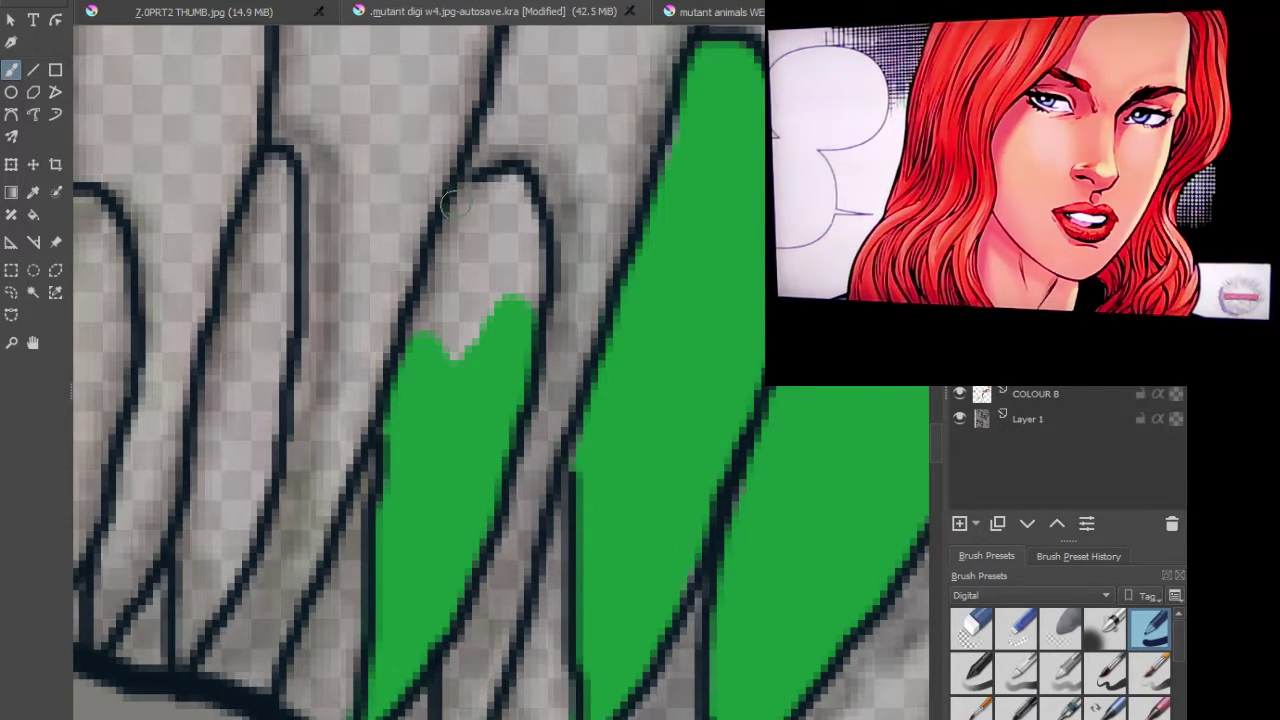
{"action": "mouse_move", "coordinate": [470, 192]}
{"action": "left_mouse_down"}
{"action": "mouse_move", "coordinate": [518, 176]}
{"action": "mouse_move", "coordinate": [527, 293]}
{"action": "left_mouse_up"}
{"action": "mouse_move", "coordinate": [500, 210]}
{"action": "left_mouse_down"}
{"action": "mouse_move", "coordinate": [446, 258]}
{"action": "mouse_move", "coordinate": [450, 288]}
{"action": "mouse_move", "coordinate": [430, 325]}
{"action": "mouse_move", "coordinate": [416, 310]}
{"action": "mouse_move", "coordinate": [455, 350]}
{"action": "mouse_move", "coordinate": [495, 232]}
{"action": "mouse_move", "coordinate": [462, 352]}
{"action": "left_mouse_up"}
Step: Fill the narrow feather next to it, towards the small end of the lower row, with green
{"action": "scroll", "coordinate": [480, 268], "scroll_direction": "down", "scroll_amount": 2}
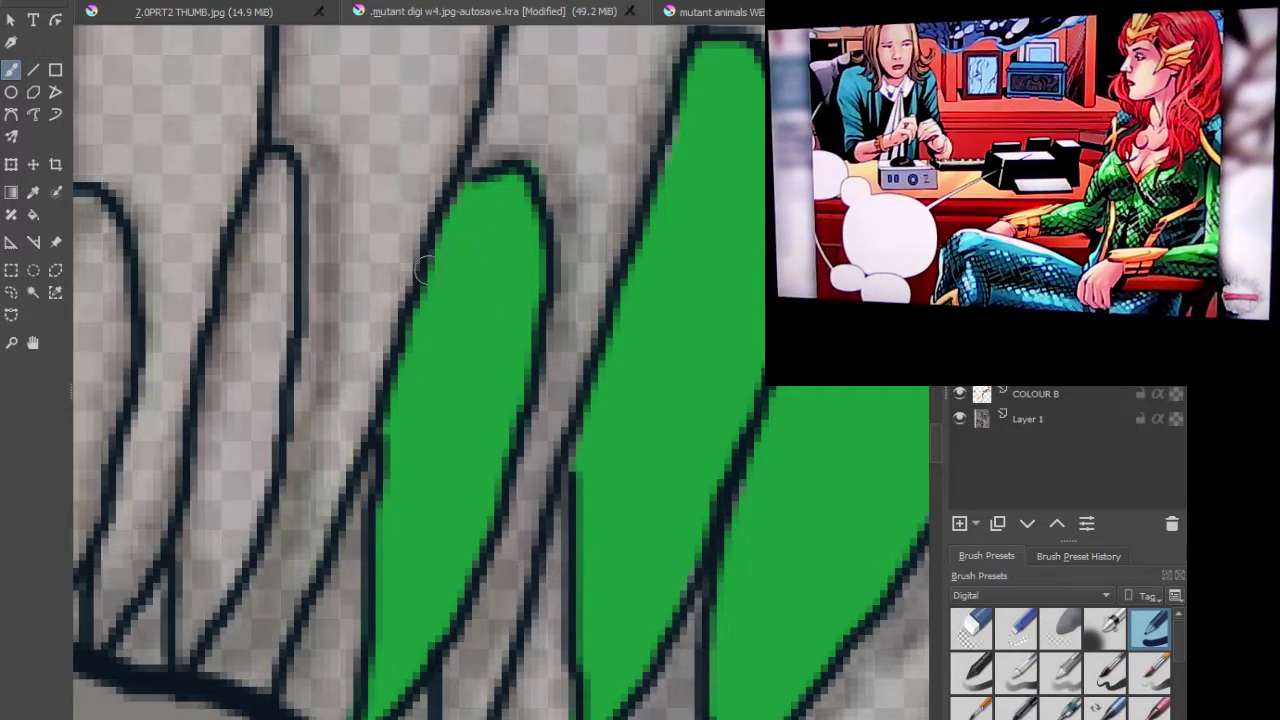
{"action": "scroll", "coordinate": [486, 234], "scroll_direction": "left", "scroll_amount": 5}
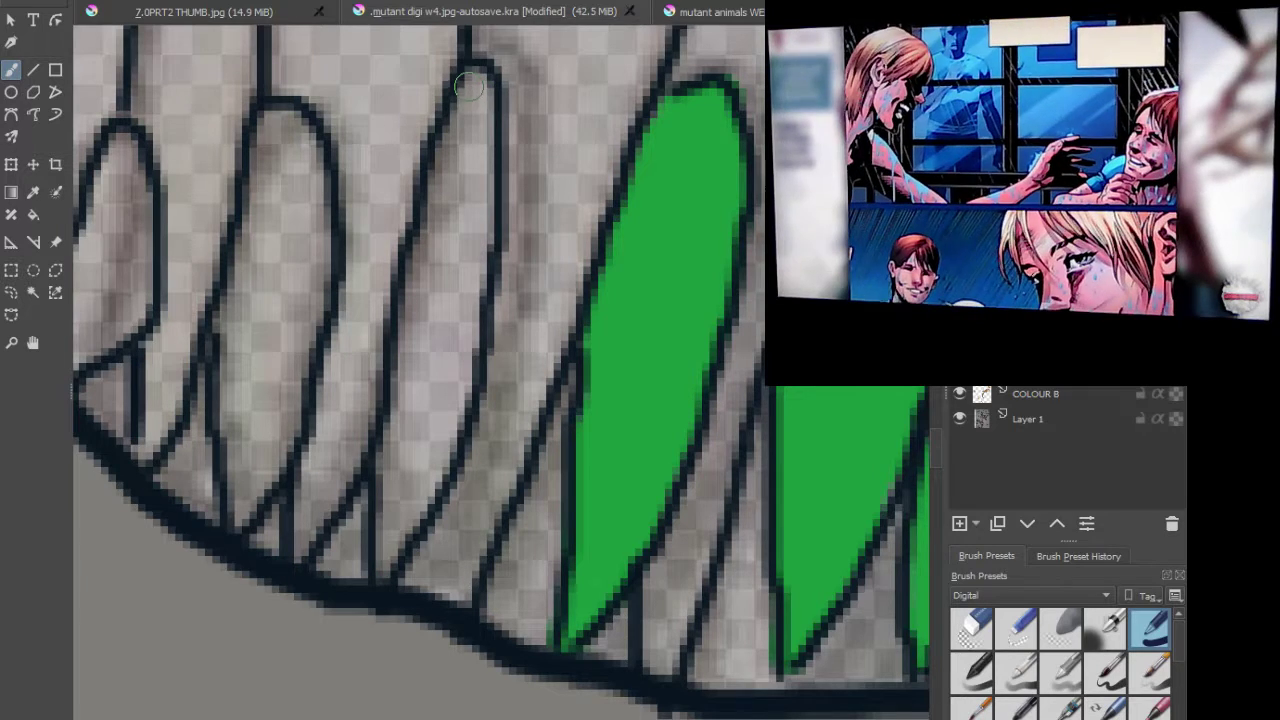
{"action": "mouse_move", "coordinate": [470, 78]}
{"action": "left_mouse_down"}
{"action": "mouse_move", "coordinate": [476, 202]}
{"action": "mouse_move", "coordinate": [455, 392]}
{"action": "mouse_move", "coordinate": [382, 552]}
{"action": "mouse_move", "coordinate": [386, 576]}
{"action": "left_mouse_up"}
{"action": "mouse_move", "coordinate": [451, 98]}
{"action": "left_mouse_down"}
{"action": "mouse_move", "coordinate": [400, 380]}
{"action": "mouse_move", "coordinate": [400, 470]}
{"action": "mouse_move", "coordinate": [378, 505]}
{"action": "mouse_move", "coordinate": [424, 415]}
{"action": "mouse_move", "coordinate": [448, 268]}
{"action": "left_mouse_up"}
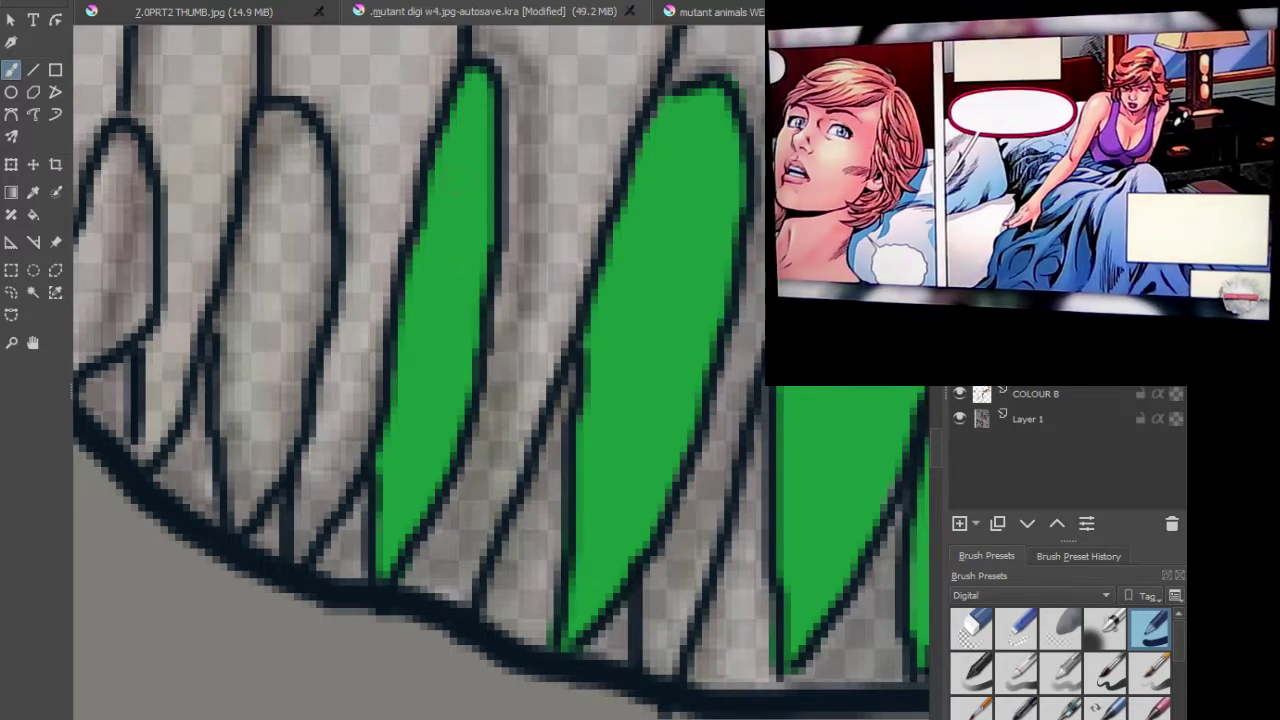
Step: Fill the last two small feathers at the end of the wing's lower row with green
{"action": "scroll", "coordinate": [448, 117], "scroll_direction": "down", "scroll_amount": 5}
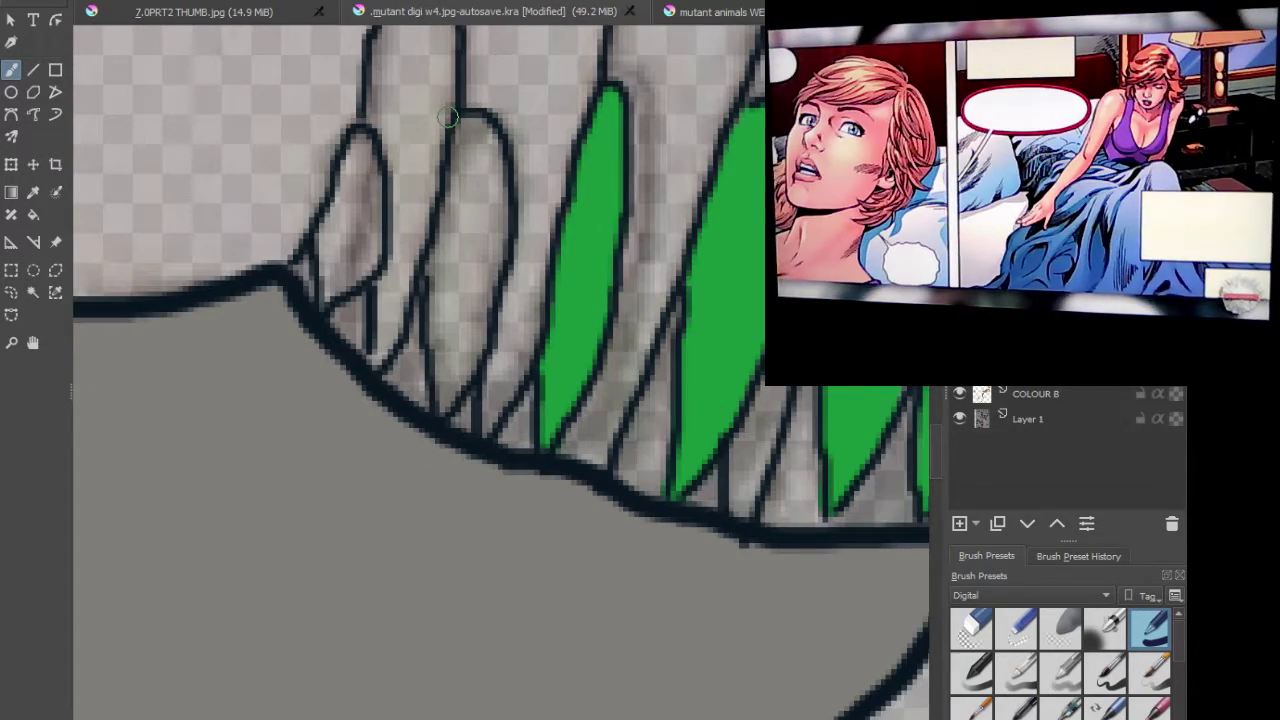
{"action": "left_click_drag", "start_coordinate": [448, 117], "coordinate": [459, 120]}
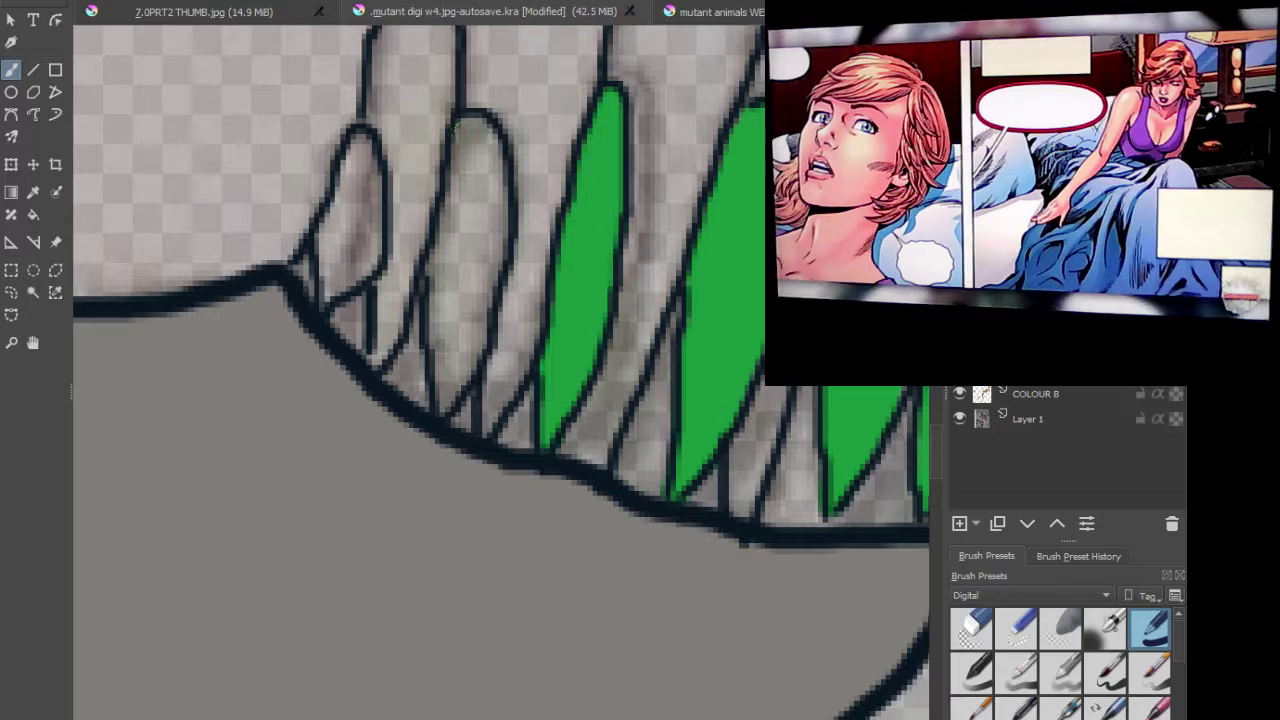
{"action": "mouse_move", "coordinate": [464, 126]}
{"action": "left_mouse_down"}
{"action": "mouse_move", "coordinate": [490, 152]}
{"action": "mouse_move", "coordinate": [492, 228]}
{"action": "mouse_move", "coordinate": [448, 385]}
{"action": "mouse_move", "coordinate": [438, 222]}
{"action": "mouse_move", "coordinate": [478, 155]}
{"action": "mouse_move", "coordinate": [461, 342]}
{"action": "left_mouse_up"}
{"action": "left_click_drag", "start_coordinate": [460, 245], "coordinate": [462, 215]}
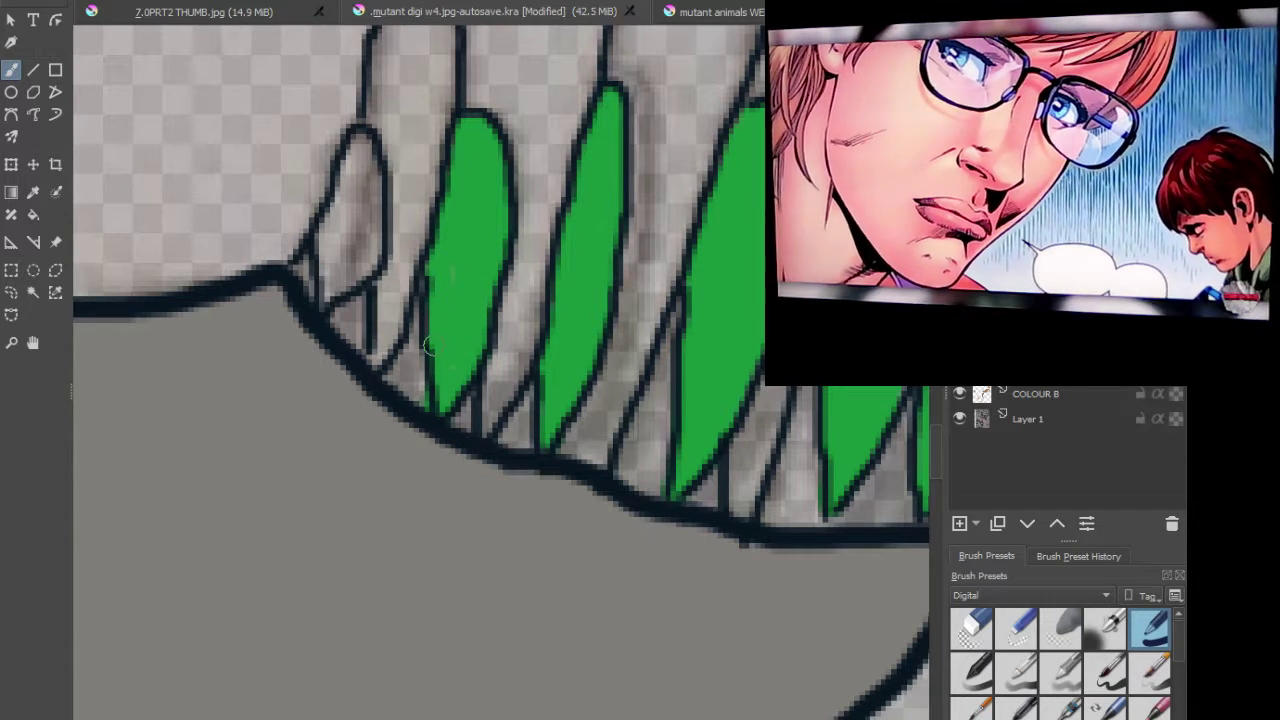
{"action": "mouse_move", "coordinate": [358, 175]}
{"action": "left_mouse_down"}
{"action": "mouse_move", "coordinate": [352, 142]}
{"action": "mouse_move", "coordinate": [370, 245]}
{"action": "mouse_move", "coordinate": [335, 293]}
{"action": "mouse_move", "coordinate": [326, 250]}
{"action": "mouse_move", "coordinate": [342, 195]}
{"action": "mouse_move", "coordinate": [342, 258]}
{"action": "left_mouse_up"}
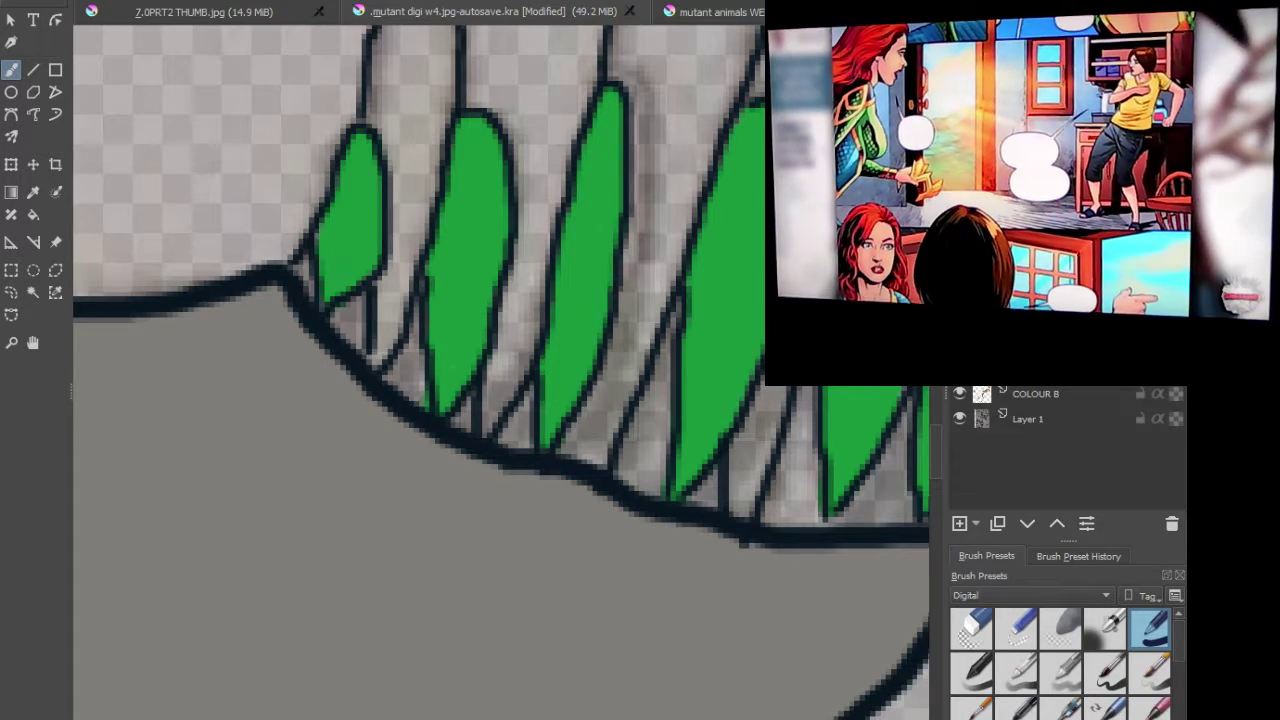
Step: On the opposite wing, fill the short feather at the upper corner of the grey shape with green and start the tip of its neighbour
{"action": "left_click_drag", "start_coordinate": [348, 262], "coordinate": [1190, 198]}
{"action": "left_click_drag", "start_coordinate": [584, 208], "coordinate": [1128, 176]}
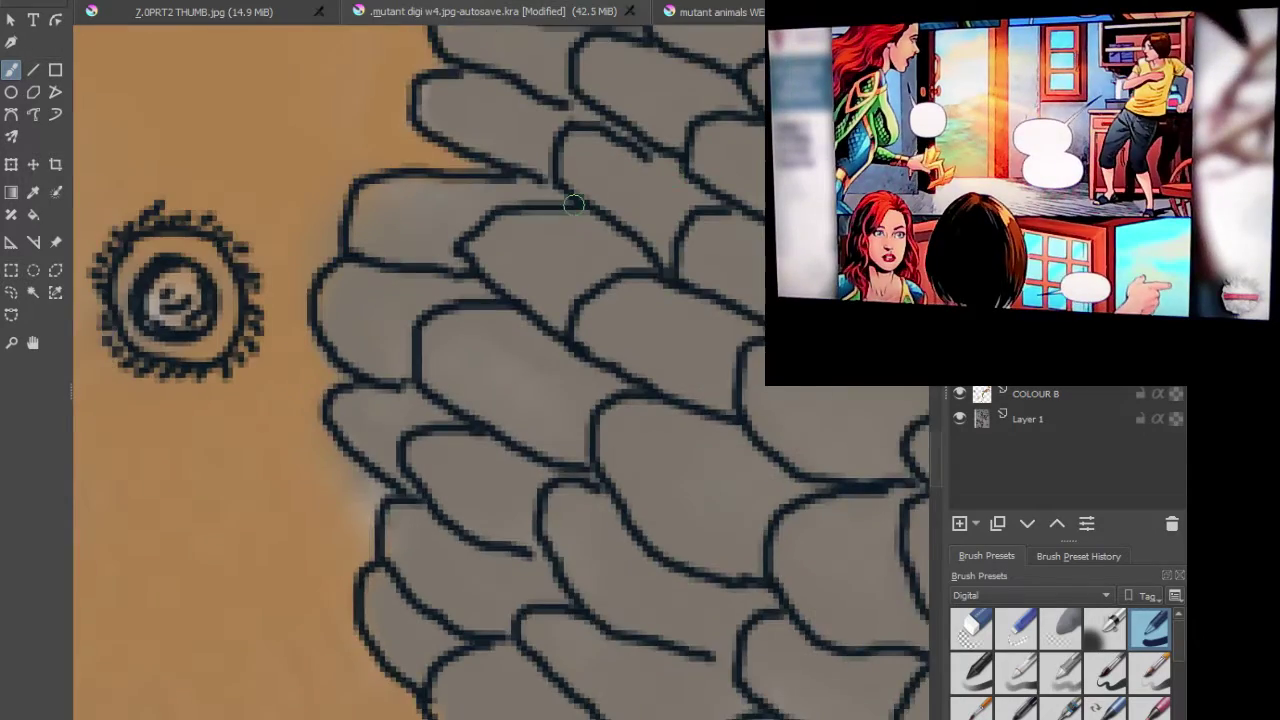
{"action": "scroll", "coordinate": [573, 203], "scroll_direction": "down", "scroll_amount": 4}
{"action": "left_click_drag", "start_coordinate": [357, 211], "coordinate": [790, 270]}
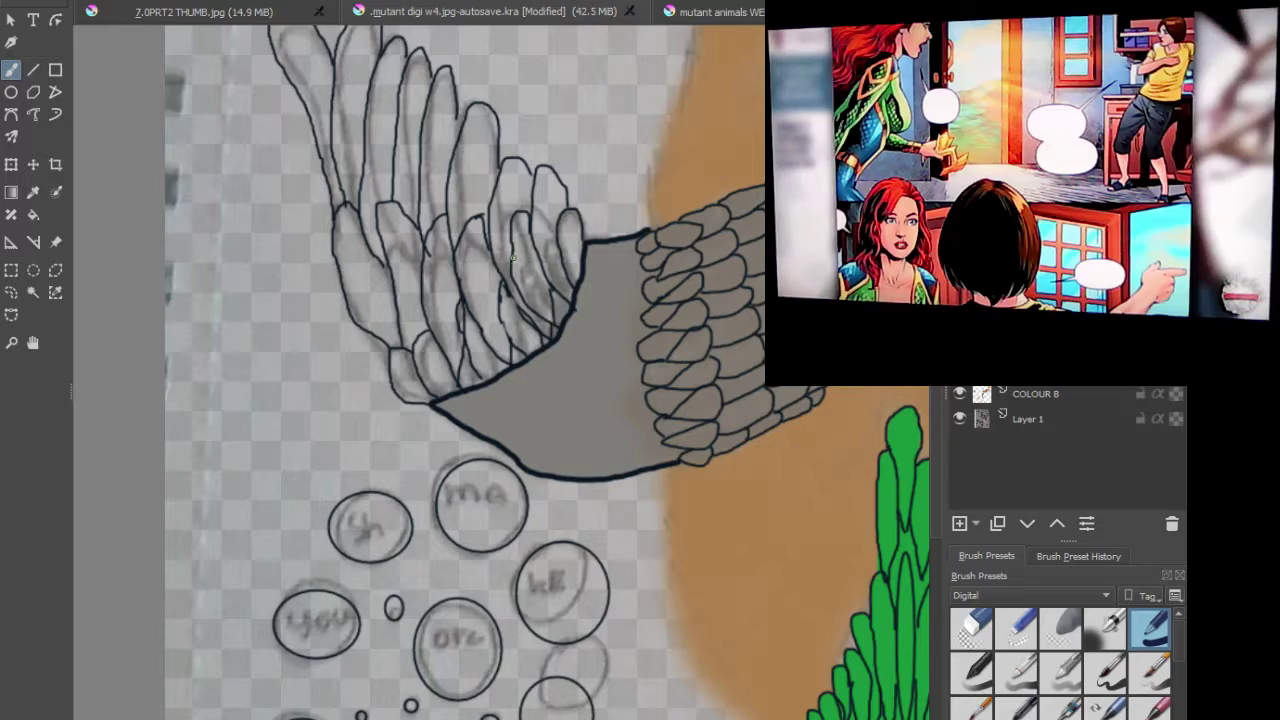
{"action": "scroll", "coordinate": [531, 319], "scroll_direction": "up", "scroll_amount": 3}
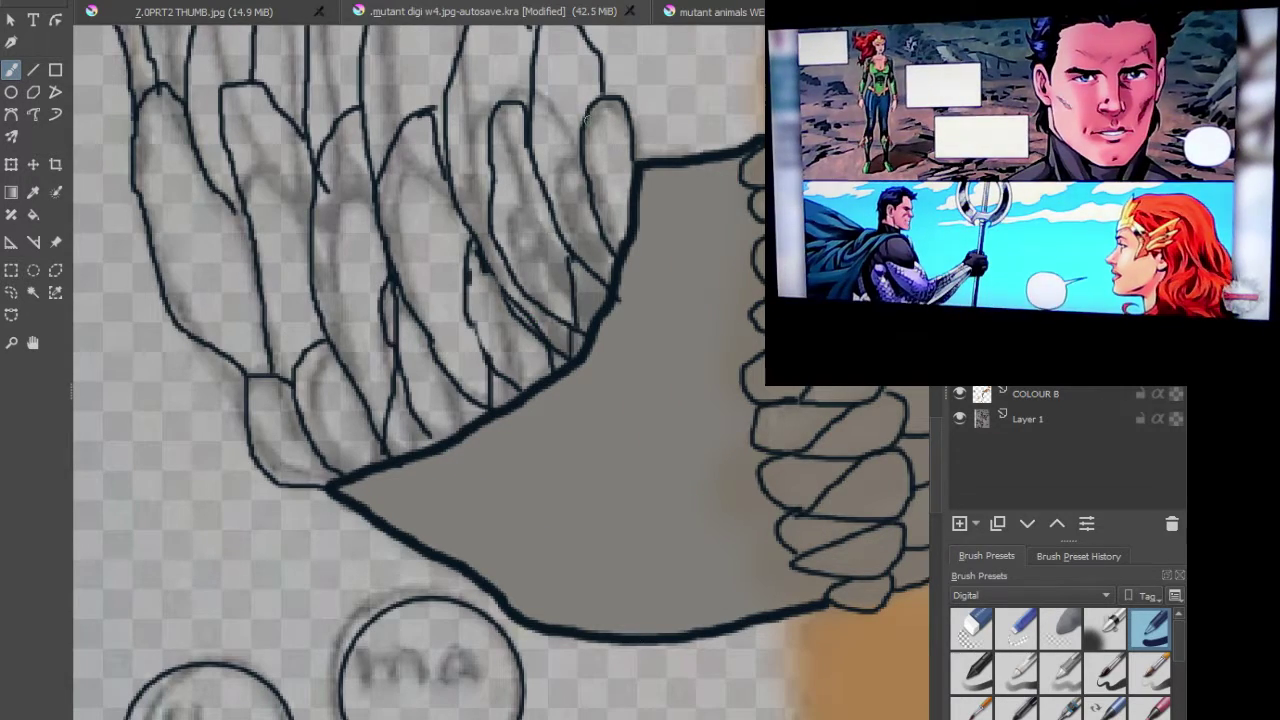
{"action": "left_click_drag", "start_coordinate": [622, 132], "coordinate": [616, 250]}
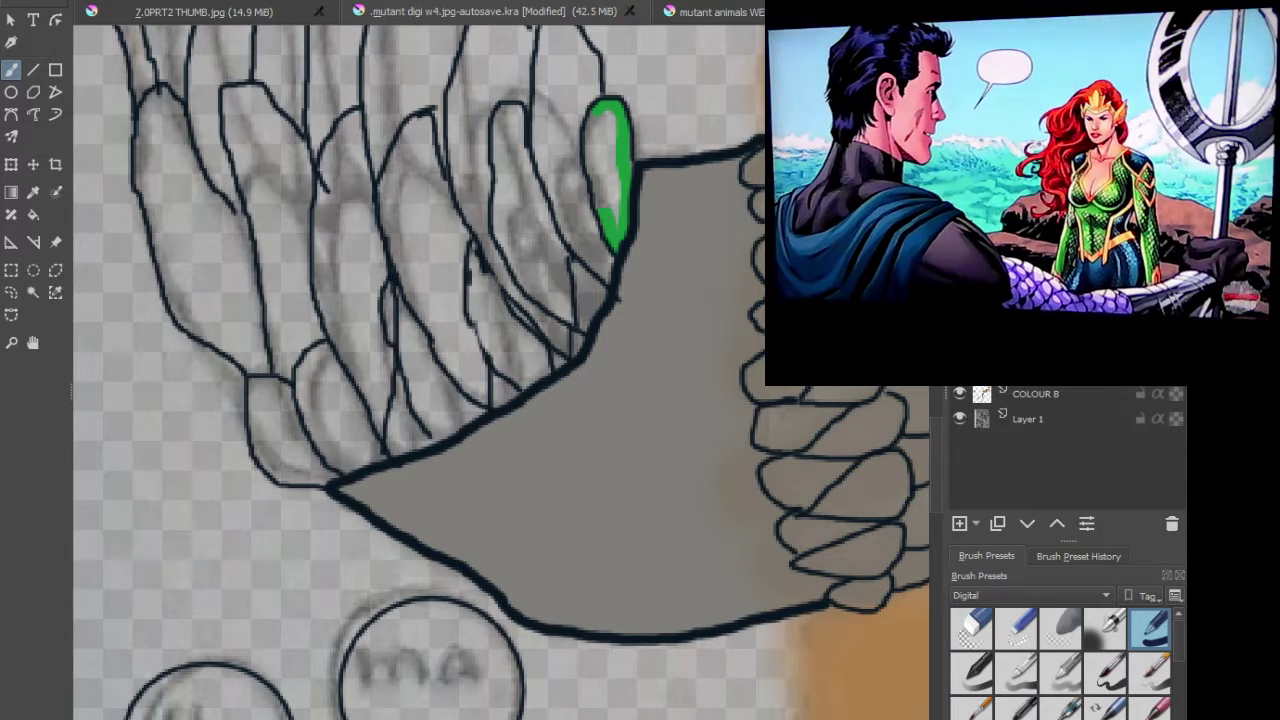
{"action": "left_click_drag", "start_coordinate": [586, 128], "coordinate": [590, 150]}
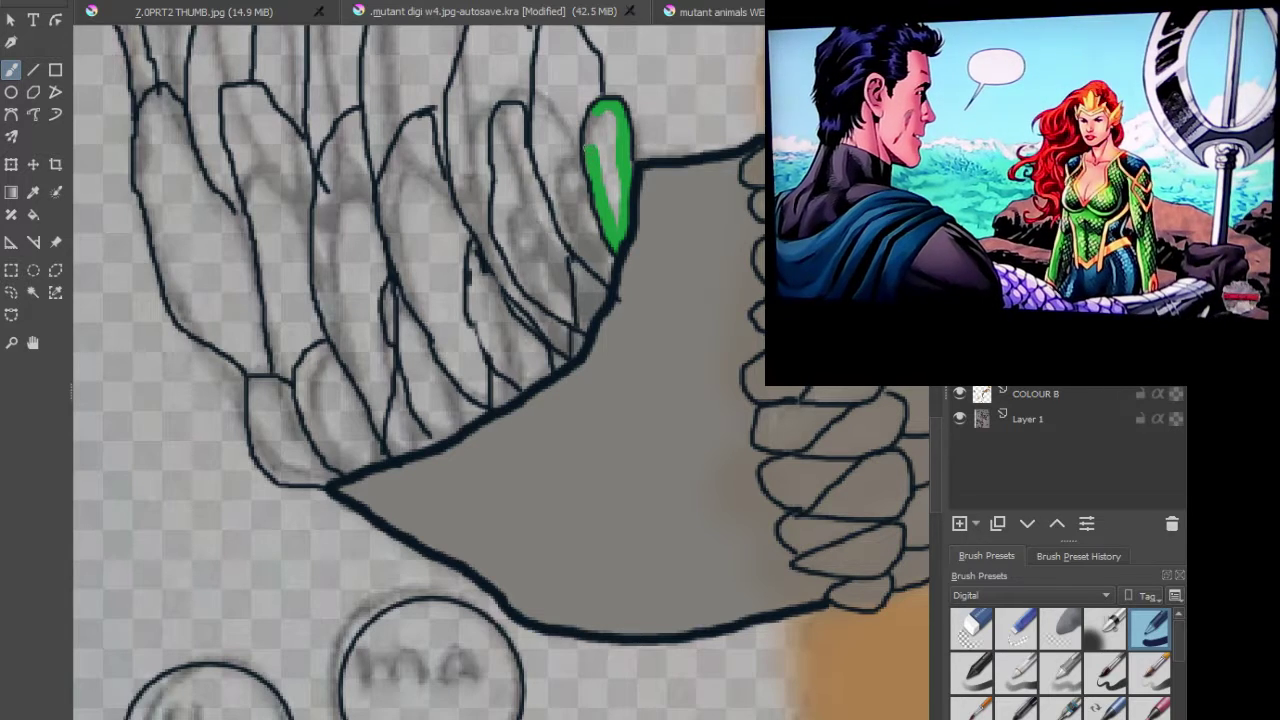
{"action": "mouse_move", "coordinate": [614, 120]}
{"action": "left_mouse_down"}
{"action": "mouse_move", "coordinate": [616, 220]}
{"action": "mouse_move", "coordinate": [608, 120]}
{"action": "mouse_move", "coordinate": [598, 148]}
{"action": "left_mouse_up"}
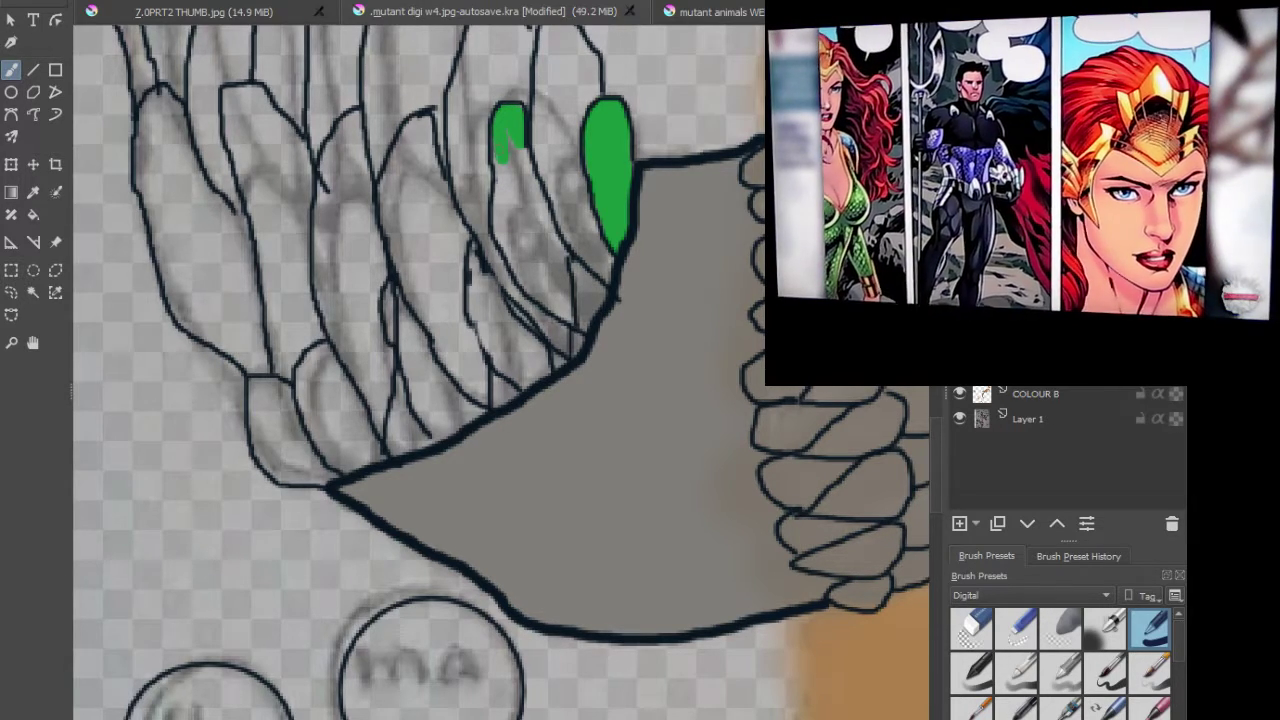
Step: Fill the second short feather from the upper corner of the grey shape with green, outlining its edges before closing the middle
{"action": "mouse_move", "coordinate": [500, 200]}
{"action": "left_mouse_down"}
{"action": "mouse_move", "coordinate": [514, 268]}
{"action": "mouse_move", "coordinate": [570, 318]}
{"action": "mouse_move", "coordinate": [566, 304]}
{"action": "left_mouse_up"}
{"action": "left_click_drag", "start_coordinate": [558, 258], "coordinate": [556, 245]}
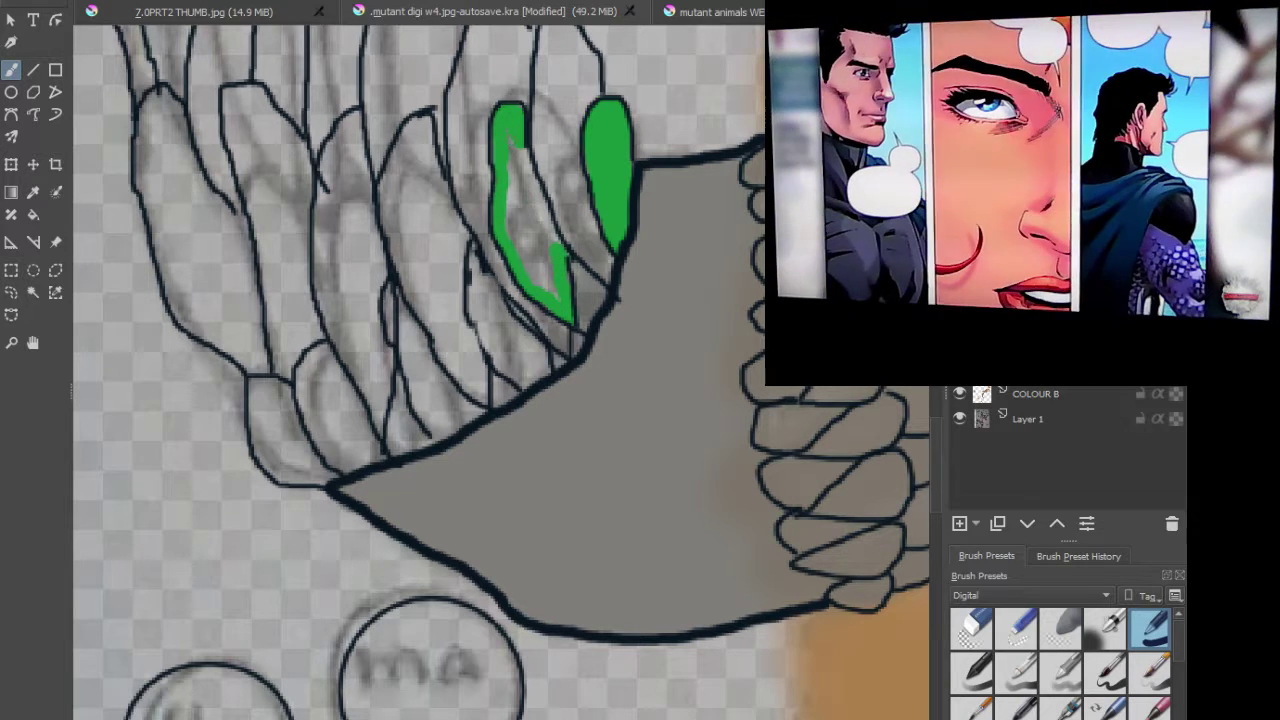
{"action": "left_click_drag", "start_coordinate": [520, 152], "coordinate": [512, 180]}
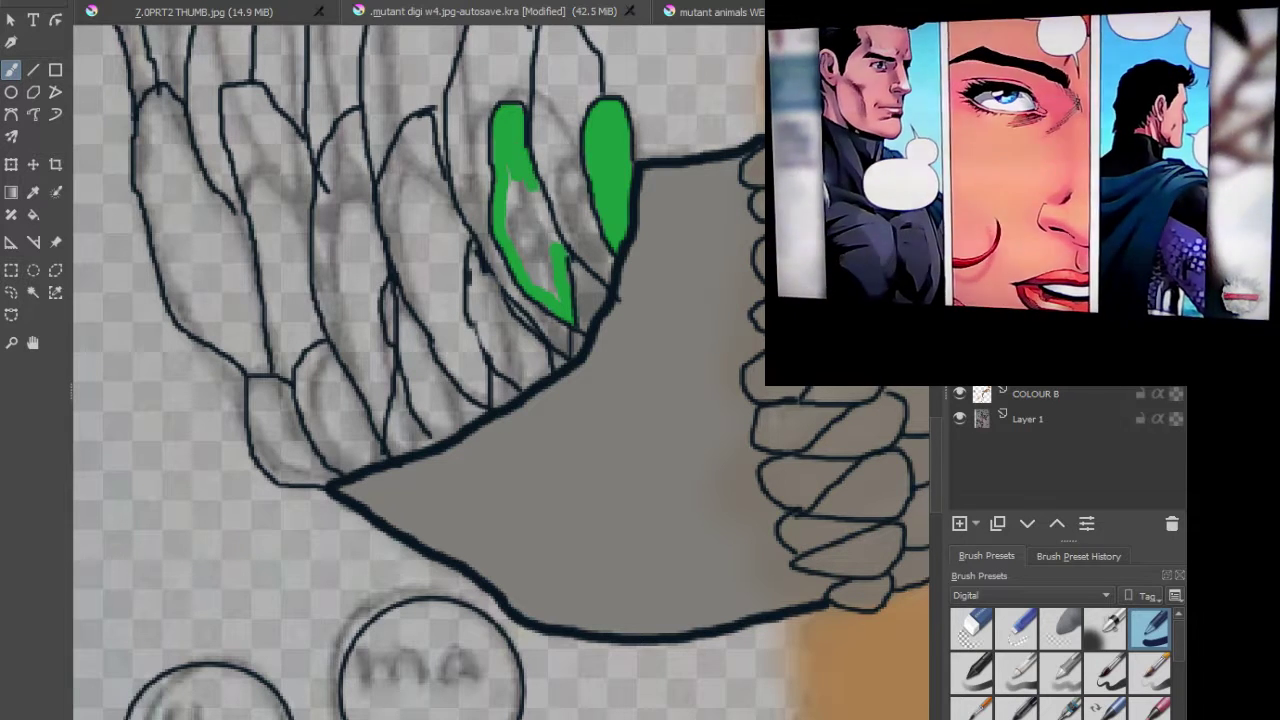
{"action": "left_click_drag", "start_coordinate": [542, 208], "coordinate": [545, 224]}
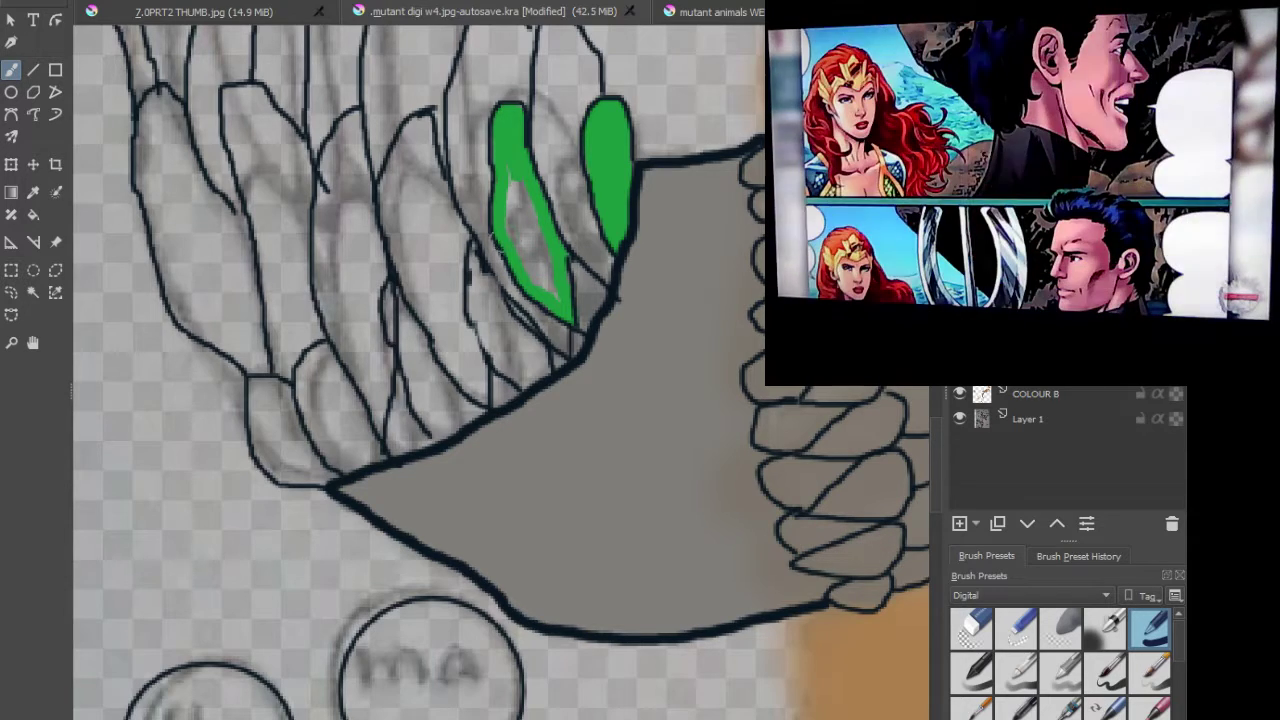
{"action": "left_click_drag", "start_coordinate": [512, 176], "coordinate": [545, 288]}
{"action": "left_click_drag", "start_coordinate": [533, 235], "coordinate": [520, 198]}
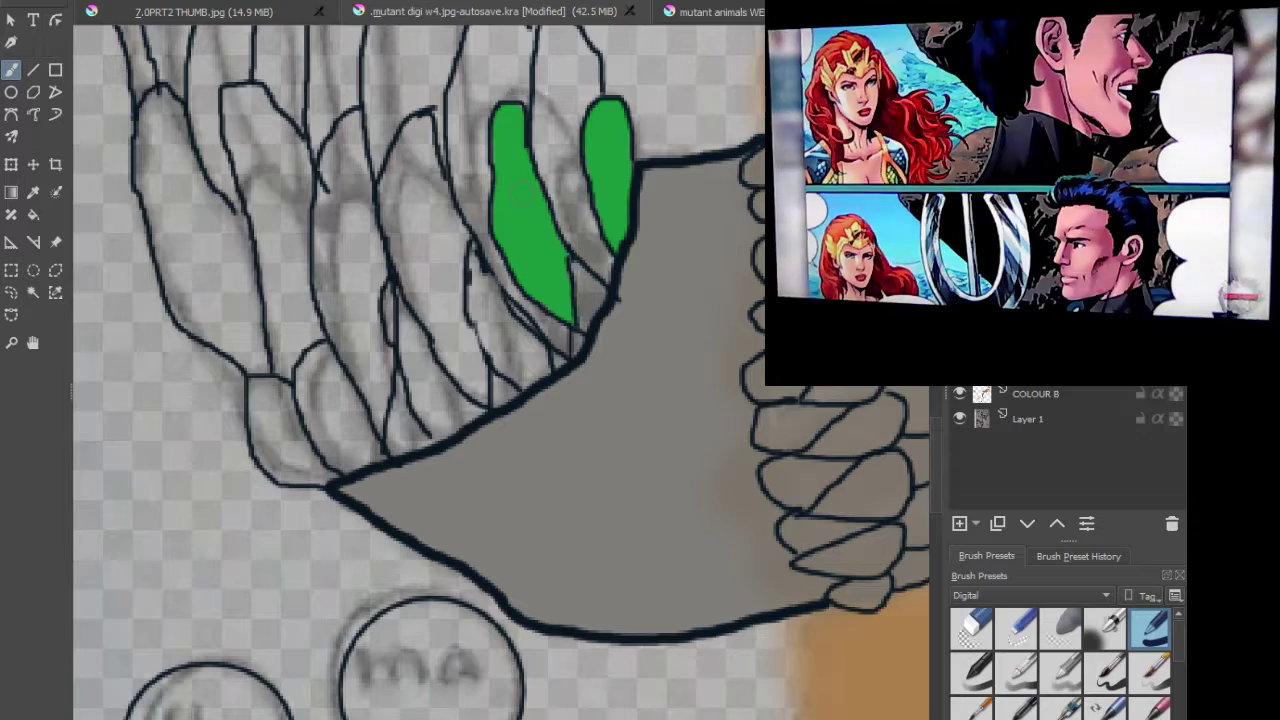
Step: Fill the next two broad lower-row feathers with green, down to their pointed bases
{"action": "mouse_move", "coordinate": [425, 122]}
{"action": "left_mouse_down"}
{"action": "mouse_move", "coordinate": [375, 219]}
{"action": "mouse_move", "coordinate": [342, 124]}
{"action": "mouse_move", "coordinate": [326, 150]}
{"action": "mouse_move", "coordinate": [316, 263]}
{"action": "mouse_move", "coordinate": [348, 368]}
{"action": "mouse_move", "coordinate": [374, 392]}
{"action": "mouse_move", "coordinate": [342, 173]}
{"action": "mouse_move", "coordinate": [376, 258]}
{"action": "mouse_move", "coordinate": [366, 296]}
{"action": "mouse_move", "coordinate": [379, 238]}
{"action": "mouse_move", "coordinate": [384, 258]}
{"action": "mouse_move", "coordinate": [431, 155]}
{"action": "mouse_move", "coordinate": [478, 395]}
{"action": "mouse_move", "coordinate": [410, 266]}
{"action": "mouse_move", "coordinate": [412, 210]}
{"action": "mouse_move", "coordinate": [440, 300]}
{"action": "left_mouse_up"}
{"action": "left_click_drag", "start_coordinate": [437, 250], "coordinate": [435, 222]}
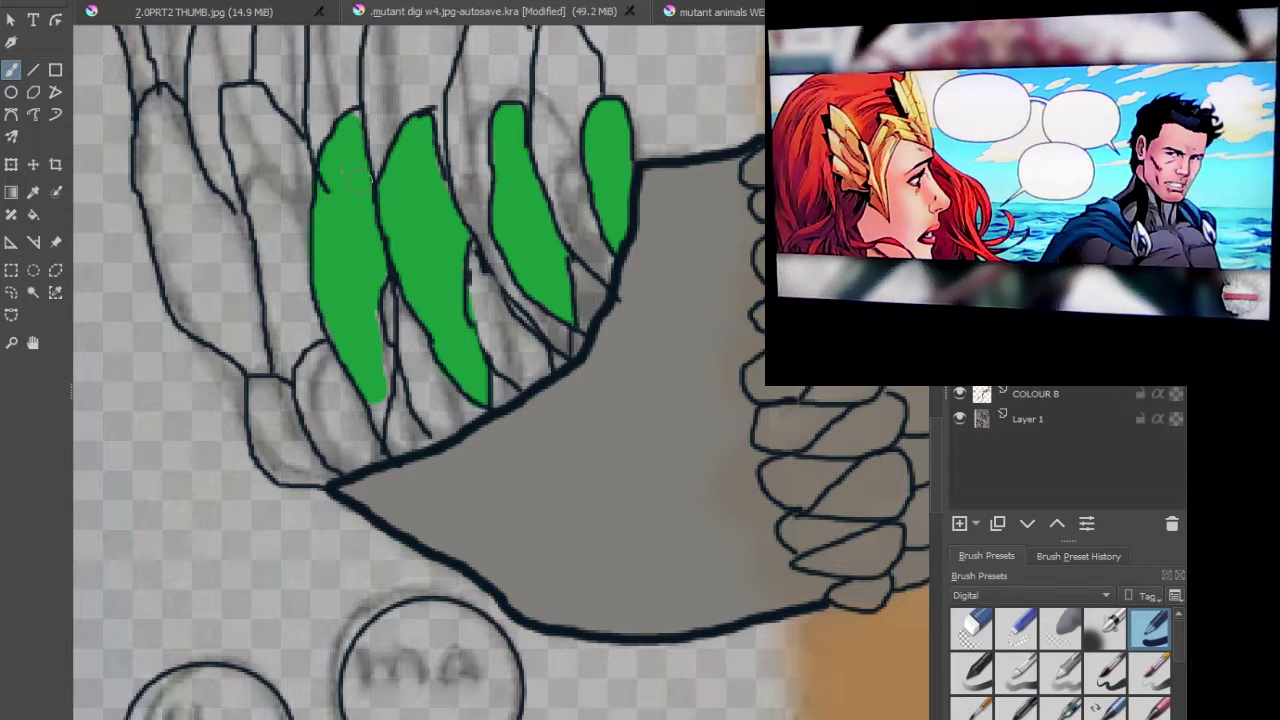
{"action": "mouse_move", "coordinate": [386, 290]}
{"action": "left_mouse_down"}
{"action": "mouse_move", "coordinate": [395, 350]}
{"action": "mouse_move", "coordinate": [378, 415]}
{"action": "left_mouse_up"}
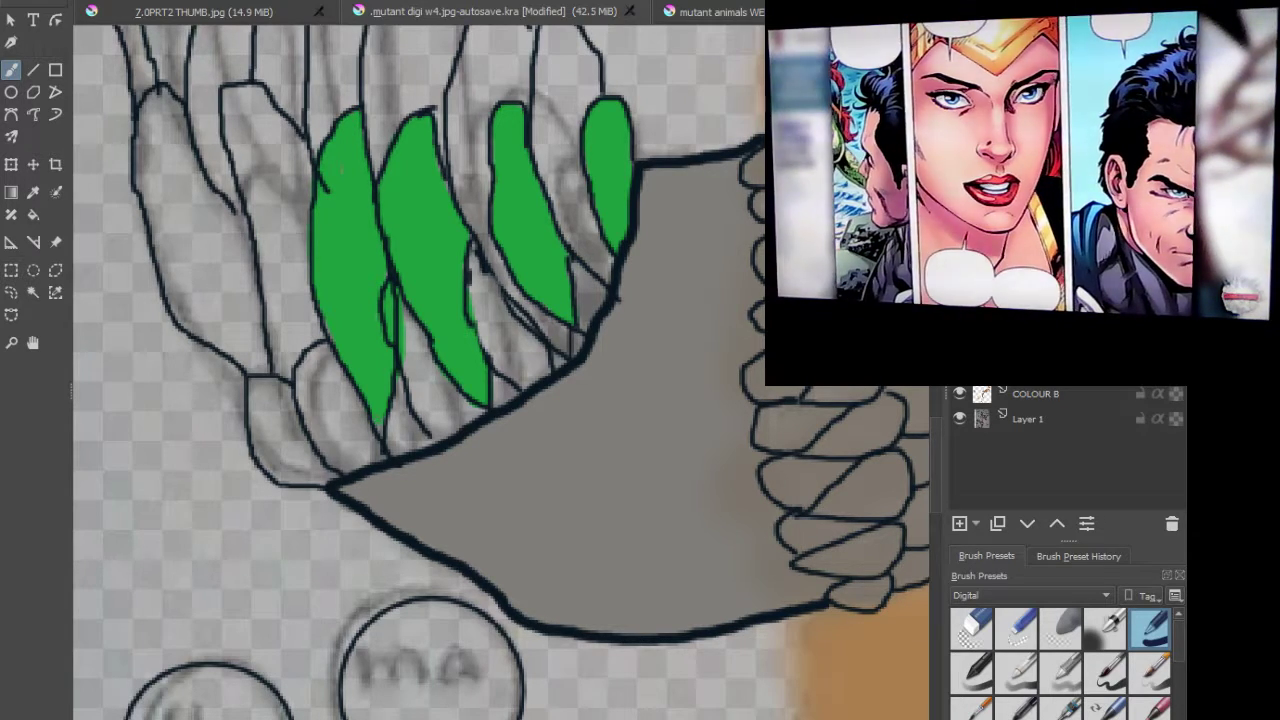
Step: Fill the second-outermost lower-row feather with green, from its flat tip down to the small feathers at its base
{"action": "scroll", "coordinate": [400, 300], "scroll_direction": "down", "scroll_amount": 3}
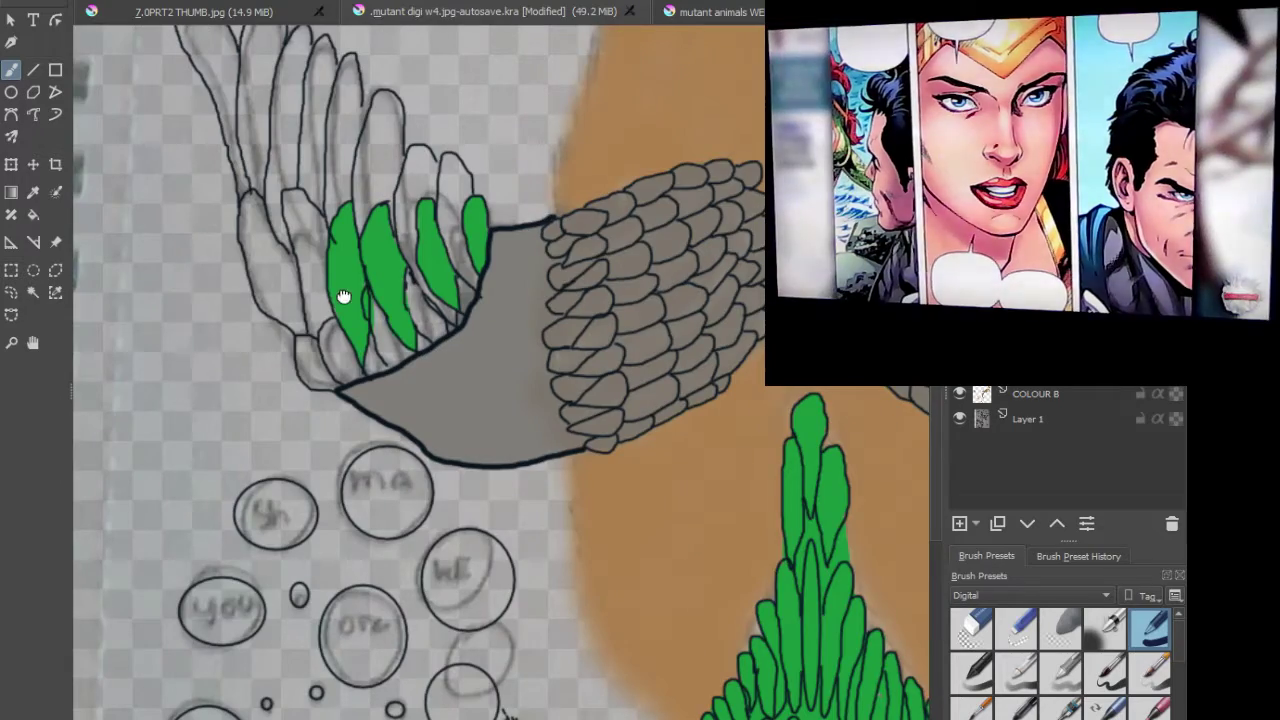
{"action": "scroll", "coordinate": [540, 294], "scroll_direction": "up", "scroll_amount": 2}
{"action": "left_click_drag", "start_coordinate": [546, 278], "coordinate": [468, 402]}
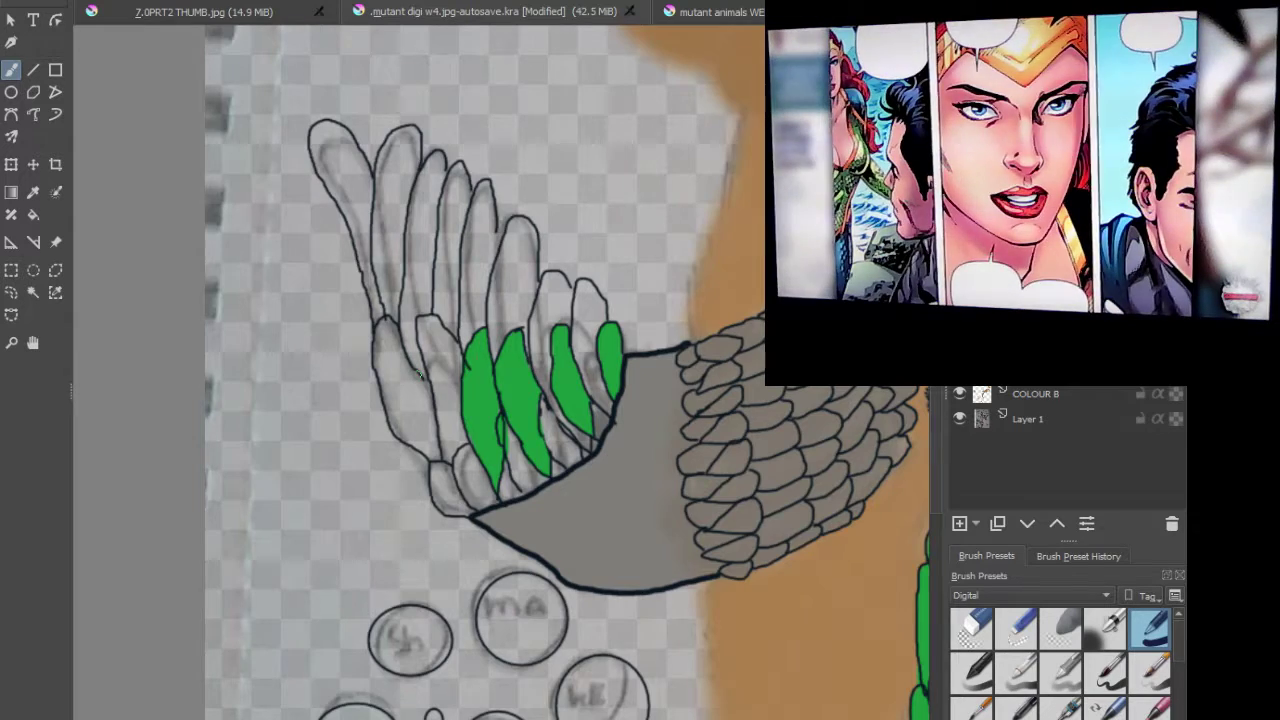
{"action": "scroll", "coordinate": [419, 374], "scroll_direction": "up", "scroll_amount": 2}
{"action": "mouse_move", "coordinate": [418, 266]}
{"action": "left_mouse_down"}
{"action": "mouse_move", "coordinate": [458, 266]}
{"action": "mouse_move", "coordinate": [500, 340]}
{"action": "mouse_move", "coordinate": [502, 378]}
{"action": "mouse_move", "coordinate": [448, 276]}
{"action": "mouse_move", "coordinate": [428, 302]}
{"action": "mouse_move", "coordinate": [450, 384]}
{"action": "mouse_move", "coordinate": [458, 356]}
{"action": "mouse_move", "coordinate": [442, 294]}
{"action": "left_mouse_up"}
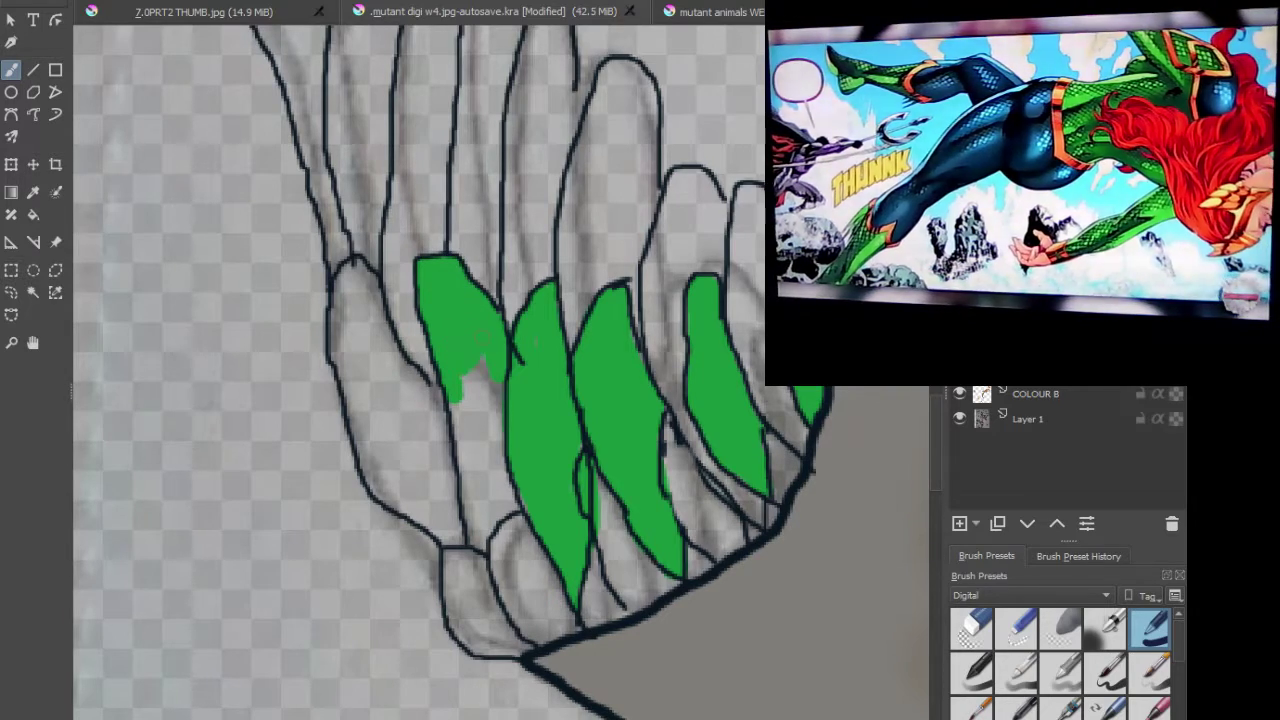
{"action": "mouse_move", "coordinate": [462, 392]}
{"action": "left_mouse_down"}
{"action": "mouse_move", "coordinate": [450, 415]}
{"action": "mouse_move", "coordinate": [488, 452]}
{"action": "mouse_move", "coordinate": [452, 500]}
{"action": "mouse_move", "coordinate": [478, 505]}
{"action": "left_mouse_up"}
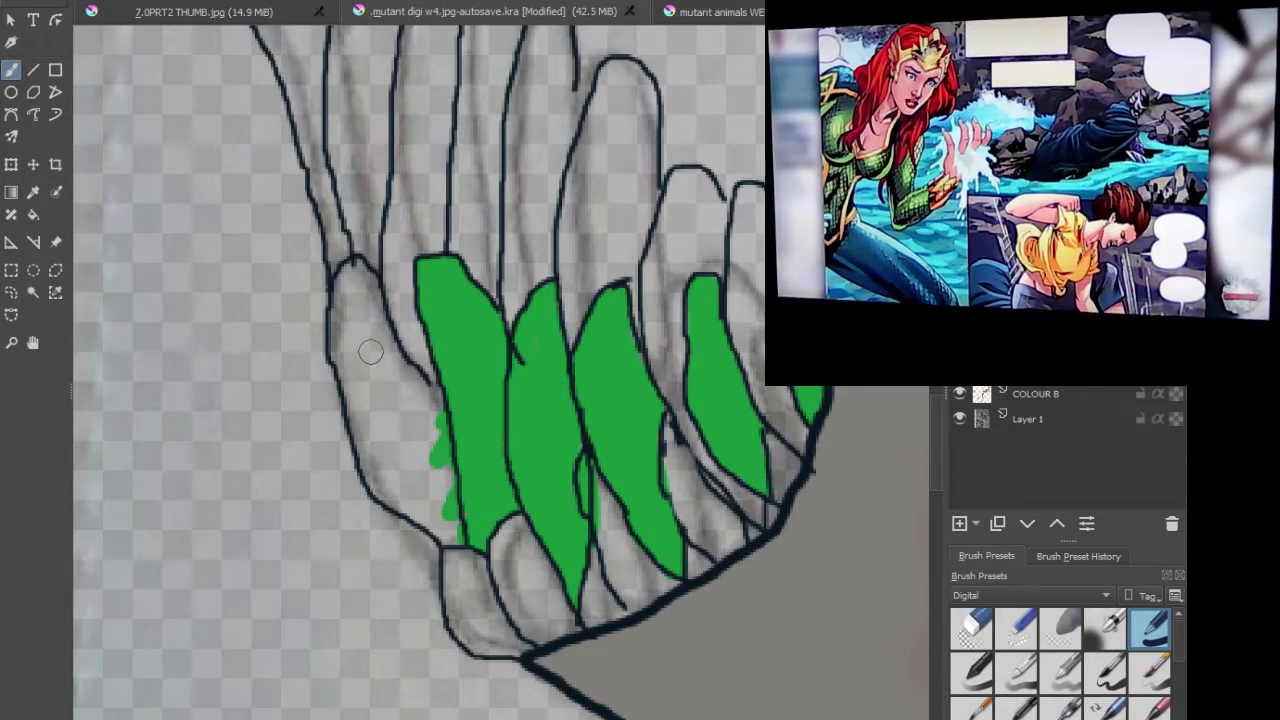
Step: Fill the outermost lower-row feather of this wing with green, working from its edges into the middle
{"action": "left_click", "coordinate": [352, 270]}
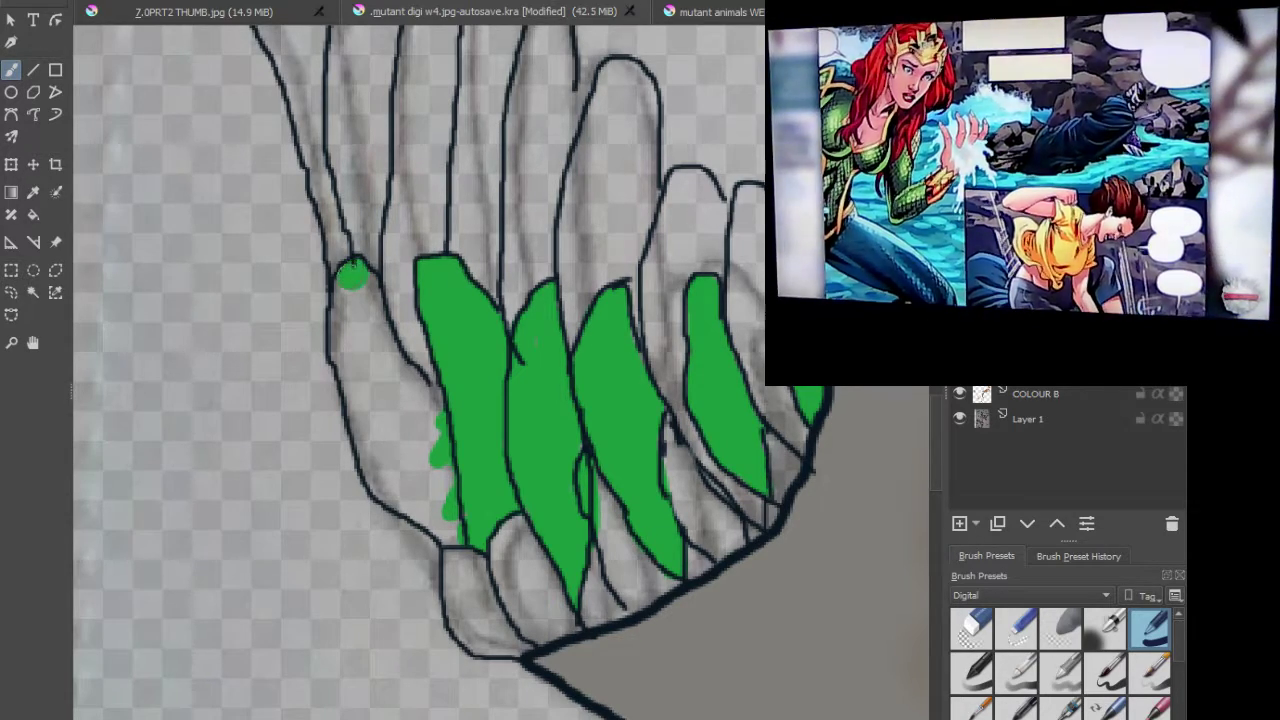
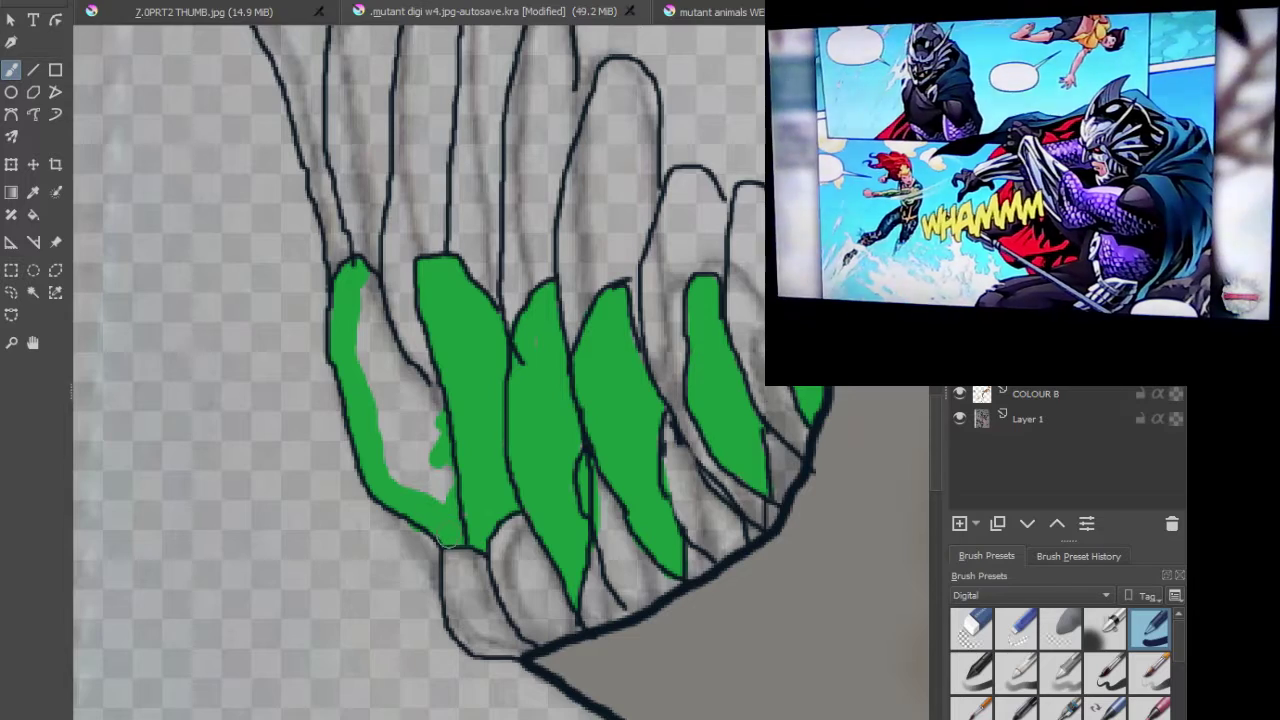
{"action": "mouse_move", "coordinate": [442, 472]}
{"action": "left_mouse_down"}
{"action": "mouse_move", "coordinate": [439, 394]}
{"action": "mouse_move", "coordinate": [387, 360]}
{"action": "mouse_move", "coordinate": [366, 302]}
{"action": "left_mouse_up"}
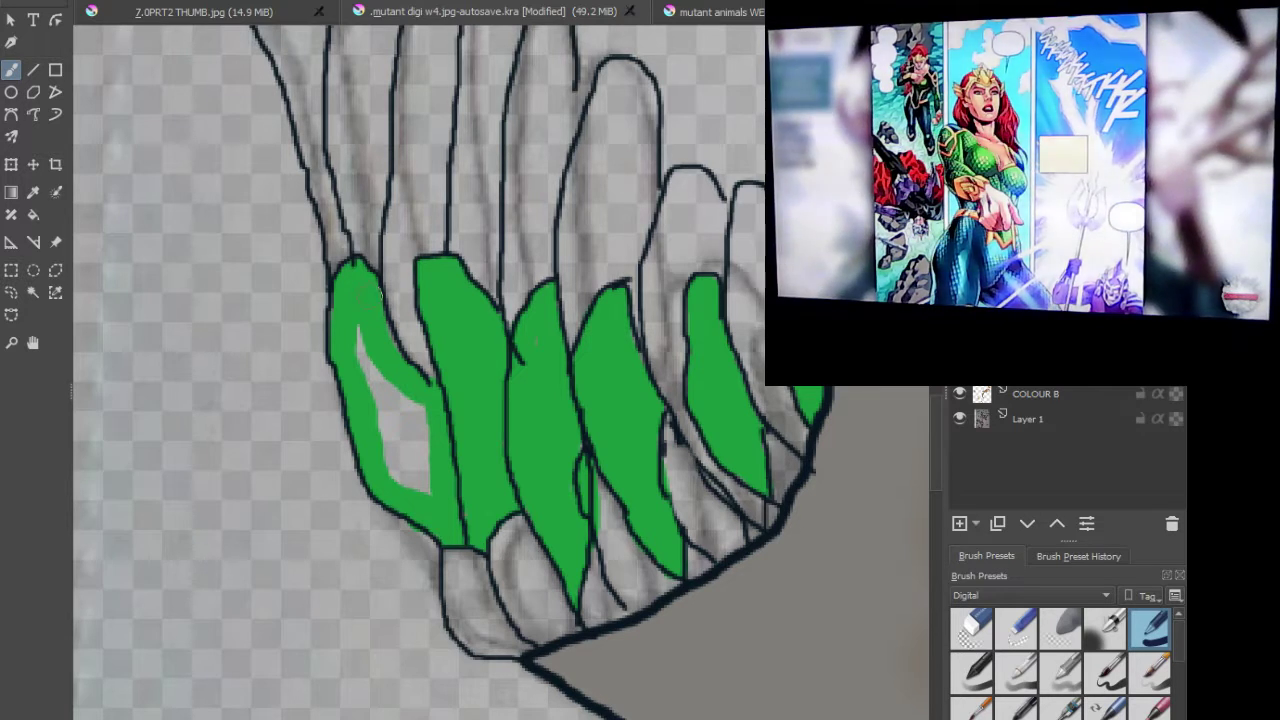
{"action": "mouse_move", "coordinate": [360, 326]}
{"action": "left_mouse_down"}
{"action": "mouse_move", "coordinate": [410, 487]}
{"action": "mouse_move", "coordinate": [427, 452]}
{"action": "mouse_move", "coordinate": [400, 390]}
{"action": "mouse_move", "coordinate": [412, 472]}
{"action": "left_mouse_up"}
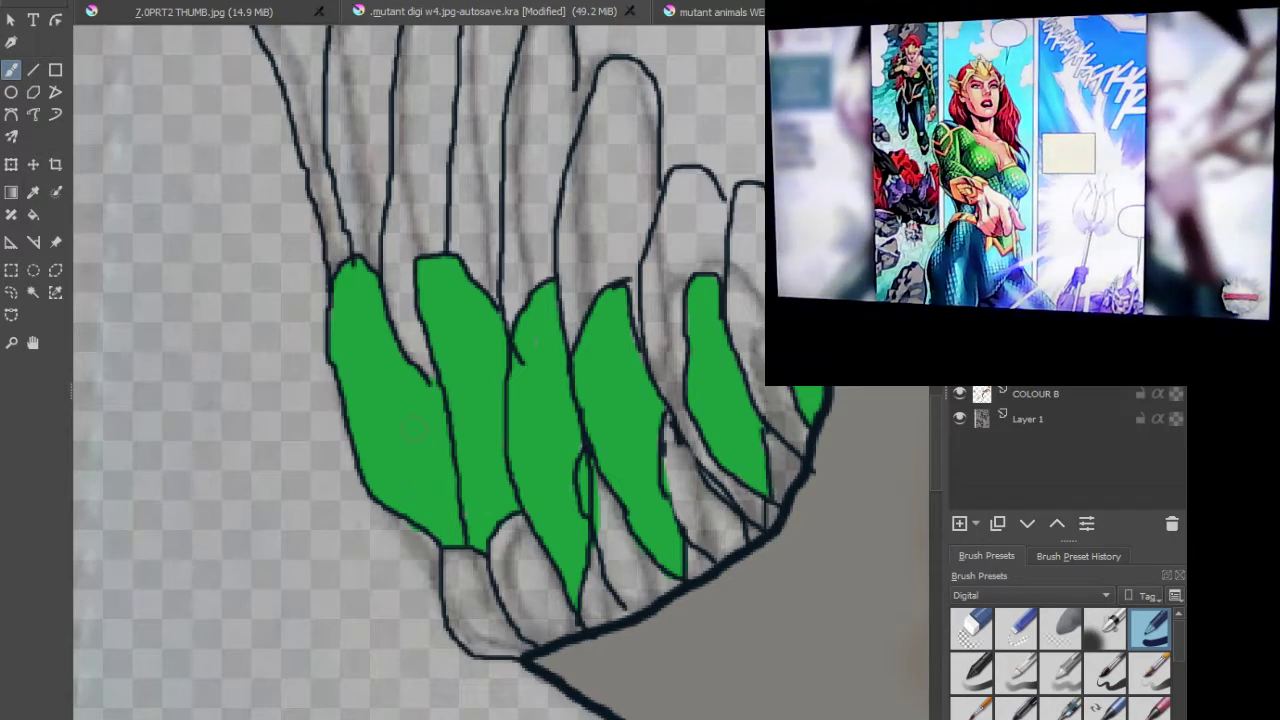
Step: Make COLOUR B the active layer and frame the wing on the opposite side of the body
{"action": "scroll", "coordinate": [585, 425], "scroll_direction": "down", "scroll_amount": 5}
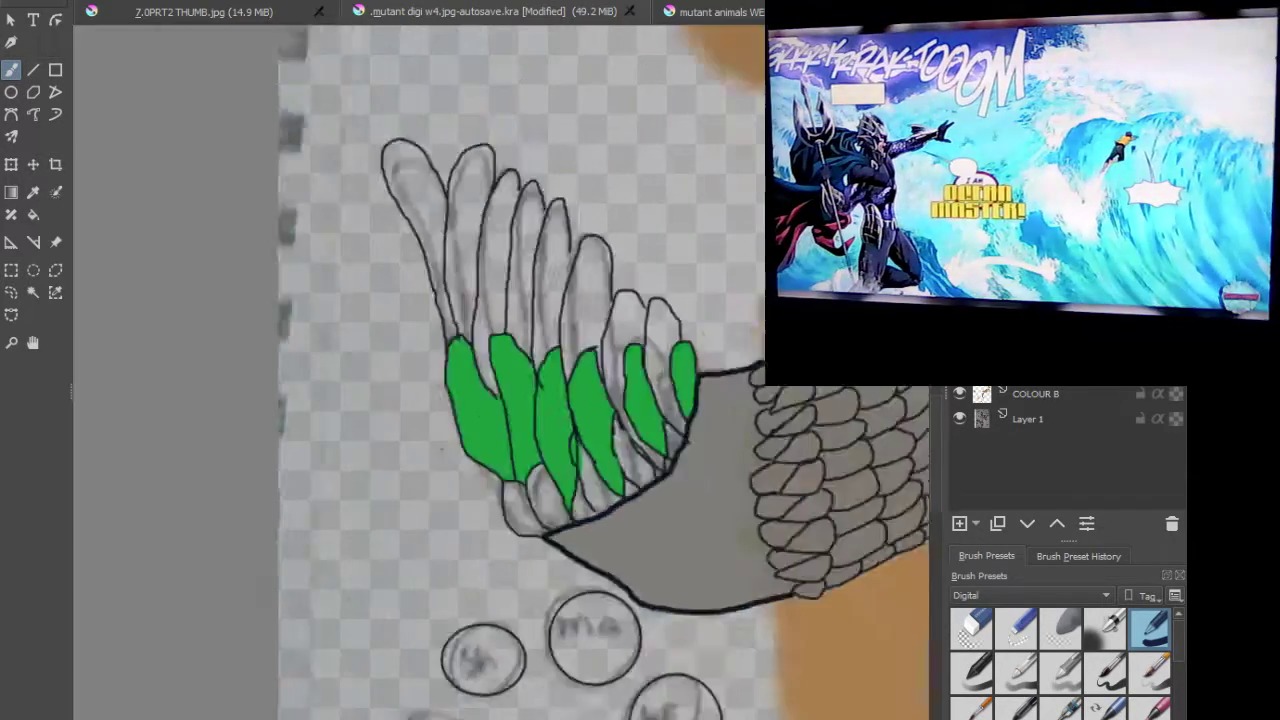
{"action": "scroll", "coordinate": [778, 415], "scroll_direction": "down", "scroll_amount": 4}
{"action": "left_click_drag", "start_coordinate": [752, 390], "coordinate": [538, 414]}
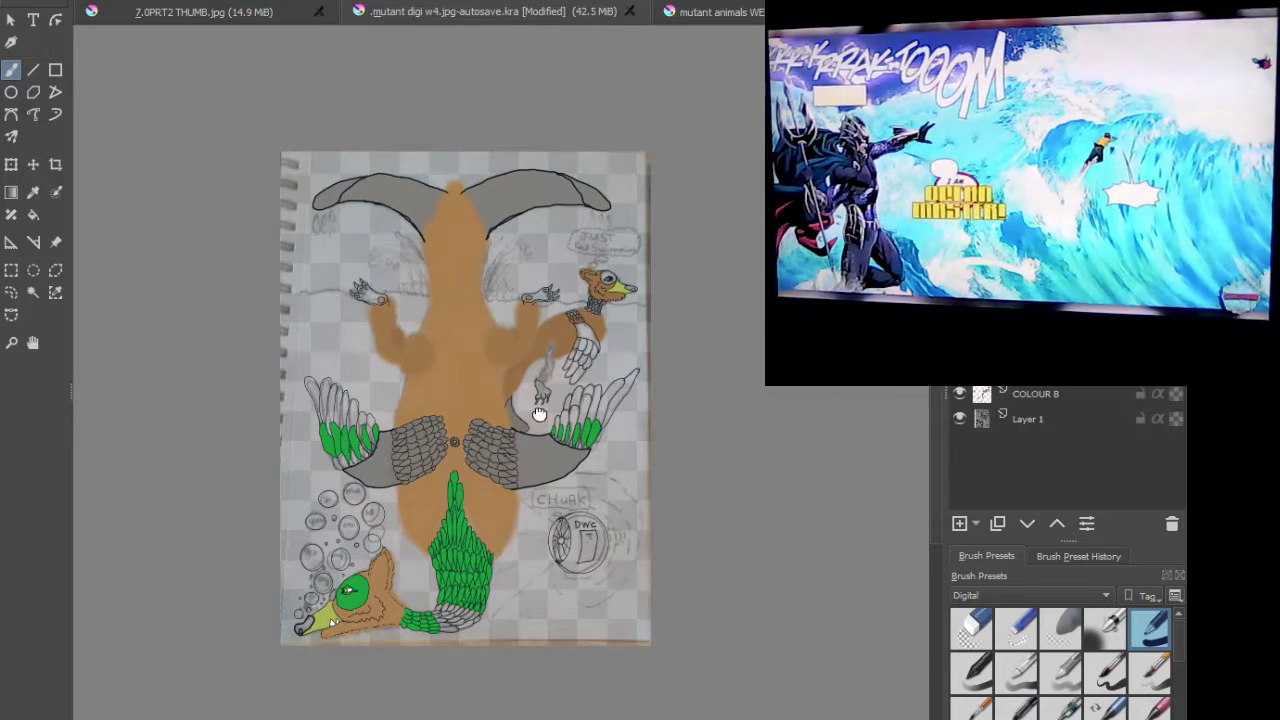
{"action": "left_click", "coordinate": [1076, 392]}
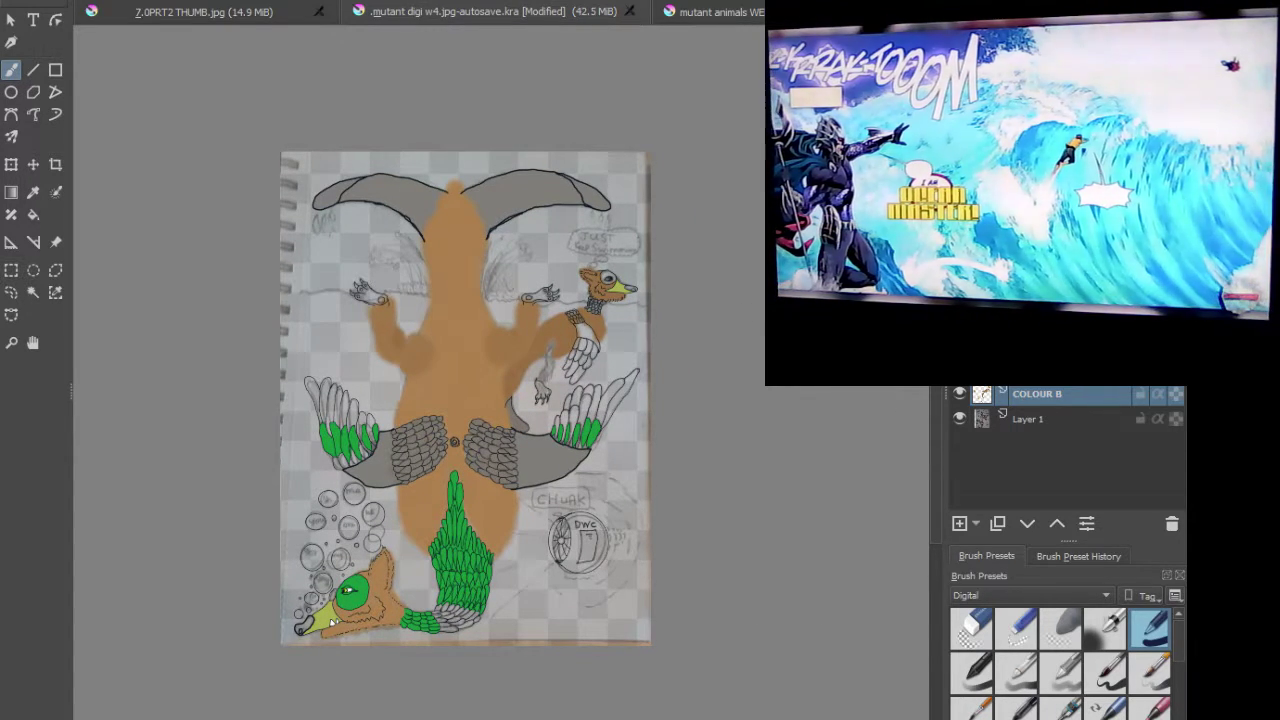
{"action": "scroll", "coordinate": [526, 458], "scroll_direction": "up", "scroll_amount": 4}
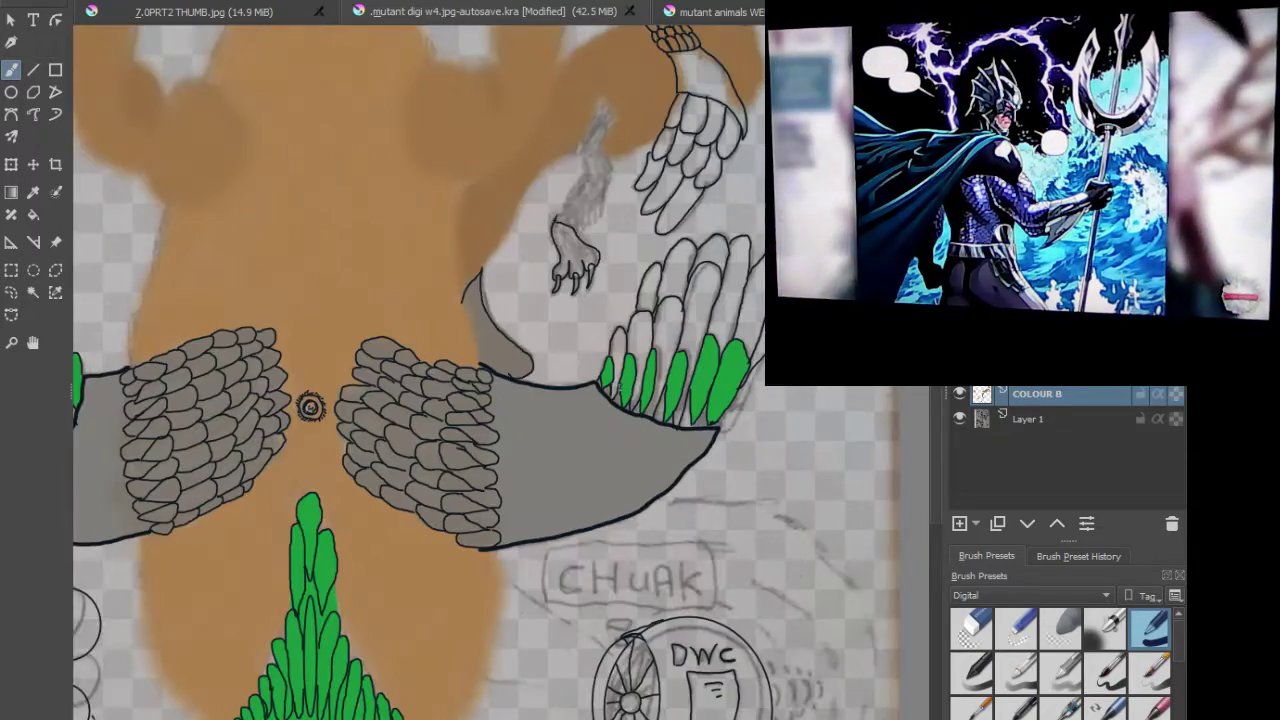
{"action": "left_click_drag", "start_coordinate": [310, 407], "coordinate": [301, 428]}
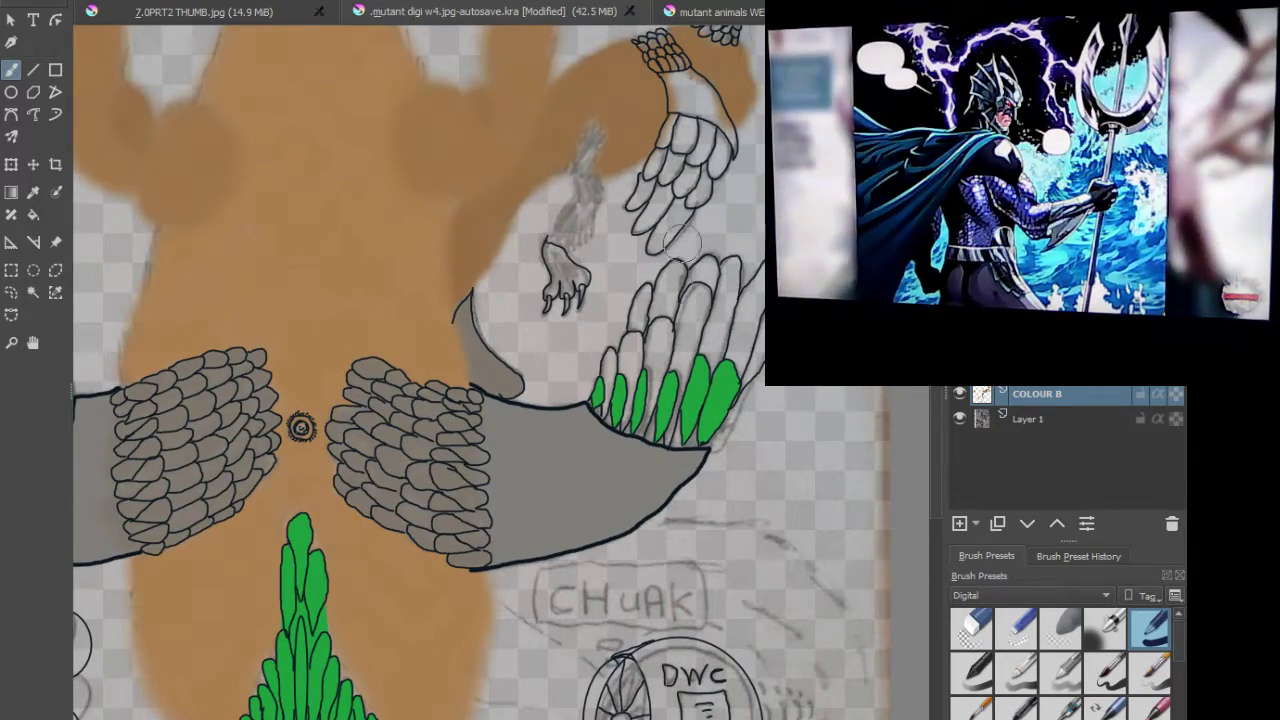
{"action": "mouse_move", "coordinate": [690, 310]}
{"action": "left_mouse_down"}
{"action": "mouse_move", "coordinate": [650, 412]}
{"action": "mouse_move", "coordinate": [604, 412]}
{"action": "mouse_move", "coordinate": [628, 428]}
{"action": "mouse_move", "coordinate": [612, 395]}
{"action": "mouse_move", "coordinate": [662, 305]}
{"action": "mouse_move", "coordinate": [665, 440]}
{"action": "mouse_move", "coordinate": [740, 305]}
{"action": "mouse_move", "coordinate": [728, 378]}
{"action": "mouse_move", "coordinate": [753, 306]}
{"action": "left_mouse_up"}
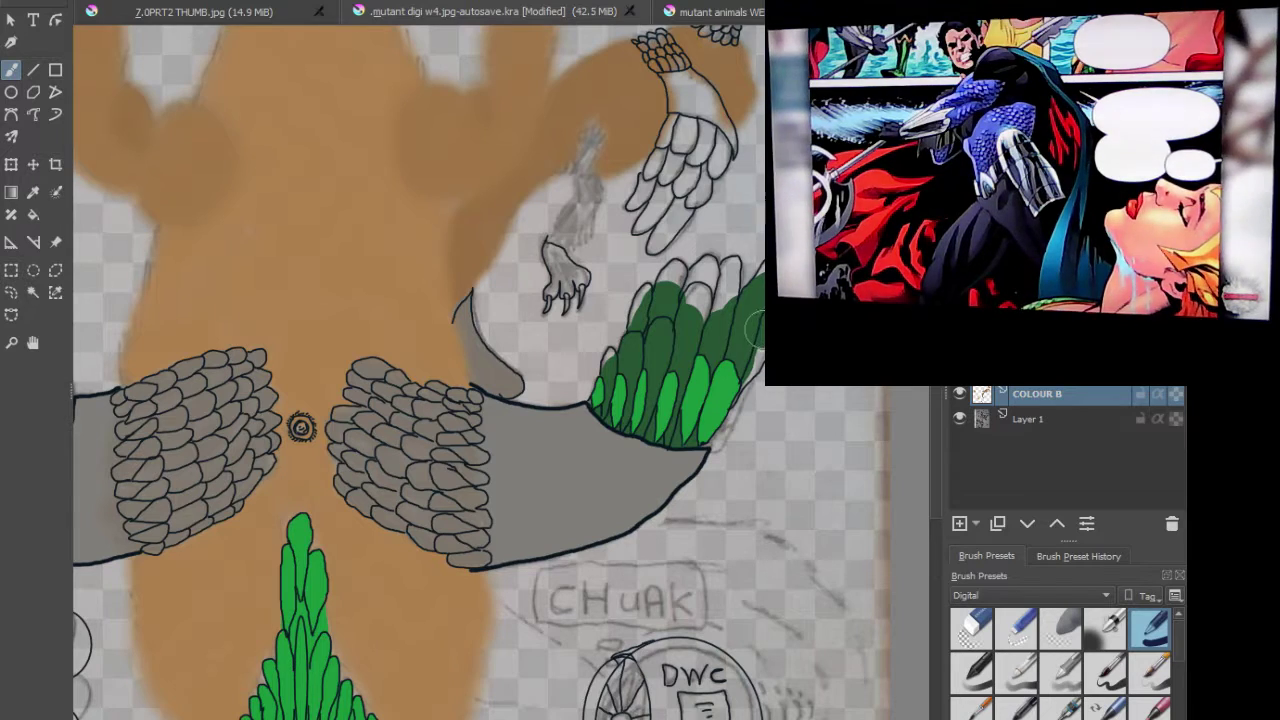
{"action": "key", "text": "ctrl+z"}
{"action": "key", "text": "ctrl+z"}
{"action": "key", "text": "ctrl+z"}
{"action": "key", "text": "ctrl+z"}
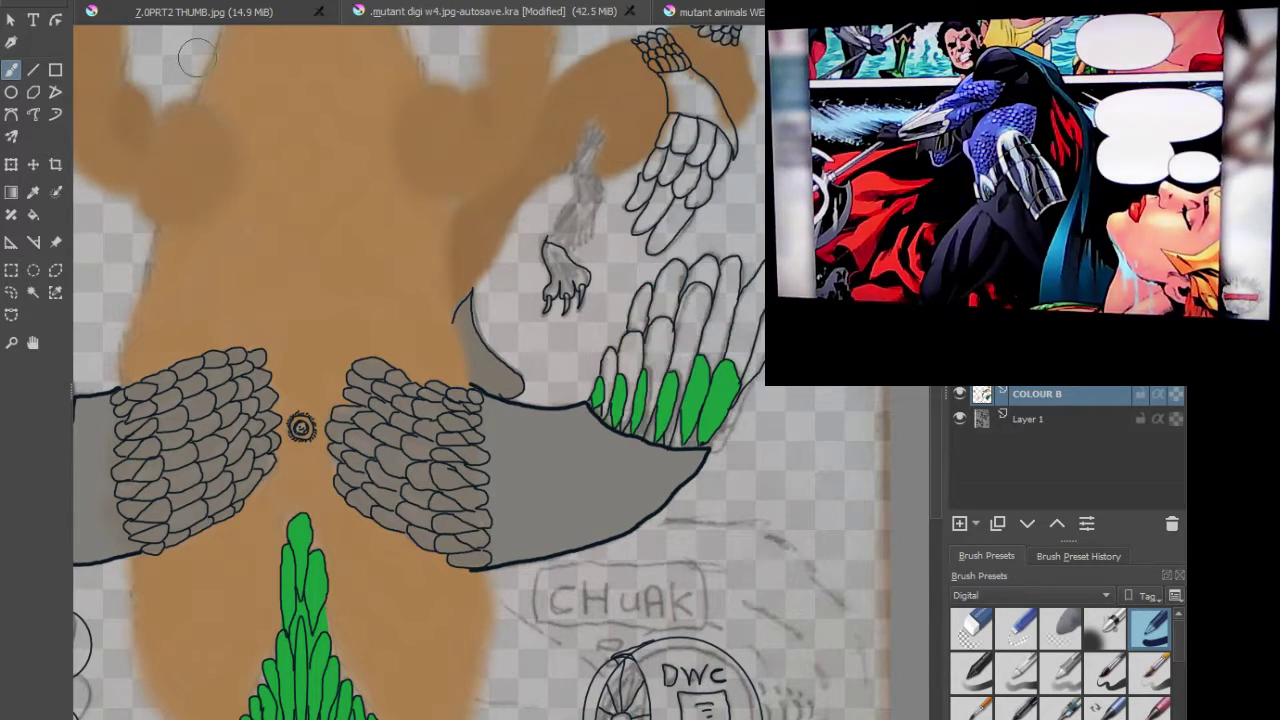
Step: Paint dark green broadly across the long feathers behind the bright green row, including the strip beside the largest bright green feather
{"action": "mouse_move", "coordinate": [676, 340]}
{"action": "left_mouse_down"}
{"action": "mouse_move", "coordinate": [700, 362]}
{"action": "mouse_move", "coordinate": [680, 440]}
{"action": "mouse_move", "coordinate": [648, 438]}
{"action": "mouse_move", "coordinate": [630, 430]}
{"action": "mouse_move", "coordinate": [625, 372]}
{"action": "mouse_move", "coordinate": [655, 335]}
{"action": "mouse_move", "coordinate": [660, 352]}
{"action": "mouse_move", "coordinate": [674, 292]}
{"action": "mouse_move", "coordinate": [686, 325]}
{"action": "mouse_move", "coordinate": [702, 290]}
{"action": "mouse_move", "coordinate": [725, 345]}
{"action": "mouse_move", "coordinate": [738, 318]}
{"action": "left_mouse_up"}
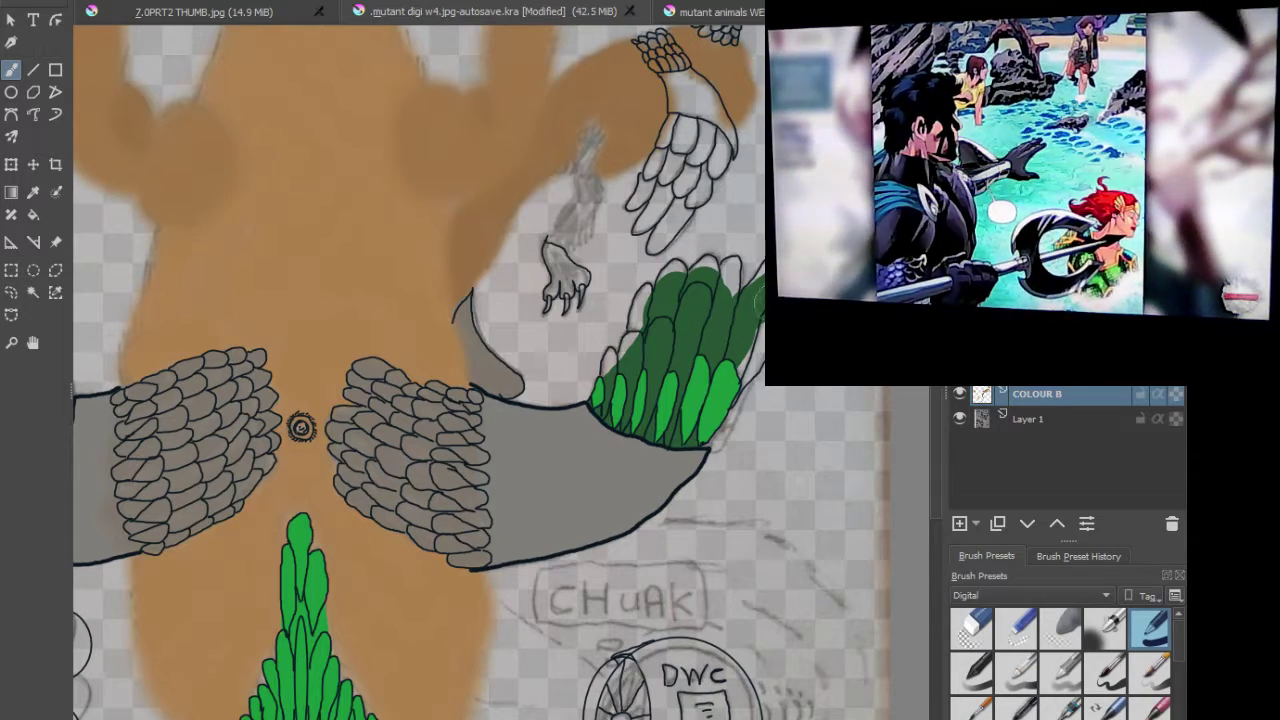
{"action": "left_click_drag", "start_coordinate": [750, 328], "coordinate": [742, 358]}
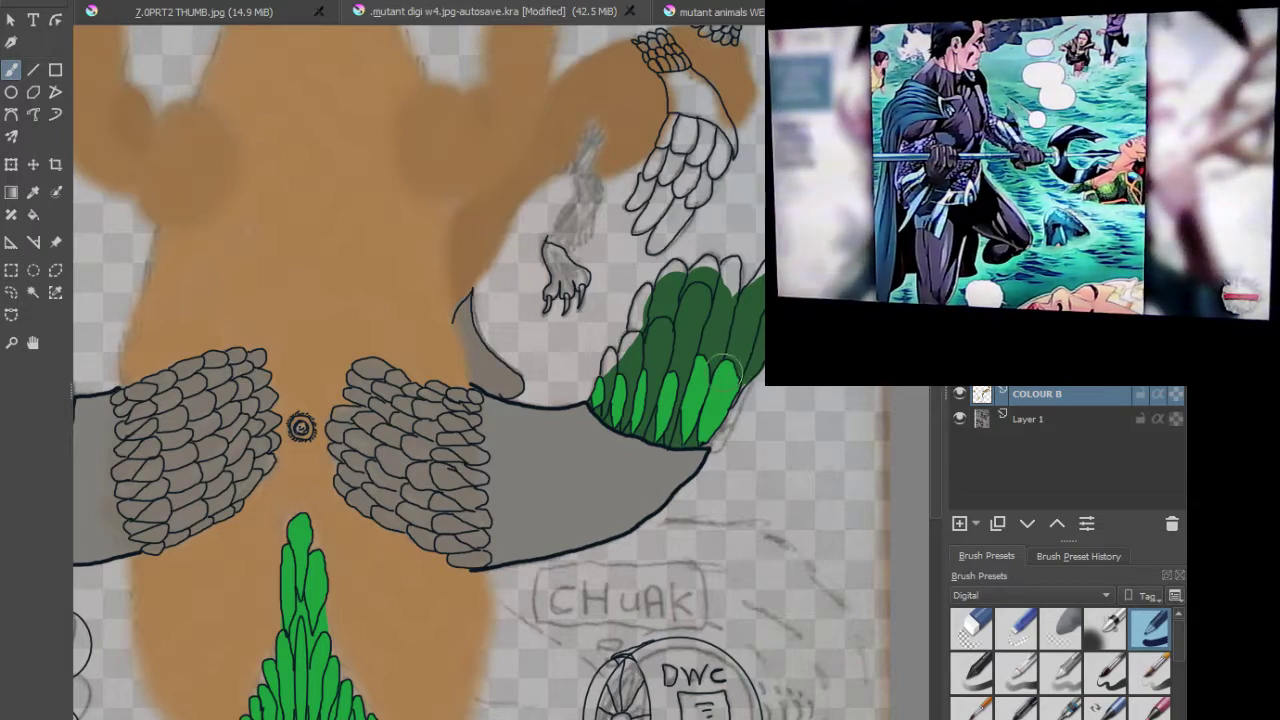
{"action": "scroll", "coordinate": [726, 360], "scroll_direction": "up", "scroll_amount": 5}
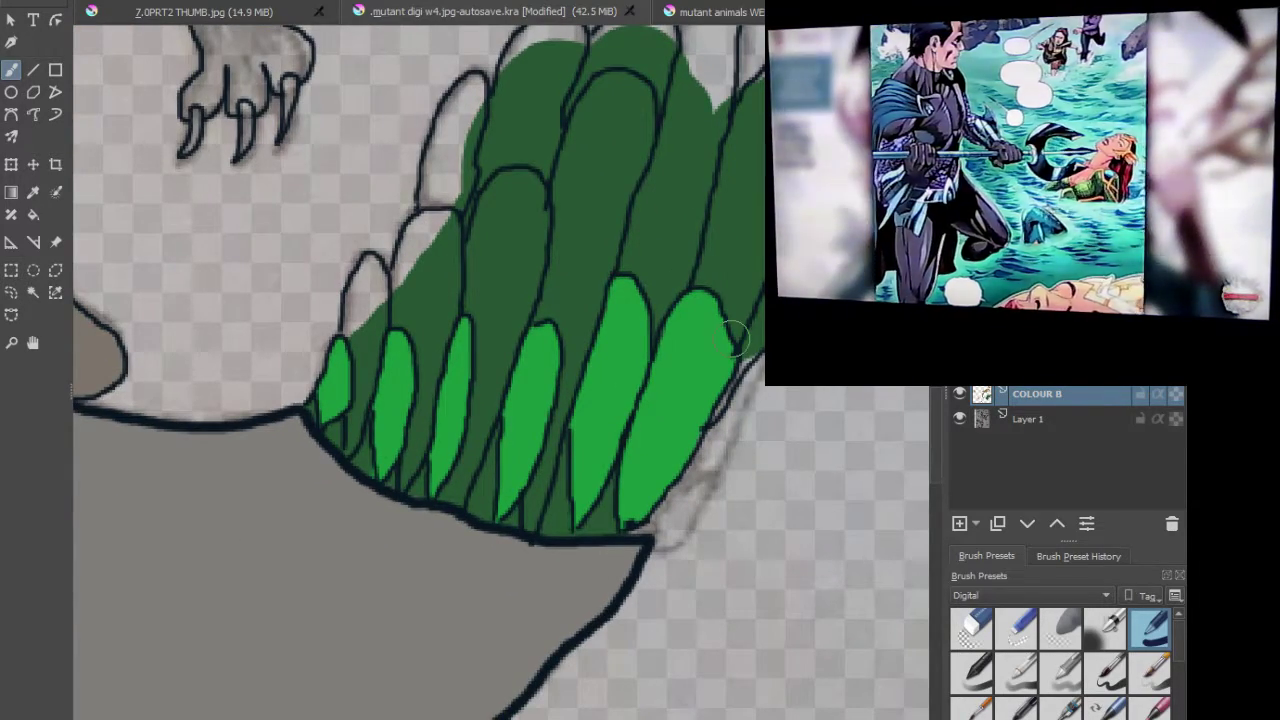
{"action": "left_click_drag", "start_coordinate": [744, 345], "coordinate": [738, 356]}
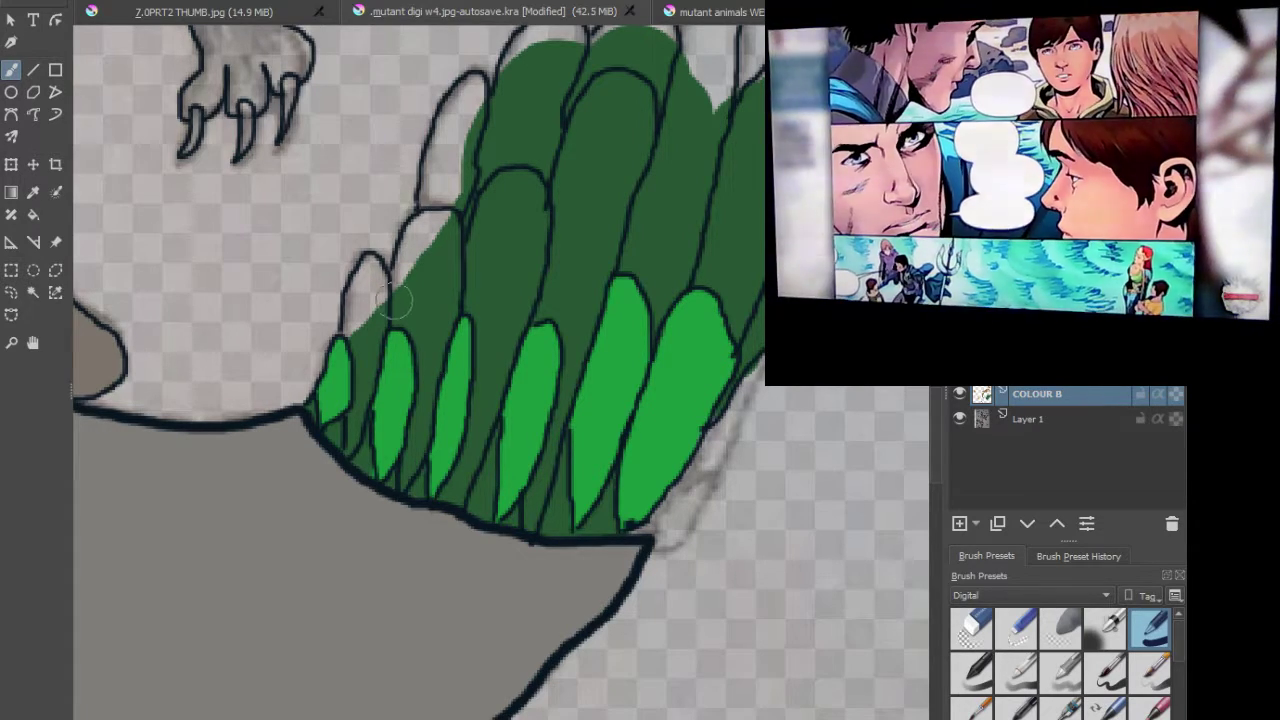
Step: Extend the dark green to the outlines of the three smaller feathers at the inner end of the wing
{"action": "mouse_move", "coordinate": [368, 272]}
{"action": "left_mouse_down"}
{"action": "mouse_move", "coordinate": [376, 321]}
{"action": "mouse_move", "coordinate": [365, 298]}
{"action": "mouse_move", "coordinate": [361, 331]}
{"action": "mouse_move", "coordinate": [363, 286]}
{"action": "mouse_move", "coordinate": [410, 262]}
{"action": "left_mouse_up"}
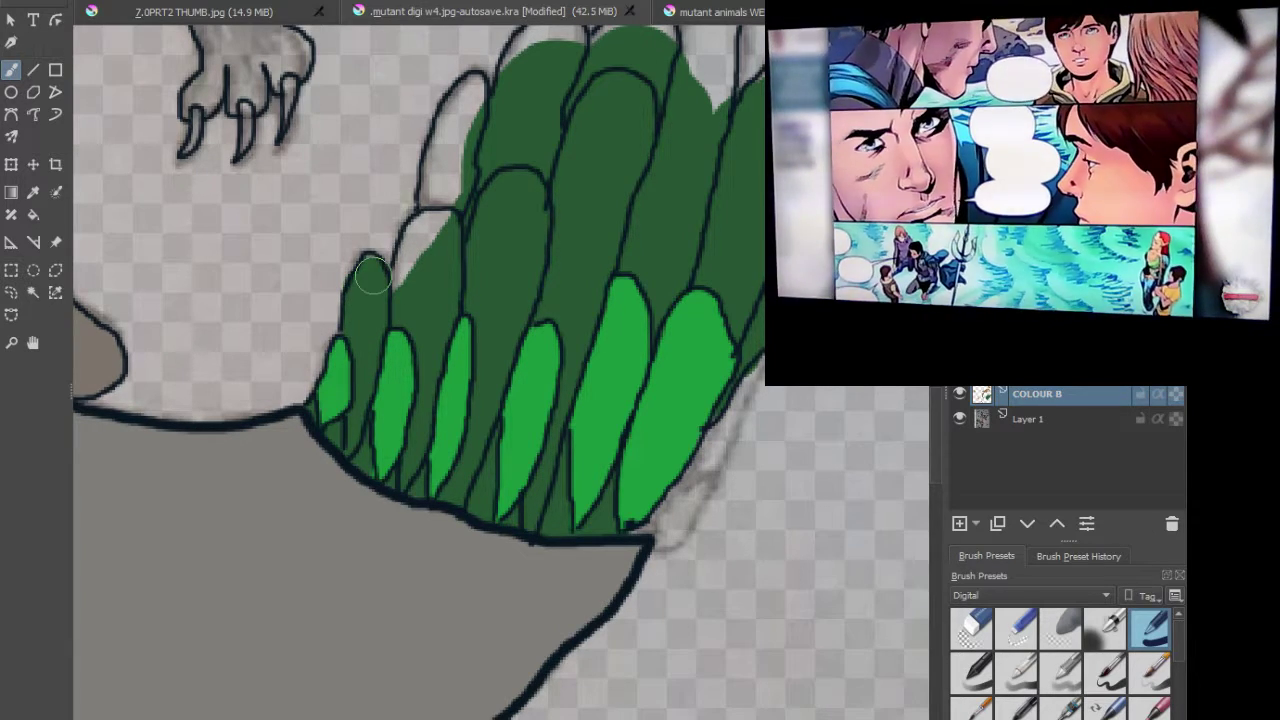
{"action": "mouse_move", "coordinate": [370, 275]}
{"action": "left_mouse_down"}
{"action": "mouse_move", "coordinate": [414, 260]}
{"action": "mouse_move", "coordinate": [440, 228]}
{"action": "mouse_move", "coordinate": [406, 257]}
{"action": "mouse_move", "coordinate": [400, 300]}
{"action": "left_mouse_up"}
{"action": "mouse_move", "coordinate": [474, 124]}
{"action": "left_mouse_down"}
{"action": "mouse_move", "coordinate": [472, 92]}
{"action": "mouse_move", "coordinate": [440, 210]}
{"action": "mouse_move", "coordinate": [451, 130]}
{"action": "left_mouse_up"}
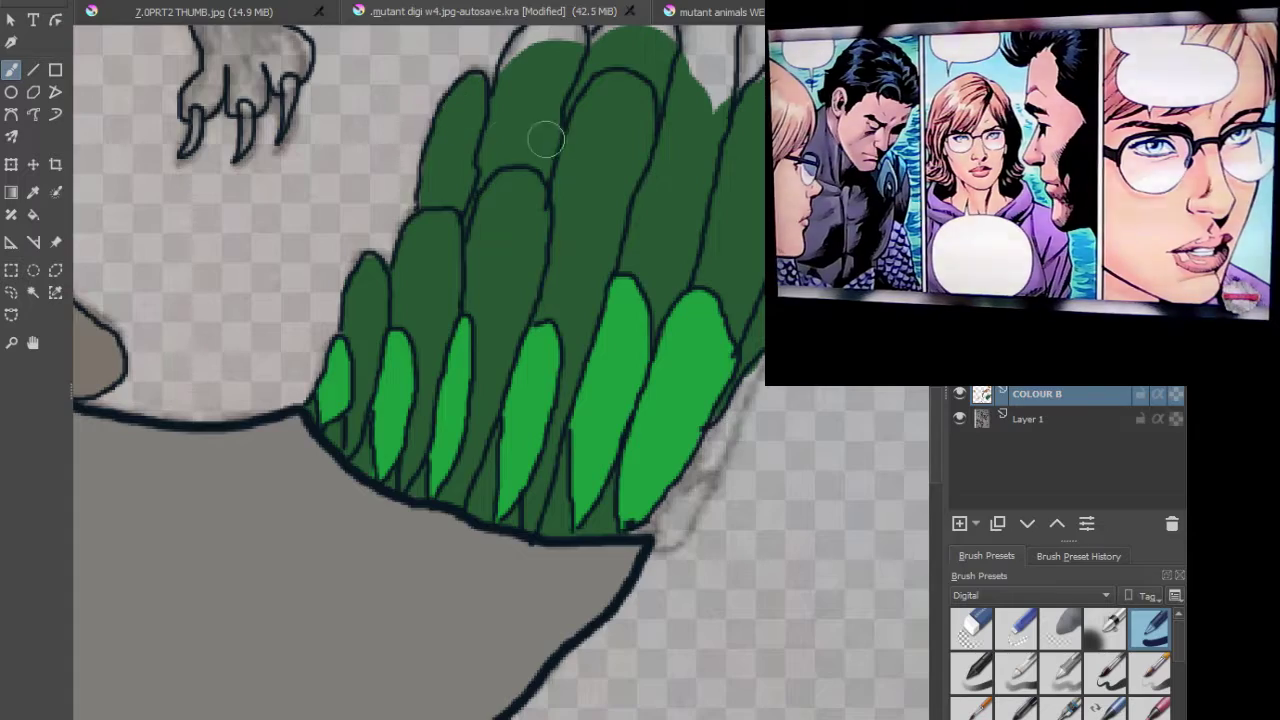
Step: Fill the unpainted tips of the tall middle feathers with dark green up to their outlines
{"action": "scroll", "coordinate": [543, 134], "scroll_direction": "up", "scroll_amount": 5}
{"action": "mouse_move", "coordinate": [577, 253]}
{"action": "left_mouse_down"}
{"action": "mouse_move", "coordinate": [592, 283]}
{"action": "mouse_move", "coordinate": [576, 268]}
{"action": "mouse_move", "coordinate": [558, 275]}
{"action": "mouse_move", "coordinate": [537, 307]}
{"action": "mouse_move", "coordinate": [563, 262]}
{"action": "mouse_move", "coordinate": [645, 269]}
{"action": "mouse_move", "coordinate": [629, 281]}
{"action": "mouse_move", "coordinate": [660, 245]}
{"action": "mouse_move", "coordinate": [677, 248]}
{"action": "mouse_move", "coordinate": [688, 278]}
{"action": "mouse_move", "coordinate": [722, 255]}
{"action": "left_mouse_up"}
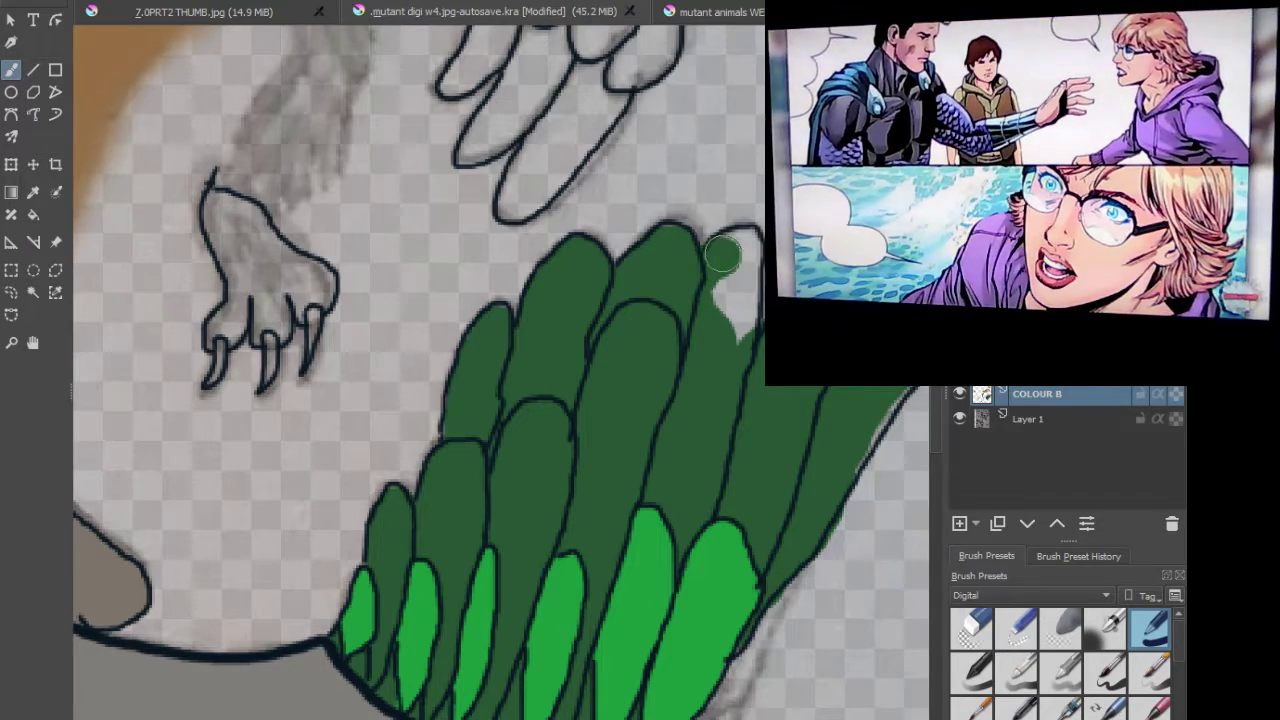
{"action": "mouse_move", "coordinate": [737, 284]}
{"action": "left_mouse_down"}
{"action": "mouse_move", "coordinate": [728, 326]}
{"action": "mouse_move", "coordinate": [713, 278]}
{"action": "left_mouse_up"}
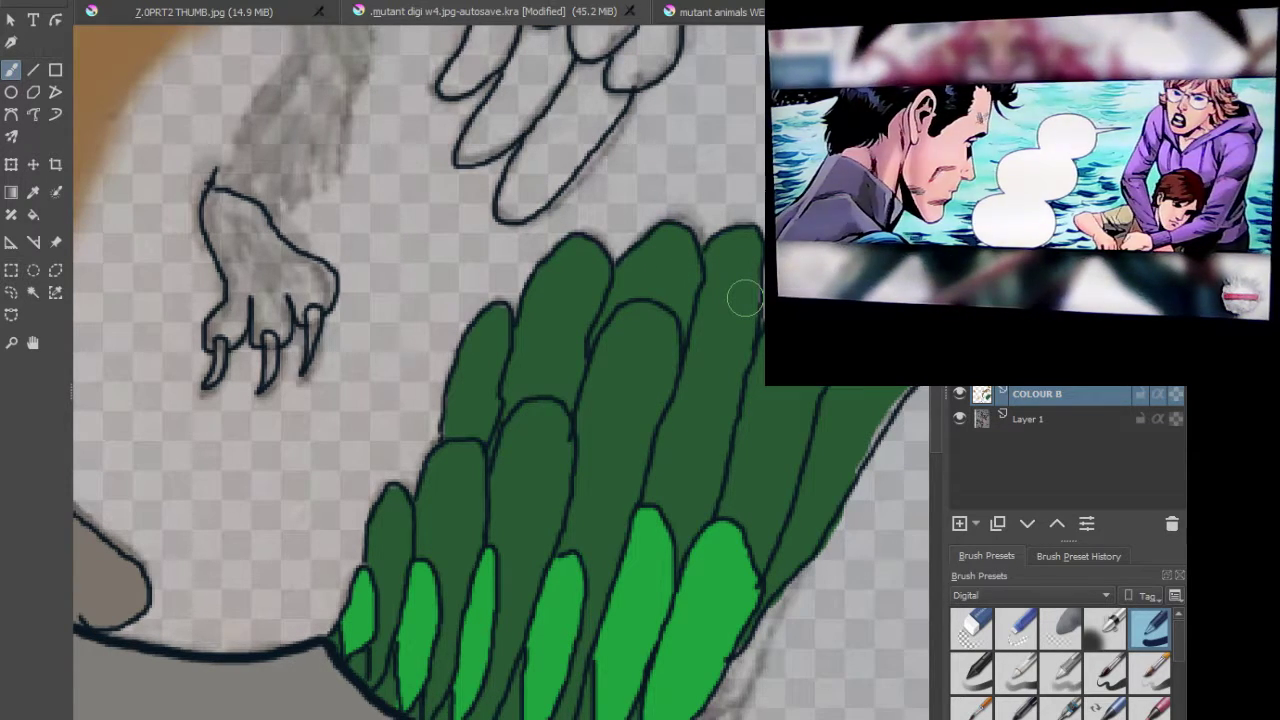
Step: Fill the second-outermost long feather to its rounded tip with dark green and tidy the outermost feather's lower edge
{"action": "left_click_drag", "start_coordinate": [830, 390], "coordinate": [594, 365]}
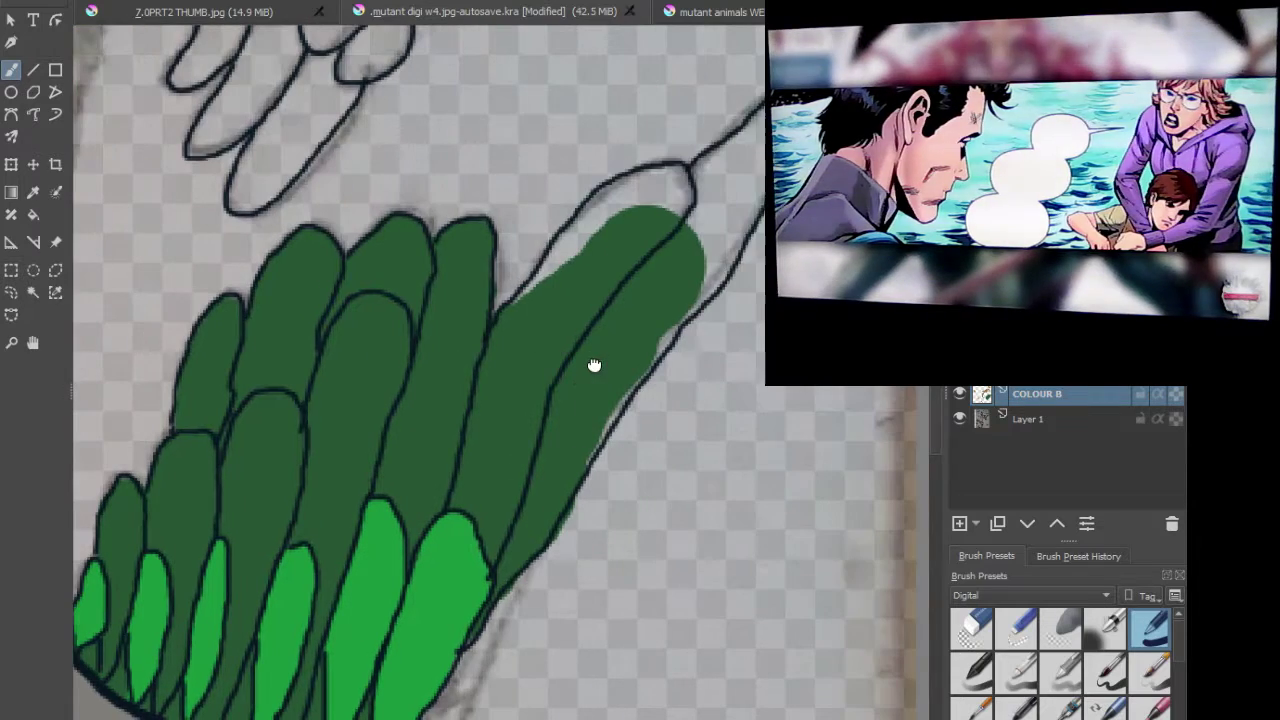
{"action": "mouse_move", "coordinate": [670, 228]}
{"action": "left_mouse_down"}
{"action": "mouse_move", "coordinate": [670, 183]}
{"action": "mouse_move", "coordinate": [613, 198]}
{"action": "mouse_move", "coordinate": [497, 337]}
{"action": "mouse_move", "coordinate": [505, 330]}
{"action": "left_mouse_up"}
{"action": "mouse_move", "coordinate": [627, 233]}
{"action": "left_mouse_down"}
{"action": "mouse_move", "coordinate": [677, 214]}
{"action": "mouse_move", "coordinate": [640, 320]}
{"action": "mouse_move", "coordinate": [657, 314]}
{"action": "mouse_move", "coordinate": [651, 335]}
{"action": "mouse_move", "coordinate": [571, 452]}
{"action": "left_mouse_up"}
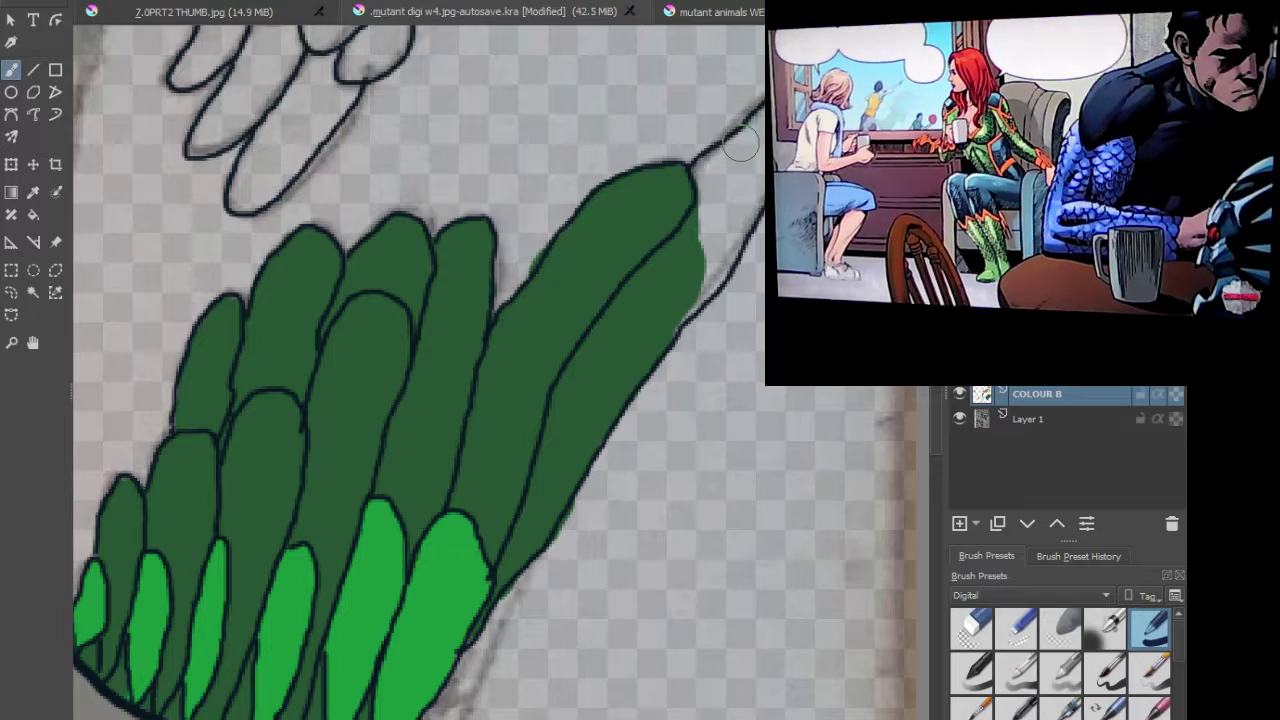
Step: Fill the upper part of the outermost long feather with dark green, closing the gap next to its neighbour's tip
{"action": "left_click_drag", "start_coordinate": [703, 178], "coordinate": [737, 152]}
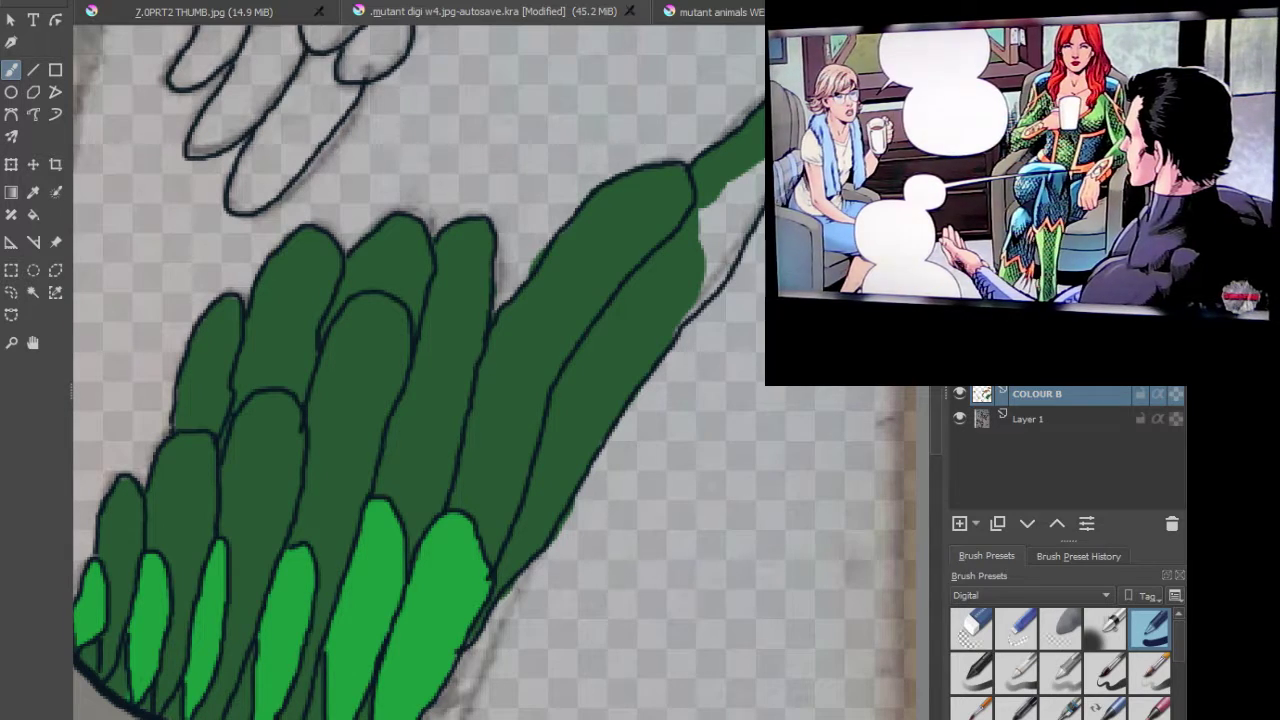
{"action": "mouse_move", "coordinate": [740, 207]}
{"action": "left_mouse_down"}
{"action": "mouse_move", "coordinate": [709, 271]}
{"action": "mouse_move", "coordinate": [662, 314]}
{"action": "left_mouse_up"}
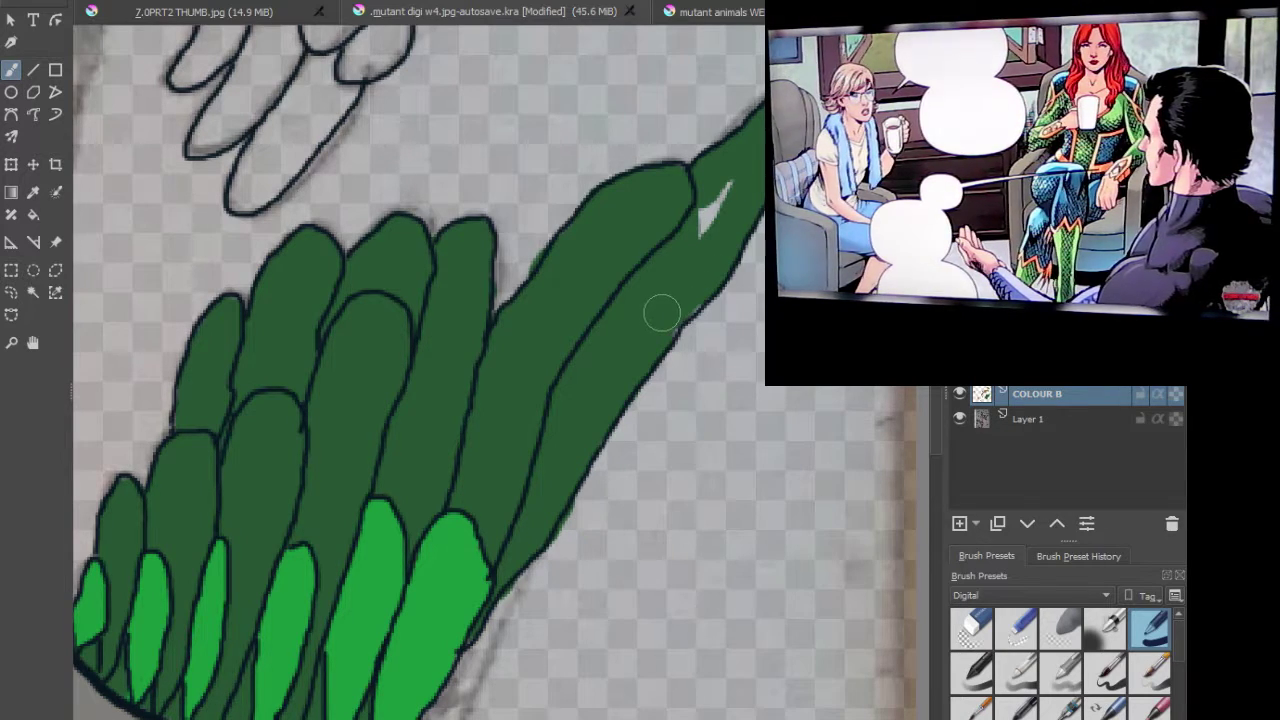
{"action": "left_click_drag", "start_coordinate": [703, 206], "coordinate": [726, 177]}
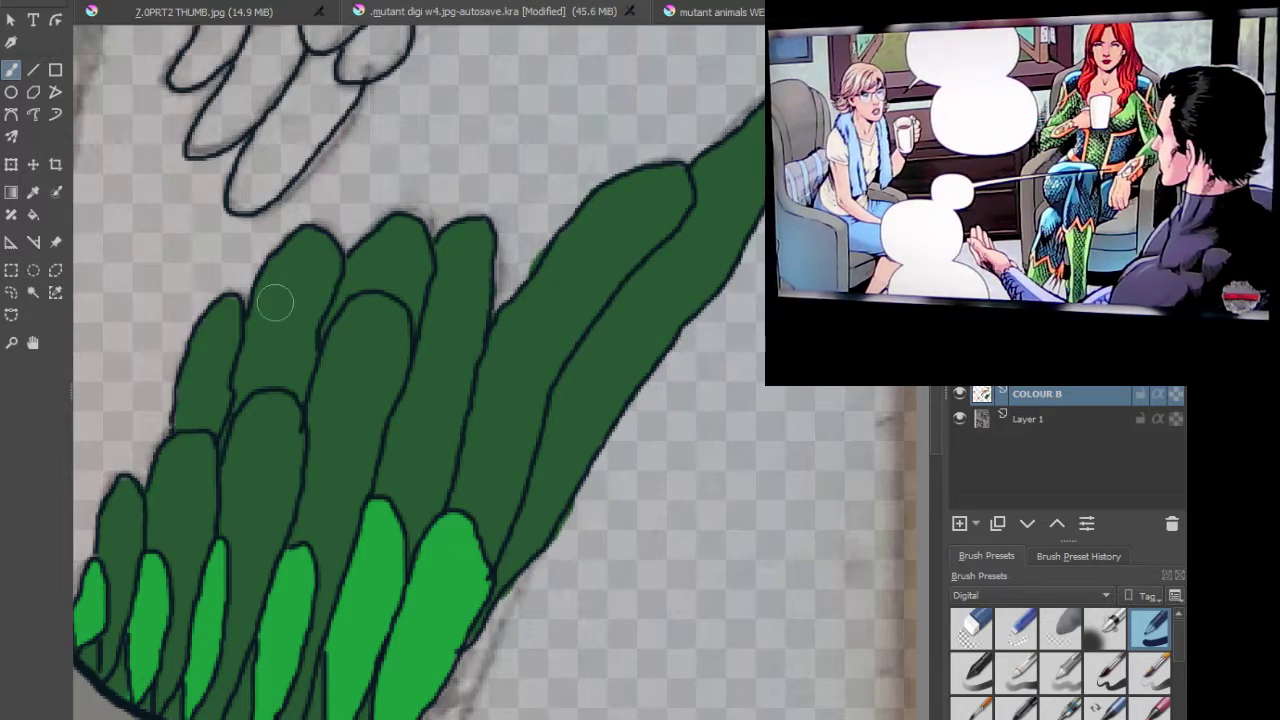
{"action": "scroll", "coordinate": [275, 302], "scroll_direction": "down", "scroll_amount": 2}
{"action": "left_click_drag", "start_coordinate": [138, 278], "coordinate": [970, 215]}
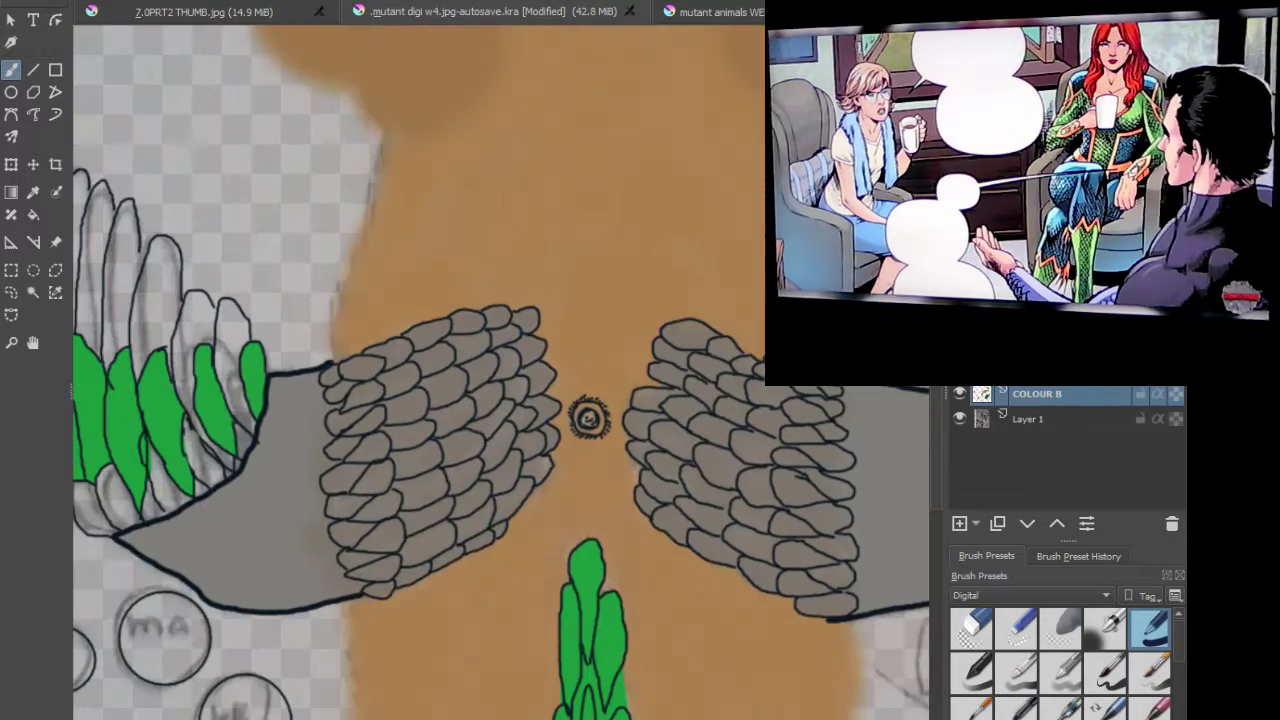
Step: Block in dark green across the bodies of the long feathers and the small base feathers of the uncoloured wing
{"action": "left_click_drag", "start_coordinate": [393, 301], "coordinate": [659, 301]}
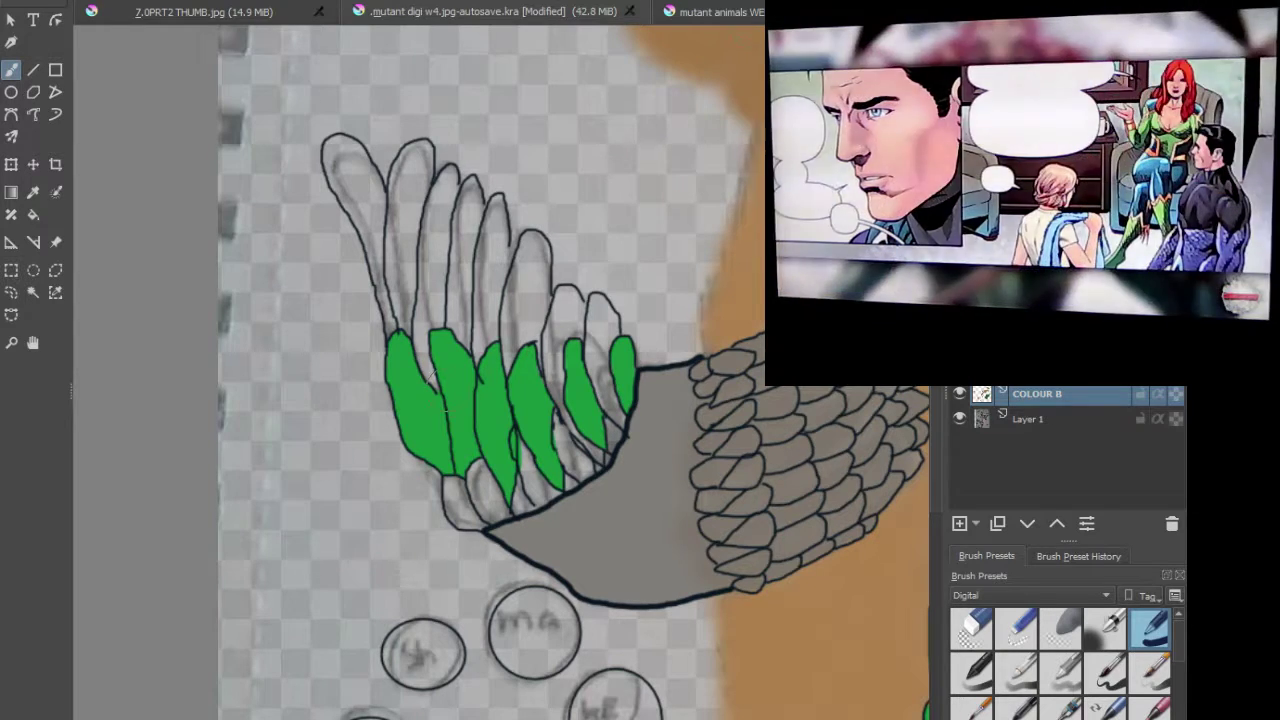
{"action": "mouse_move", "coordinate": [362, 212]}
{"action": "left_mouse_down"}
{"action": "mouse_move", "coordinate": [467, 229]}
{"action": "mouse_move", "coordinate": [507, 273]}
{"action": "mouse_move", "coordinate": [514, 309]}
{"action": "mouse_move", "coordinate": [598, 358]}
{"action": "mouse_move", "coordinate": [610, 420]}
{"action": "mouse_move", "coordinate": [597, 450]}
{"action": "mouse_move", "coordinate": [569, 478]}
{"action": "mouse_move", "coordinate": [496, 508]}
{"action": "mouse_move", "coordinate": [469, 471]}
{"action": "mouse_move", "coordinate": [469, 510]}
{"action": "mouse_move", "coordinate": [522, 448]}
{"action": "mouse_move", "coordinate": [529, 472]}
{"action": "mouse_move", "coordinate": [600, 422]}
{"action": "mouse_move", "coordinate": [548, 360]}
{"action": "left_mouse_up"}
{"action": "mouse_move", "coordinate": [565, 440]}
{"action": "left_mouse_down"}
{"action": "mouse_move", "coordinate": [504, 330]}
{"action": "mouse_move", "coordinate": [502, 385]}
{"action": "mouse_move", "coordinate": [484, 278]}
{"action": "mouse_move", "coordinate": [470, 352]}
{"action": "mouse_move", "coordinate": [447, 263]}
{"action": "mouse_move", "coordinate": [427, 365]}
{"action": "mouse_move", "coordinate": [422, 235]}
{"action": "mouse_move", "coordinate": [408, 297]}
{"action": "mouse_move", "coordinate": [378, 213]}
{"action": "mouse_move", "coordinate": [408, 322]}
{"action": "left_mouse_up"}
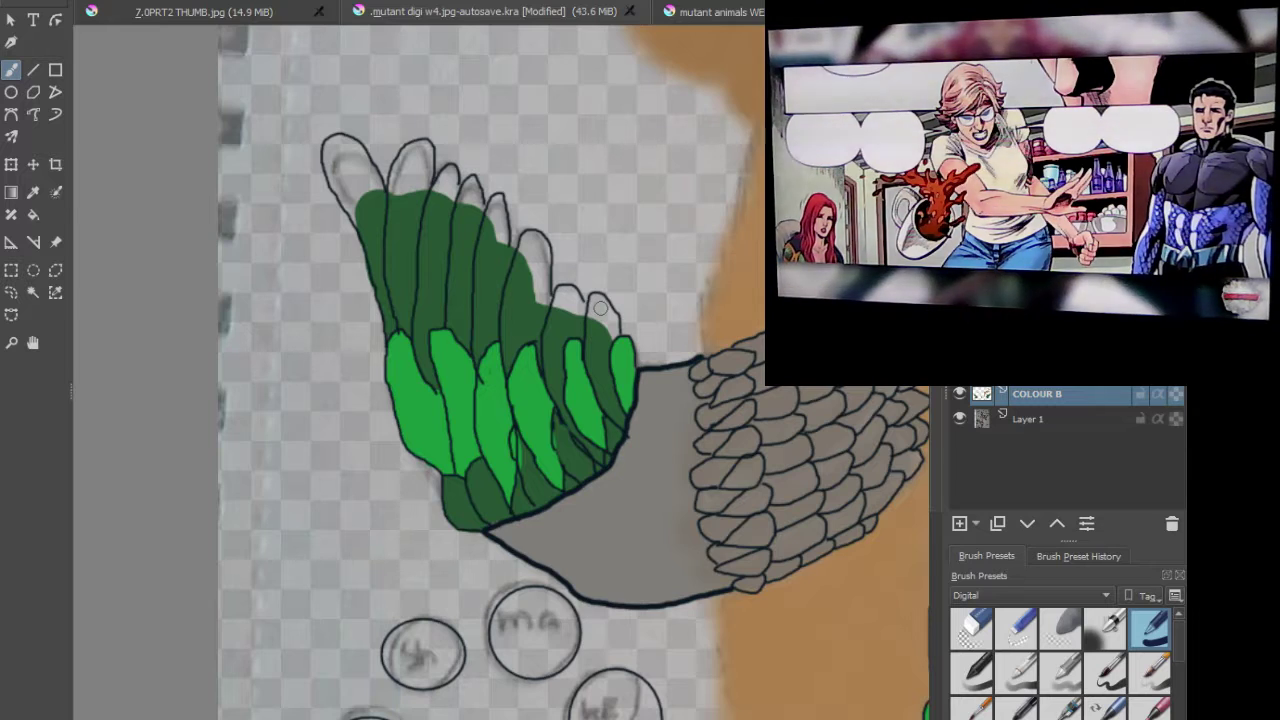
Step: Fill the rounded tips of the three innermost long feathers with dark green up to their outlines
{"action": "scroll", "coordinate": [600, 308], "scroll_direction": "up", "scroll_amount": 2}
{"action": "left_click_drag", "start_coordinate": [595, 293], "coordinate": [594, 320]}
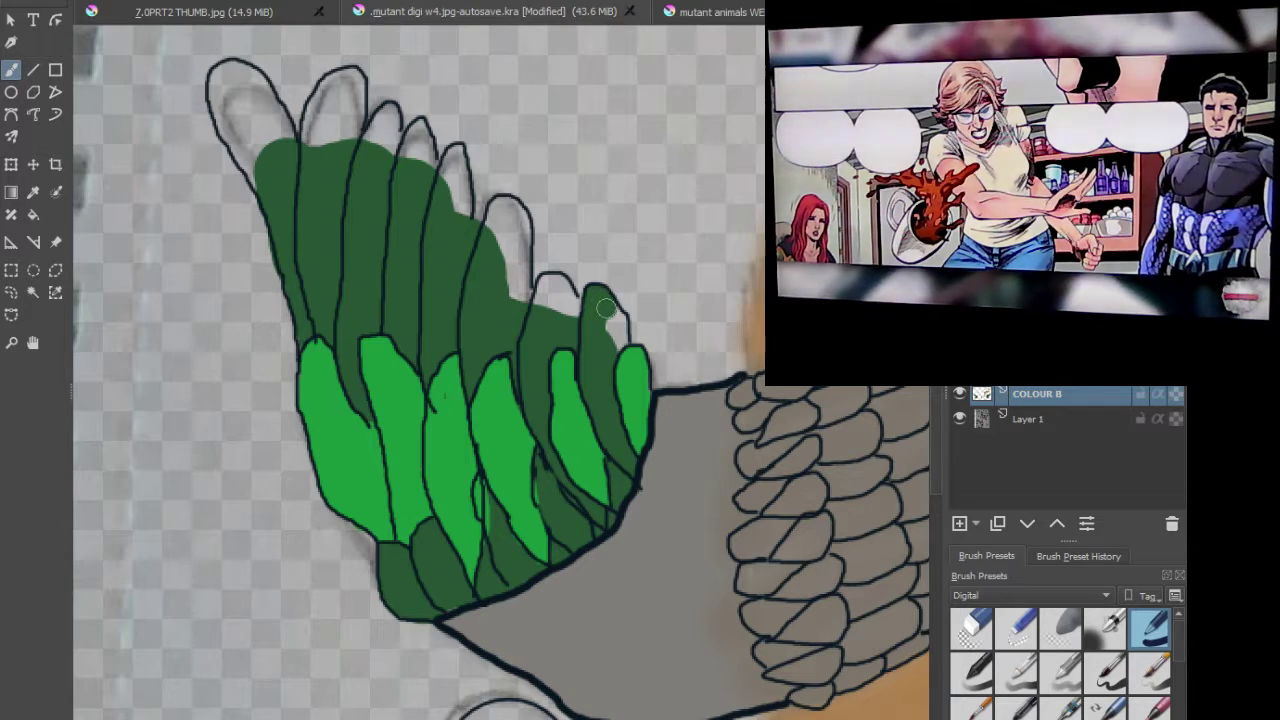
{"action": "left_click_drag", "start_coordinate": [611, 316], "coordinate": [614, 348]}
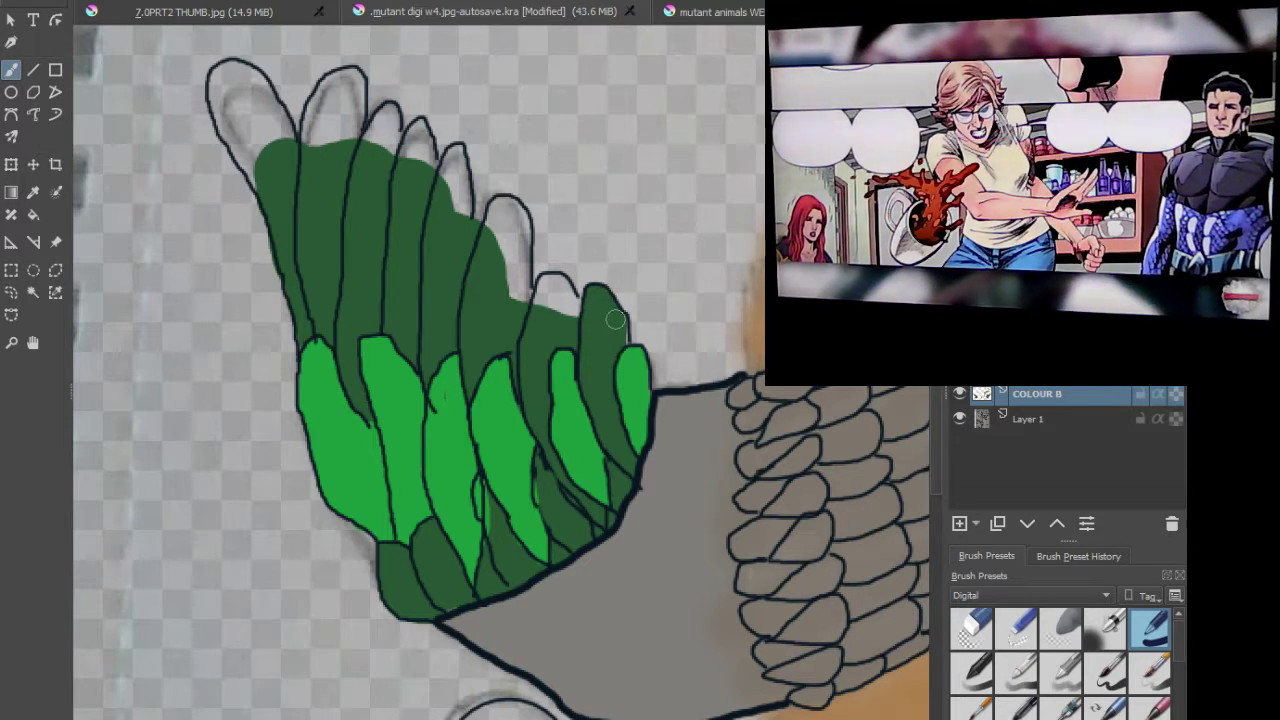
{"action": "left_click_drag", "start_coordinate": [547, 282], "coordinate": [567, 309]}
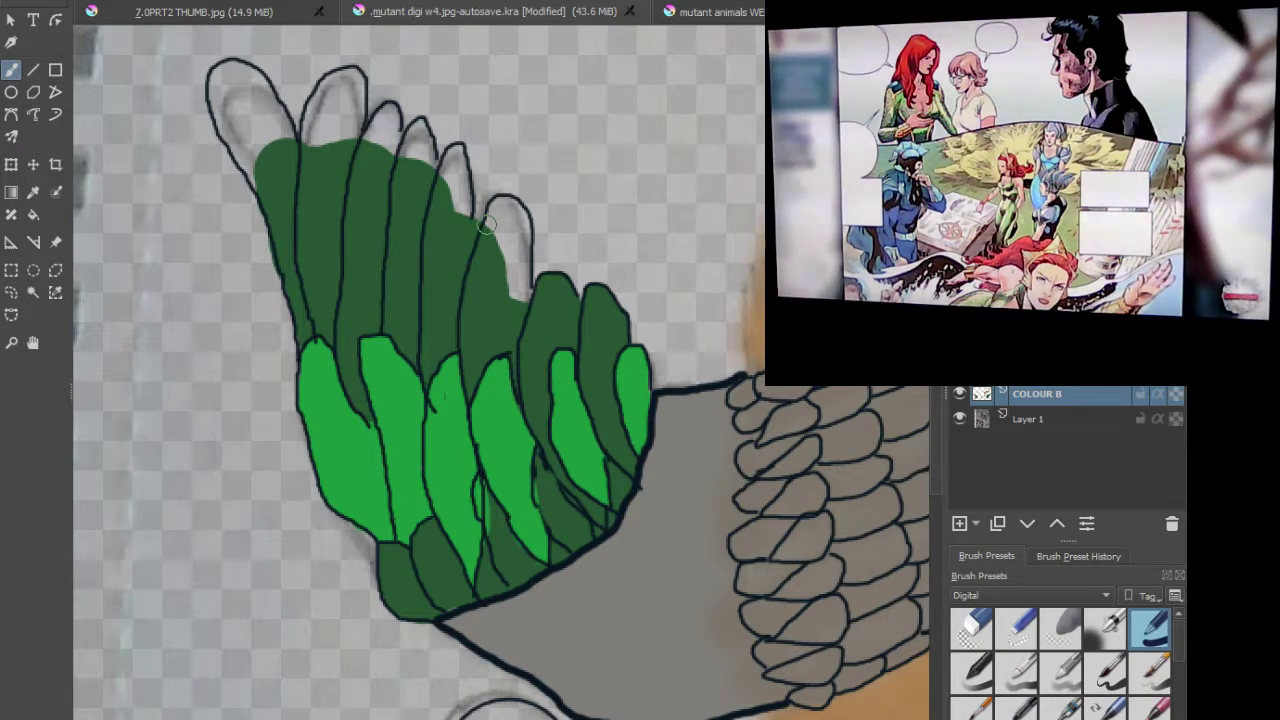
{"action": "left_click_drag", "start_coordinate": [492, 228], "coordinate": [493, 210]}
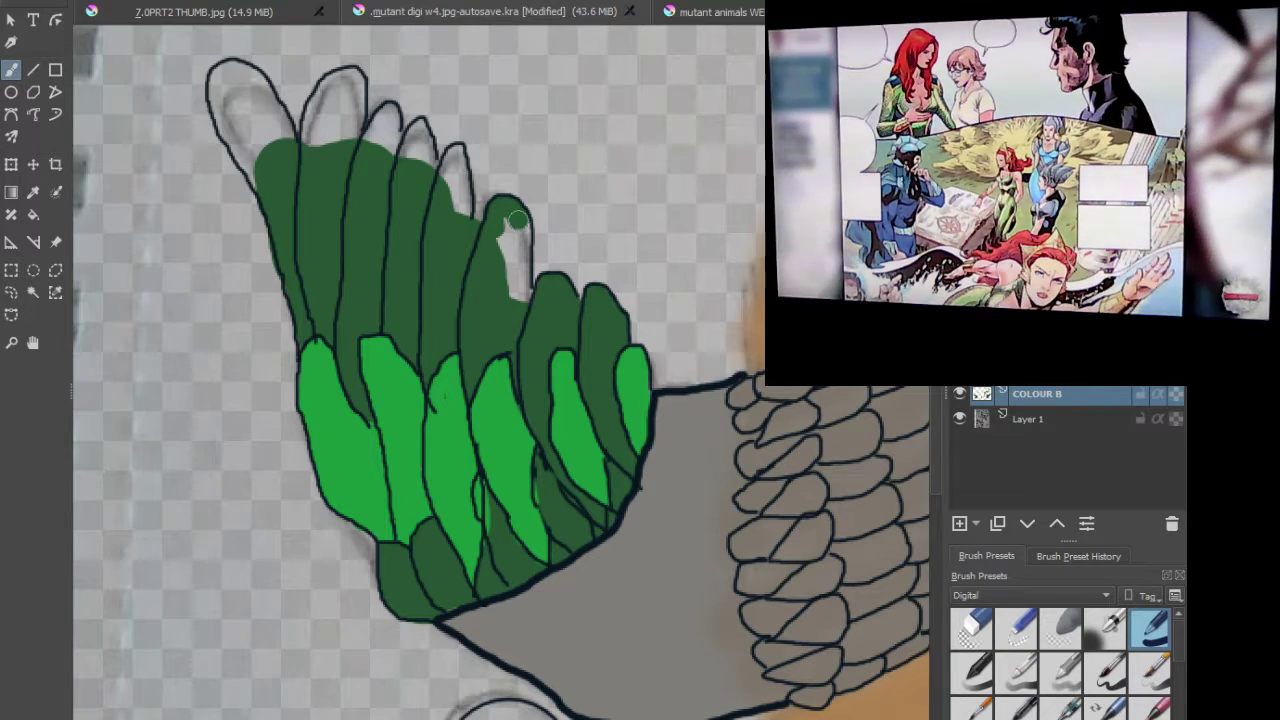
{"action": "mouse_move", "coordinate": [517, 258]}
{"action": "left_mouse_down"}
{"action": "mouse_move", "coordinate": [527, 304]}
{"action": "mouse_move", "coordinate": [498, 266]}
{"action": "mouse_move", "coordinate": [505, 221]}
{"action": "mouse_move", "coordinate": [508, 271]}
{"action": "left_mouse_up"}
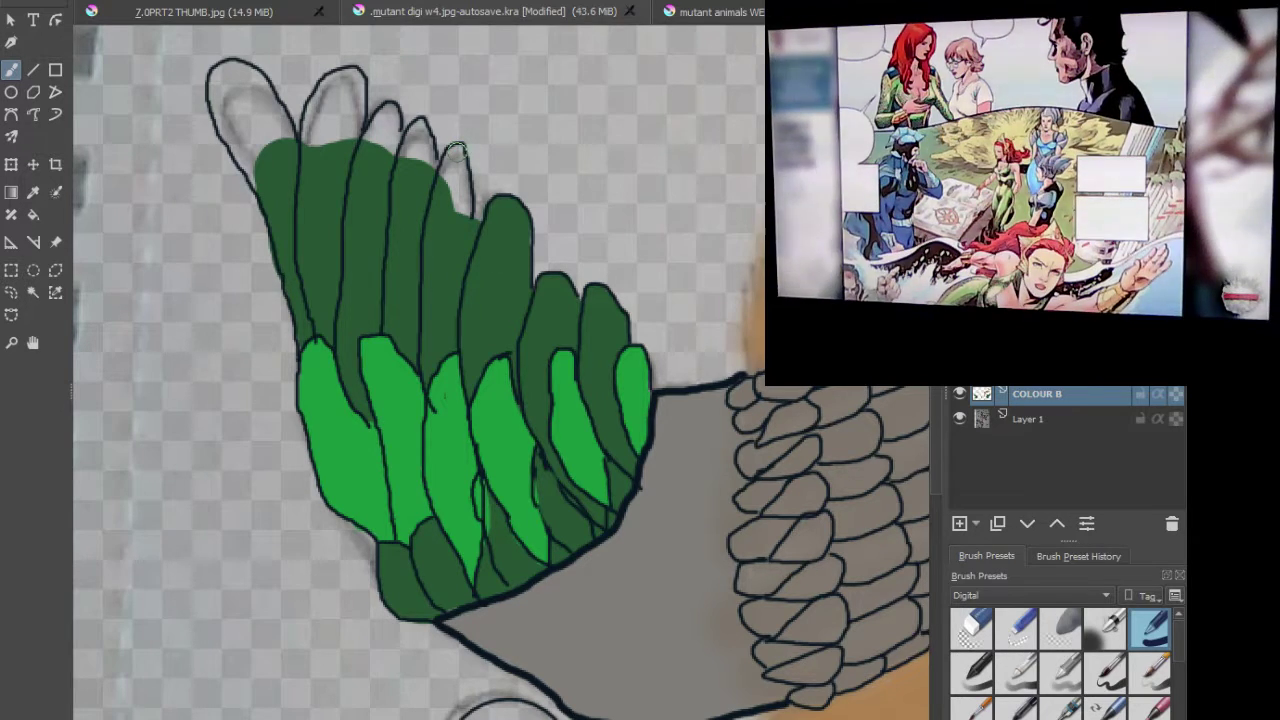
Step: Fill the unpainted tips of the three narrow middle feathers with dark green
{"action": "mouse_move", "coordinate": [456, 152]}
{"action": "left_mouse_down"}
{"action": "mouse_move", "coordinate": [448, 178]}
{"action": "mouse_move", "coordinate": [452, 158]}
{"action": "mouse_move", "coordinate": [462, 208]}
{"action": "left_mouse_up"}
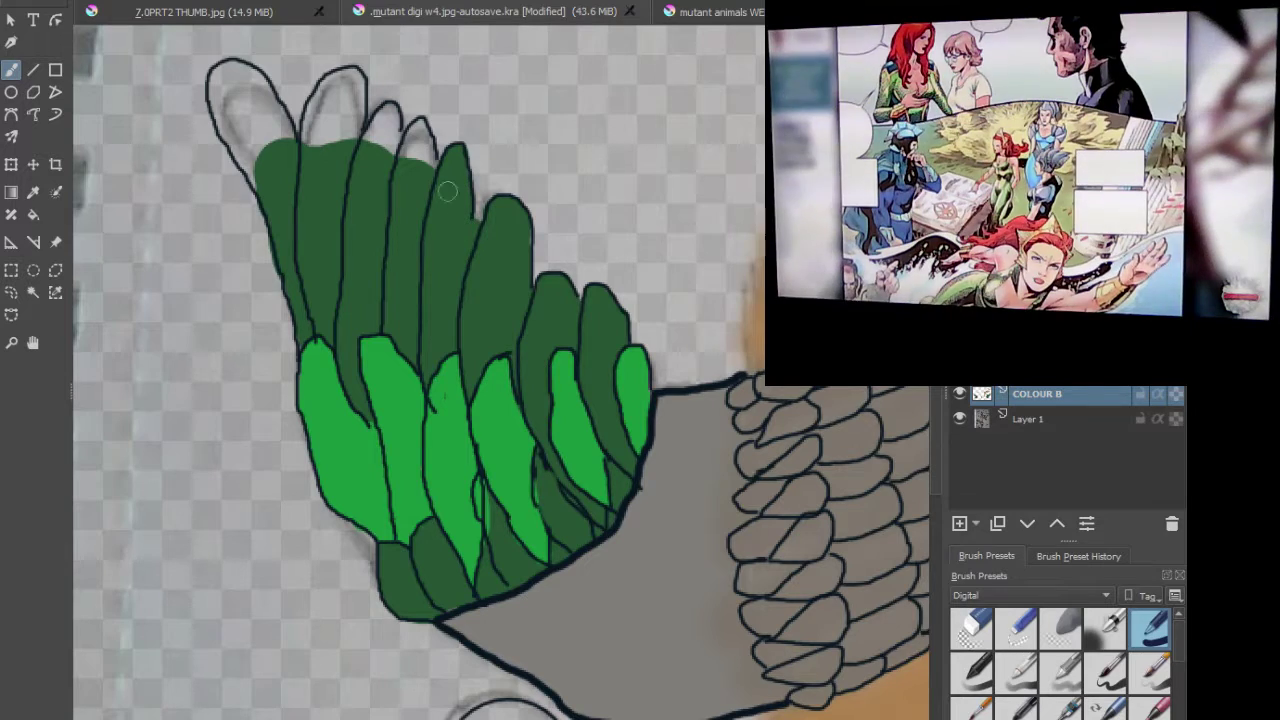
{"action": "mouse_move", "coordinate": [420, 125]}
{"action": "left_mouse_down"}
{"action": "mouse_move", "coordinate": [398, 165]}
{"action": "mouse_move", "coordinate": [405, 143]}
{"action": "mouse_move", "coordinate": [427, 162]}
{"action": "left_mouse_up"}
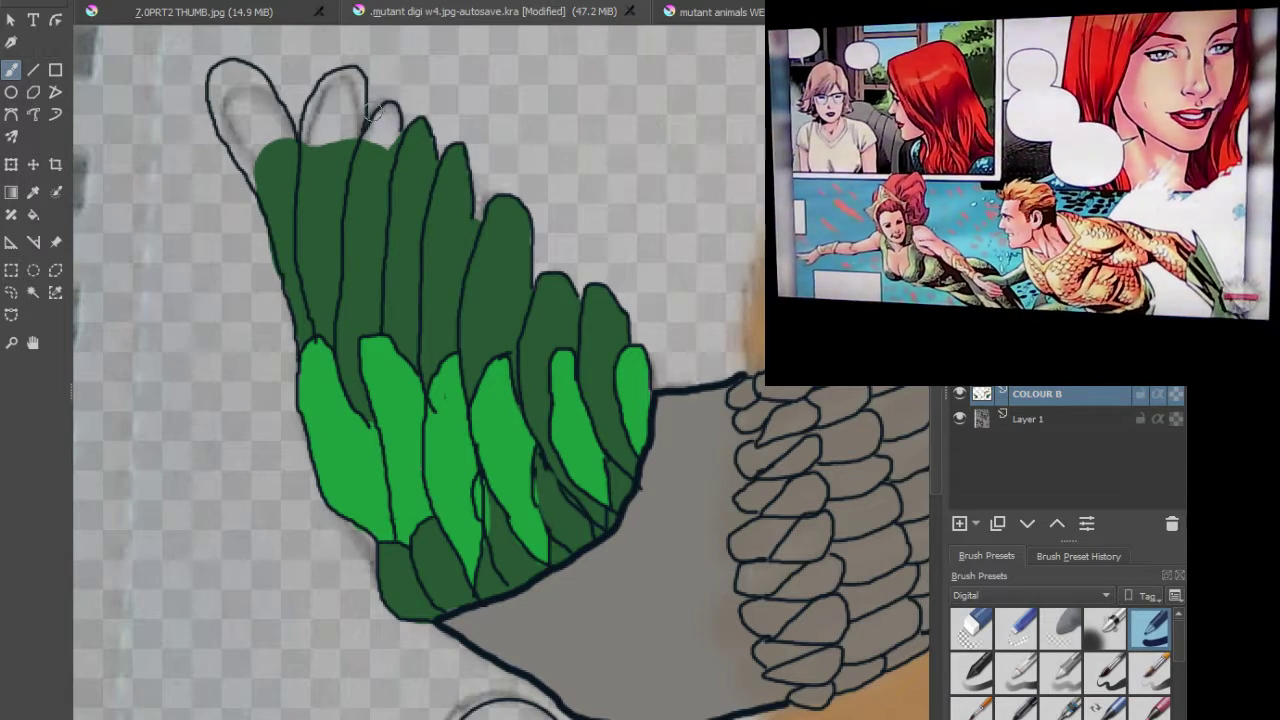
{"action": "mouse_move", "coordinate": [386, 114]}
{"action": "left_mouse_down"}
{"action": "mouse_move", "coordinate": [391, 144]}
{"action": "mouse_move", "coordinate": [373, 138]}
{"action": "left_mouse_up"}
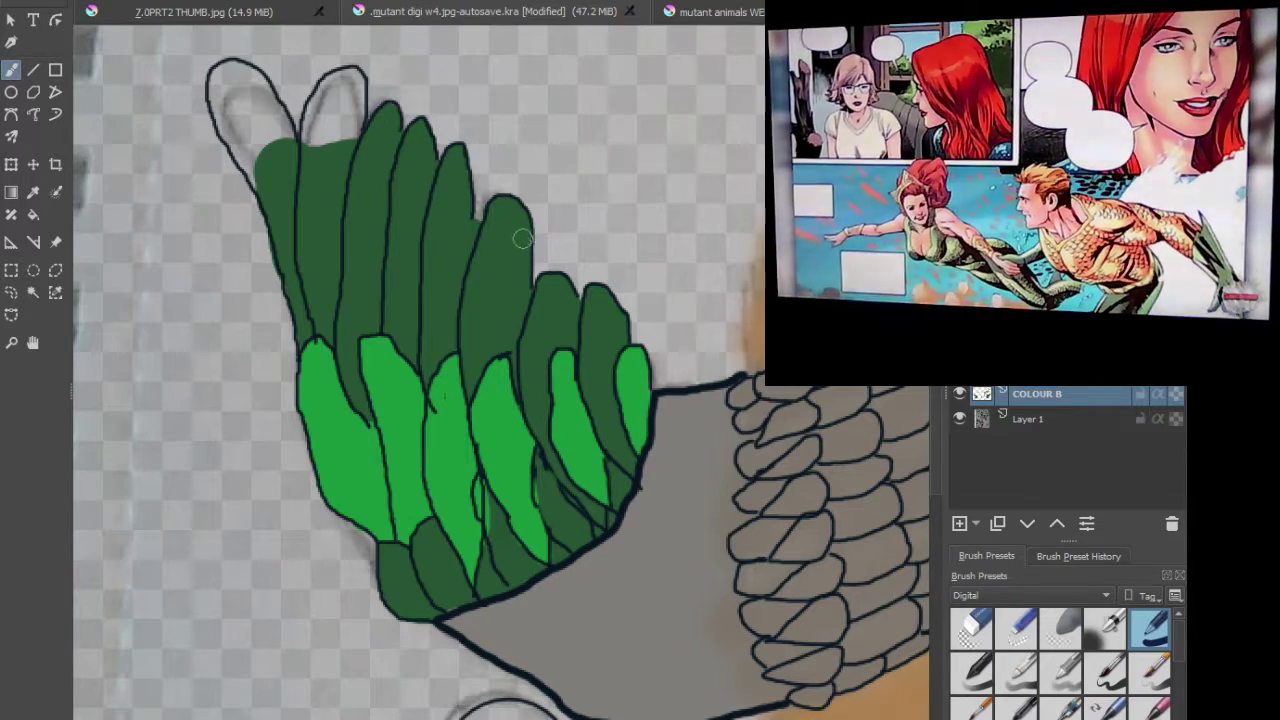
Step: Fill the upper parts of the two outermost long feathers with dark green, closing the small gaps left inside
{"action": "left_click_drag", "start_coordinate": [328, 162], "coordinate": [397, 268]}
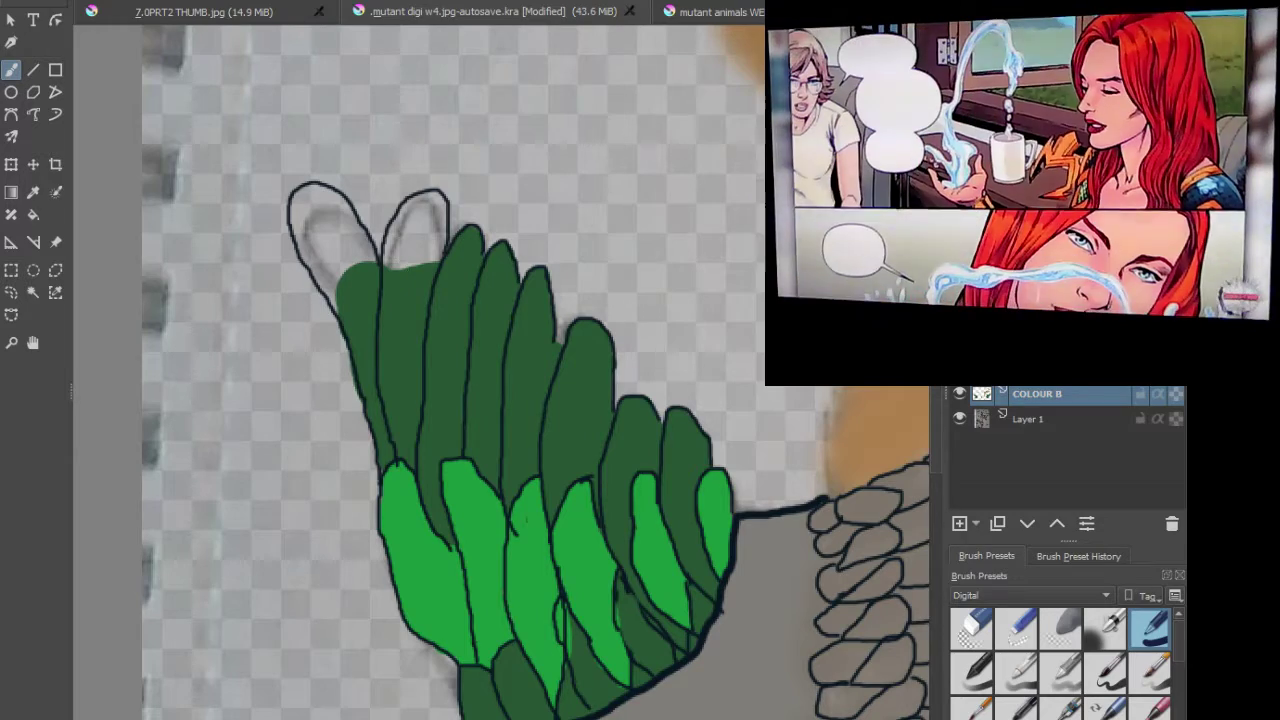
{"action": "scroll", "coordinate": [423, 222], "scroll_direction": "up", "scroll_amount": 2}
{"action": "mouse_move", "coordinate": [423, 222]}
{"action": "left_mouse_down"}
{"action": "mouse_move", "coordinate": [465, 318]}
{"action": "mouse_move", "coordinate": [462, 350]}
{"action": "mouse_move", "coordinate": [469, 289]}
{"action": "mouse_move", "coordinate": [458, 278]}
{"action": "mouse_move", "coordinate": [421, 300]}
{"action": "mouse_move", "coordinate": [398, 371]}
{"action": "mouse_move", "coordinate": [433, 305]}
{"action": "mouse_move", "coordinate": [442, 367]}
{"action": "left_mouse_up"}
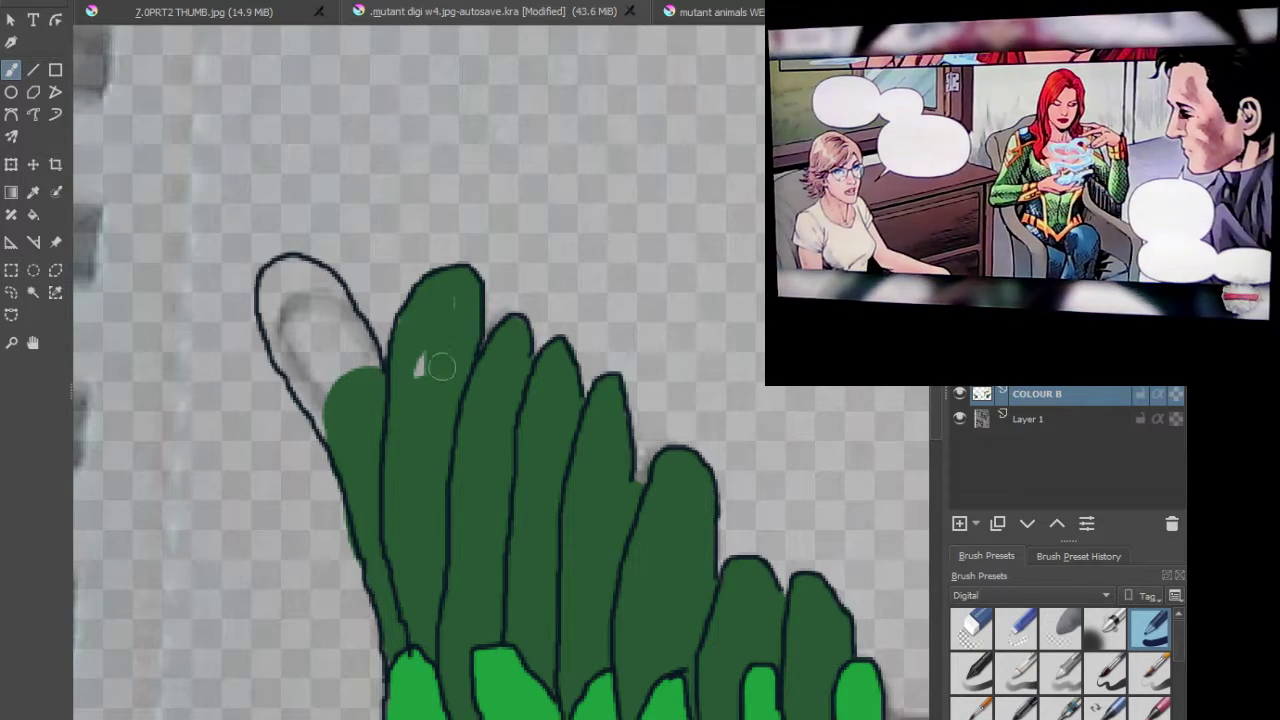
{"action": "left_click_drag", "start_coordinate": [456, 286], "coordinate": [411, 380]}
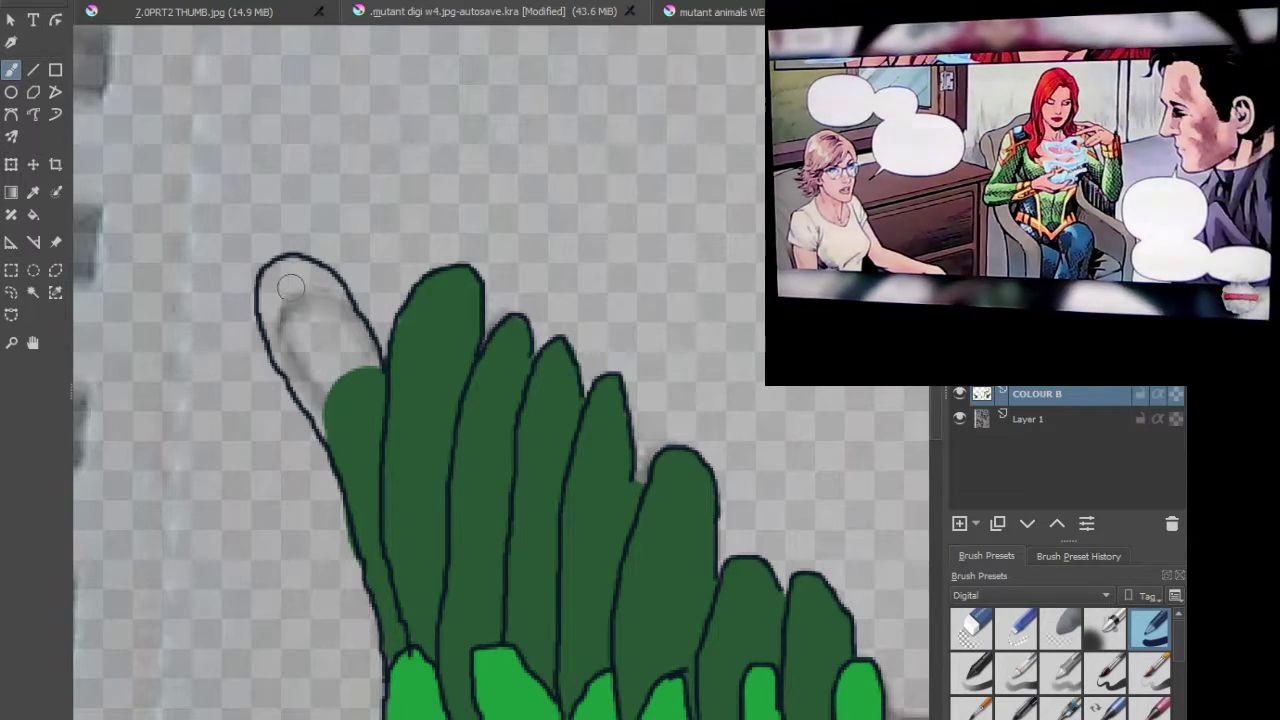
{"action": "mouse_move", "coordinate": [272, 283]}
{"action": "left_mouse_down"}
{"action": "mouse_move", "coordinate": [305, 273]}
{"action": "mouse_move", "coordinate": [327, 288]}
{"action": "mouse_move", "coordinate": [368, 360]}
{"action": "mouse_move", "coordinate": [322, 285]}
{"action": "mouse_move", "coordinate": [272, 290]}
{"action": "mouse_move", "coordinate": [282, 346]}
{"action": "mouse_move", "coordinate": [324, 416]}
{"action": "mouse_move", "coordinate": [336, 404]}
{"action": "mouse_move", "coordinate": [286, 277]}
{"action": "mouse_move", "coordinate": [337, 349]}
{"action": "mouse_move", "coordinate": [329, 323]}
{"action": "mouse_move", "coordinate": [278, 305]}
{"action": "left_mouse_up"}
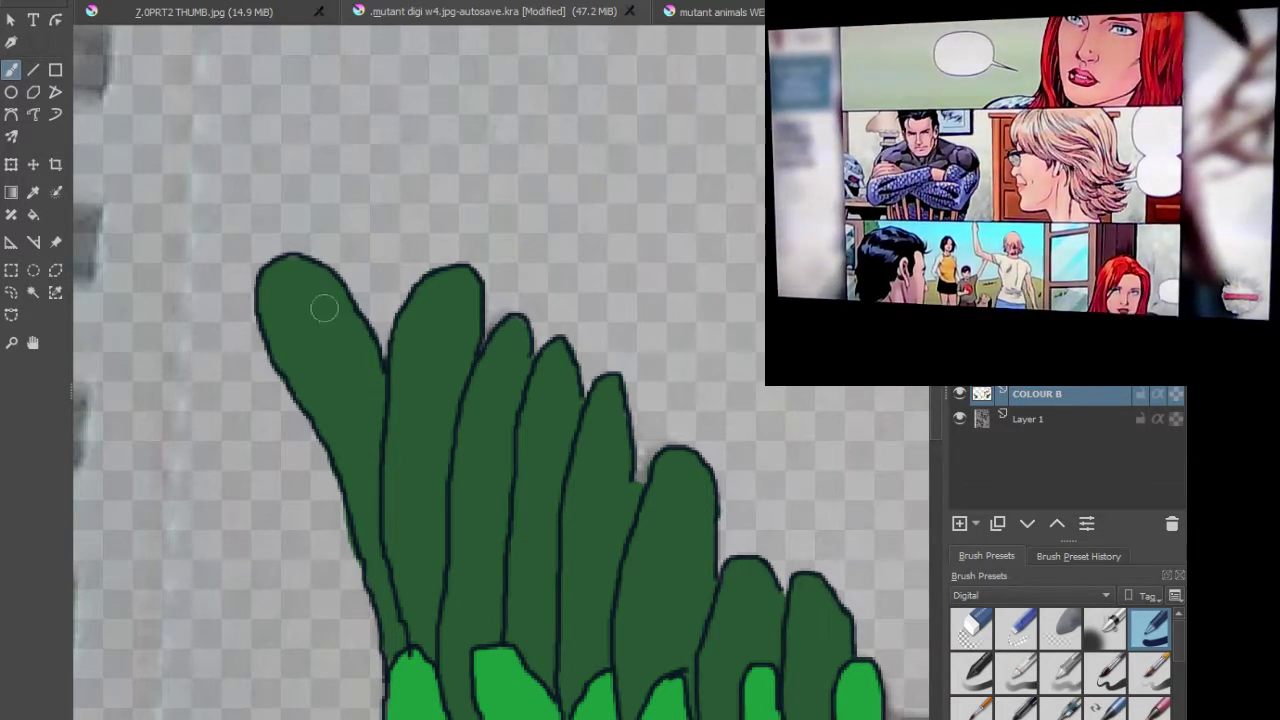
Step: Paint the nose at the tip of the large head's bill dark brown within its outline
{"action": "scroll", "coordinate": [293, 263], "scroll_direction": "down", "scroll_amount": 6}
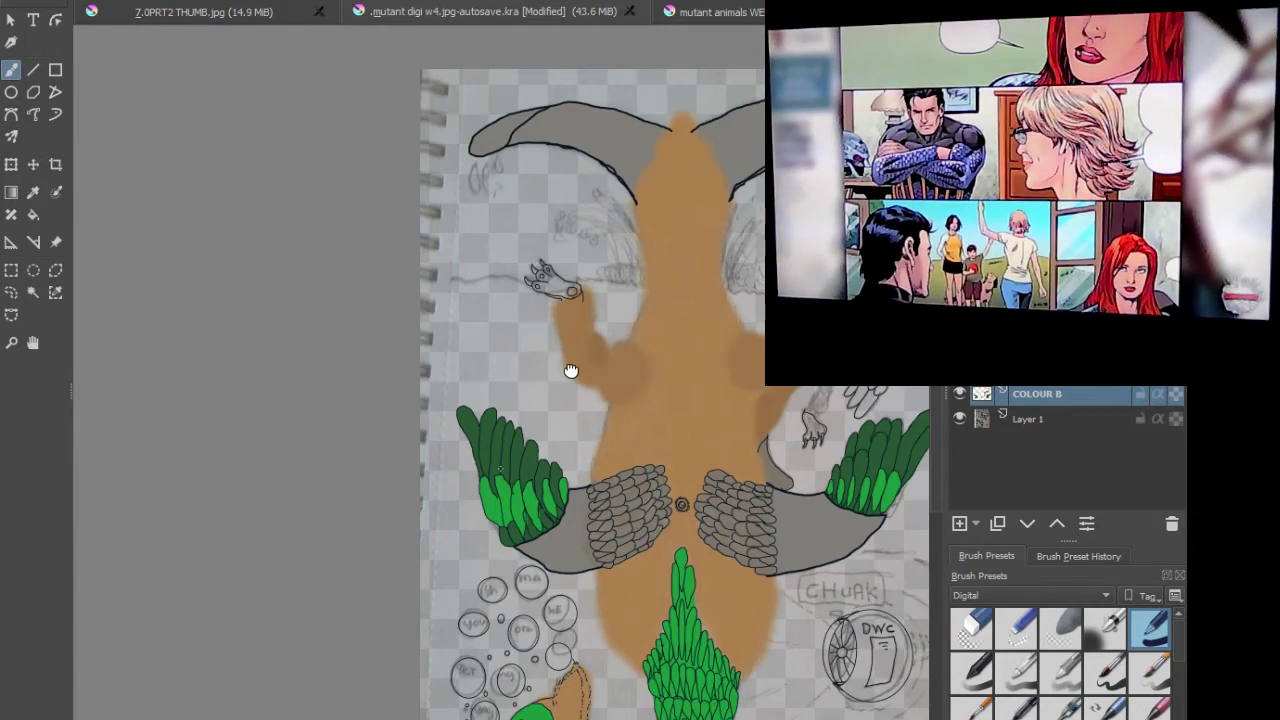
{"action": "left_click_drag", "start_coordinate": [570, 371], "coordinate": [483, 252]}
{"action": "left_click_drag", "start_coordinate": [655, 295], "coordinate": [623, 368]}
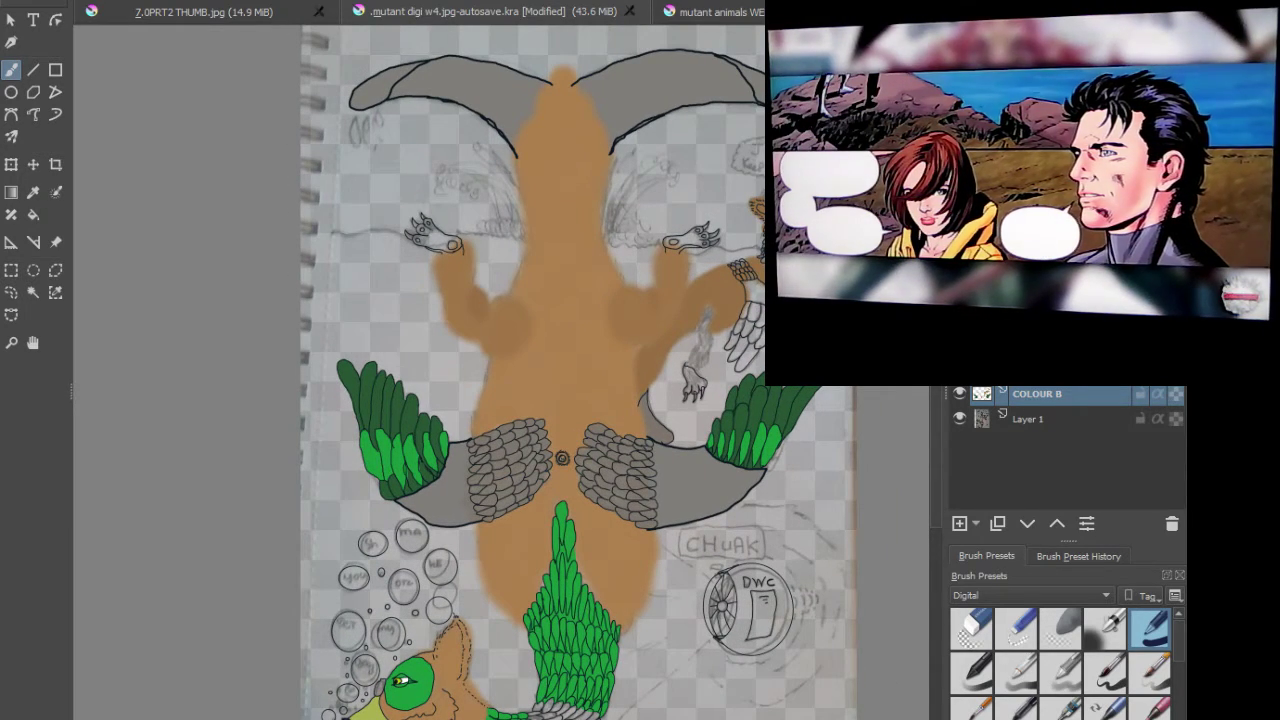
{"action": "left_click_drag", "start_coordinate": [577, 538], "coordinate": [742, 304]}
{"action": "scroll", "coordinate": [493, 525], "scroll_direction": "up", "scroll_amount": 3}
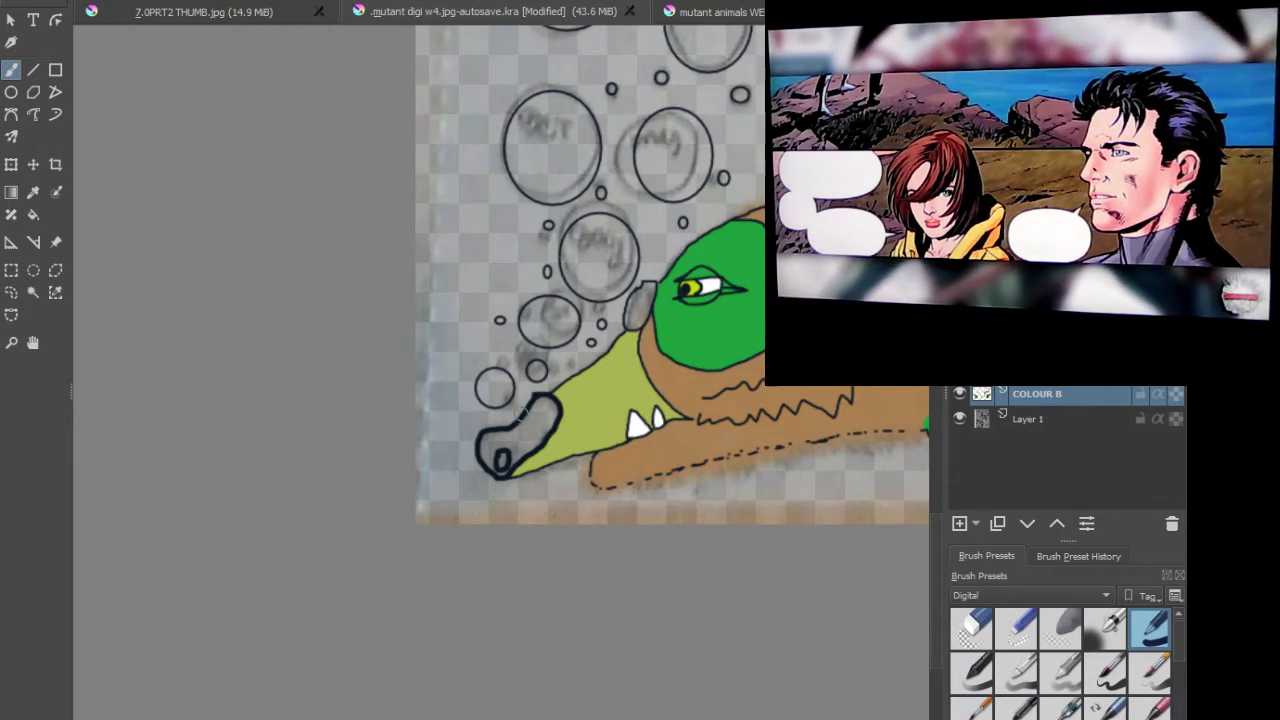
{"action": "scroll", "coordinate": [522, 413], "scroll_direction": "up", "scroll_amount": 3}
{"action": "mouse_move", "coordinate": [584, 372]}
{"action": "left_mouse_down"}
{"action": "mouse_move", "coordinate": [500, 460]}
{"action": "mouse_move", "coordinate": [428, 470]}
{"action": "mouse_move", "coordinate": [420, 540]}
{"action": "mouse_move", "coordinate": [455, 560]}
{"action": "mouse_move", "coordinate": [495, 550]}
{"action": "mouse_move", "coordinate": [562, 495]}
{"action": "mouse_move", "coordinate": [618, 385]}
{"action": "mouse_move", "coordinate": [596, 374]}
{"action": "mouse_move", "coordinate": [586, 416]}
{"action": "mouse_move", "coordinate": [460, 528]}
{"action": "mouse_move", "coordinate": [463, 508]}
{"action": "mouse_move", "coordinate": [566, 436]}
{"action": "left_mouse_up"}
{"action": "scroll", "coordinate": [720, 415], "scroll_direction": "down", "scroll_amount": 10}
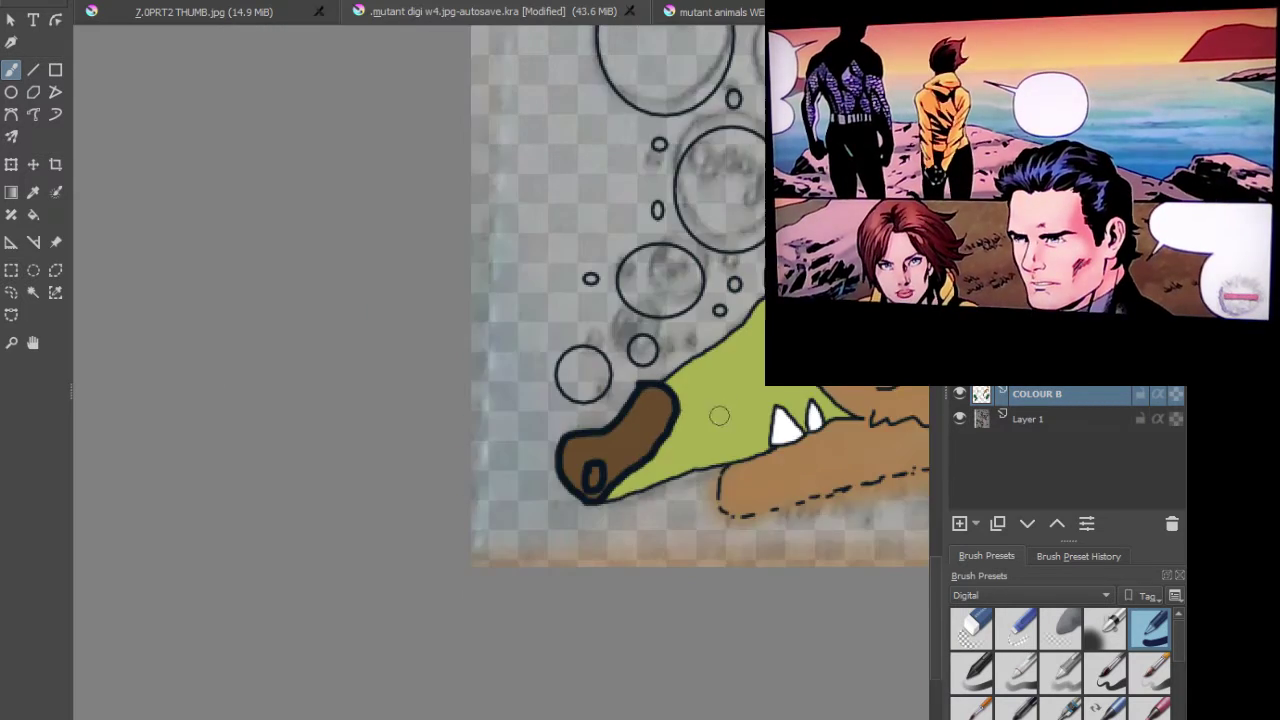
Step: Paint the nose at the bill tip of the small head below the thought bubble dark brown
{"action": "scroll", "coordinate": [754, 366], "scroll_direction": "down", "scroll_amount": 2}
{"action": "left_click_drag", "start_coordinate": [705, 282], "coordinate": [196, 484]}
{"action": "scroll", "coordinate": [440, 245], "scroll_direction": "up", "scroll_amount": 2}
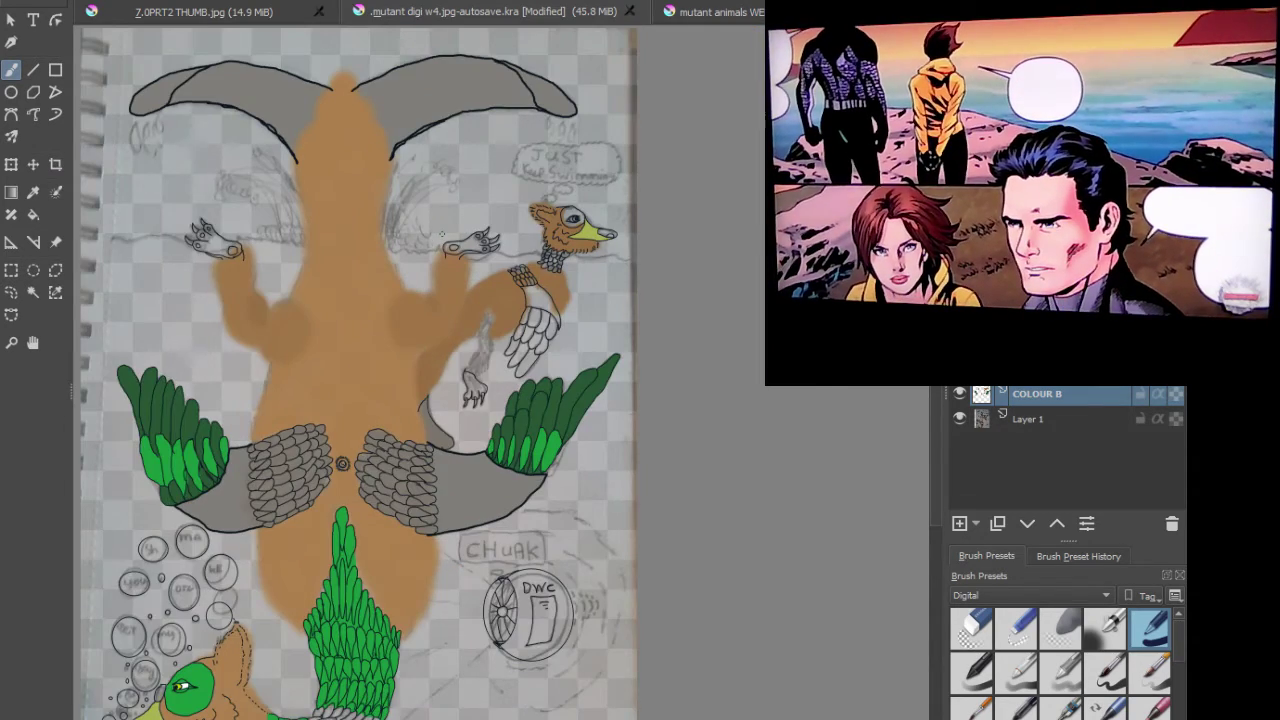
{"action": "scroll", "coordinate": [430, 235], "scroll_direction": "up", "scroll_amount": 3}
{"action": "left_click_drag", "start_coordinate": [627, 161], "coordinate": [529, 263]}
{"action": "scroll", "coordinate": [690, 303], "scroll_direction": "up", "scroll_amount": 3}
{"action": "left_click", "coordinate": [677, 333]}
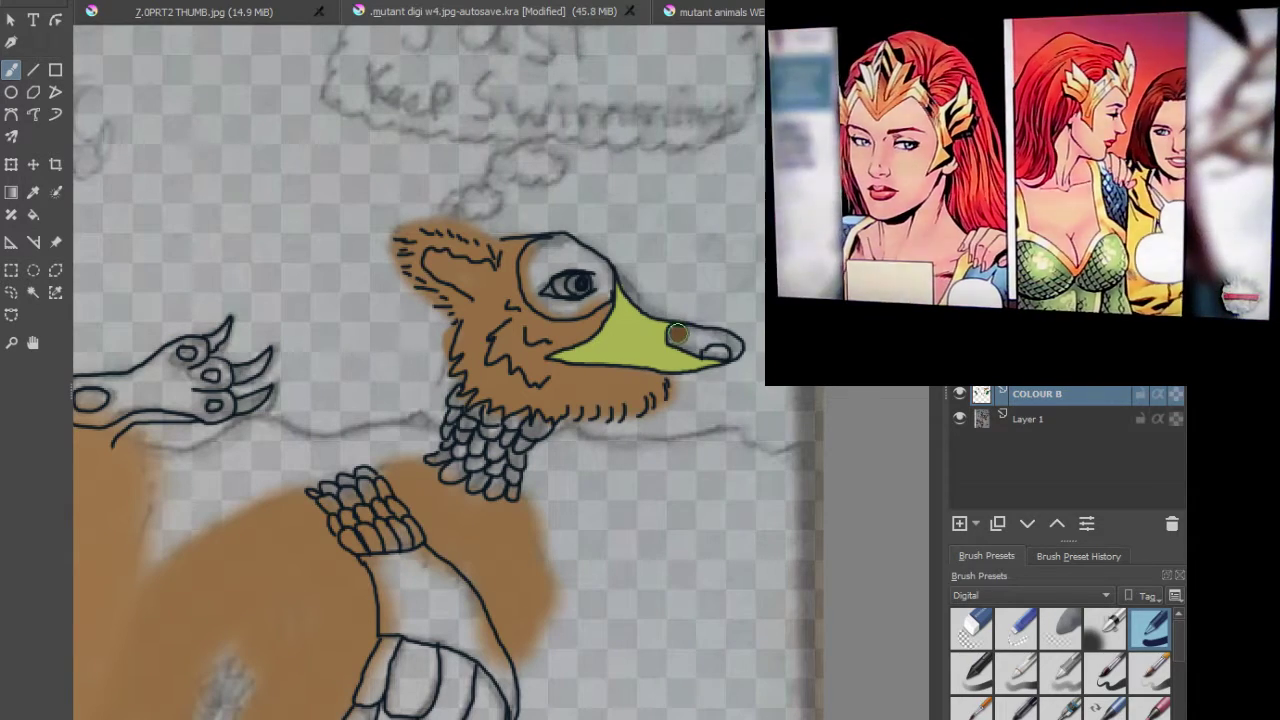
{"action": "left_click_drag", "start_coordinate": [693, 343], "coordinate": [709, 349]}
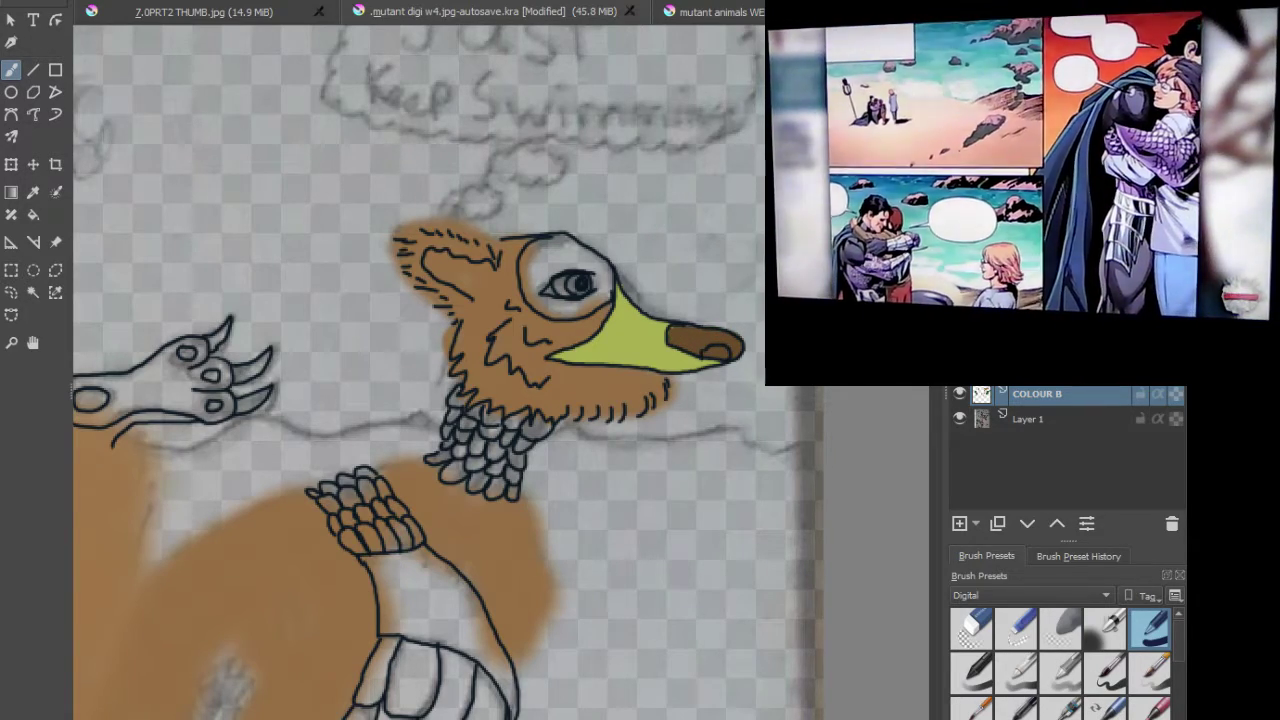
Step: Fill the round patch surrounding the small head's eye with bright green up to its outline, leaving the eye unpainted
{"action": "scroll", "coordinate": [306, 272], "scroll_direction": "down", "scroll_amount": 3}
{"action": "left_click_drag", "start_coordinate": [344, 343], "coordinate": [426, 330]}
{"action": "left_click_drag", "start_coordinate": [287, 522], "coordinate": [491, 505]}
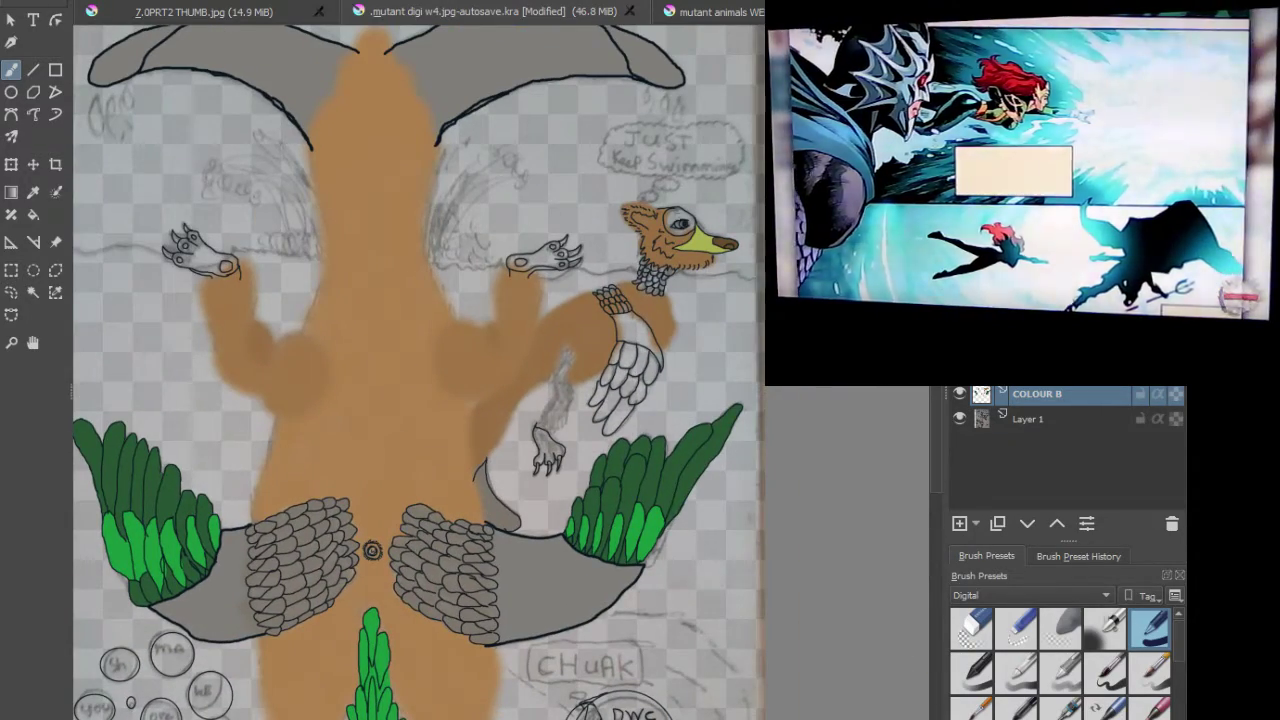
{"action": "scroll", "coordinate": [683, 227], "scroll_direction": "up", "scroll_amount": 5}
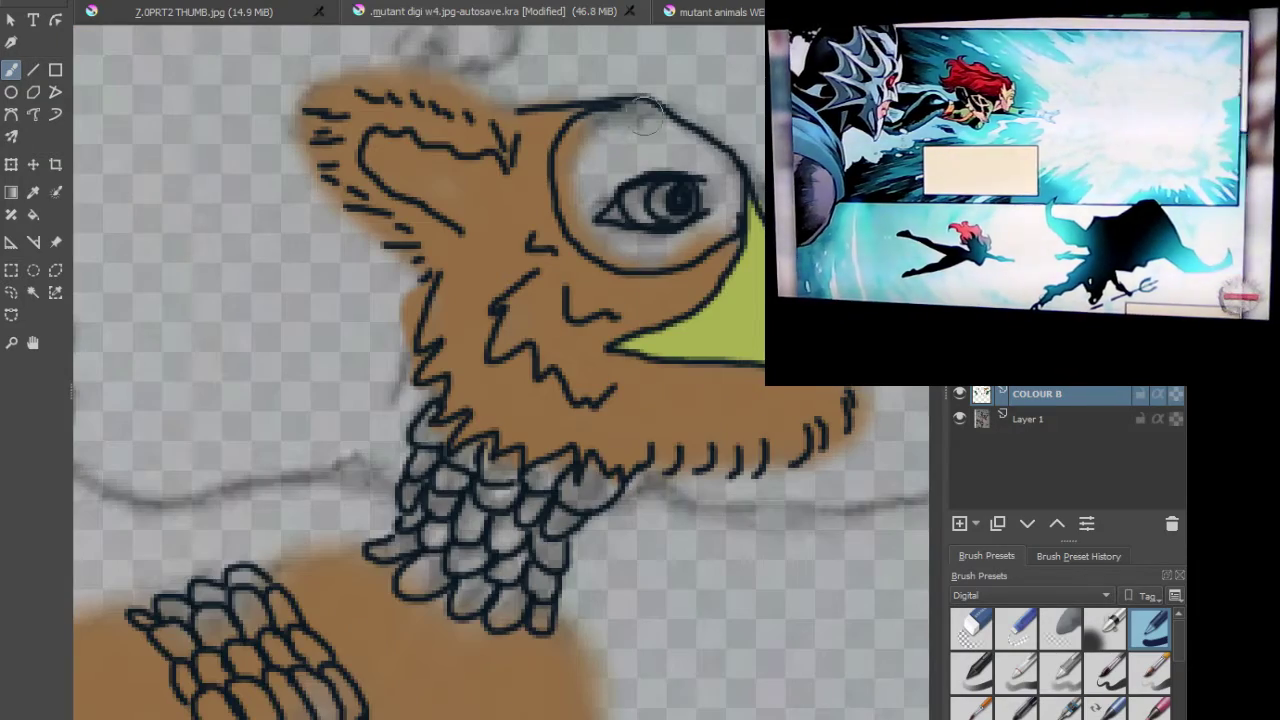
{"action": "scroll", "coordinate": [645, 115], "scroll_direction": "up", "scroll_amount": 3}
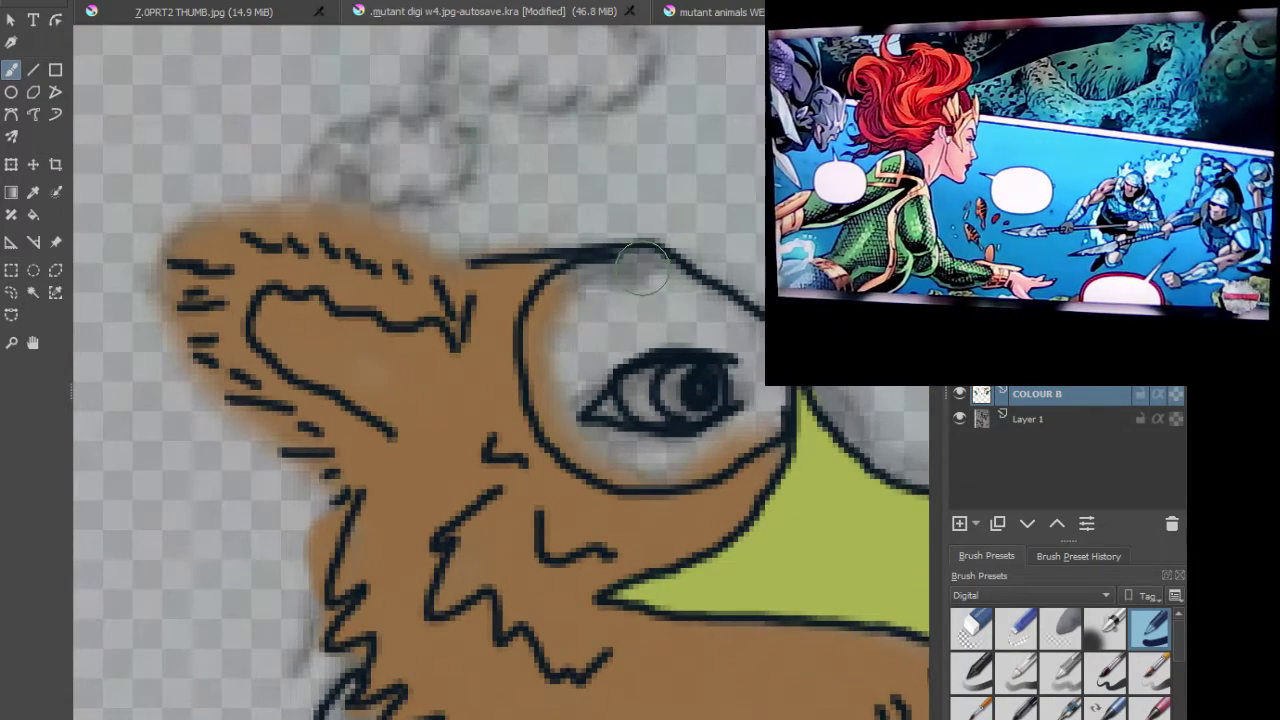
{"action": "mouse_move", "coordinate": [643, 268]}
{"action": "left_mouse_down"}
{"action": "mouse_move", "coordinate": [580, 285]}
{"action": "mouse_move", "coordinate": [551, 310]}
{"action": "mouse_move", "coordinate": [551, 398]}
{"action": "mouse_move", "coordinate": [618, 328]}
{"action": "mouse_move", "coordinate": [678, 312]}
{"action": "mouse_move", "coordinate": [755, 345]}
{"action": "left_mouse_up"}
{"action": "left_click_drag", "start_coordinate": [695, 285], "coordinate": [650, 300]}
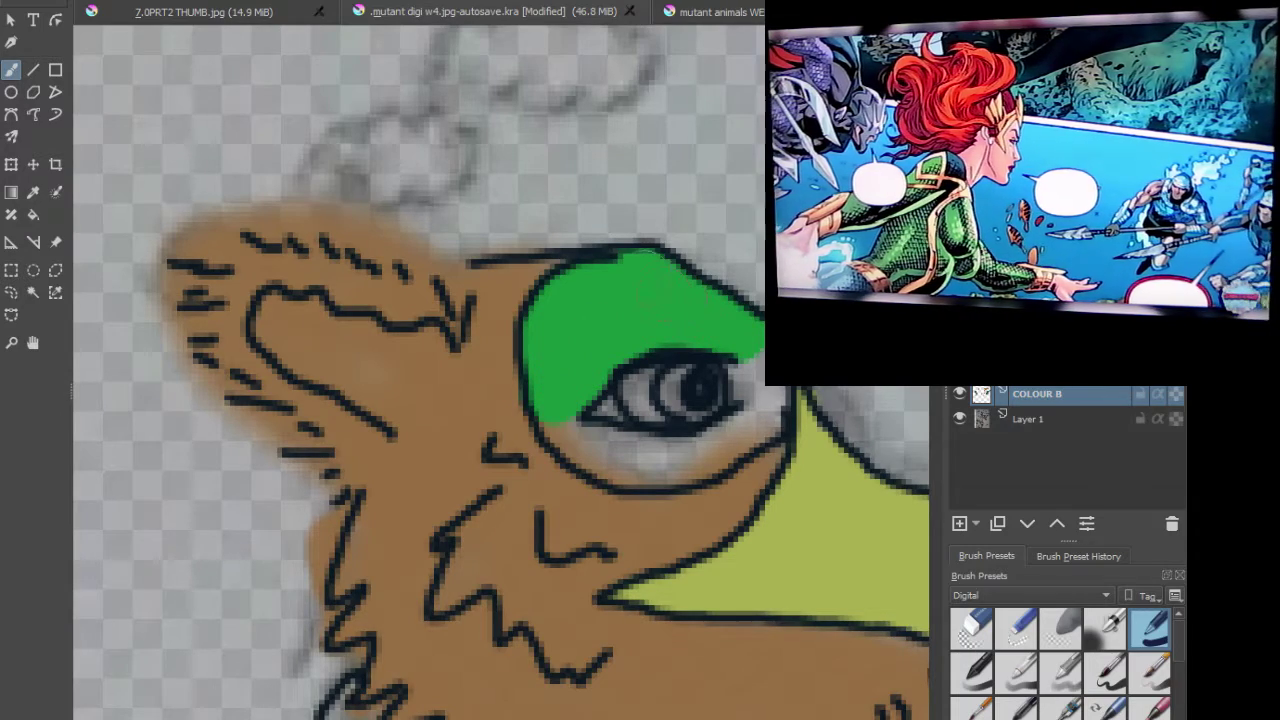
{"action": "mouse_move", "coordinate": [745, 358]}
{"action": "left_mouse_down"}
{"action": "mouse_move", "coordinate": [775, 420]}
{"action": "mouse_move", "coordinate": [765, 440]}
{"action": "mouse_move", "coordinate": [748, 430]}
{"action": "left_mouse_up"}
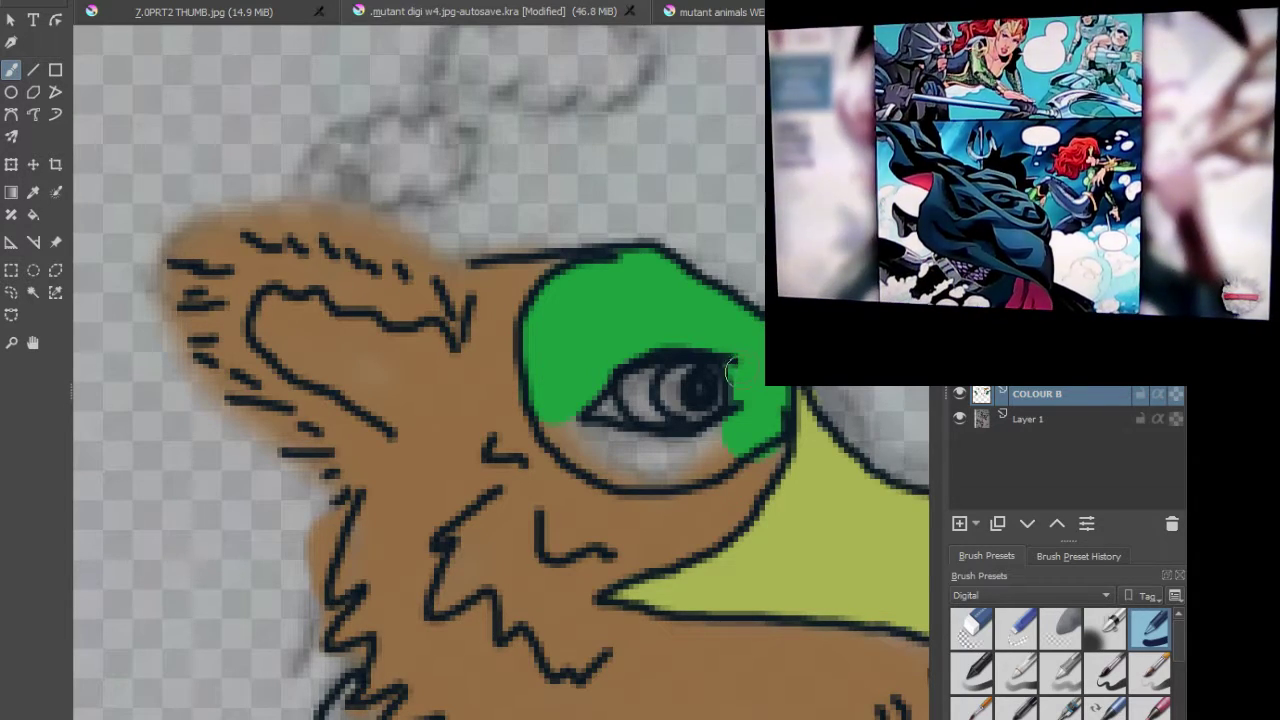
{"action": "mouse_move", "coordinate": [716, 422]}
{"action": "left_mouse_down"}
{"action": "mouse_move", "coordinate": [678, 454]}
{"action": "mouse_move", "coordinate": [616, 456]}
{"action": "left_mouse_up"}
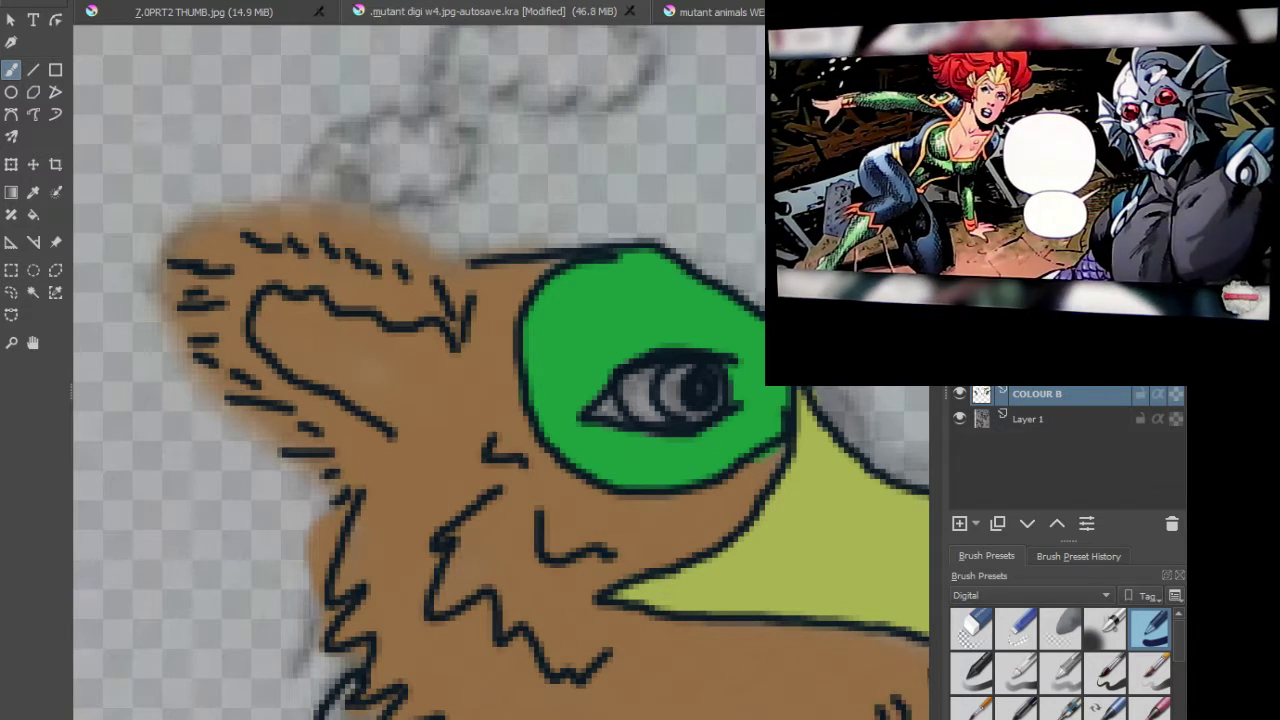
Step: Colour the small head's eye with a white eyeball, a bright yellow iris and green in the pointed corner
{"action": "scroll", "coordinate": [660, 400], "scroll_direction": "up", "scroll_amount": 3}
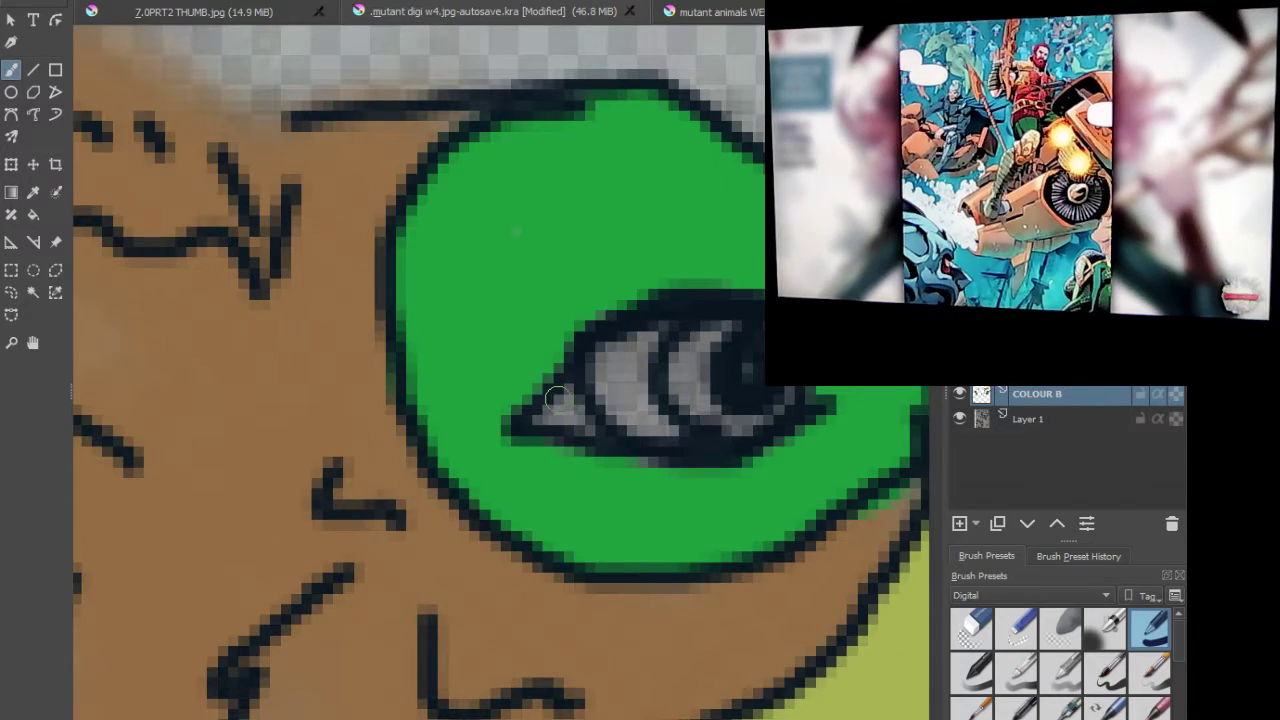
{"action": "mouse_move", "coordinate": [657, 330]}
{"action": "left_mouse_down"}
{"action": "mouse_move", "coordinate": [600, 364]}
{"action": "mouse_move", "coordinate": [619, 402]}
{"action": "mouse_move", "coordinate": [654, 426]}
{"action": "mouse_move", "coordinate": [655, 338]}
{"action": "left_mouse_up"}
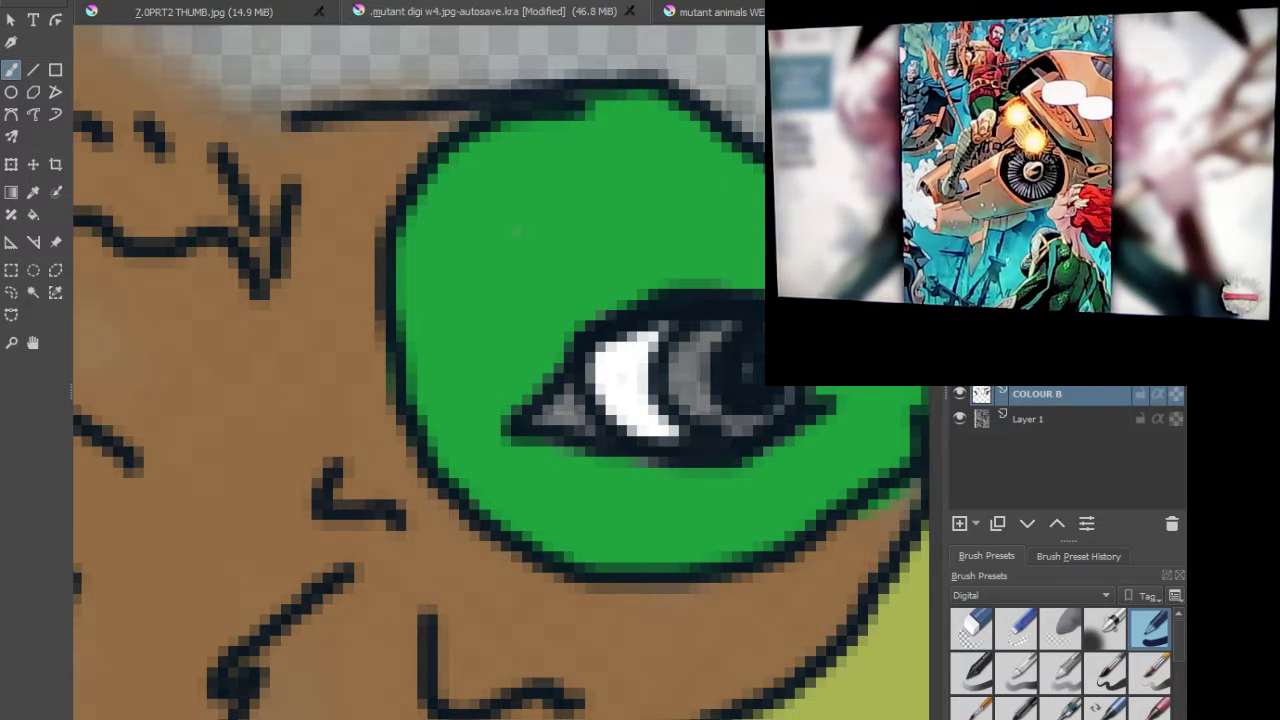
{"action": "mouse_move", "coordinate": [722, 340]}
{"action": "left_mouse_down"}
{"action": "mouse_move", "coordinate": [700, 350]}
{"action": "mouse_move", "coordinate": [692, 394]}
{"action": "mouse_move", "coordinate": [765, 418]}
{"action": "left_mouse_up"}
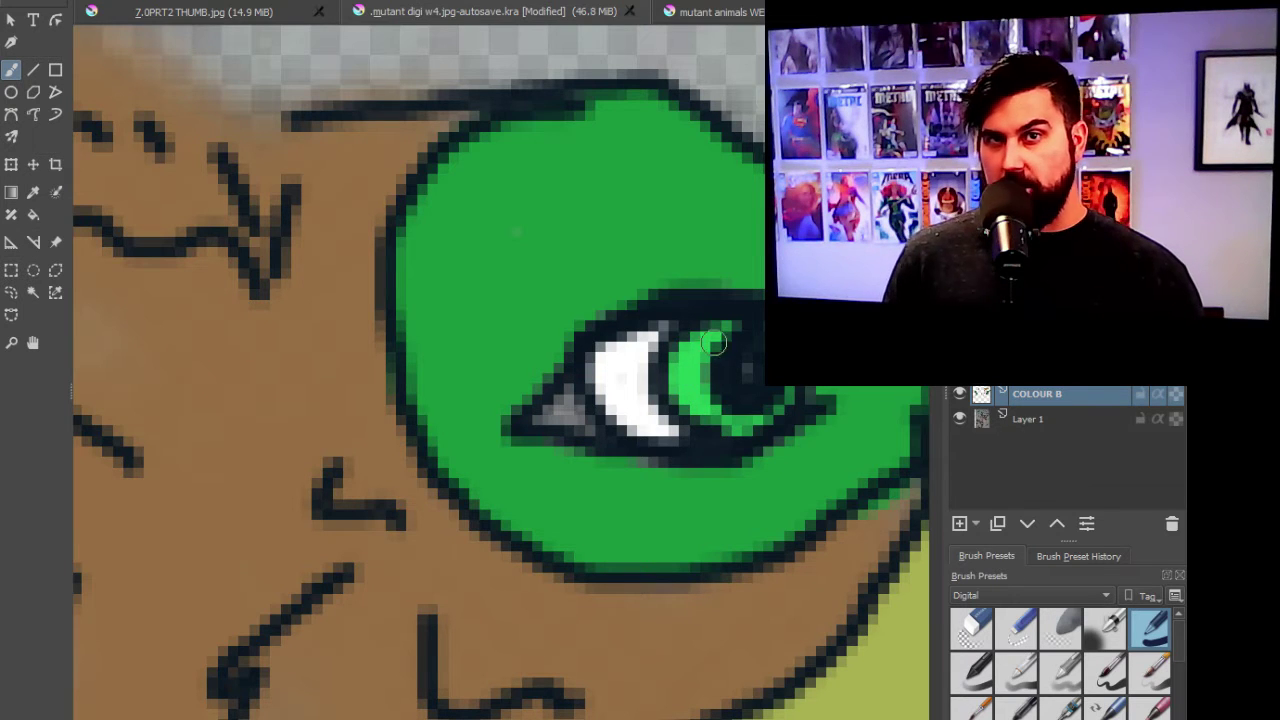
{"action": "mouse_move", "coordinate": [714, 340]}
{"action": "left_mouse_down"}
{"action": "mouse_move", "coordinate": [686, 357]}
{"action": "mouse_move", "coordinate": [687, 390]}
{"action": "mouse_move", "coordinate": [760, 402]}
{"action": "left_mouse_up"}
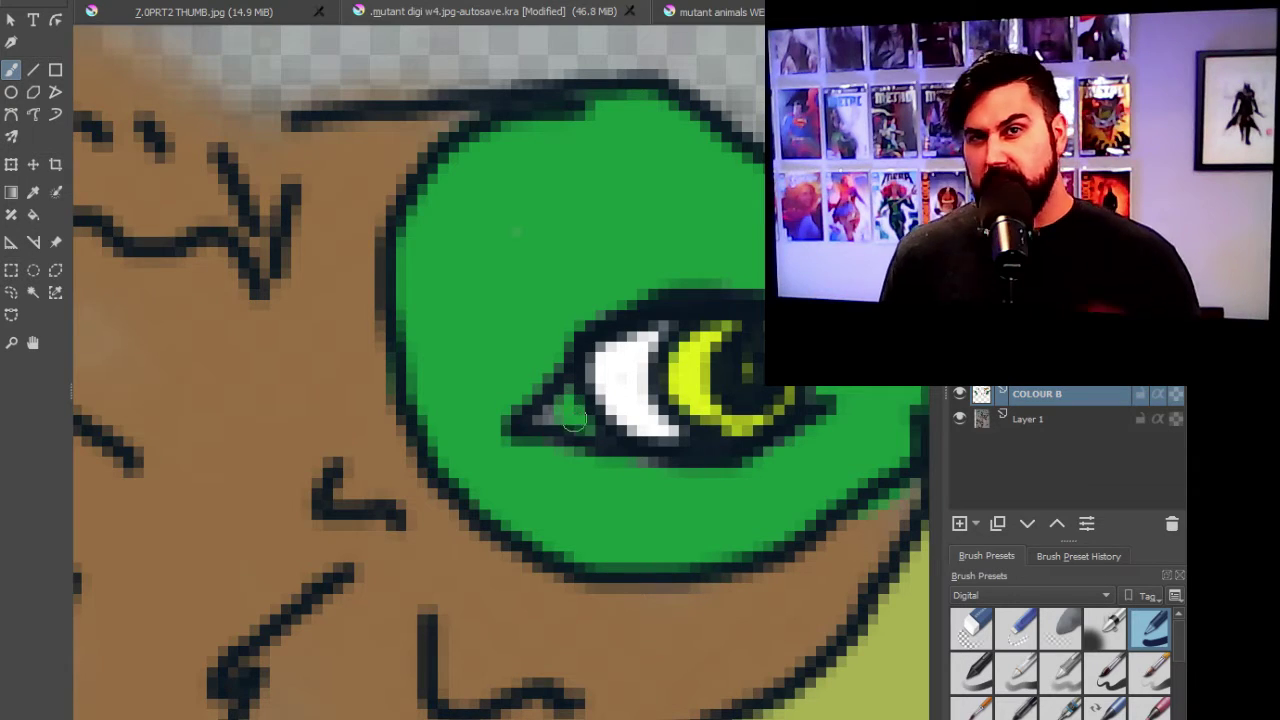
{"action": "scroll", "coordinate": [568, 420], "scroll_direction": "down", "scroll_amount": 2}
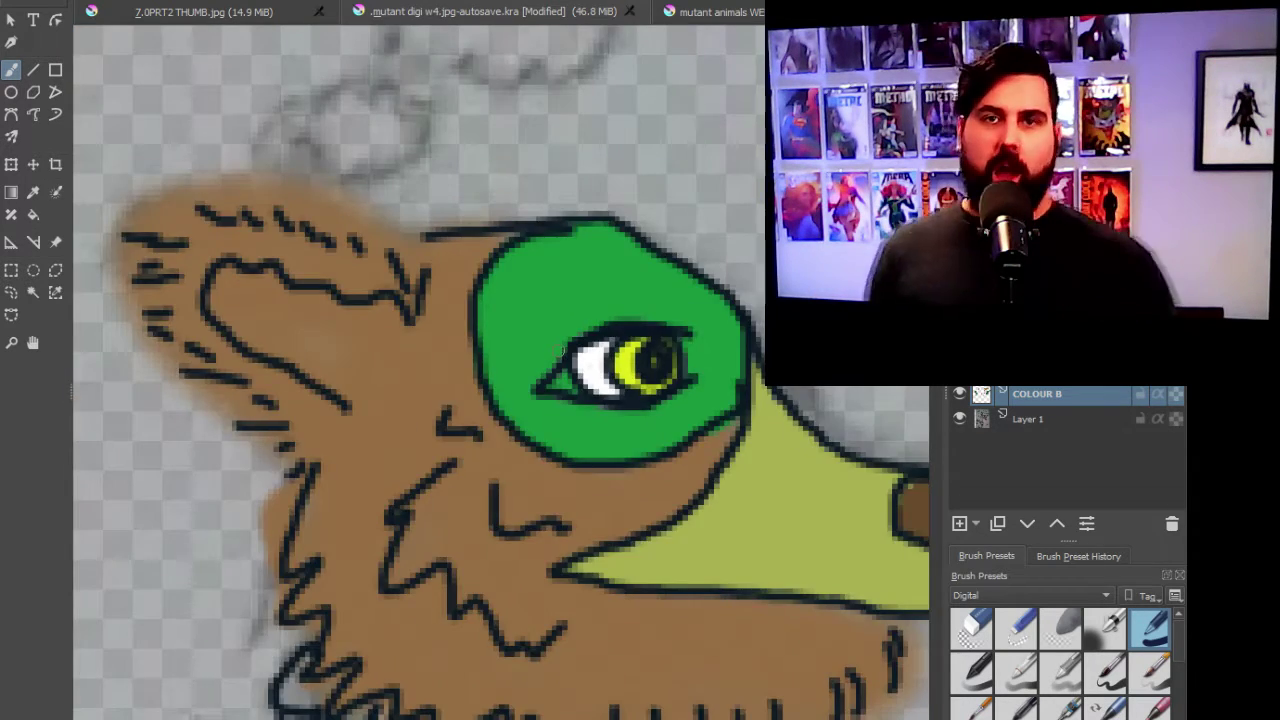
{"action": "scroll", "coordinate": [500, 400], "scroll_direction": "down", "scroll_amount": 3}
{"action": "scroll", "coordinate": [500, 400], "scroll_direction": "down", "scroll_amount": 1}
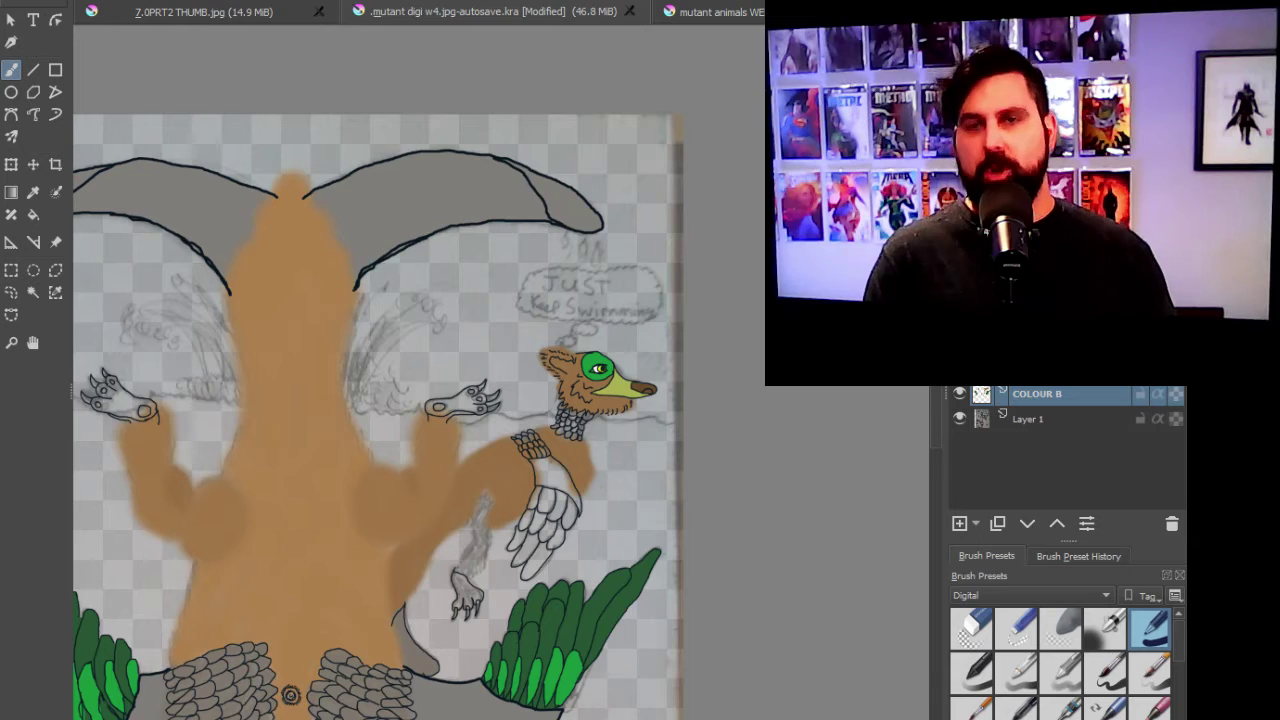
{"action": "scroll", "coordinate": [378, 417], "scroll_direction": "down", "scroll_amount": 1}
{"action": "mouse_move", "coordinate": [478, 430]}
{"action": "left_mouse_down"}
{"action": "mouse_move", "coordinate": [638, 220]}
{"action": "mouse_move", "coordinate": [630, 245]}
{"action": "left_mouse_up"}
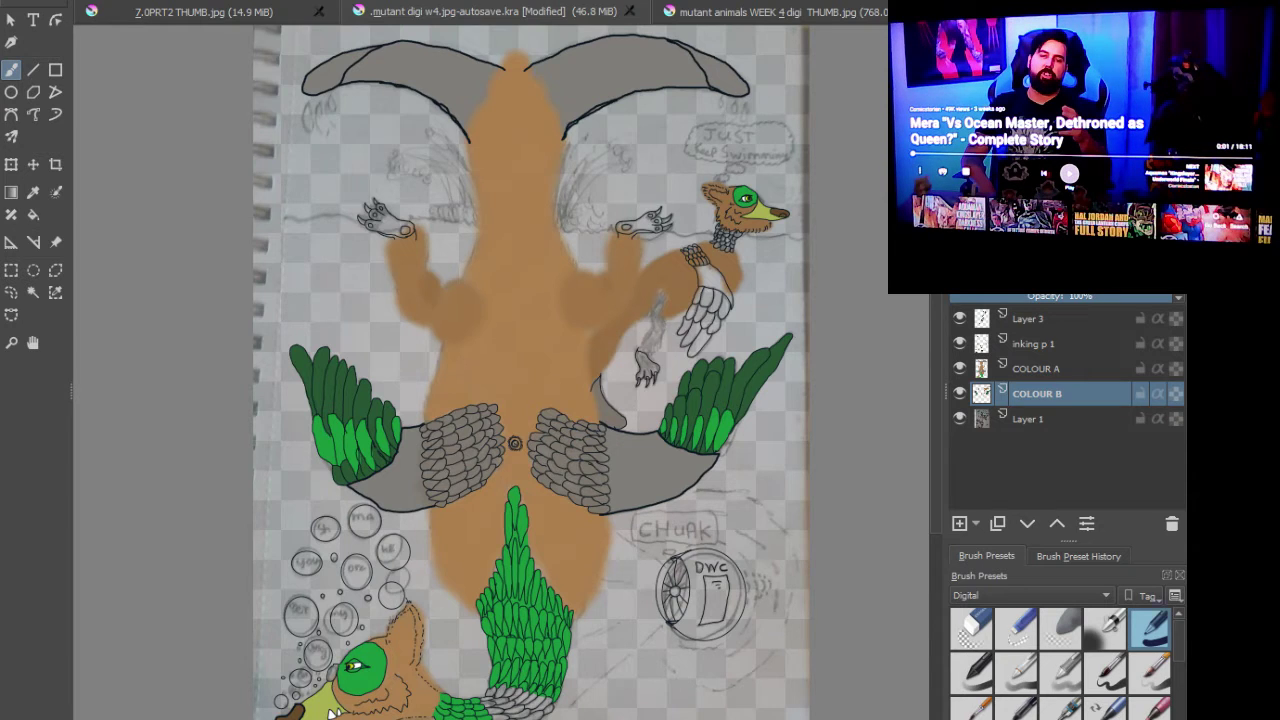
{"action": "scroll", "coordinate": [576, 418], "scroll_direction": "down", "scroll_amount": 2}
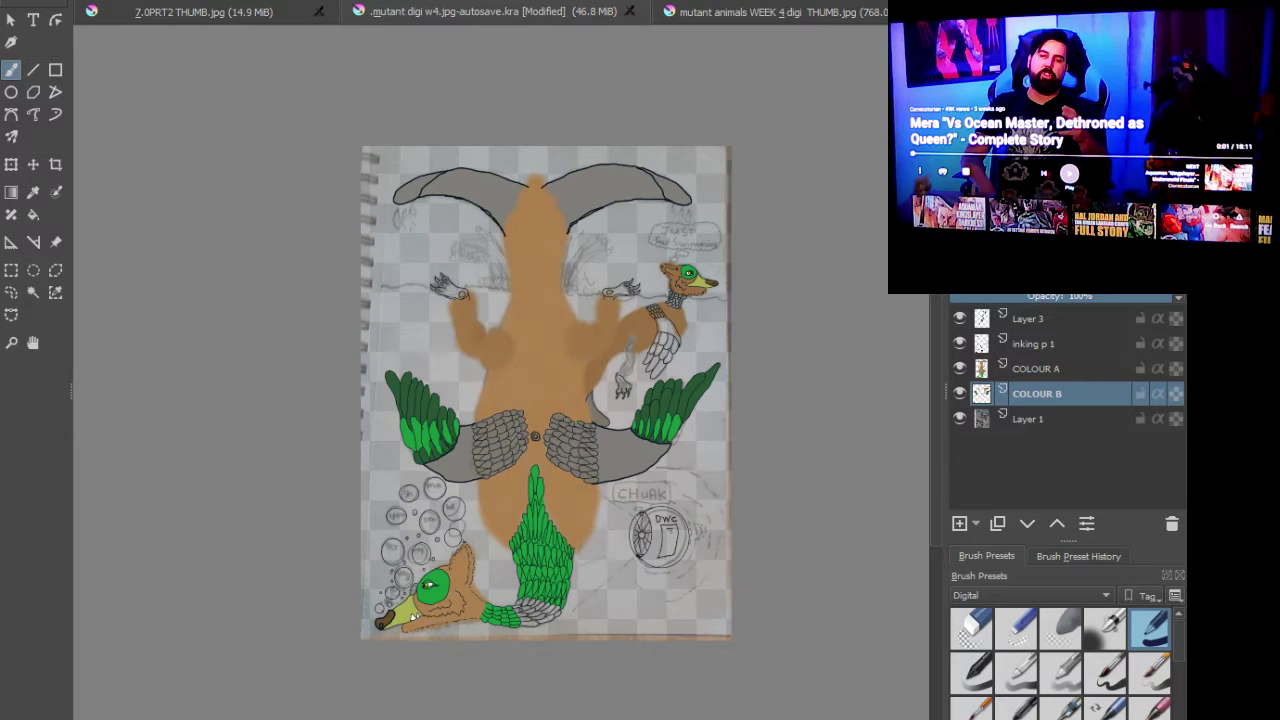
Step: On the COLOUR A layer, airbrush the sketched lower leg above the small clawed paw brown, from thigh to ankle
{"action": "scroll", "coordinate": [548, 428], "scroll_direction": "up", "scroll_amount": 2}
{"action": "left_click_drag", "start_coordinate": [651, 251], "coordinate": [579, 457]}
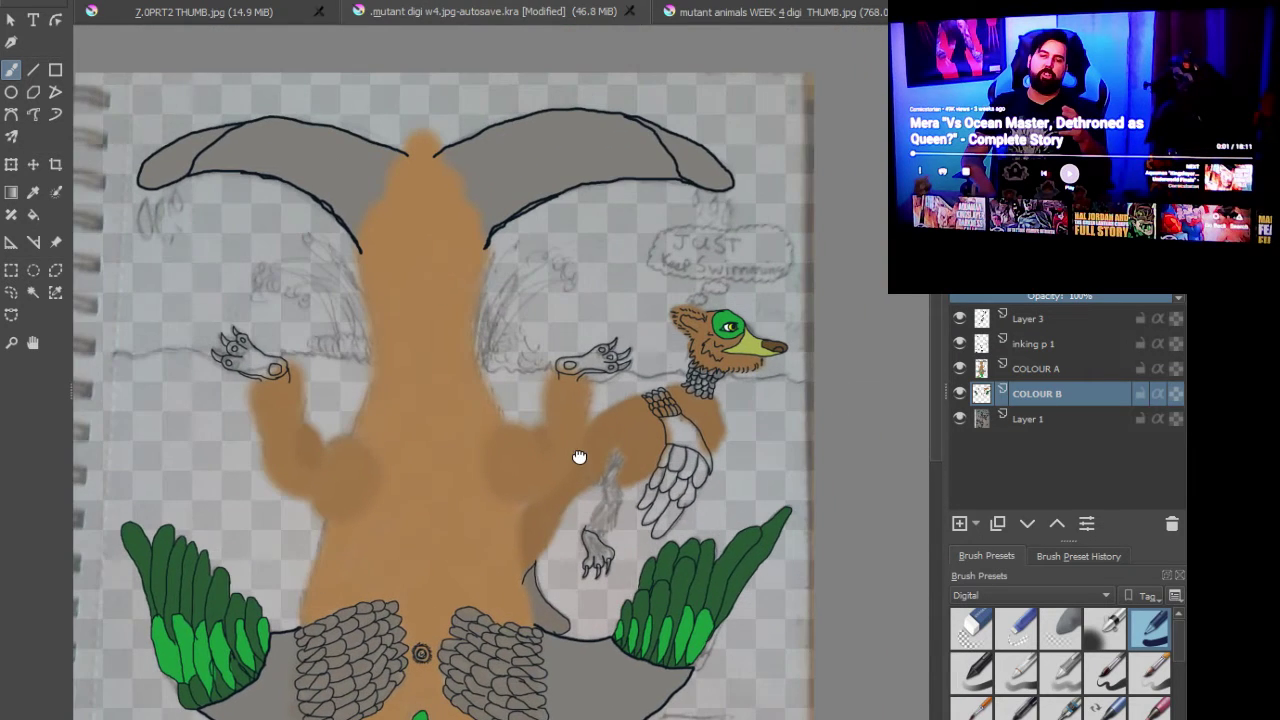
{"action": "scroll", "coordinate": [573, 378], "scroll_direction": "down", "scroll_amount": 4}
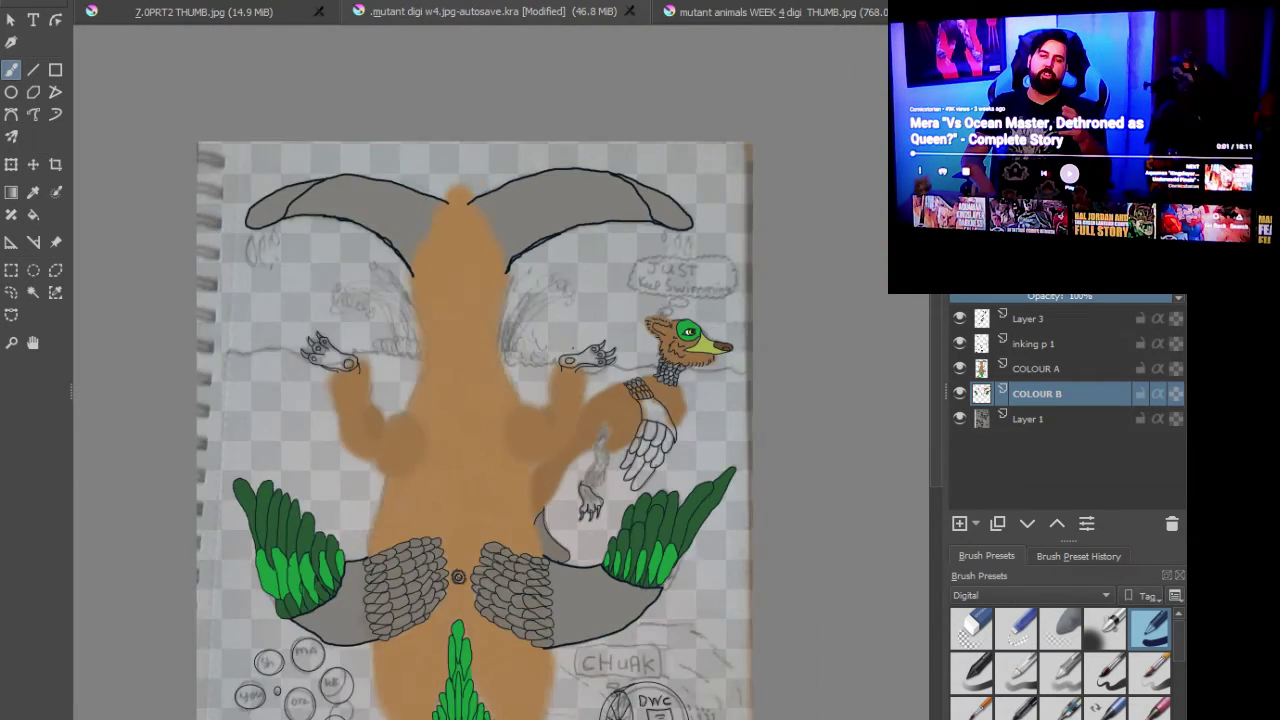
{"action": "left_click_drag", "start_coordinate": [573, 378], "coordinate": [634, 312]}
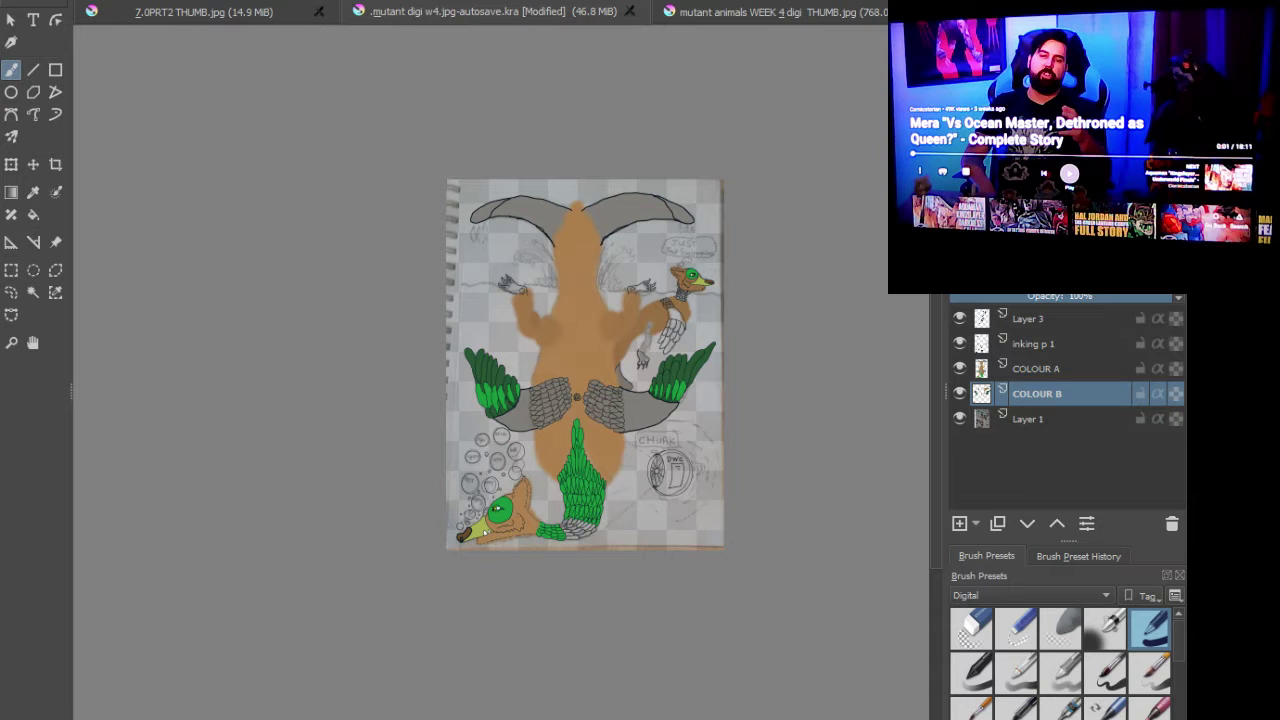
{"action": "scroll", "coordinate": [565, 298], "scroll_direction": "up", "scroll_amount": 3}
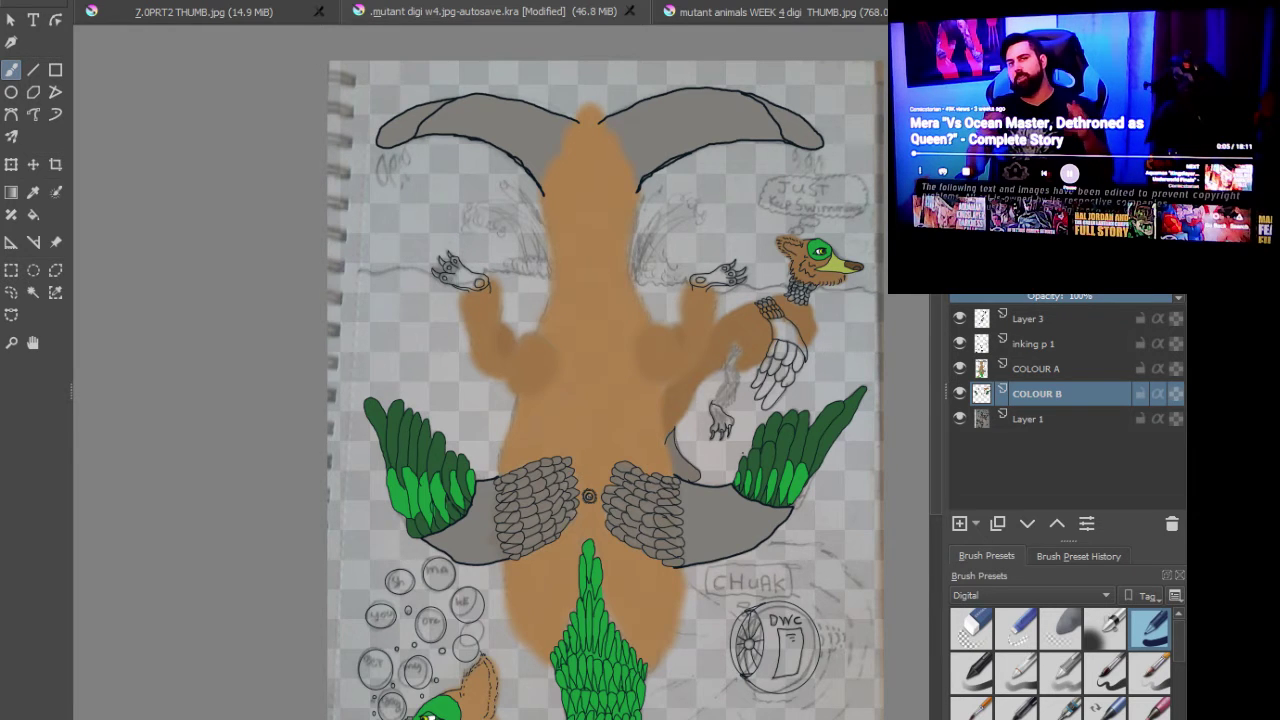
{"action": "scroll", "coordinate": [711, 450], "scroll_direction": "up", "scroll_amount": 3}
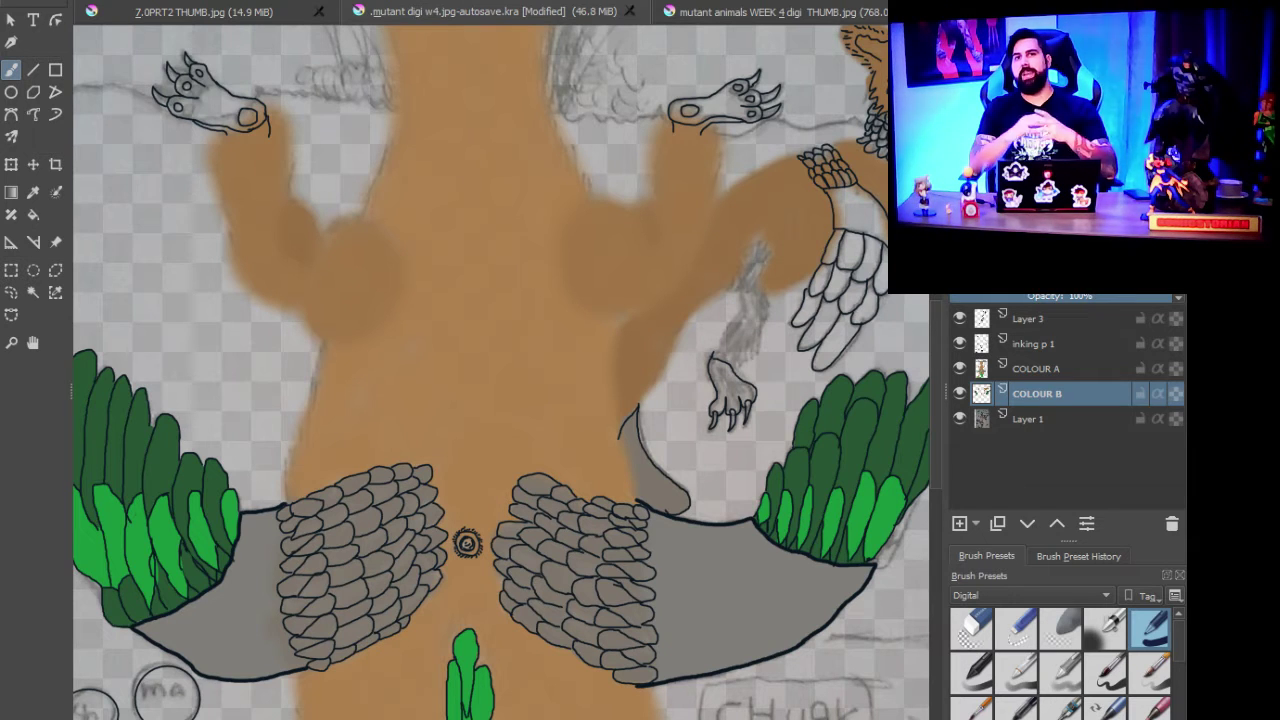
{"action": "scroll", "coordinate": [730, 290], "scroll_direction": "up", "scroll_amount": 4}
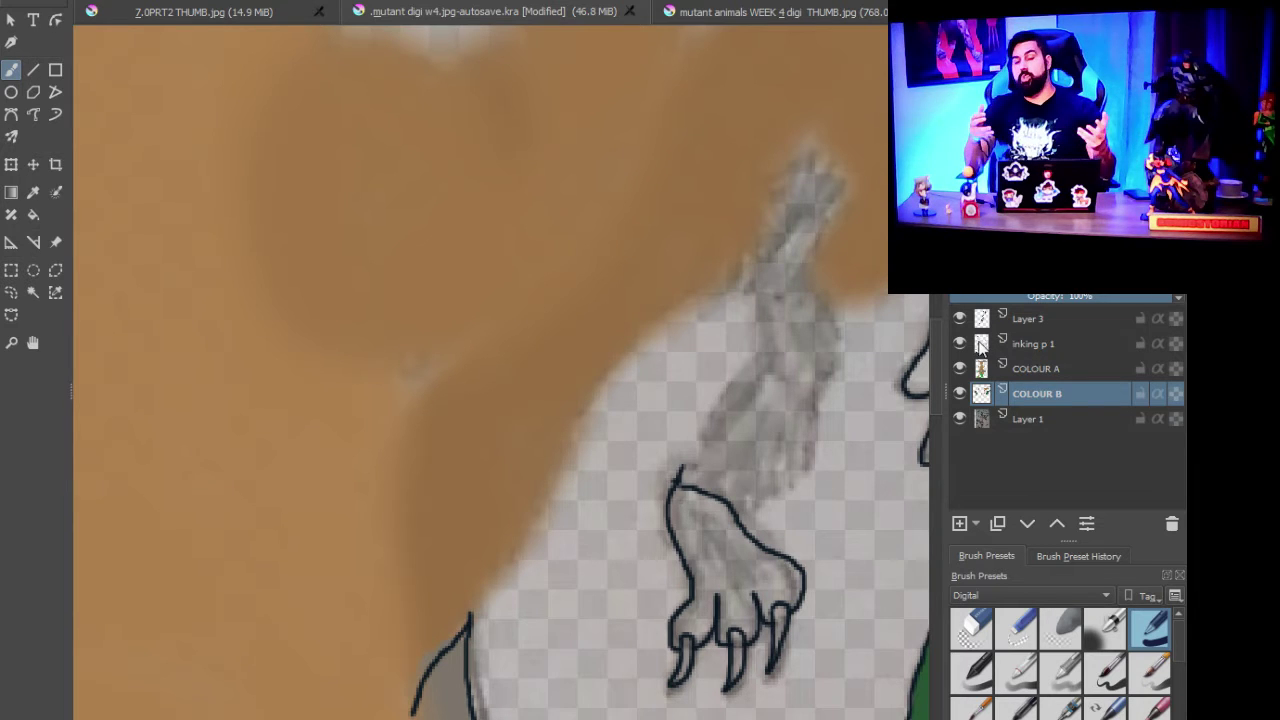
{"action": "left_click", "coordinate": [1036, 370]}
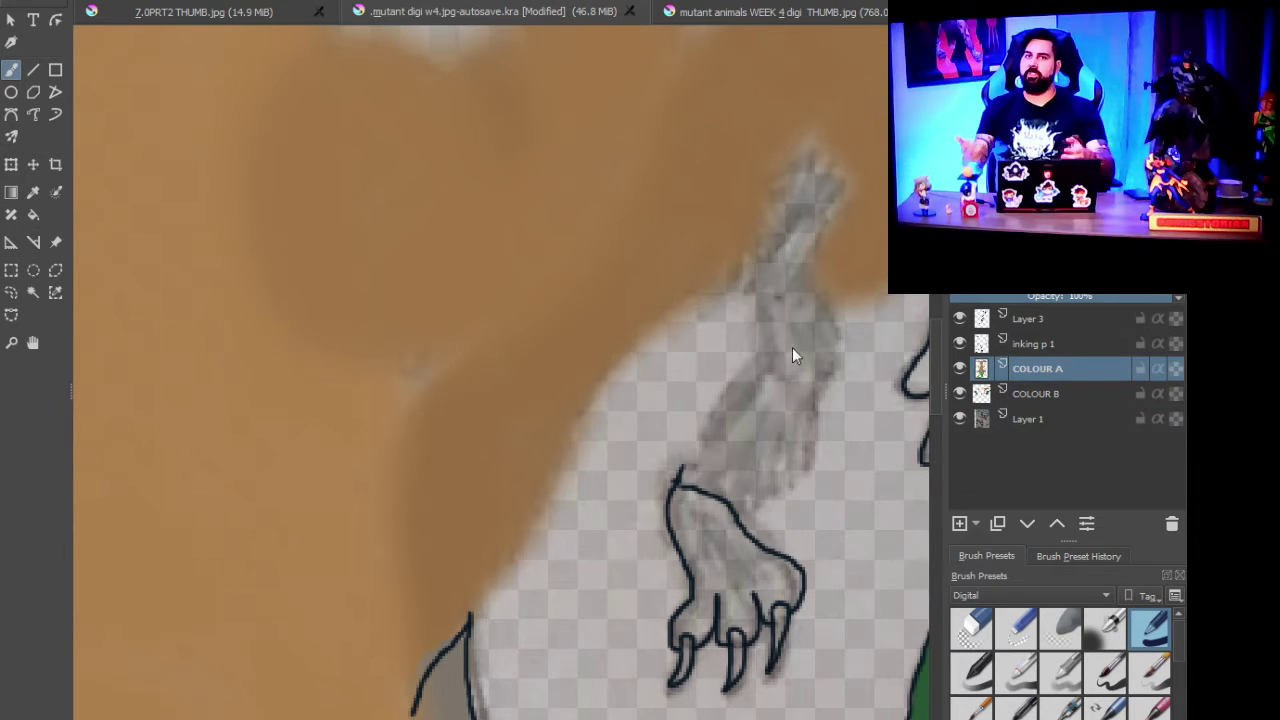
{"action": "key", "text": "slash"}
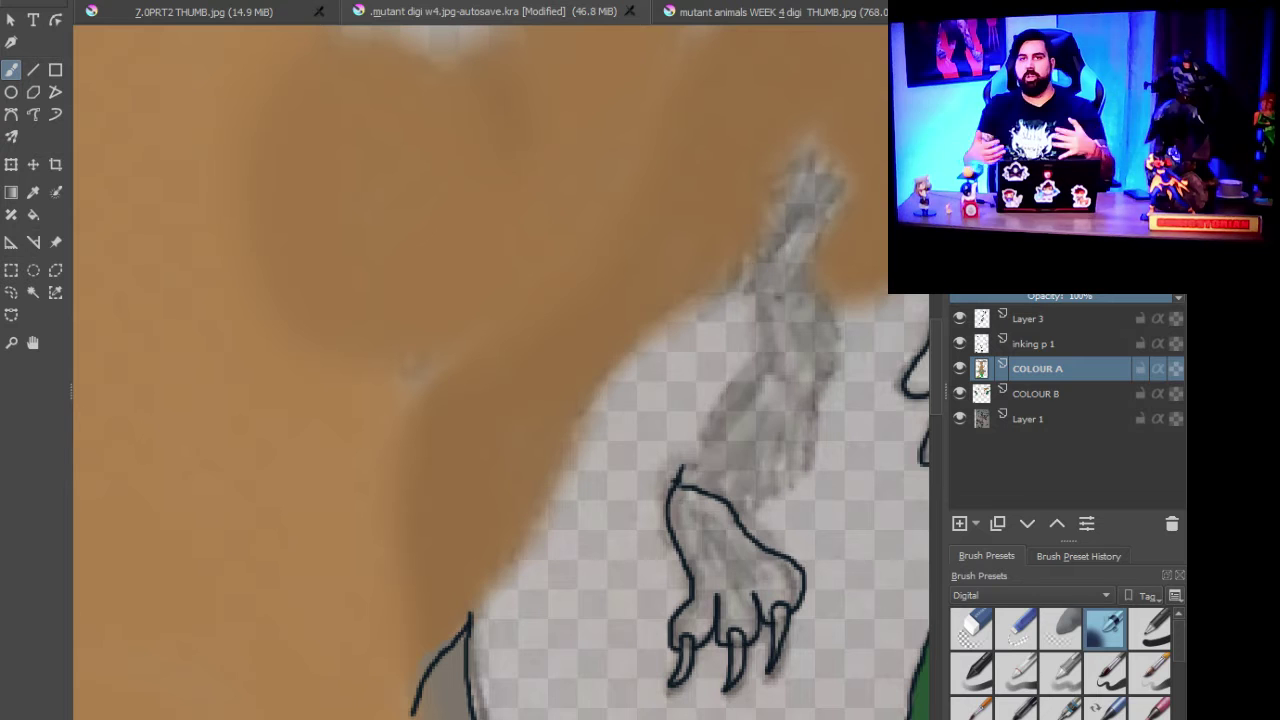
{"action": "mouse_move", "coordinate": [810, 155]}
{"action": "left_mouse_down"}
{"action": "mouse_move", "coordinate": [828, 220]}
{"action": "mouse_move", "coordinate": [836, 190]}
{"action": "mouse_move", "coordinate": [809, 160]}
{"action": "mouse_move", "coordinate": [779, 180]}
{"action": "mouse_move", "coordinate": [769, 213]}
{"action": "mouse_move", "coordinate": [774, 270]}
{"action": "mouse_move", "coordinate": [799, 213]}
{"action": "mouse_move", "coordinate": [791, 255]}
{"action": "mouse_move", "coordinate": [779, 232]}
{"action": "mouse_move", "coordinate": [759, 278]}
{"action": "mouse_move", "coordinate": [809, 266]}
{"action": "mouse_move", "coordinate": [832, 223]}
{"action": "mouse_move", "coordinate": [814, 137]}
{"action": "mouse_move", "coordinate": [796, 181]}
{"action": "mouse_move", "coordinate": [812, 203]}
{"action": "mouse_move", "coordinate": [784, 205]}
{"action": "mouse_move", "coordinate": [755, 258]}
{"action": "mouse_move", "coordinate": [774, 362]}
{"action": "mouse_move", "coordinate": [804, 320]}
{"action": "mouse_move", "coordinate": [779, 318]}
{"action": "mouse_move", "coordinate": [792, 332]}
{"action": "mouse_move", "coordinate": [812, 322]}
{"action": "mouse_move", "coordinate": [819, 362]}
{"action": "mouse_move", "coordinate": [794, 290]}
{"action": "mouse_move", "coordinate": [807, 320]}
{"action": "mouse_move", "coordinate": [794, 362]}
{"action": "mouse_move", "coordinate": [761, 372]}
{"action": "mouse_move", "coordinate": [682, 482]}
{"action": "mouse_move", "coordinate": [723, 480]}
{"action": "mouse_move", "coordinate": [746, 500]}
{"action": "mouse_move", "coordinate": [789, 475]}
{"action": "mouse_move", "coordinate": [809, 440]}
{"action": "mouse_move", "coordinate": [806, 375]}
{"action": "mouse_move", "coordinate": [762, 483]}
{"action": "mouse_move", "coordinate": [779, 395]}
{"action": "mouse_move", "coordinate": [751, 450]}
{"action": "mouse_move", "coordinate": [730, 460]}
{"action": "mouse_move", "coordinate": [730, 445]}
{"action": "mouse_move", "coordinate": [721, 460]}
{"action": "mouse_move", "coordinate": [787, 340]}
{"action": "mouse_move", "coordinate": [770, 433]}
{"action": "mouse_move", "coordinate": [688, 495]}
{"action": "left_mouse_up"}
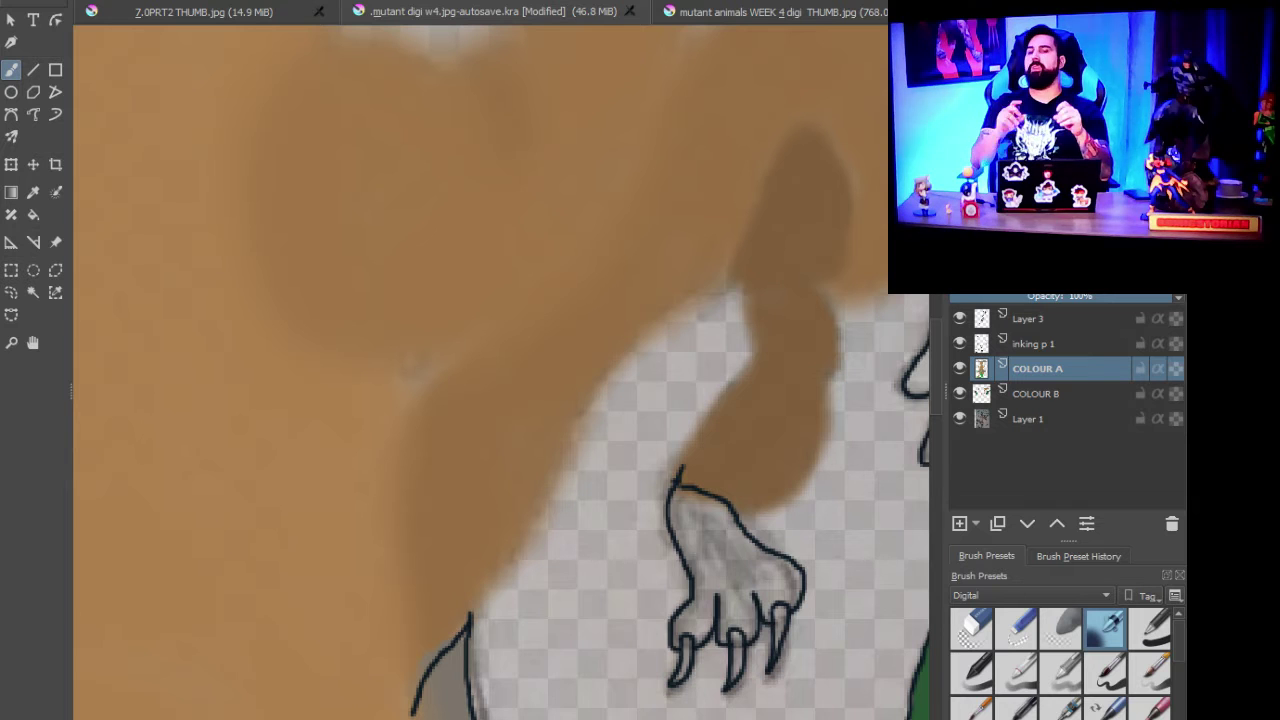
Step: Fill the small paw and its toes below that leg with the same brown up to the outline, leaving the claws unpainted
{"action": "mouse_move", "coordinate": [694, 509]}
{"action": "left_mouse_down"}
{"action": "mouse_move", "coordinate": [700, 540]}
{"action": "mouse_move", "coordinate": [718, 512]}
{"action": "mouse_move", "coordinate": [770, 583]}
{"action": "mouse_move", "coordinate": [795, 585]}
{"action": "mouse_move", "coordinate": [740, 605]}
{"action": "mouse_move", "coordinate": [692, 530]}
{"action": "mouse_move", "coordinate": [688, 485]}
{"action": "mouse_move", "coordinate": [690, 508]}
{"action": "left_mouse_up"}
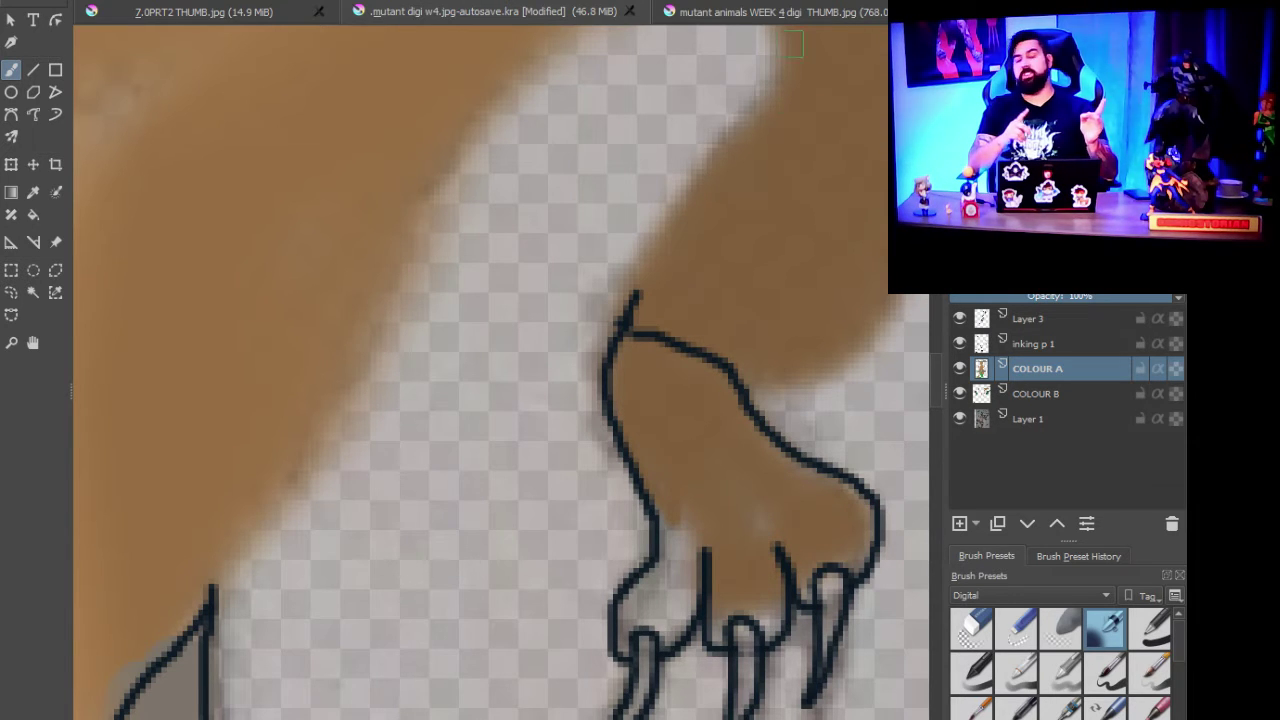
{"action": "mouse_move", "coordinate": [668, 510]}
{"action": "left_mouse_down"}
{"action": "mouse_move", "coordinate": [648, 608]}
{"action": "mouse_move", "coordinate": [640, 588]}
{"action": "left_mouse_up"}
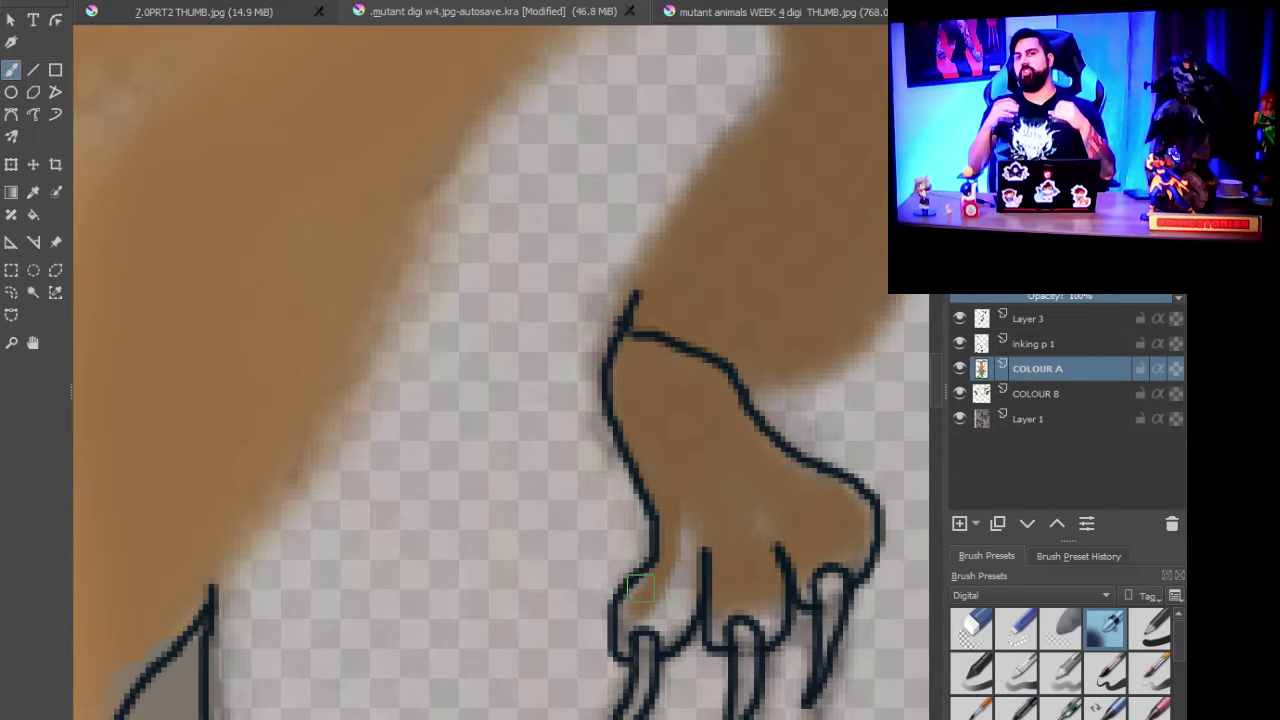
{"action": "mouse_move", "coordinate": [645, 620]}
{"action": "left_mouse_down"}
{"action": "mouse_move", "coordinate": [669, 641]}
{"action": "mouse_move", "coordinate": [692, 572]}
{"action": "mouse_move", "coordinate": [689, 529]}
{"action": "mouse_move", "coordinate": [661, 616]}
{"action": "mouse_move", "coordinate": [674, 604]}
{"action": "mouse_move", "coordinate": [688, 613]}
{"action": "mouse_move", "coordinate": [694, 523]}
{"action": "left_mouse_up"}
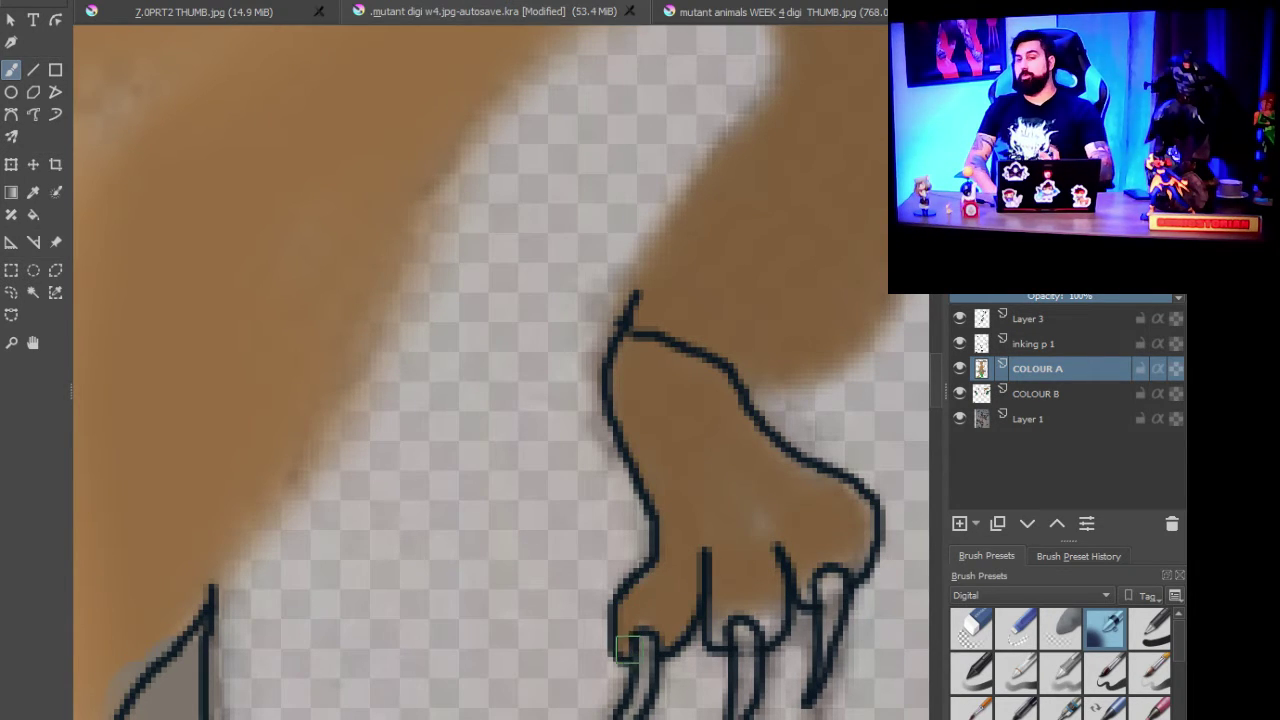
{"action": "mouse_move", "coordinate": [706, 620]}
{"action": "left_mouse_down"}
{"action": "mouse_move", "coordinate": [716, 632]}
{"action": "mouse_move", "coordinate": [720, 608]}
{"action": "mouse_move", "coordinate": [780, 618]}
{"action": "mouse_move", "coordinate": [768, 630]}
{"action": "mouse_move", "coordinate": [738, 606]}
{"action": "mouse_move", "coordinate": [719, 620]}
{"action": "left_mouse_up"}
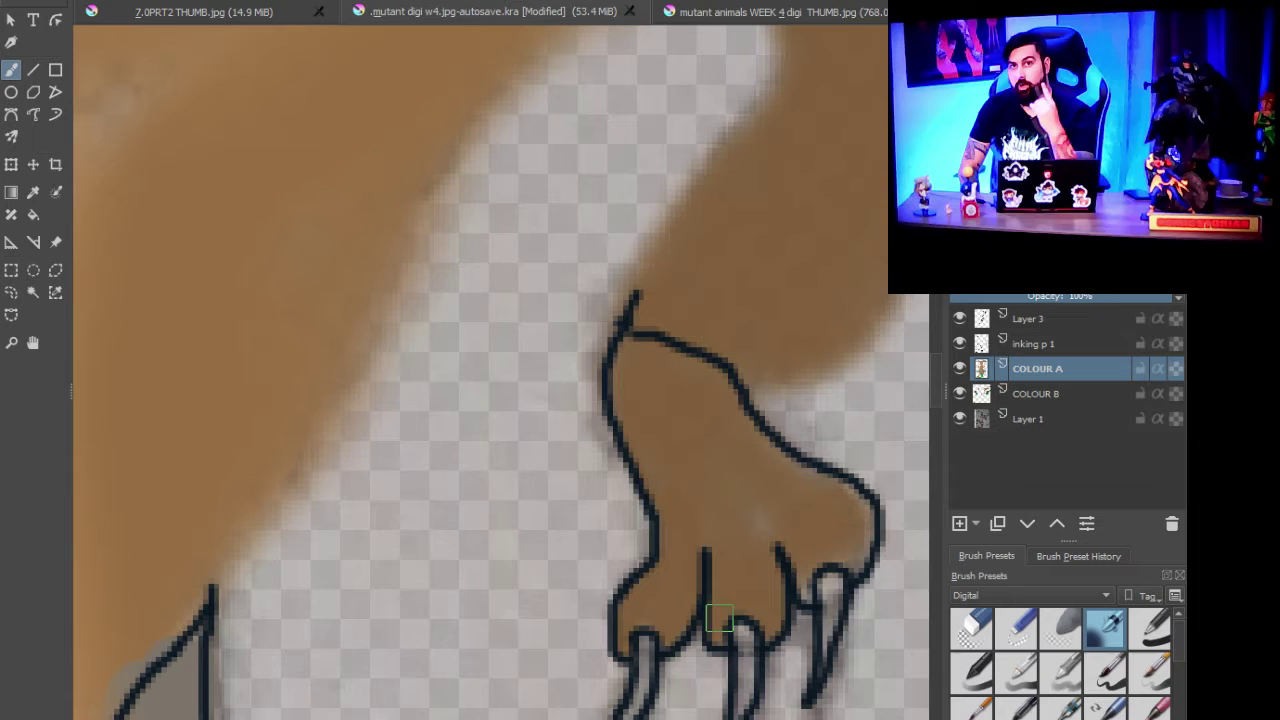
{"action": "mouse_move", "coordinate": [744, 523]}
{"action": "left_mouse_down"}
{"action": "mouse_move", "coordinate": [805, 566]}
{"action": "mouse_move", "coordinate": [811, 595]}
{"action": "mouse_move", "coordinate": [809, 572]}
{"action": "mouse_move", "coordinate": [856, 556]}
{"action": "mouse_move", "coordinate": [838, 497]}
{"action": "mouse_move", "coordinate": [760, 467]}
{"action": "left_mouse_up"}
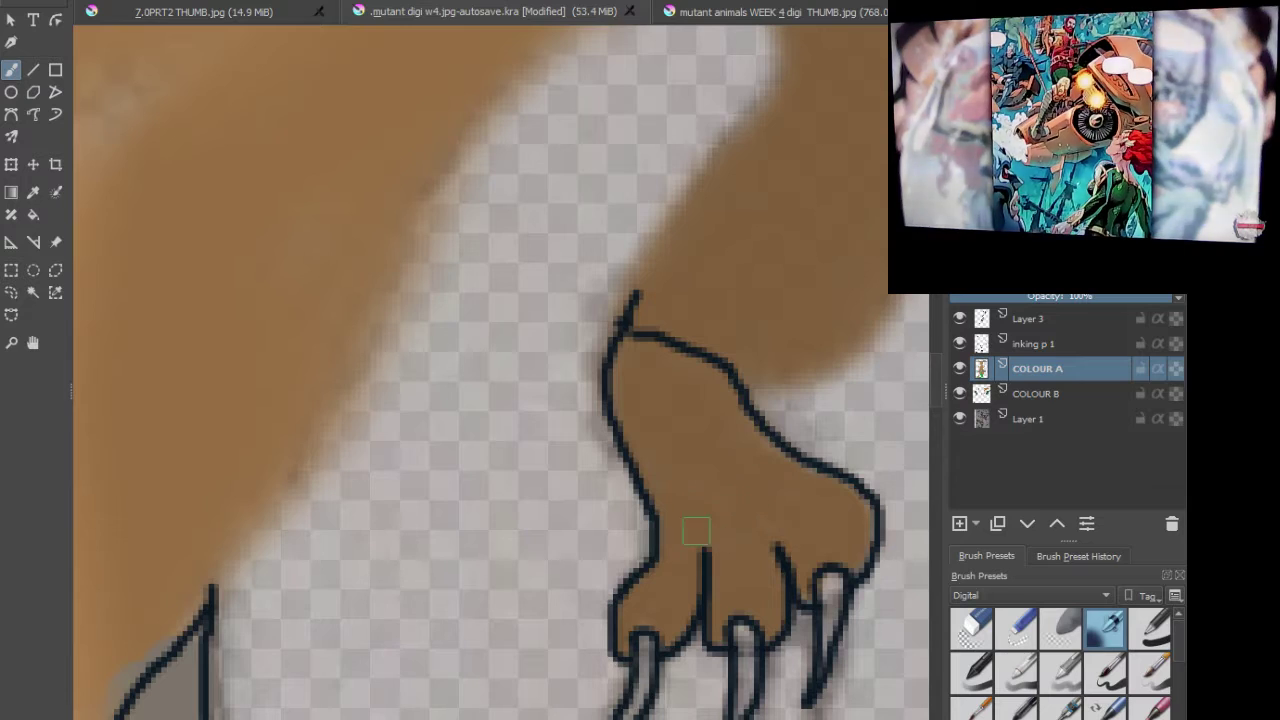
{"action": "mouse_move", "coordinate": [785, 465]}
{"action": "left_mouse_down"}
{"action": "mouse_move", "coordinate": [765, 455]}
{"action": "mouse_move", "coordinate": [855, 505]}
{"action": "mouse_move", "coordinate": [862, 540]}
{"action": "left_mouse_up"}
Step: Paint the raised paw nearer the small head orange-brown within its outline, including its pads but not the claws
{"action": "scroll", "coordinate": [558, 495], "scroll_direction": "down", "scroll_amount": 4}
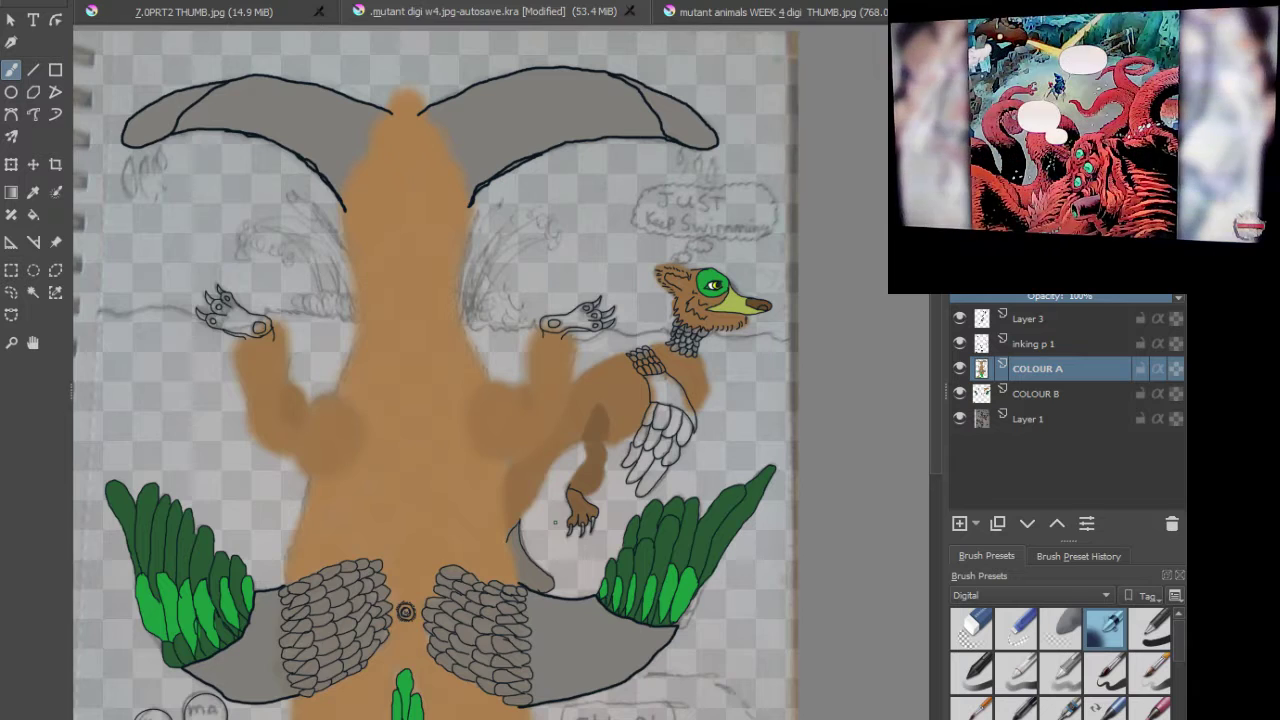
{"action": "left_click_drag", "start_coordinate": [555, 522], "coordinate": [700, 524]}
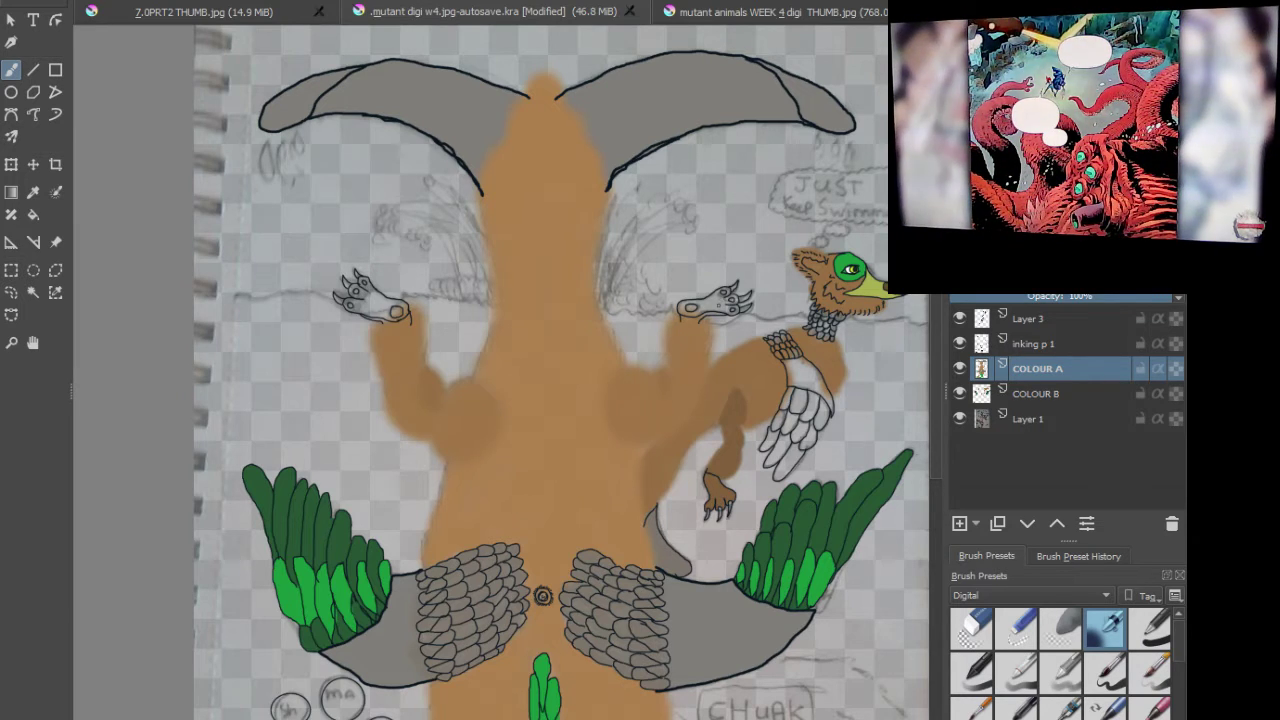
{"action": "scroll", "coordinate": [718, 305], "scroll_direction": "up", "scroll_amount": 4}
{"action": "scroll", "coordinate": [718, 305], "scroll_direction": "up", "scroll_amount": 1}
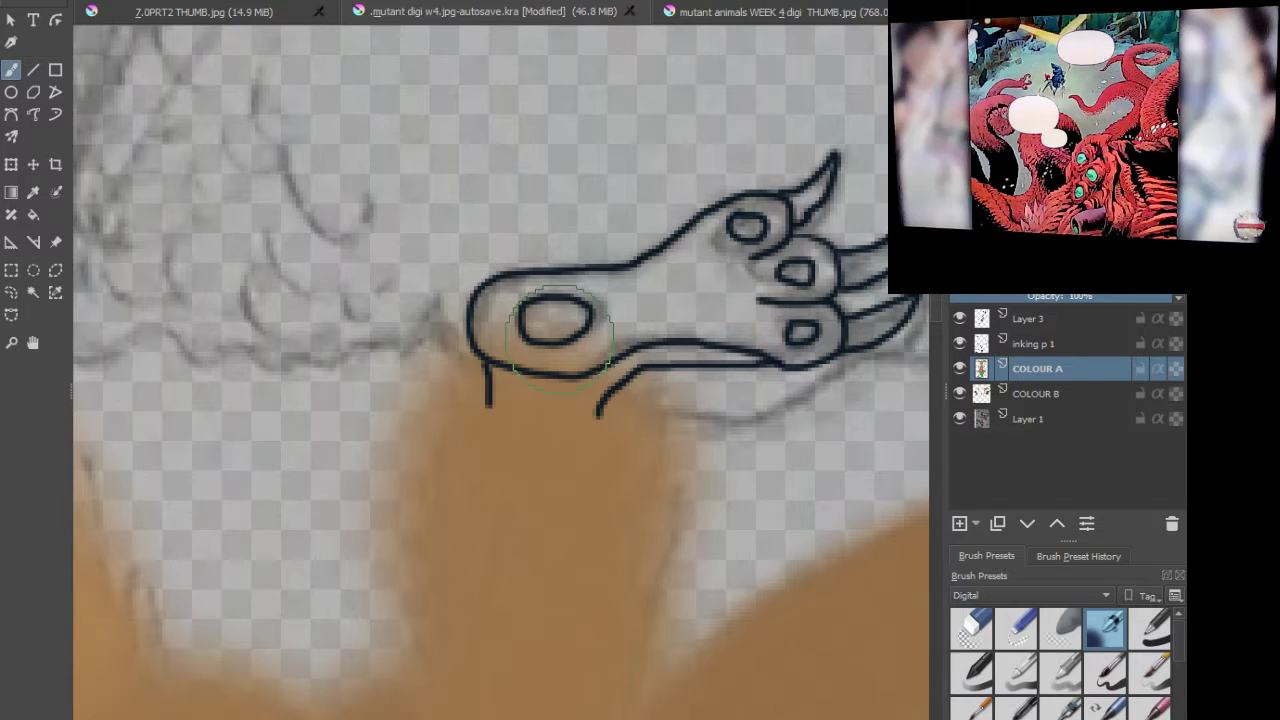
{"action": "mouse_move", "coordinate": [530, 351]}
{"action": "left_mouse_down"}
{"action": "mouse_move", "coordinate": [565, 325]}
{"action": "mouse_move", "coordinate": [714, 286]}
{"action": "mouse_move", "coordinate": [722, 316]}
{"action": "mouse_move", "coordinate": [835, 345]}
{"action": "mouse_move", "coordinate": [855, 310]}
{"action": "mouse_move", "coordinate": [790, 295]}
{"action": "mouse_move", "coordinate": [765, 232]}
{"action": "mouse_move", "coordinate": [840, 236]}
{"action": "mouse_move", "coordinate": [800, 322]}
{"action": "mouse_move", "coordinate": [740, 270]}
{"action": "mouse_move", "coordinate": [738, 232]}
{"action": "mouse_move", "coordinate": [765, 200]}
{"action": "mouse_move", "coordinate": [710, 250]}
{"action": "mouse_move", "coordinate": [556, 300]}
{"action": "mouse_move", "coordinate": [495, 285]}
{"action": "mouse_move", "coordinate": [470, 300]}
{"action": "mouse_move", "coordinate": [566, 335]}
{"action": "left_mouse_up"}
{"action": "mouse_move", "coordinate": [680, 300]}
{"action": "left_mouse_down"}
{"action": "mouse_move", "coordinate": [761, 310]}
{"action": "mouse_move", "coordinate": [702, 328]}
{"action": "mouse_move", "coordinate": [668, 332]}
{"action": "left_mouse_up"}
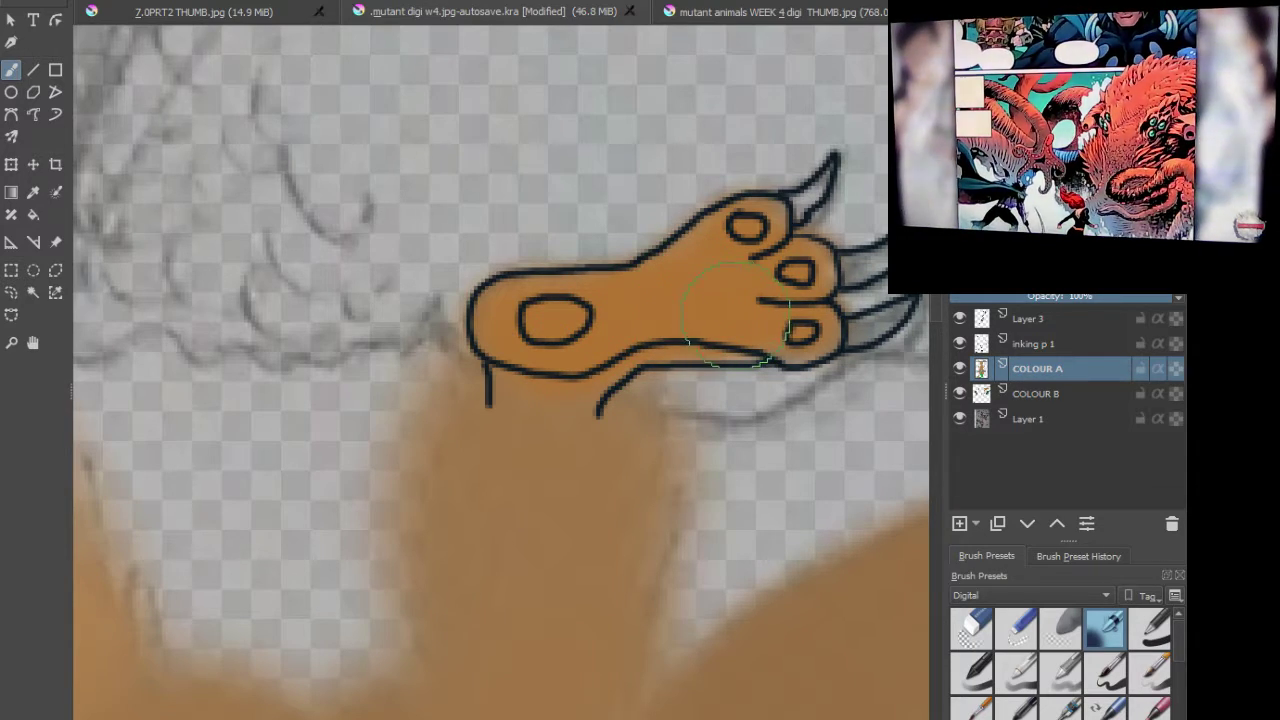
Step: Paint the toes and lower edge of the raised paw on the body's opposite side orange-brown, leaving the claws unpainted
{"action": "scroll", "coordinate": [650, 270], "scroll_direction": "down", "scroll_amount": 3}
{"action": "scroll", "coordinate": [500, 294], "scroll_direction": "down", "scroll_amount": 3}
{"action": "left_click_drag", "start_coordinate": [323, 327], "coordinate": [651, 294]}
{"action": "scroll", "coordinate": [491, 286], "scroll_direction": "up", "scroll_amount": 5}
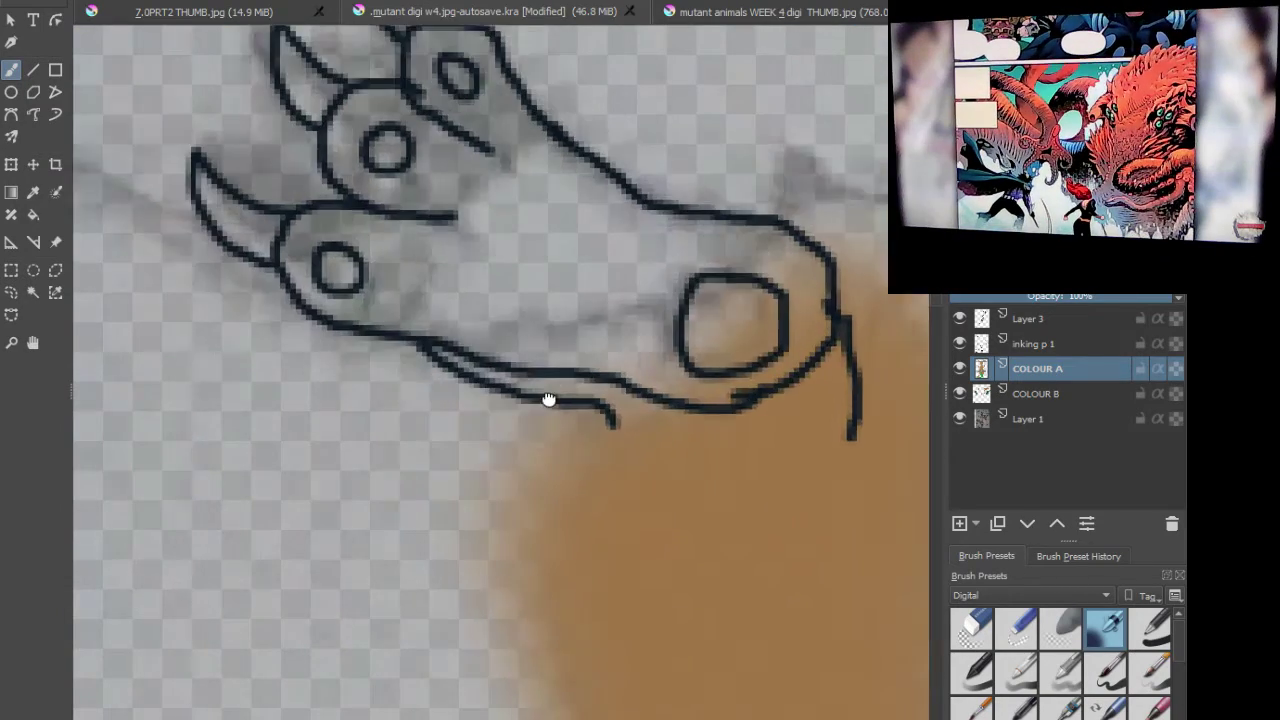
{"action": "left_click_drag", "start_coordinate": [548, 400], "coordinate": [550, 460]}
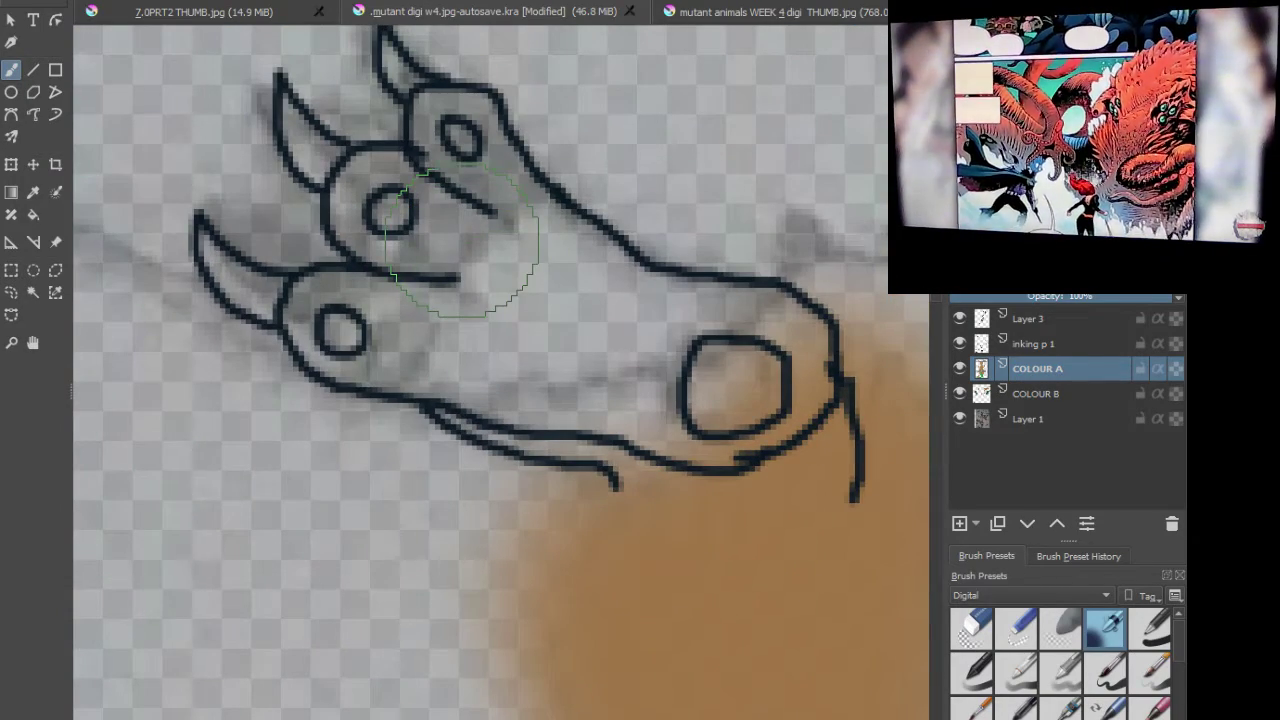
{"action": "mouse_move", "coordinate": [462, 243]}
{"action": "left_mouse_down"}
{"action": "mouse_move", "coordinate": [500, 314]}
{"action": "mouse_move", "coordinate": [571, 286]}
{"action": "mouse_move", "coordinate": [643, 415]}
{"action": "mouse_move", "coordinate": [640, 440]}
{"action": "mouse_move", "coordinate": [780, 462]}
{"action": "mouse_move", "coordinate": [820, 340]}
{"action": "mouse_move", "coordinate": [805, 385]}
{"action": "mouse_move", "coordinate": [740, 320]}
{"action": "mouse_move", "coordinate": [720, 333]}
{"action": "mouse_move", "coordinate": [760, 320]}
{"action": "mouse_move", "coordinate": [790, 330]}
{"action": "mouse_move", "coordinate": [677, 342]}
{"action": "mouse_move", "coordinate": [650, 285]}
{"action": "mouse_move", "coordinate": [548, 272]}
{"action": "mouse_move", "coordinate": [515, 160]}
{"action": "mouse_move", "coordinate": [490, 130]}
{"action": "mouse_move", "coordinate": [458, 120]}
{"action": "mouse_move", "coordinate": [568, 236]}
{"action": "mouse_move", "coordinate": [448, 193]}
{"action": "left_mouse_up"}
{"action": "key", "text": "ctrl+z"}
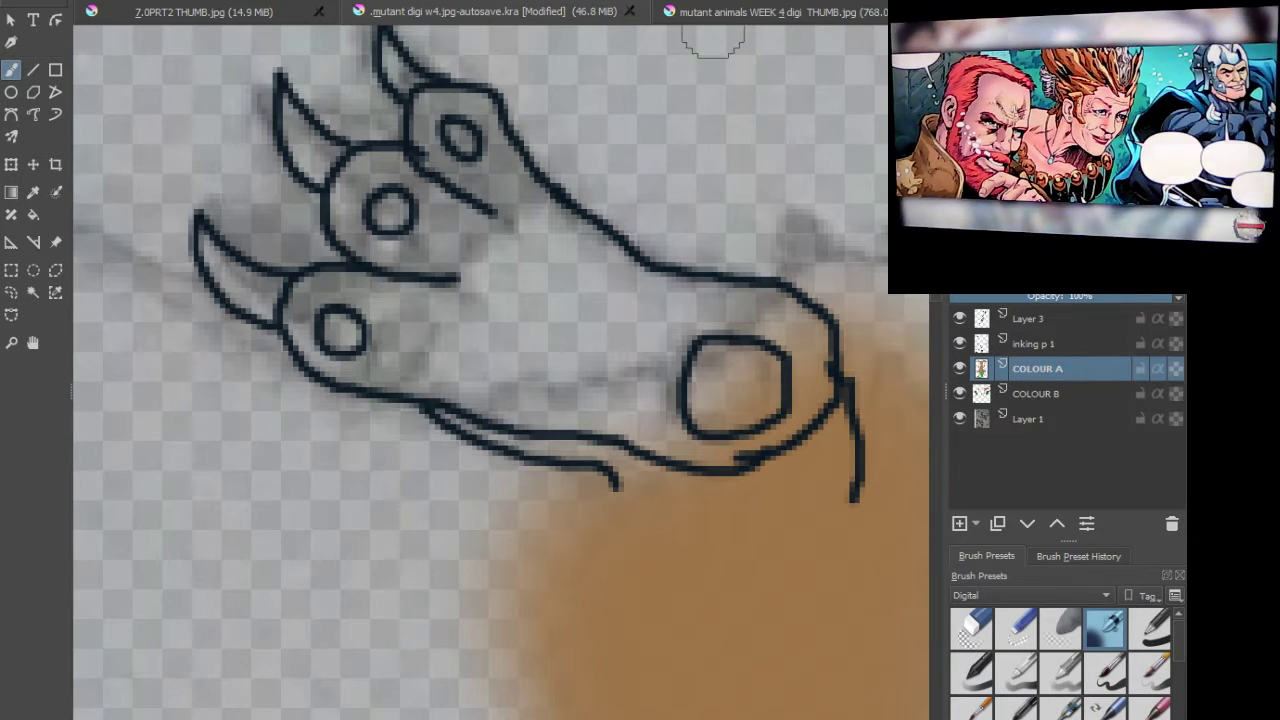
{"action": "mouse_move", "coordinate": [450, 125]}
{"action": "left_mouse_down"}
{"action": "mouse_move", "coordinate": [420, 135]}
{"action": "mouse_move", "coordinate": [440, 100]}
{"action": "mouse_move", "coordinate": [470, 90]}
{"action": "mouse_move", "coordinate": [490, 118]}
{"action": "left_mouse_up"}
{"action": "left_click_drag", "start_coordinate": [422, 152], "coordinate": [535, 220]}
{"action": "mouse_move", "coordinate": [405, 160]}
{"action": "left_mouse_down"}
{"action": "mouse_move", "coordinate": [346, 188]}
{"action": "mouse_move", "coordinate": [359, 238]}
{"action": "mouse_move", "coordinate": [441, 250]}
{"action": "mouse_move", "coordinate": [386, 208]}
{"action": "mouse_move", "coordinate": [476, 225]}
{"action": "mouse_move", "coordinate": [446, 262]}
{"action": "mouse_move", "coordinate": [404, 277]}
{"action": "mouse_move", "coordinate": [426, 297]}
{"action": "mouse_move", "coordinate": [311, 293]}
{"action": "mouse_move", "coordinate": [321, 345]}
{"action": "mouse_move", "coordinate": [338, 360]}
{"action": "mouse_move", "coordinate": [311, 330]}
{"action": "mouse_move", "coordinate": [314, 297]}
{"action": "mouse_move", "coordinate": [359, 292]}
{"action": "mouse_move", "coordinate": [366, 316]}
{"action": "mouse_move", "coordinate": [339, 330]}
{"action": "mouse_move", "coordinate": [341, 365]}
{"action": "mouse_move", "coordinate": [426, 378]}
{"action": "mouse_move", "coordinate": [486, 410]}
{"action": "mouse_move", "coordinate": [436, 380]}
{"action": "mouse_move", "coordinate": [398, 375]}
{"action": "mouse_move", "coordinate": [468, 395]}
{"action": "mouse_move", "coordinate": [491, 425]}
{"action": "mouse_move", "coordinate": [616, 448]}
{"action": "mouse_move", "coordinate": [660, 480]}
{"action": "left_mouse_up"}
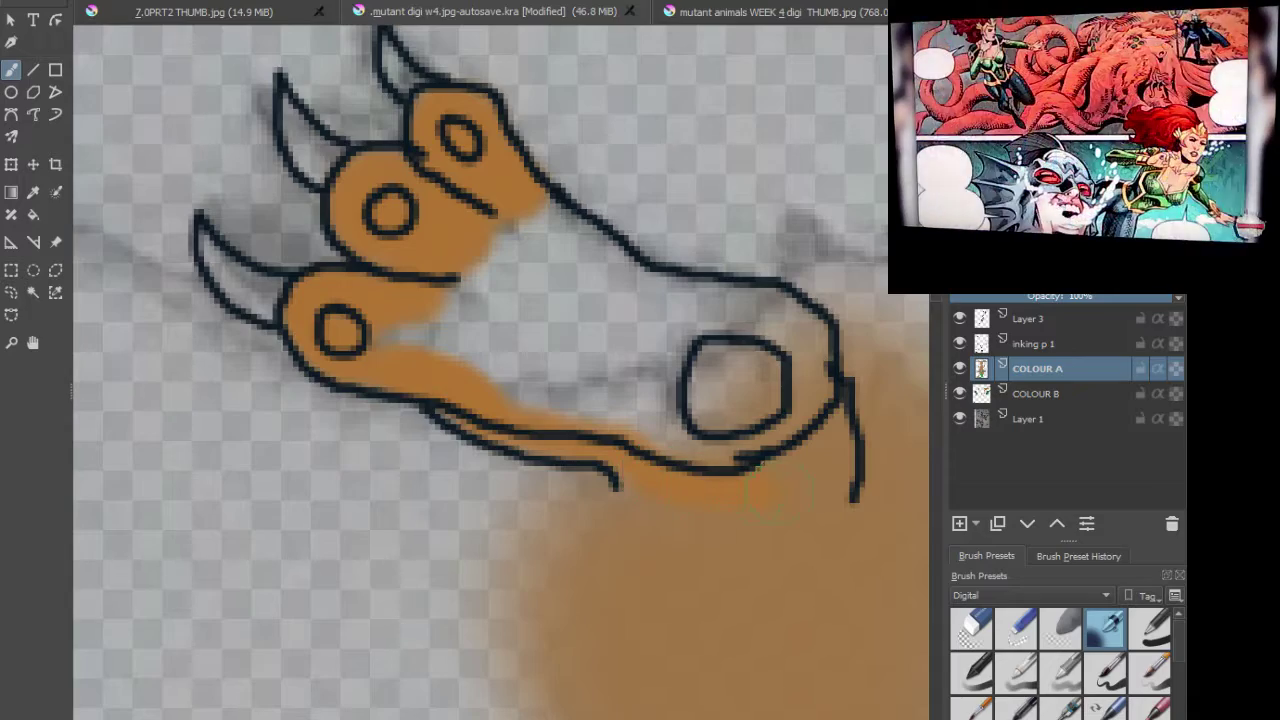
Step: Fill the heel, upper edge and middle of the same paw with orange-brown up to its outline
{"action": "left_click_drag", "start_coordinate": [830, 482], "coordinate": [818, 410]}
{"action": "mouse_move", "coordinate": [715, 452]}
{"action": "left_mouse_down"}
{"action": "mouse_move", "coordinate": [640, 435]}
{"action": "mouse_move", "coordinate": [630, 405]}
{"action": "mouse_move", "coordinate": [752, 440]}
{"action": "mouse_move", "coordinate": [822, 390]}
{"action": "mouse_move", "coordinate": [800, 300]}
{"action": "mouse_move", "coordinate": [740, 308]}
{"action": "mouse_move", "coordinate": [625, 285]}
{"action": "mouse_move", "coordinate": [545, 213]}
{"action": "mouse_move", "coordinate": [525, 235]}
{"action": "left_mouse_up"}
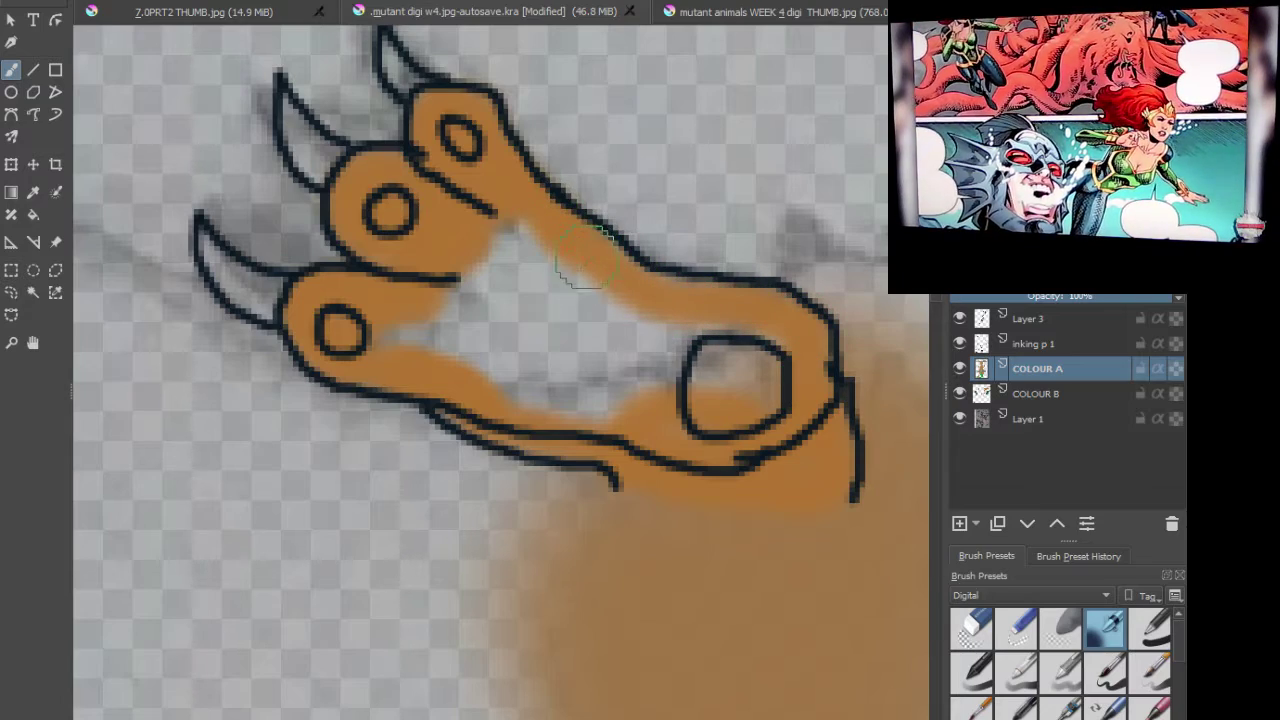
{"action": "mouse_move", "coordinate": [765, 395]}
{"action": "left_mouse_down"}
{"action": "mouse_move", "coordinate": [672, 336]}
{"action": "mouse_move", "coordinate": [627, 329]}
{"action": "mouse_move", "coordinate": [560, 278]}
{"action": "mouse_move", "coordinate": [598, 295]}
{"action": "left_mouse_up"}
{"action": "mouse_move", "coordinate": [705, 360]}
{"action": "left_mouse_down"}
{"action": "mouse_move", "coordinate": [632, 386]}
{"action": "mouse_move", "coordinate": [627, 406]}
{"action": "mouse_move", "coordinate": [625, 358]}
{"action": "mouse_move", "coordinate": [580, 403]}
{"action": "mouse_move", "coordinate": [578, 361]}
{"action": "mouse_move", "coordinate": [540, 386]}
{"action": "mouse_move", "coordinate": [583, 324]}
{"action": "mouse_move", "coordinate": [472, 249]}
{"action": "mouse_move", "coordinate": [618, 335]}
{"action": "left_mouse_up"}
{"action": "mouse_move", "coordinate": [487, 232]}
{"action": "left_mouse_down"}
{"action": "mouse_move", "coordinate": [432, 287]}
{"action": "mouse_move", "coordinate": [572, 358]}
{"action": "mouse_move", "coordinate": [463, 276]}
{"action": "mouse_move", "coordinate": [509, 347]}
{"action": "mouse_move", "coordinate": [503, 378]}
{"action": "mouse_move", "coordinate": [449, 336]}
{"action": "mouse_move", "coordinate": [378, 340]}
{"action": "left_mouse_up"}
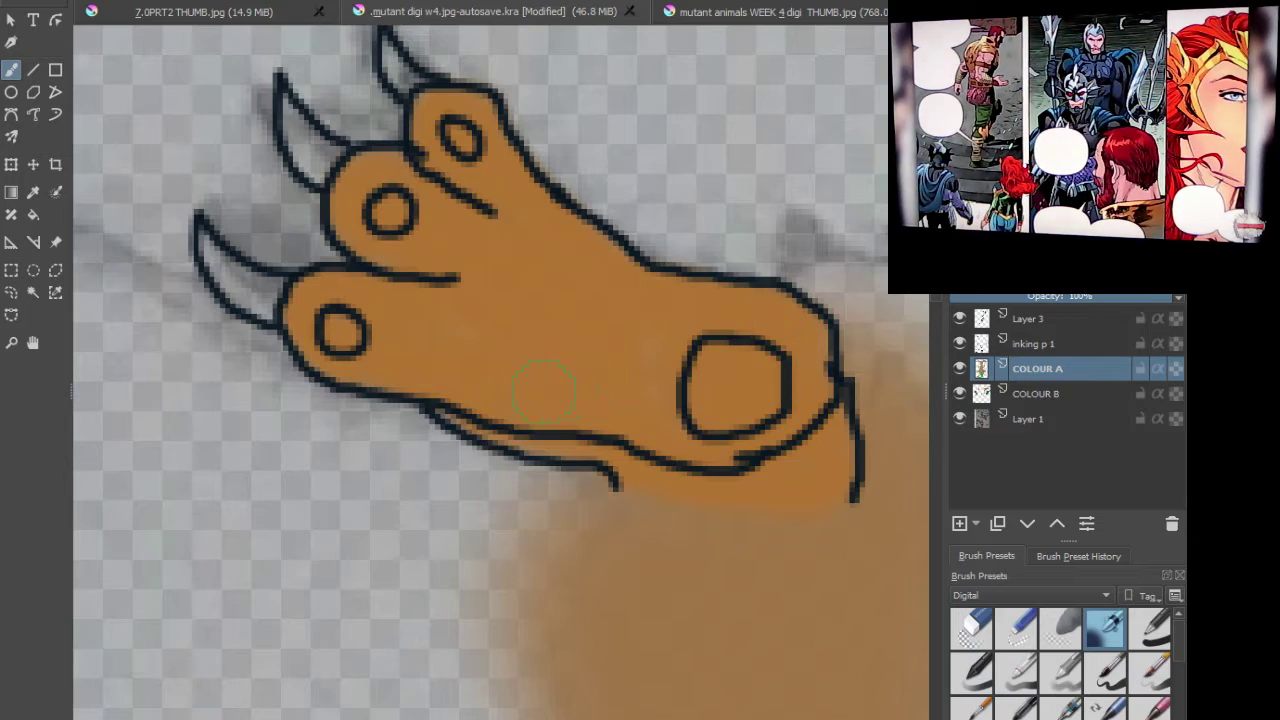
Step: Extend the orange-brown on the raised paw nearer the small head to the strip along its underside and the wrist
{"action": "scroll", "coordinate": [585, 293], "scroll_direction": "down", "scroll_amount": 3}
{"action": "left_click_drag", "start_coordinate": [686, 305], "coordinate": [457, 289]}
{"action": "left_click_drag", "start_coordinate": [298, 328], "coordinate": [238, 328]}
{"action": "left_click_drag", "start_coordinate": [599, 192], "coordinate": [509, 217]}
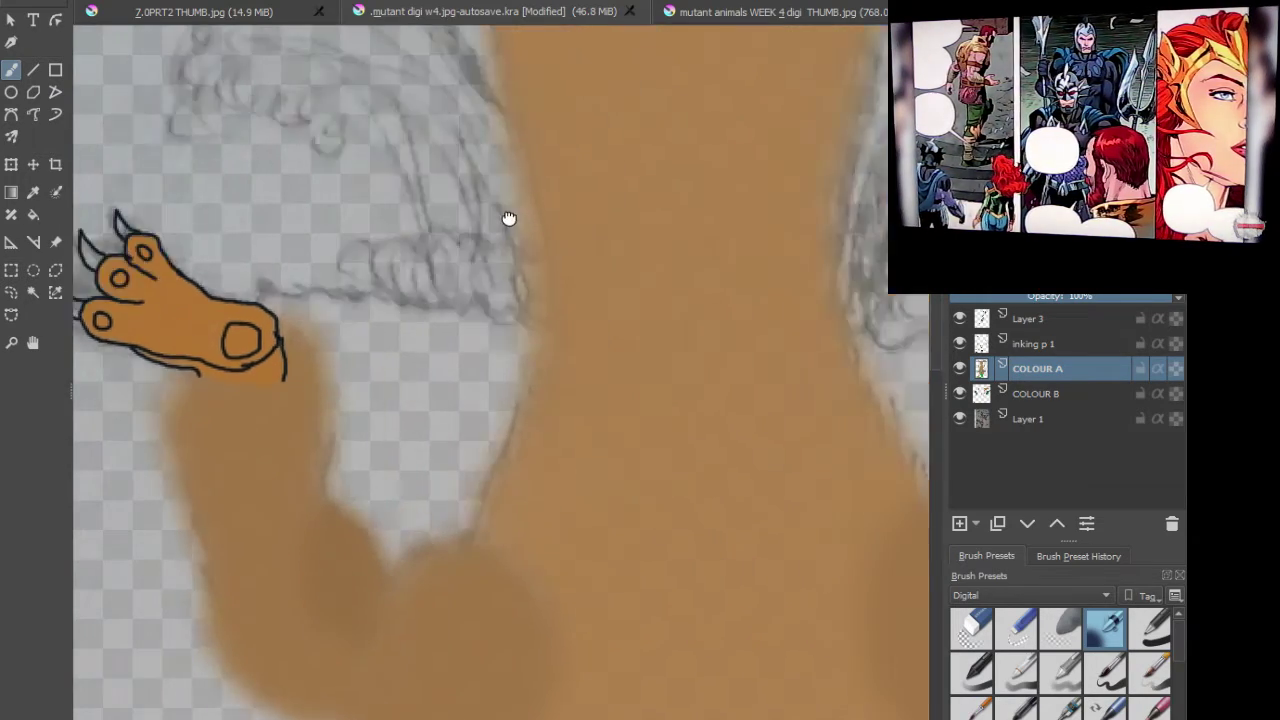
{"action": "key", "text": "m"}
{"action": "left_click_drag", "start_coordinate": [746, 291], "coordinate": [490, 263]}
{"action": "scroll", "coordinate": [701, 393], "scroll_direction": "up", "scroll_amount": 2}
{"action": "scroll", "coordinate": [701, 393], "scroll_direction": "up", "scroll_amount": 2}
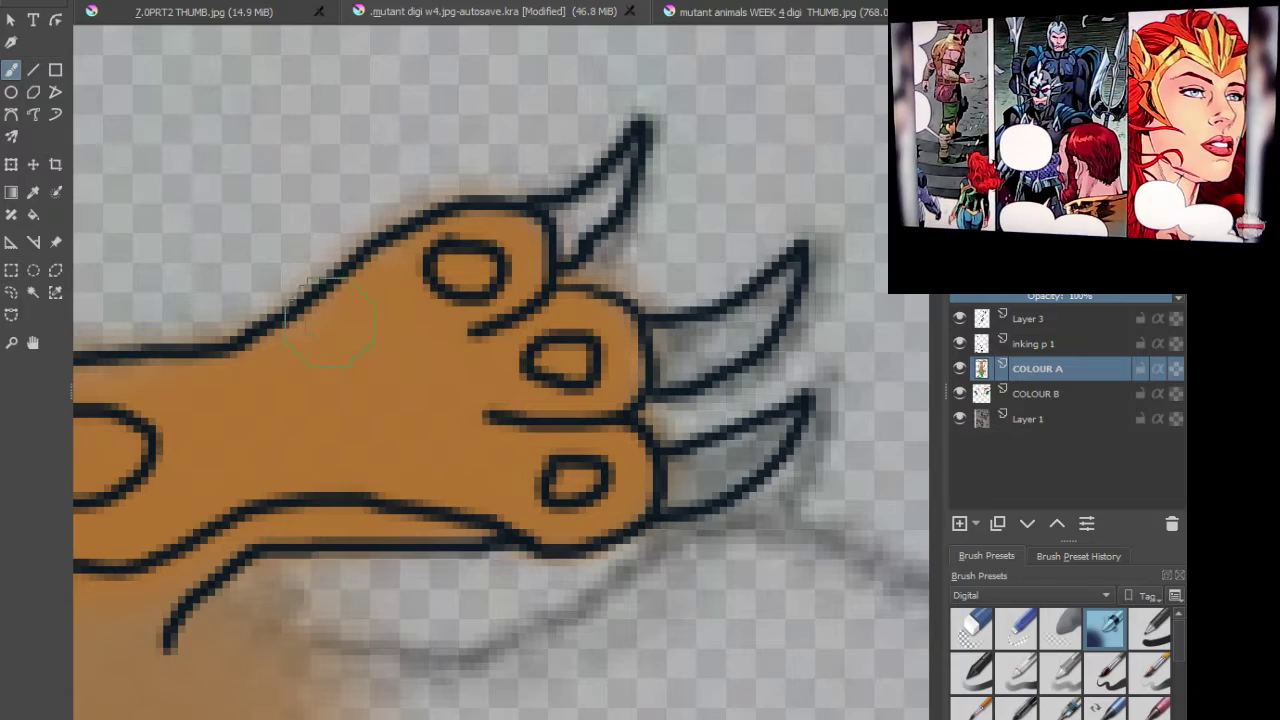
{"action": "left_click_drag", "start_coordinate": [190, 410], "coordinate": [447, 376]}
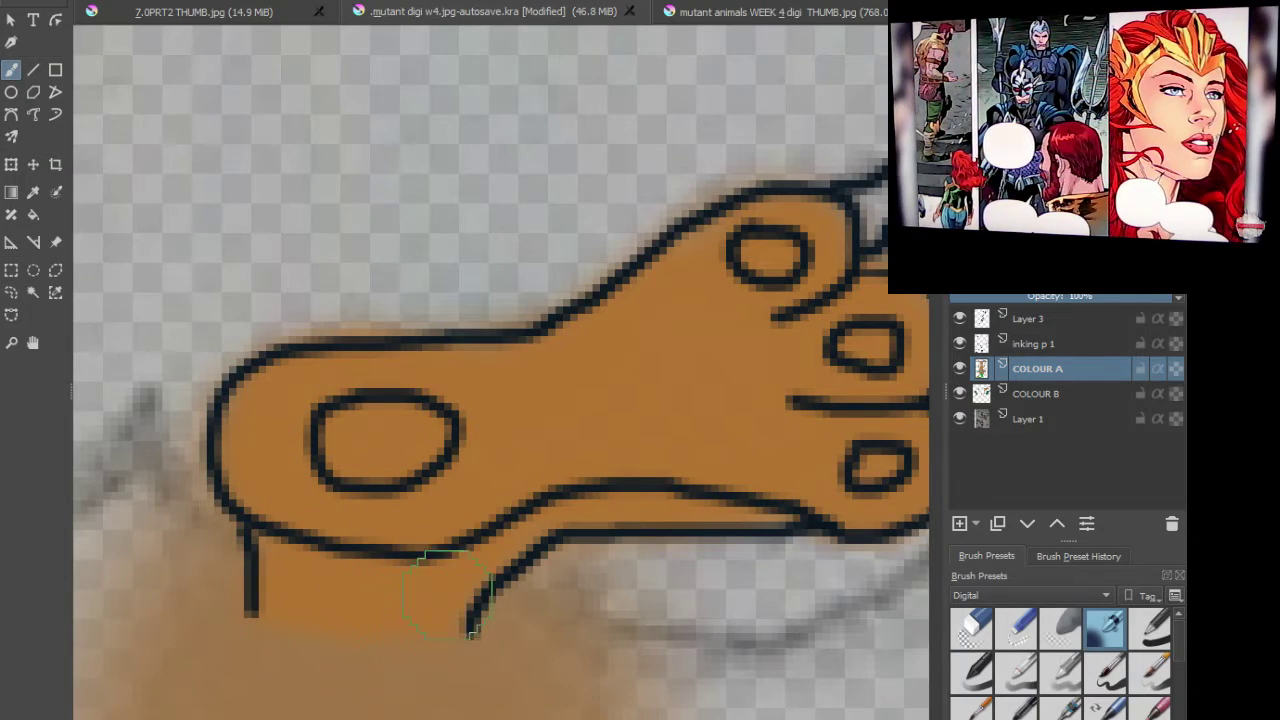
Step: Paint the scale band at the top of the small wing grey with the hard brush, covering brown overspill and unpainted scales
{"action": "scroll", "coordinate": [530, 430], "scroll_direction": "down", "scroll_amount": 5}
{"action": "scroll", "coordinate": [536, 415], "scroll_direction": "down", "scroll_amount": 6}
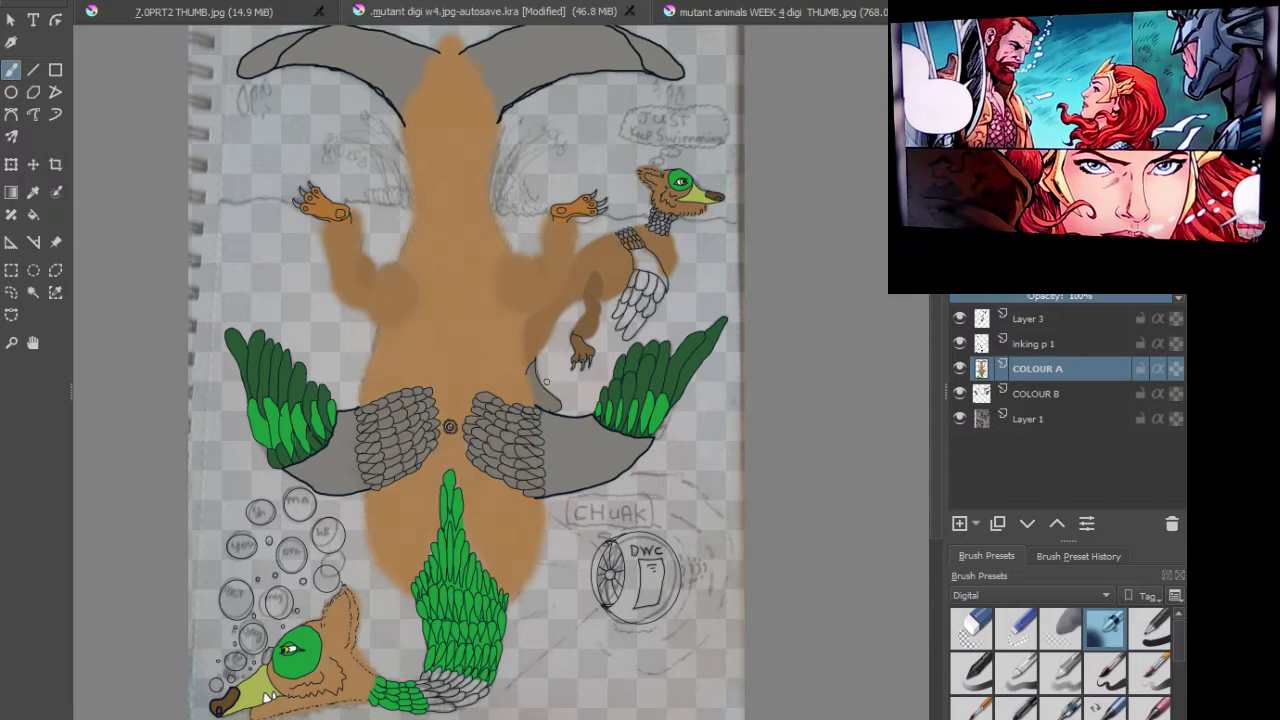
{"action": "left_click_drag", "start_coordinate": [558, 294], "coordinate": [544, 350]}
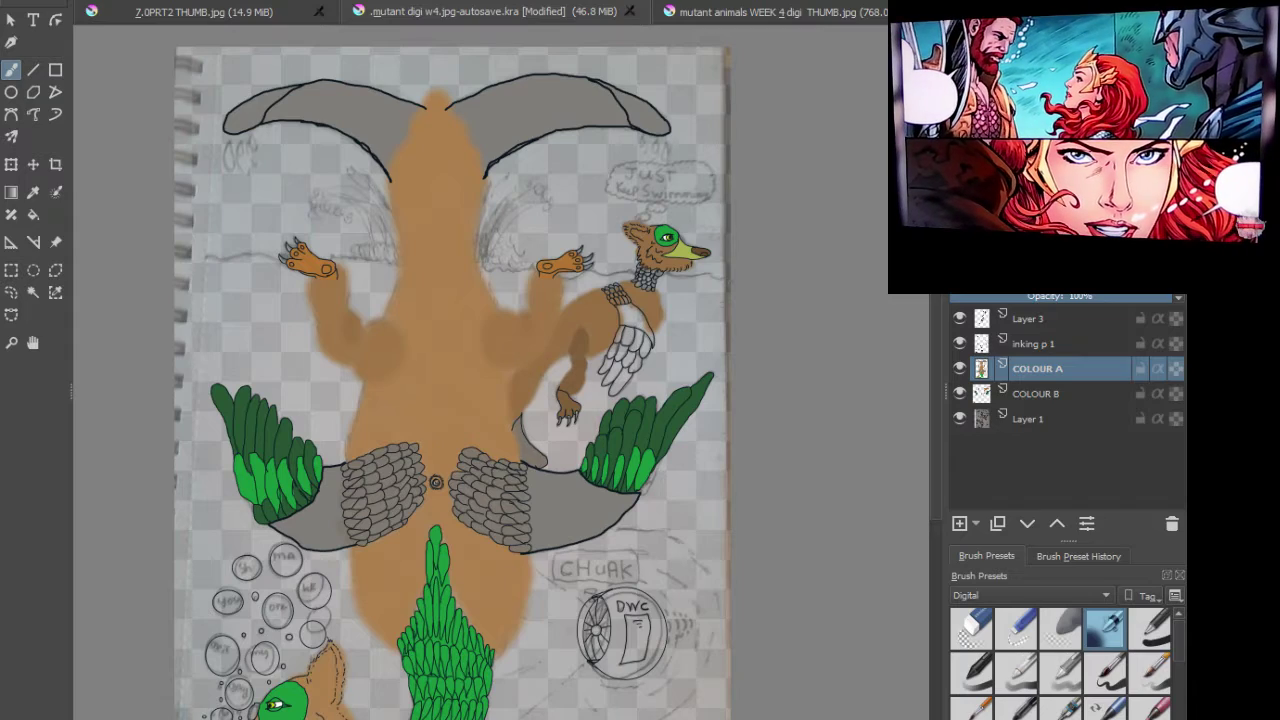
{"action": "scroll", "coordinate": [605, 355], "scroll_direction": "up", "scroll_amount": 6}
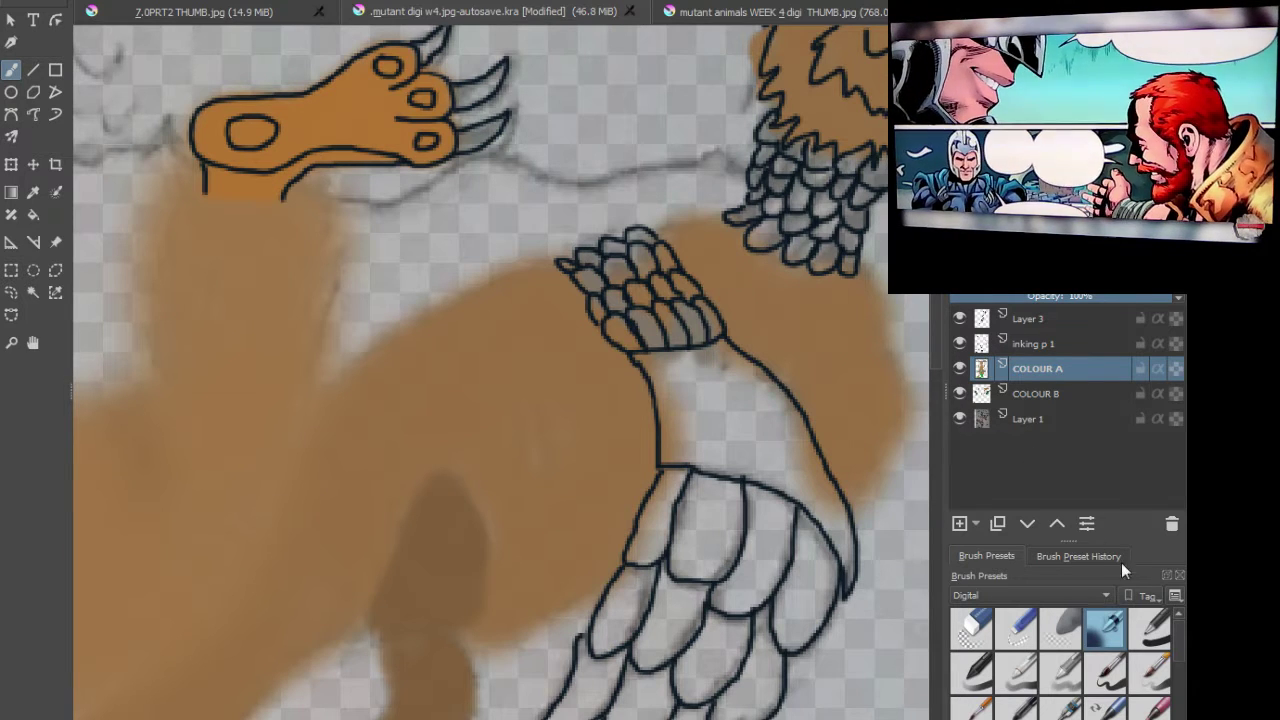
{"action": "left_click", "coordinate": [1148, 632]}
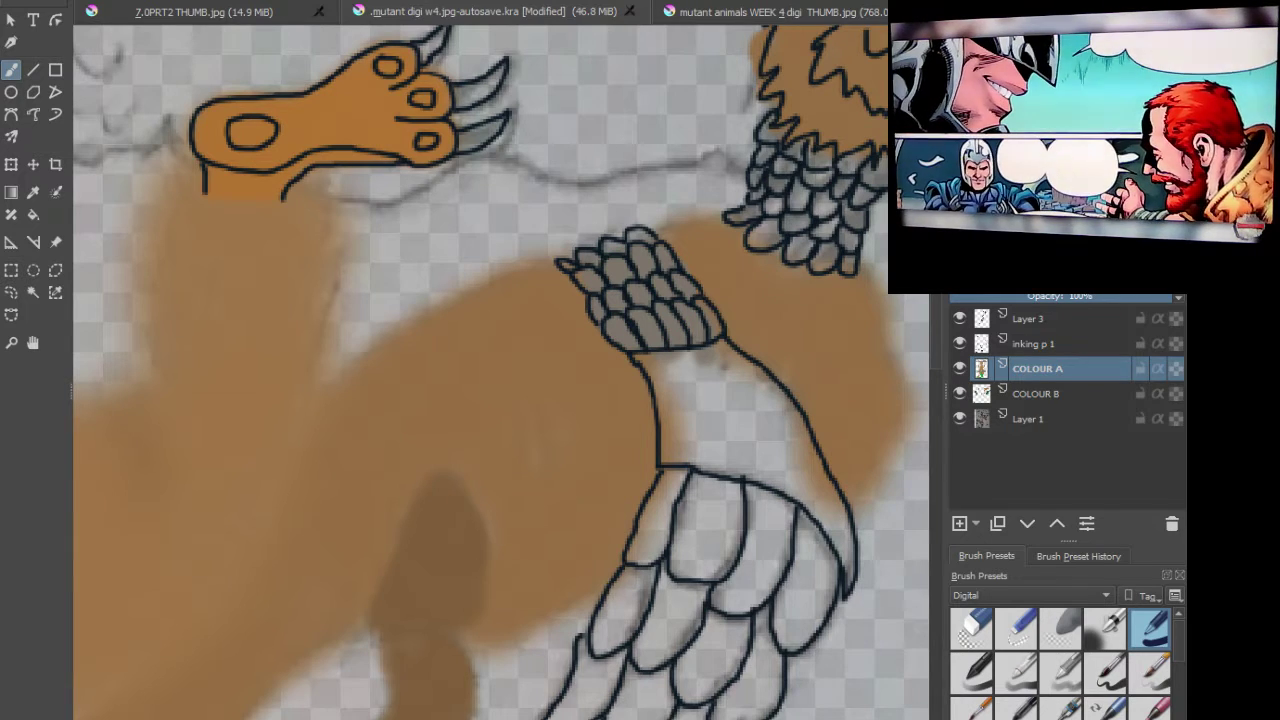
{"action": "scroll", "coordinate": [566, 285], "scroll_direction": "up", "scroll_amount": 4}
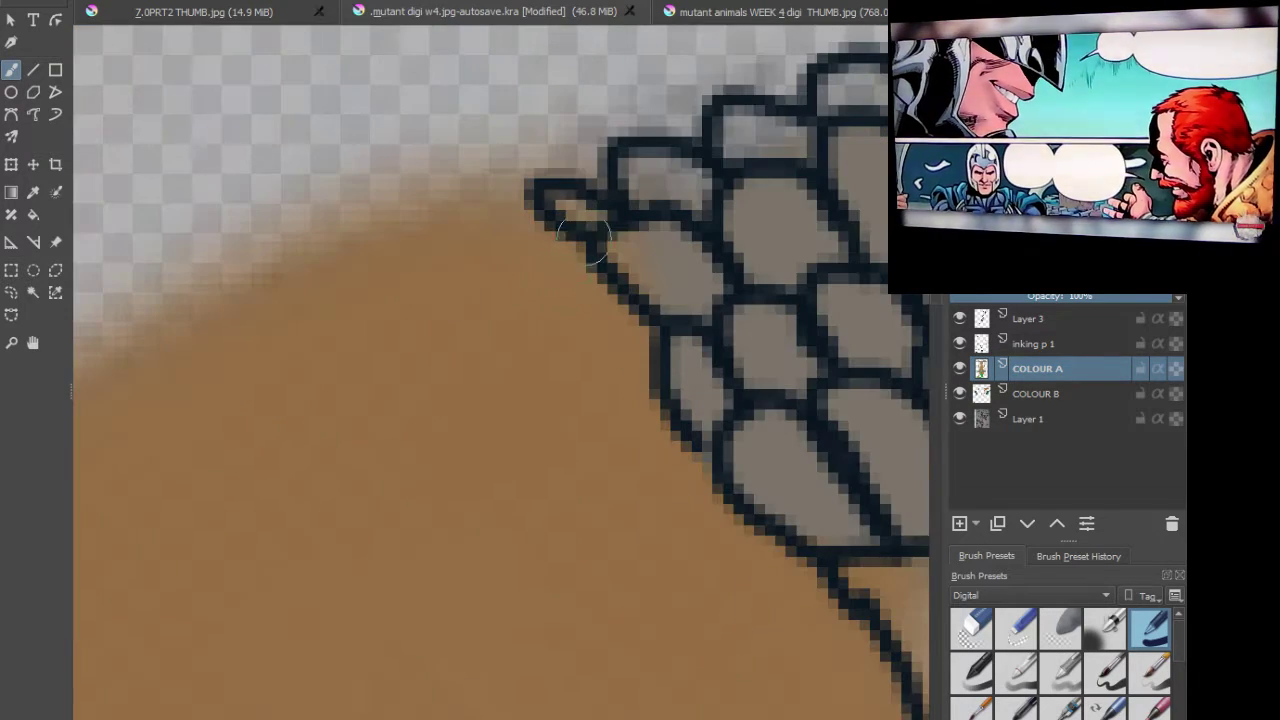
{"action": "mouse_move", "coordinate": [587, 213]}
{"action": "left_mouse_down"}
{"action": "mouse_move", "coordinate": [637, 203]}
{"action": "mouse_move", "coordinate": [648, 162]}
{"action": "mouse_move", "coordinate": [702, 197]}
{"action": "mouse_move", "coordinate": [748, 118]}
{"action": "left_mouse_up"}
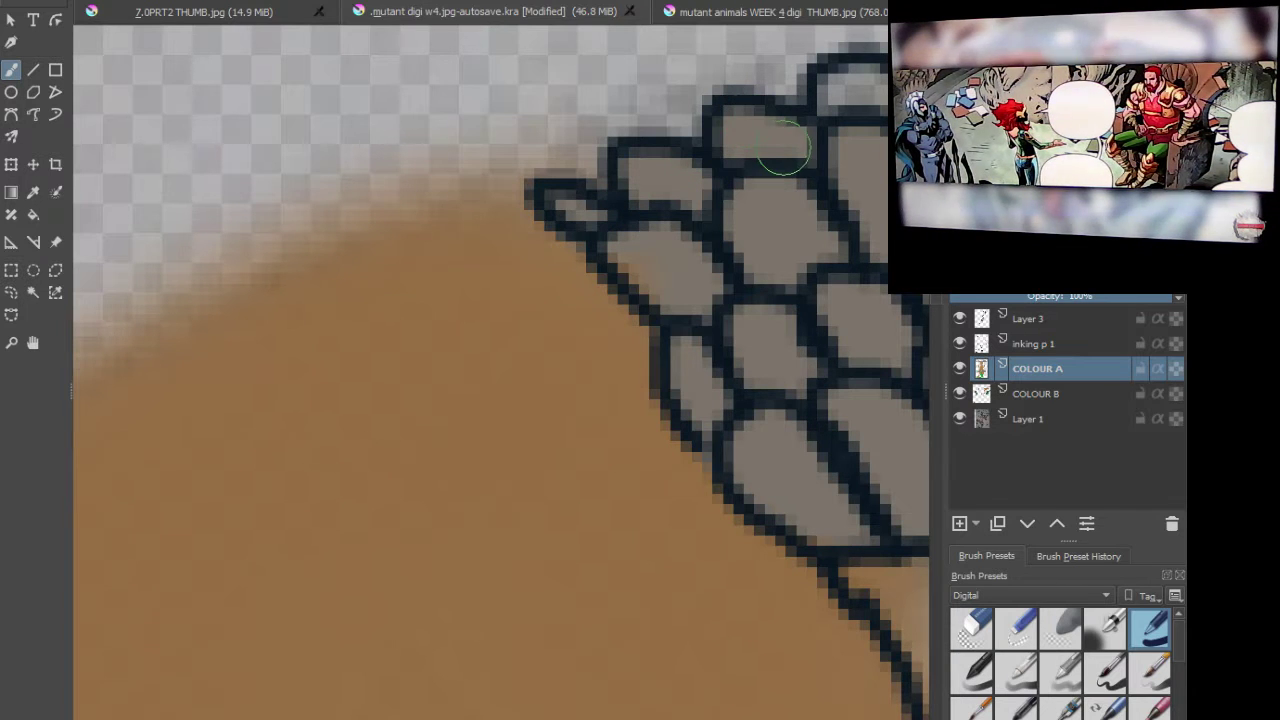
{"action": "mouse_move", "coordinate": [650, 275]}
{"action": "left_mouse_down"}
{"action": "mouse_move", "coordinate": [692, 335]}
{"action": "mouse_move", "coordinate": [685, 370]}
{"action": "mouse_move", "coordinate": [760, 380]}
{"action": "mouse_move", "coordinate": [810, 330]}
{"action": "mouse_move", "coordinate": [671, 409]}
{"action": "mouse_move", "coordinate": [595, 425]}
{"action": "left_mouse_up"}
{"action": "mouse_move", "coordinate": [605, 370]}
{"action": "left_mouse_down"}
{"action": "mouse_move", "coordinate": [607, 307]}
{"action": "mouse_move", "coordinate": [672, 330]}
{"action": "mouse_move", "coordinate": [700, 365]}
{"action": "left_mouse_up"}
{"action": "left_click_drag", "start_coordinate": [718, 430], "coordinate": [800, 548]}
Step: Paint the smooth section below the small wing's scale band grey, from the scales down to its pointed tip
{"action": "left_click_drag", "start_coordinate": [873, 567], "coordinate": [525, 330]}
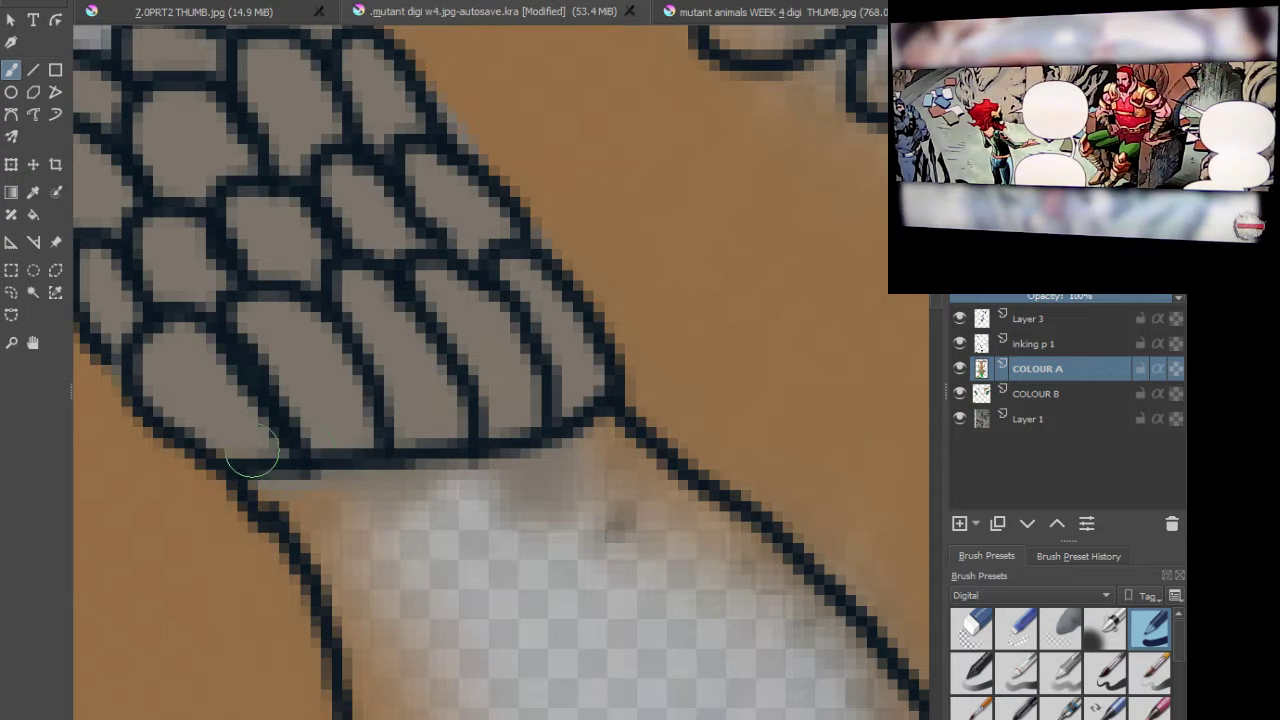
{"action": "mouse_move", "coordinate": [266, 486]}
{"action": "left_mouse_down"}
{"action": "mouse_move", "coordinate": [344, 507]}
{"action": "mouse_move", "coordinate": [586, 434]}
{"action": "mouse_move", "coordinate": [631, 450]}
{"action": "mouse_move", "coordinate": [686, 514]}
{"action": "mouse_move", "coordinate": [751, 552]}
{"action": "mouse_move", "coordinate": [778, 602]}
{"action": "mouse_move", "coordinate": [638, 544]}
{"action": "mouse_move", "coordinate": [588, 484]}
{"action": "mouse_move", "coordinate": [798, 637]}
{"action": "mouse_move", "coordinate": [794, 677]}
{"action": "mouse_move", "coordinate": [509, 480]}
{"action": "mouse_move", "coordinate": [624, 597]}
{"action": "mouse_move", "coordinate": [764, 707]}
{"action": "mouse_move", "coordinate": [588, 602]}
{"action": "mouse_move", "coordinate": [473, 508]}
{"action": "mouse_move", "coordinate": [620, 710]}
{"action": "mouse_move", "coordinate": [428, 477]}
{"action": "mouse_move", "coordinate": [506, 644]}
{"action": "mouse_move", "coordinate": [506, 677]}
{"action": "mouse_move", "coordinate": [434, 548]}
{"action": "mouse_move", "coordinate": [448, 677]}
{"action": "mouse_move", "coordinate": [382, 467]}
{"action": "mouse_move", "coordinate": [308, 547]}
{"action": "mouse_move", "coordinate": [328, 557]}
{"action": "mouse_move", "coordinate": [348, 690]}
{"action": "left_mouse_up"}
{"action": "scroll", "coordinate": [563, 498], "scroll_direction": "down", "scroll_amount": 3}
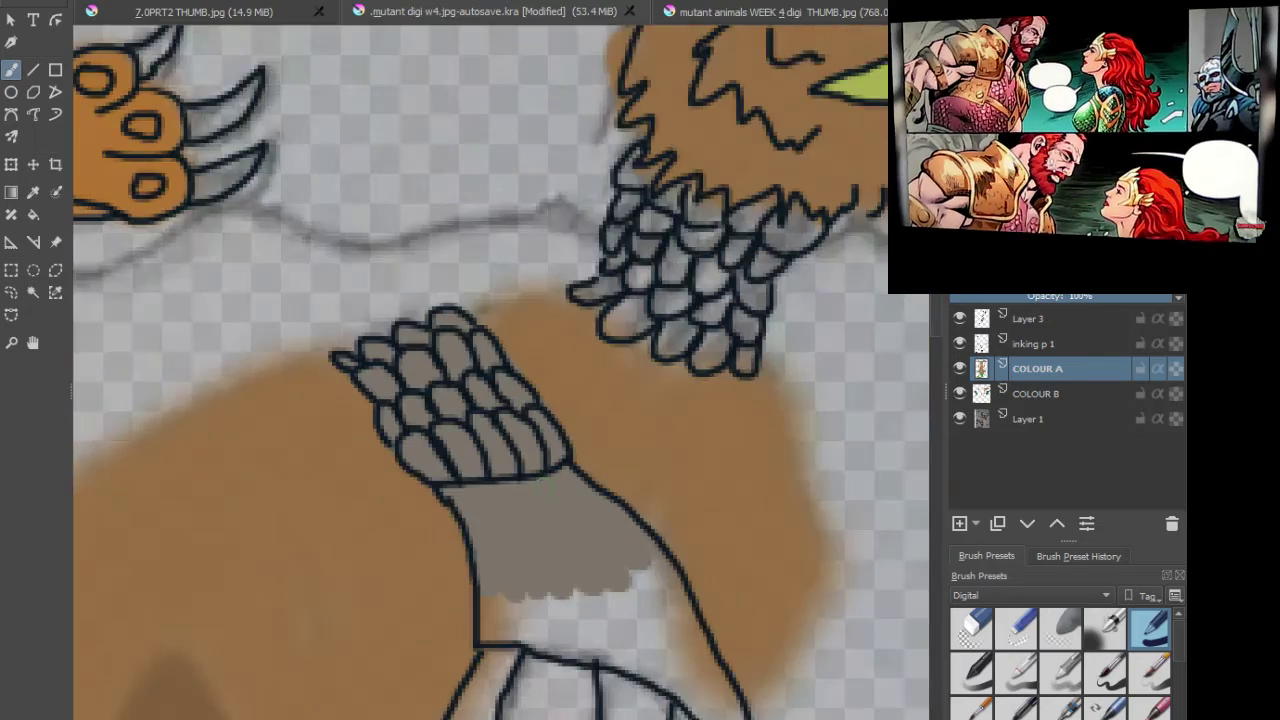
{"action": "left_click_drag", "start_coordinate": [580, 471], "coordinate": [572, 193]}
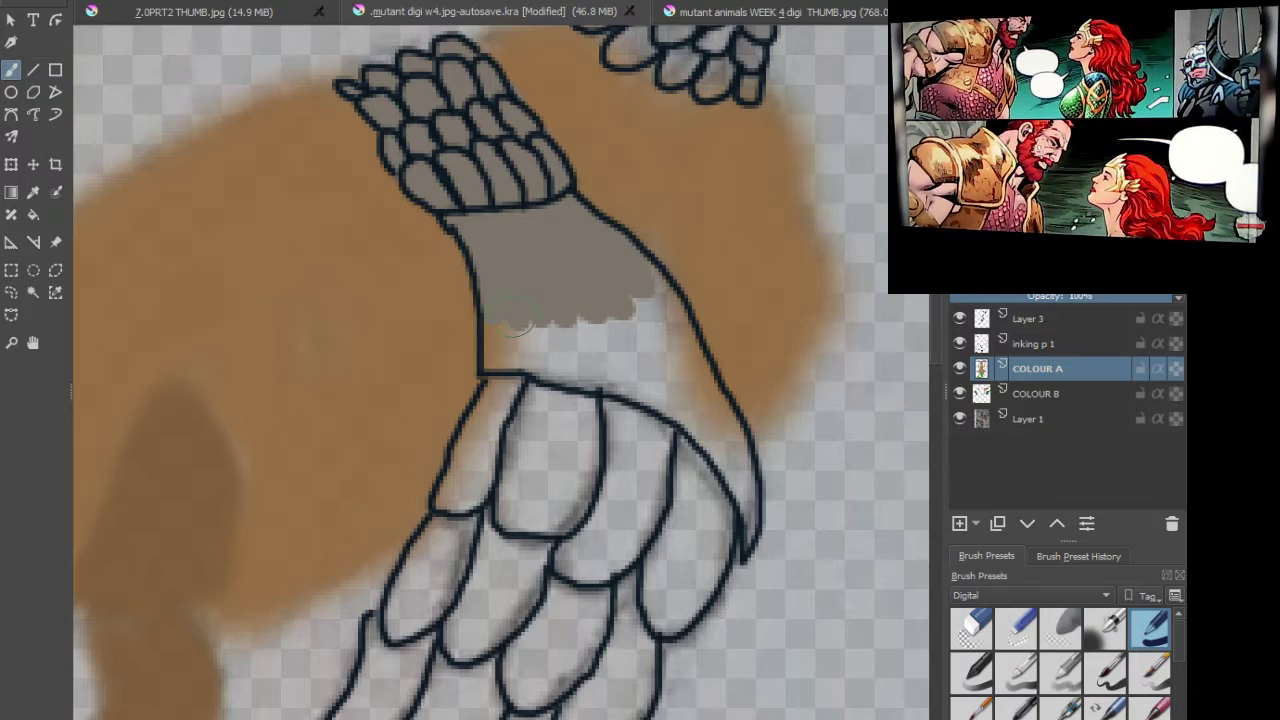
{"action": "mouse_move", "coordinate": [505, 330]}
{"action": "left_mouse_down"}
{"action": "mouse_move", "coordinate": [525, 372]}
{"action": "mouse_move", "coordinate": [590, 365]}
{"action": "mouse_move", "coordinate": [605, 340]}
{"action": "mouse_move", "coordinate": [655, 380]}
{"action": "mouse_move", "coordinate": [648, 300]}
{"action": "left_mouse_up"}
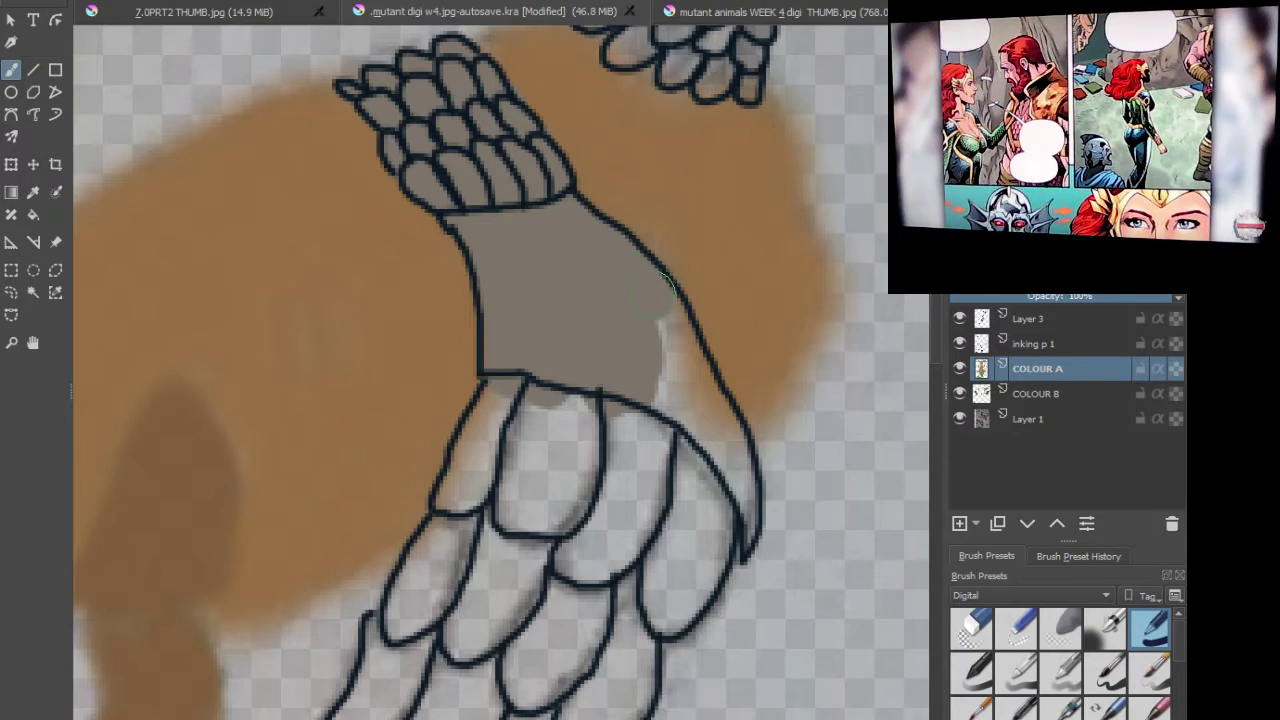
{"action": "mouse_move", "coordinate": [676, 312]}
{"action": "left_mouse_down"}
{"action": "mouse_move", "coordinate": [717, 407]}
{"action": "mouse_move", "coordinate": [727, 472]}
{"action": "mouse_move", "coordinate": [742, 470]}
{"action": "mouse_move", "coordinate": [722, 515]}
{"action": "left_mouse_up"}
{"action": "mouse_move", "coordinate": [735, 472]}
{"action": "left_mouse_down"}
{"action": "mouse_move", "coordinate": [680, 438]}
{"action": "mouse_move", "coordinate": [682, 482]}
{"action": "mouse_move", "coordinate": [645, 612]}
{"action": "mouse_move", "coordinate": [660, 622]}
{"action": "mouse_move", "coordinate": [690, 600]}
{"action": "mouse_move", "coordinate": [734, 520]}
{"action": "left_mouse_up"}
Step: Paint the upper and middle rows of feathers on the small wing grey
{"action": "mouse_move", "coordinate": [637, 440]}
{"action": "left_mouse_down"}
{"action": "mouse_move", "coordinate": [648, 500]}
{"action": "mouse_move", "coordinate": [600, 575]}
{"action": "mouse_move", "coordinate": [575, 500]}
{"action": "mouse_move", "coordinate": [650, 412]}
{"action": "mouse_move", "coordinate": [572, 460]}
{"action": "mouse_move", "coordinate": [530, 530]}
{"action": "mouse_move", "coordinate": [540, 420]}
{"action": "mouse_move", "coordinate": [510, 428]}
{"action": "mouse_move", "coordinate": [488, 550]}
{"action": "mouse_move", "coordinate": [472, 470]}
{"action": "mouse_move", "coordinate": [524, 386]}
{"action": "mouse_move", "coordinate": [472, 440]}
{"action": "mouse_move", "coordinate": [500, 430]}
{"action": "mouse_move", "coordinate": [447, 470]}
{"action": "mouse_move", "coordinate": [400, 628]}
{"action": "mouse_move", "coordinate": [455, 620]}
{"action": "mouse_move", "coordinate": [455, 600]}
{"action": "mouse_move", "coordinate": [518, 572]}
{"action": "mouse_move", "coordinate": [545, 605]}
{"action": "mouse_move", "coordinate": [525, 700]}
{"action": "mouse_move", "coordinate": [565, 600]}
{"action": "mouse_move", "coordinate": [515, 635]}
{"action": "left_mouse_up"}
{"action": "left_click_drag", "start_coordinate": [555, 535], "coordinate": [565, 380]}
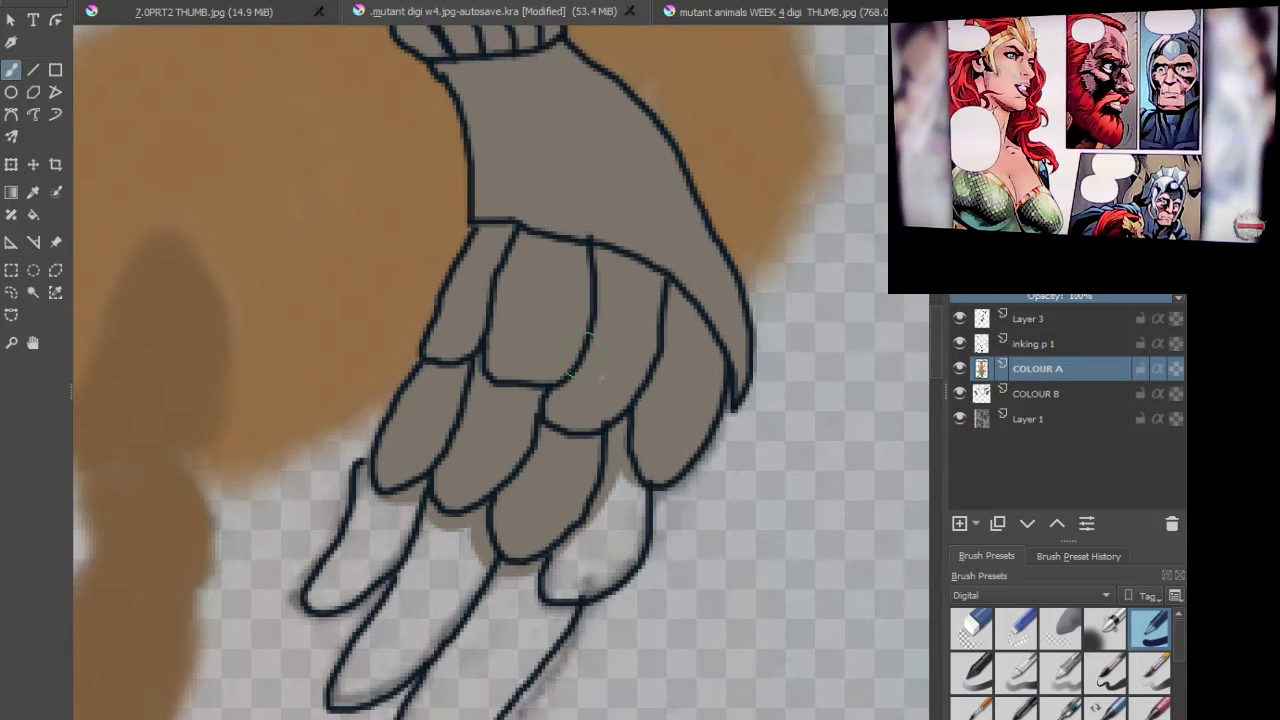
{"action": "mouse_move", "coordinate": [615, 455]}
{"action": "left_mouse_down"}
{"action": "mouse_move", "coordinate": [615, 550]}
{"action": "mouse_move", "coordinate": [570, 580]}
{"action": "mouse_move", "coordinate": [555, 555]}
{"action": "mouse_move", "coordinate": [585, 535]}
{"action": "mouse_move", "coordinate": [534, 323]}
{"action": "mouse_move", "coordinate": [392, 325]}
{"action": "mouse_move", "coordinate": [400, 345]}
{"action": "mouse_move", "coordinate": [385, 385]}
{"action": "mouse_move", "coordinate": [338, 412]}
{"action": "left_mouse_up"}
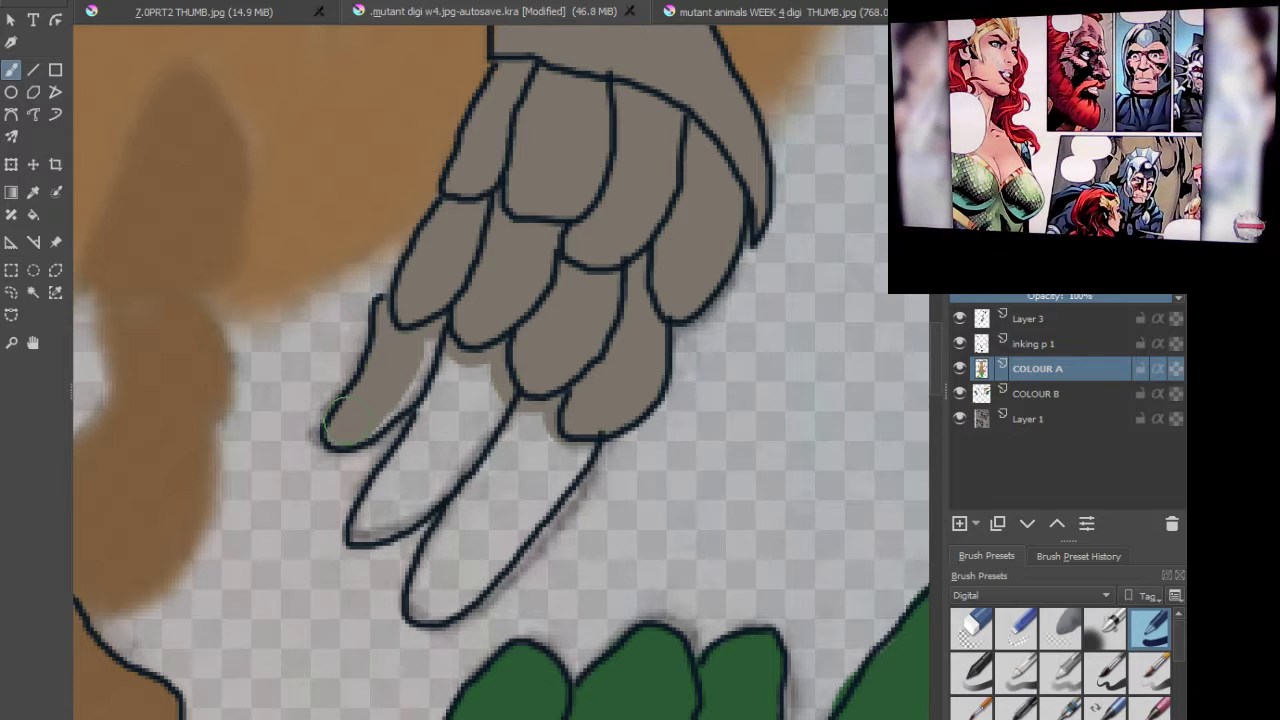
Step: Fill the three long tip feathers of the small wing with the same grey up to their outlines
{"action": "left_click_drag", "start_coordinate": [435, 330], "coordinate": [428, 374]}
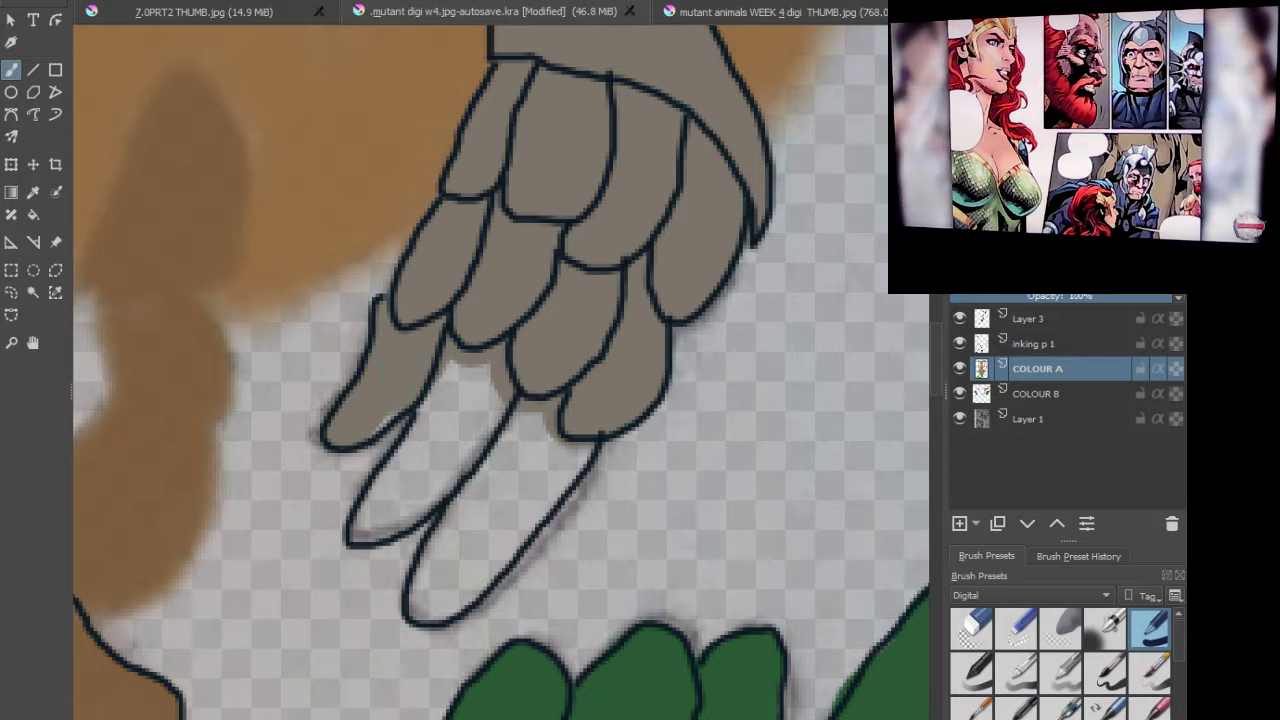
{"action": "mouse_move", "coordinate": [462, 335]}
{"action": "left_mouse_down"}
{"action": "mouse_move", "coordinate": [409, 475]}
{"action": "mouse_move", "coordinate": [366, 500]}
{"action": "left_mouse_up"}
{"action": "left_click_drag", "start_coordinate": [505, 388], "coordinate": [435, 494]}
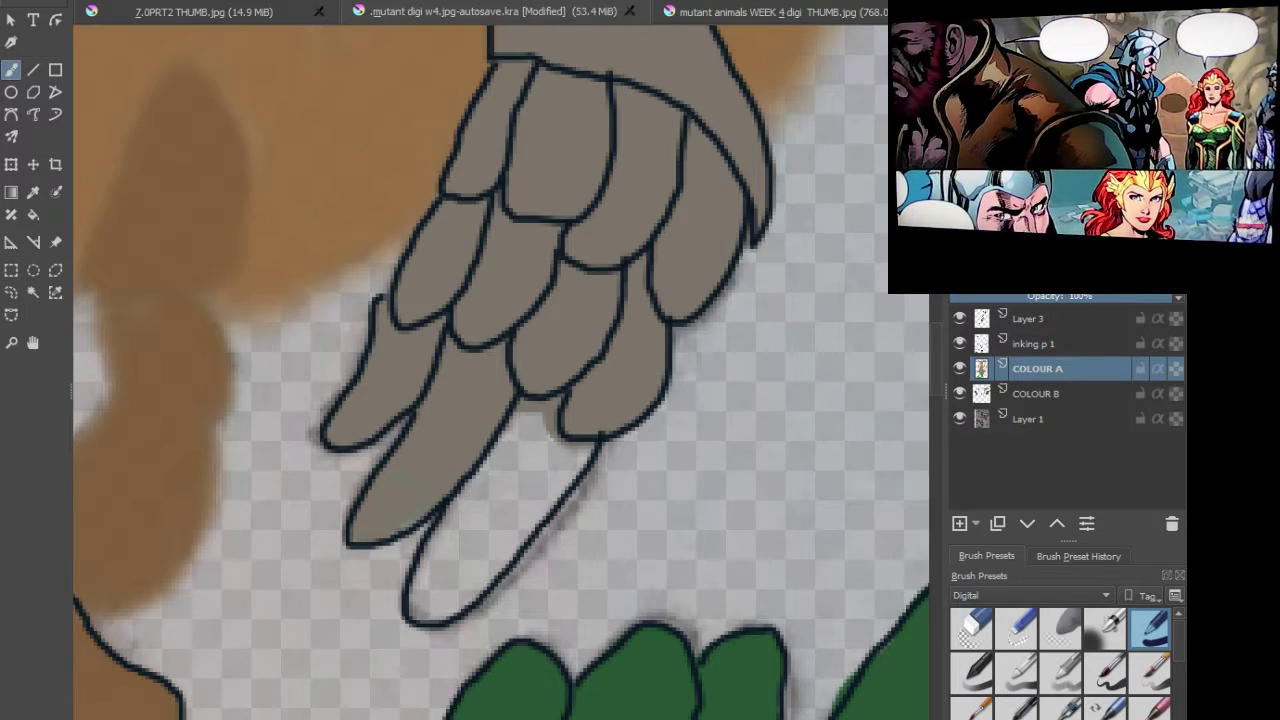
{"action": "mouse_move", "coordinate": [543, 393]}
{"action": "left_mouse_down"}
{"action": "mouse_move", "coordinate": [445, 550]}
{"action": "mouse_move", "coordinate": [430, 603]}
{"action": "left_mouse_up"}
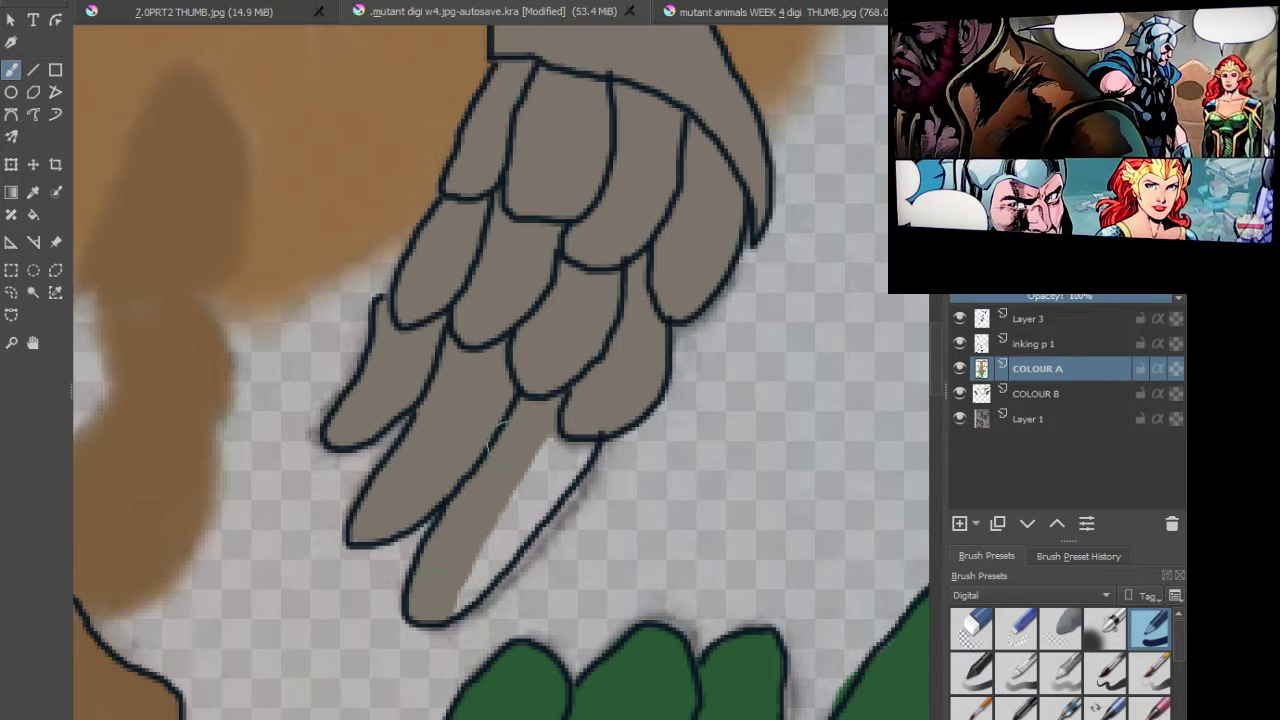
{"action": "left_click_drag", "start_coordinate": [565, 435], "coordinate": [465, 585]}
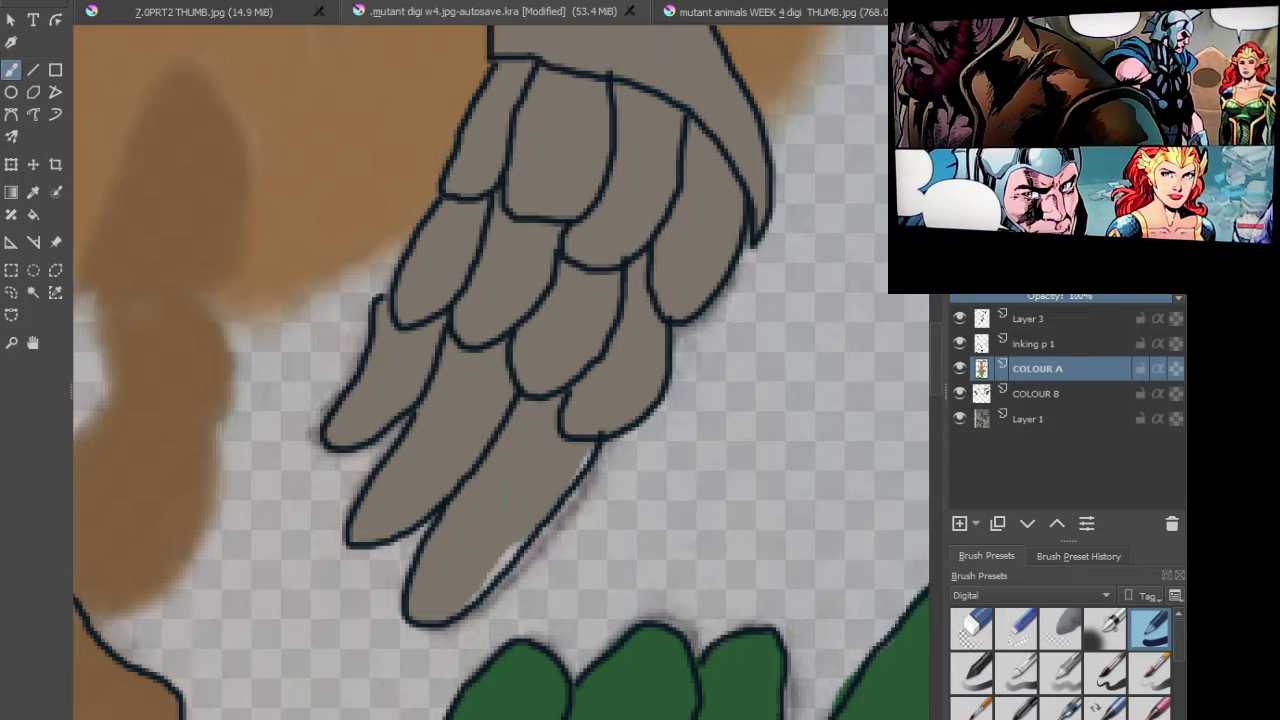
{"action": "left_click_drag", "start_coordinate": [592, 442], "coordinate": [576, 462]}
{"action": "left_click_drag", "start_coordinate": [537, 522], "coordinate": [490, 578]}
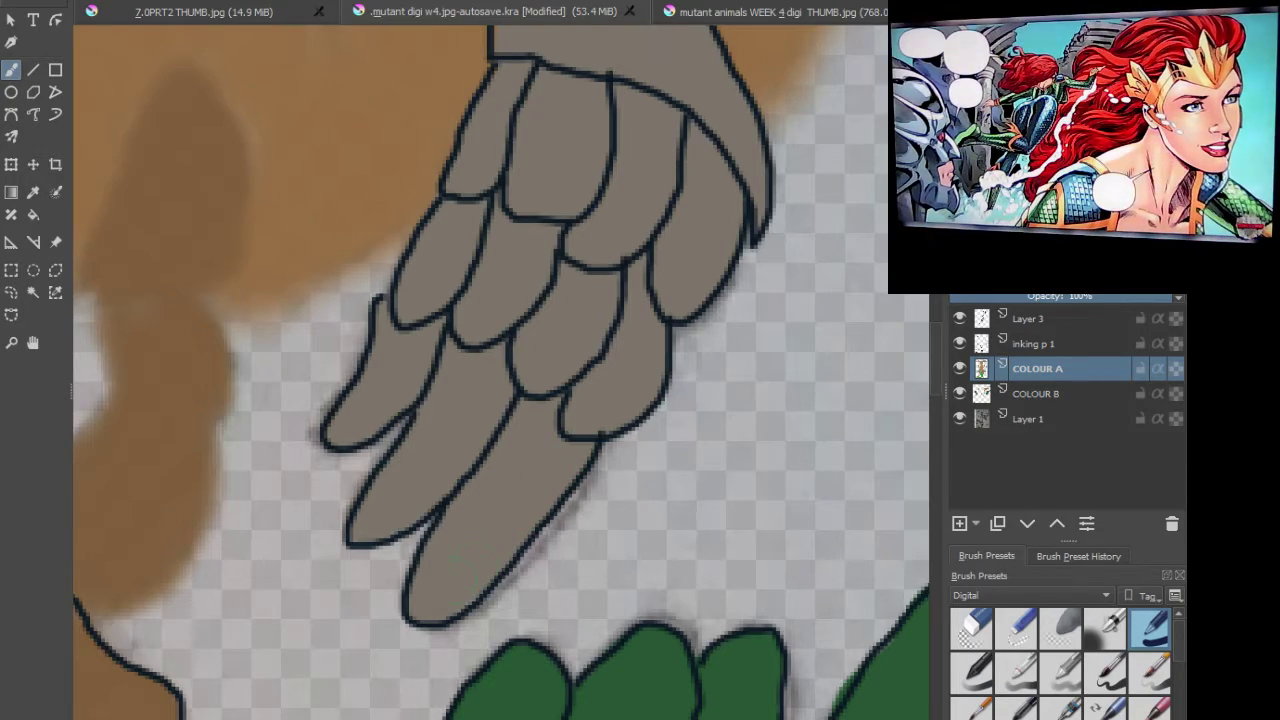
Step: Paint the four feathers of the small wing's top row bright green, directly below the grey section
{"action": "scroll", "coordinate": [516, 385], "scroll_direction": "down", "scroll_amount": 4}
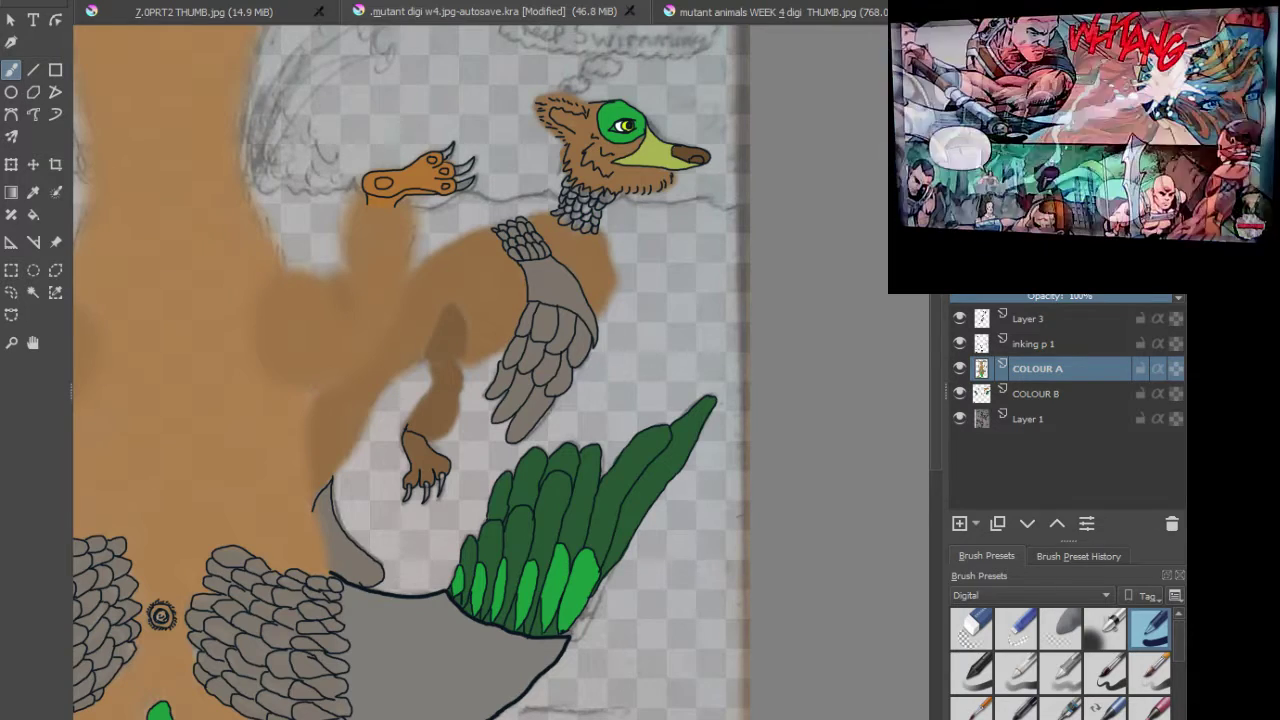
{"action": "mouse_move", "coordinate": [597, 370]}
{"action": "left_mouse_down"}
{"action": "mouse_move", "coordinate": [581, 258]}
{"action": "mouse_move", "coordinate": [587, 348]}
{"action": "left_mouse_up"}
{"action": "scroll", "coordinate": [565, 233], "scroll_direction": "up", "scroll_amount": 3}
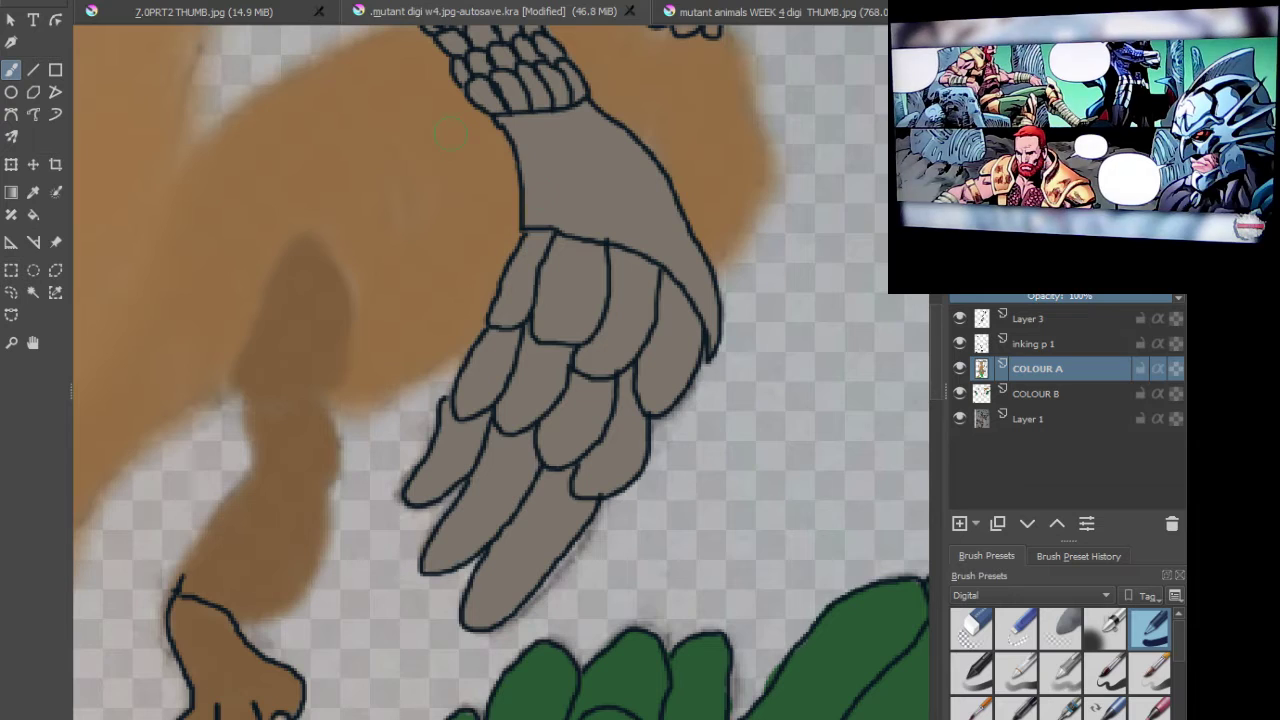
{"action": "scroll", "coordinate": [582, 192], "scroll_direction": "up", "scroll_amount": 2}
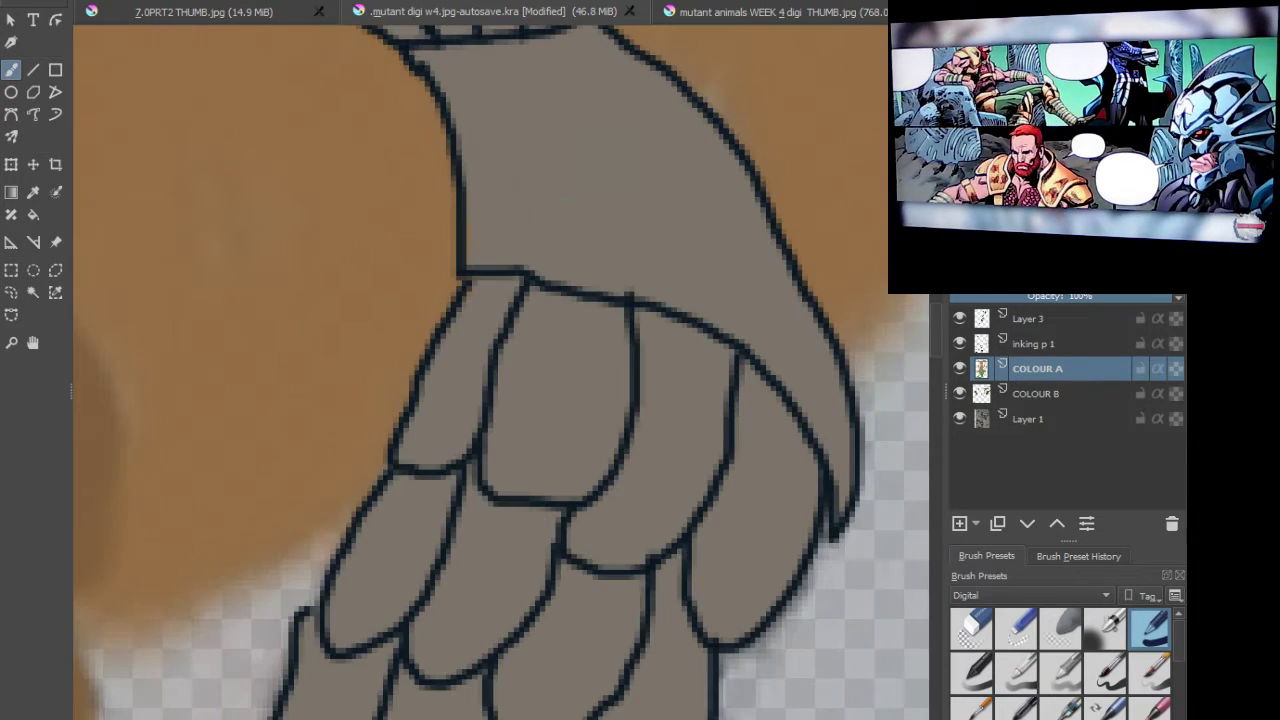
{"action": "left_click_drag", "start_coordinate": [497, 295], "coordinate": [462, 378]}
{"action": "left_click_drag", "start_coordinate": [432, 420], "coordinate": [427, 452]}
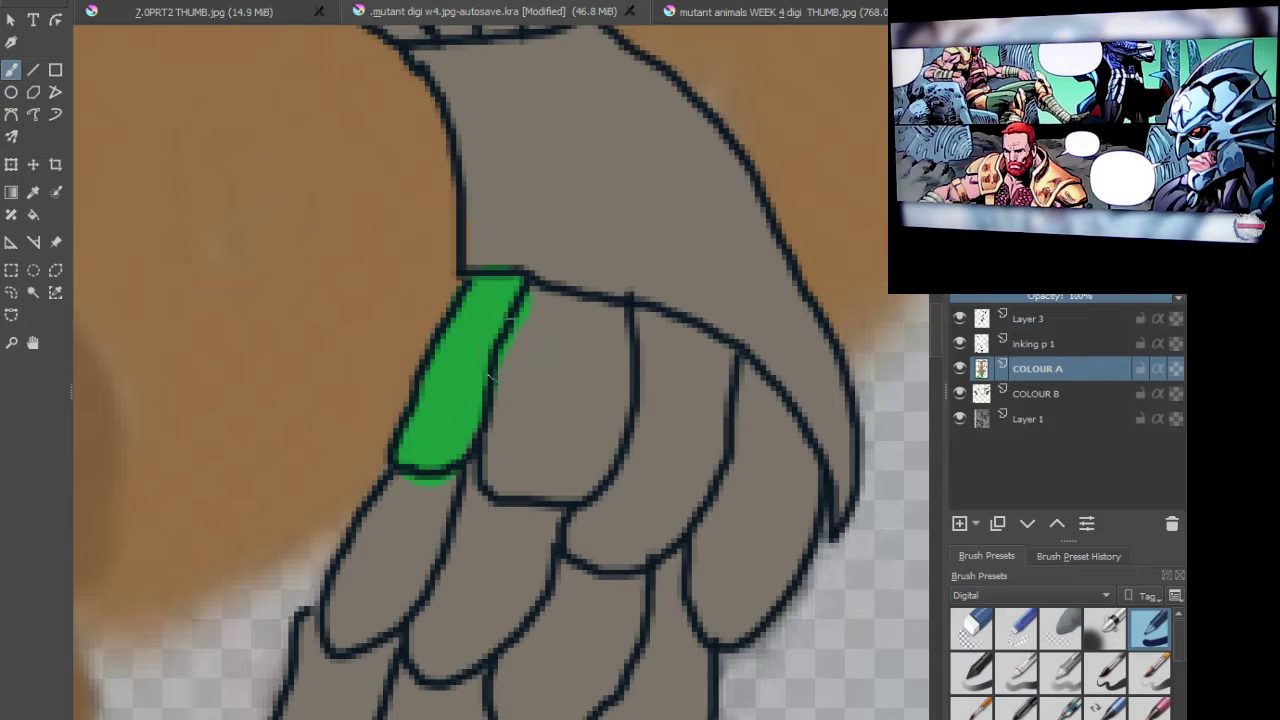
{"action": "left_click_drag", "start_coordinate": [485, 455], "coordinate": [535, 470]}
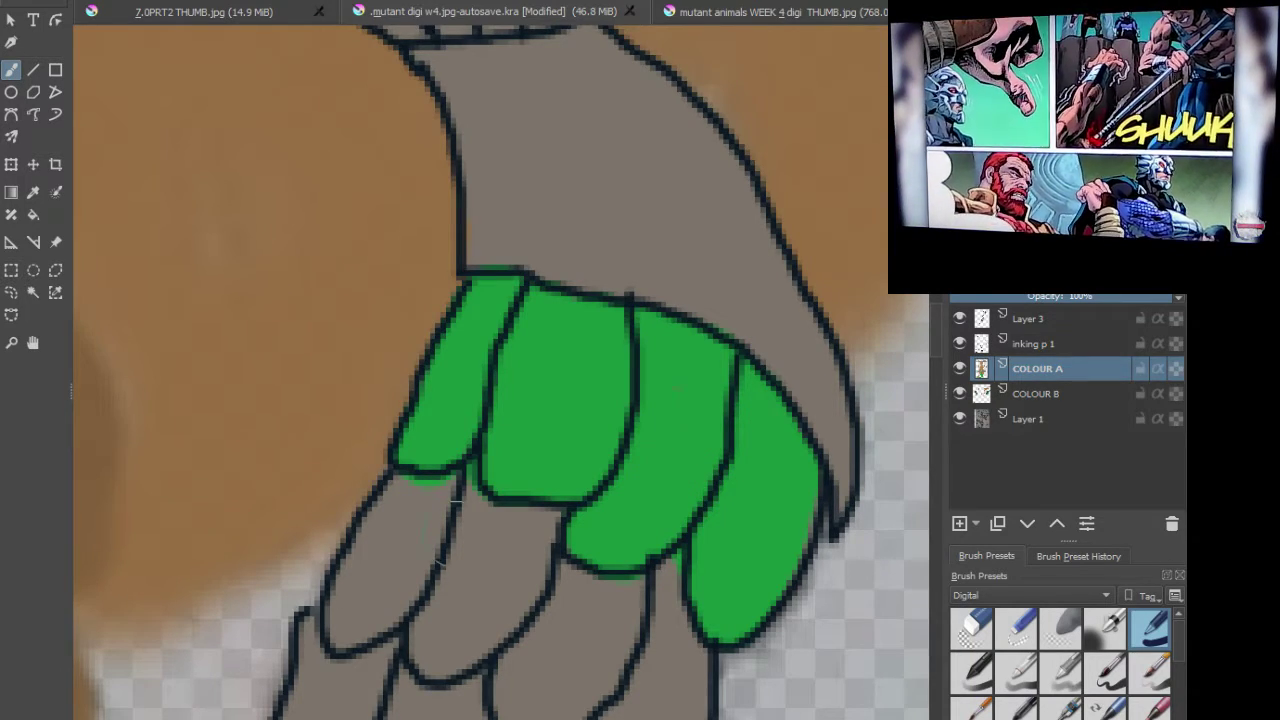
Step: Paint the small wing's middle feathers dark green, covering the grey gaps and bright green overspill beneath the top row
{"action": "mouse_move", "coordinate": [458, 490]}
{"action": "left_mouse_down"}
{"action": "mouse_move", "coordinate": [409, 600]}
{"action": "mouse_move", "coordinate": [466, 623]}
{"action": "mouse_move", "coordinate": [509, 609]}
{"action": "mouse_move", "coordinate": [480, 555]}
{"action": "mouse_move", "coordinate": [380, 580]}
{"action": "mouse_move", "coordinate": [365, 680]}
{"action": "mouse_move", "coordinate": [480, 700]}
{"action": "mouse_move", "coordinate": [540, 655]}
{"action": "mouse_move", "coordinate": [557, 690]}
{"action": "mouse_move", "coordinate": [531, 666]}
{"action": "mouse_move", "coordinate": [557, 609]}
{"action": "mouse_move", "coordinate": [545, 588]}
{"action": "mouse_move", "coordinate": [623, 606]}
{"action": "mouse_move", "coordinate": [591, 686]}
{"action": "mouse_move", "coordinate": [645, 630]}
{"action": "mouse_move", "coordinate": [672, 645]}
{"action": "mouse_move", "coordinate": [680, 680]}
{"action": "mouse_move", "coordinate": [655, 702]}
{"action": "mouse_move", "coordinate": [549, 685]}
{"action": "mouse_move", "coordinate": [404, 509]}
{"action": "mouse_move", "coordinate": [354, 600]}
{"action": "left_mouse_up"}
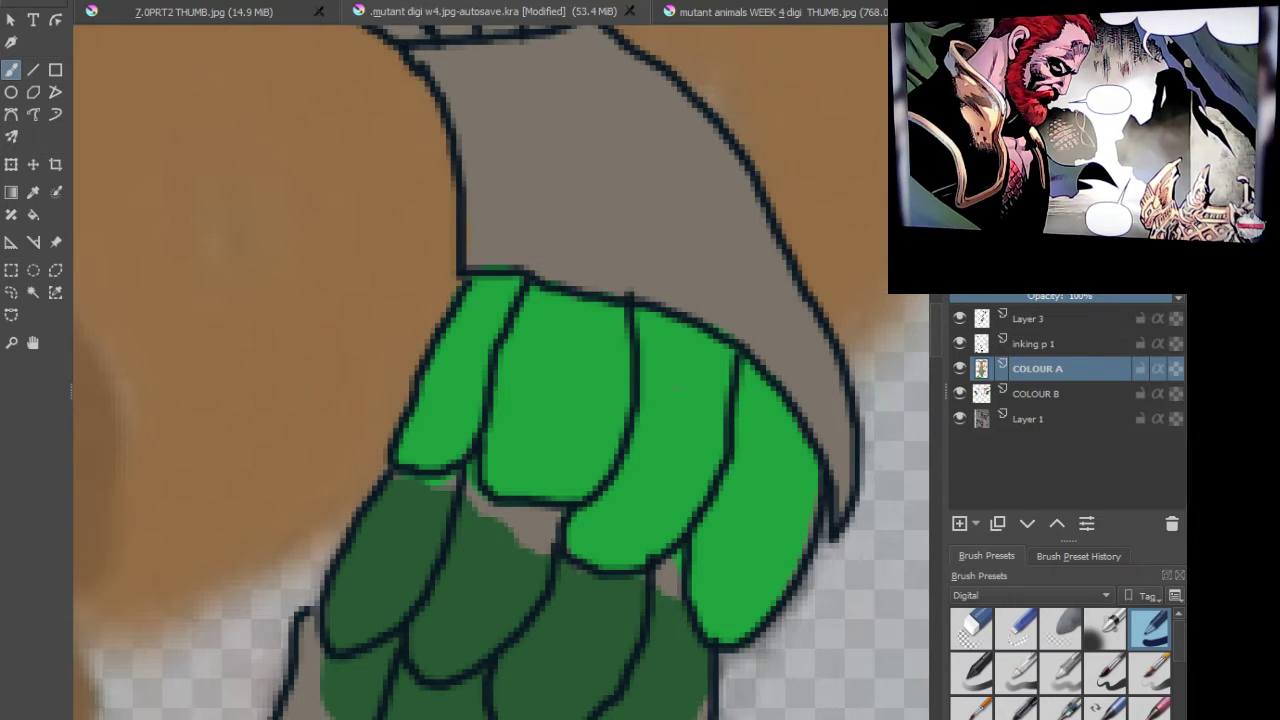
{"action": "scroll", "coordinate": [366, 545], "scroll_direction": "up", "scroll_amount": 4}
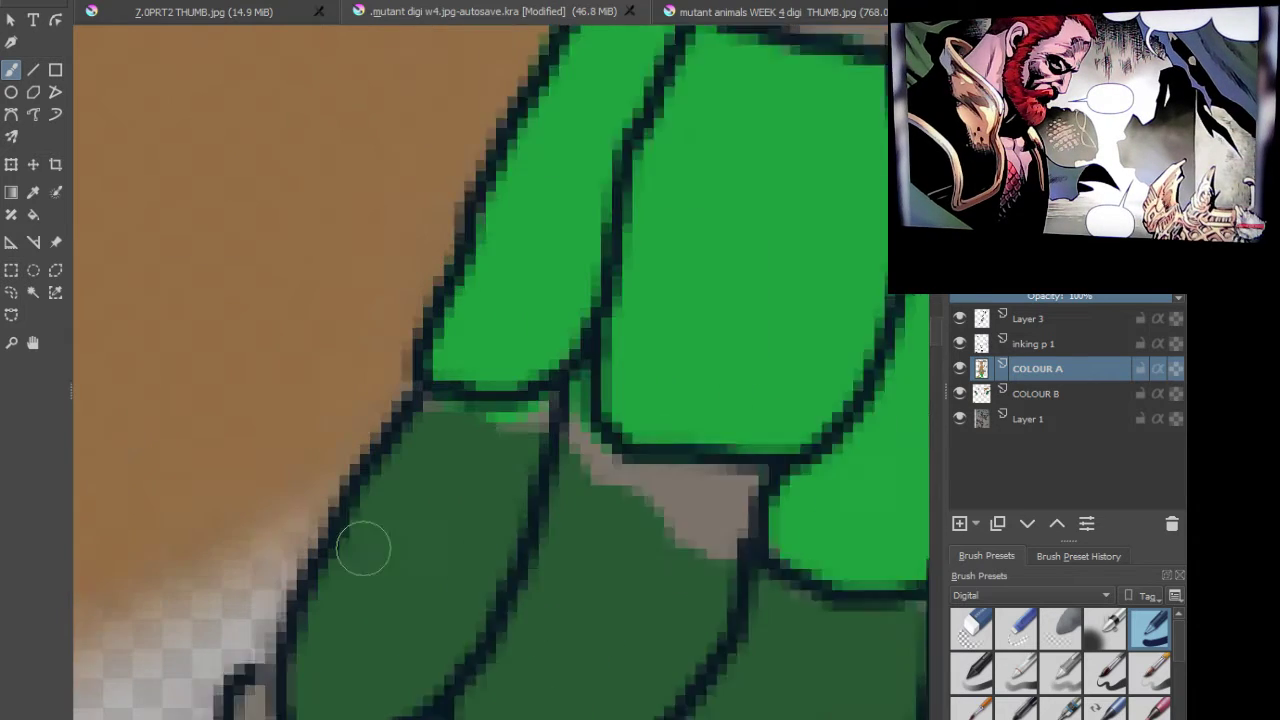
{"action": "mouse_move", "coordinate": [496, 360]}
{"action": "left_mouse_down"}
{"action": "mouse_move", "coordinate": [571, 367]}
{"action": "mouse_move", "coordinate": [646, 334]}
{"action": "mouse_move", "coordinate": [632, 361]}
{"action": "mouse_move", "coordinate": [646, 398]}
{"action": "mouse_move", "coordinate": [720, 451]}
{"action": "mouse_move", "coordinate": [782, 457]}
{"action": "mouse_move", "coordinate": [310, 457]}
{"action": "left_mouse_up"}
{"action": "mouse_move", "coordinate": [396, 457]}
{"action": "left_mouse_down"}
{"action": "mouse_move", "coordinate": [440, 456]}
{"action": "mouse_move", "coordinate": [427, 484]}
{"action": "mouse_move", "coordinate": [371, 512]}
{"action": "left_mouse_up"}
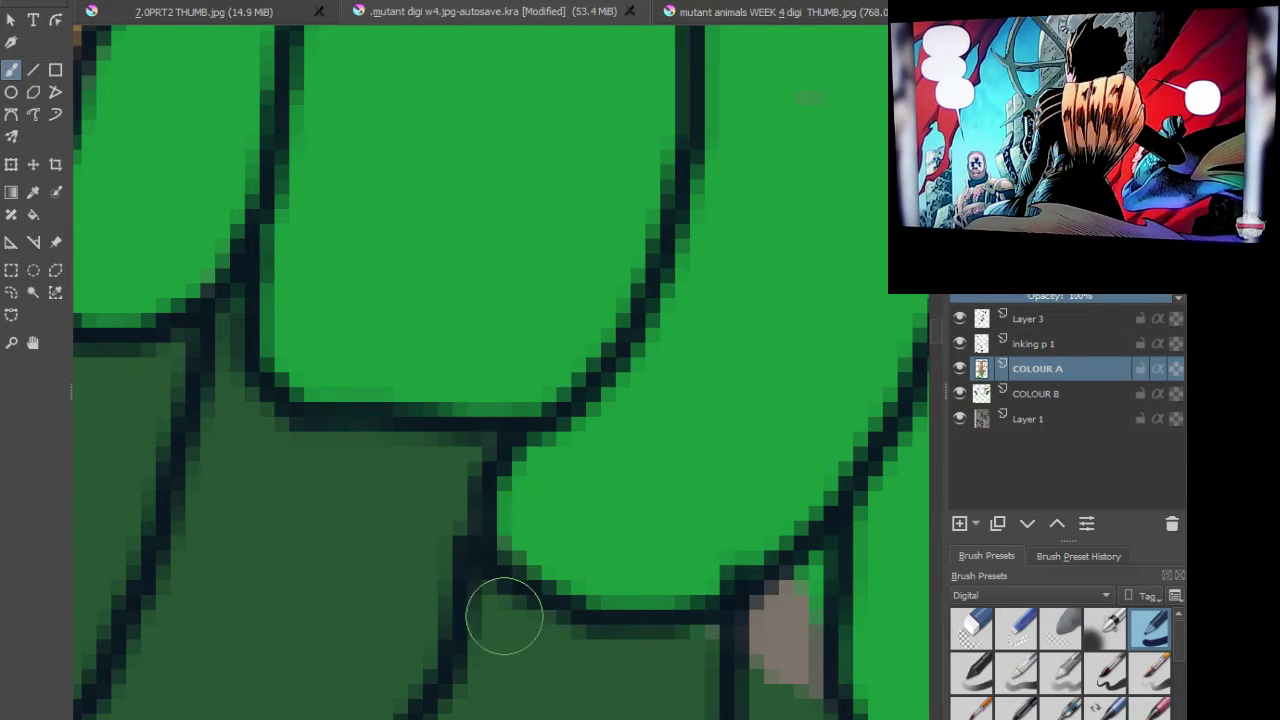
{"action": "mouse_move", "coordinate": [734, 686]}
{"action": "left_mouse_down"}
{"action": "mouse_move", "coordinate": [351, 491]}
{"action": "mouse_move", "coordinate": [356, 389]}
{"action": "left_mouse_up"}
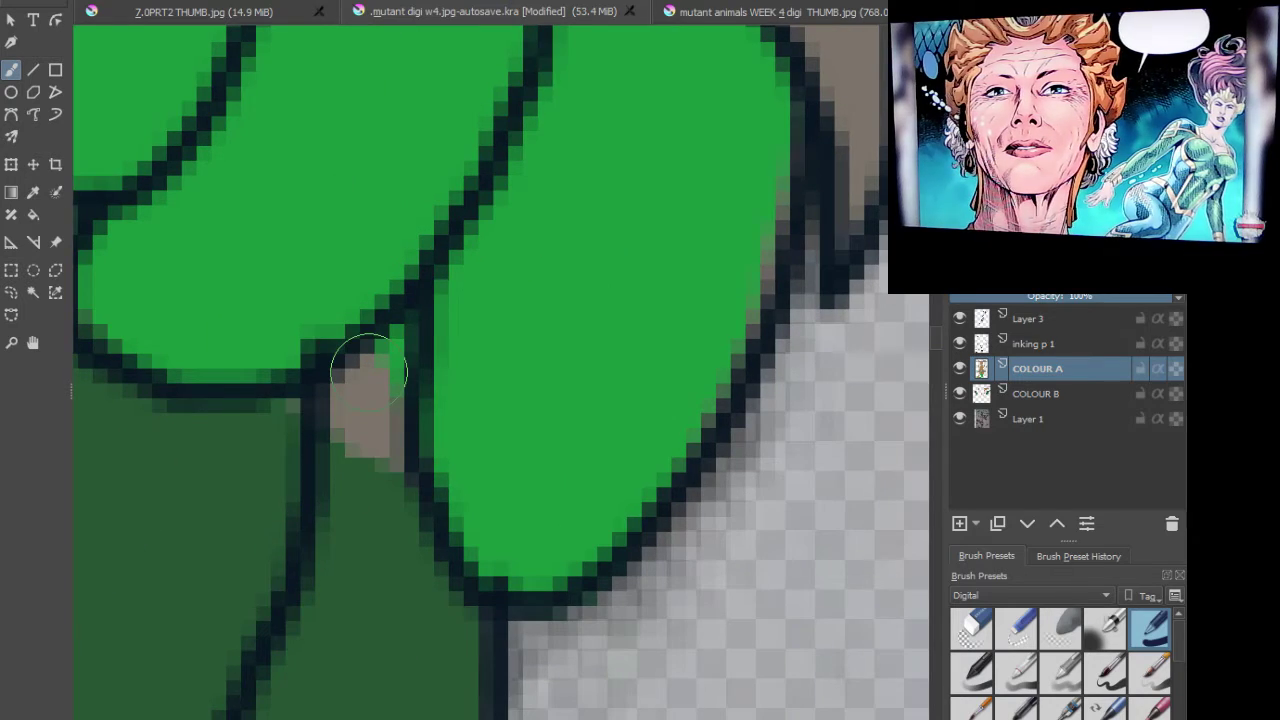
{"action": "mouse_move", "coordinate": [391, 337]}
{"action": "left_mouse_down"}
{"action": "mouse_move", "coordinate": [373, 442]}
{"action": "mouse_move", "coordinate": [348, 420]}
{"action": "mouse_move", "coordinate": [283, 435]}
{"action": "mouse_move", "coordinate": [277, 458]}
{"action": "mouse_move", "coordinate": [356, 433]}
{"action": "mouse_move", "coordinate": [420, 309]}
{"action": "left_mouse_up"}
Step: Fill the three long tip feathers of the small wing with dark green up to their outlines
{"action": "scroll", "coordinate": [286, 457], "scroll_direction": "down", "scroll_amount": 6}
{"action": "scroll", "coordinate": [417, 414], "scroll_direction": "up", "scroll_amount": 4}
{"action": "mouse_move", "coordinate": [523, 297]}
{"action": "left_mouse_down"}
{"action": "mouse_move", "coordinate": [510, 388]}
{"action": "mouse_move", "coordinate": [457, 442]}
{"action": "mouse_move", "coordinate": [332, 494]}
{"action": "mouse_move", "coordinate": [293, 489]}
{"action": "mouse_move", "coordinate": [291, 454]}
{"action": "mouse_move", "coordinate": [265, 490]}
{"action": "mouse_move", "coordinate": [263, 450]}
{"action": "left_mouse_up"}
{"action": "scroll", "coordinate": [263, 450], "scroll_direction": "down", "scroll_amount": 2}
{"action": "scroll", "coordinate": [263, 450], "scroll_direction": "down", "scroll_amount": 3}
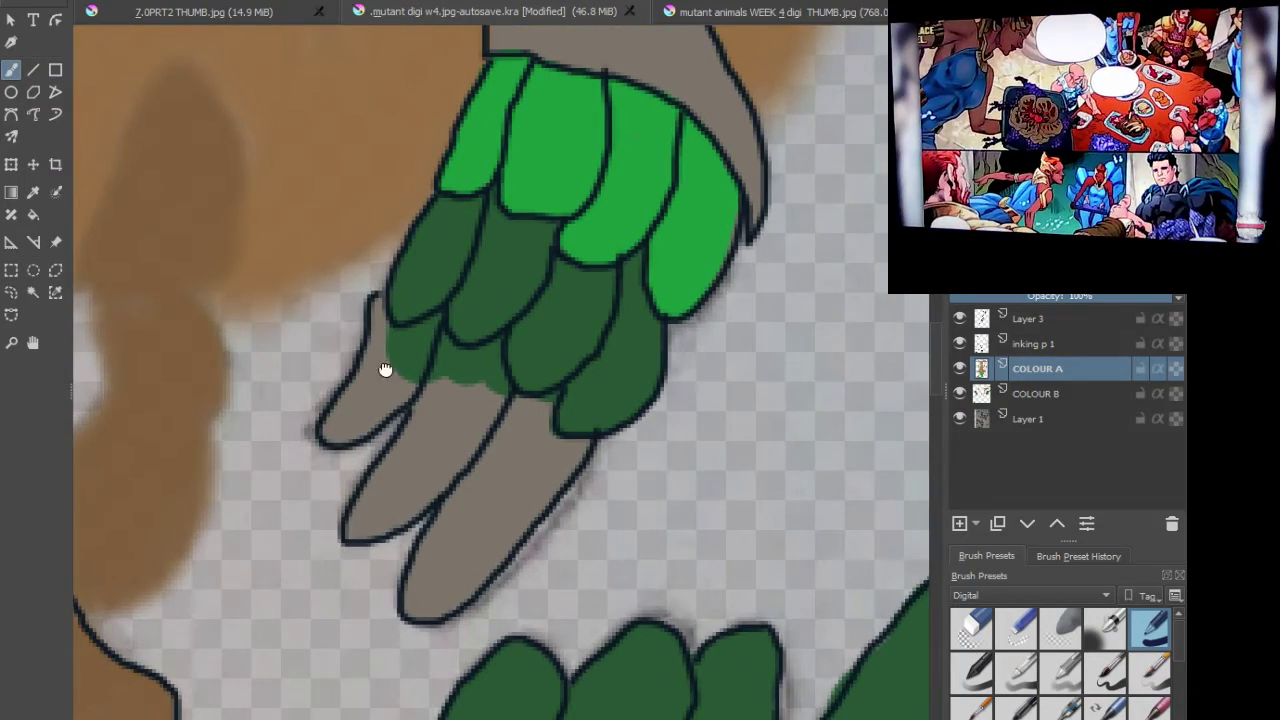
{"action": "scroll", "coordinate": [401, 304], "scroll_direction": "up", "scroll_amount": 2}
{"action": "left_click_drag", "start_coordinate": [397, 274], "coordinate": [378, 357]}
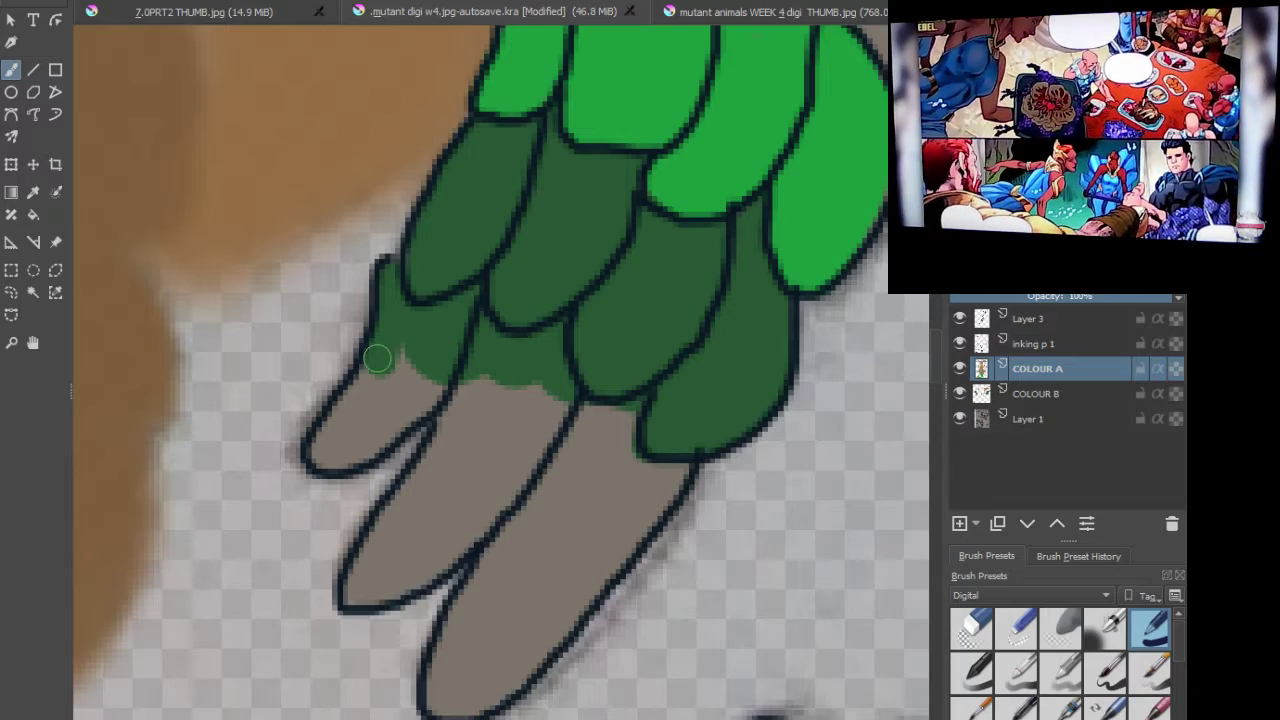
{"action": "mouse_move", "coordinate": [378, 357]}
{"action": "left_mouse_down"}
{"action": "mouse_move", "coordinate": [316, 458]}
{"action": "mouse_move", "coordinate": [375, 434]}
{"action": "mouse_move", "coordinate": [423, 380]}
{"action": "mouse_move", "coordinate": [420, 354]}
{"action": "mouse_move", "coordinate": [345, 437]}
{"action": "mouse_move", "coordinate": [399, 354]}
{"action": "left_mouse_up"}
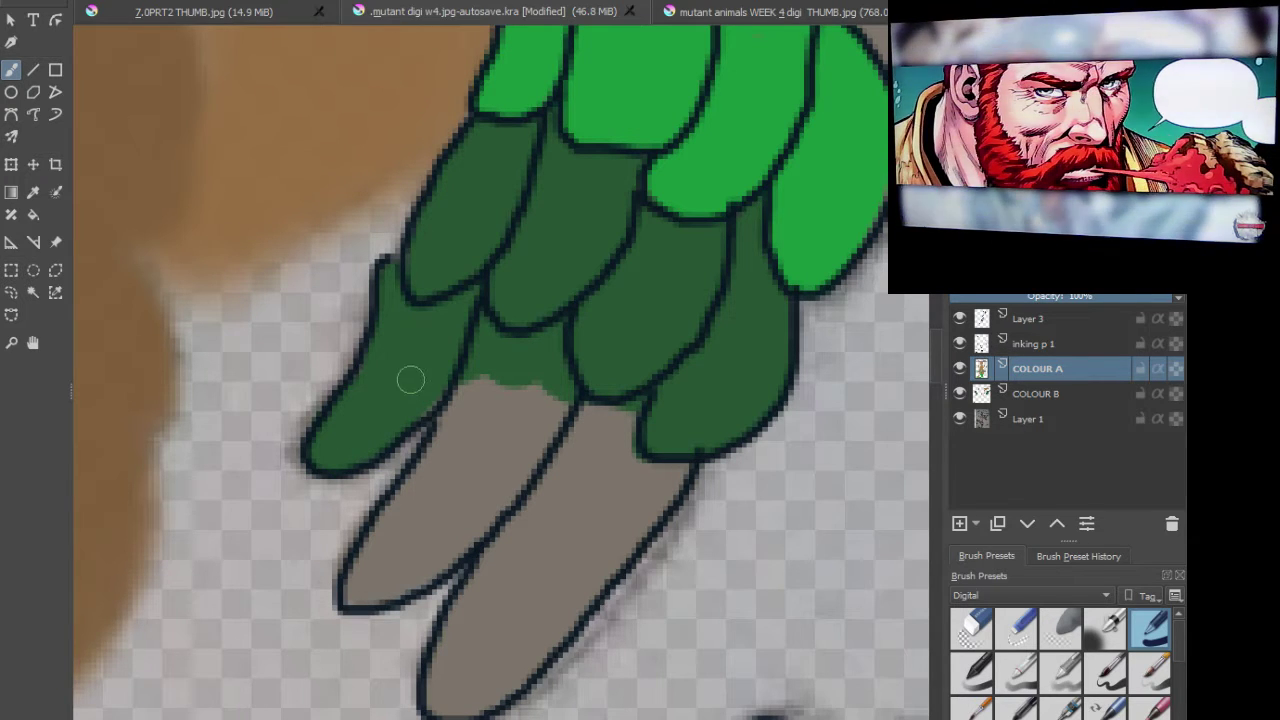
{"action": "mouse_move", "coordinate": [422, 396]}
{"action": "left_mouse_down"}
{"action": "mouse_move", "coordinate": [457, 377]}
{"action": "mouse_move", "coordinate": [517, 380]}
{"action": "mouse_move", "coordinate": [551, 400]}
{"action": "mouse_move", "coordinate": [456, 544]}
{"action": "left_mouse_up"}
{"action": "mouse_move", "coordinate": [427, 567]}
{"action": "left_mouse_down"}
{"action": "mouse_move", "coordinate": [350, 589]}
{"action": "mouse_move", "coordinate": [464, 400]}
{"action": "mouse_move", "coordinate": [448, 417]}
{"action": "mouse_move", "coordinate": [538, 413]}
{"action": "mouse_move", "coordinate": [490, 448]}
{"action": "mouse_move", "coordinate": [428, 544]}
{"action": "mouse_move", "coordinate": [370, 567]}
{"action": "mouse_move", "coordinate": [462, 477]}
{"action": "left_mouse_up"}
{"action": "mouse_move", "coordinate": [574, 418]}
{"action": "left_mouse_down"}
{"action": "mouse_move", "coordinate": [622, 416]}
{"action": "mouse_move", "coordinate": [619, 446]}
{"action": "mouse_move", "coordinate": [637, 467]}
{"action": "mouse_move", "coordinate": [671, 464]}
{"action": "mouse_move", "coordinate": [665, 476]}
{"action": "mouse_move", "coordinate": [555, 630]}
{"action": "mouse_move", "coordinate": [481, 695]}
{"action": "mouse_move", "coordinate": [444, 701]}
{"action": "mouse_move", "coordinate": [443, 658]}
{"action": "mouse_move", "coordinate": [480, 598]}
{"action": "mouse_move", "coordinate": [460, 618]}
{"action": "mouse_move", "coordinate": [566, 437]}
{"action": "mouse_move", "coordinate": [605, 440]}
{"action": "mouse_move", "coordinate": [640, 475]}
{"action": "mouse_move", "coordinate": [486, 671]}
{"action": "mouse_move", "coordinate": [459, 684]}
{"action": "mouse_move", "coordinate": [473, 650]}
{"action": "mouse_move", "coordinate": [552, 570]}
{"action": "mouse_move", "coordinate": [616, 530]}
{"action": "mouse_move", "coordinate": [609, 482]}
{"action": "mouse_move", "coordinate": [512, 603]}
{"action": "mouse_move", "coordinate": [601, 450]}
{"action": "mouse_move", "coordinate": [550, 503]}
{"action": "left_mouse_up"}
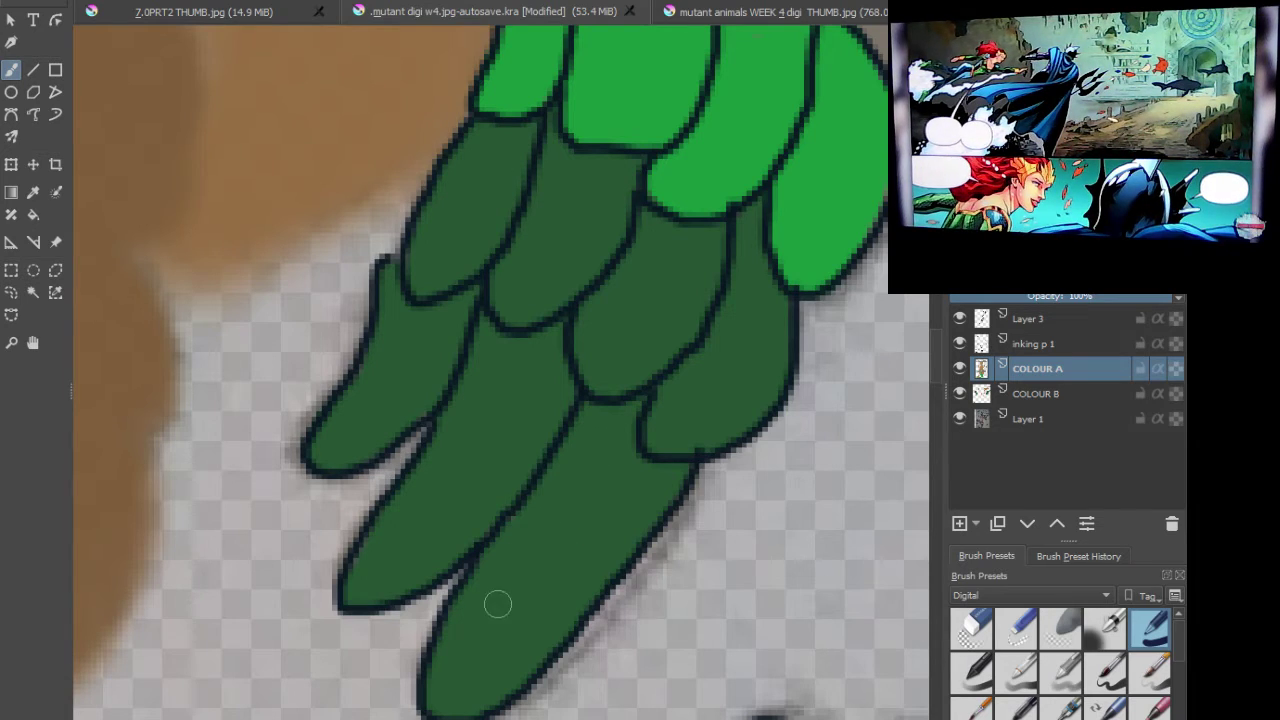
Step: Paint the lowest row and the upper rows of scales on the small head's neck bright green, leaving the middle scales unpainted
{"action": "scroll", "coordinate": [466, 397], "scroll_direction": "down", "scroll_amount": 5}
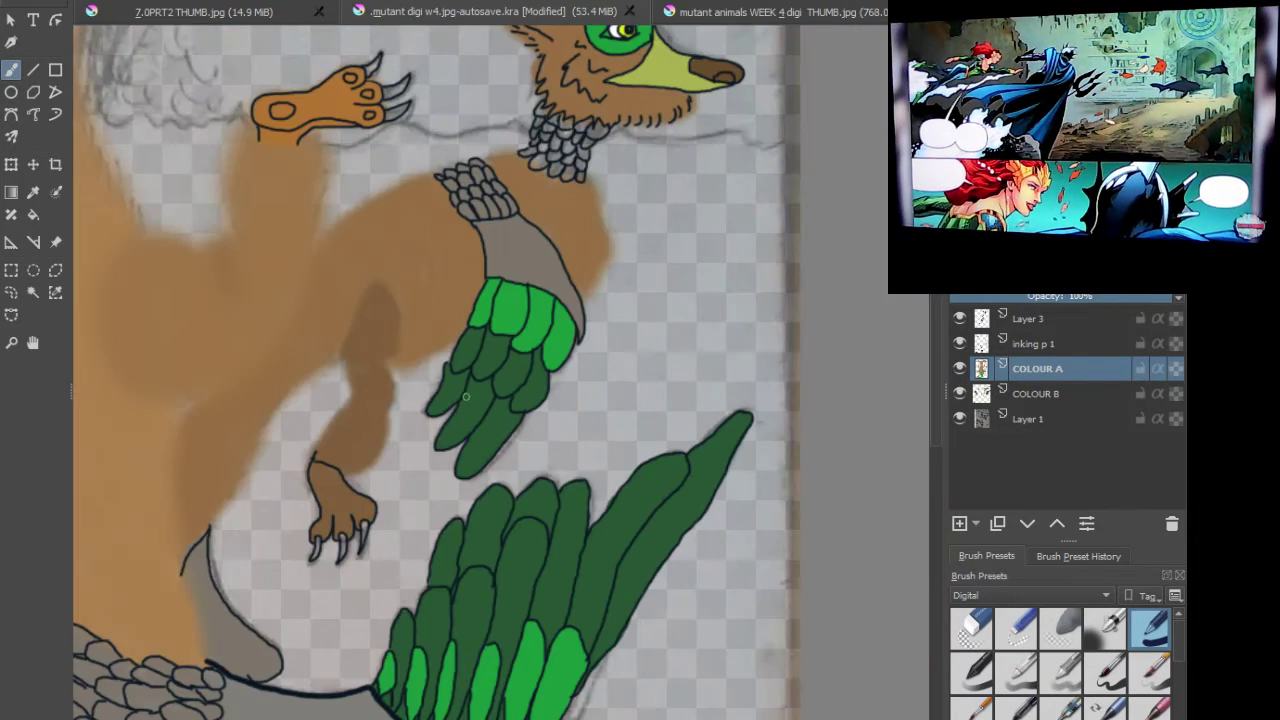
{"action": "scroll", "coordinate": [467, 382], "scroll_direction": "down", "scroll_amount": 2}
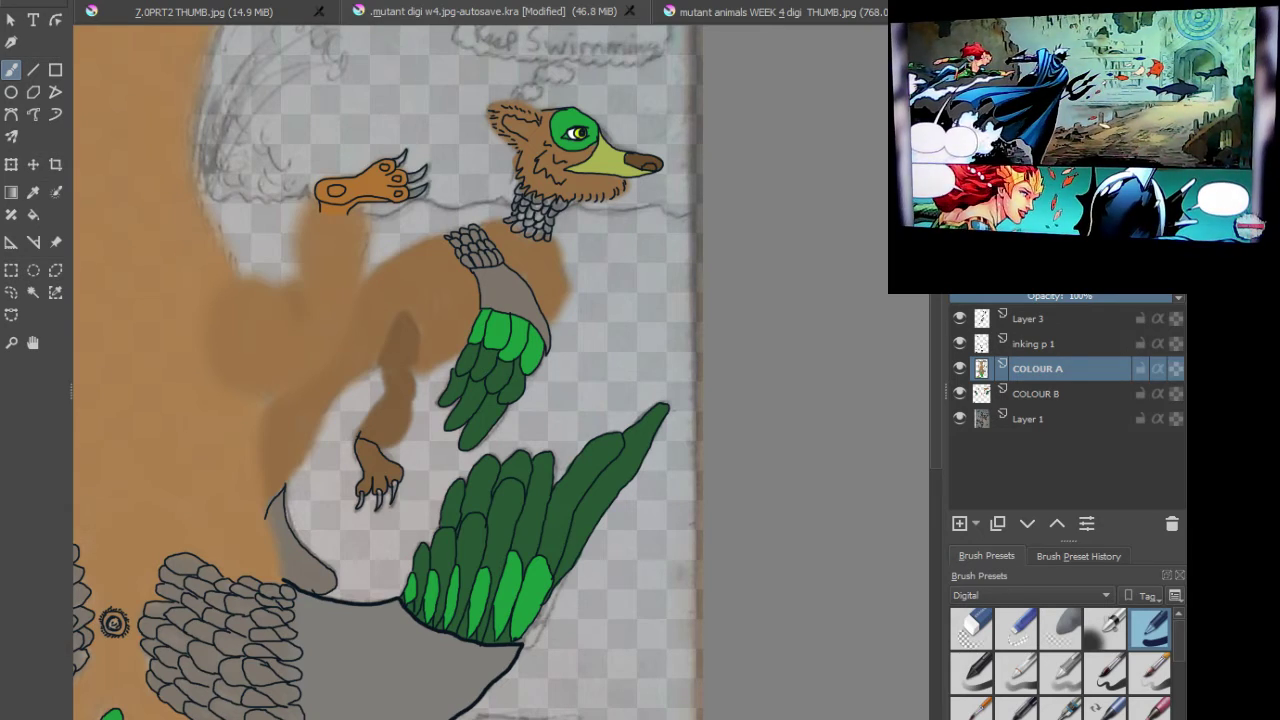
{"action": "scroll", "coordinate": [629, 177], "scroll_direction": "up", "scroll_amount": 6}
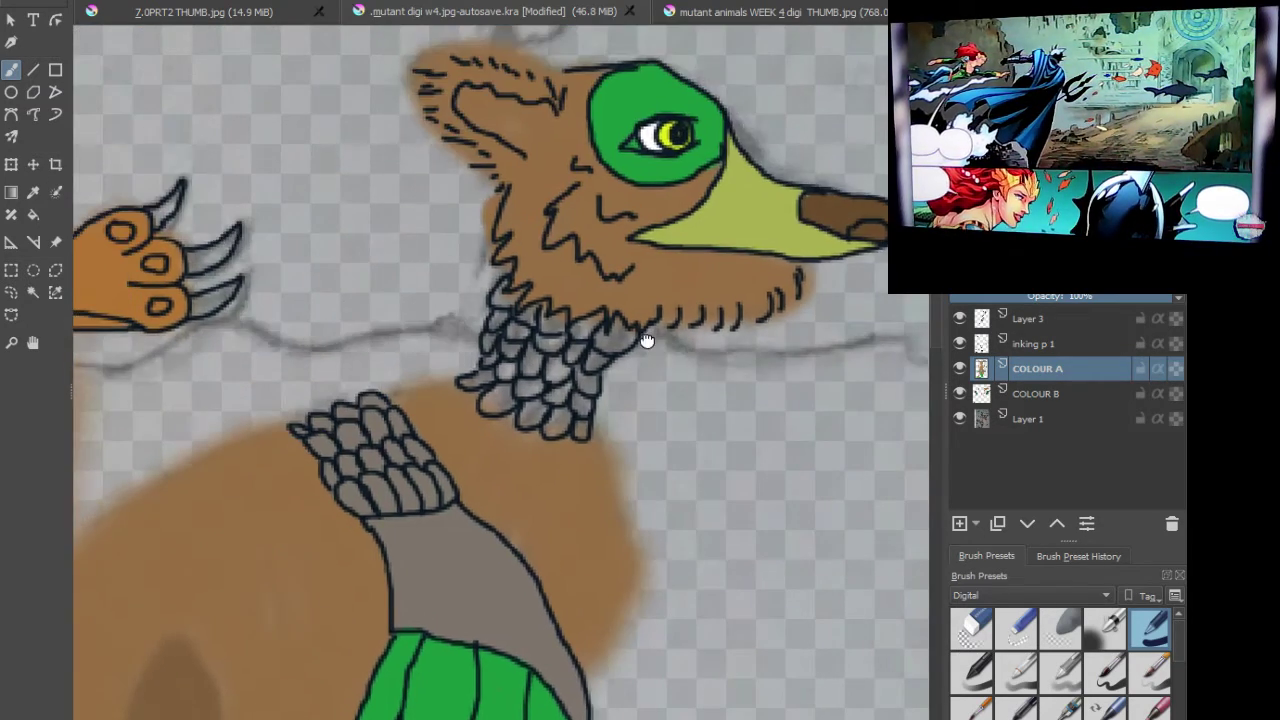
{"action": "scroll", "coordinate": [476, 352], "scroll_direction": "up", "scroll_amount": 2}
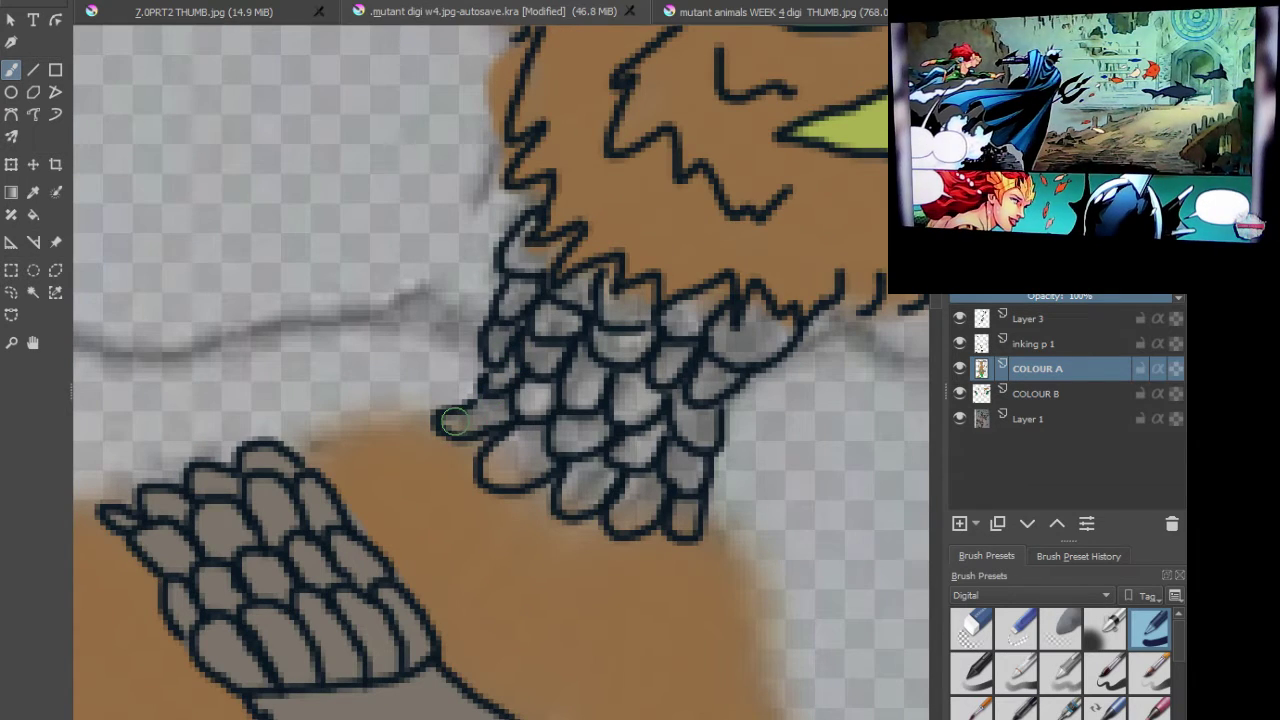
{"action": "mouse_move", "coordinate": [500, 405]}
{"action": "left_mouse_down"}
{"action": "mouse_move", "coordinate": [530, 428]}
{"action": "mouse_move", "coordinate": [489, 462]}
{"action": "mouse_move", "coordinate": [569, 474]}
{"action": "left_mouse_up"}
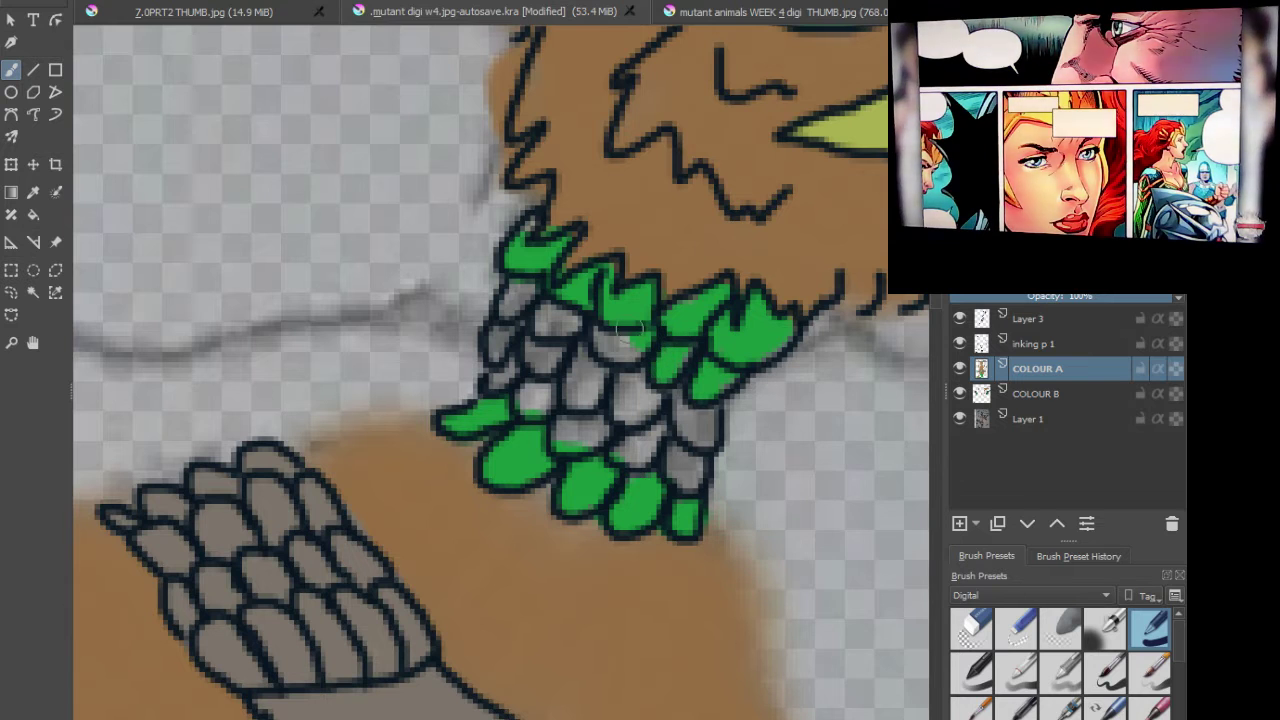
{"action": "left_click_drag", "start_coordinate": [558, 308], "coordinate": [540, 320]}
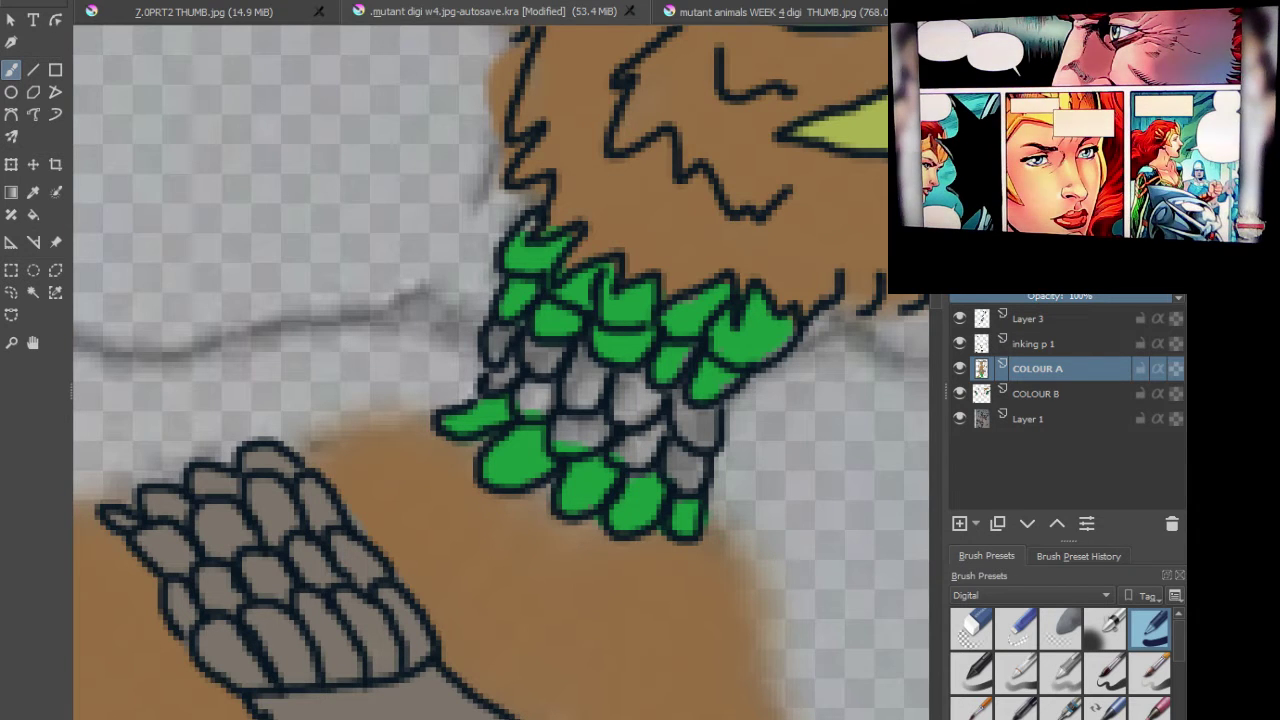
Step: On the COLOUR B layer, paint the unpainted middle scales of the small head's neck white
{"action": "left_click", "coordinate": [1062, 393]}
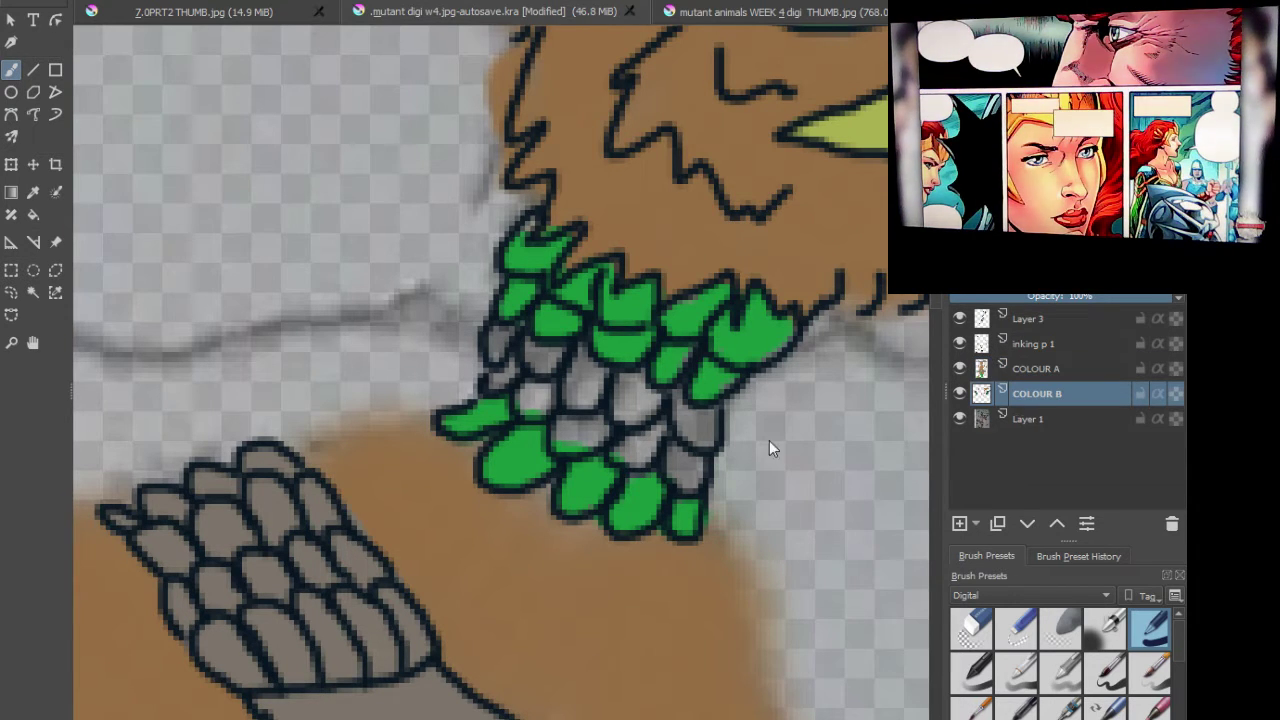
{"action": "mouse_move", "coordinate": [510, 320]}
{"action": "left_mouse_down"}
{"action": "mouse_move", "coordinate": [498, 375]}
{"action": "mouse_move", "coordinate": [532, 412]}
{"action": "mouse_move", "coordinate": [542, 339]}
{"action": "mouse_move", "coordinate": [528, 318]}
{"action": "mouse_move", "coordinate": [546, 349]}
{"action": "mouse_move", "coordinate": [555, 450]}
{"action": "mouse_move", "coordinate": [577, 340]}
{"action": "mouse_move", "coordinate": [577, 452]}
{"action": "mouse_move", "coordinate": [604, 362]}
{"action": "mouse_move", "coordinate": [596, 458]}
{"action": "mouse_move", "coordinate": [628, 393]}
{"action": "mouse_move", "coordinate": [636, 467]}
{"action": "mouse_move", "coordinate": [662, 331]}
{"action": "mouse_move", "coordinate": [668, 472]}
{"action": "mouse_move", "coordinate": [679, 414]}
{"action": "mouse_move", "coordinate": [690, 443]}
{"action": "mouse_move", "coordinate": [694, 423]}
{"action": "mouse_move", "coordinate": [676, 474]}
{"action": "left_mouse_up"}
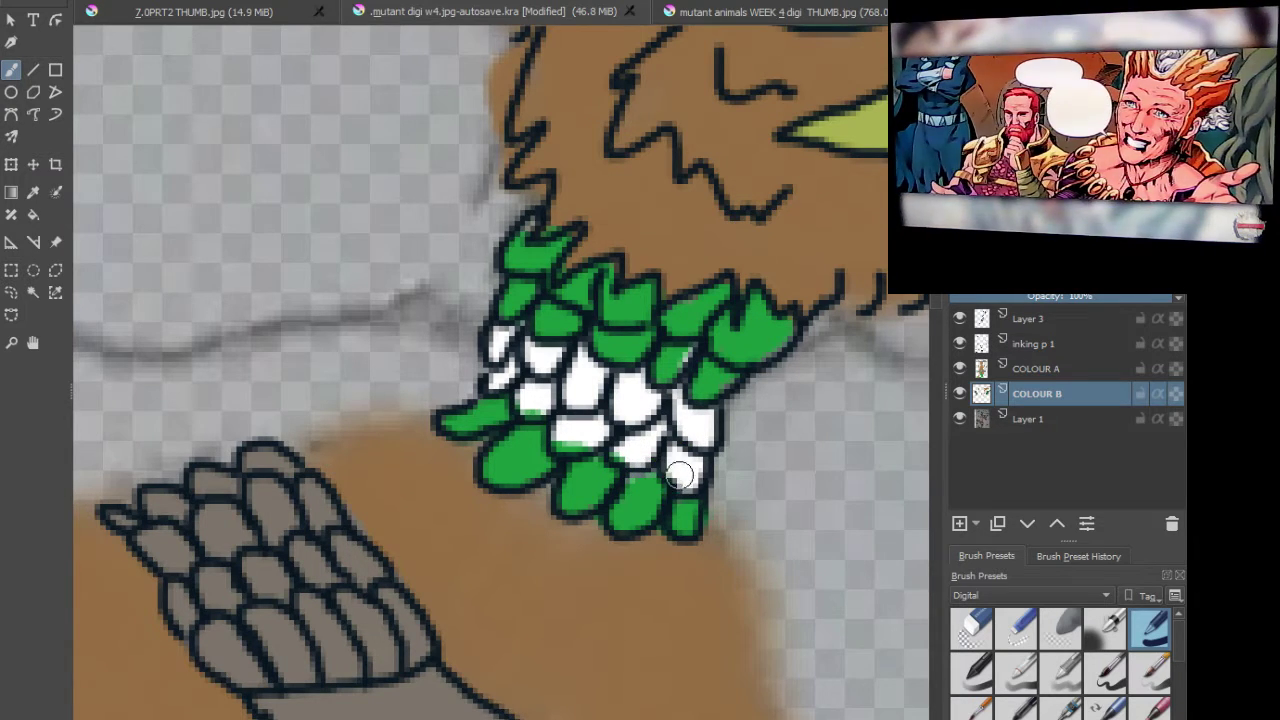
Step: Paint the unpainted scales at the bend of the long lower neck white, up to the green scales on both sides
{"action": "scroll", "coordinate": [565, 350], "scroll_direction": "down", "scroll_amount": 8}
{"action": "left_click_drag", "start_coordinate": [523, 483], "coordinate": [572, 56]}
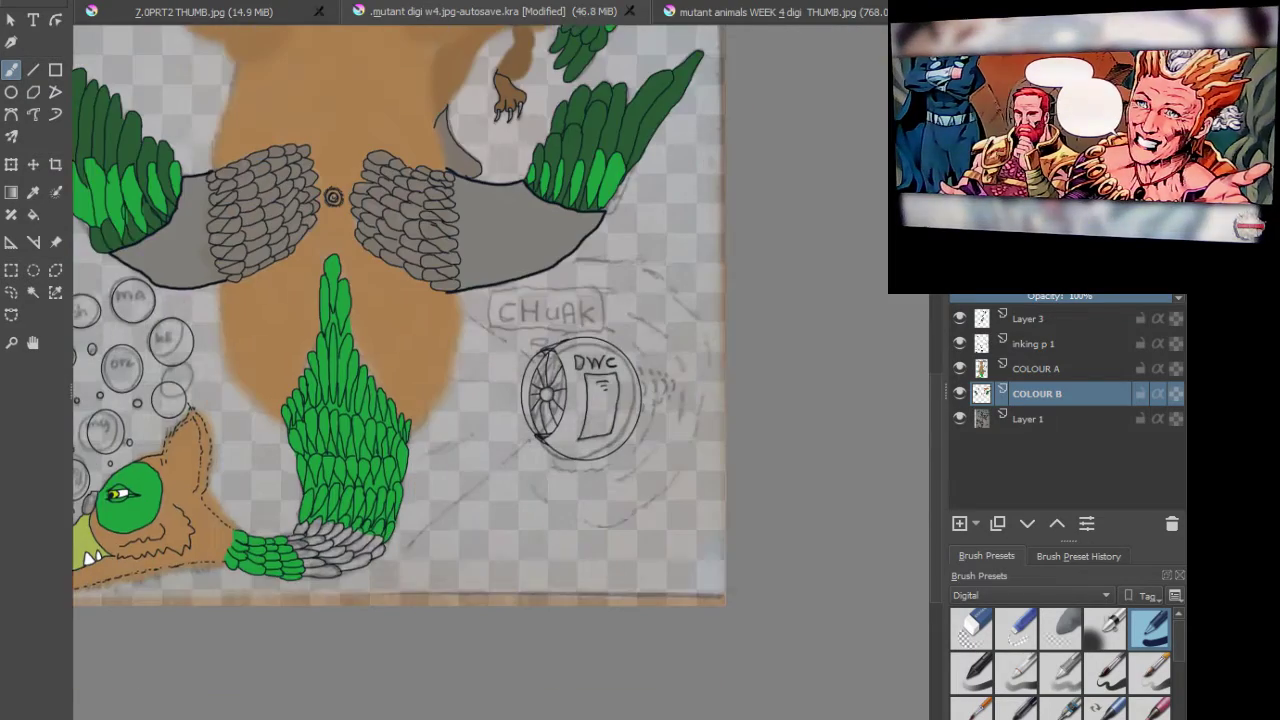
{"action": "scroll", "coordinate": [326, 549], "scroll_direction": "up", "scroll_amount": 3}
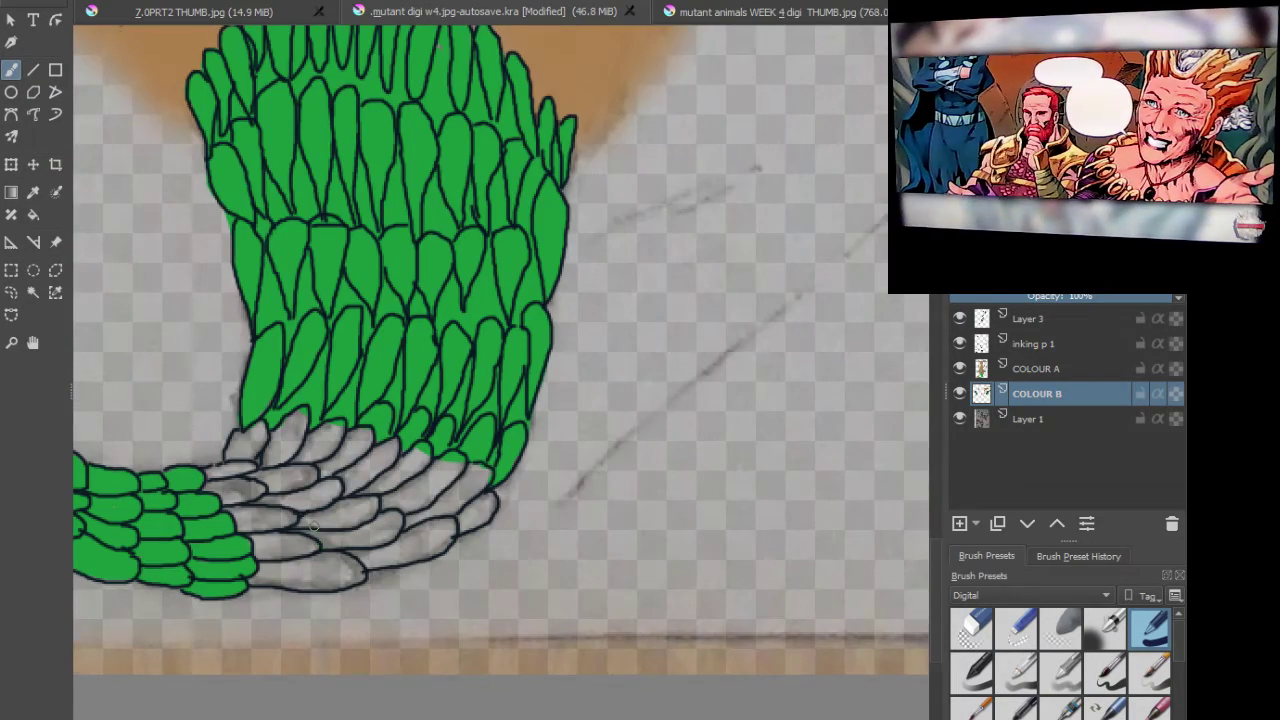
{"action": "left_click_drag", "start_coordinate": [314, 525], "coordinate": [495, 375]}
{"action": "scroll", "coordinate": [394, 483], "scroll_direction": "up", "scroll_amount": 4}
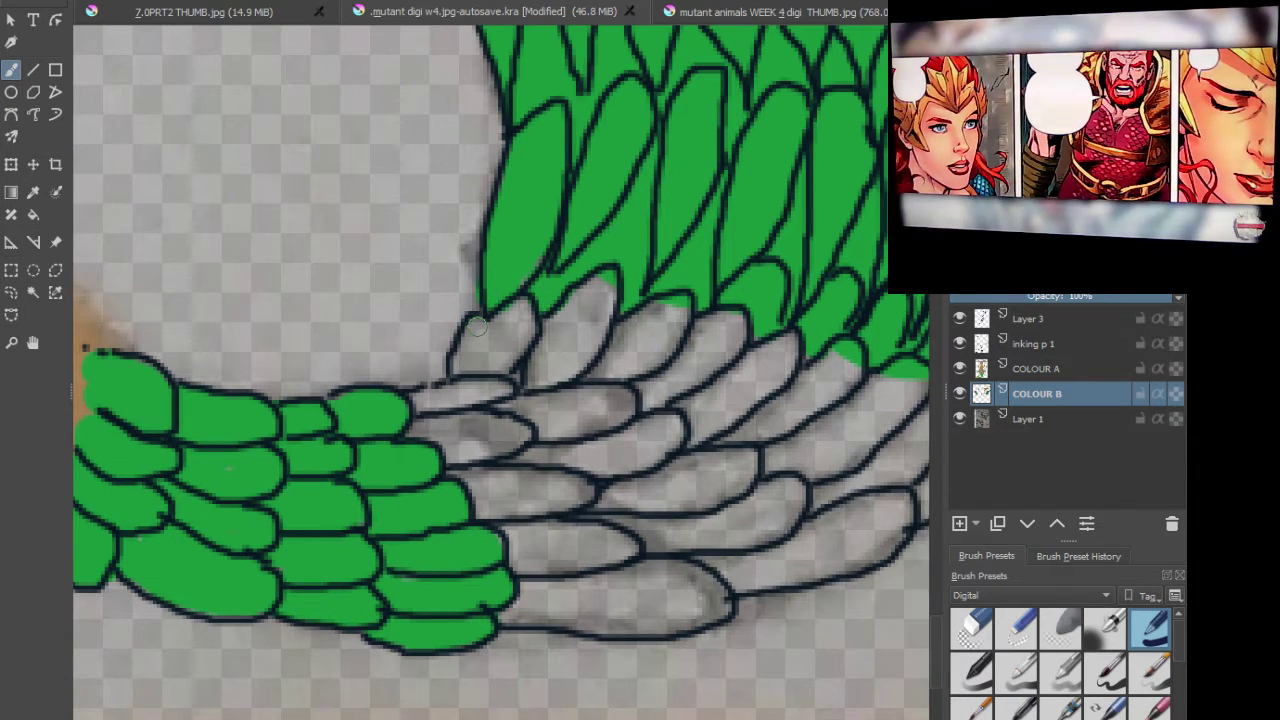
{"action": "mouse_move", "coordinate": [478, 326]}
{"action": "left_mouse_down"}
{"action": "mouse_move", "coordinate": [461, 389]}
{"action": "mouse_move", "coordinate": [409, 399]}
{"action": "mouse_move", "coordinate": [419, 422]}
{"action": "mouse_move", "coordinate": [406, 434]}
{"action": "mouse_move", "coordinate": [458, 482]}
{"action": "left_mouse_up"}
{"action": "mouse_move", "coordinate": [500, 617]}
{"action": "left_mouse_down"}
{"action": "mouse_move", "coordinate": [632, 628]}
{"action": "mouse_move", "coordinate": [680, 623]}
{"action": "mouse_move", "coordinate": [714, 598]}
{"action": "left_mouse_up"}
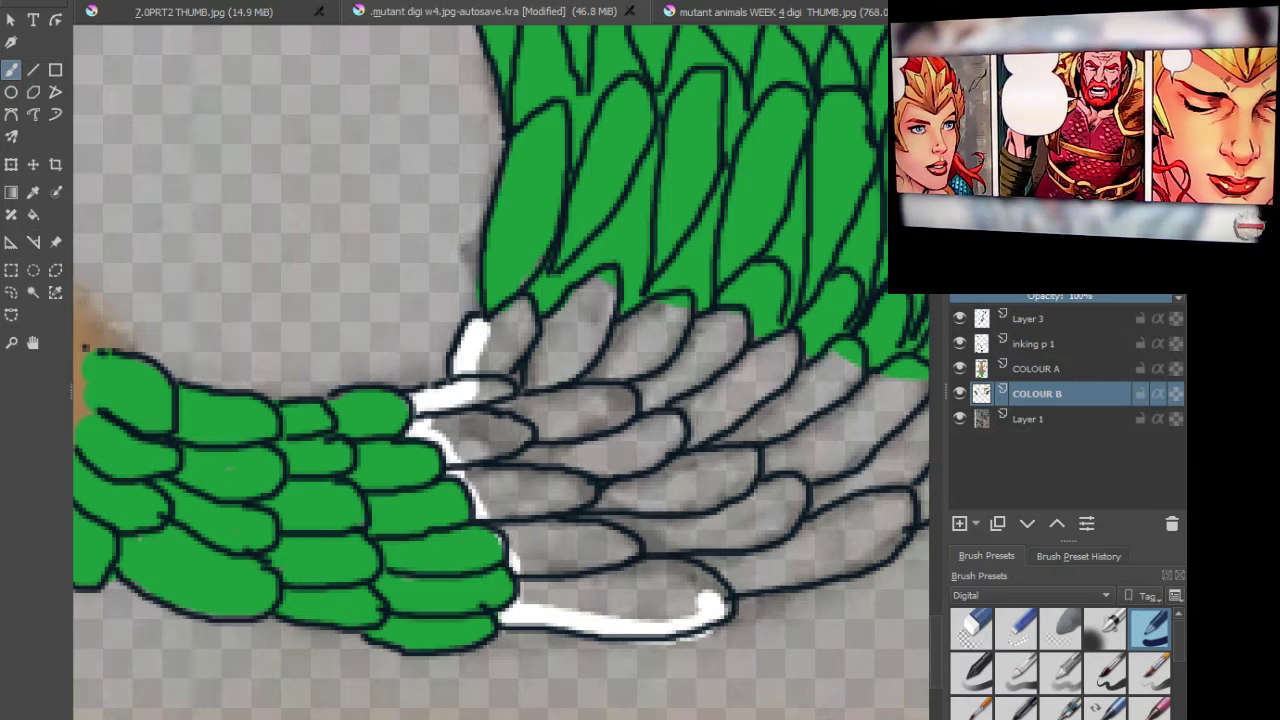
{"action": "key", "text": "ctrl+z"}
{"action": "key", "text": "ctrl+z"}
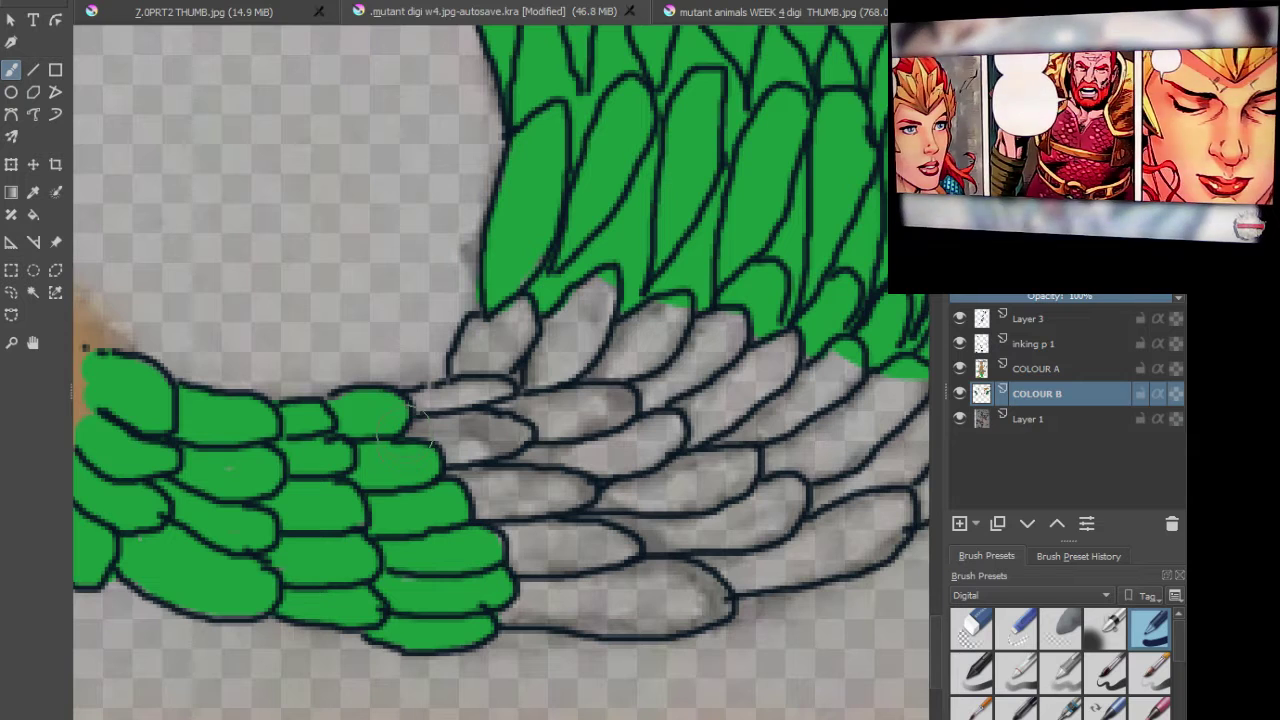
{"action": "mouse_move", "coordinate": [410, 416]}
{"action": "left_mouse_down"}
{"action": "mouse_move", "coordinate": [495, 383]}
{"action": "mouse_move", "coordinate": [512, 319]}
{"action": "mouse_move", "coordinate": [472, 382]}
{"action": "mouse_move", "coordinate": [598, 293]}
{"action": "mouse_move", "coordinate": [612, 319]}
{"action": "mouse_move", "coordinate": [665, 314]}
{"action": "mouse_move", "coordinate": [766, 345]}
{"action": "mouse_move", "coordinate": [613, 330]}
{"action": "mouse_move", "coordinate": [601, 347]}
{"action": "mouse_move", "coordinate": [671, 383]}
{"action": "mouse_move", "coordinate": [576, 398]}
{"action": "mouse_move", "coordinate": [568, 418]}
{"action": "mouse_move", "coordinate": [467, 472]}
{"action": "mouse_move", "coordinate": [428, 465]}
{"action": "mouse_move", "coordinate": [466, 502]}
{"action": "mouse_move", "coordinate": [497, 449]}
{"action": "mouse_move", "coordinate": [482, 519]}
{"action": "mouse_move", "coordinate": [553, 557]}
{"action": "mouse_move", "coordinate": [501, 590]}
{"action": "mouse_move", "coordinate": [653, 606]}
{"action": "mouse_move", "coordinate": [712, 581]}
{"action": "mouse_move", "coordinate": [572, 571]}
{"action": "mouse_move", "coordinate": [624, 541]}
{"action": "mouse_move", "coordinate": [517, 516]}
{"action": "mouse_move", "coordinate": [528, 473]}
{"action": "mouse_move", "coordinate": [653, 464]}
{"action": "mouse_move", "coordinate": [681, 447]}
{"action": "mouse_move", "coordinate": [588, 489]}
{"action": "mouse_move", "coordinate": [726, 429]}
{"action": "mouse_move", "coordinate": [640, 534]}
{"action": "mouse_move", "coordinate": [750, 481]}
{"action": "mouse_move", "coordinate": [753, 554]}
{"action": "mouse_move", "coordinate": [805, 545]}
{"action": "mouse_move", "coordinate": [858, 500]}
{"action": "mouse_move", "coordinate": [880, 512]}
{"action": "mouse_move", "coordinate": [825, 545]}
{"action": "mouse_move", "coordinate": [749, 556]}
{"action": "mouse_move", "coordinate": [815, 480]}
{"action": "mouse_move", "coordinate": [768, 415]}
{"action": "mouse_move", "coordinate": [830, 375]}
{"action": "mouse_move", "coordinate": [842, 388]}
{"action": "mouse_move", "coordinate": [785, 393]}
{"action": "left_mouse_up"}
{"action": "mouse_move", "coordinate": [846, 453]}
{"action": "left_mouse_down"}
{"action": "mouse_move", "coordinate": [601, 409]}
{"action": "mouse_move", "coordinate": [589, 388]}
{"action": "mouse_move", "coordinate": [625, 379]}
{"action": "mouse_move", "coordinate": [627, 360]}
{"action": "mouse_move", "coordinate": [682, 389]}
{"action": "mouse_move", "coordinate": [685, 412]}
{"action": "mouse_move", "coordinate": [631, 428]}
{"action": "mouse_move", "coordinate": [703, 413]}
{"action": "mouse_move", "coordinate": [670, 437]}
{"action": "left_mouse_up"}
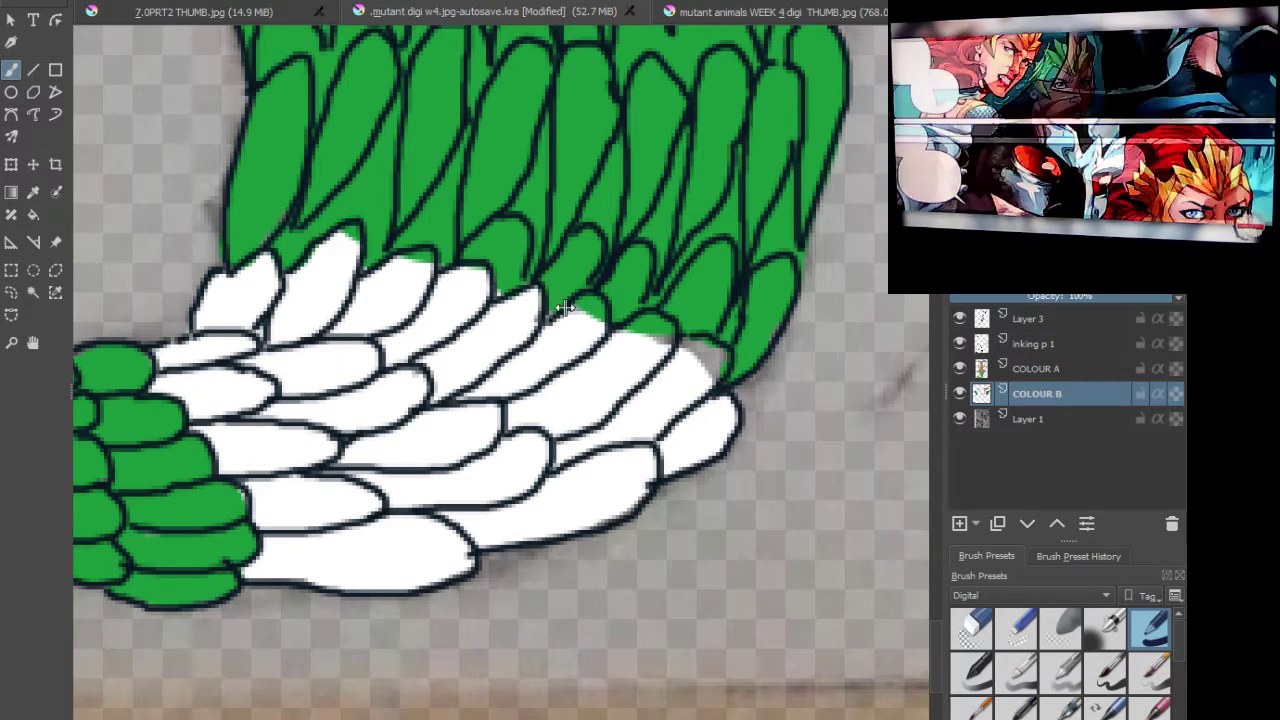
{"action": "scroll", "coordinate": [587, 323], "scroll_direction": "up", "scroll_amount": 2}
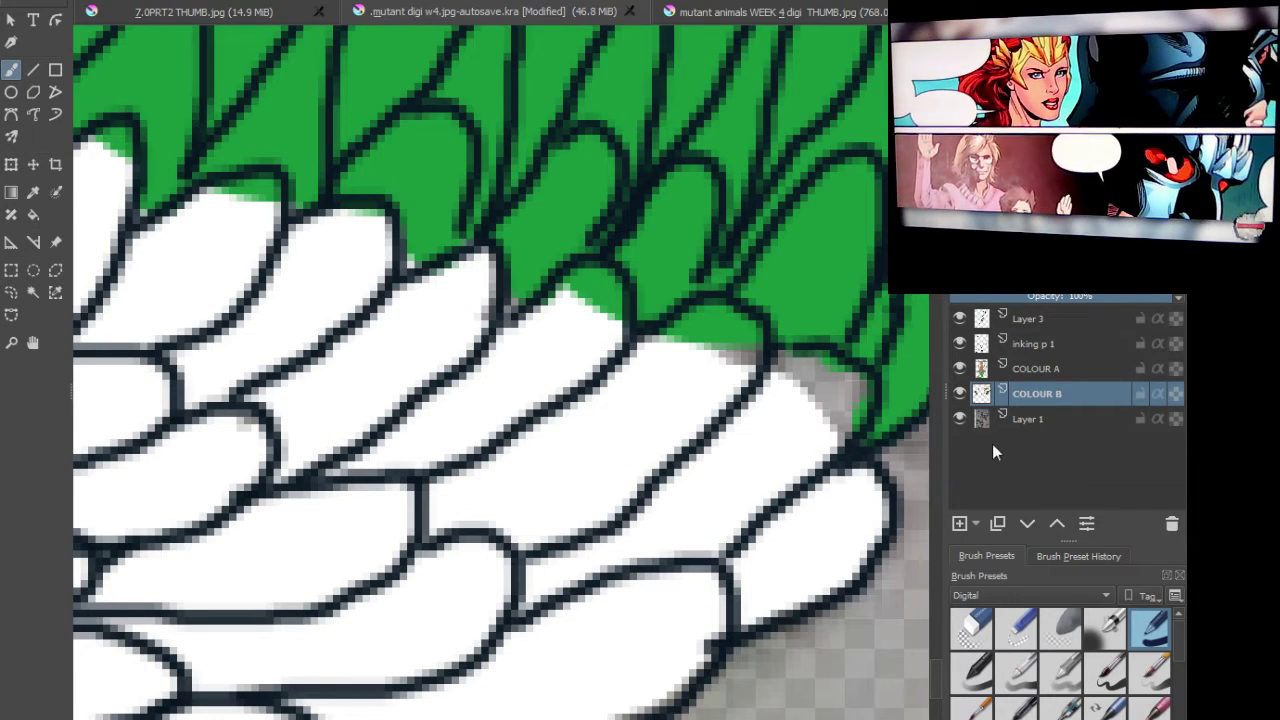
{"action": "mouse_move", "coordinate": [714, 374]}
{"action": "left_mouse_down"}
{"action": "mouse_move", "coordinate": [812, 367]}
{"action": "mouse_move", "coordinate": [826, 391]}
{"action": "left_mouse_up"}
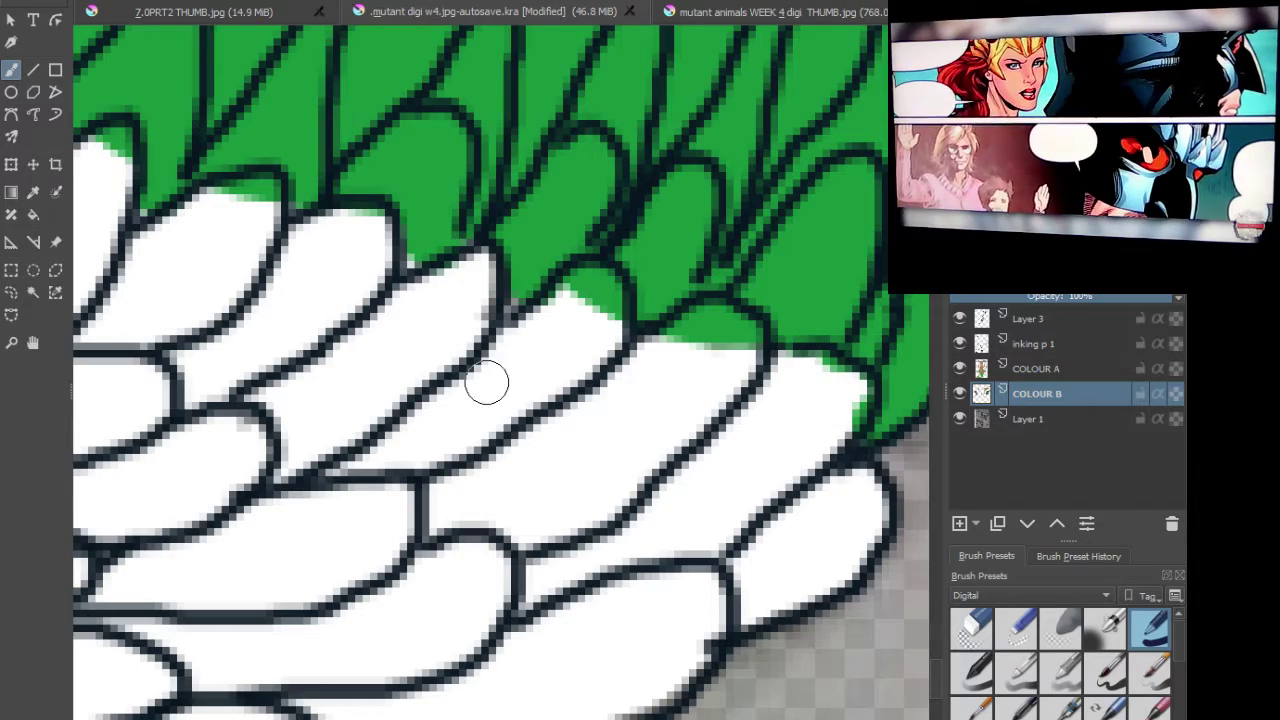
Step: Paint the middle of the round DWC device's body white, behind the lettering and the panel
{"action": "scroll", "coordinate": [450, 385], "scroll_direction": "down", "scroll_amount": 5}
{"action": "scroll", "coordinate": [450, 385], "scroll_direction": "down", "scroll_amount": 3}
{"action": "left_click_drag", "start_coordinate": [304, 325], "coordinate": [528, 424]}
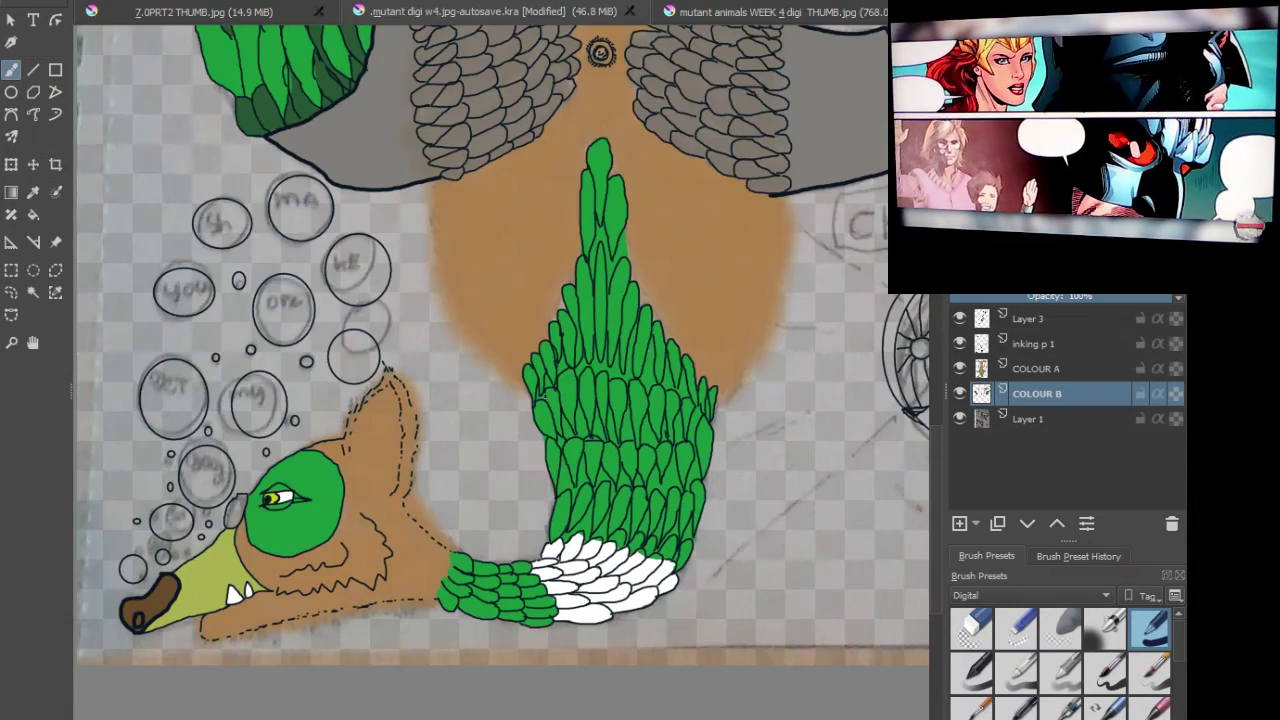
{"action": "mouse_move", "coordinate": [605, 323]}
{"action": "left_mouse_down"}
{"action": "mouse_move", "coordinate": [466, 303]}
{"action": "mouse_move", "coordinate": [272, 312]}
{"action": "left_mouse_up"}
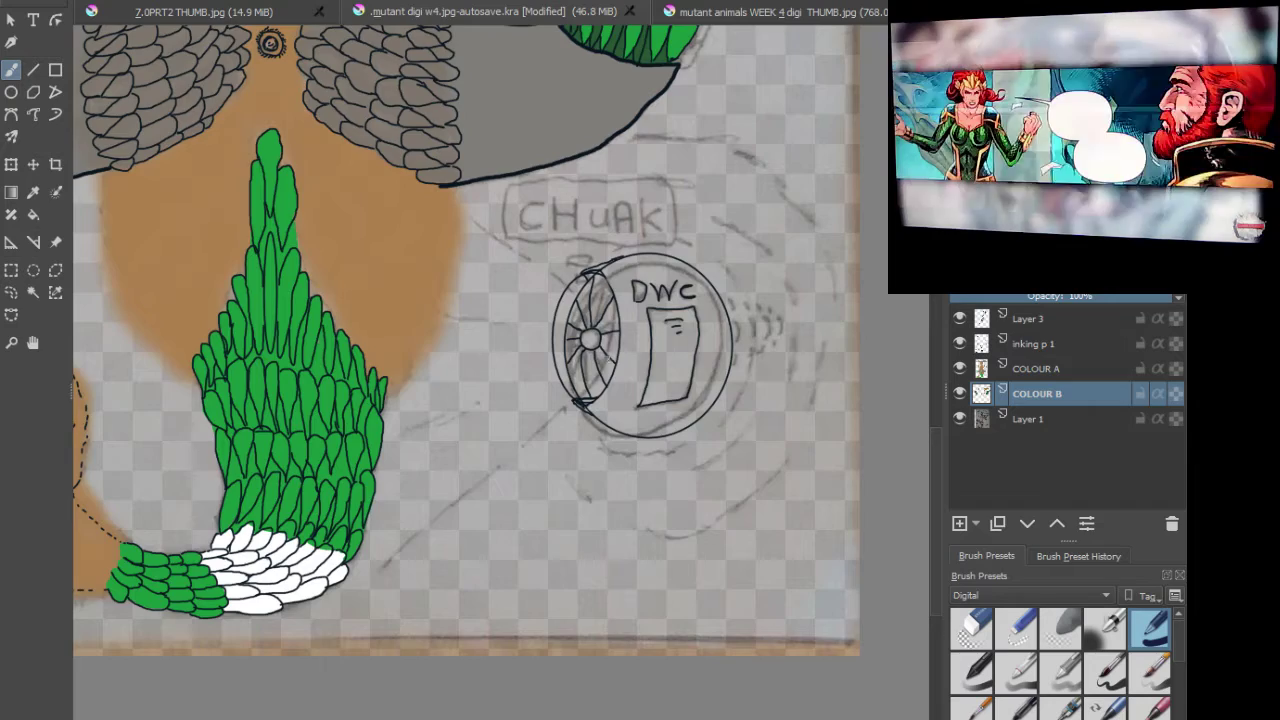
{"action": "scroll", "coordinate": [680, 357], "scroll_direction": "up", "scroll_amount": 6}
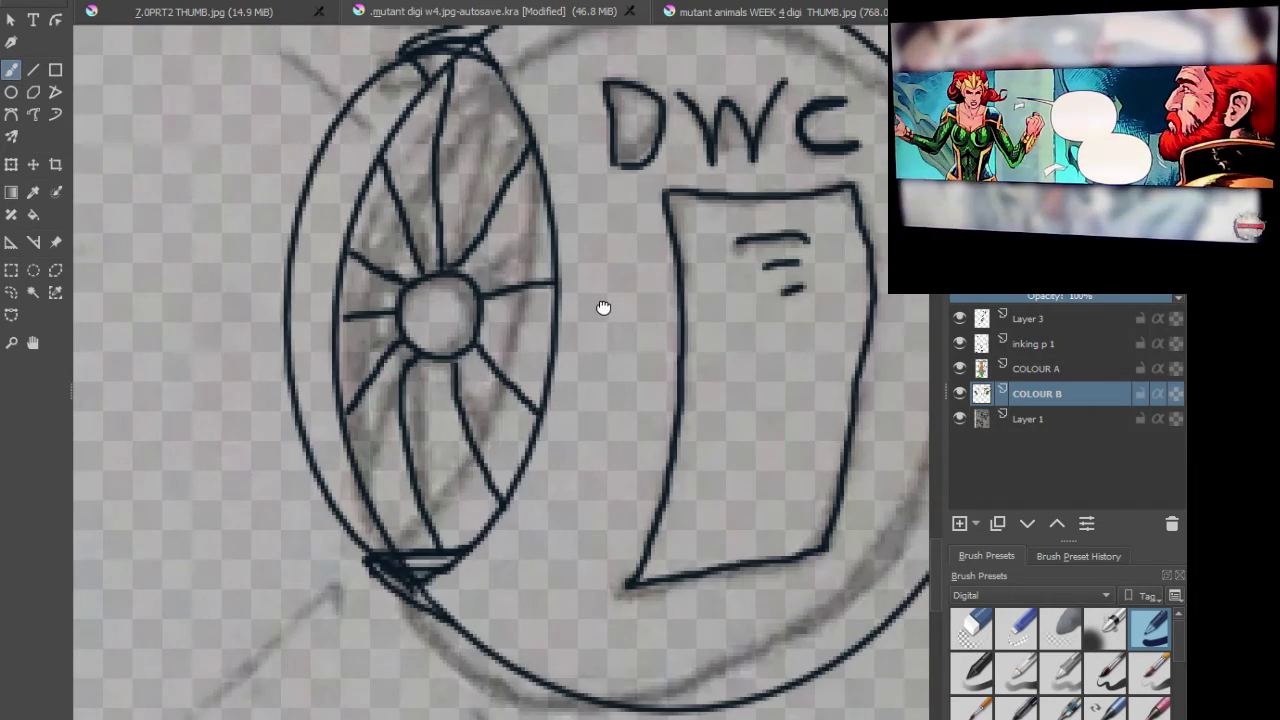
{"action": "left_click_drag", "start_coordinate": [603, 306], "coordinate": [481, 406]}
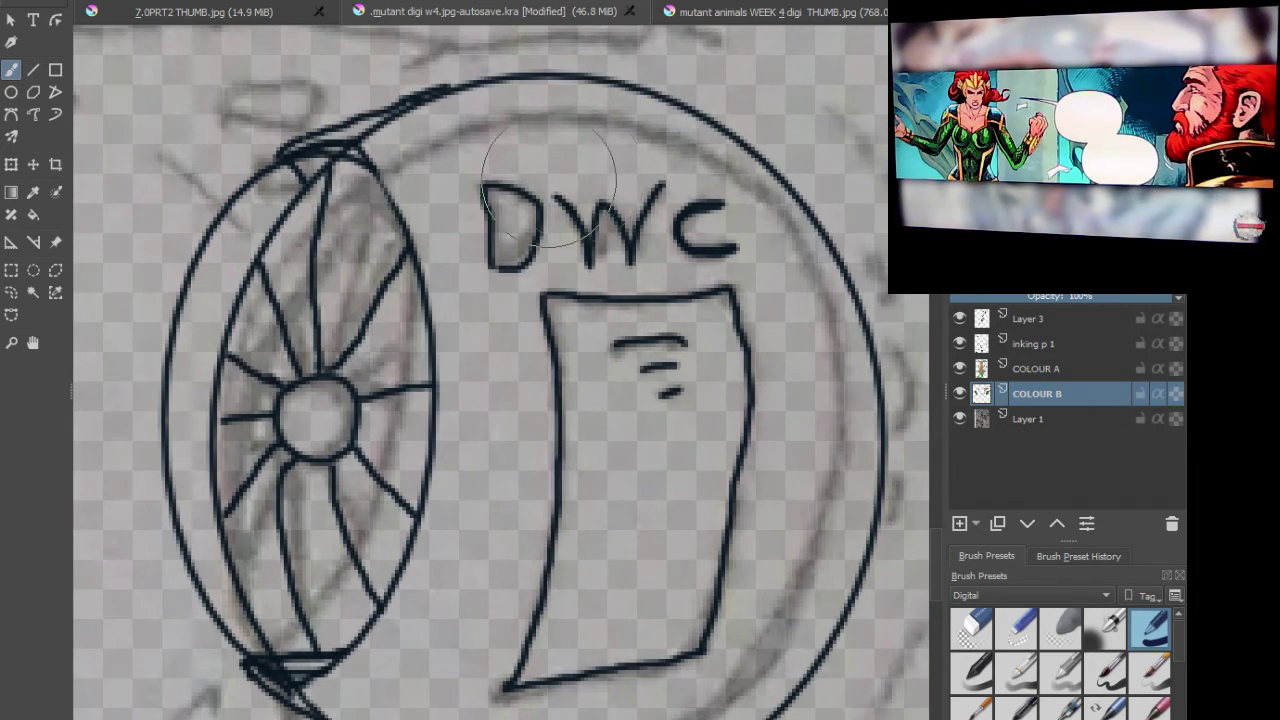
{"action": "mouse_move", "coordinate": [445, 153]}
{"action": "left_mouse_down"}
{"action": "mouse_move", "coordinate": [485, 190]}
{"action": "mouse_move", "coordinate": [543, 286]}
{"action": "mouse_move", "coordinate": [563, 529]}
{"action": "mouse_move", "coordinate": [563, 277]}
{"action": "mouse_move", "coordinate": [487, 163]}
{"action": "mouse_move", "coordinate": [457, 157]}
{"action": "mouse_move", "coordinate": [549, 129]}
{"action": "mouse_move", "coordinate": [575, 140]}
{"action": "mouse_move", "coordinate": [586, 118]}
{"action": "mouse_move", "coordinate": [690, 170]}
{"action": "left_mouse_up"}
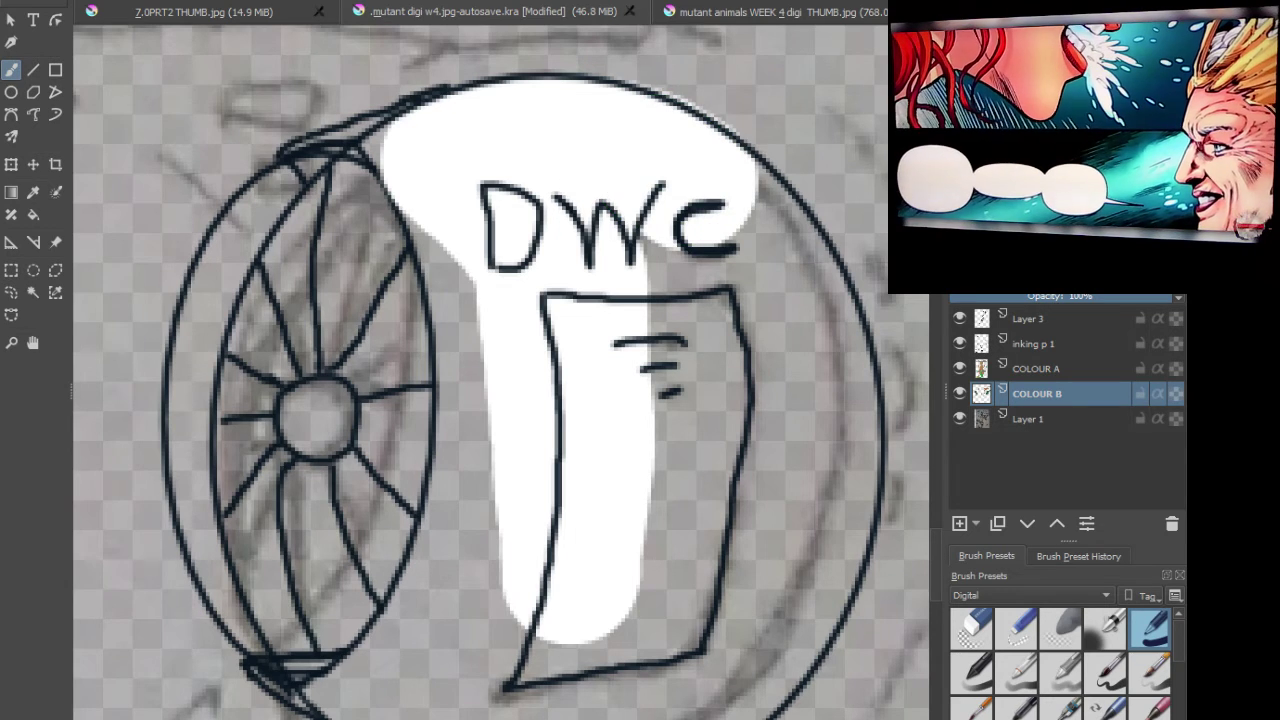
{"action": "key", "text": "ctrl+z"}
{"action": "mouse_move", "coordinate": [465, 150]}
{"action": "left_mouse_down"}
{"action": "mouse_move", "coordinate": [519, 225]}
{"action": "mouse_move", "coordinate": [651, 493]}
{"action": "mouse_move", "coordinate": [622, 283]}
{"action": "mouse_move", "coordinate": [537, 176]}
{"action": "mouse_move", "coordinate": [647, 220]}
{"action": "mouse_move", "coordinate": [757, 385]}
{"action": "mouse_move", "coordinate": [759, 505]}
{"action": "mouse_move", "coordinate": [675, 630]}
{"action": "mouse_move", "coordinate": [620, 682]}
{"action": "mouse_move", "coordinate": [512, 695]}
{"action": "mouse_move", "coordinate": [564, 562]}
{"action": "mouse_move", "coordinate": [483, 230]}
{"action": "mouse_move", "coordinate": [505, 265]}
{"action": "mouse_move", "coordinate": [497, 253]}
{"action": "mouse_move", "coordinate": [509, 356]}
{"action": "mouse_move", "coordinate": [489, 336]}
{"action": "mouse_move", "coordinate": [503, 502]}
{"action": "mouse_move", "coordinate": [461, 638]}
{"action": "mouse_move", "coordinate": [475, 562]}
{"action": "left_mouse_up"}
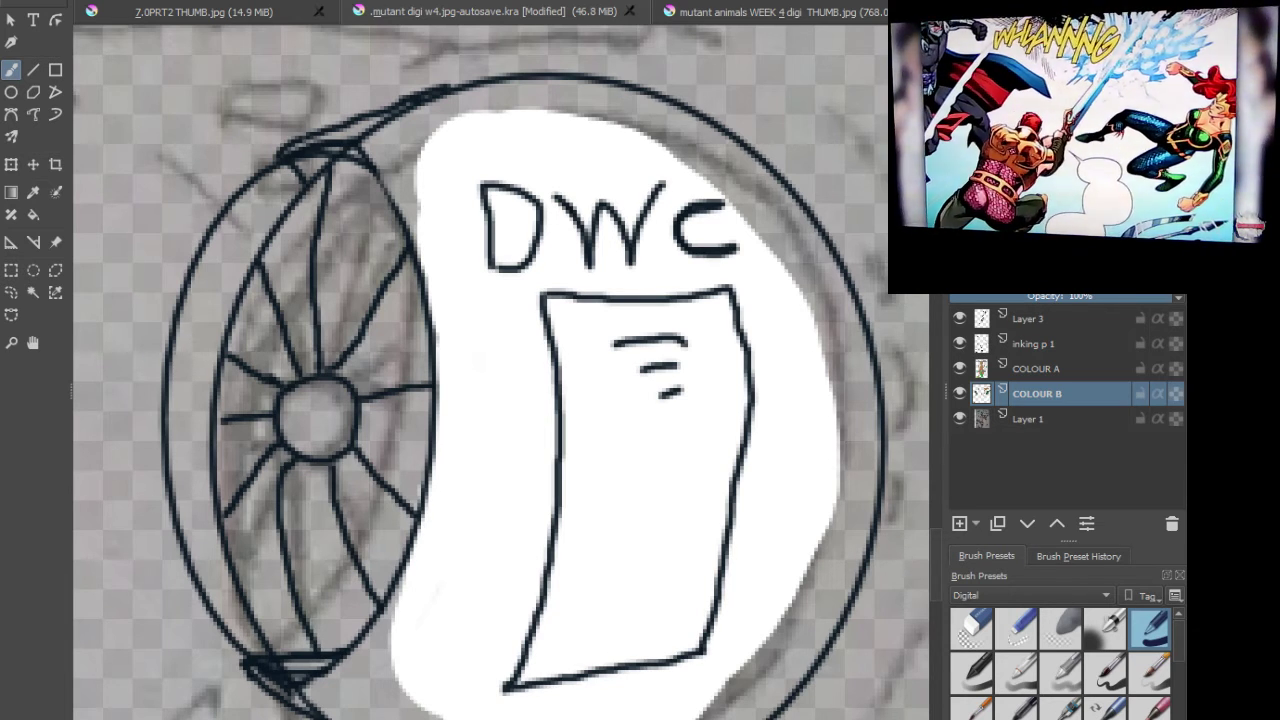
Step: Extend the white on the device's body down to its lower outline, filling the small gaps of the lower fan hinge too
{"action": "scroll", "coordinate": [410, 665], "scroll_direction": "down", "scroll_amount": 1}
{"action": "left_click_drag", "start_coordinate": [409, 660], "coordinate": [417, 526]}
{"action": "scroll", "coordinate": [400, 530], "scroll_direction": "up", "scroll_amount": 4}
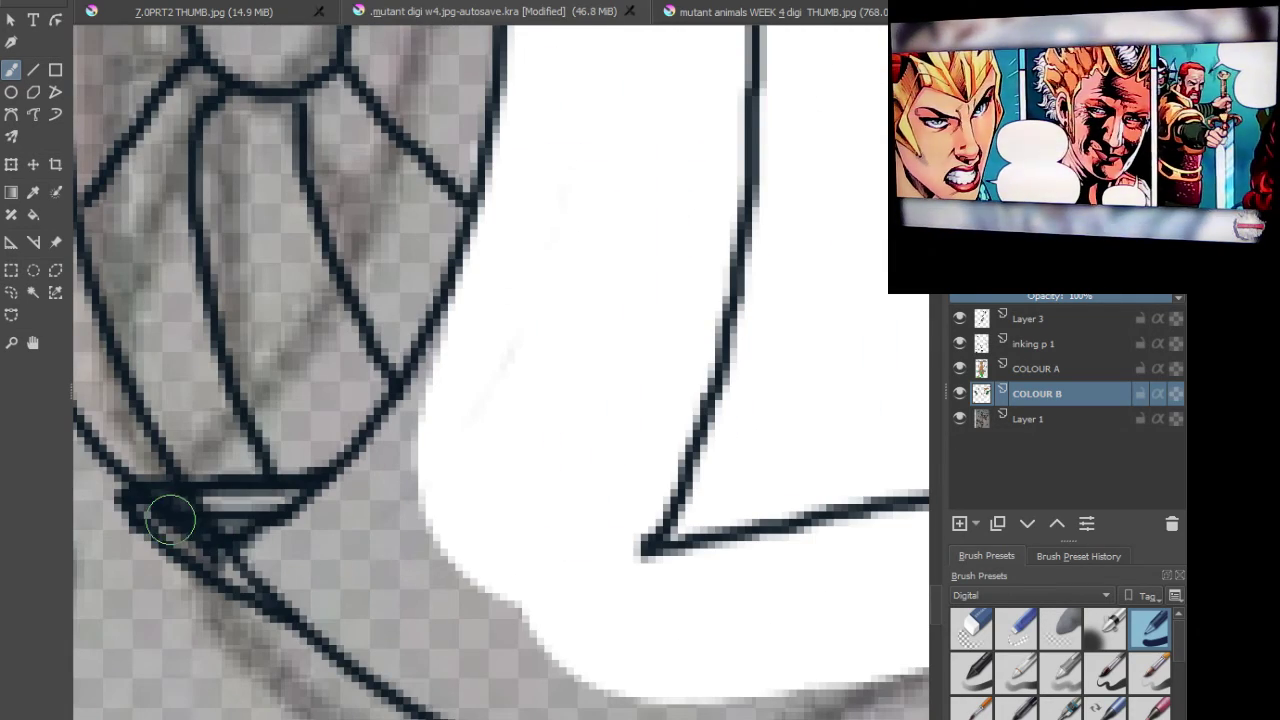
{"action": "mouse_move", "coordinate": [150, 513]}
{"action": "left_mouse_down"}
{"action": "mouse_move", "coordinate": [298, 522]}
{"action": "mouse_move", "coordinate": [198, 518]}
{"action": "mouse_move", "coordinate": [228, 553]}
{"action": "mouse_move", "coordinate": [297, 574]}
{"action": "mouse_move", "coordinate": [360, 620]}
{"action": "mouse_move", "coordinate": [313, 518]}
{"action": "mouse_move", "coordinate": [371, 480]}
{"action": "mouse_move", "coordinate": [446, 355]}
{"action": "left_mouse_up"}
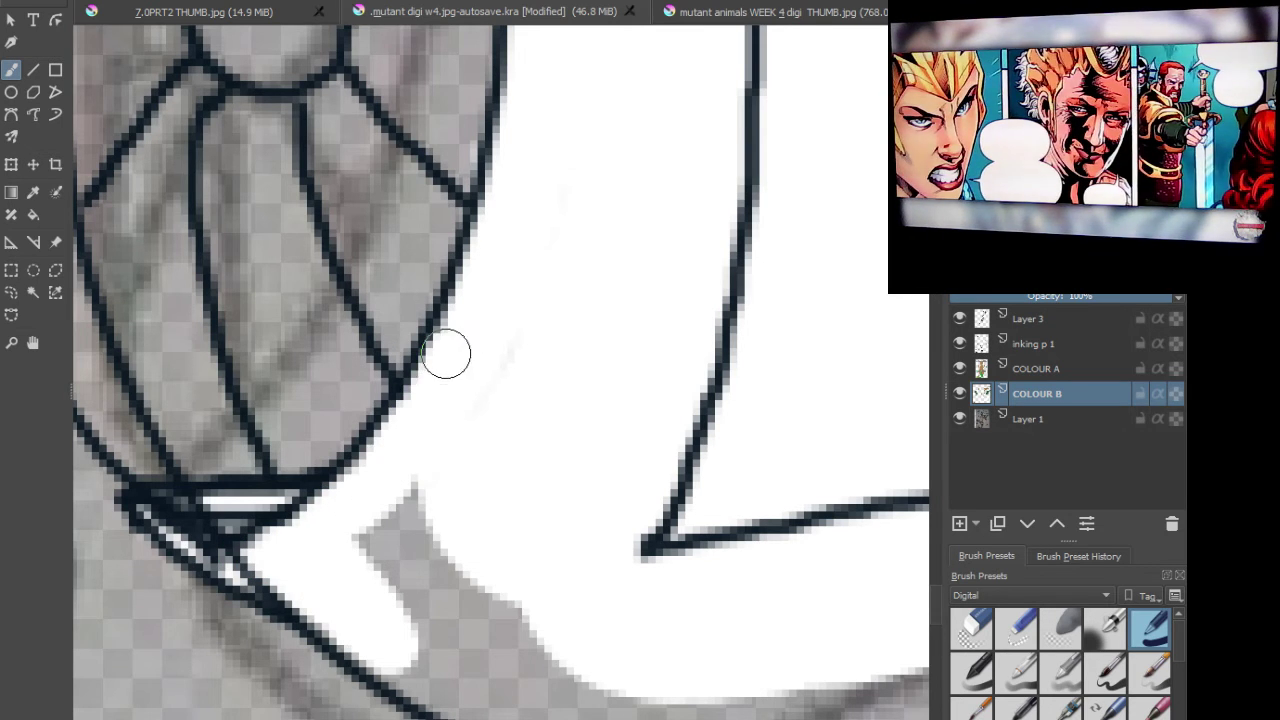
{"action": "mouse_move", "coordinate": [418, 416]}
{"action": "left_mouse_down"}
{"action": "mouse_move", "coordinate": [363, 523]}
{"action": "mouse_move", "coordinate": [380, 580]}
{"action": "mouse_move", "coordinate": [420, 611]}
{"action": "mouse_move", "coordinate": [383, 665]}
{"action": "mouse_move", "coordinate": [486, 703]}
{"action": "mouse_move", "coordinate": [570, 714]}
{"action": "mouse_move", "coordinate": [475, 647]}
{"action": "mouse_move", "coordinate": [471, 586]}
{"action": "mouse_move", "coordinate": [486, 671]}
{"action": "mouse_move", "coordinate": [600, 623]}
{"action": "left_mouse_up"}
{"action": "left_click_drag", "start_coordinate": [531, 567], "coordinate": [269, 361]}
{"action": "mouse_move", "coordinate": [337, 477]}
{"action": "left_mouse_down"}
{"action": "mouse_move", "coordinate": [400, 494]}
{"action": "mouse_move", "coordinate": [303, 519]}
{"action": "mouse_move", "coordinate": [312, 537]}
{"action": "mouse_move", "coordinate": [403, 562]}
{"action": "mouse_move", "coordinate": [531, 555]}
{"action": "mouse_move", "coordinate": [622, 523]}
{"action": "mouse_move", "coordinate": [645, 488]}
{"action": "mouse_move", "coordinate": [480, 528]}
{"action": "mouse_move", "coordinate": [378, 522]}
{"action": "mouse_move", "coordinate": [646, 488]}
{"action": "mouse_move", "coordinate": [640, 474]}
{"action": "mouse_move", "coordinate": [595, 481]}
{"action": "mouse_move", "coordinate": [722, 416]}
{"action": "mouse_move", "coordinate": [833, 282]}
{"action": "mouse_move", "coordinate": [811, 342]}
{"action": "mouse_move", "coordinate": [694, 470]}
{"action": "mouse_move", "coordinate": [607, 530]}
{"action": "mouse_move", "coordinate": [758, 474]}
{"action": "mouse_move", "coordinate": [824, 404]}
{"action": "mouse_move", "coordinate": [743, 446]}
{"action": "left_mouse_up"}
{"action": "left_click_drag", "start_coordinate": [752, 384], "coordinate": [236, 466]}
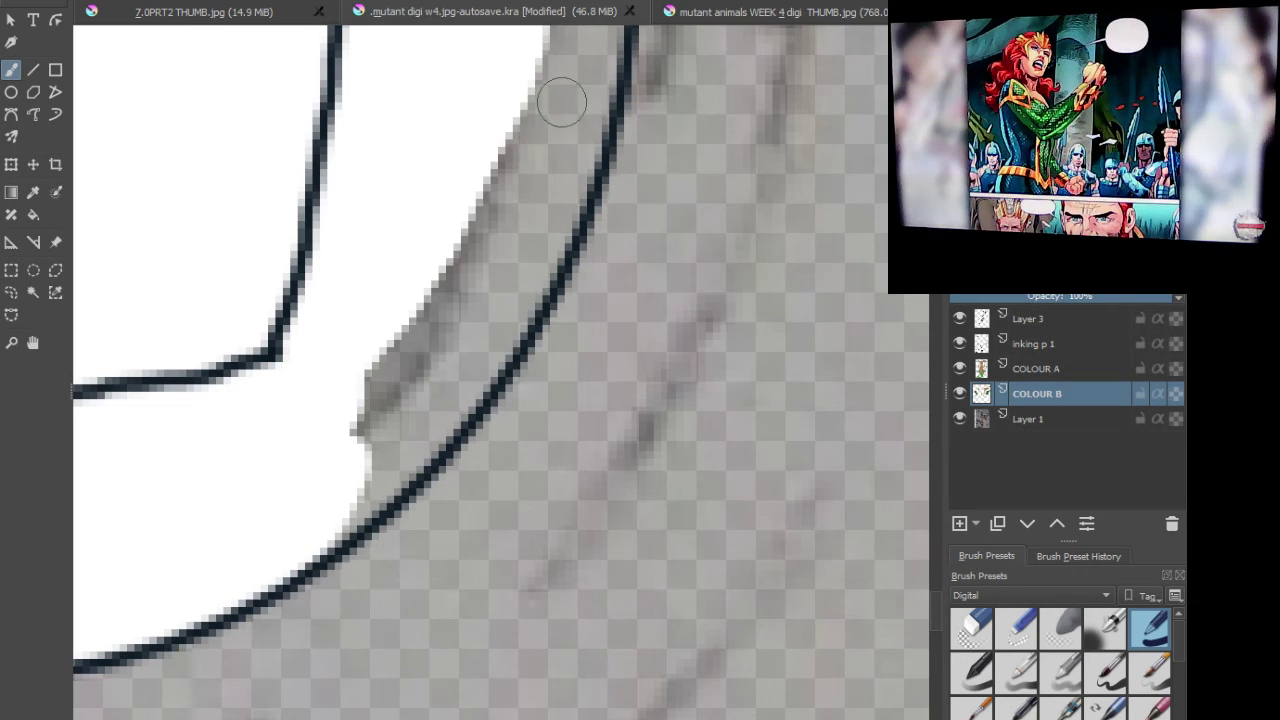
{"action": "mouse_move", "coordinate": [577, 107]}
{"action": "left_mouse_down"}
{"action": "mouse_move", "coordinate": [543, 229]}
{"action": "mouse_move", "coordinate": [449, 400]}
{"action": "mouse_move", "coordinate": [340, 517]}
{"action": "mouse_move", "coordinate": [337, 480]}
{"action": "mouse_move", "coordinate": [503, 271]}
{"action": "mouse_move", "coordinate": [540, 157]}
{"action": "mouse_move", "coordinate": [523, 138]}
{"action": "mouse_move", "coordinate": [326, 451]}
{"action": "left_mouse_up"}
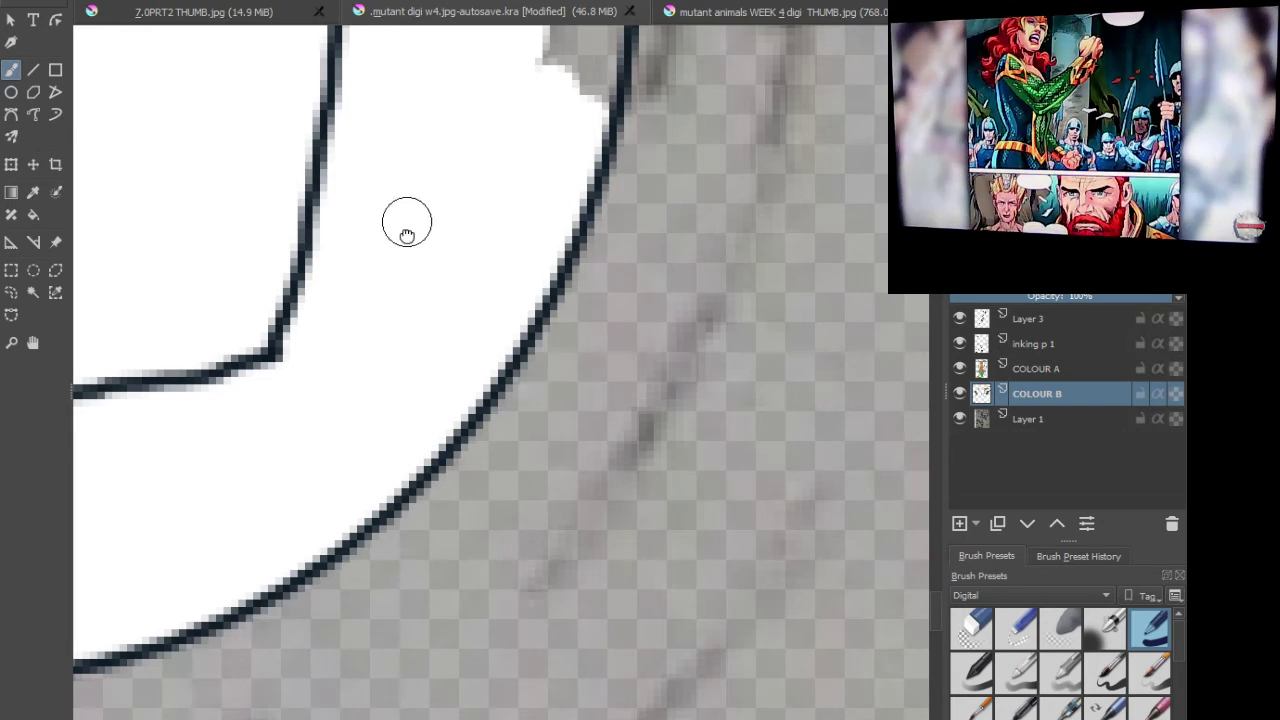
Step: Paint white along the inside of the device's outer curve beside the panel and choose the eraser brush for the overspill
{"action": "left_click_drag", "start_coordinate": [406, 223], "coordinate": [370, 672]}
{"action": "scroll", "coordinate": [370, 672], "scroll_direction": "down", "scroll_amount": 1}
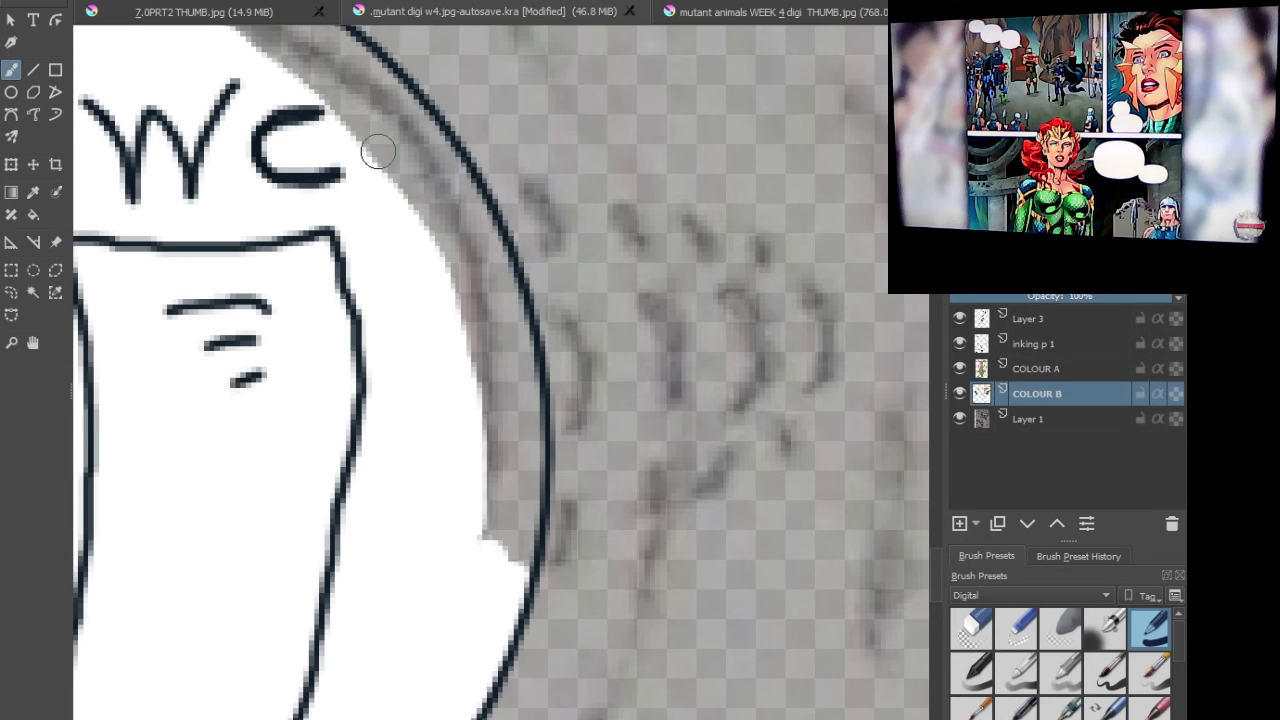
{"action": "mouse_move", "coordinate": [403, 113]}
{"action": "left_mouse_down"}
{"action": "mouse_move", "coordinate": [449, 169]}
{"action": "mouse_move", "coordinate": [503, 294]}
{"action": "mouse_move", "coordinate": [526, 417]}
{"action": "mouse_move", "coordinate": [521, 567]}
{"action": "left_mouse_up"}
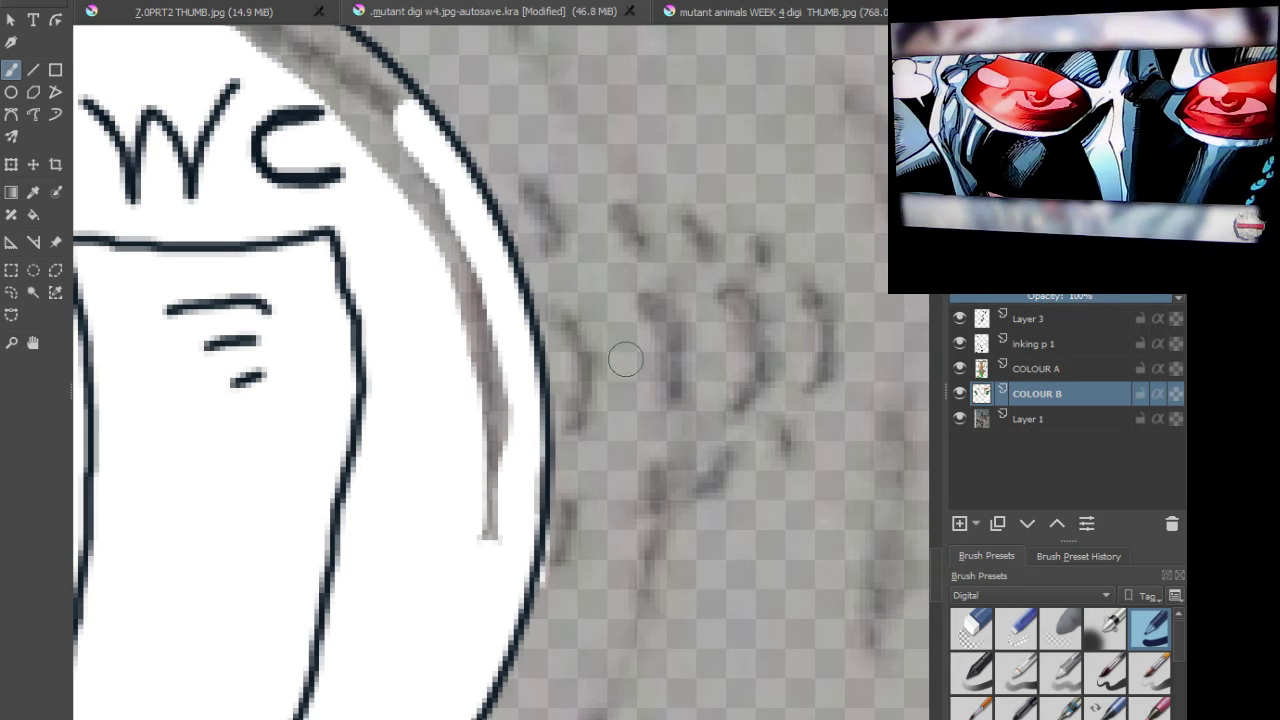
{"action": "left_click", "coordinate": [973, 622]}
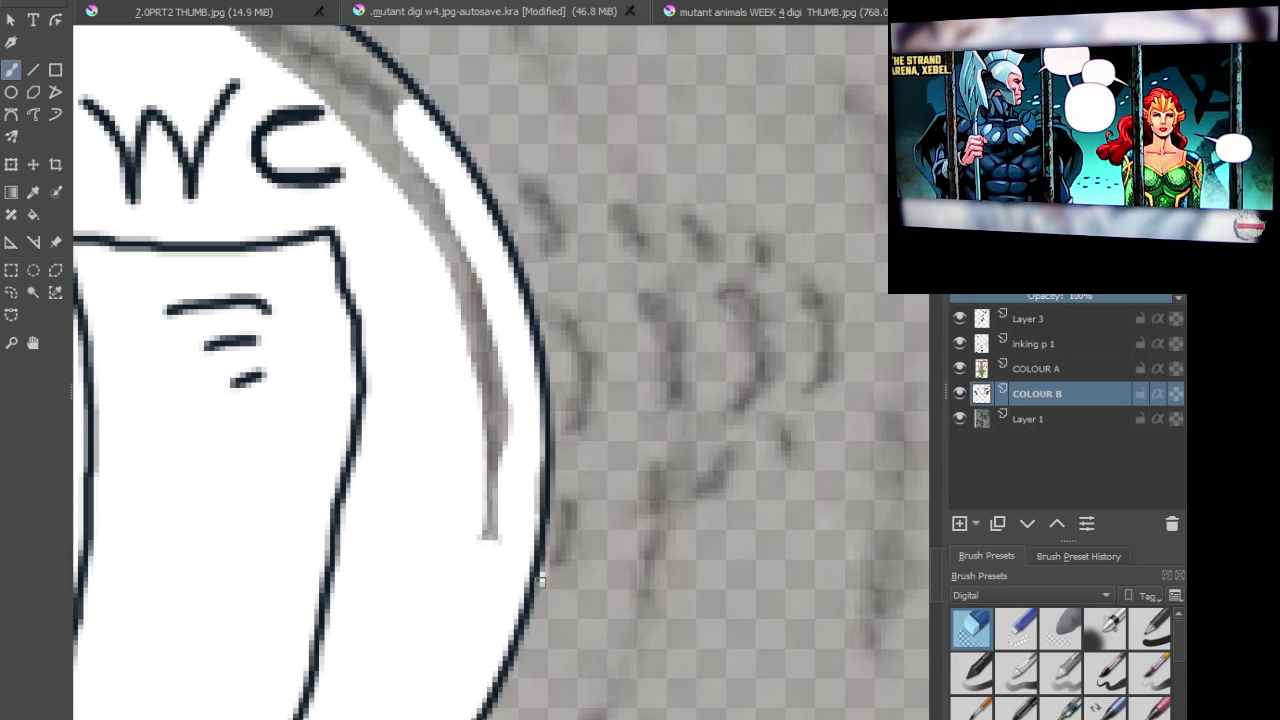
Step: With the painting brush, fill the remaining grey gap along the device's upper outline with white, around to the fan rim
{"action": "left_click", "coordinate": [1160, 632]}
{"action": "left_click_drag", "start_coordinate": [273, 383], "coordinate": [392, 579]}
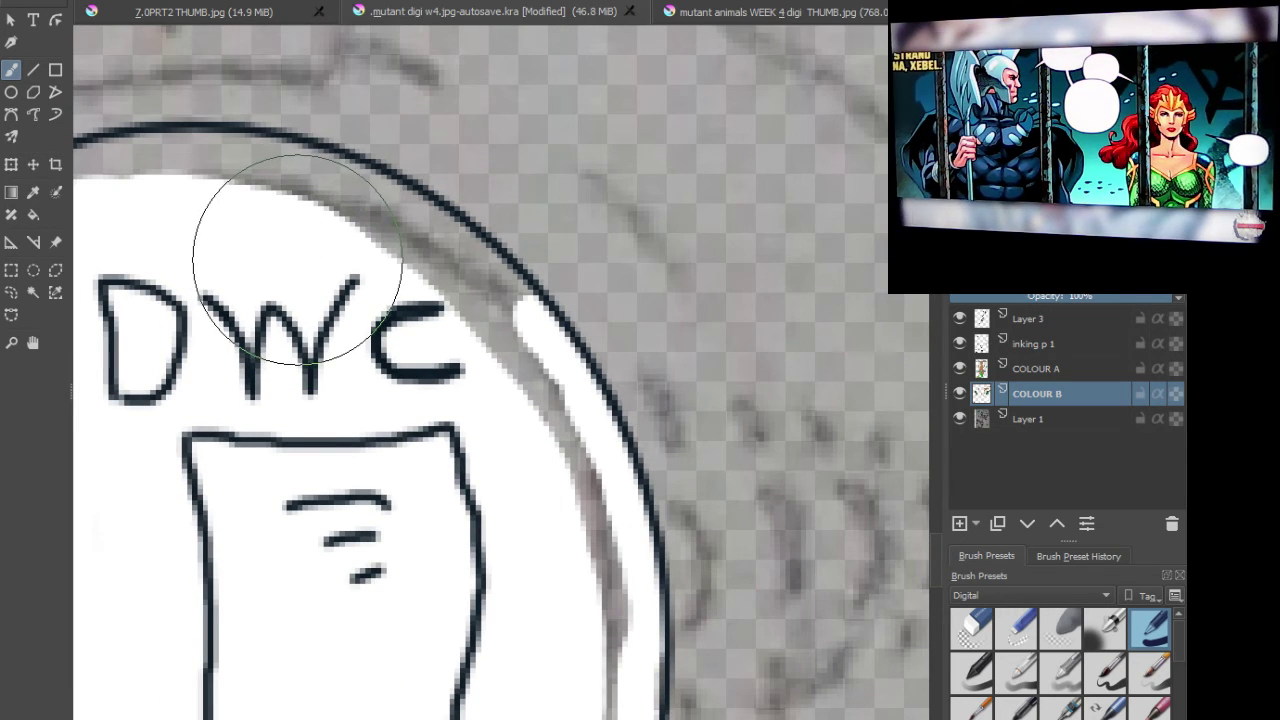
{"action": "mouse_move", "coordinate": [311, 246]}
{"action": "left_mouse_down"}
{"action": "mouse_move", "coordinate": [309, 257]}
{"action": "mouse_move", "coordinate": [402, 288]}
{"action": "left_mouse_up"}
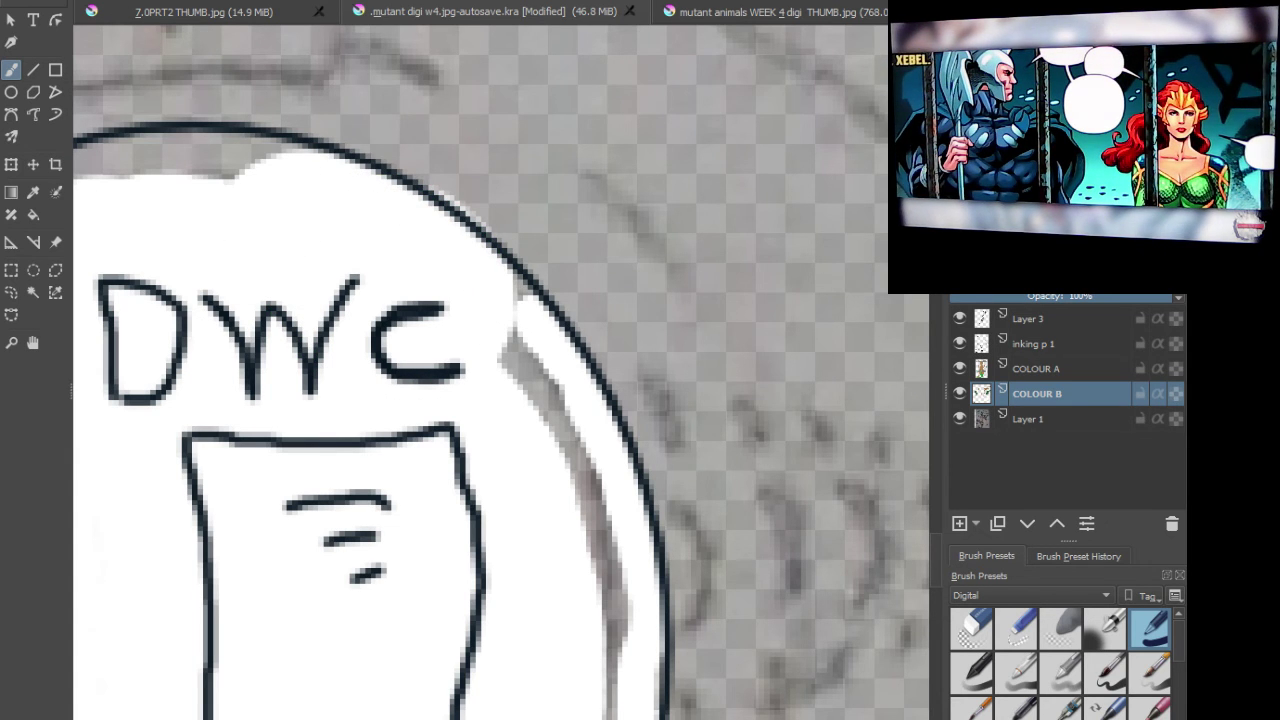
{"action": "key", "text": "ctrl+z"}
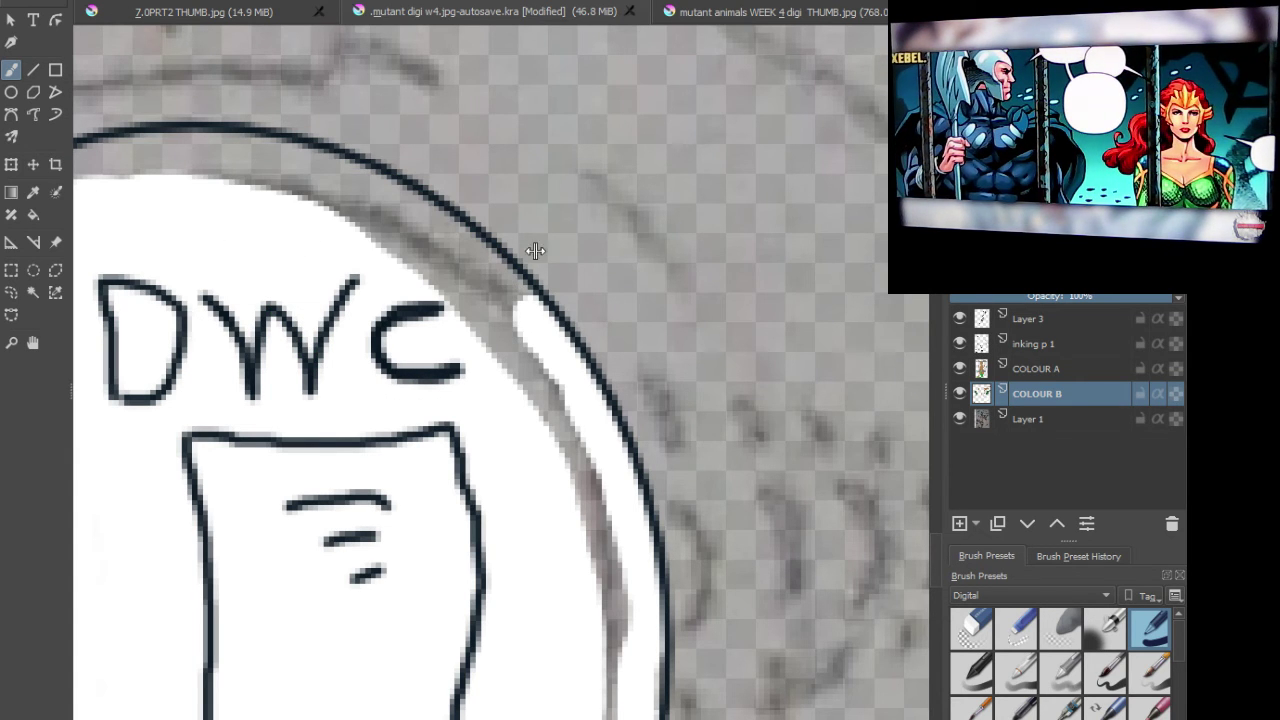
{"action": "mouse_move", "coordinate": [353, 208]}
{"action": "left_mouse_down"}
{"action": "mouse_move", "coordinate": [452, 248]}
{"action": "mouse_move", "coordinate": [501, 292]}
{"action": "mouse_move", "coordinate": [527, 344]}
{"action": "mouse_move", "coordinate": [566, 465]}
{"action": "mouse_move", "coordinate": [582, 719]}
{"action": "mouse_move", "coordinate": [599, 668]}
{"action": "mouse_move", "coordinate": [591, 534]}
{"action": "left_mouse_up"}
{"action": "mouse_move", "coordinate": [490, 403]}
{"action": "left_mouse_down"}
{"action": "mouse_move", "coordinate": [420, 297]}
{"action": "mouse_move", "coordinate": [494, 354]}
{"action": "left_mouse_up"}
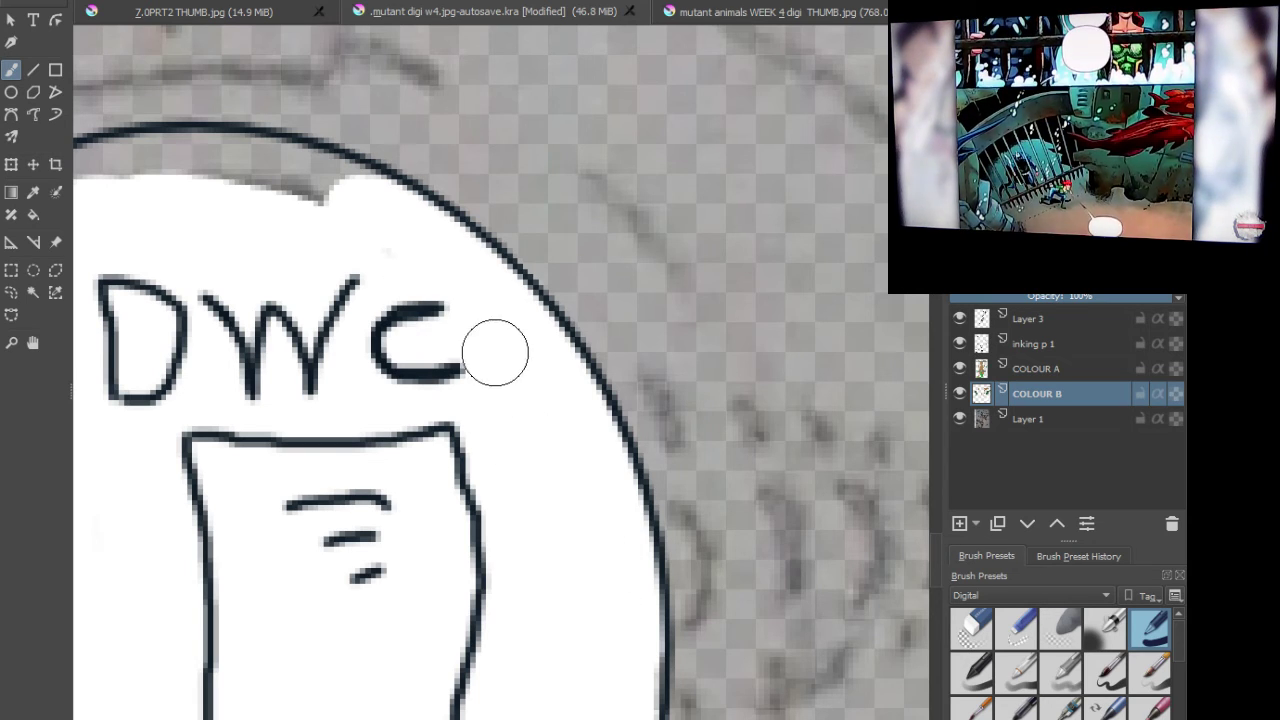
{"action": "mouse_move", "coordinate": [319, 333]}
{"action": "left_mouse_down"}
{"action": "mouse_move", "coordinate": [370, 403]}
{"action": "mouse_move", "coordinate": [570, 530]}
{"action": "left_mouse_up"}
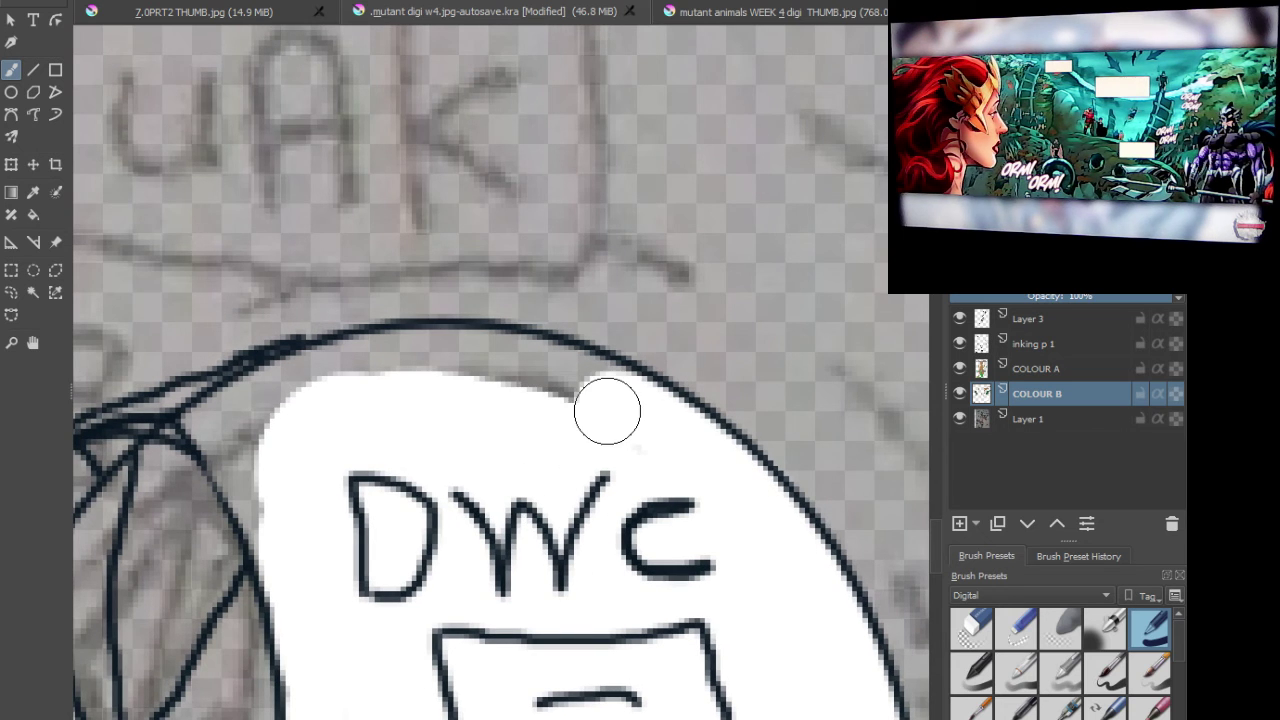
{"action": "mouse_move", "coordinate": [624, 400]}
{"action": "left_mouse_down"}
{"action": "mouse_move", "coordinate": [566, 371]}
{"action": "mouse_move", "coordinate": [477, 357]}
{"action": "mouse_move", "coordinate": [354, 360]}
{"action": "mouse_move", "coordinate": [220, 398]}
{"action": "mouse_move", "coordinate": [212, 420]}
{"action": "mouse_move", "coordinate": [269, 517]}
{"action": "left_mouse_up"}
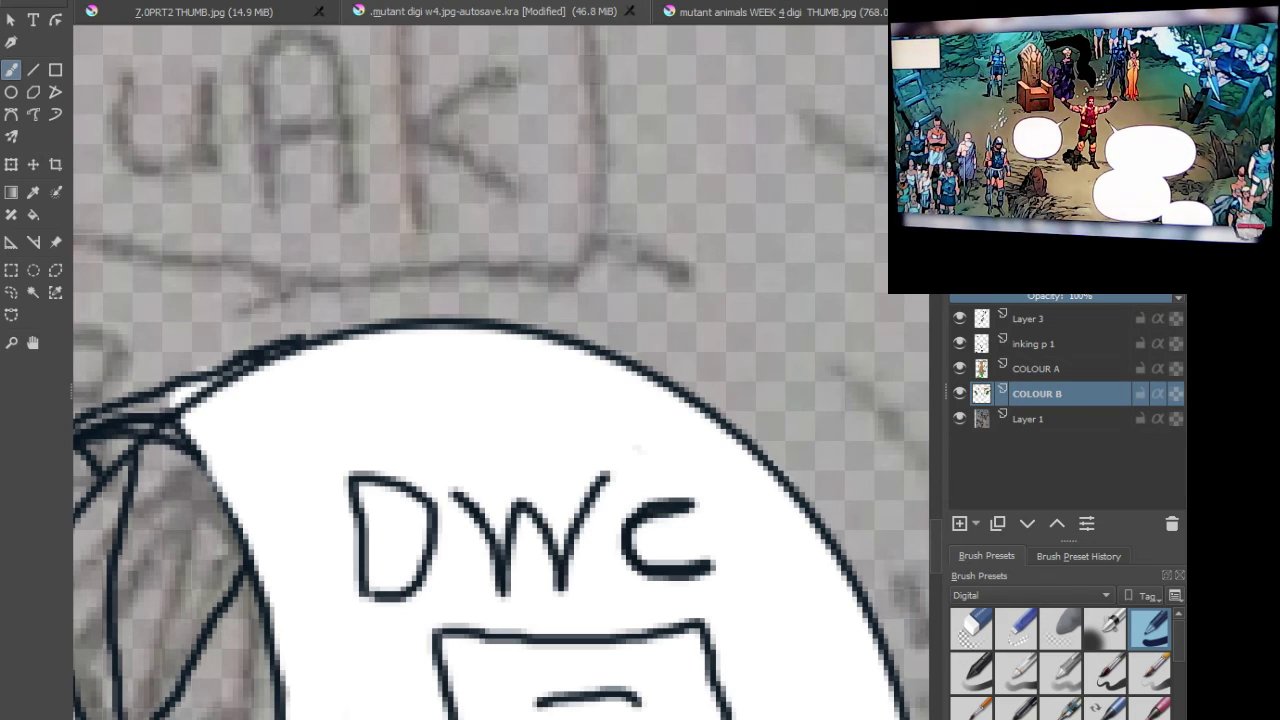
Step: Paint the narrow gaps of the upper hinge between the fan and the device's body white
{"action": "scroll", "coordinate": [277, 451], "scroll_direction": "up", "scroll_amount": 5}
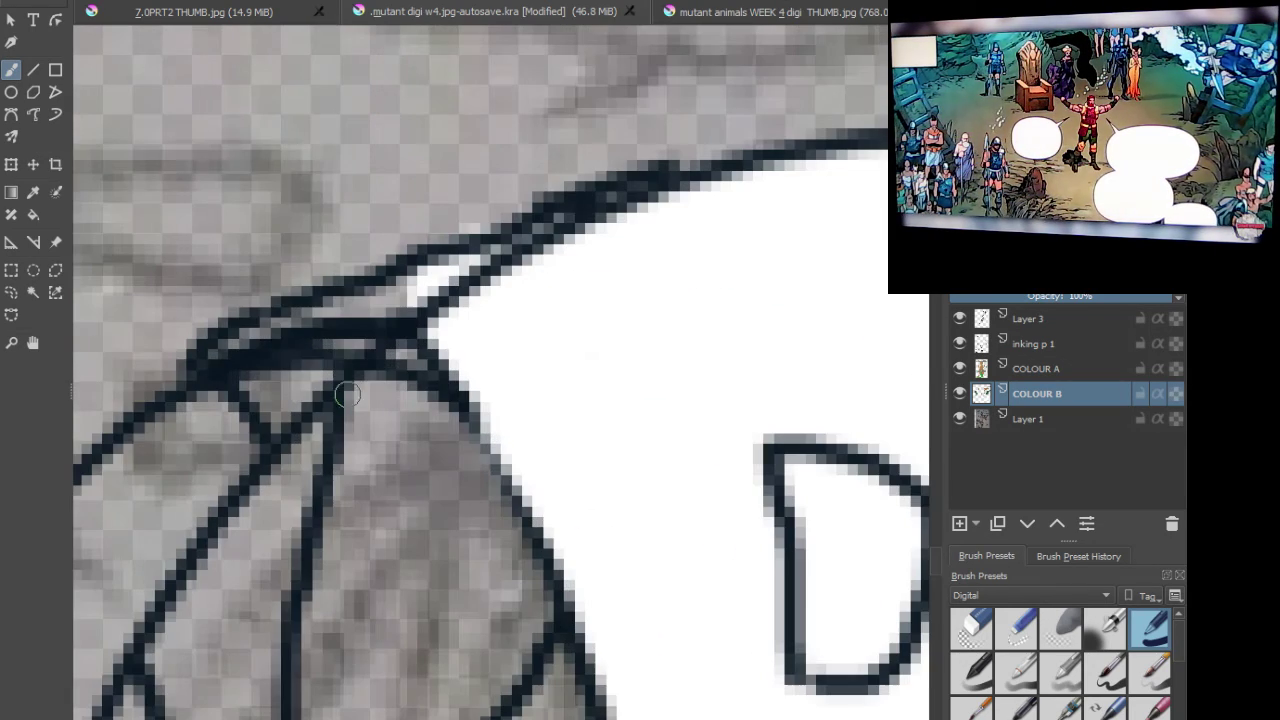
{"action": "mouse_move", "coordinate": [223, 354]}
{"action": "left_mouse_down"}
{"action": "mouse_move", "coordinate": [255, 330]}
{"action": "mouse_move", "coordinate": [463, 263]}
{"action": "left_mouse_up"}
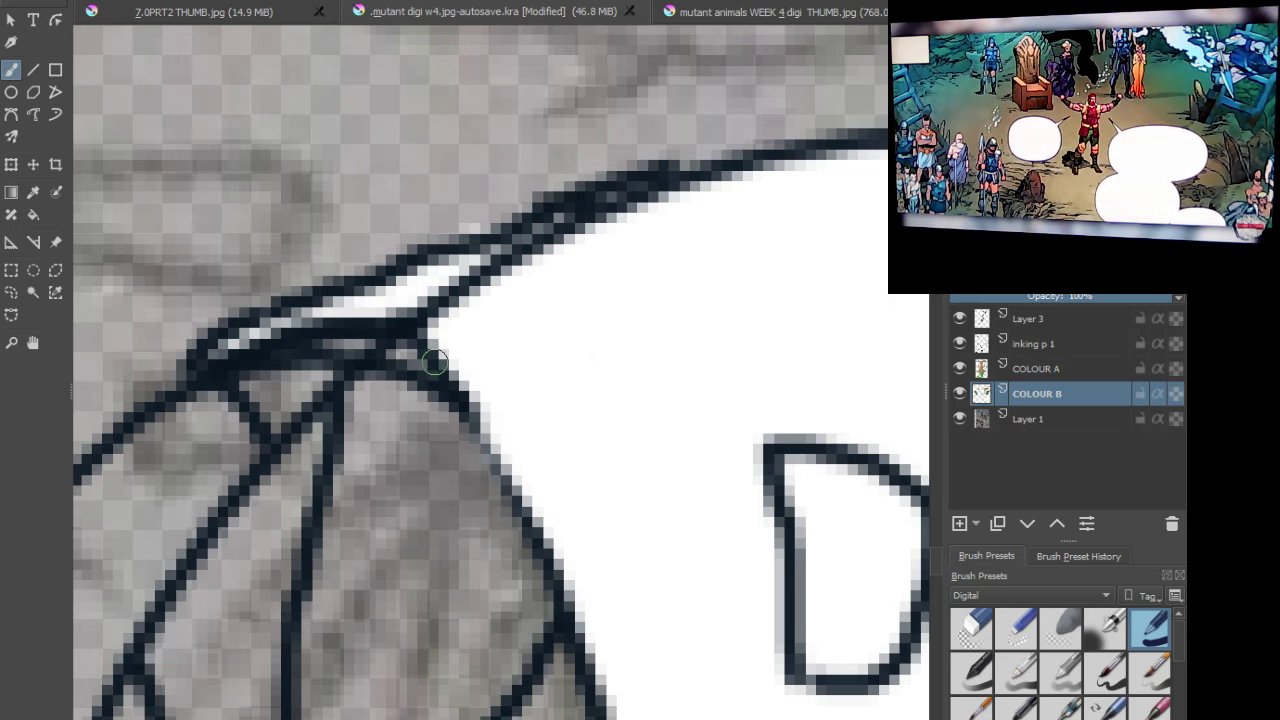
{"action": "left_click_drag", "start_coordinate": [397, 344], "coordinate": [229, 345]}
Step: Paint the blades and round hub of the device's fan warm grey, leaving the outer rim unpainted
{"action": "scroll", "coordinate": [216, 356], "scroll_direction": "down", "scroll_amount": 3}
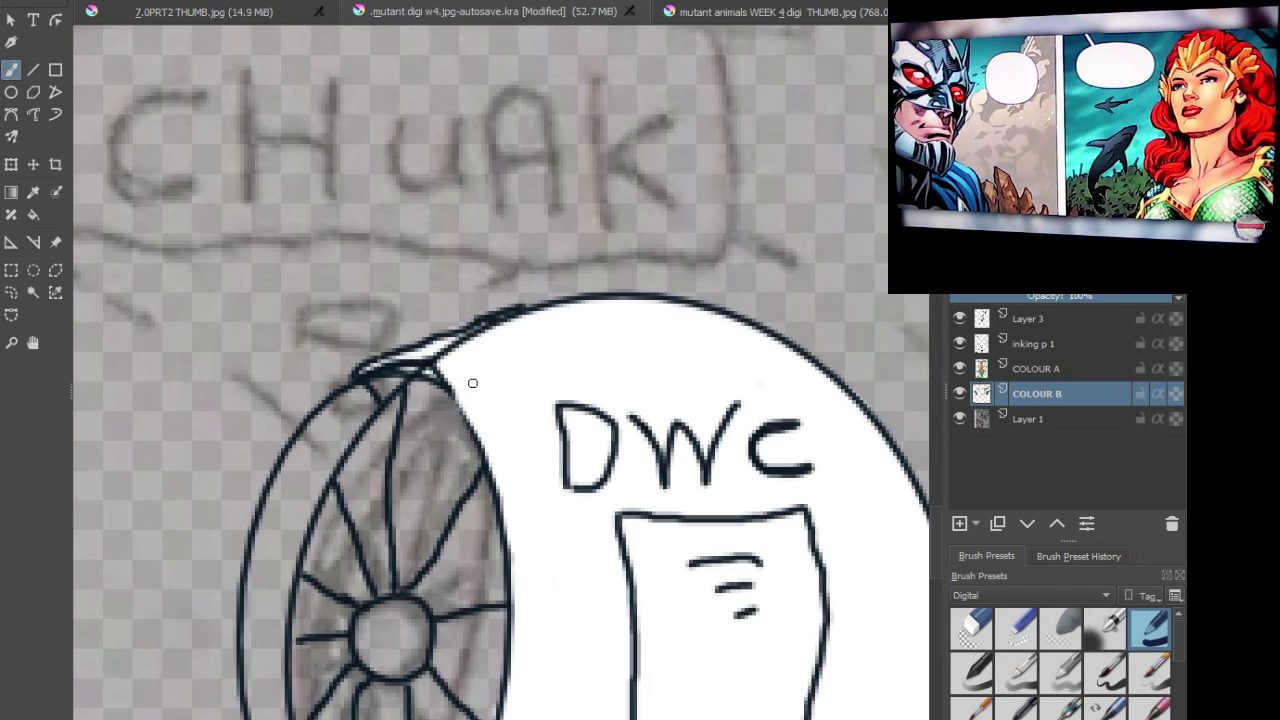
{"action": "scroll", "coordinate": [632, 530], "scroll_direction": "down", "scroll_amount": 2}
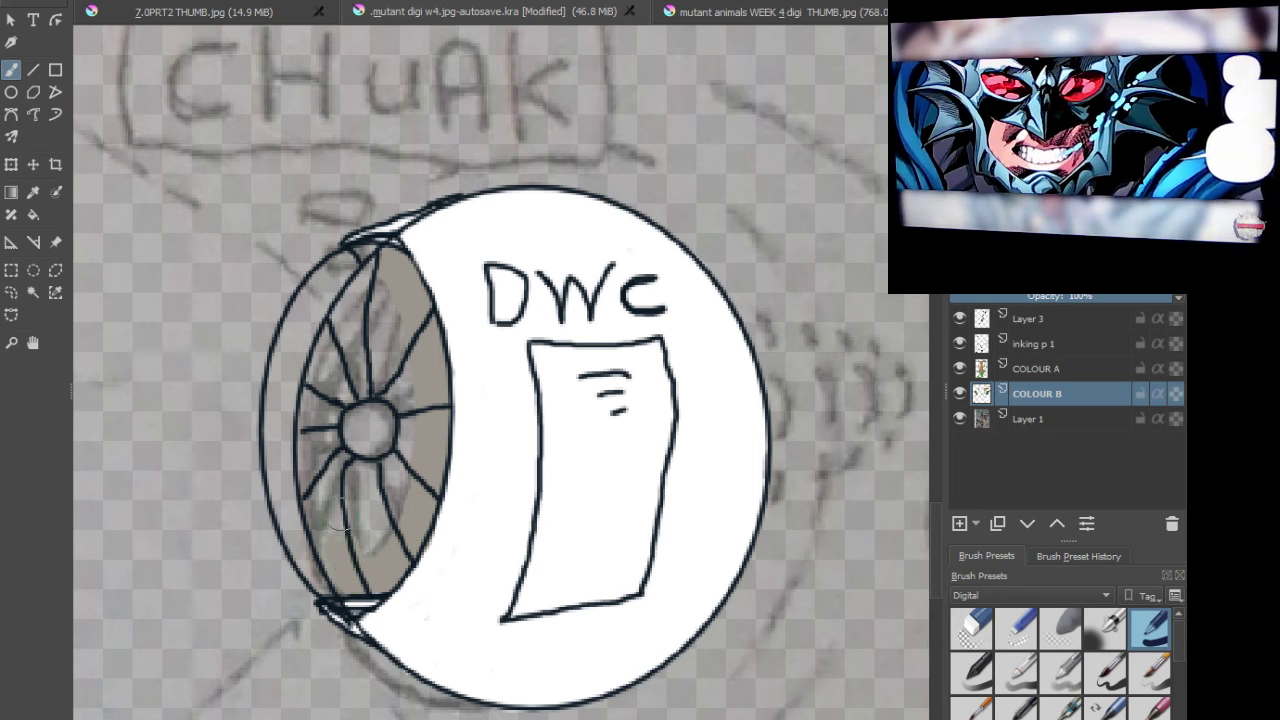
{"action": "scroll", "coordinate": [340, 526], "scroll_direction": "up", "scroll_amount": 3}
{"action": "mouse_move", "coordinate": [300, 510]}
{"action": "left_mouse_down"}
{"action": "mouse_move", "coordinate": [356, 700]}
{"action": "mouse_move", "coordinate": [290, 527]}
{"action": "mouse_move", "coordinate": [293, 560]}
{"action": "mouse_move", "coordinate": [286, 543]}
{"action": "mouse_move", "coordinate": [264, 388]}
{"action": "mouse_move", "coordinate": [268, 225]}
{"action": "mouse_move", "coordinate": [305, 100]}
{"action": "left_mouse_up"}
{"action": "left_click_drag", "start_coordinate": [351, 173], "coordinate": [446, 483]}
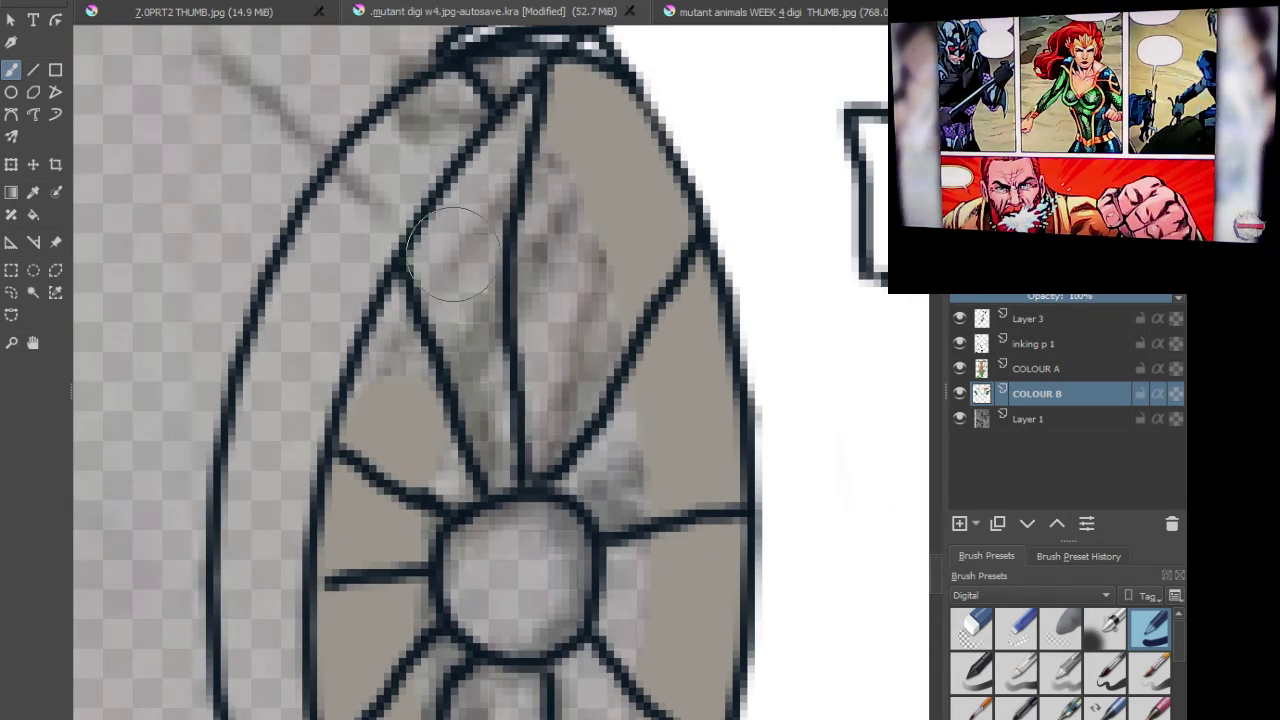
{"action": "mouse_move", "coordinate": [522, 112]}
{"action": "left_mouse_down"}
{"action": "mouse_move", "coordinate": [582, 136]}
{"action": "mouse_move", "coordinate": [575, 103]}
{"action": "mouse_move", "coordinate": [474, 234]}
{"action": "mouse_move", "coordinate": [391, 396]}
{"action": "mouse_move", "coordinate": [418, 312]}
{"action": "mouse_move", "coordinate": [380, 439]}
{"action": "mouse_move", "coordinate": [372, 526]}
{"action": "mouse_move", "coordinate": [417, 375]}
{"action": "mouse_move", "coordinate": [498, 218]}
{"action": "mouse_move", "coordinate": [487, 389]}
{"action": "mouse_move", "coordinate": [513, 359]}
{"action": "mouse_move", "coordinate": [534, 360]}
{"action": "mouse_move", "coordinate": [549, 216]}
{"action": "mouse_move", "coordinate": [620, 495]}
{"action": "mouse_move", "coordinate": [658, 580]}
{"action": "mouse_move", "coordinate": [546, 472]}
{"action": "mouse_move", "coordinate": [482, 546]}
{"action": "mouse_move", "coordinate": [486, 656]}
{"action": "mouse_move", "coordinate": [456, 656]}
{"action": "mouse_move", "coordinate": [438, 592]}
{"action": "mouse_move", "coordinate": [535, 628]}
{"action": "left_mouse_up"}
{"action": "left_click_drag", "start_coordinate": [555, 500], "coordinate": [470, 150]}
{"action": "mouse_move", "coordinate": [518, 418]}
{"action": "left_mouse_down"}
{"action": "mouse_move", "coordinate": [447, 520]}
{"action": "mouse_move", "coordinate": [422, 253]}
{"action": "mouse_move", "coordinate": [425, 348]}
{"action": "mouse_move", "coordinate": [384, 417]}
{"action": "mouse_move", "coordinate": [341, 225]}
{"action": "mouse_move", "coordinate": [375, 352]}
{"action": "left_mouse_up"}
{"action": "scroll", "coordinate": [375, 352], "scroll_direction": "down", "scroll_amount": 3}
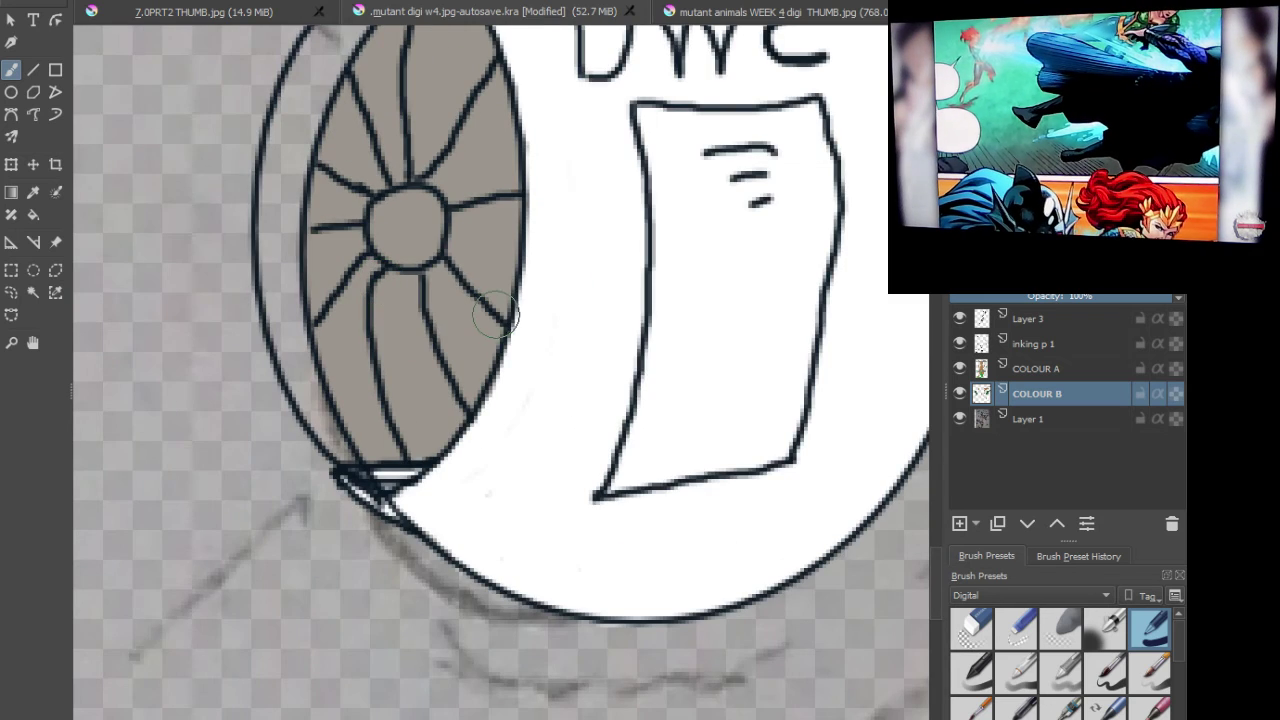
{"action": "scroll", "coordinate": [495, 318], "scroll_direction": "down", "scroll_amount": 5}
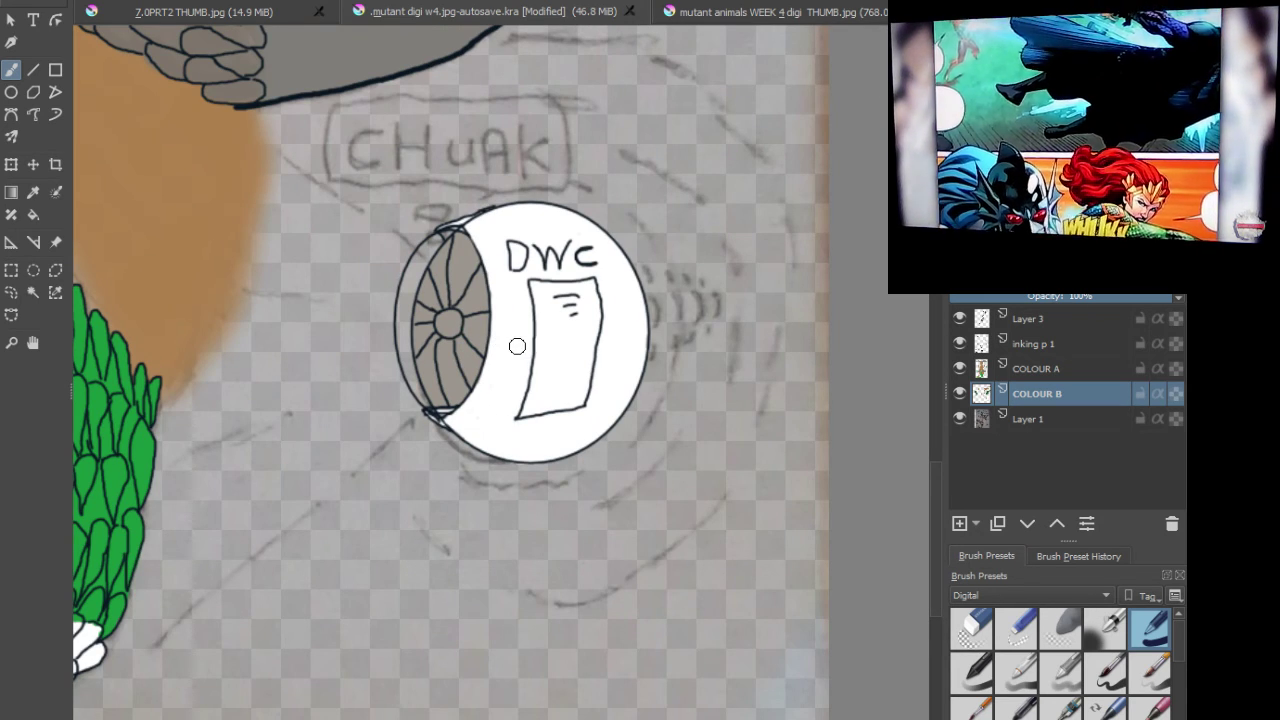
{"action": "scroll", "coordinate": [387, 301], "scroll_direction": "down", "scroll_amount": 1}
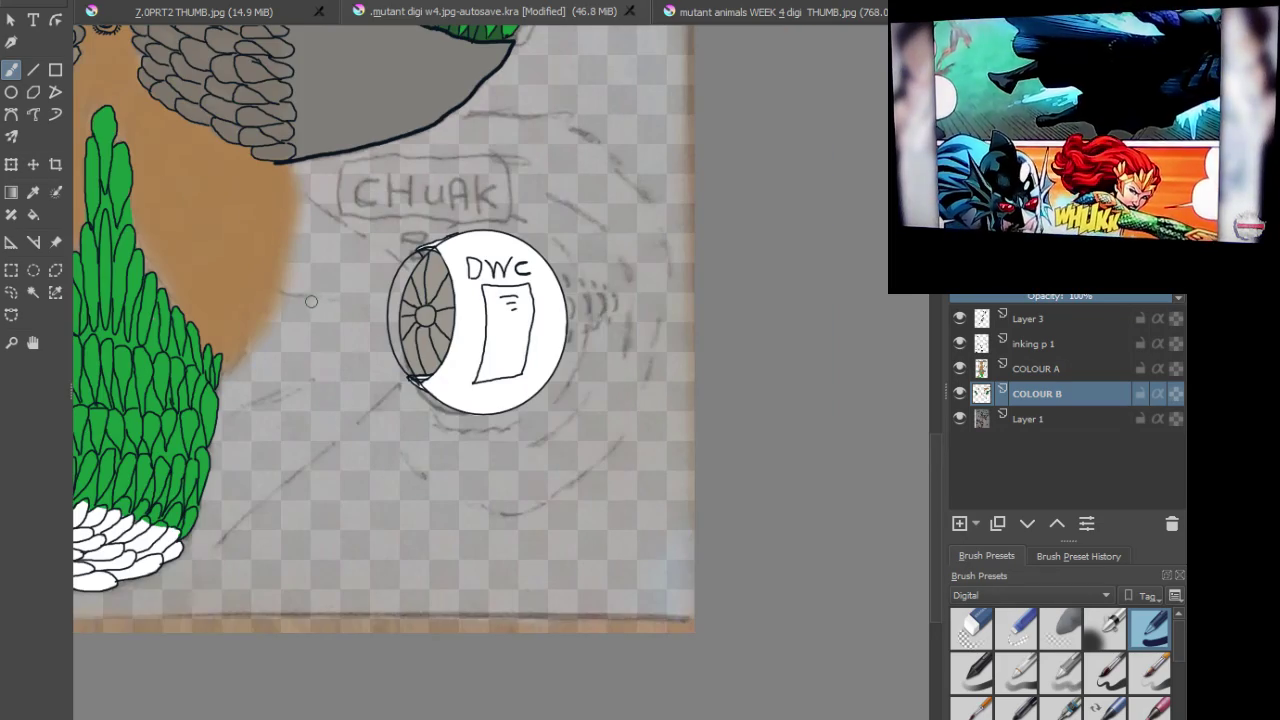
Step: Add a new paint layer above COLOUR B and name it BACGROUND
{"action": "scroll", "coordinate": [311, 301], "scroll_direction": "down", "scroll_amount": 5}
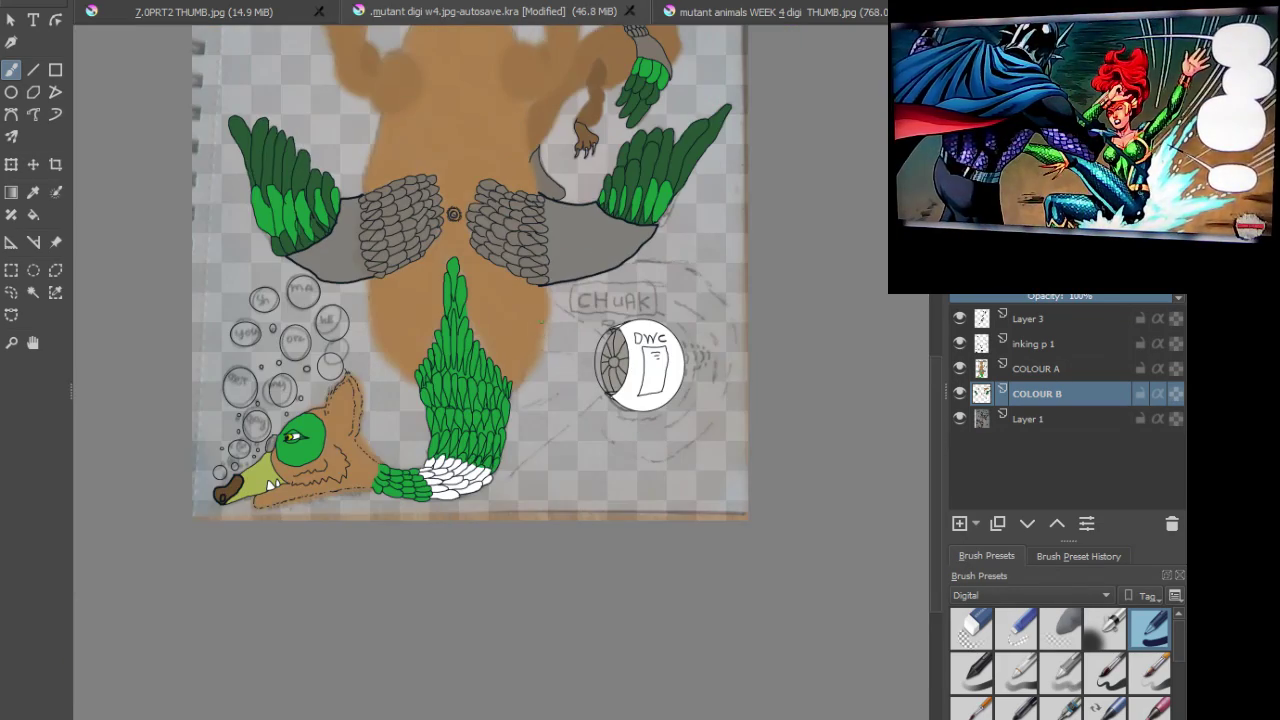
{"action": "scroll", "coordinate": [540, 305], "scroll_direction": "down", "scroll_amount": 5}
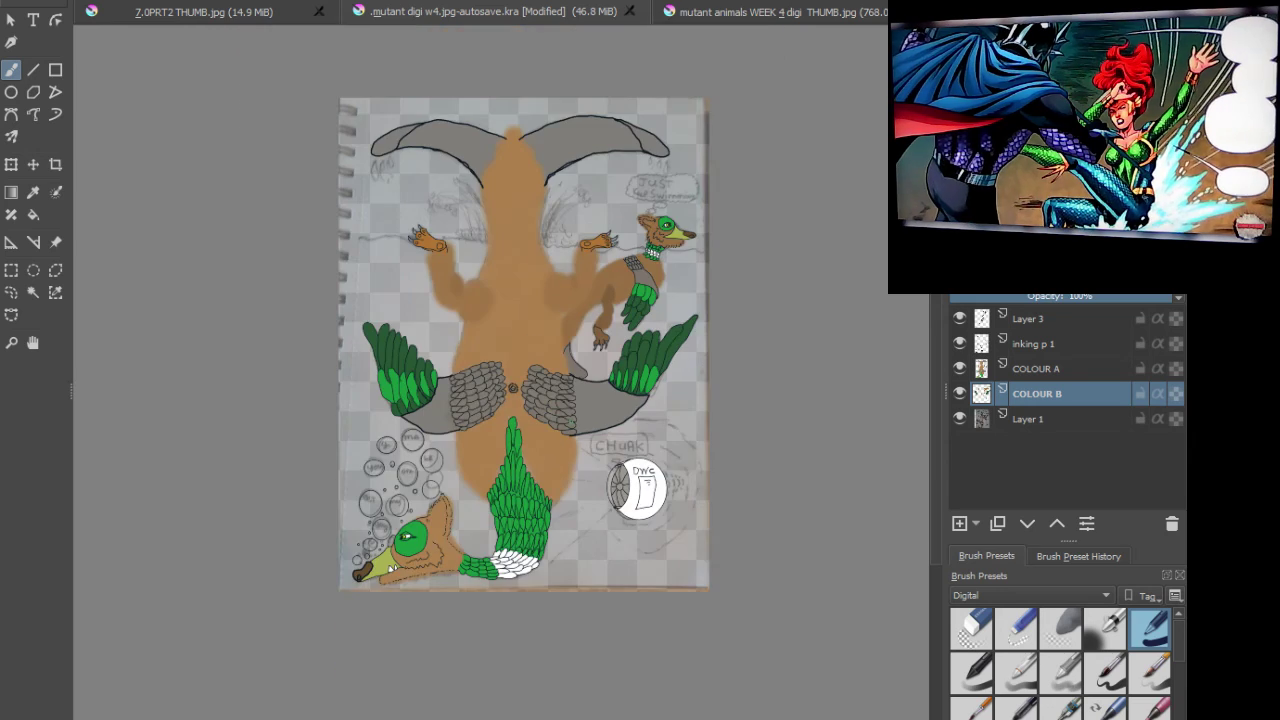
{"action": "left_click_drag", "start_coordinate": [545, 315], "coordinate": [549, 370]}
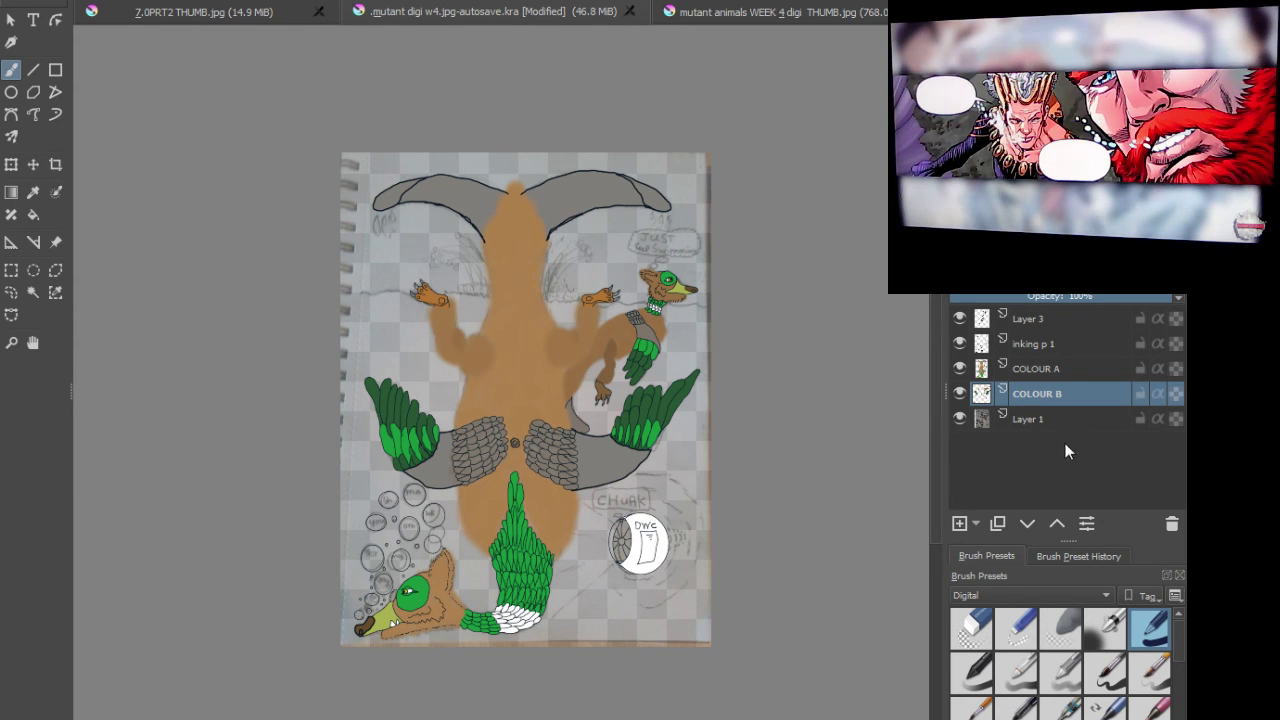
{"action": "left_click", "coordinate": [959, 525]}
{"action": "double_click", "coordinate": [1063, 393]}
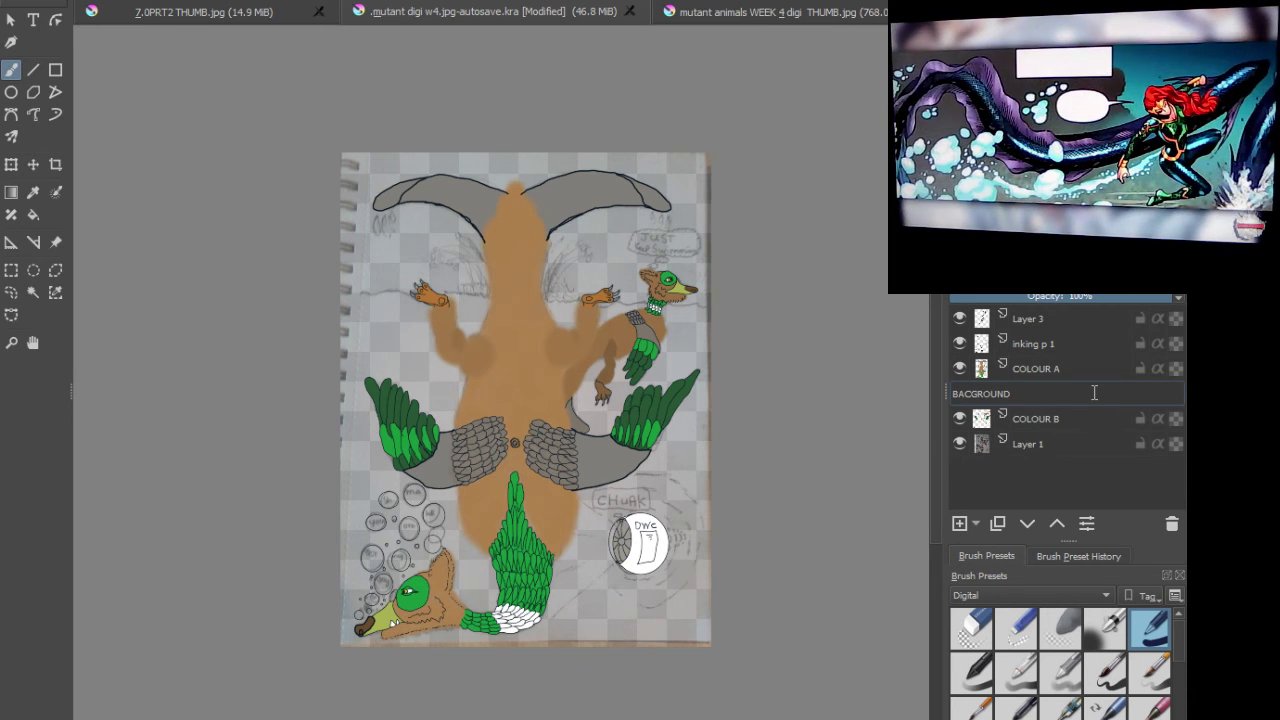
{"action": "key", "text": "Return"}
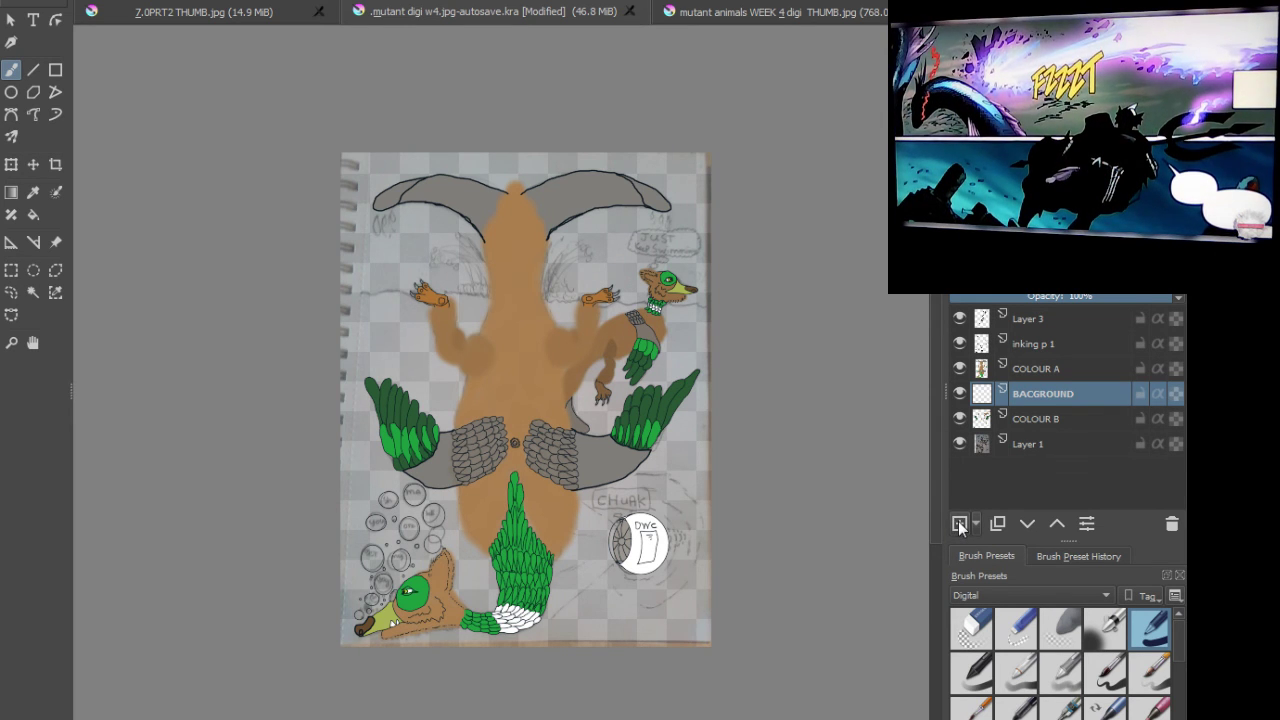
Step: Add another paint layer named BACKGROUND B and arrange the layers so COLOUR B sits above BACGROUND, with BACKGROUND B beneath them
{"action": "left_click", "coordinate": [960, 524]}
{"action": "double_click", "coordinate": [1078, 392]}
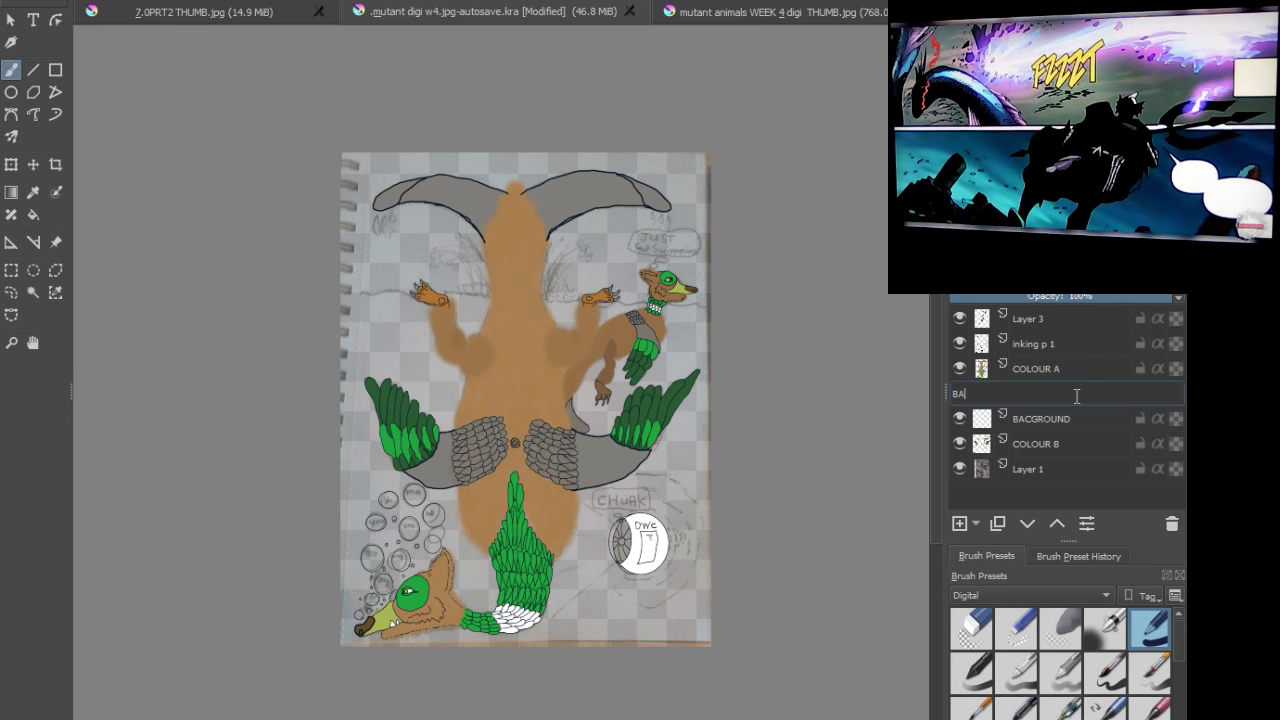
{"action": "type", "text": "OUND "}
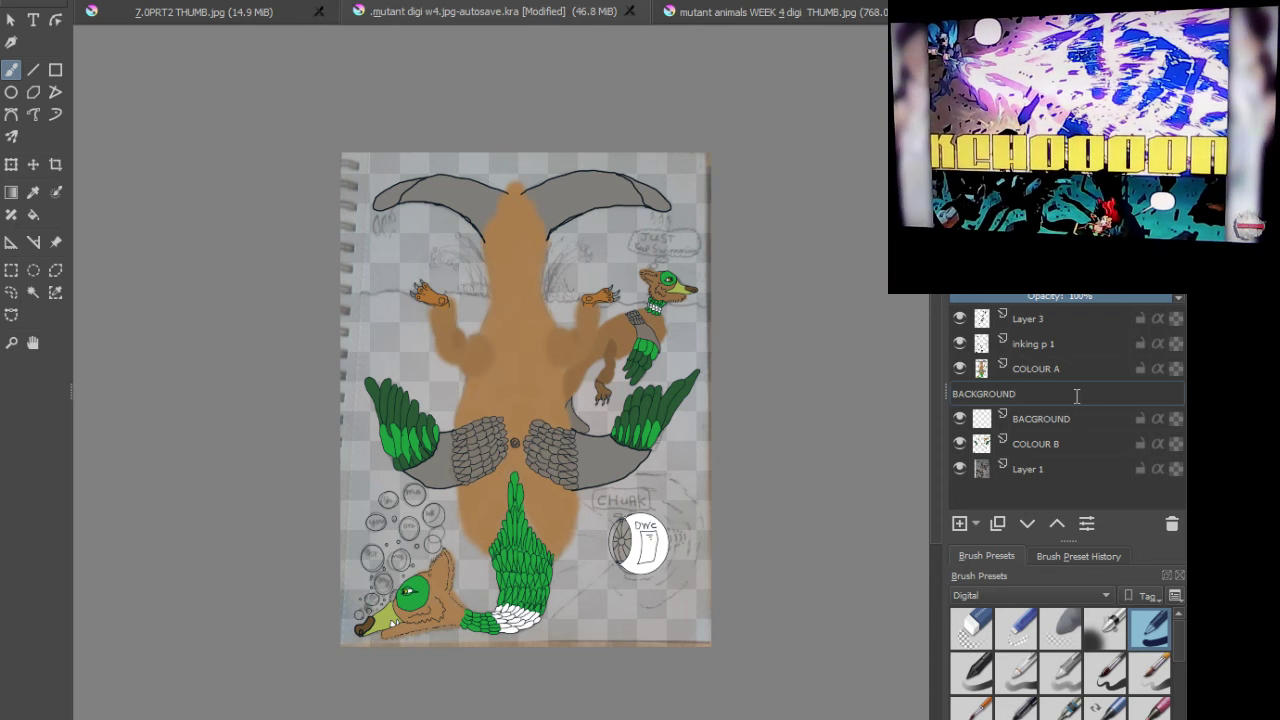
{"action": "type", "text": "B"}
{"action": "key", "text": "Return"}
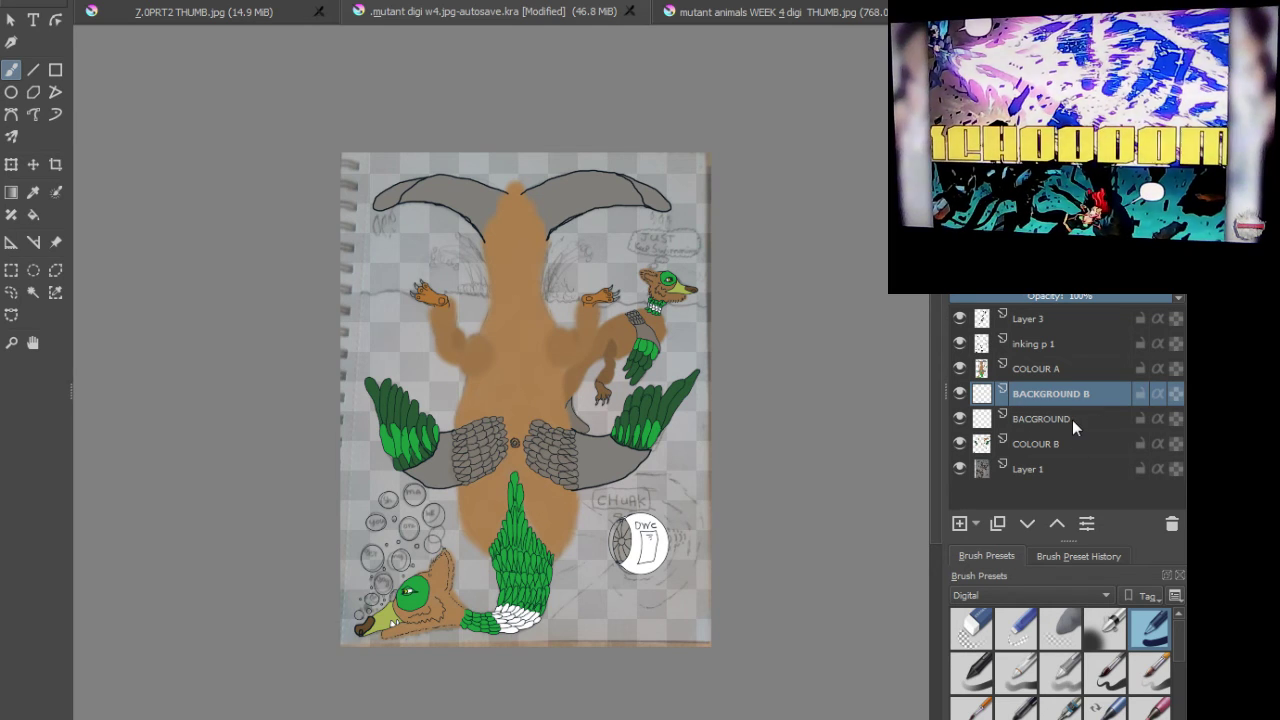
{"action": "mouse_move", "coordinate": [1086, 391]}
{"action": "left_mouse_down"}
{"action": "mouse_move", "coordinate": [1090, 434]}
{"action": "mouse_move", "coordinate": [1078, 397]}
{"action": "left_mouse_up"}
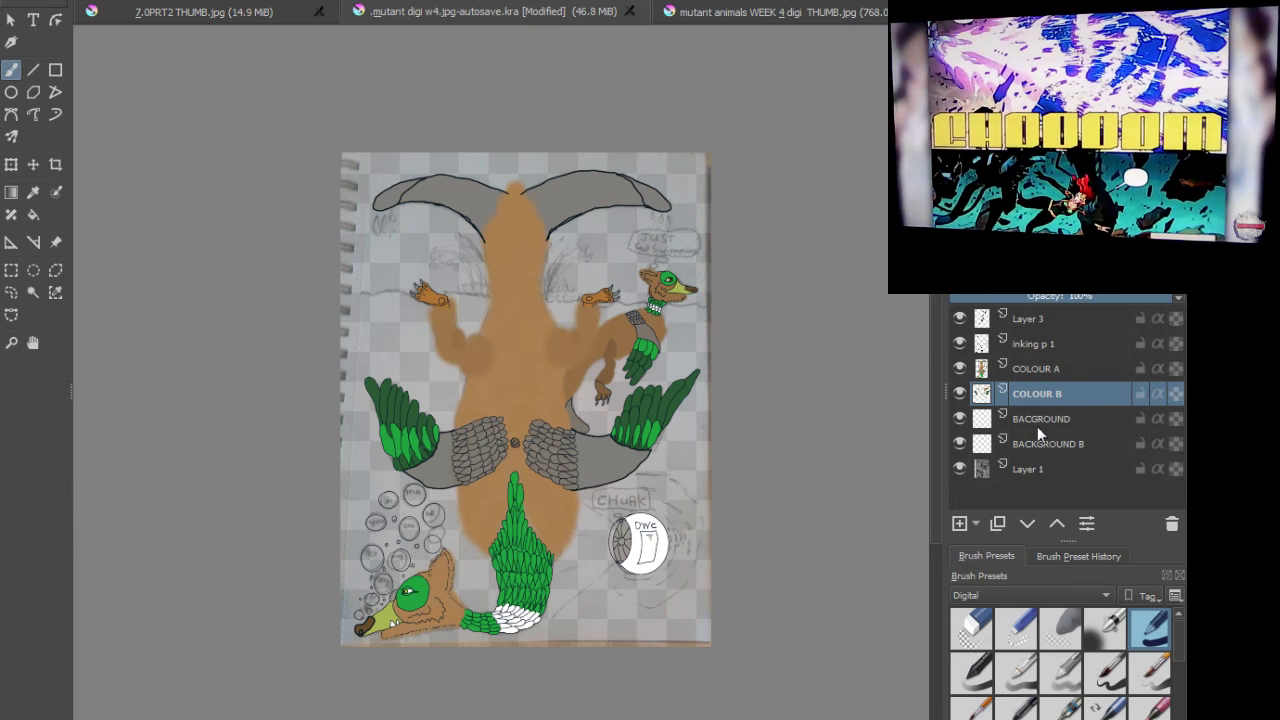
Step: Paint the sky above the waterline bright cyan on the BACGROUND layer and move that layer beneath BACKGROUND B
{"action": "left_click", "coordinate": [1048, 419]}
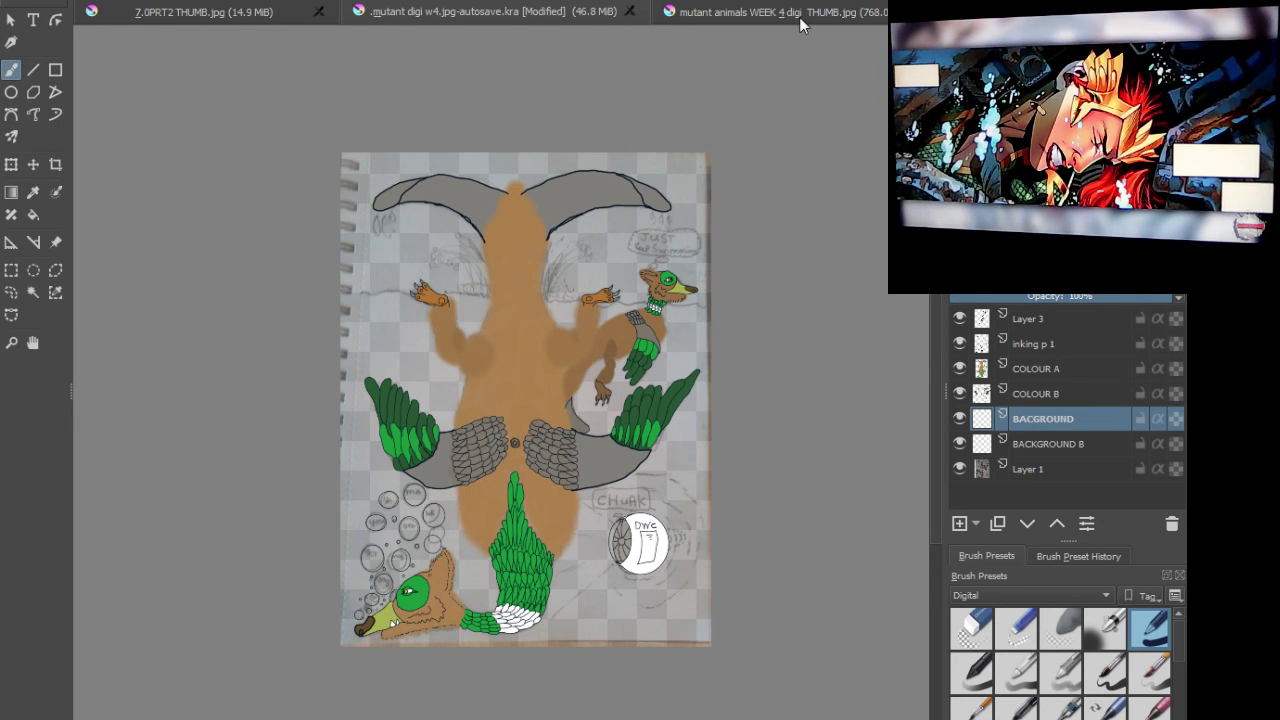
{"action": "mouse_move", "coordinate": [360, 163]}
{"action": "left_mouse_down"}
{"action": "mouse_move", "coordinate": [585, 145]}
{"action": "mouse_move", "coordinate": [700, 165]}
{"action": "mouse_move", "coordinate": [610, 185]}
{"action": "mouse_move", "coordinate": [322, 190]}
{"action": "mouse_move", "coordinate": [455, 212]}
{"action": "mouse_move", "coordinate": [666, 171]}
{"action": "mouse_move", "coordinate": [686, 200]}
{"action": "mouse_move", "coordinate": [375, 238]}
{"action": "mouse_move", "coordinate": [348, 225]}
{"action": "mouse_move", "coordinate": [480, 245]}
{"action": "mouse_move", "coordinate": [732, 240]}
{"action": "mouse_move", "coordinate": [651, 257]}
{"action": "mouse_move", "coordinate": [343, 270]}
{"action": "mouse_move", "coordinate": [750, 279]}
{"action": "left_mouse_up"}
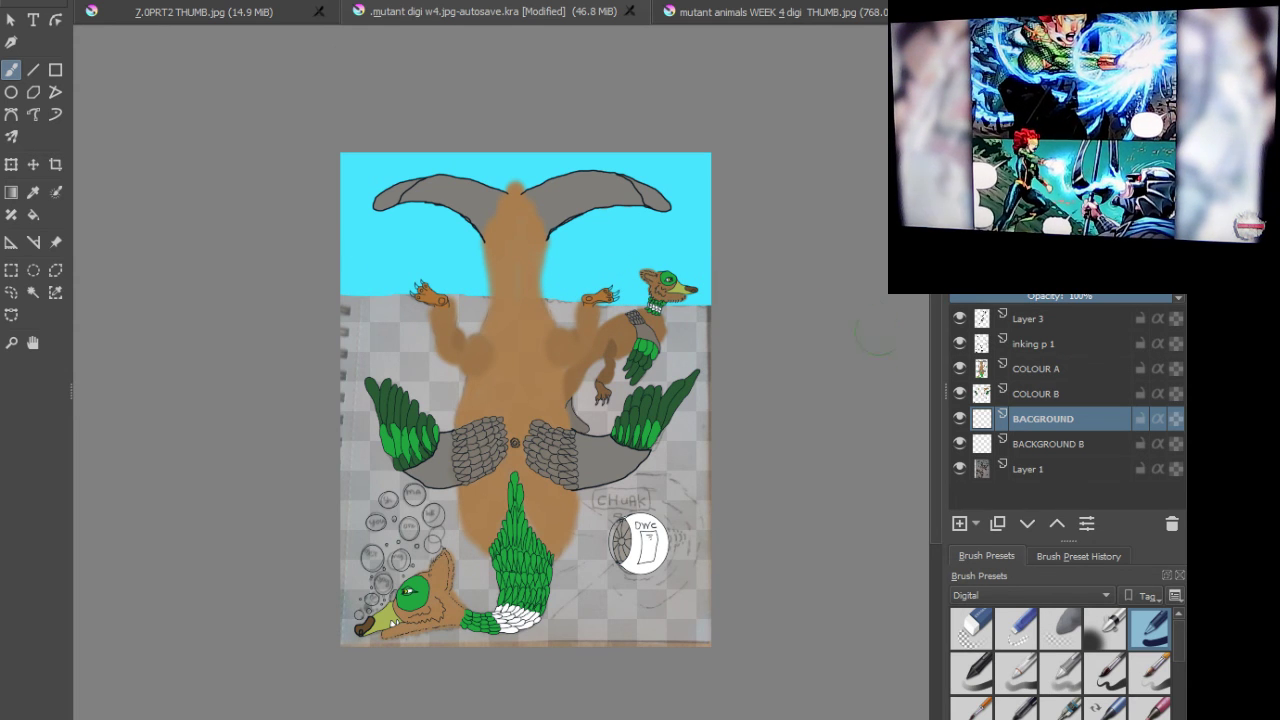
{"action": "left_click", "coordinate": [1089, 444]}
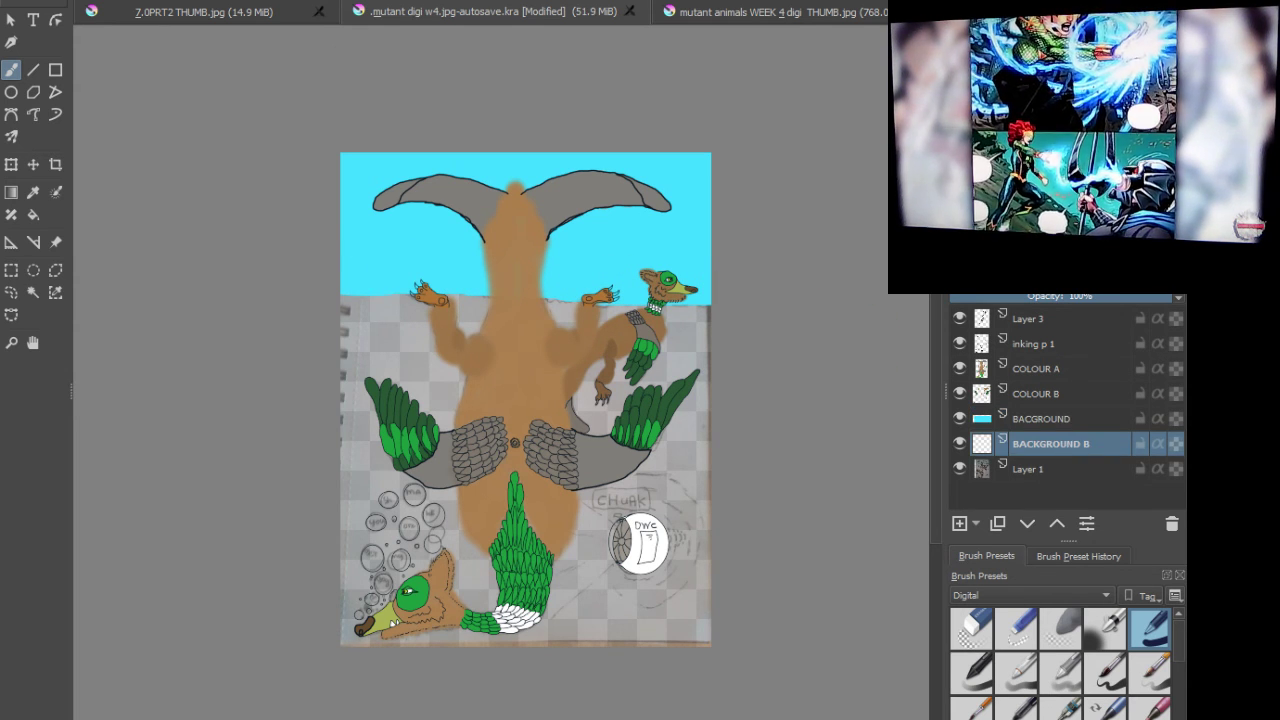
{"action": "left_click_drag", "start_coordinate": [1061, 416], "coordinate": [1071, 458]}
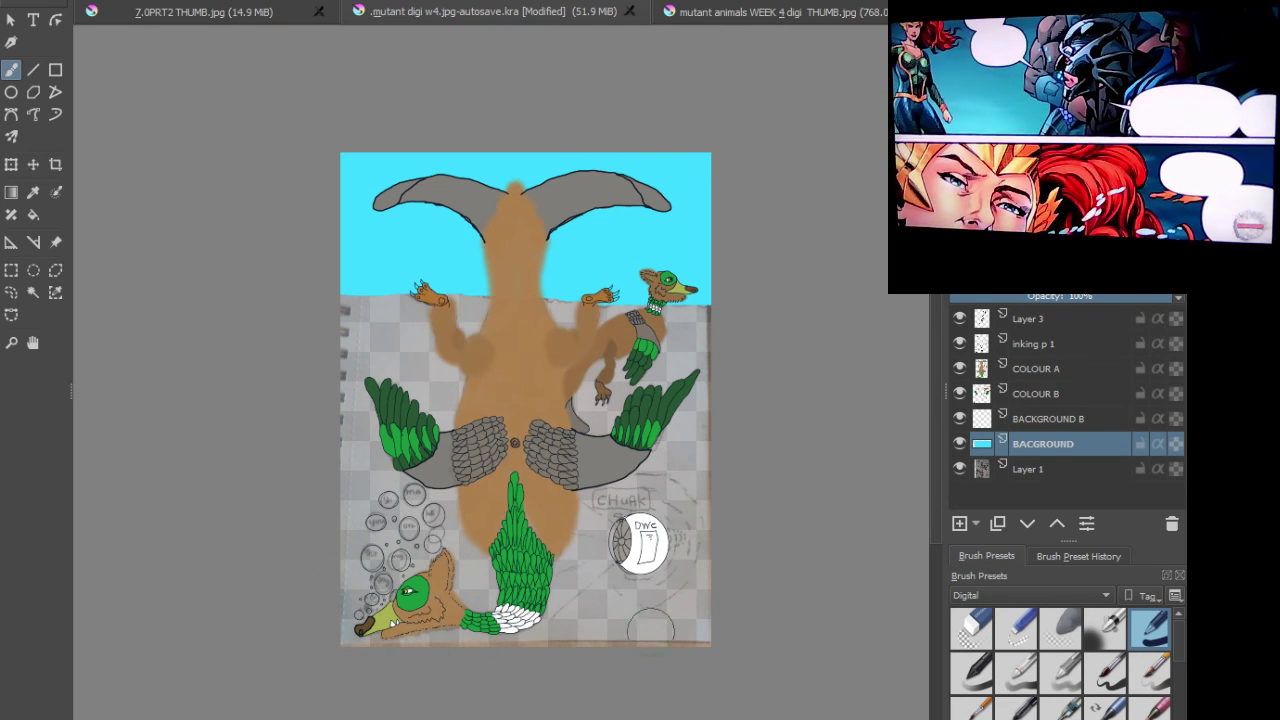
Step: Fill the whole area beneath the sky with teal water on the BACGROUND layer, giving it a wavy upper edge
{"action": "left_click_drag", "start_coordinate": [735, 608], "coordinate": [345, 625]}
{"action": "left_click_drag", "start_coordinate": [665, 605], "coordinate": [712, 598]}
{"action": "mouse_move", "coordinate": [380, 620]}
{"action": "left_mouse_down"}
{"action": "mouse_move", "coordinate": [335, 603]}
{"action": "mouse_move", "coordinate": [717, 592]}
{"action": "mouse_move", "coordinate": [738, 570]}
{"action": "mouse_move", "coordinate": [490, 580]}
{"action": "mouse_move", "coordinate": [365, 570]}
{"action": "mouse_move", "coordinate": [332, 542]}
{"action": "mouse_move", "coordinate": [680, 535]}
{"action": "mouse_move", "coordinate": [738, 516]}
{"action": "mouse_move", "coordinate": [675, 503]}
{"action": "mouse_move", "coordinate": [330, 517]}
{"action": "mouse_move", "coordinate": [324, 482]}
{"action": "mouse_move", "coordinate": [730, 457]}
{"action": "mouse_move", "coordinate": [710, 428]}
{"action": "mouse_move", "coordinate": [314, 457]}
{"action": "mouse_move", "coordinate": [320, 435]}
{"action": "mouse_move", "coordinate": [588, 412]}
{"action": "mouse_move", "coordinate": [645, 420]}
{"action": "mouse_move", "coordinate": [683, 400]}
{"action": "mouse_move", "coordinate": [685, 378]}
{"action": "mouse_move", "coordinate": [375, 415]}
{"action": "mouse_move", "coordinate": [347, 406]}
{"action": "mouse_move", "coordinate": [357, 386]}
{"action": "mouse_move", "coordinate": [527, 388]}
{"action": "mouse_move", "coordinate": [739, 355]}
{"action": "mouse_move", "coordinate": [711, 345]}
{"action": "mouse_move", "coordinate": [391, 365]}
{"action": "mouse_move", "coordinate": [335, 347]}
{"action": "mouse_move", "coordinate": [722, 330]}
{"action": "mouse_move", "coordinate": [616, 308]}
{"action": "mouse_move", "coordinate": [562, 322]}
{"action": "mouse_move", "coordinate": [535, 300]}
{"action": "mouse_move", "coordinate": [420, 312]}
{"action": "mouse_move", "coordinate": [348, 302]}
{"action": "mouse_move", "coordinate": [388, 318]}
{"action": "mouse_move", "coordinate": [672, 318]}
{"action": "left_mouse_up"}
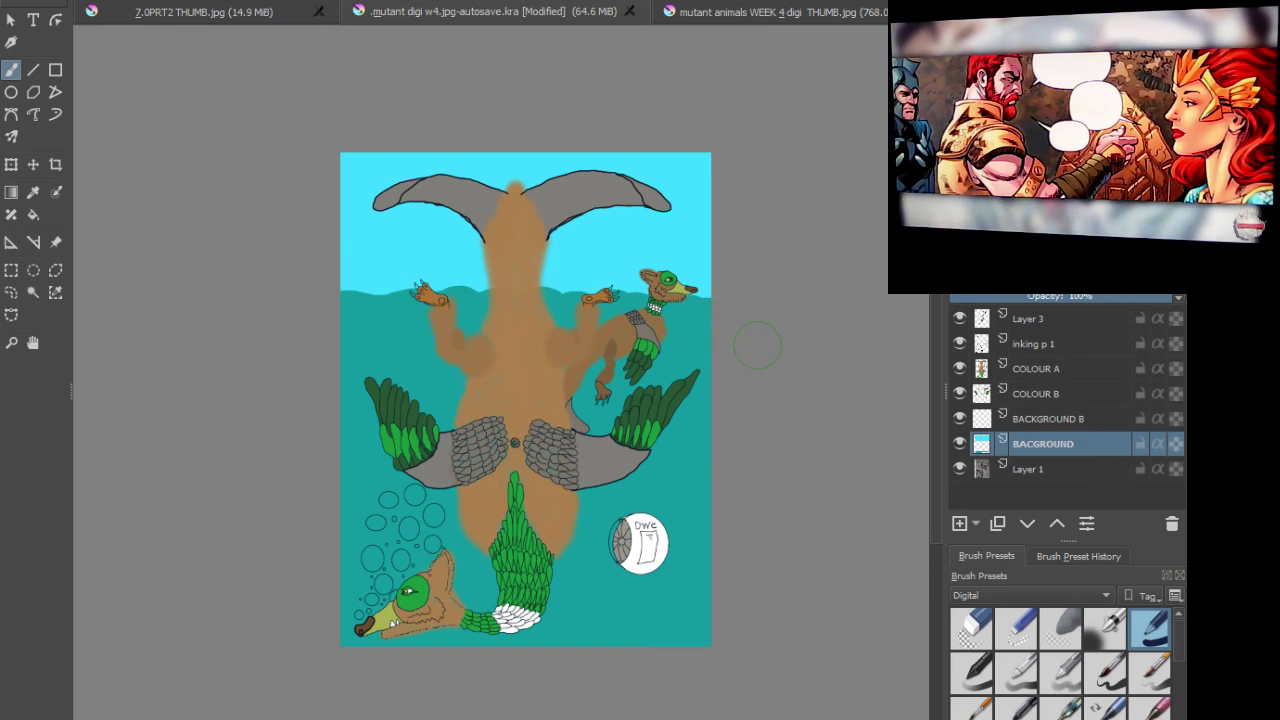